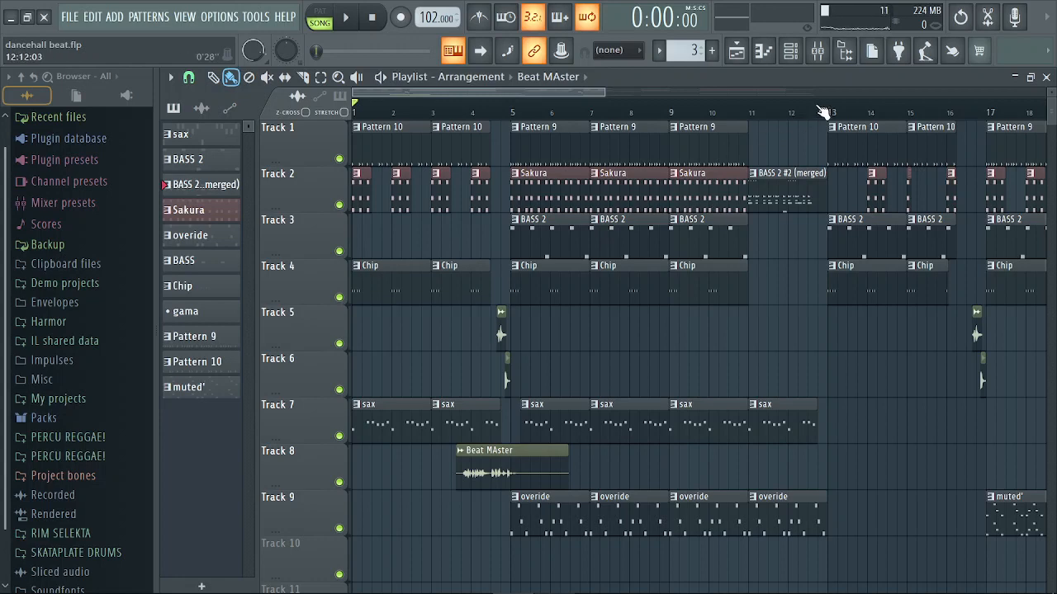
Minimise the maximised Playlist and bring the Channel rack into focus
left_click(1015, 76)
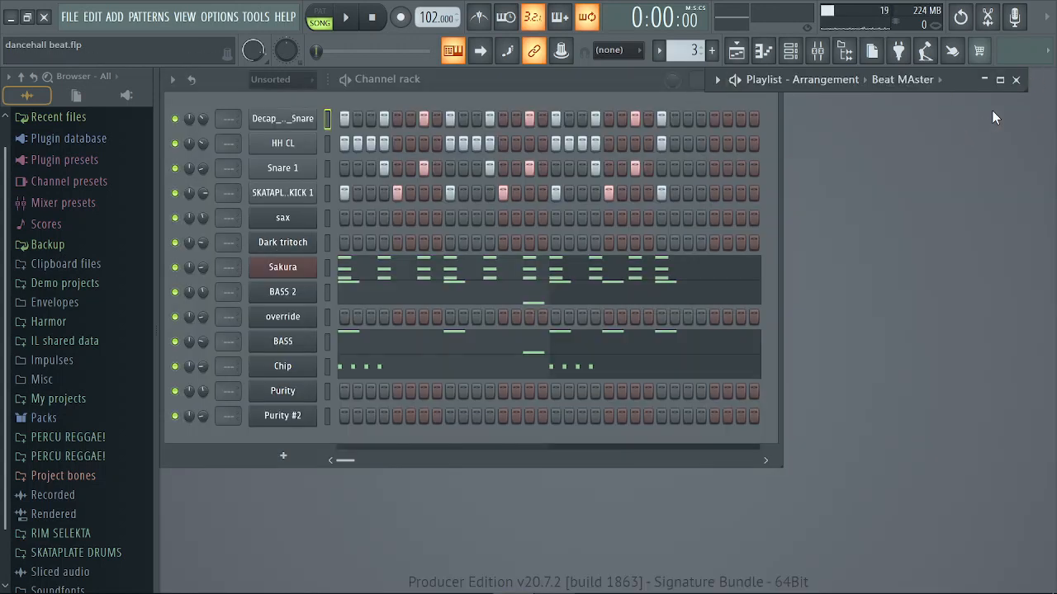
left_click(1000, 79)
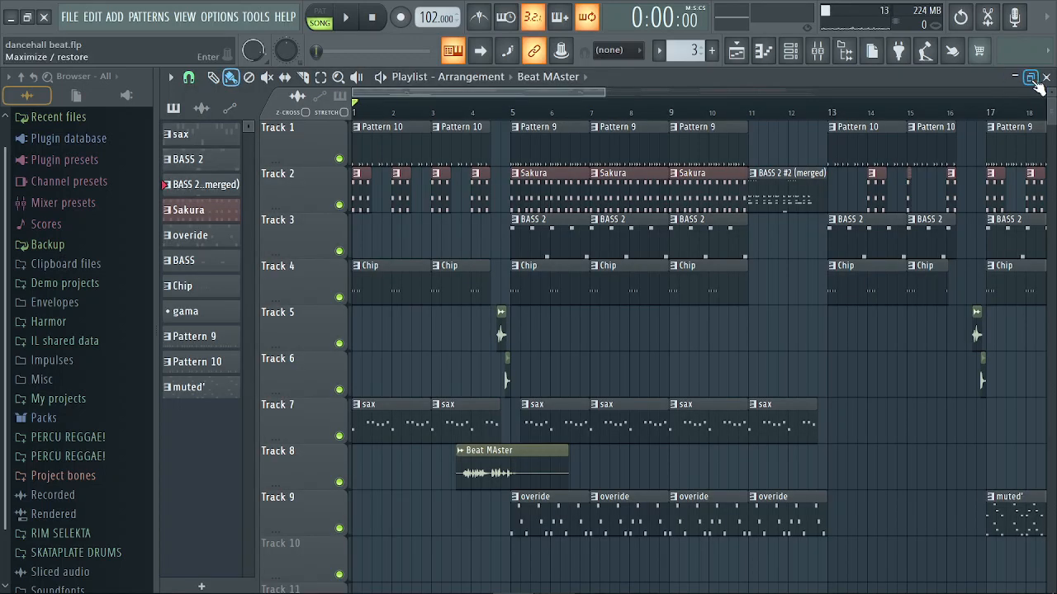
left_click(1015, 76)
left_click(561, 81)
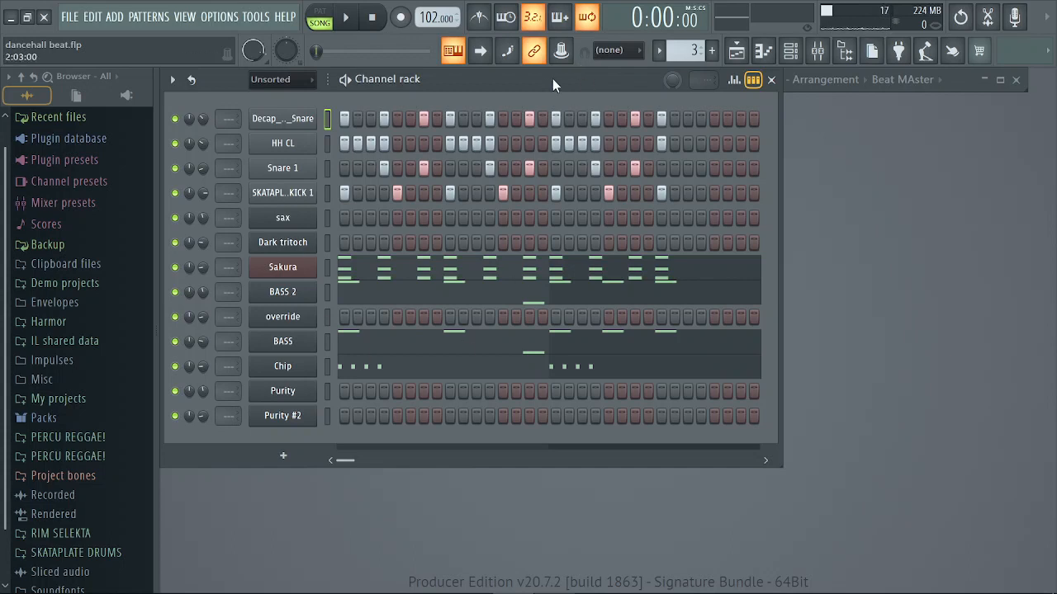
Lower the Windows speaker volume to 50 and return to the Channel rack
mouse_move(980, 588)
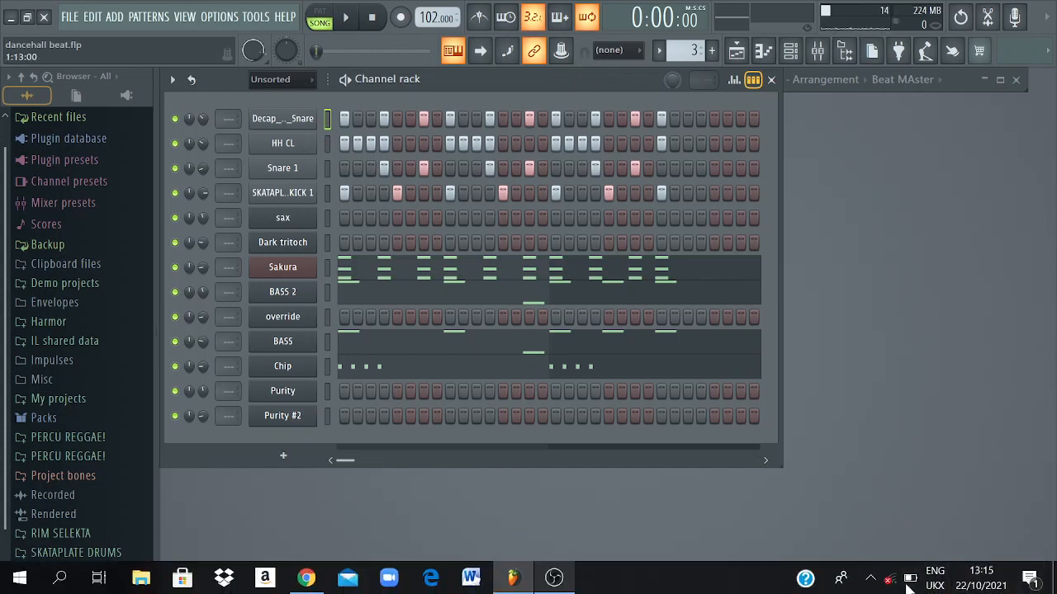
left_click(873, 577)
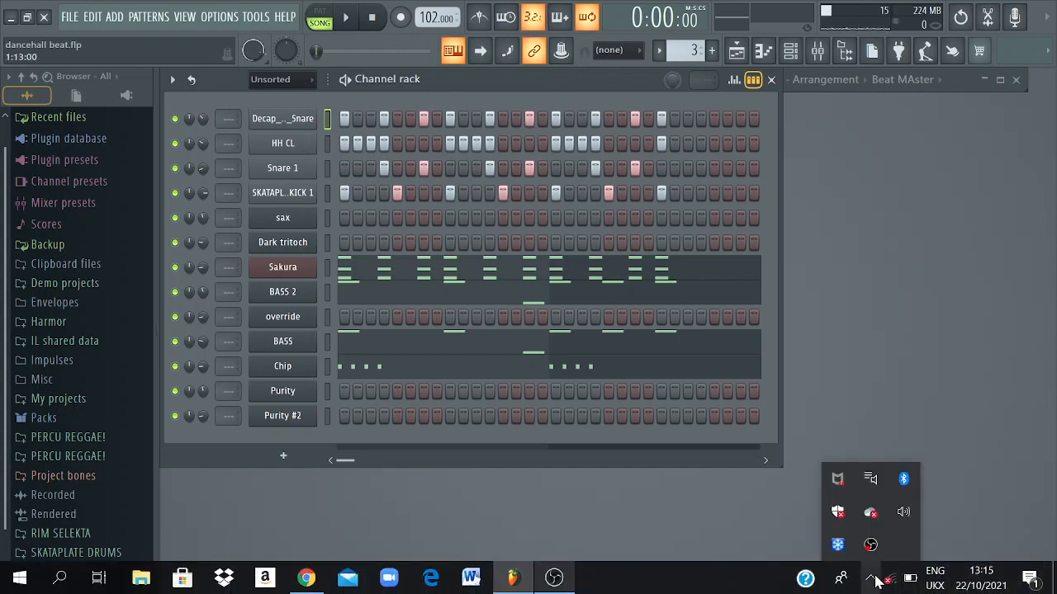
left_click(905, 512)
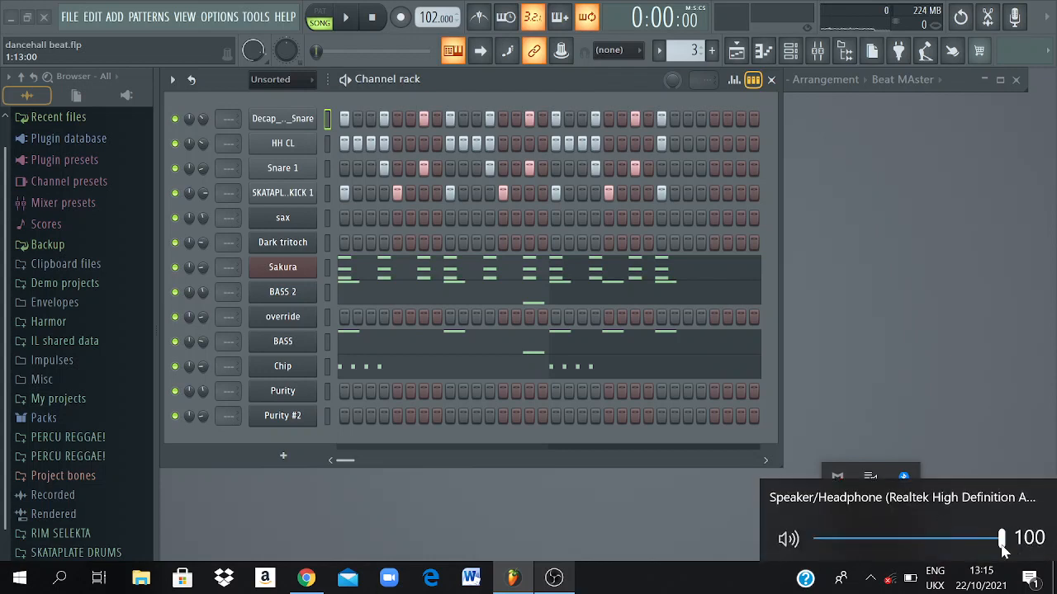
left_click(946, 541)
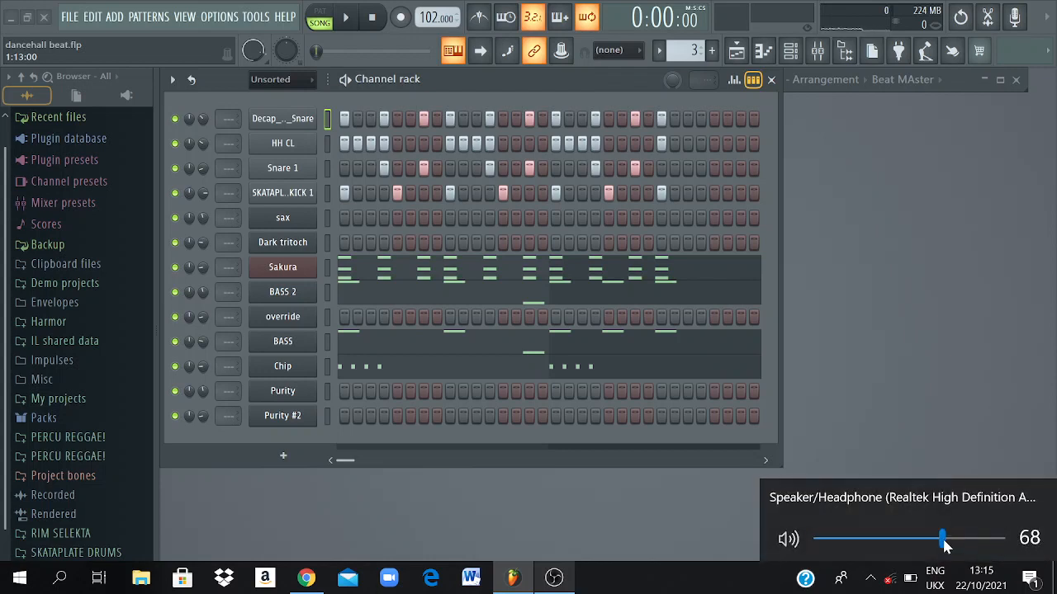
left_click_drag(945, 543, 919, 540)
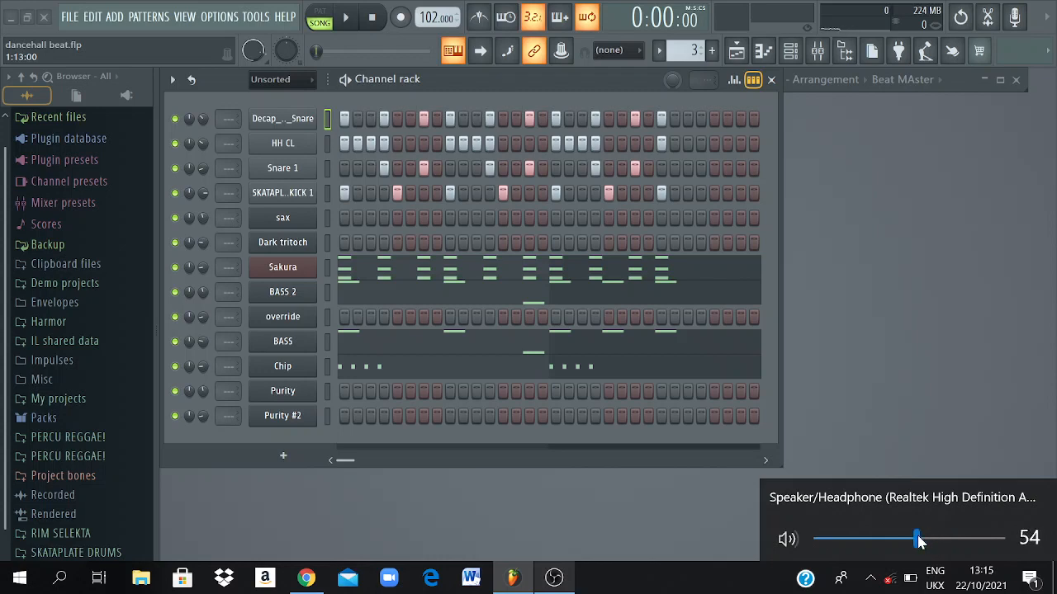
scroll(921, 540, "down", 2)
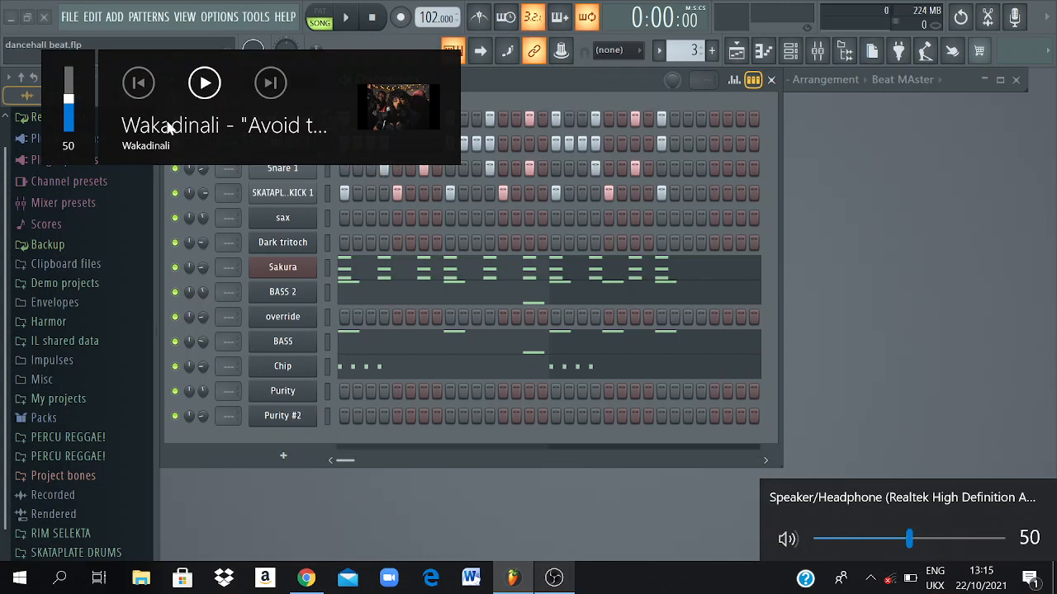
left_click(543, 82)
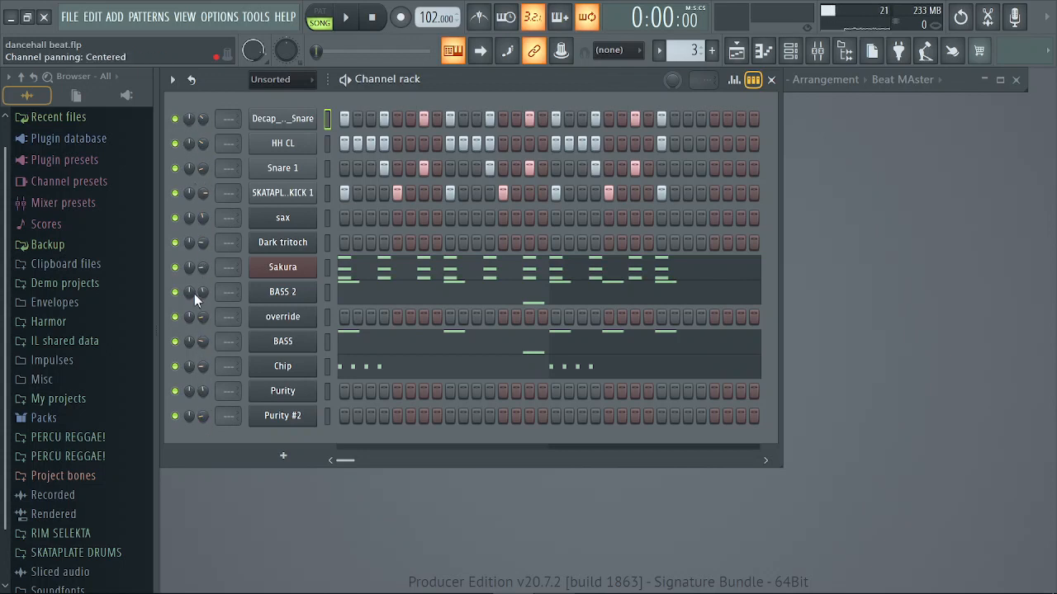
Reset the channel volumes to default from the Decap snare at the top of the Channel rack down to Sakura
right_click(204, 123)
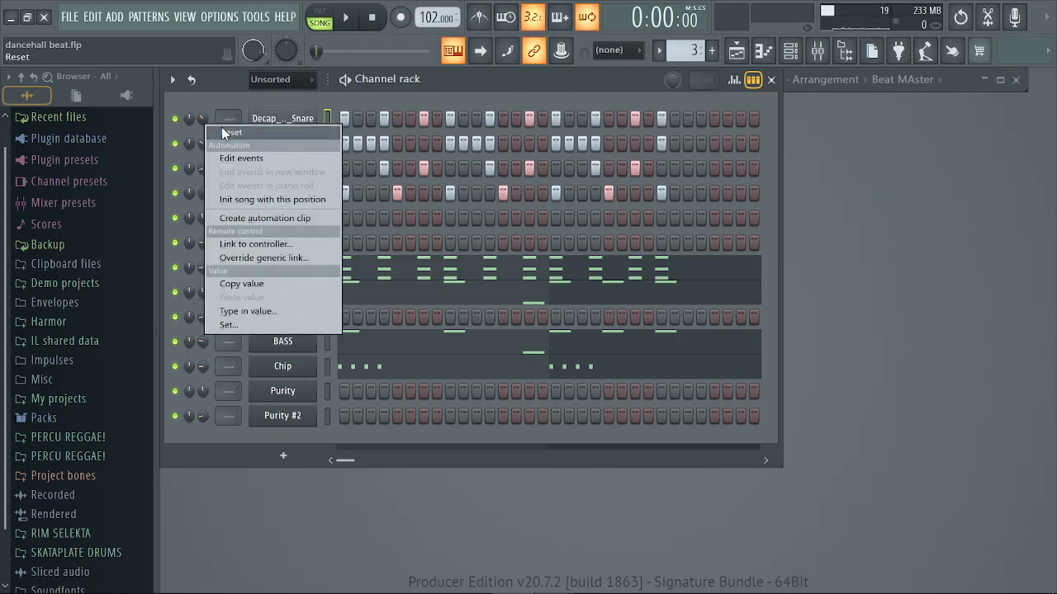
left_click(219, 130)
right_click(204, 142)
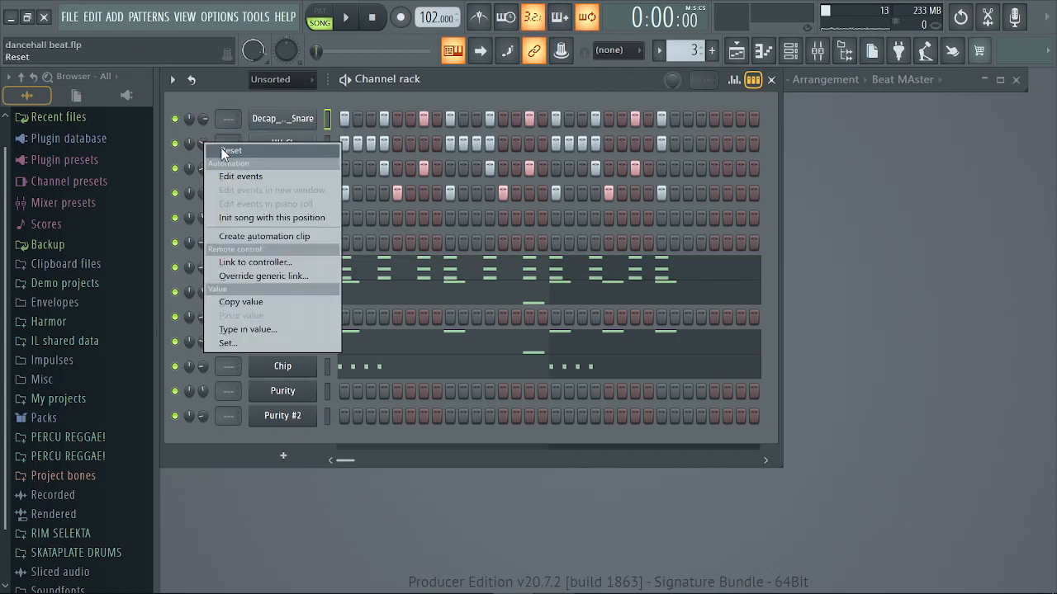
left_click(220, 150)
right_click(197, 169)
left_click(218, 179)
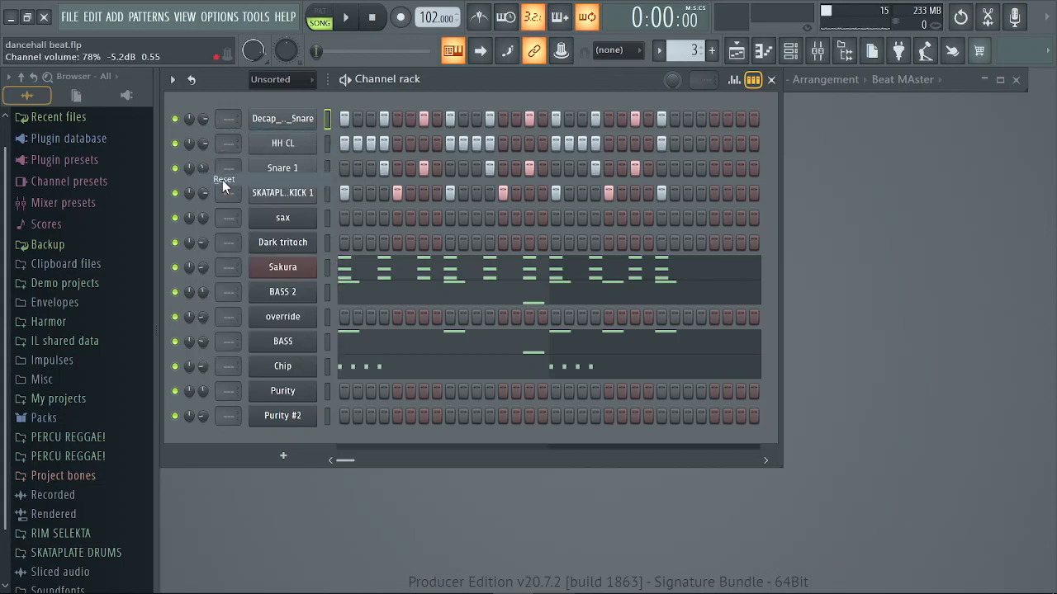
right_click(200, 215)
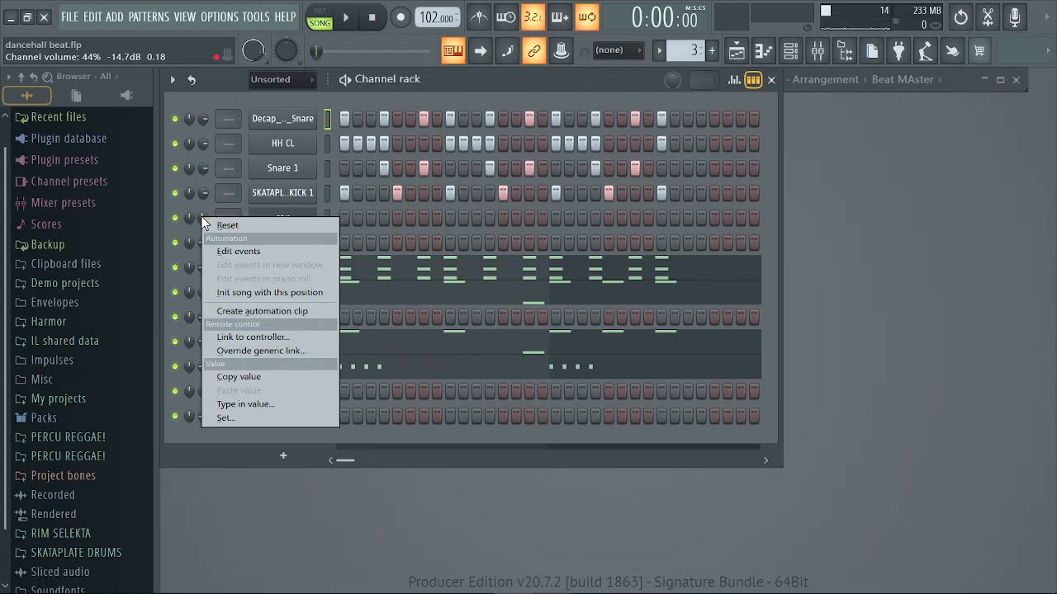
left_click(234, 229)
right_click(204, 240)
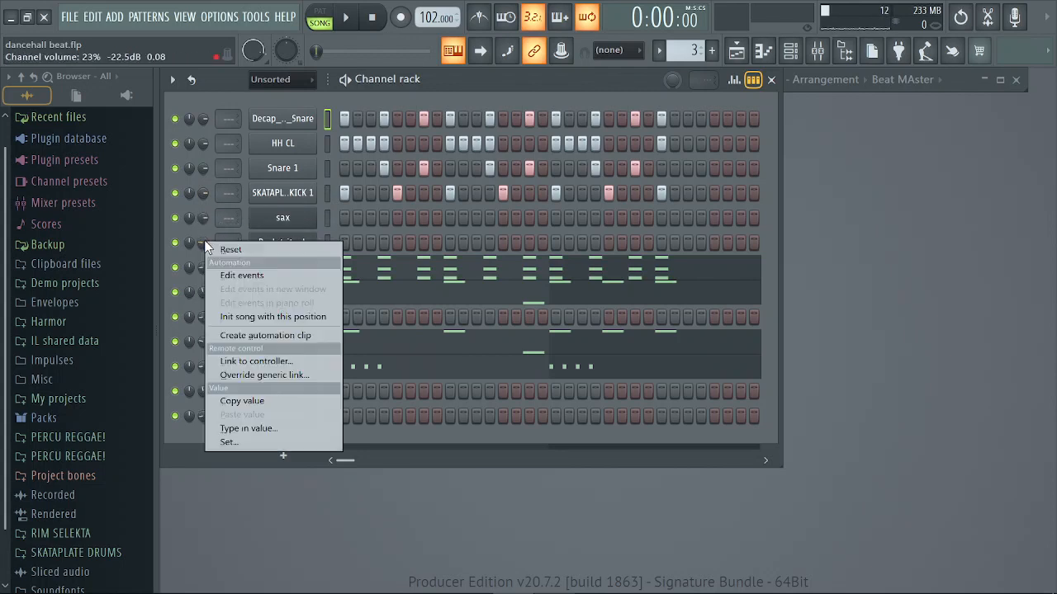
left_click(227, 248)
right_click(203, 265)
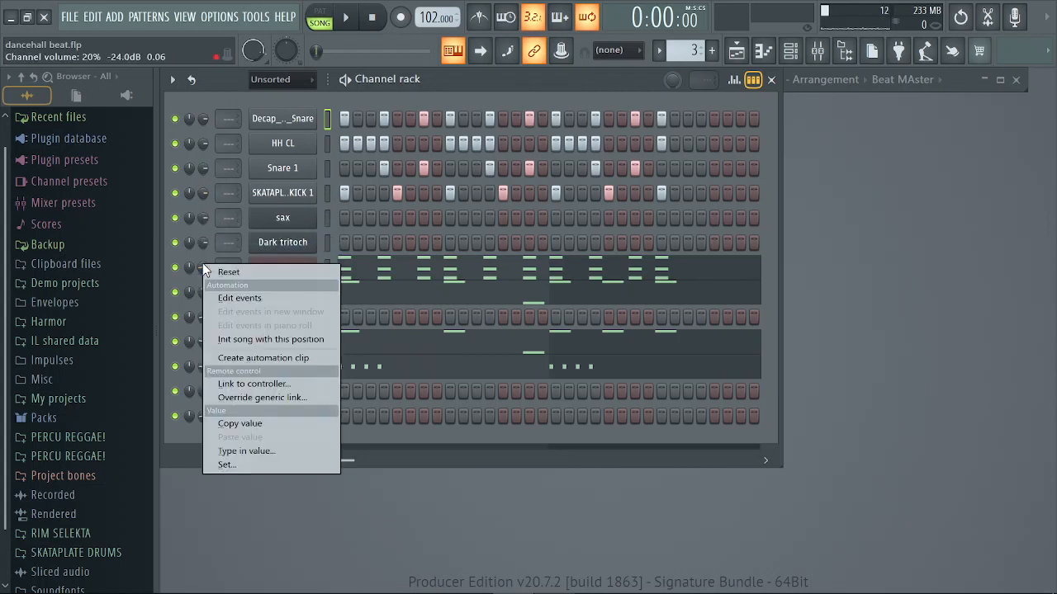
left_click(226, 271)
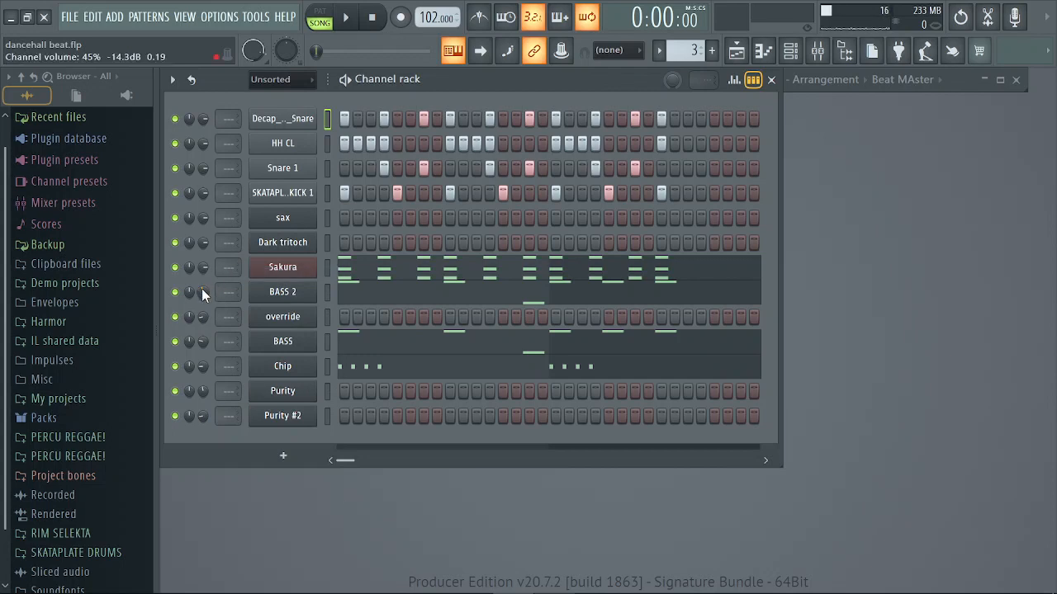
Reset the volumes of BASS 2, override, BASS, Chip, Purity and Purity #2 to default, and play the song briefly to check the levels
right_click(201, 288)
left_click(226, 298)
right_click(200, 321)
left_click(223, 332)
right_click(204, 337)
left_click(224, 343)
right_click(199, 366)
left_click(224, 379)
right_click(202, 391)
left_click(243, 380)
right_click(199, 417)
left_click(244, 380)
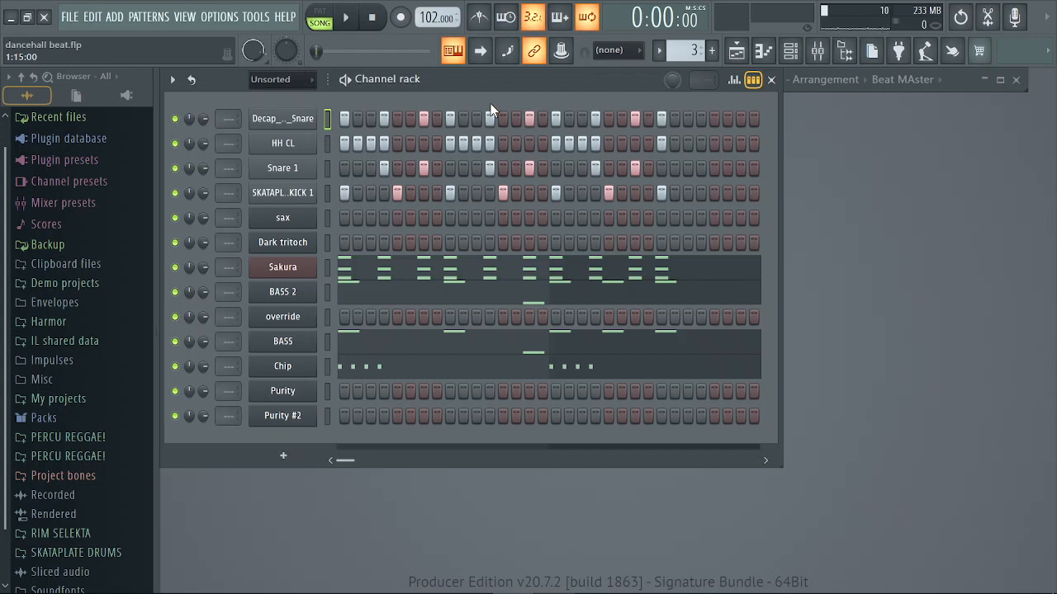
key("space")
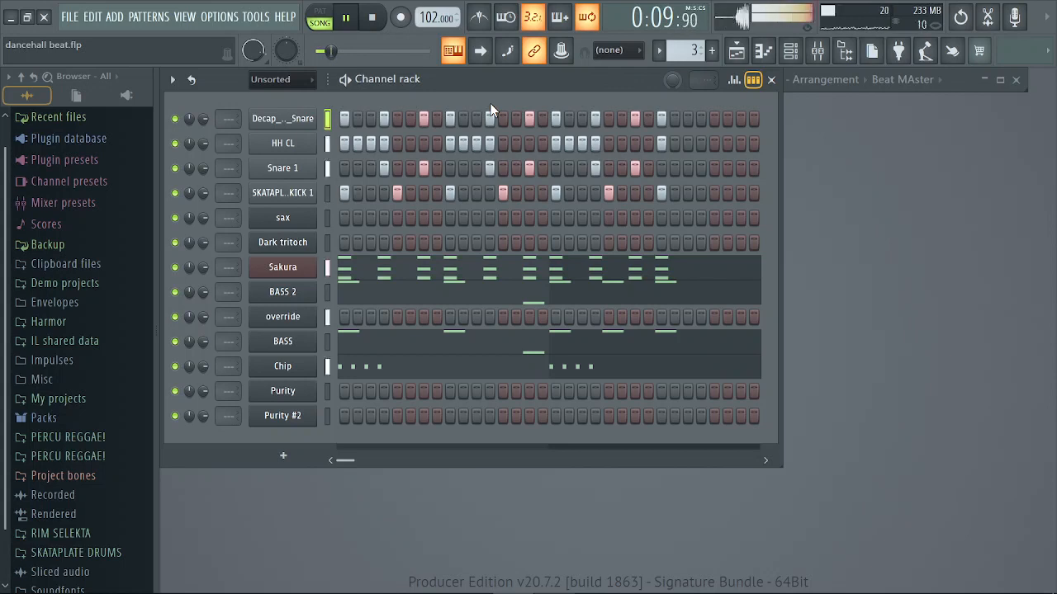
key("space")
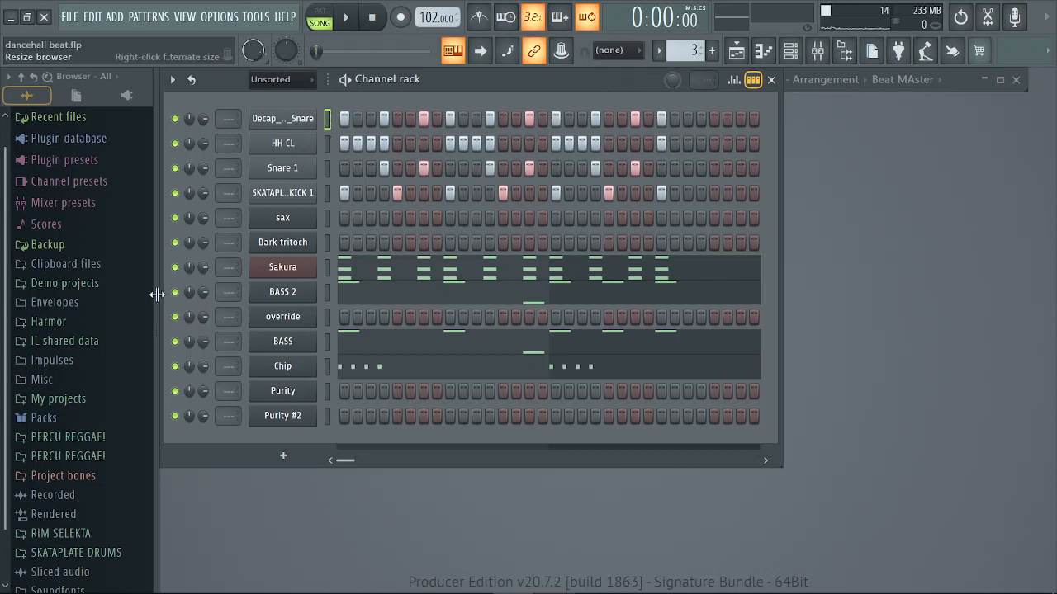
Select all channels in the Channel rack and route them to consecutive mixer tracks starting from Insert 1
right_click(327, 122)
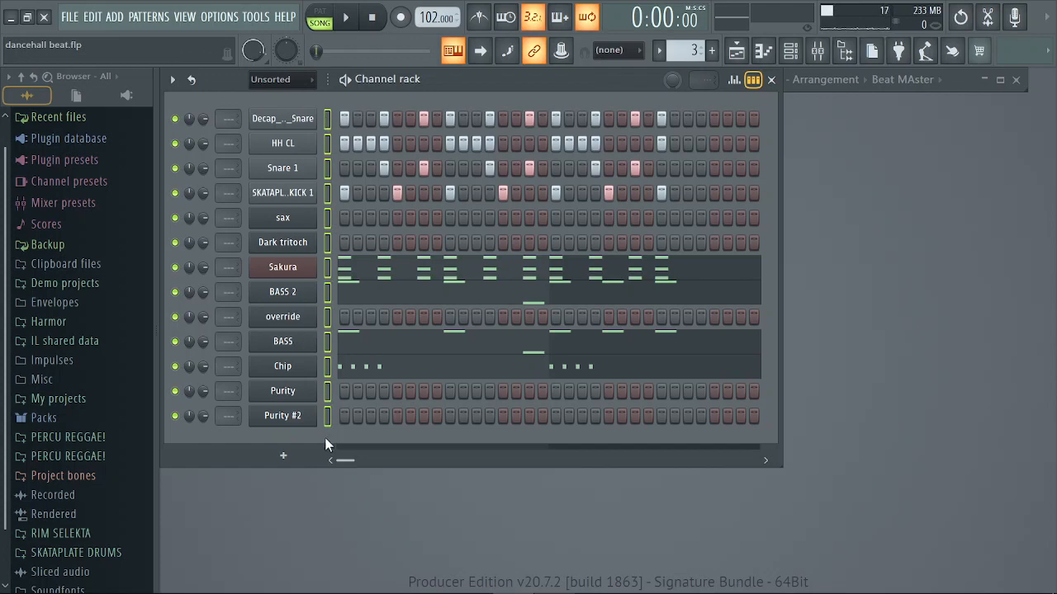
left_click(819, 52)
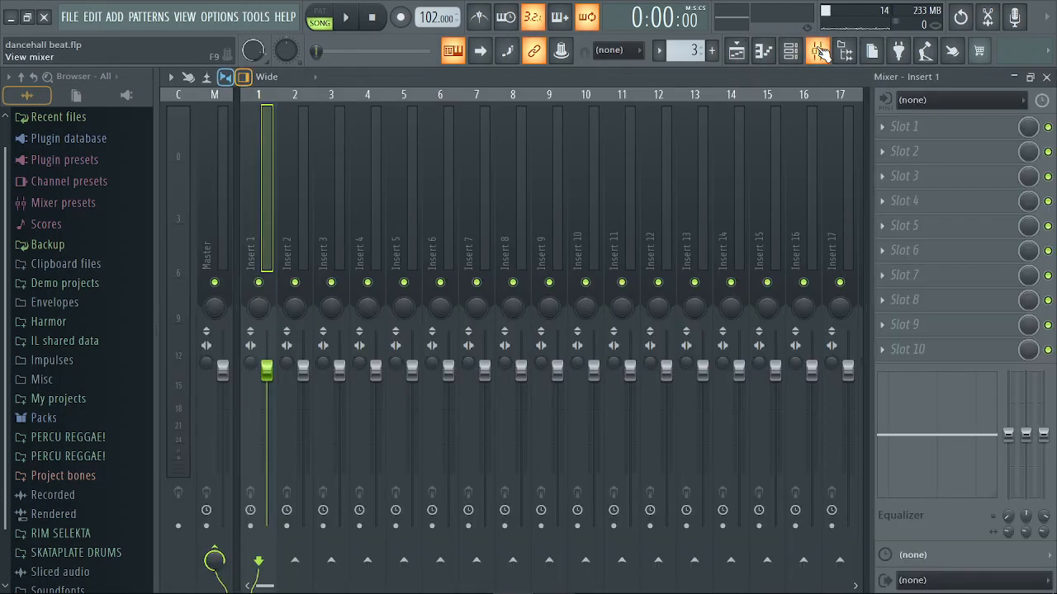
right_click(264, 211)
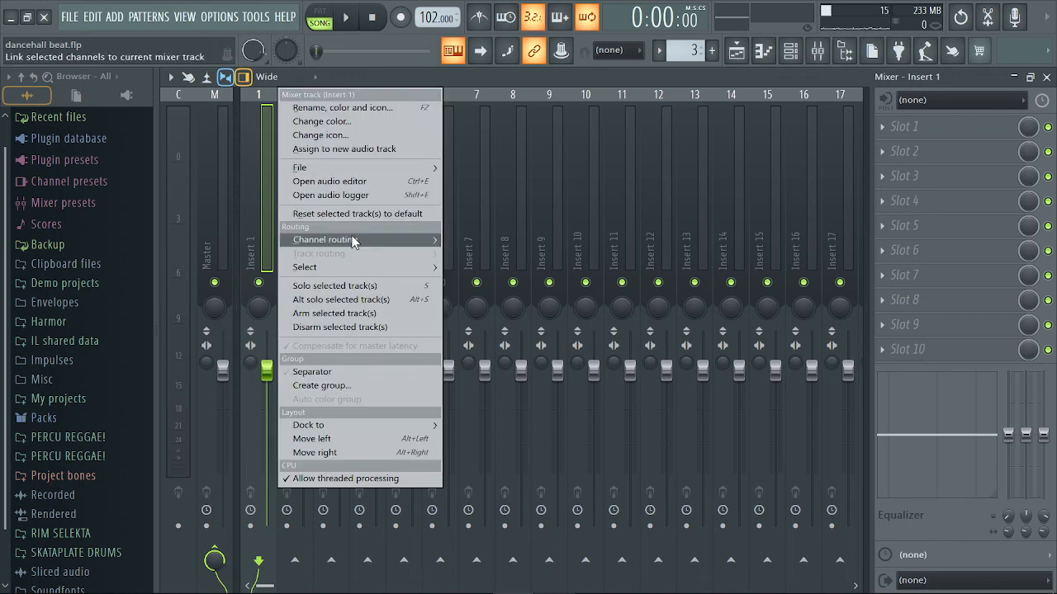
mouse_move(353, 244)
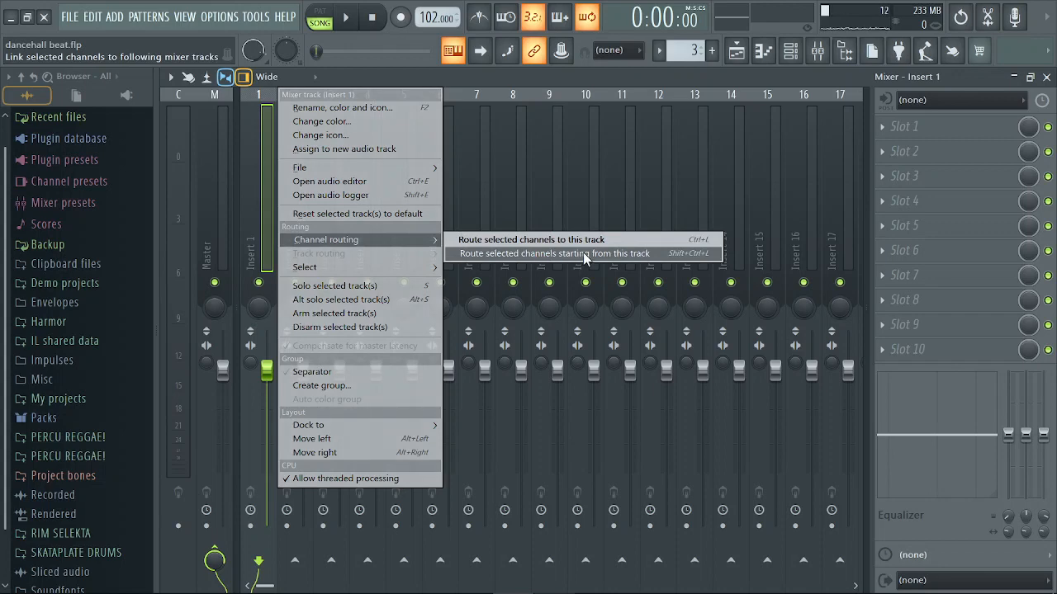
left_click(703, 261)
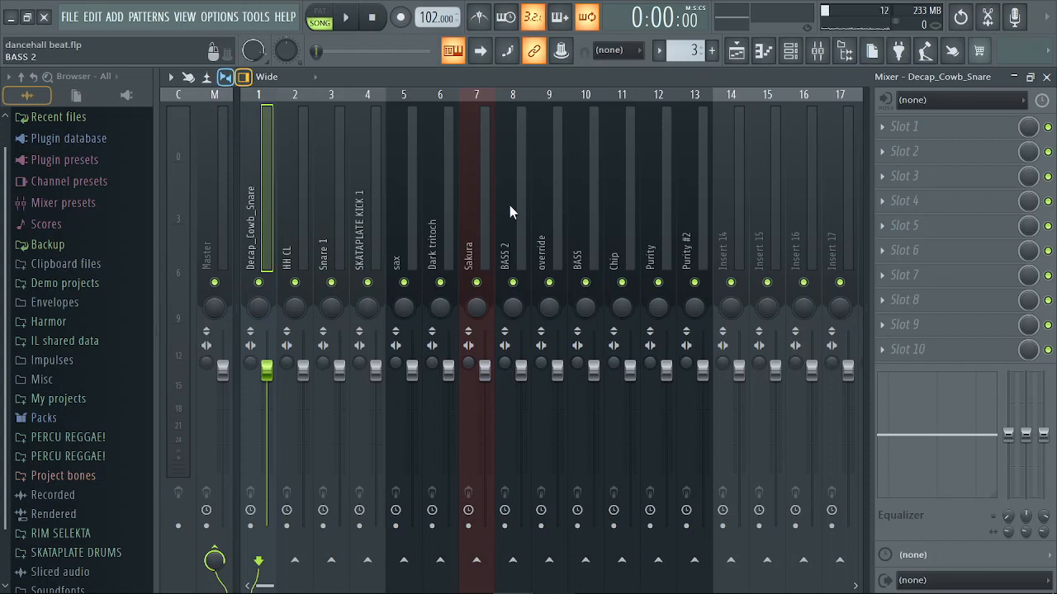
Maximise the Playlist in place of the Mixer and select the time range from bar 5 to bar 9
left_click(1046, 77)
left_click(999, 79)
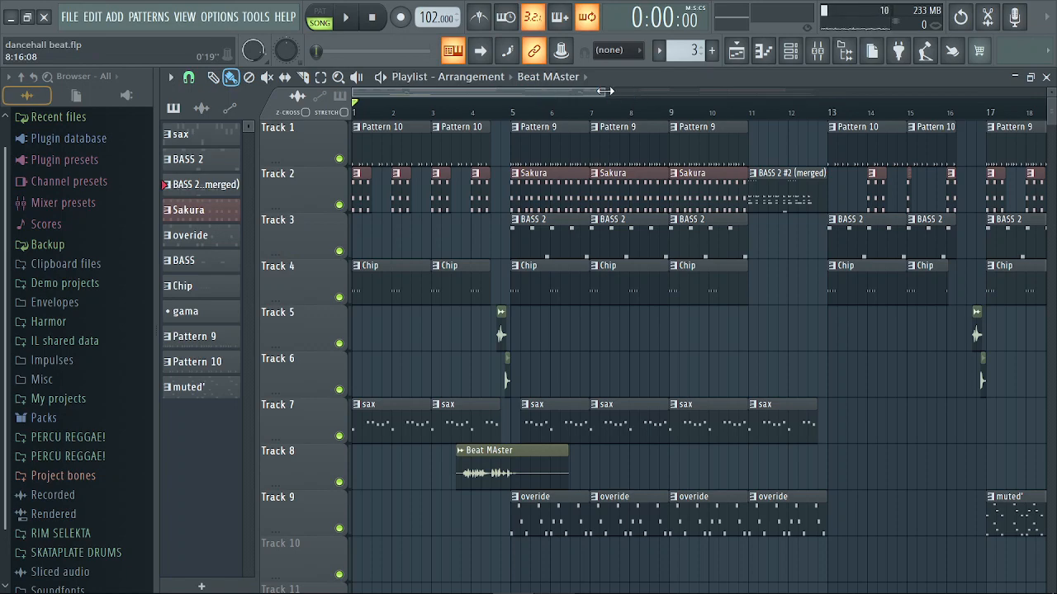
left_click_drag(605, 91, 758, 139)
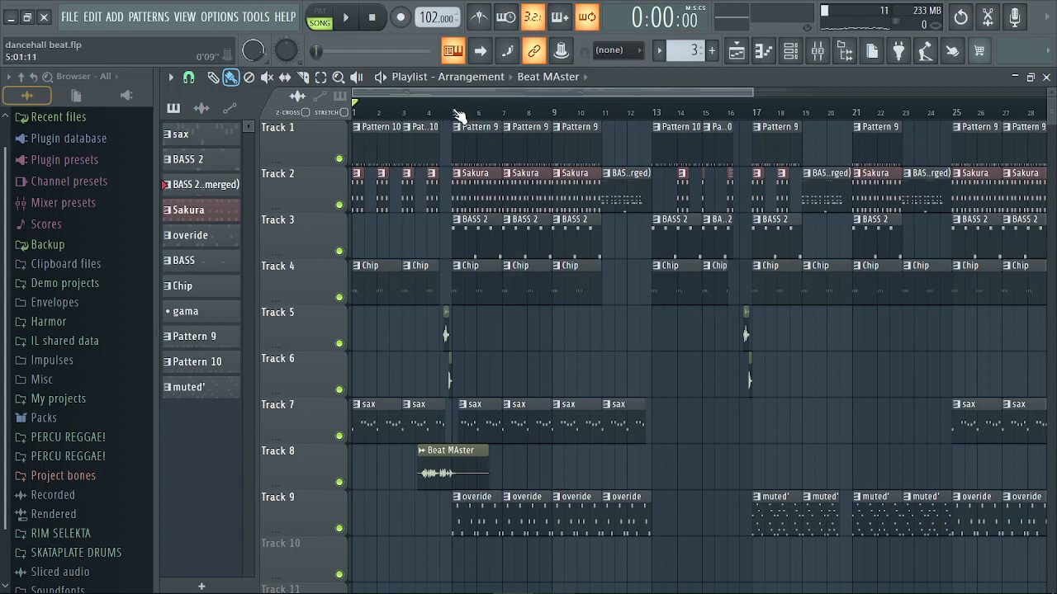
left_click_drag(456, 112, 561, 126)
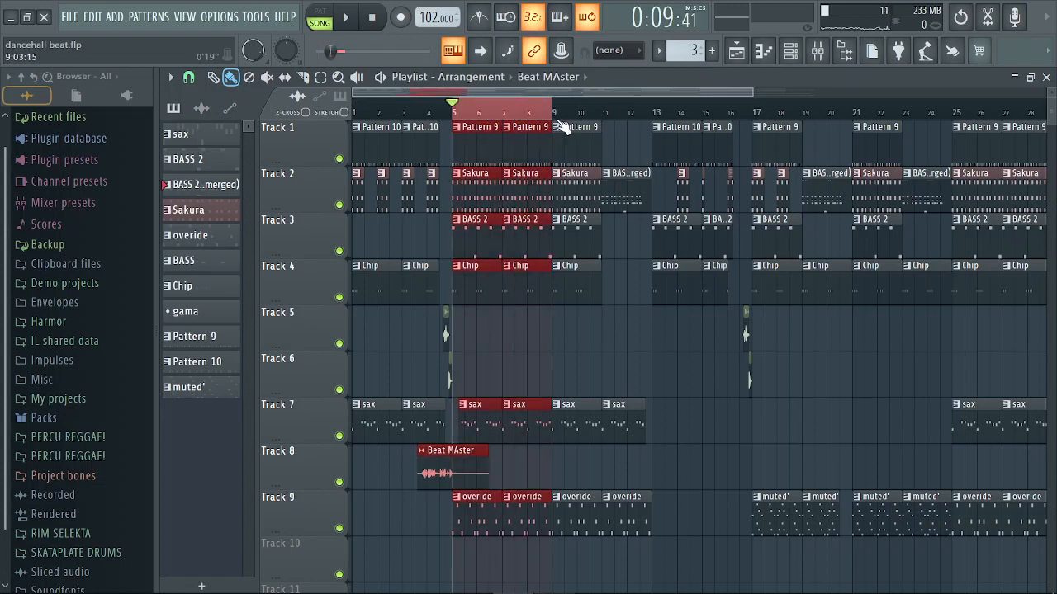
Solo the SKATAPLATE KICK 1 track in the Mixer and play the selected section briefly
left_click(818, 50)
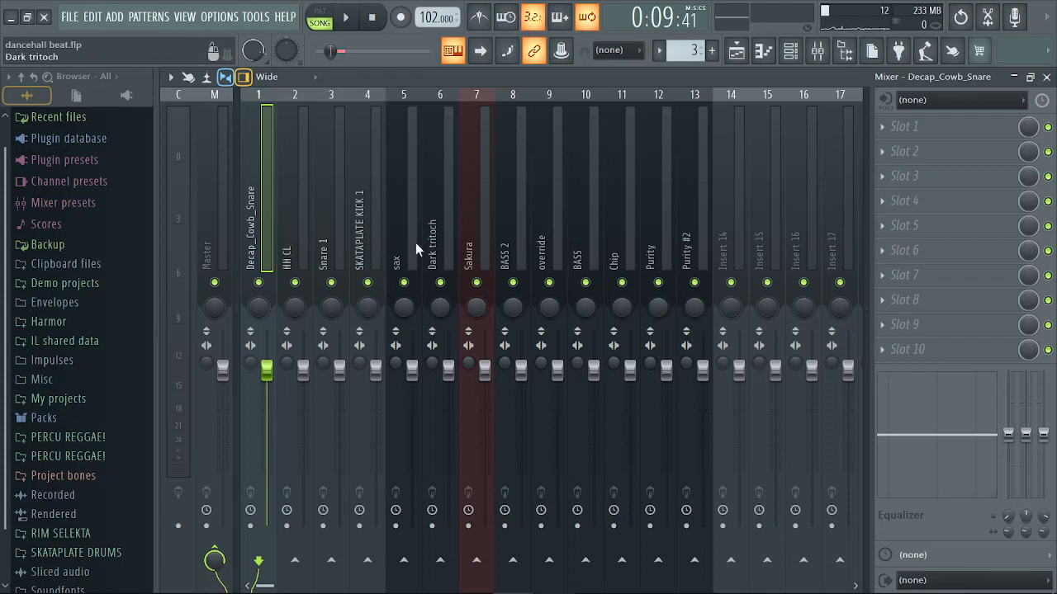
left_click(379, 186)
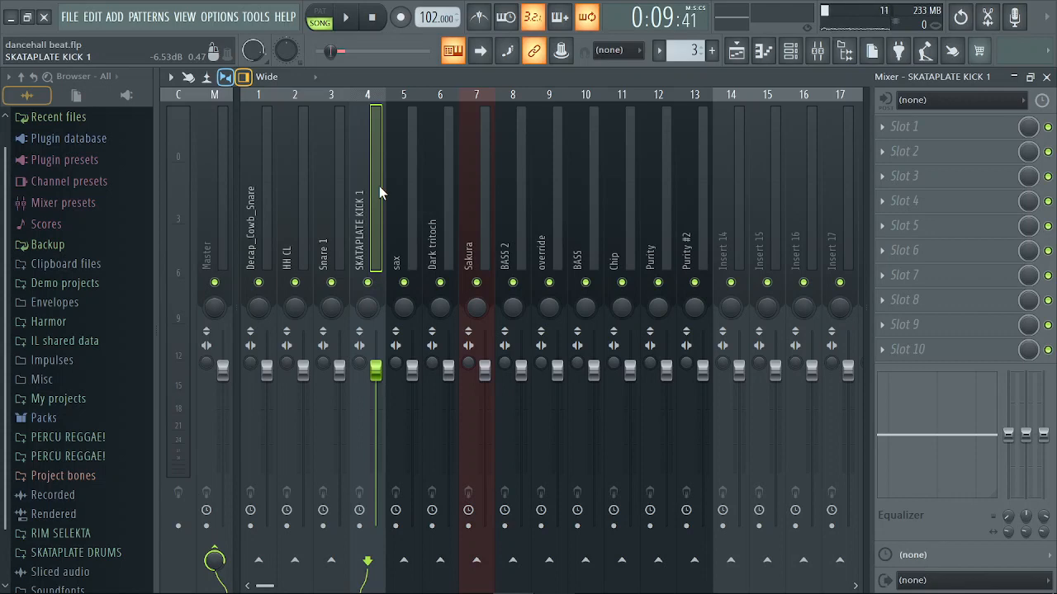
right_click(369, 283)
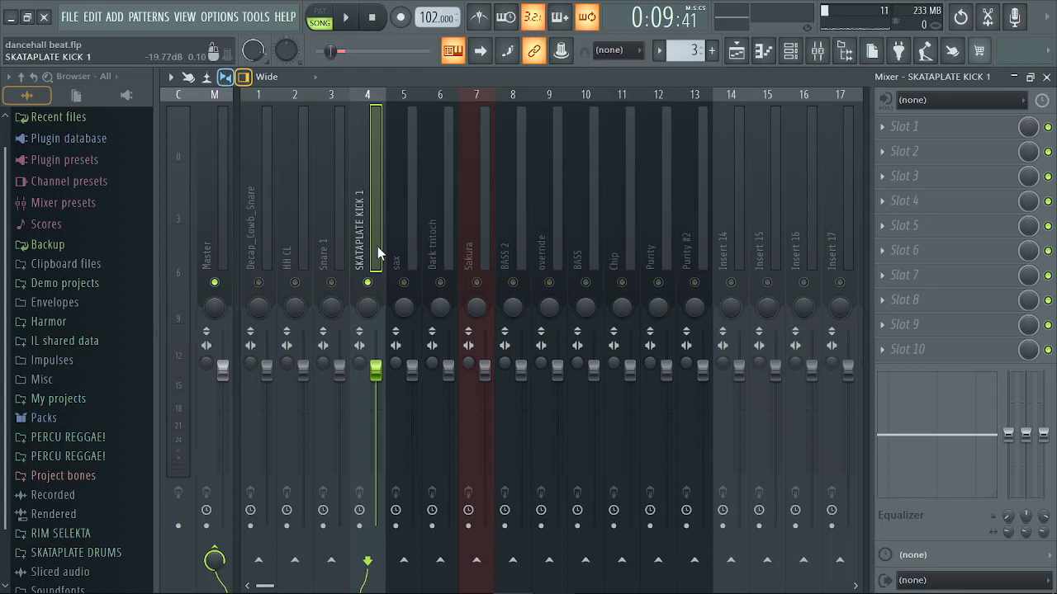
key("space")
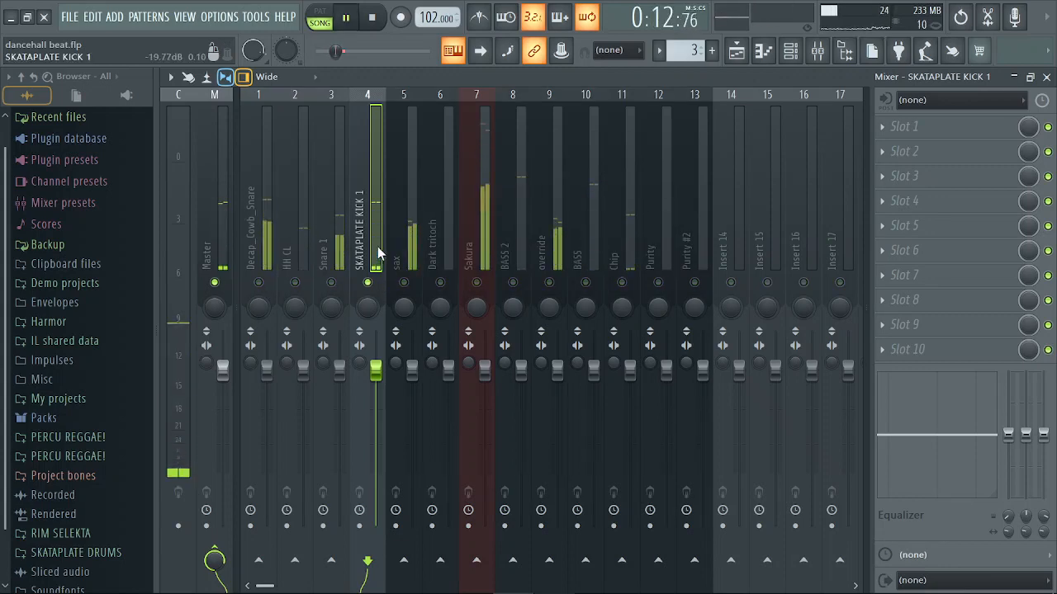
key("space")
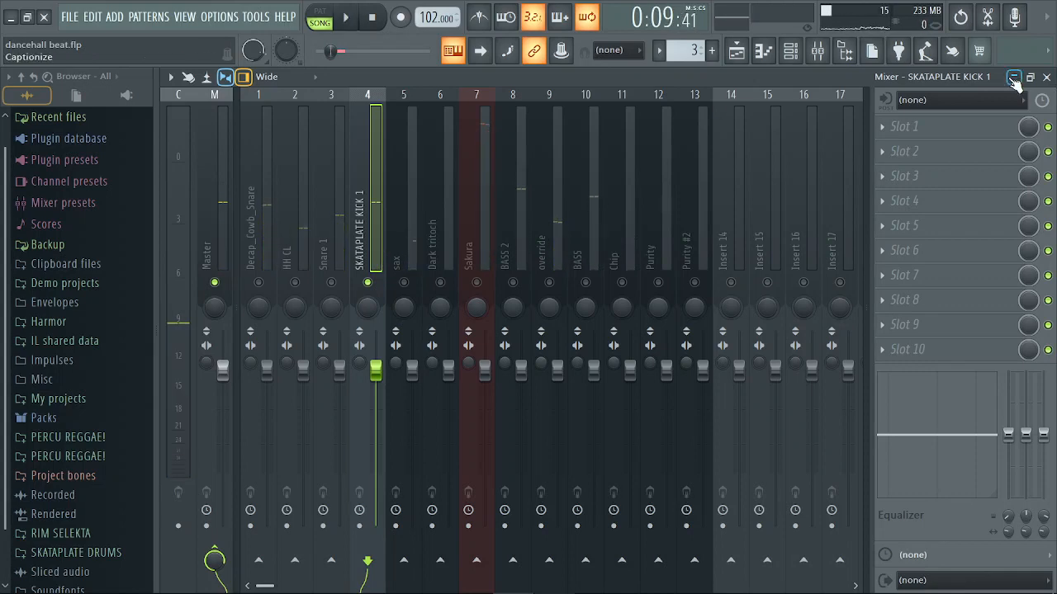
Switch off the channel of the Beat MAster audio clip on Track 8 of the Playlist and close its settings
left_click(1014, 78)
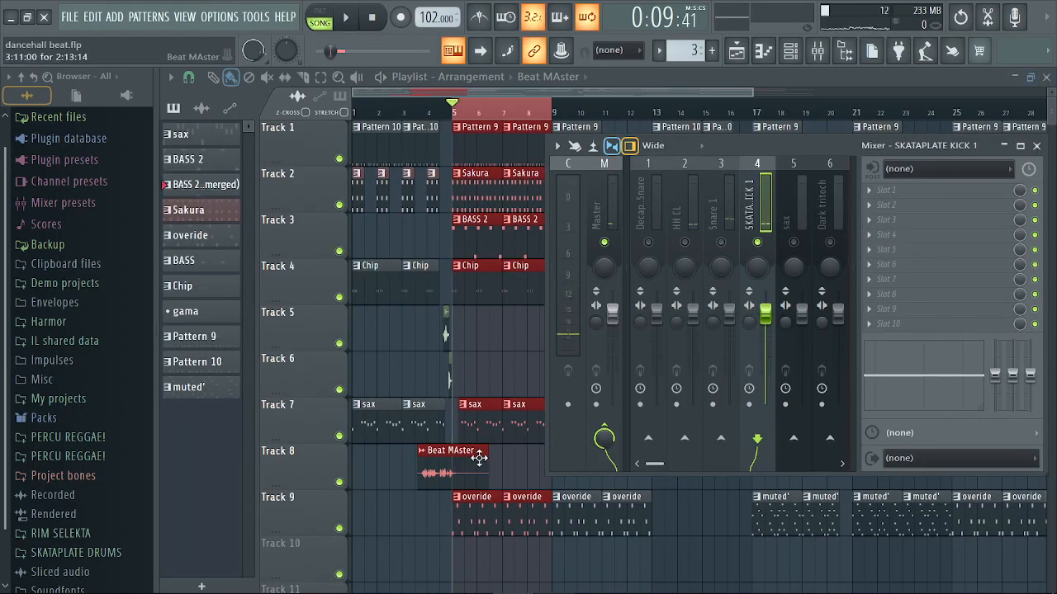
double_click(479, 458)
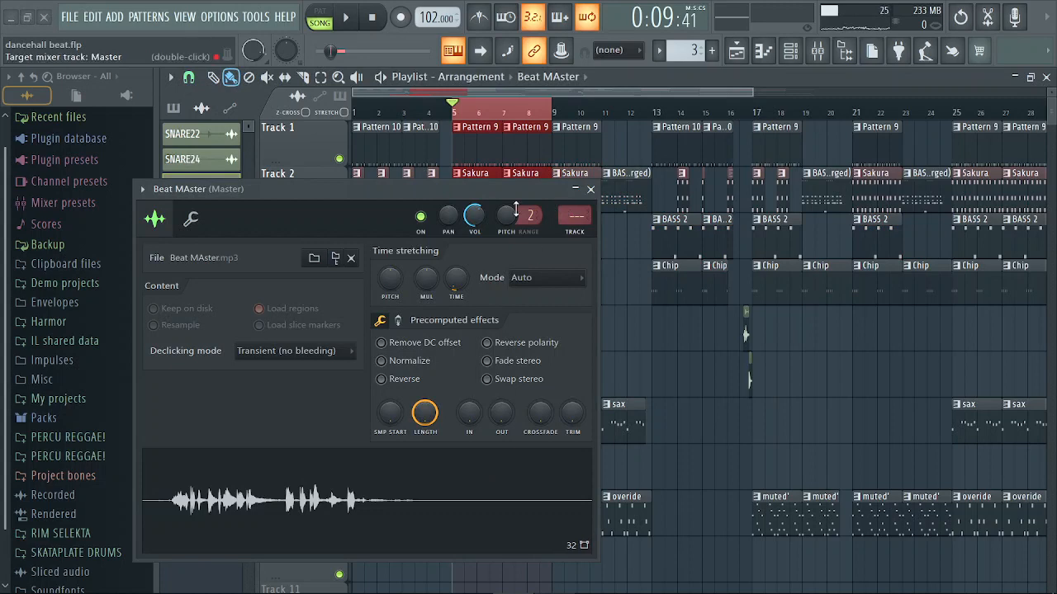
left_click(420, 216)
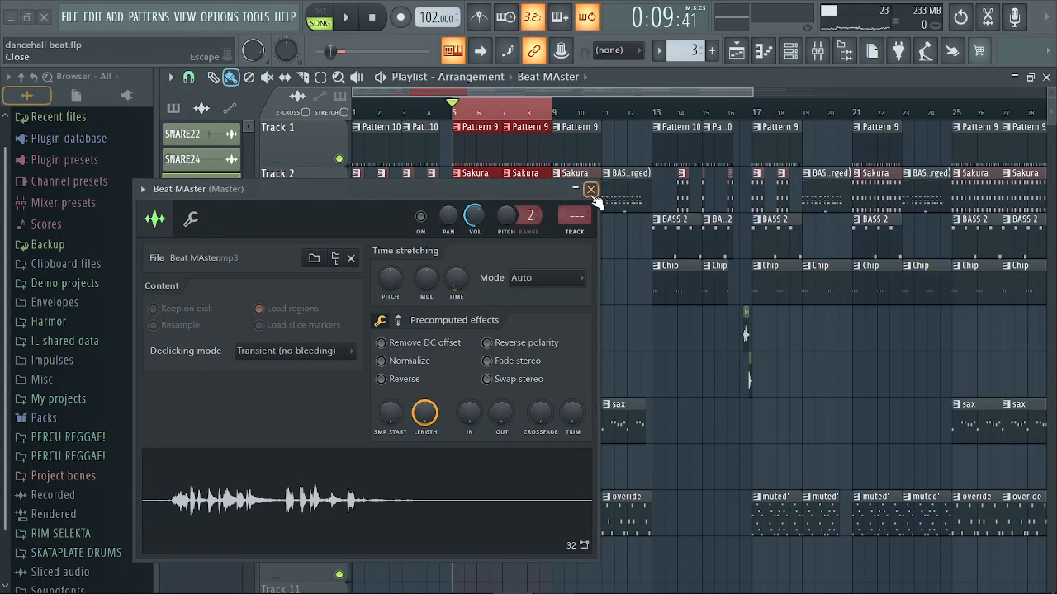
left_click(591, 191)
Show the Mixer maximised and play the selected section to check the soloed kick's level against the Master and Current meters
left_click(818, 51)
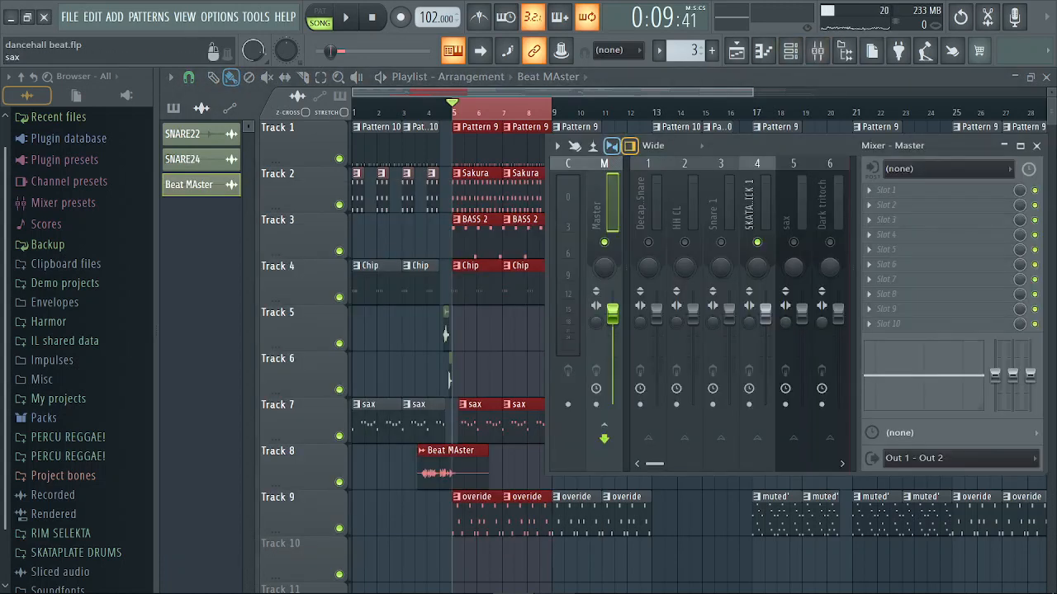
left_click(1021, 145)
key("space")
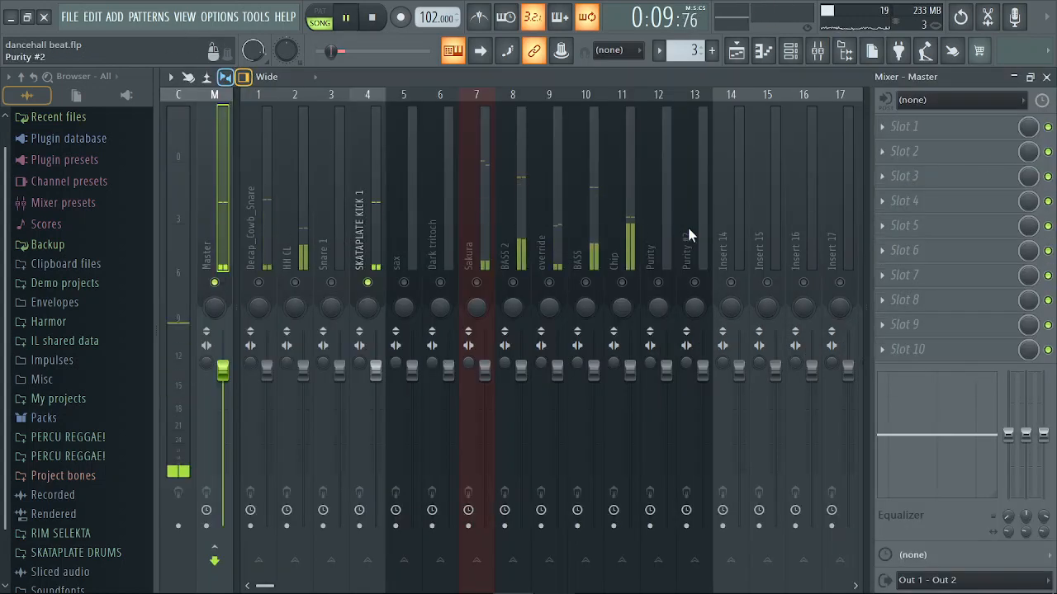
scroll(616, 239, "right", 3)
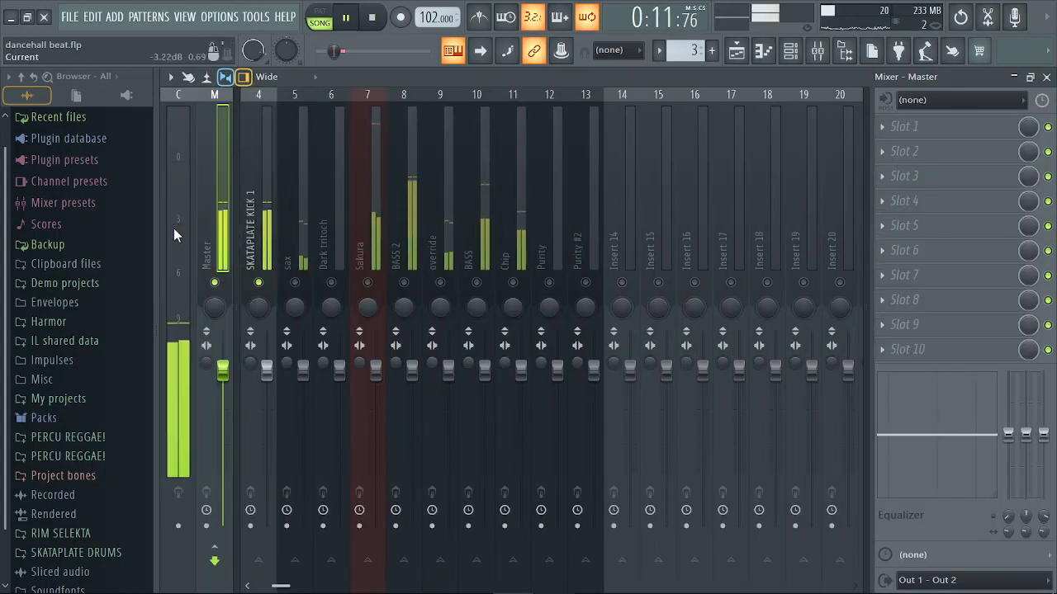
scroll(173, 229, "up", 3)
scroll(173, 228, "down", 4)
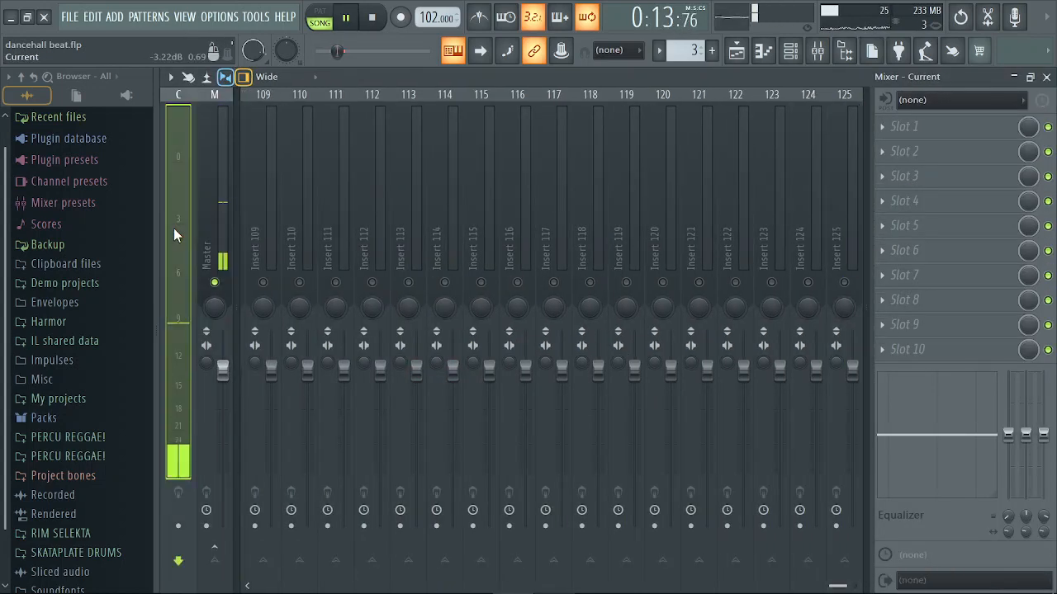
key("space")
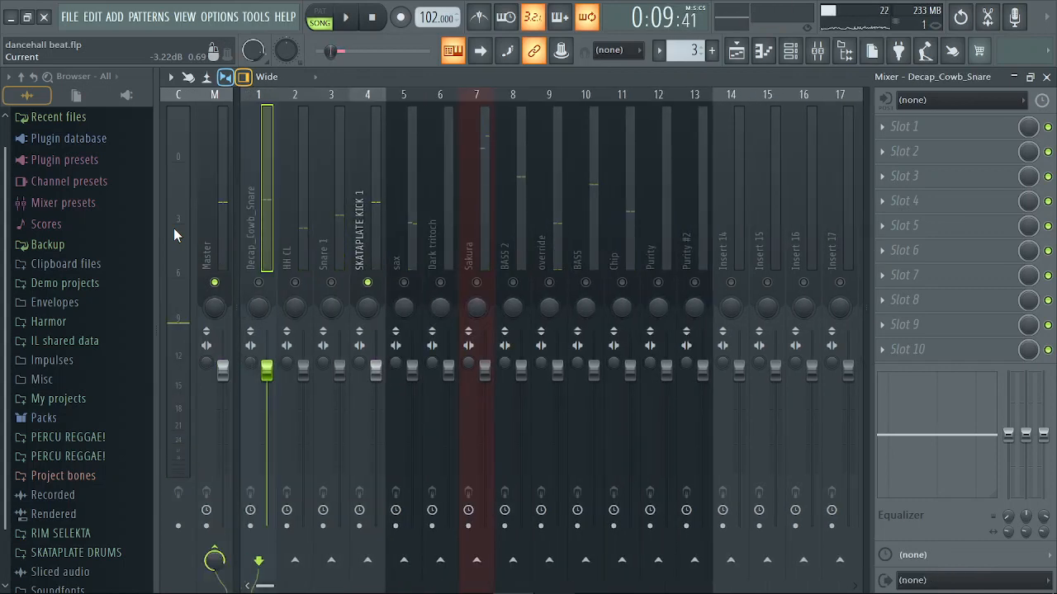
Load Fruity Limiter into Slot 1 of the SKATAPLATE KICK 1 mixer track
left_click(370, 230)
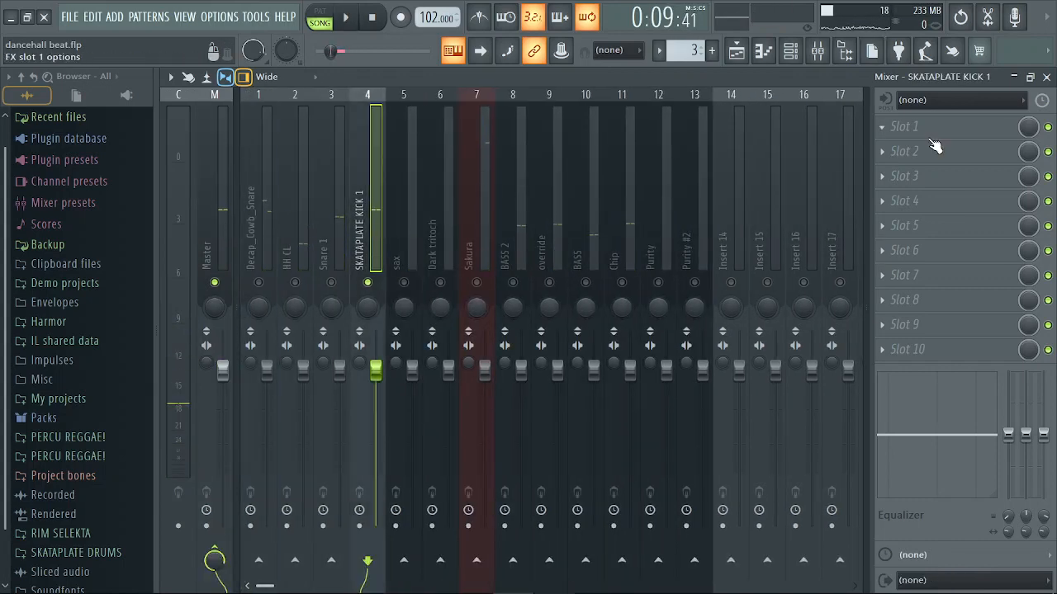
left_click(896, 138)
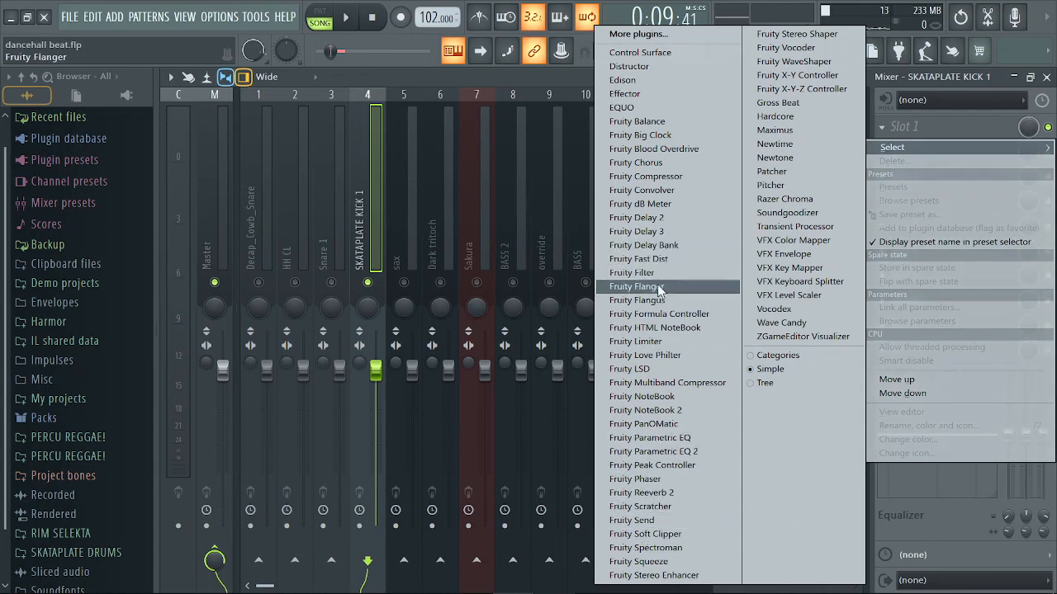
left_click(653, 346)
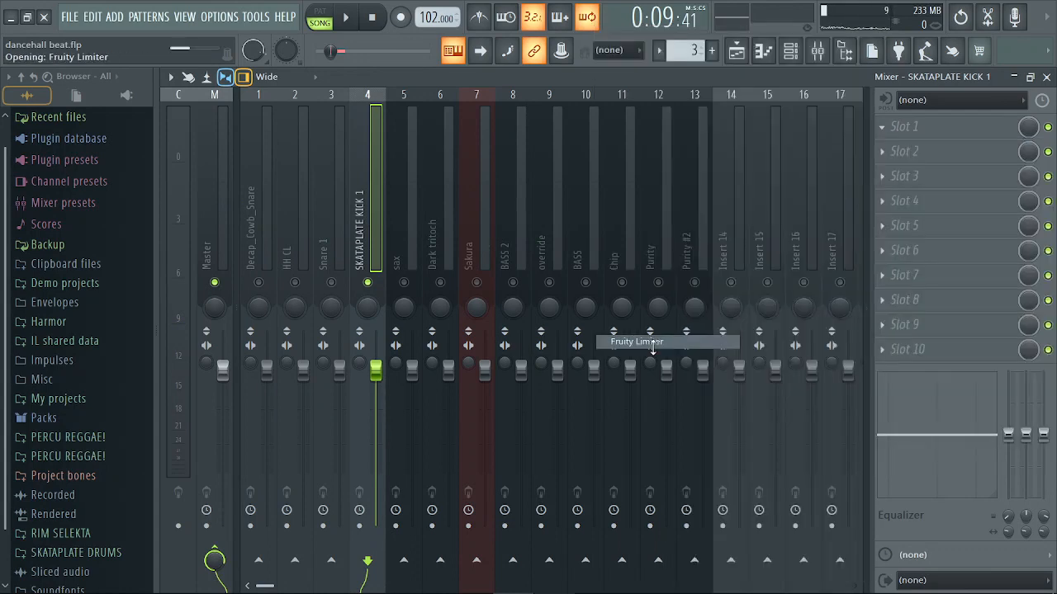
Switch the kick's Fruity Limiter to COMP mode and lower the compressor threshold into the kick's peaks while the section plays
left_click(203, 352)
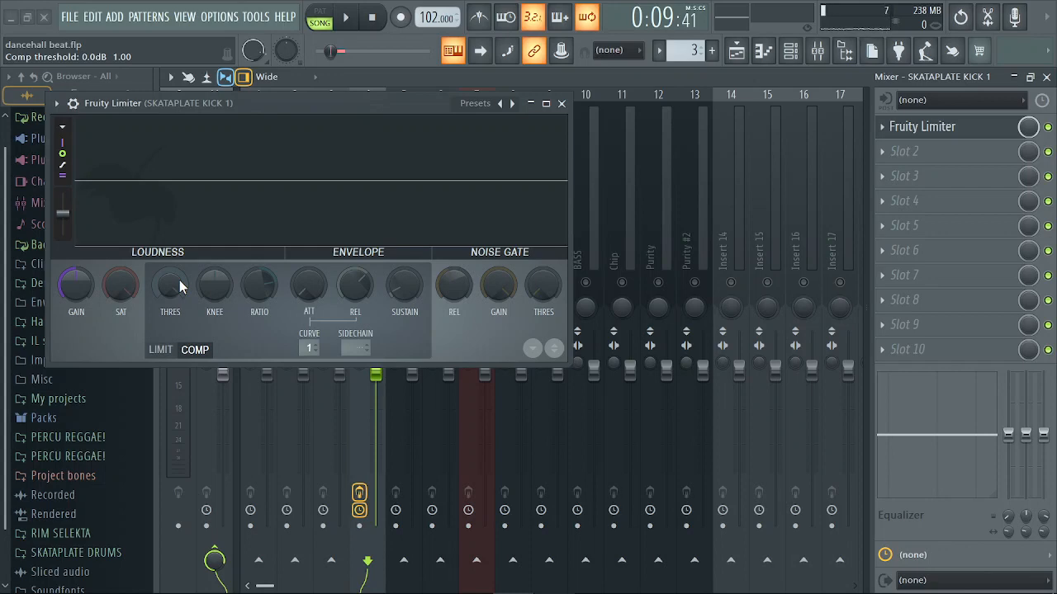
key("space")
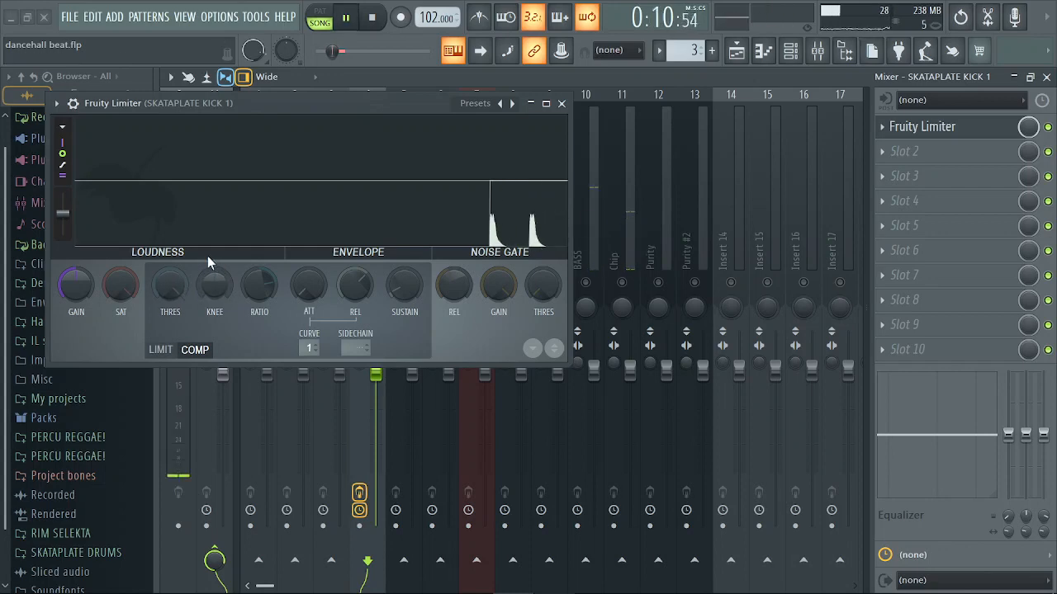
left_click_drag(189, 291, 188, 345)
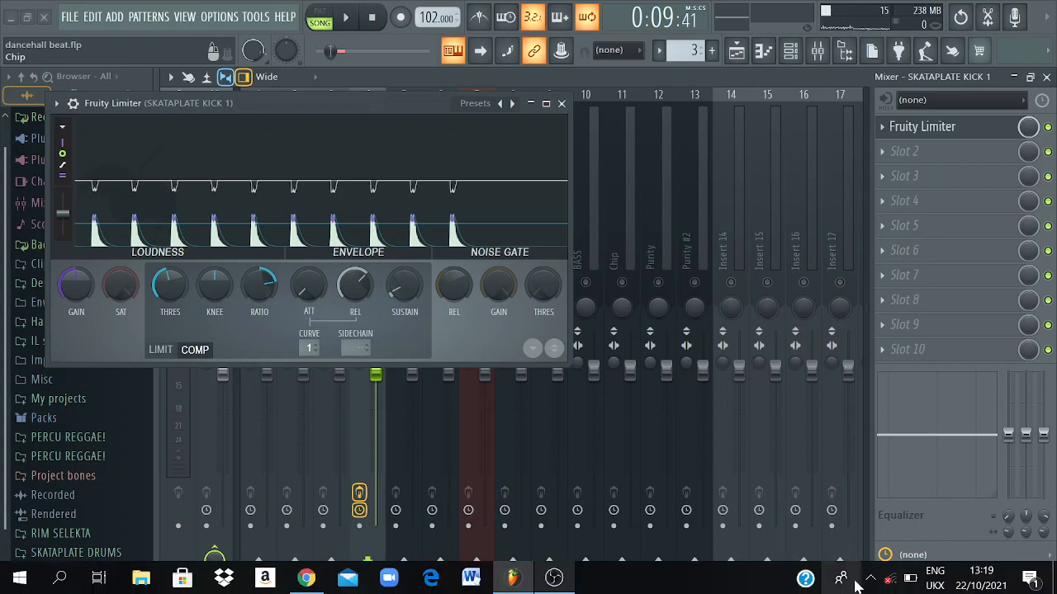
Check the computer's speaker volume in the Windows system tray
left_click(870, 578)
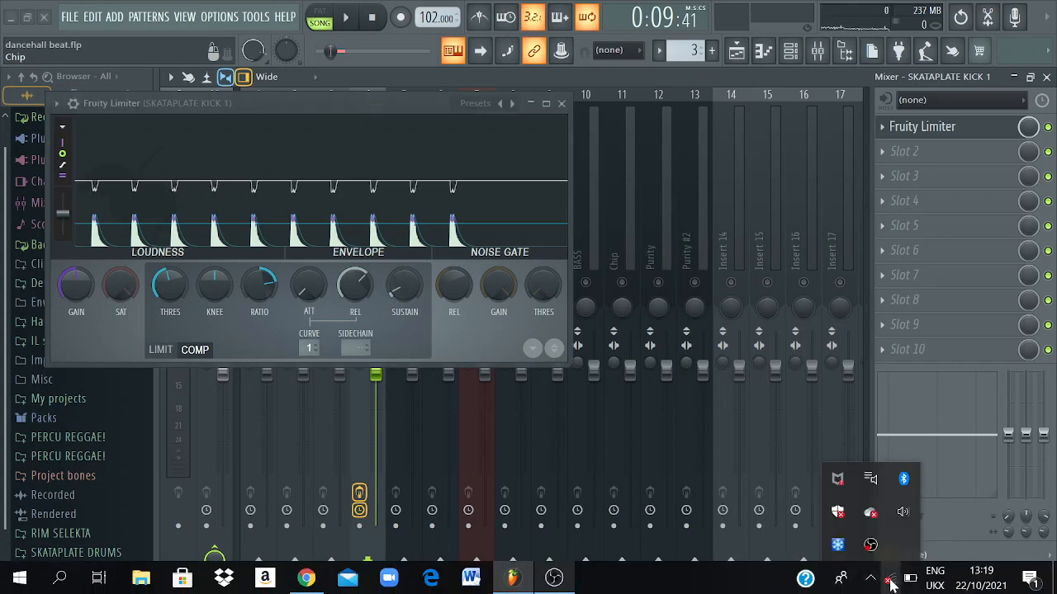
left_click(902, 516)
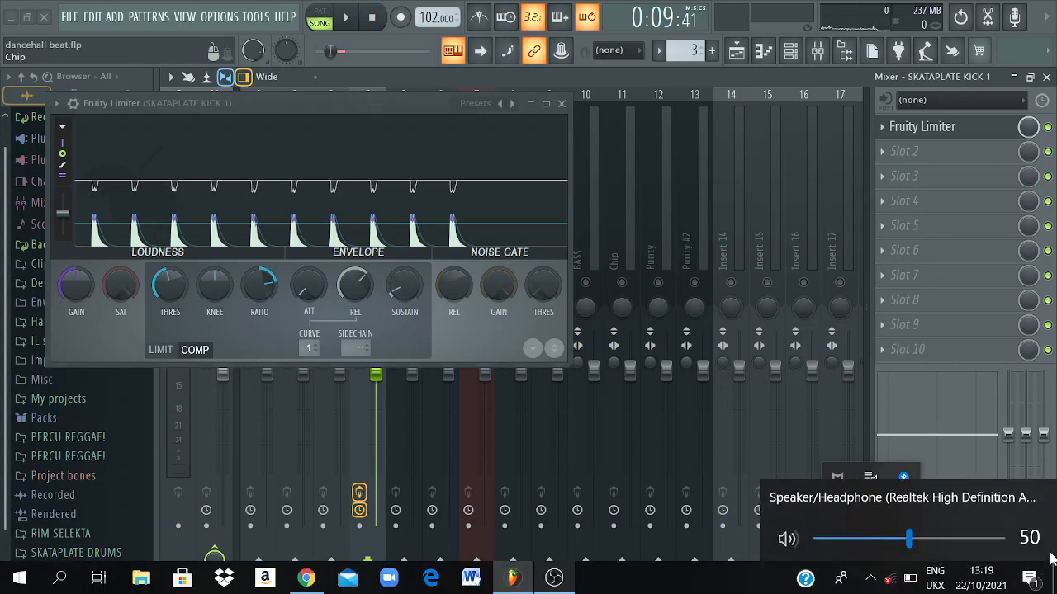
left_click(1054, 429)
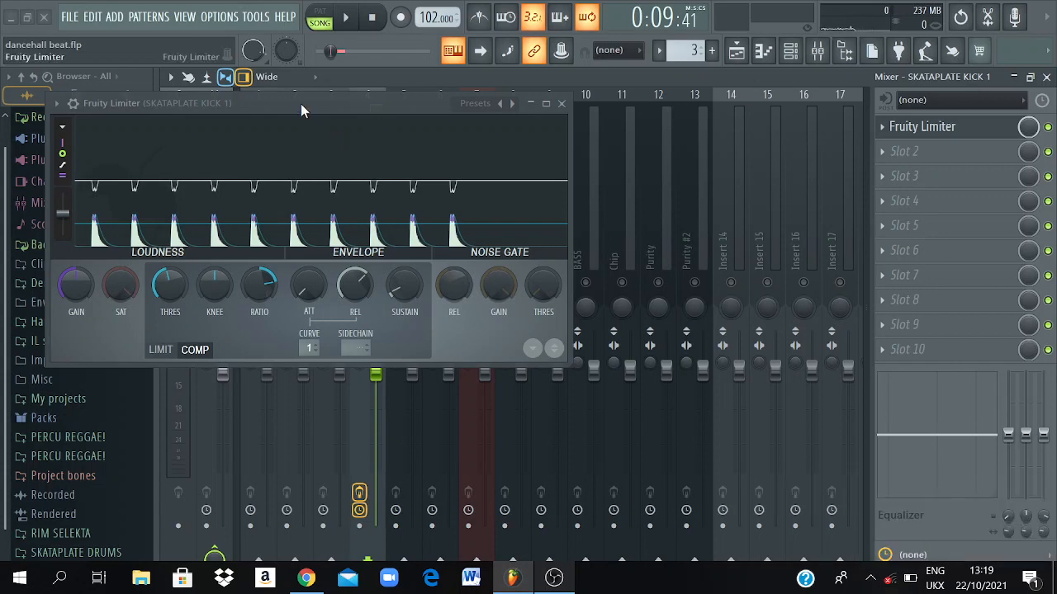
Close the Fruity Limiter window and load Fruity parametric EQ 2 into Slot 2 of the SKATAPLATE KICK 1 track
left_click_drag(300, 103, 716, 175)
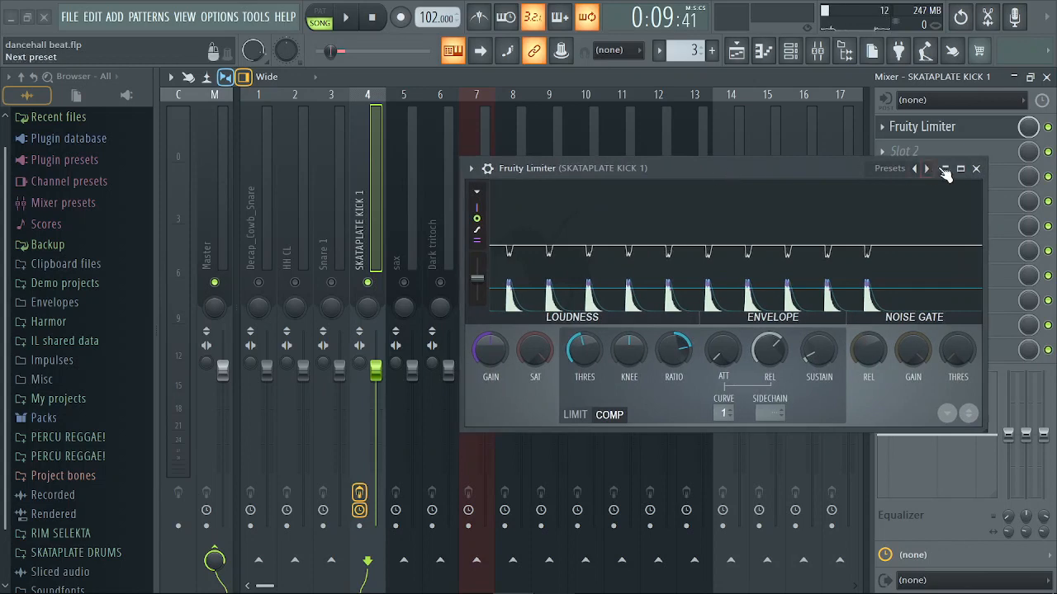
left_click(975, 168)
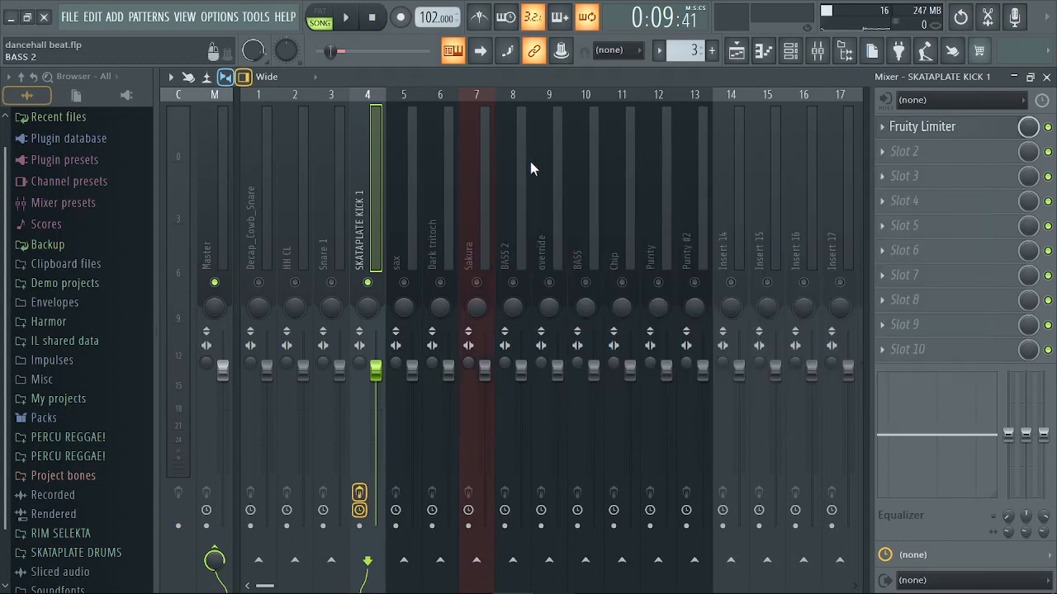
left_click(898, 156)
left_click(678, 457)
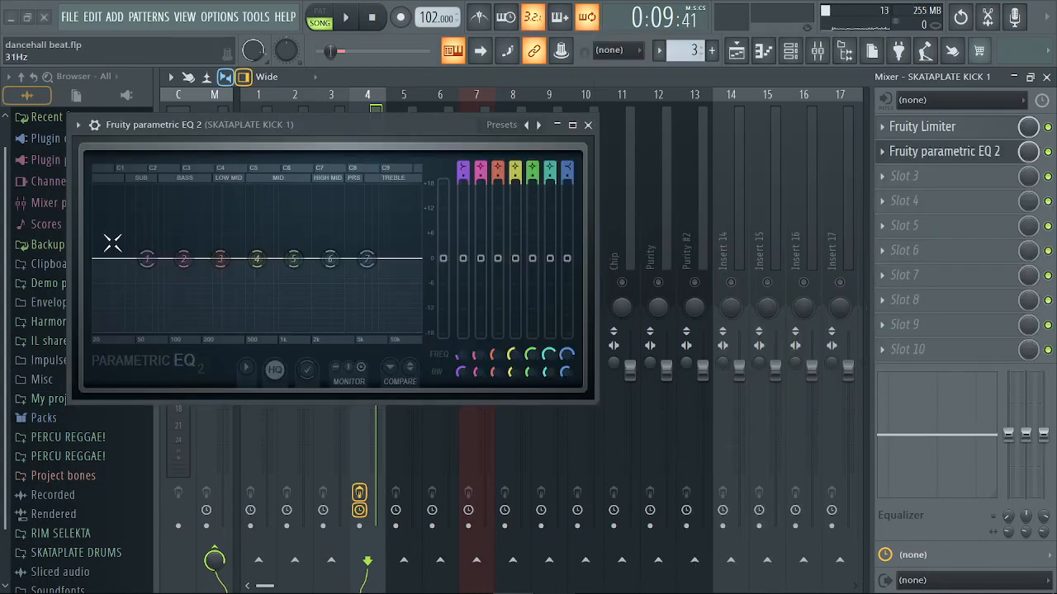
Play the selected section to examine the kick's frequency spectrum in Fruity parametric EQ 2
key("space")
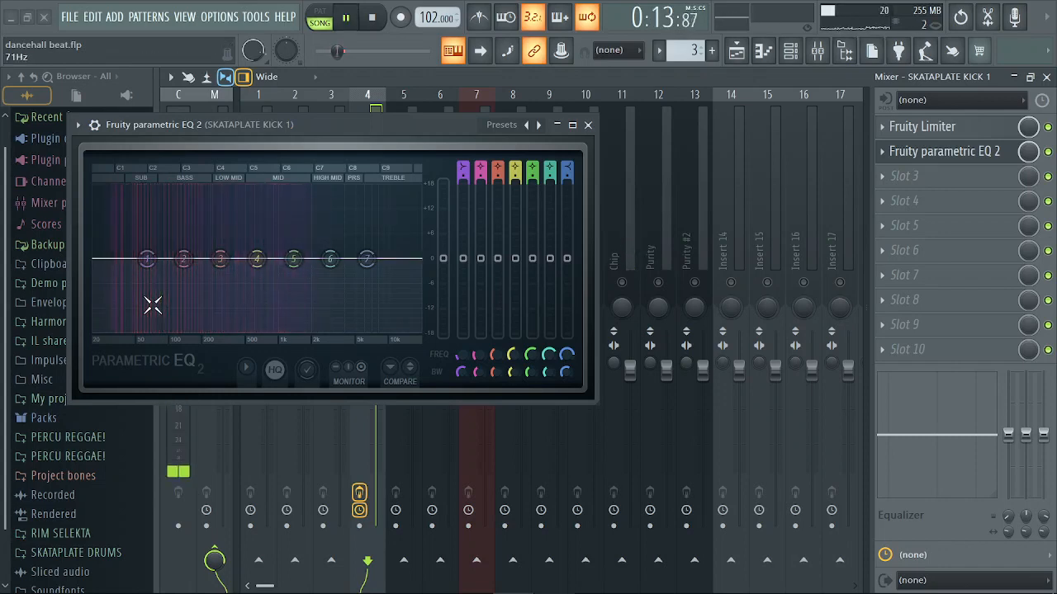
key("space")
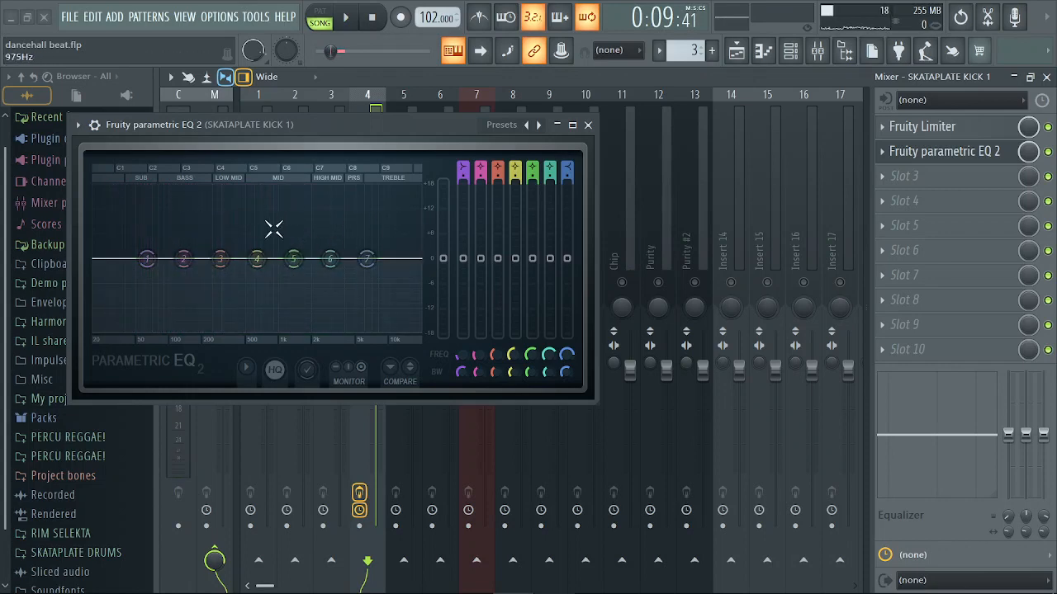
key("space")
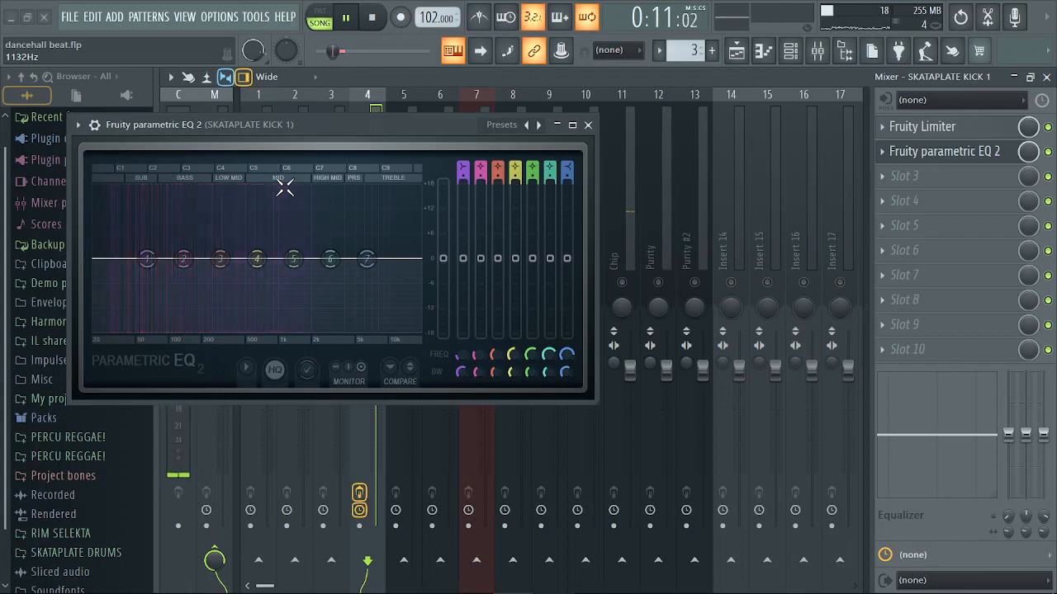
key("space")
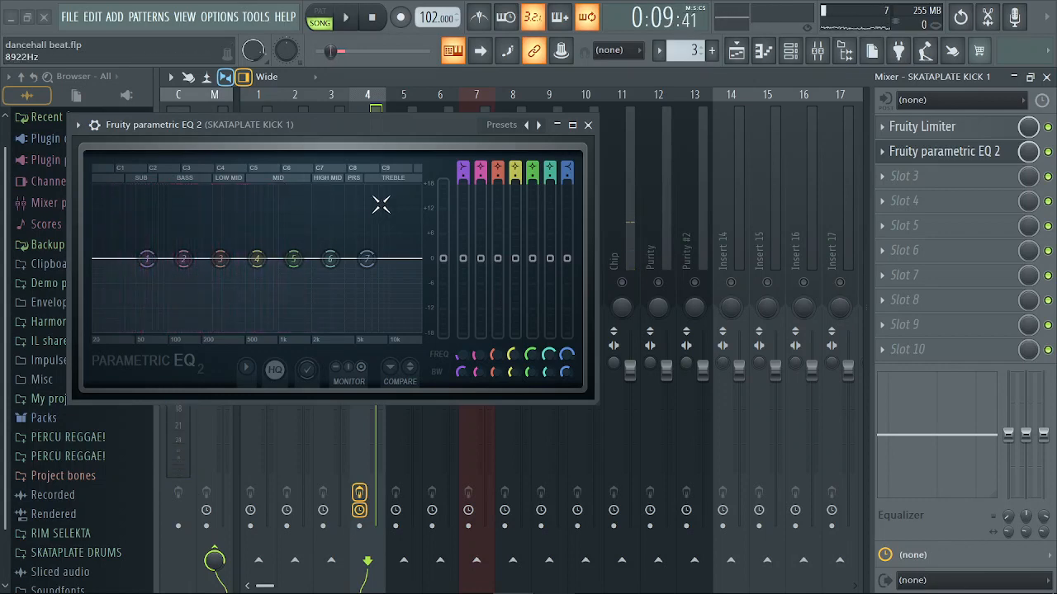
Set EQ band 7 to Low pass, lower its frequency until it sits just above band 6, and play the kick
right_click(368, 259)
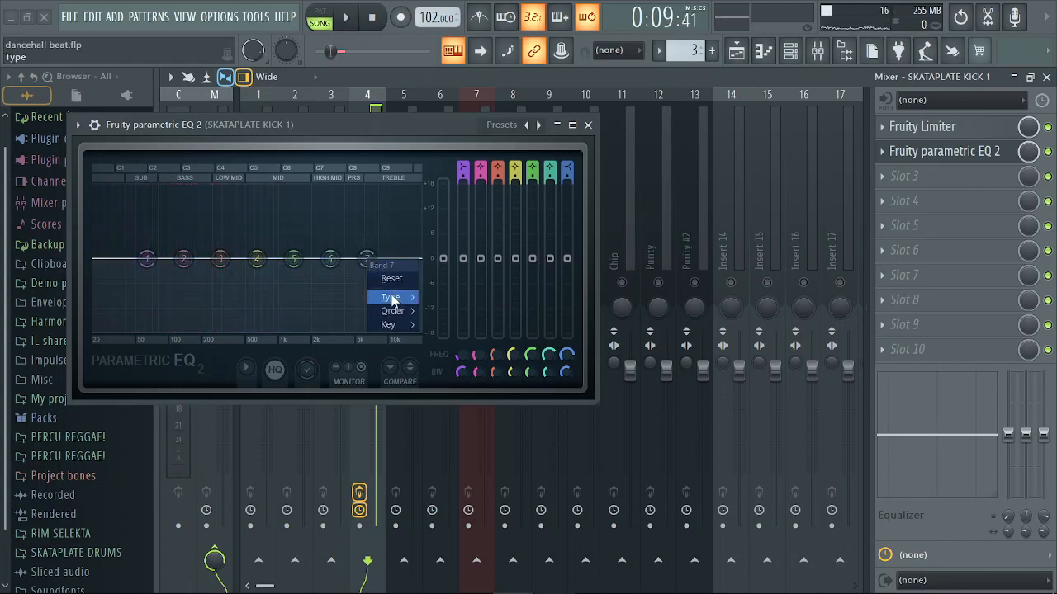
mouse_move(390, 297)
left_click(462, 312)
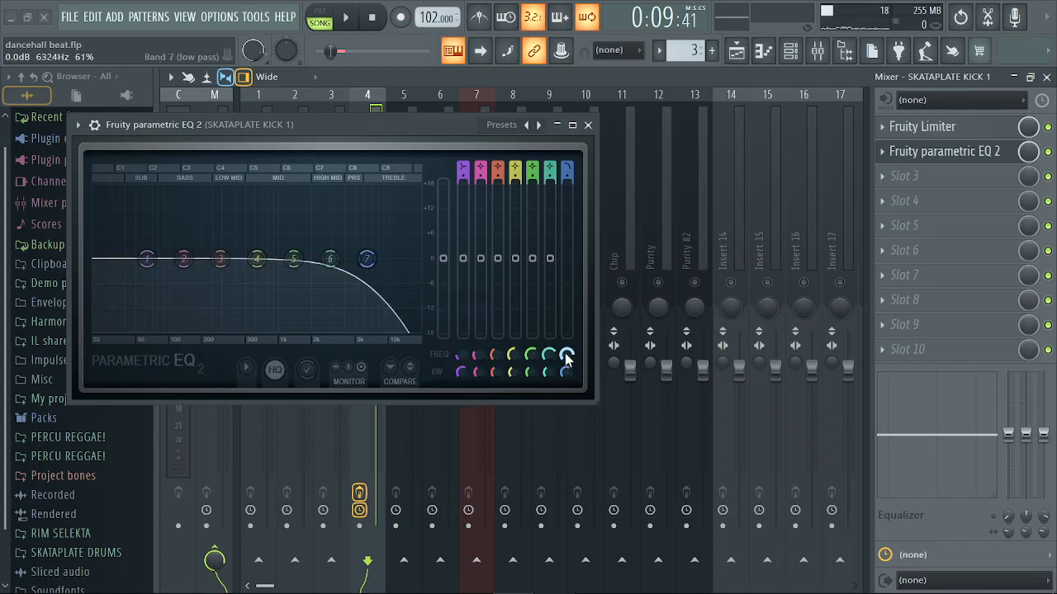
left_click_drag(565, 354, 565, 358)
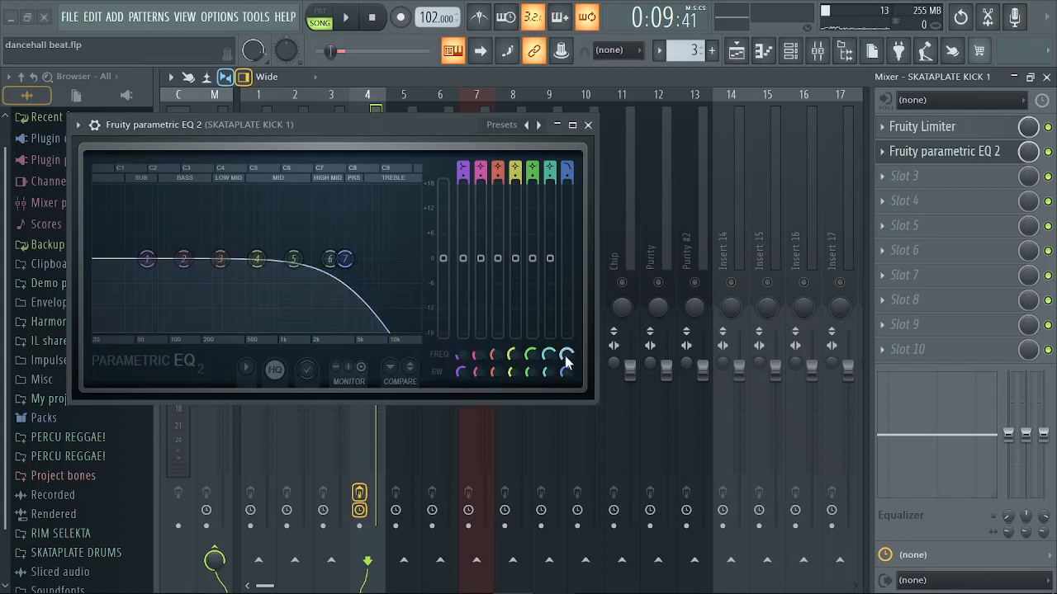
key("space")
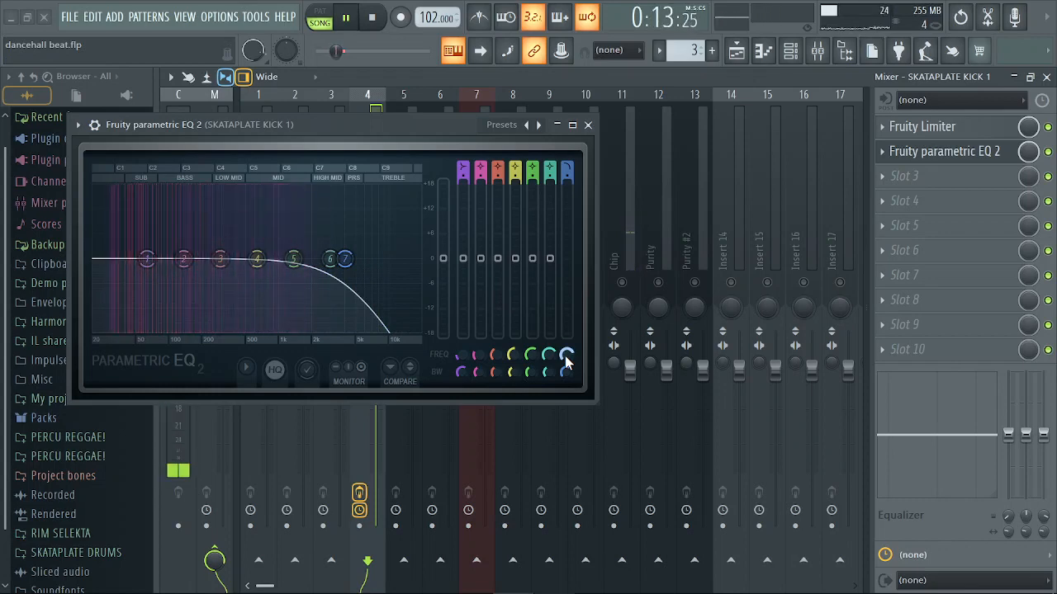
key("space")
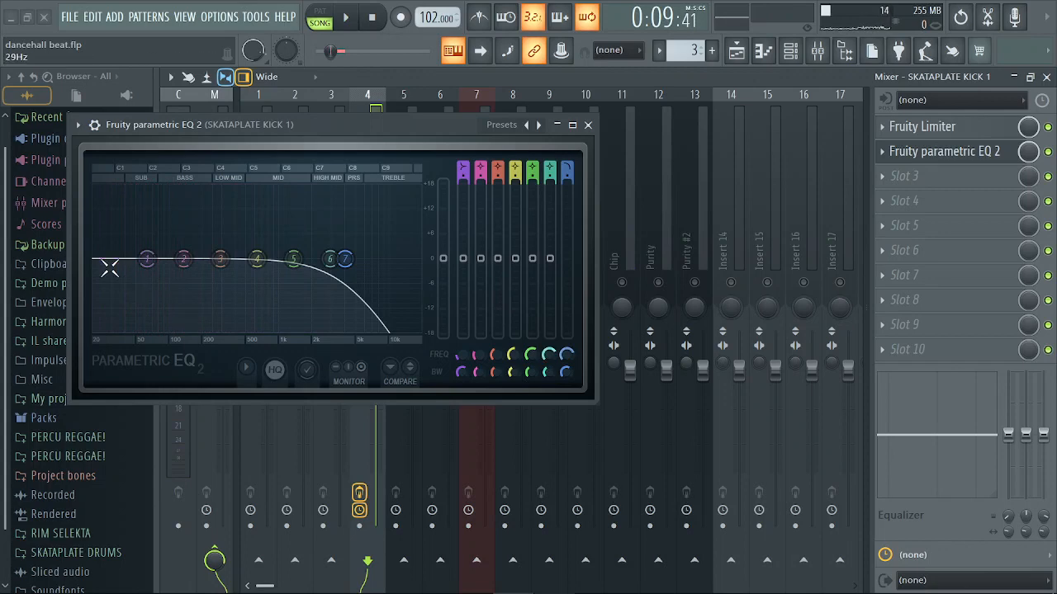
Set EQ band 1 to High pass with order Steep 8 and reduce its bandwidth to 54%
right_click(144, 262)
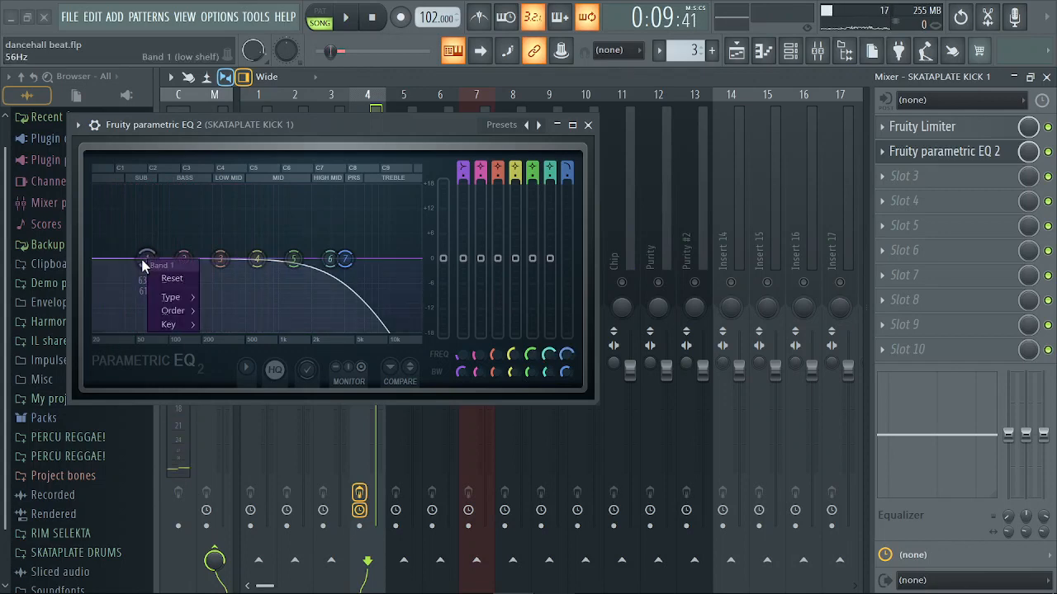
mouse_move(165, 298)
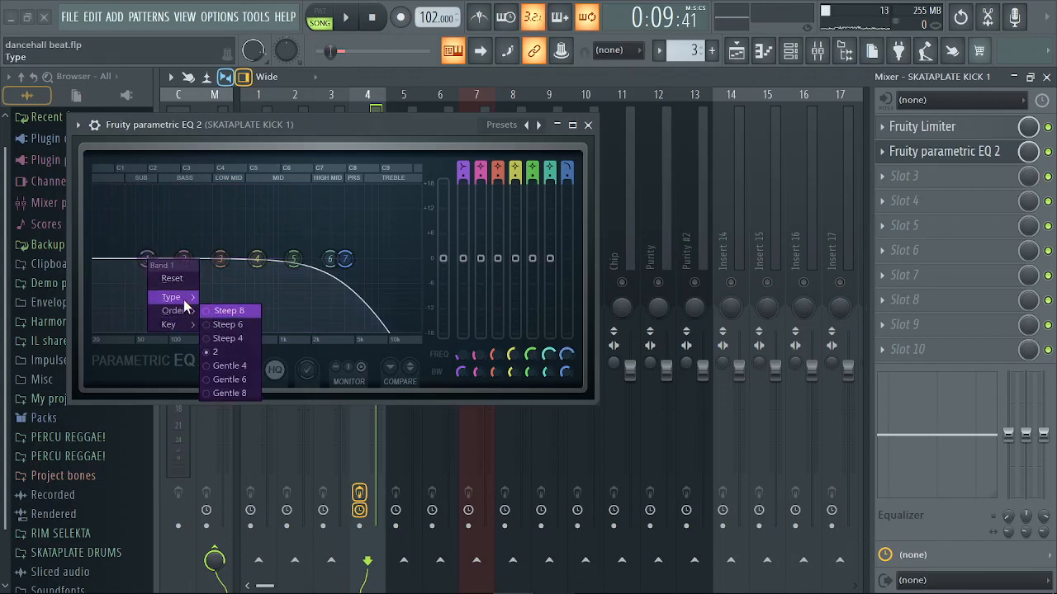
left_click(216, 339)
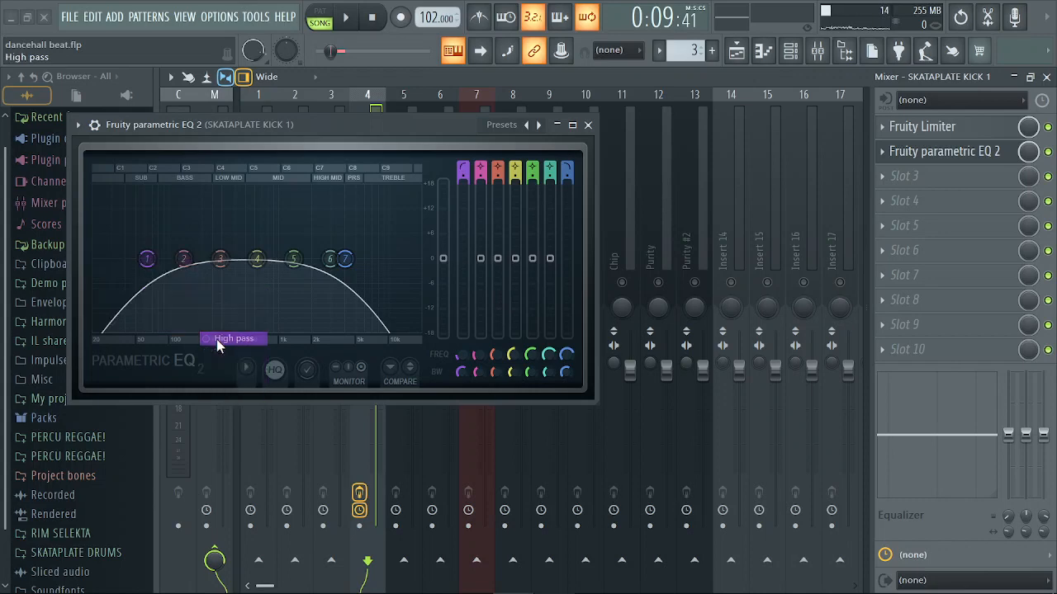
right_click(150, 264)
mouse_move(174, 311)
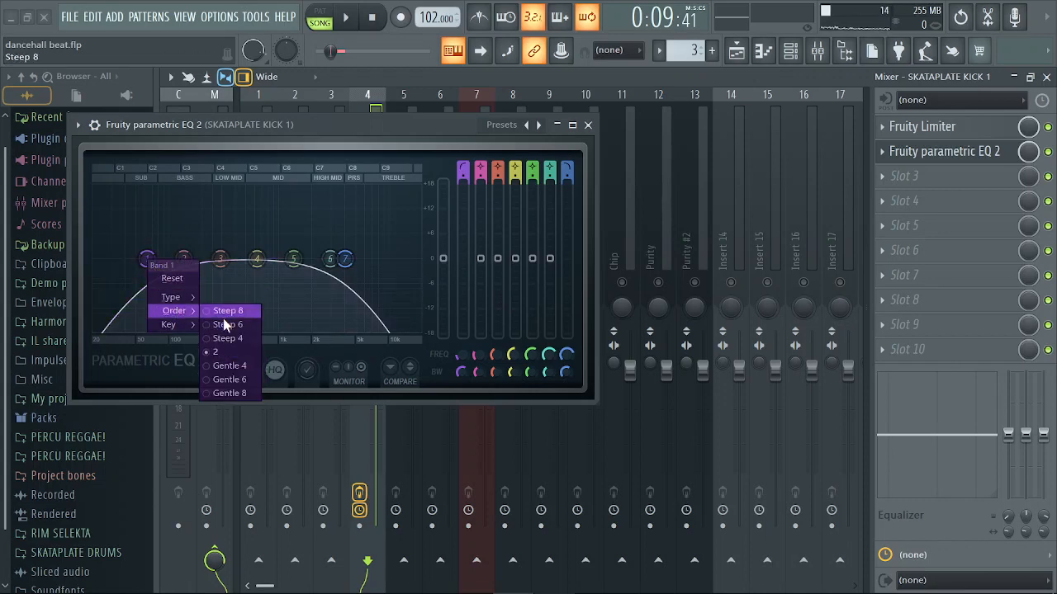
left_click(236, 316)
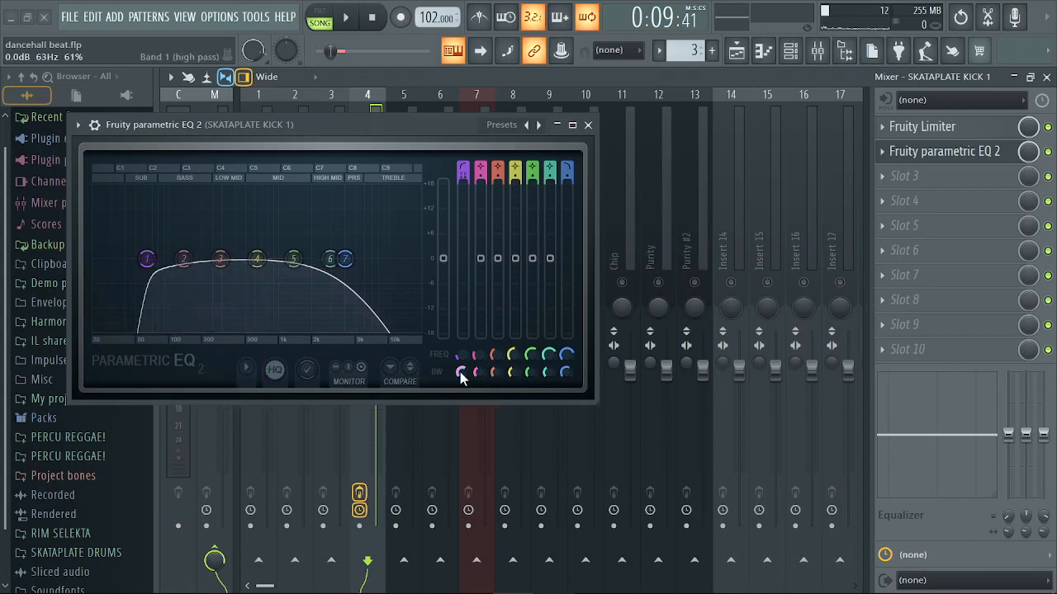
left_click_drag(459, 371, 460, 382)
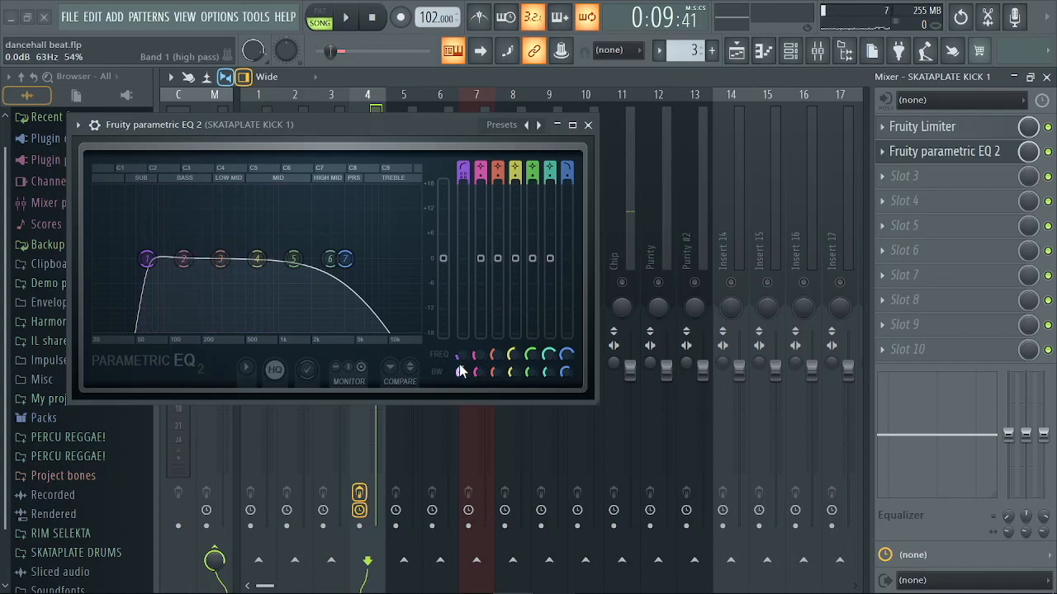
Lower EQ band 1's high-pass frequency to 35 Hz with 56% bandwidth, audition the kick, and close the EQ window
left_click_drag(459, 364, 458, 380)
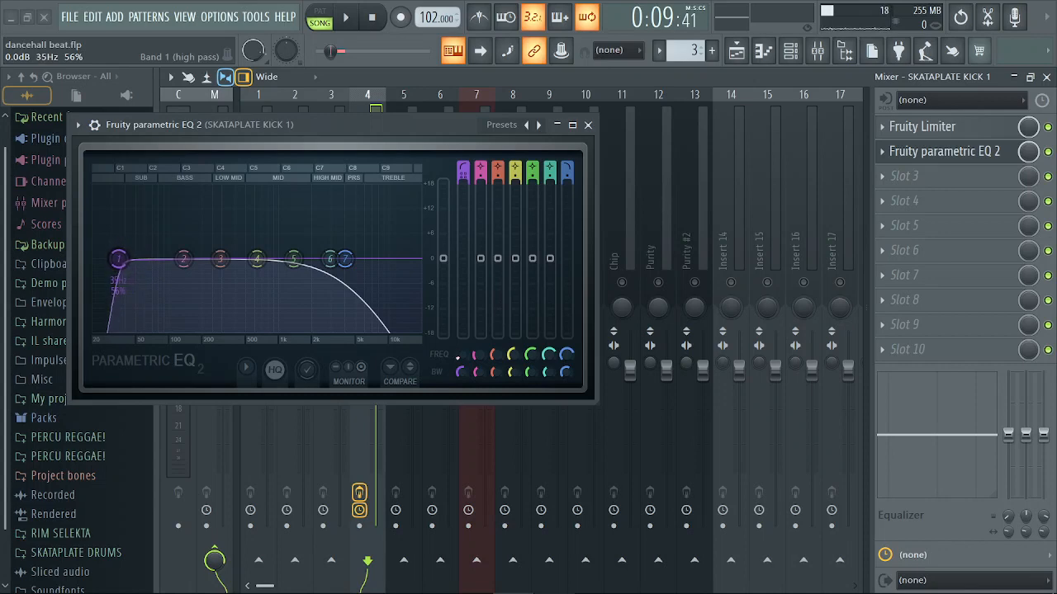
key("space")
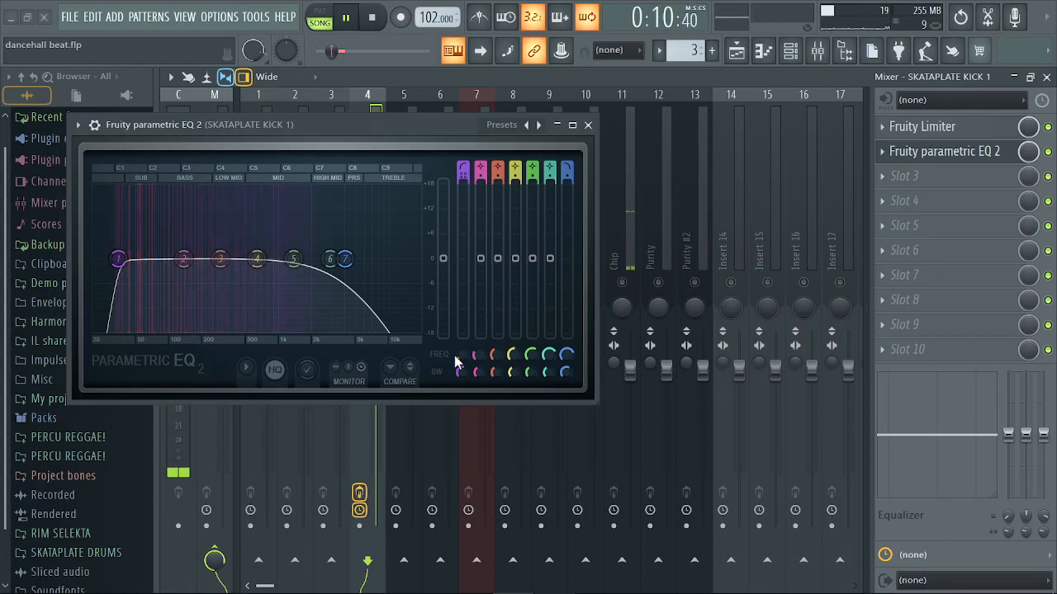
key("space")
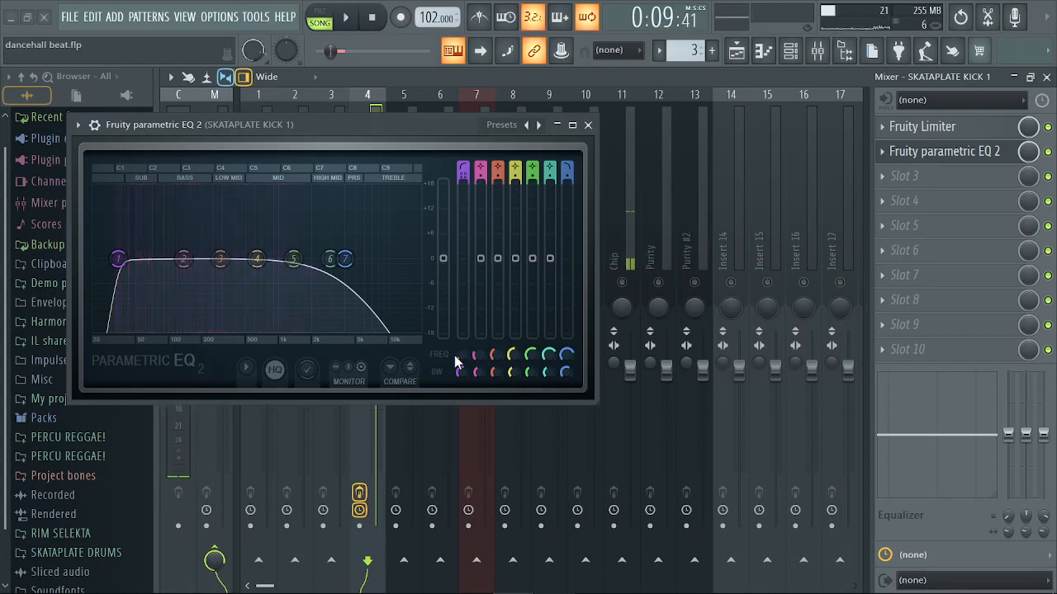
key("space")
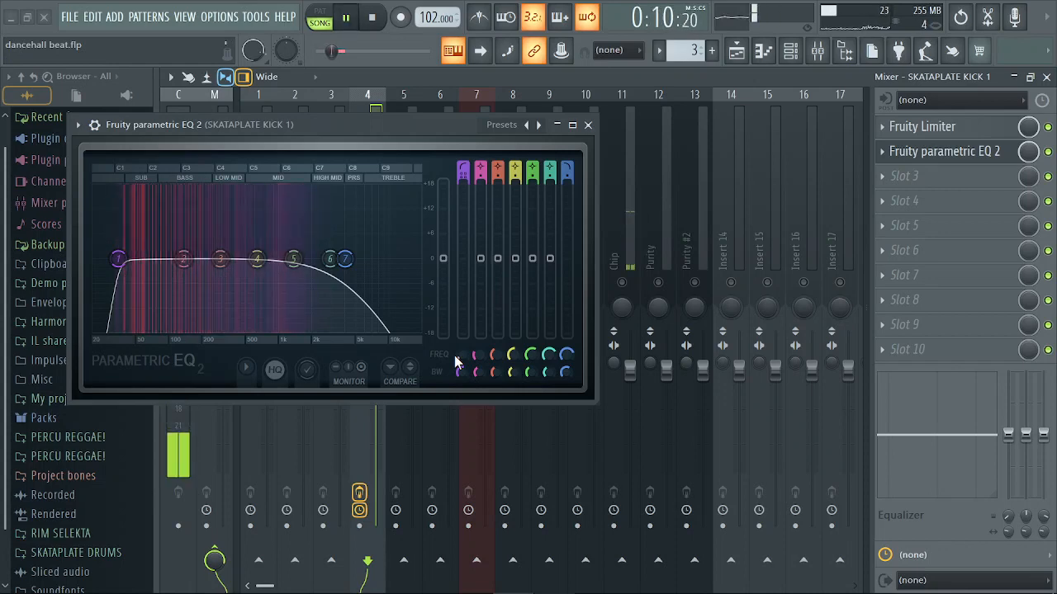
key("space")
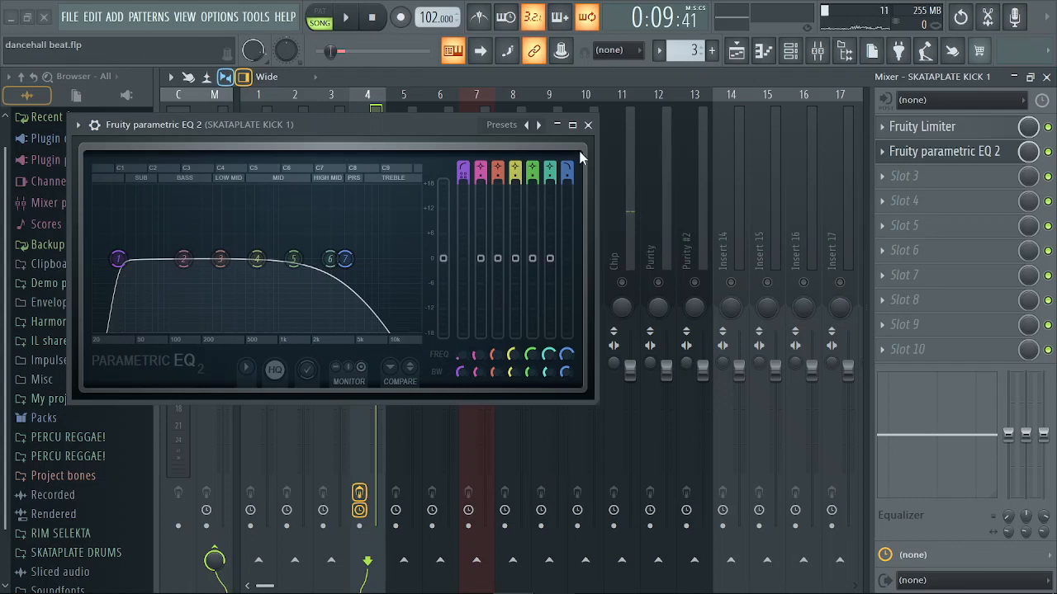
left_click(588, 126)
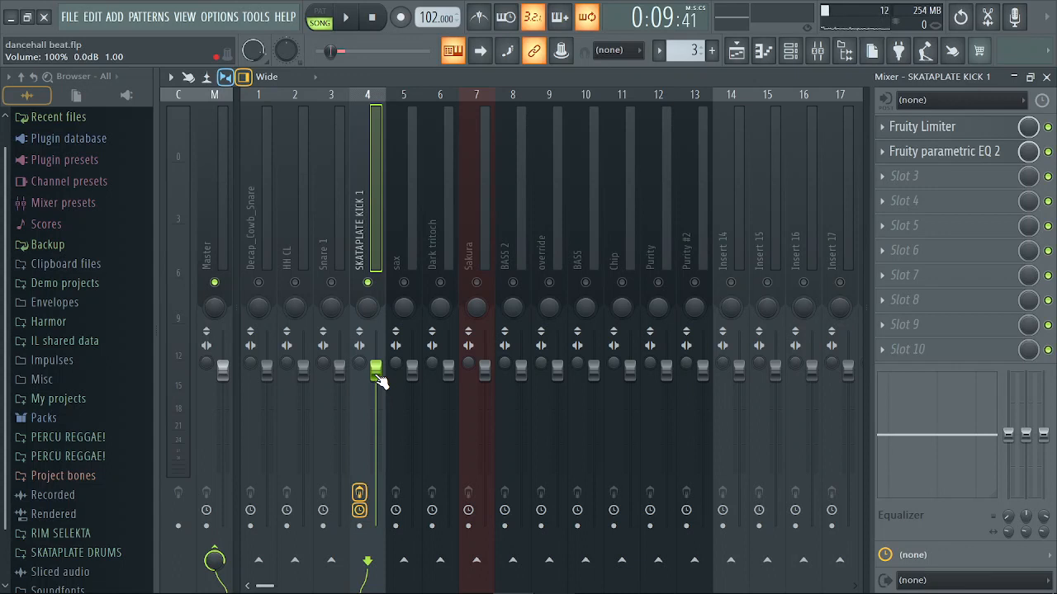
Lower the volume fader of the SKATAPLATE KICK 1 track and play the section to check its level
left_click_drag(376, 375, 376, 410)
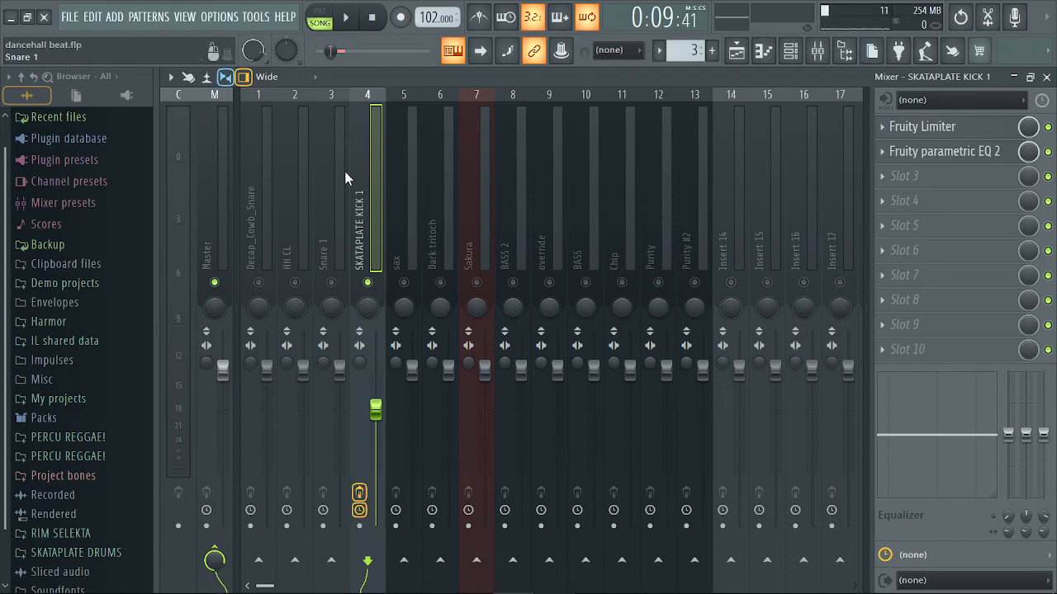
key("space")
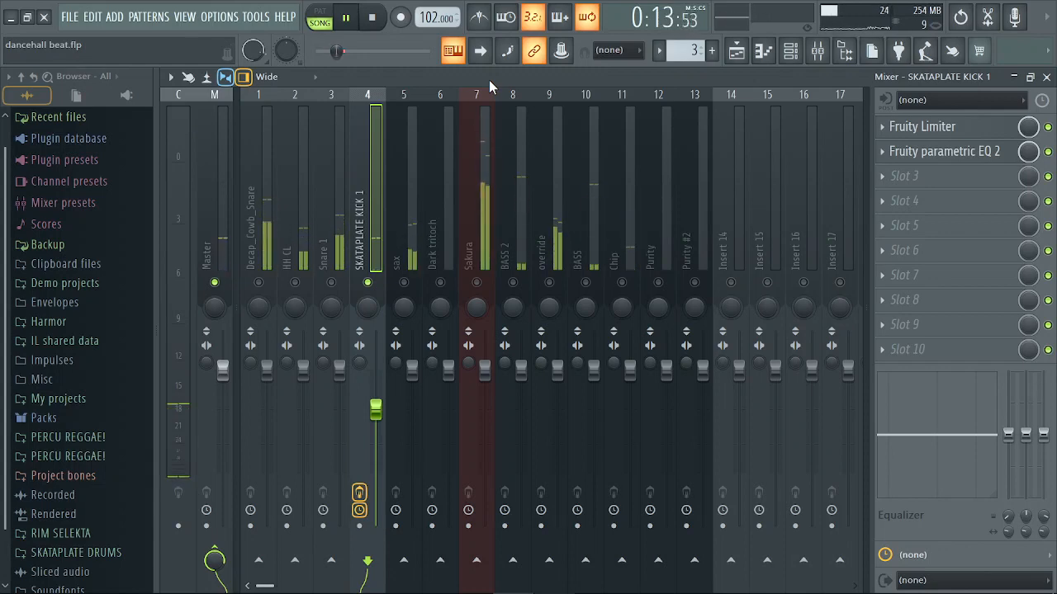
key("space")
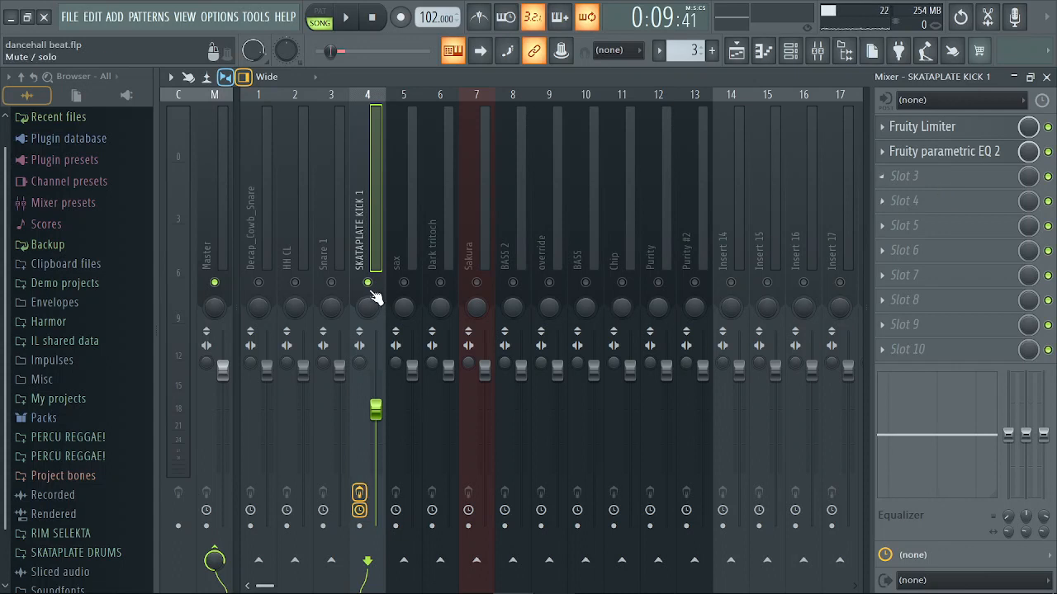
Unmute the BASS track alongside the kick and enable a send from BASS to SKATAPLATE KICK 1
left_click(580, 230)
left_click(586, 284)
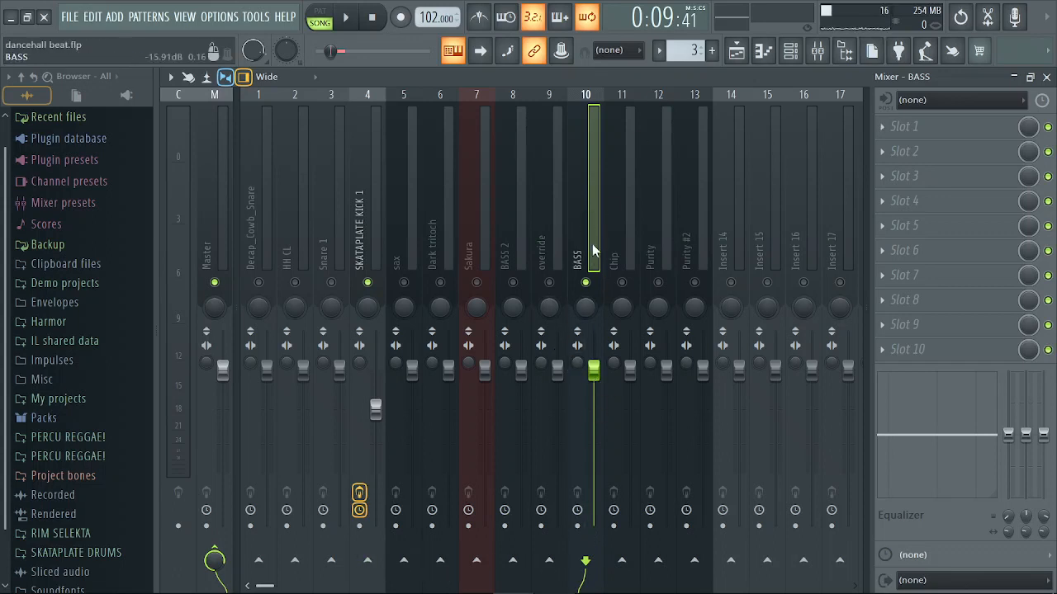
left_click(377, 567)
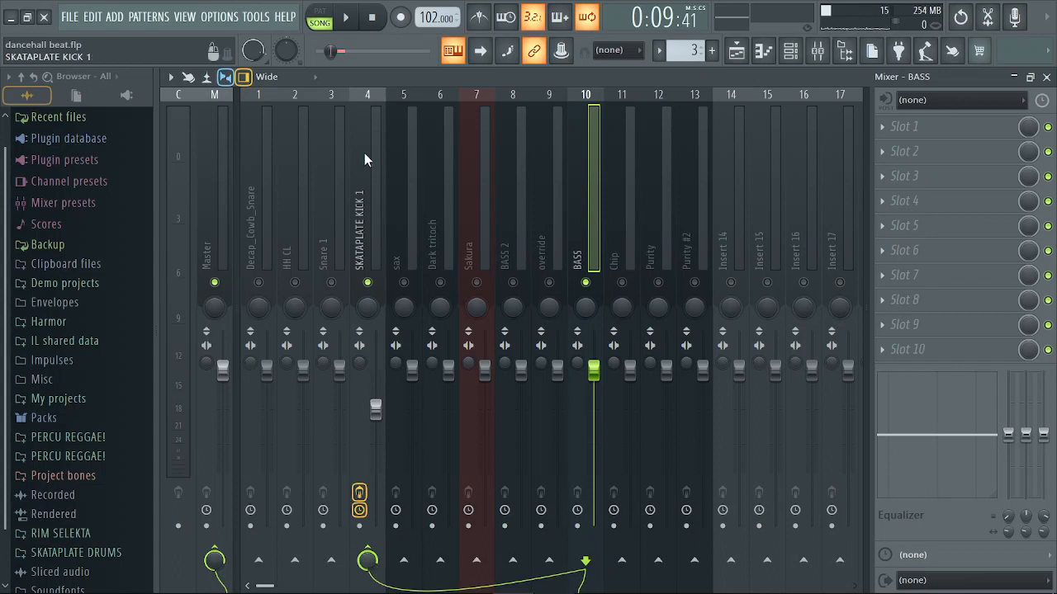
left_click(371, 191)
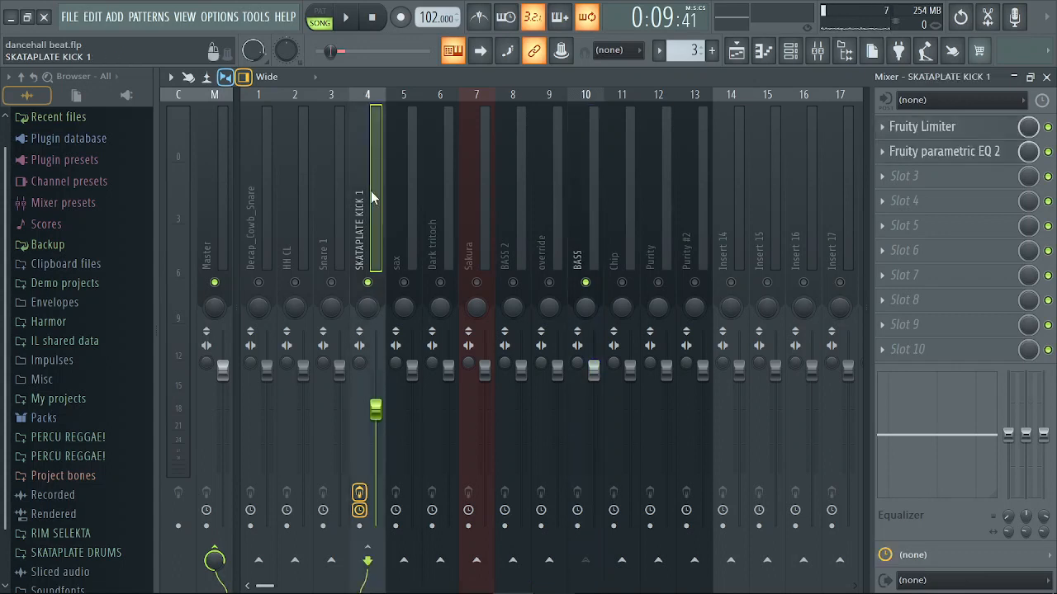
left_click(591, 212)
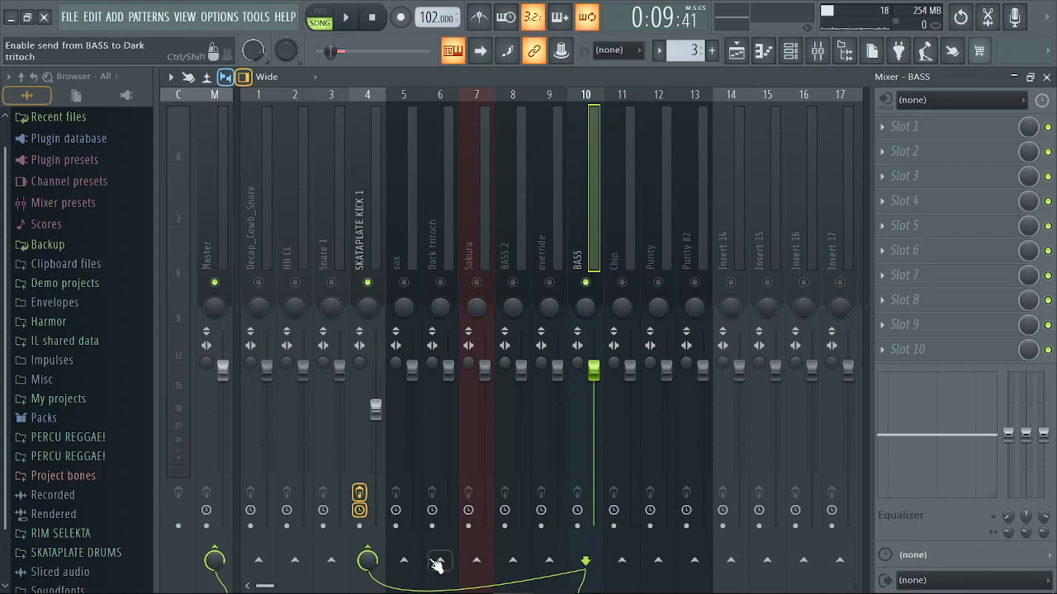
Load Fruity Limiter into Slot 3 of SKATAPLATE KICK 1 and set it to COMP mode with sidechain input 1
left_click(372, 232)
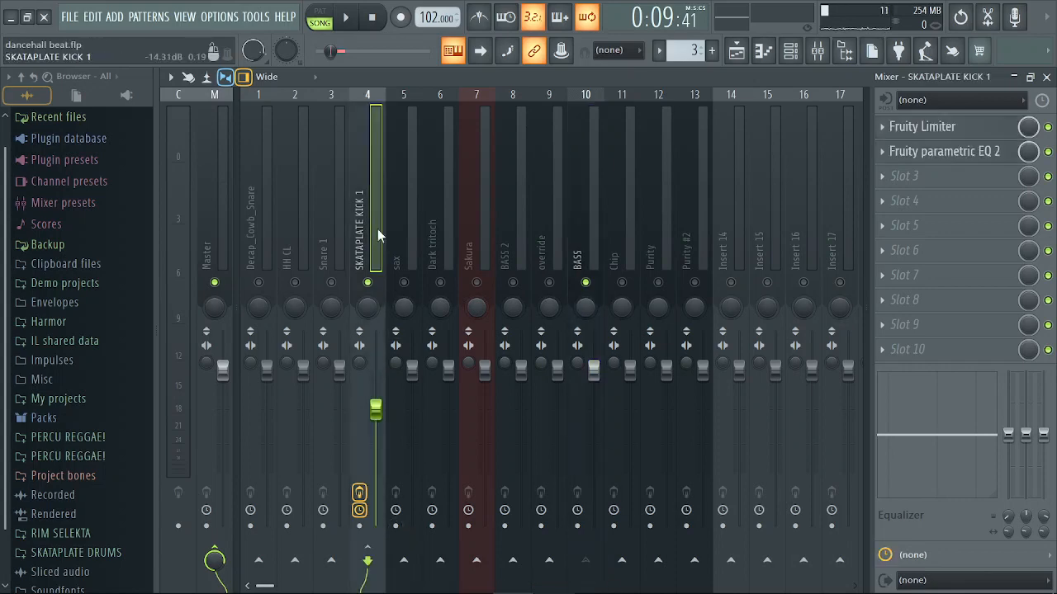
left_click(904, 176)
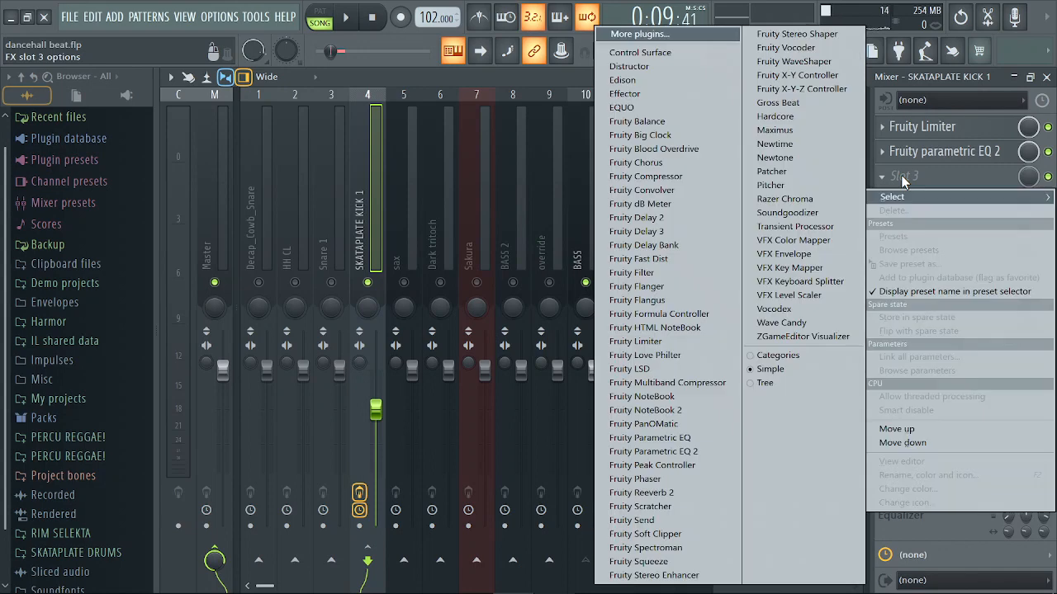
left_click(636, 341)
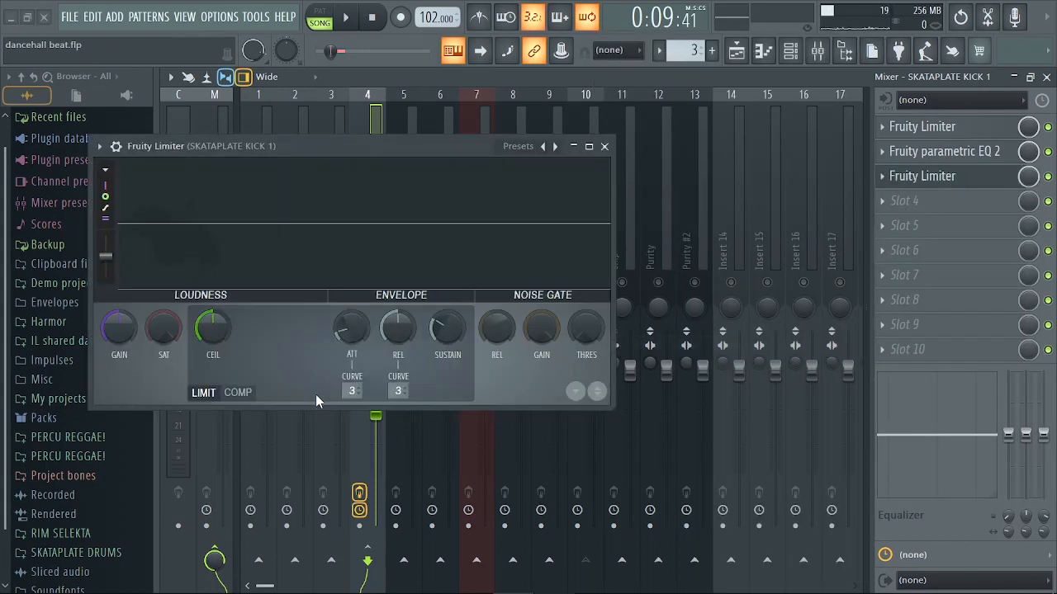
left_click(250, 394)
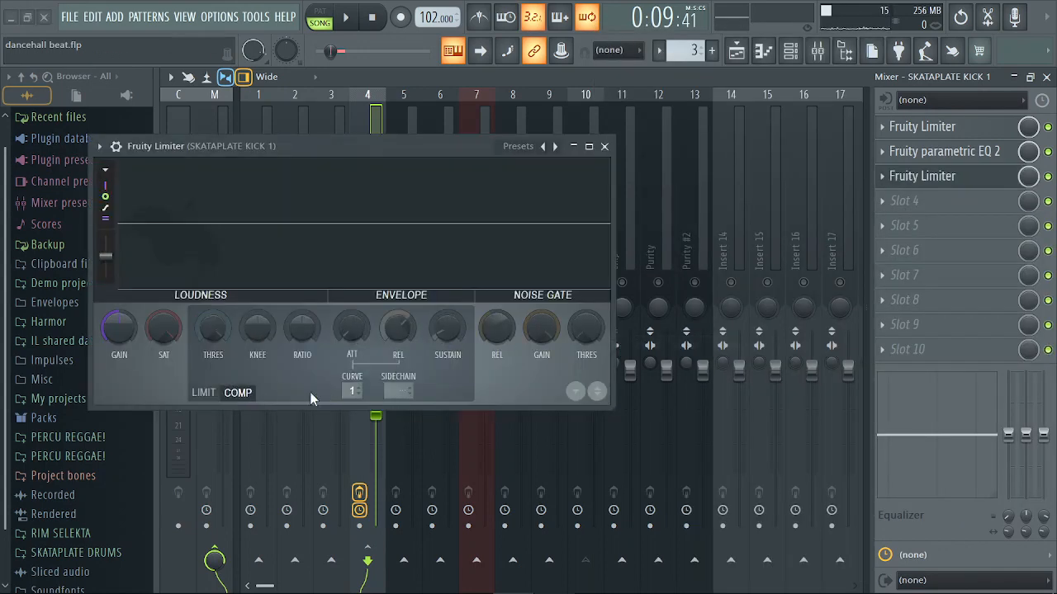
left_click(397, 391)
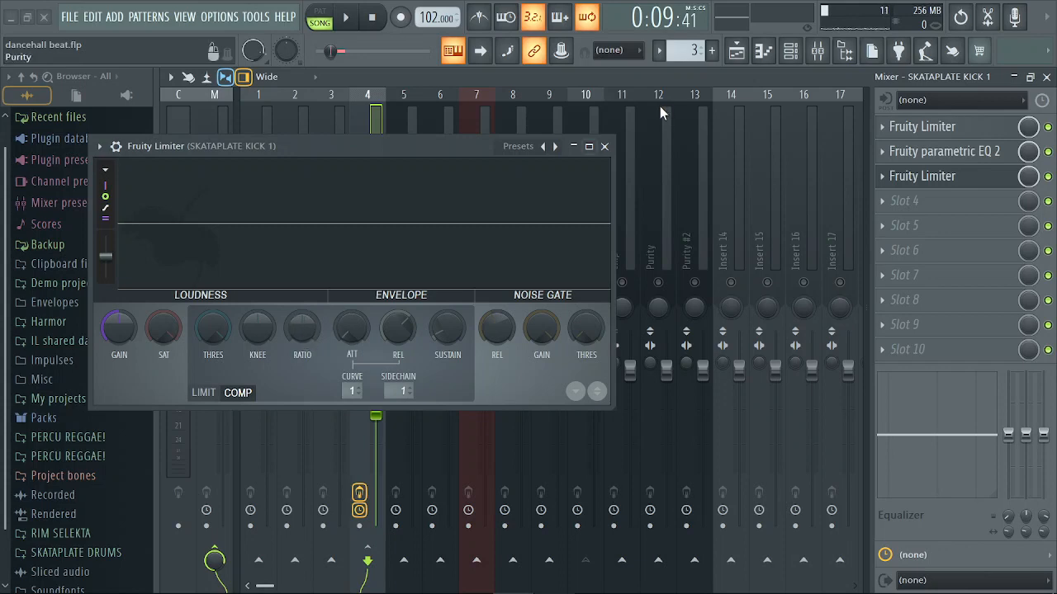
left_click(604, 146)
Lower the BASS track's volume fader well below the kick's and play it together with the kick
left_click(586, 174)
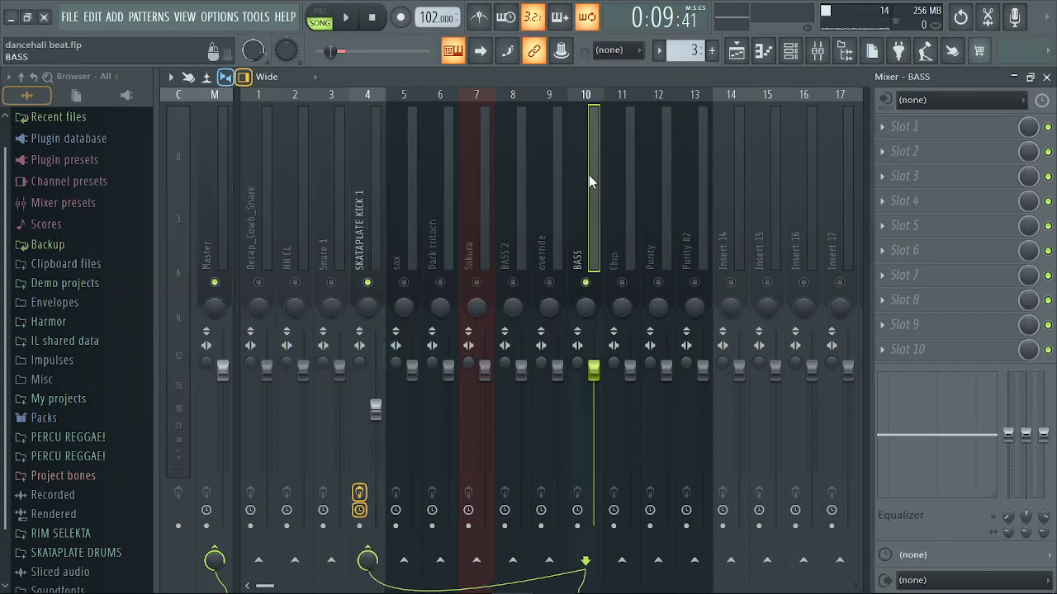
left_click_drag(604, 372, 594, 457)
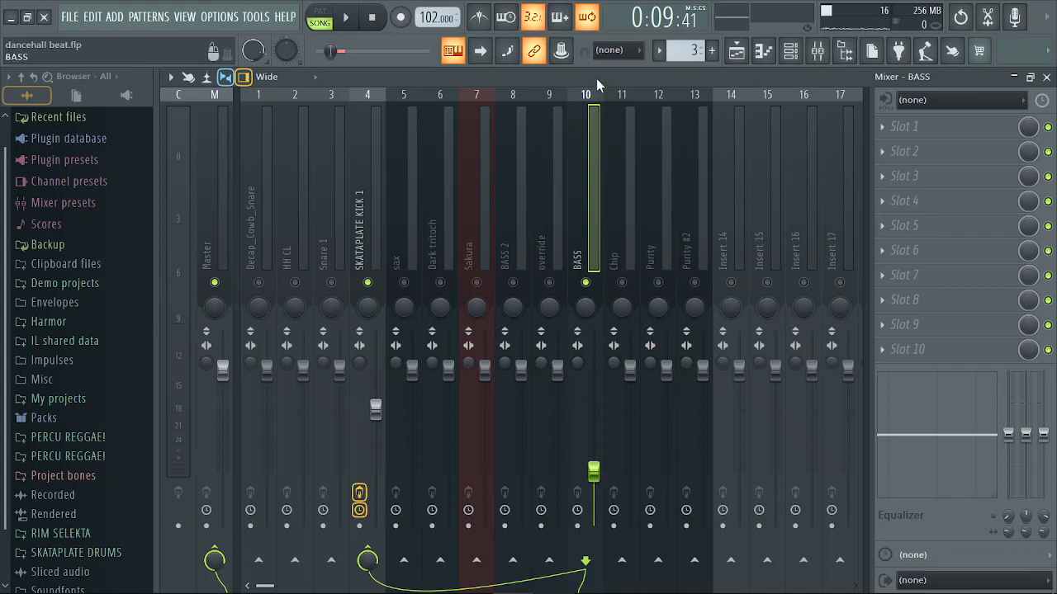
key("space")
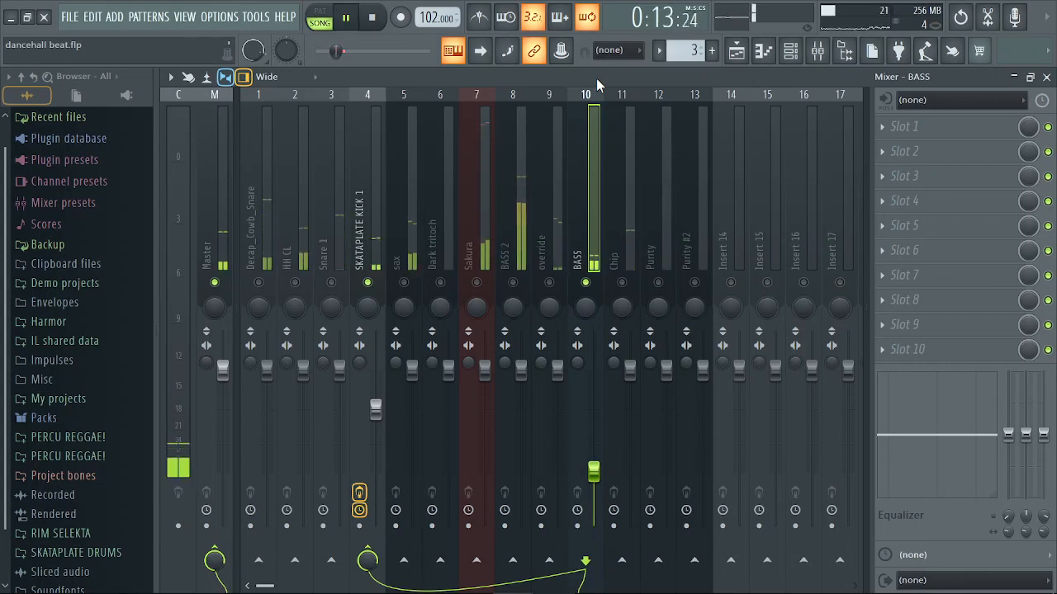
key("space")
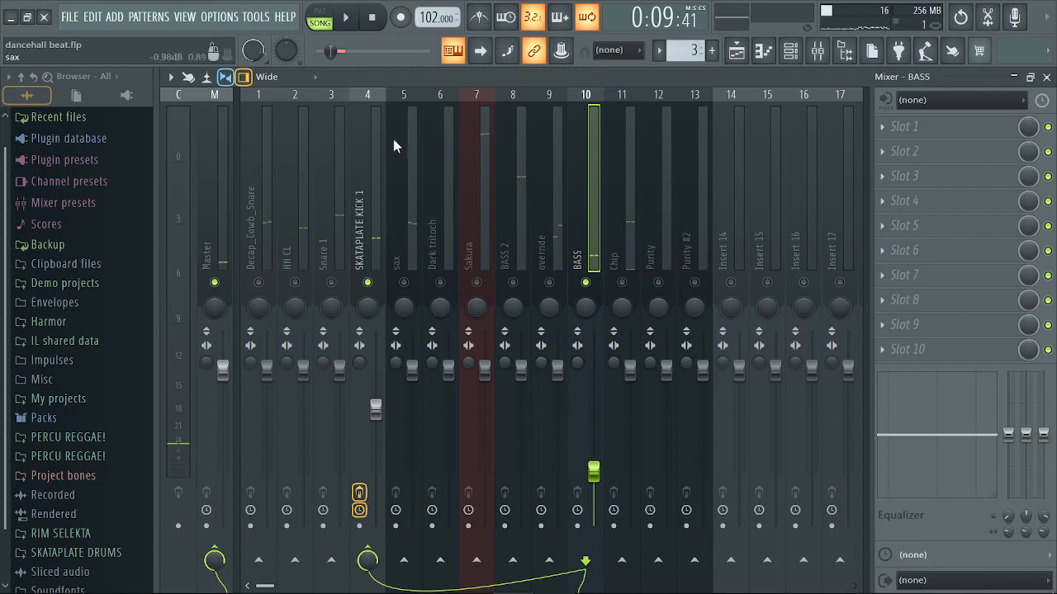
In the kick's Slot 3 Fruity Limiter, set the compressor threshold to -31.6 dB and raise the ratio during playback
left_click(371, 182)
left_click(948, 184)
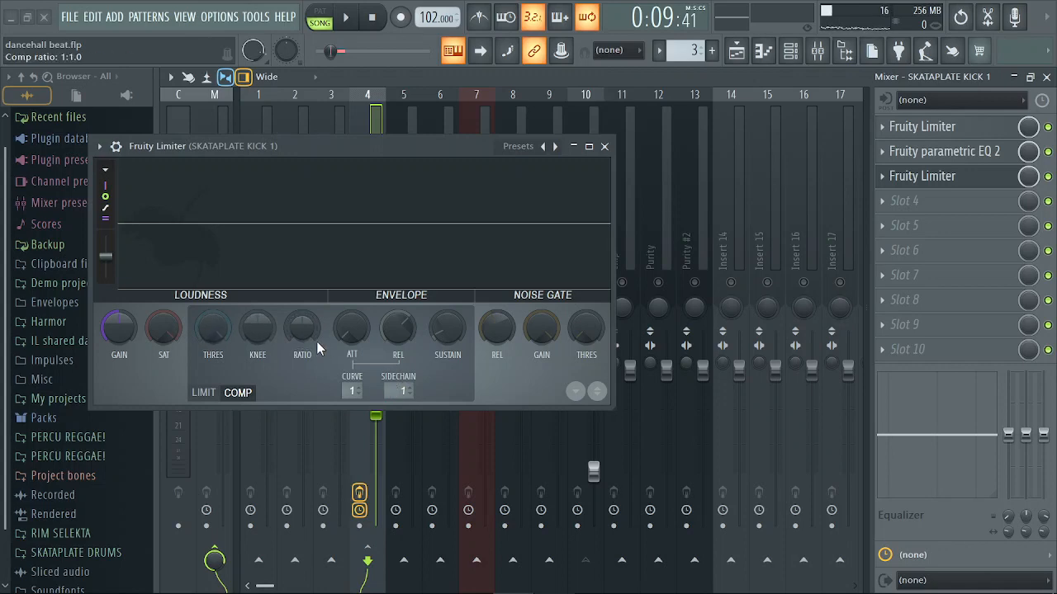
key("space")
left_click_drag(216, 335, 216, 392)
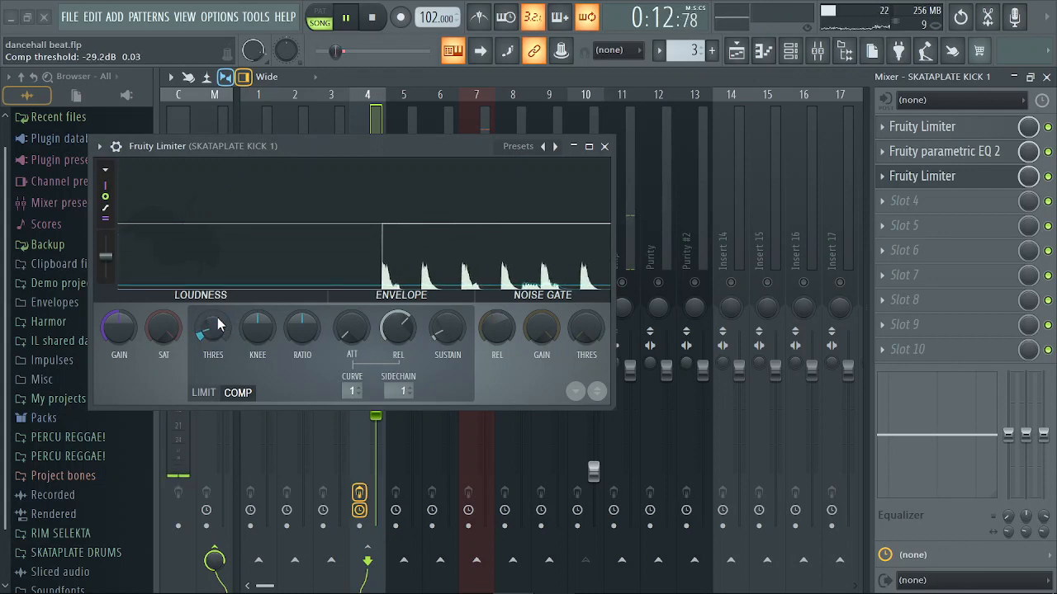
left_click_drag(303, 331, 303, 305)
left_click_drag(215, 332, 214, 341)
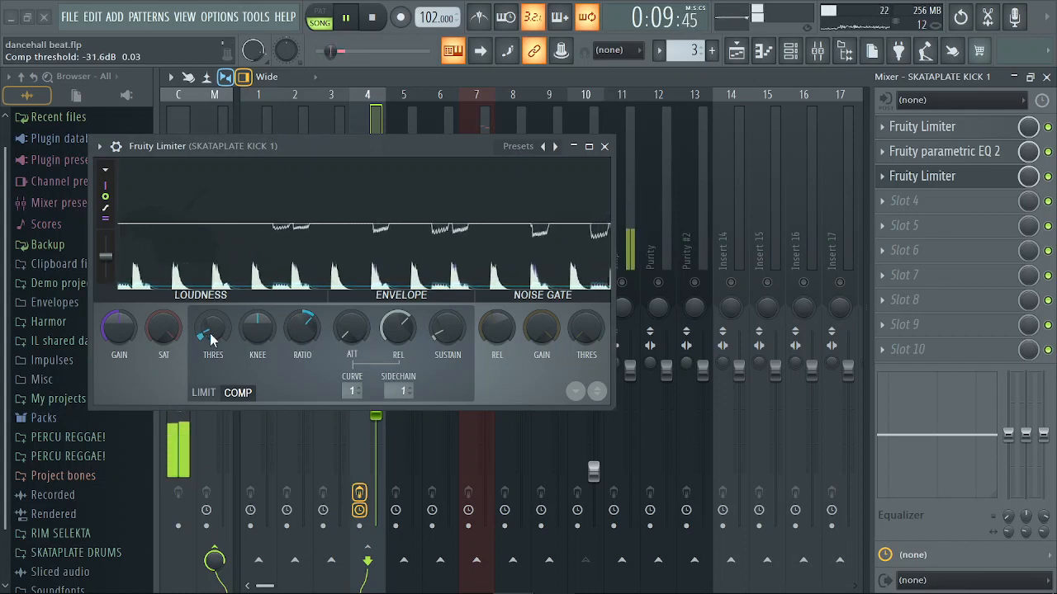
mouse_move(302, 328)
left_mouse_down()
mouse_move(303, 318)
mouse_move(290, 339)
left_mouse_up()
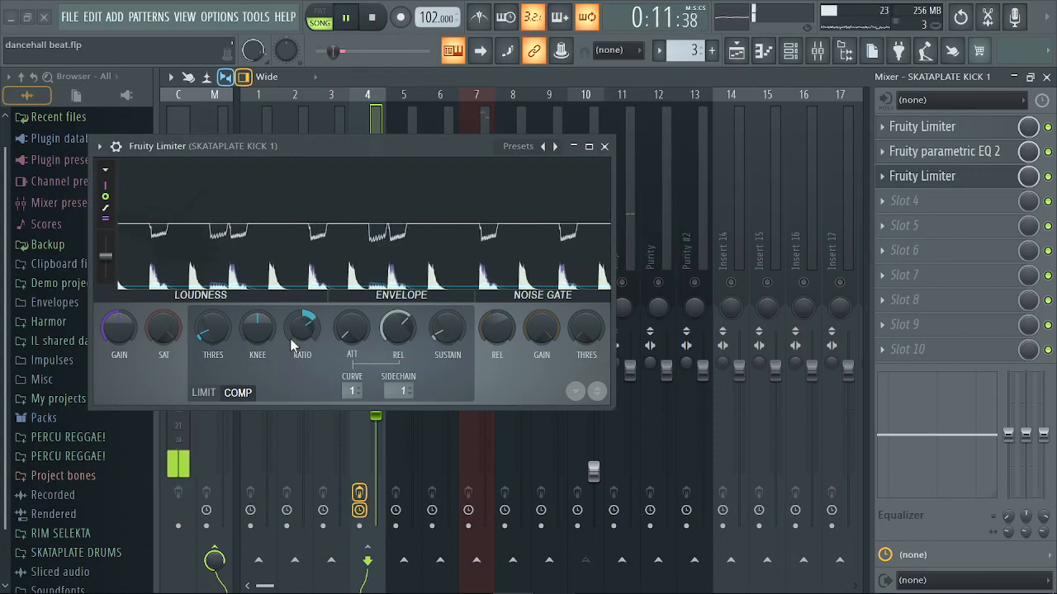
key("space")
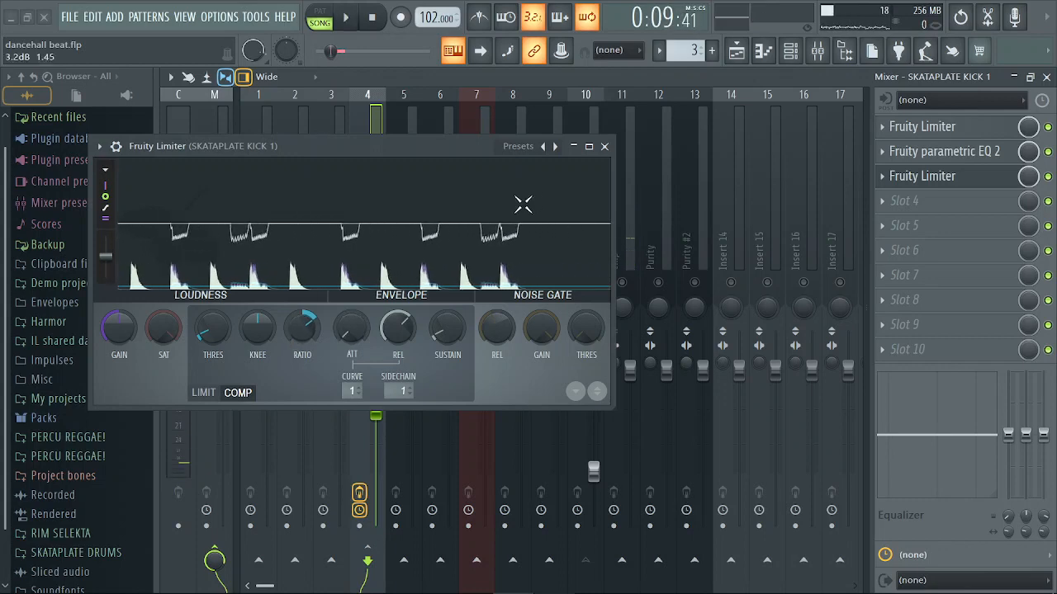
left_click(605, 146)
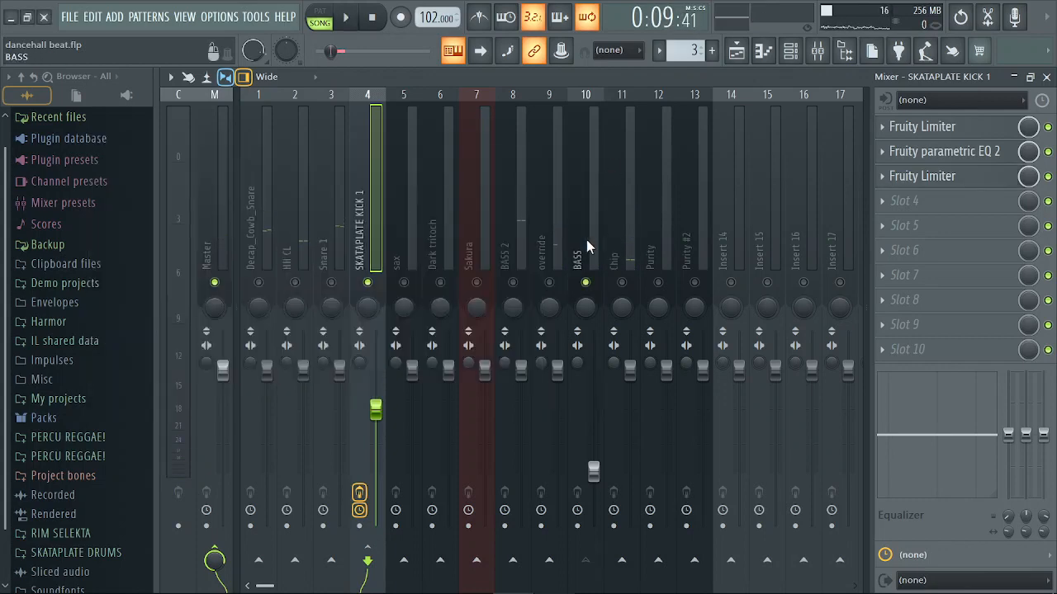
Load Fruity Limiter into Slot 1 of the BASS track in COMP mode and play the section to view its peaks
left_click(586, 240)
left_click(896, 131)
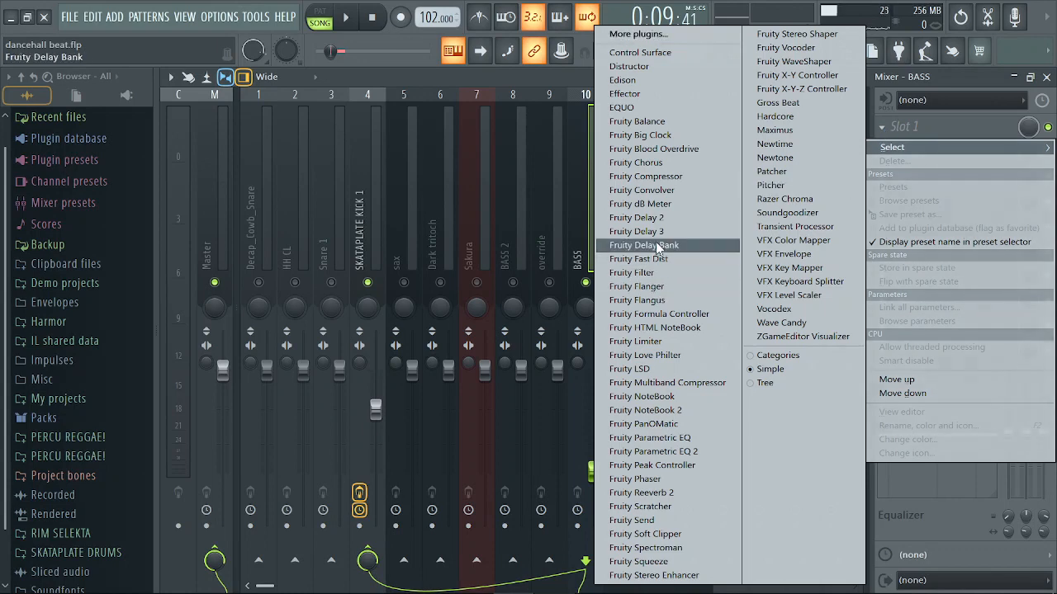
left_click(653, 339)
left_click(280, 435)
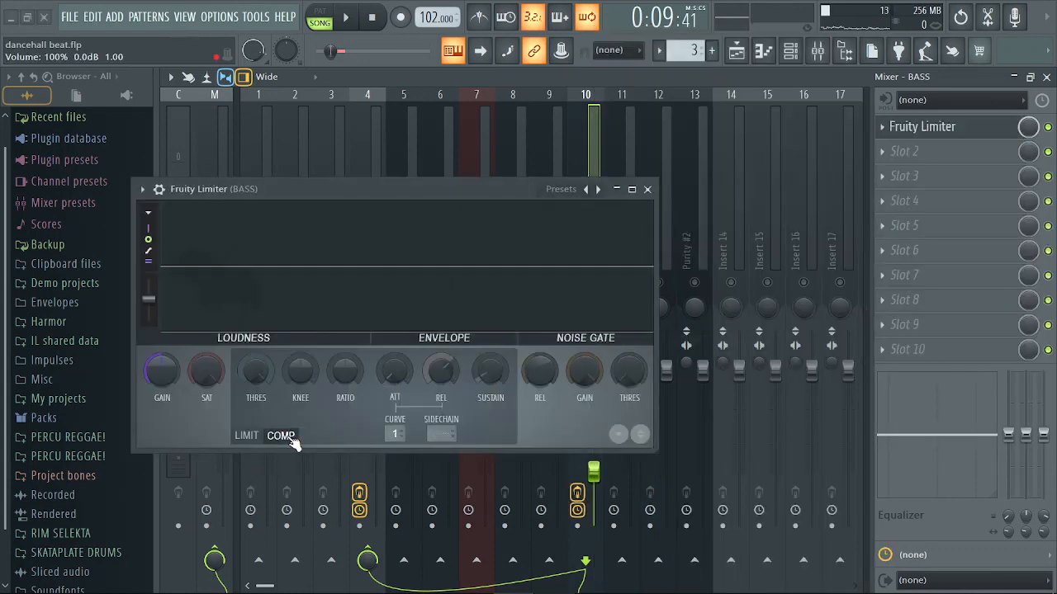
key("space")
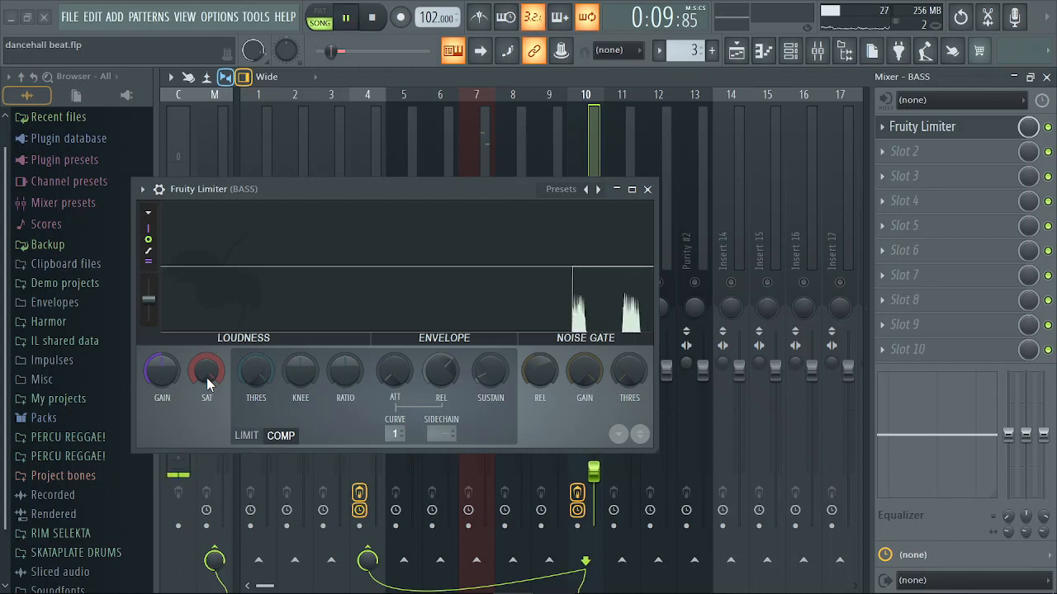
key("space")
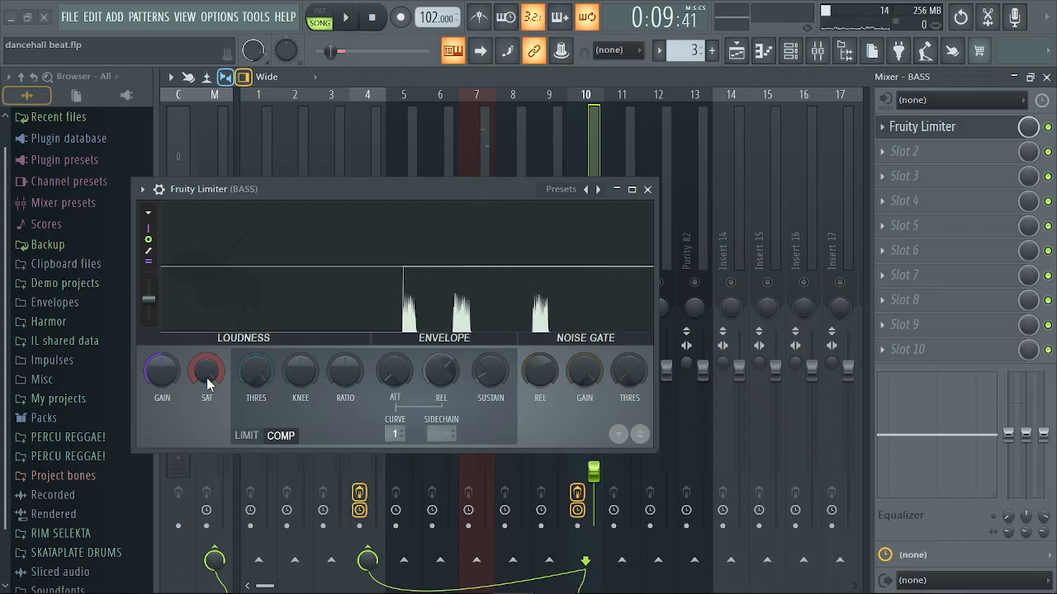
Lower the BASS compressor's threshold and adjust its ratio during playback, then close the limiter and stop playback
key("space")
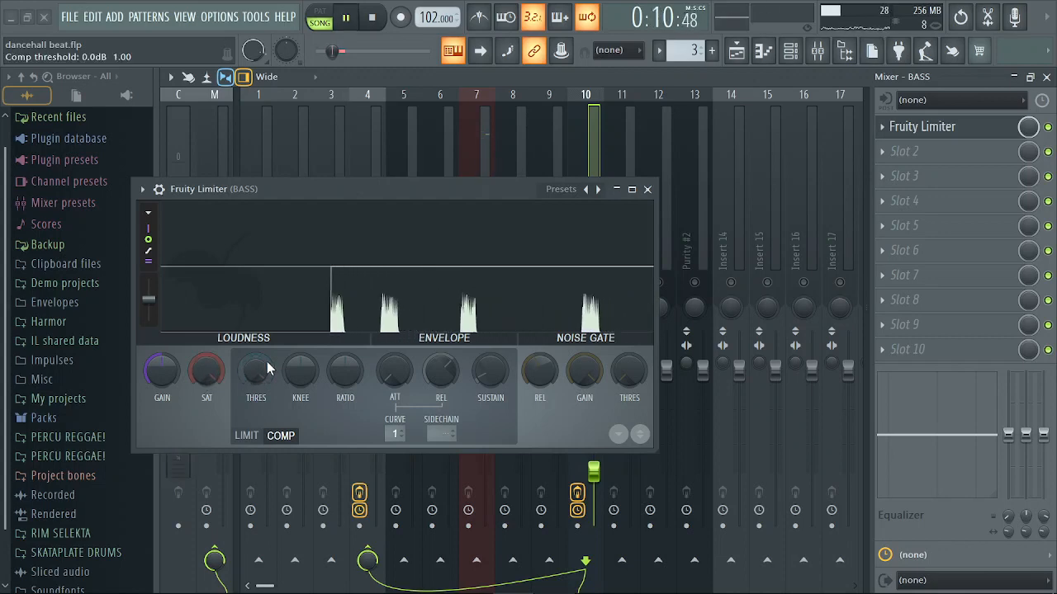
left_click_drag(263, 368, 265, 417)
mouse_move(337, 376)
left_mouse_down()
mouse_move(335, 355)
mouse_move(335, 379)
left_mouse_up()
left_click_drag(255, 372, 255, 375)
left_click(647, 189)
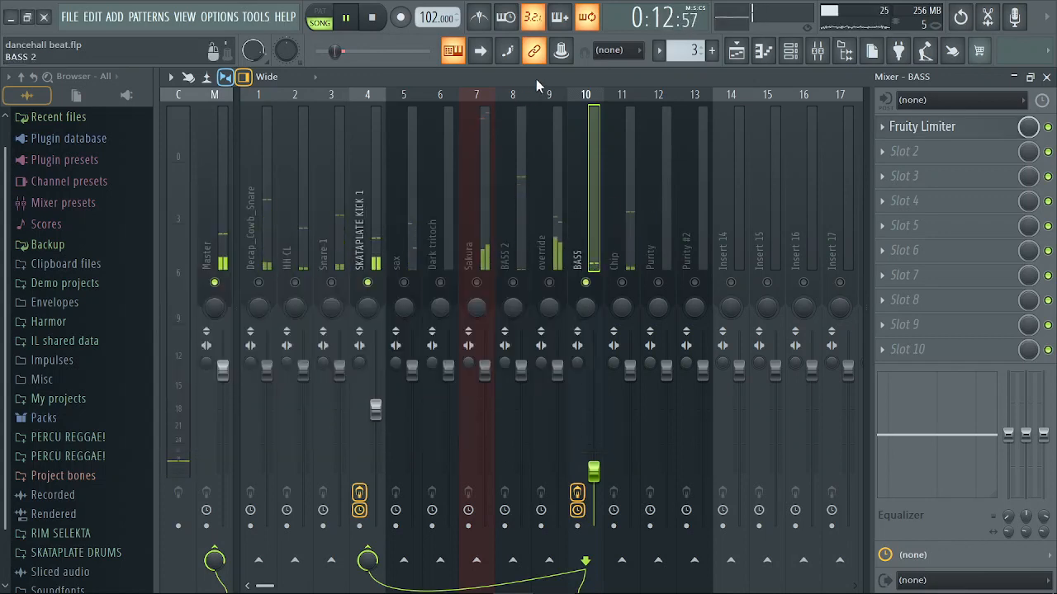
key("space")
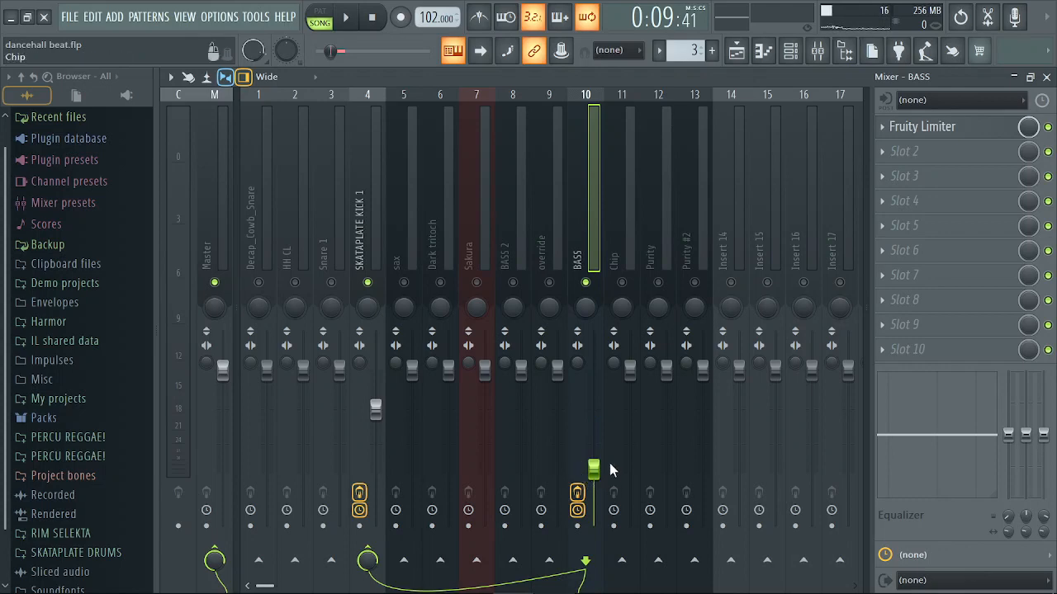
Load Fruity parametric EQ 2 into Slot 2 of the BASS track and play the section to view its frequencies
left_click(373, 221)
left_click(597, 166)
left_click(885, 148)
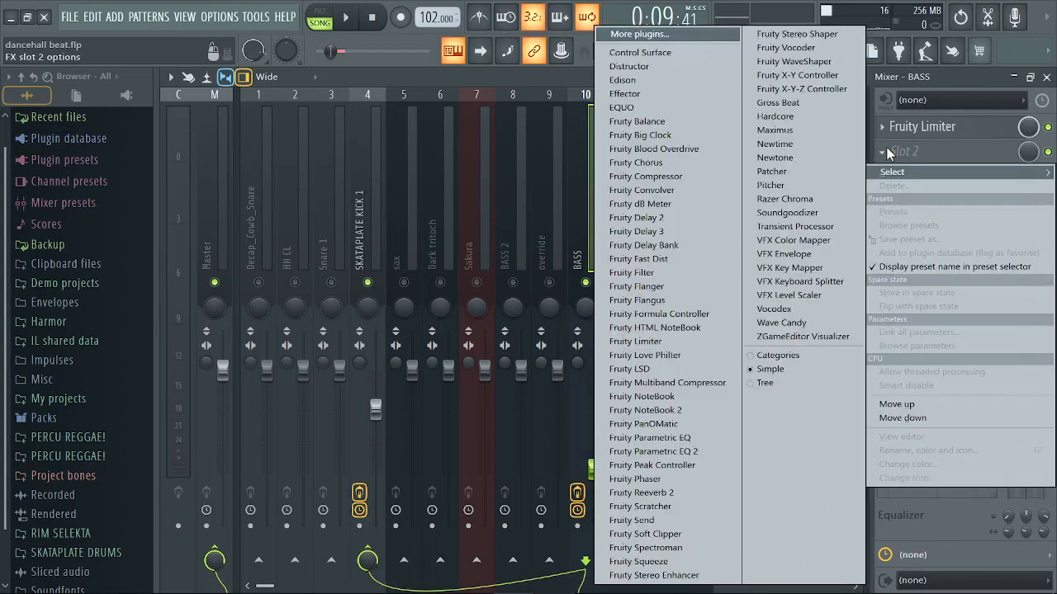
left_click(691, 452)
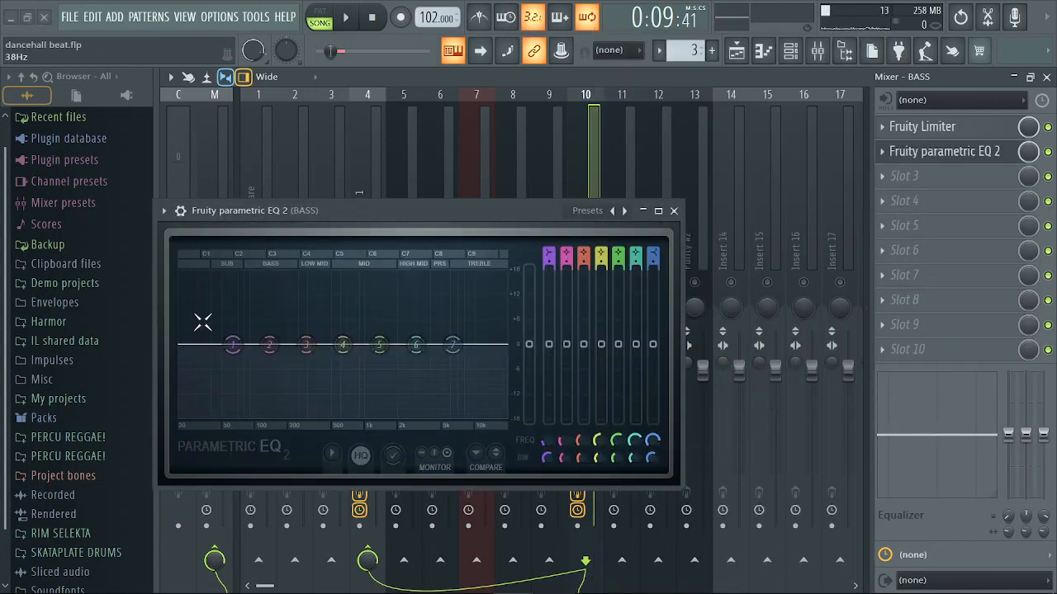
key("space")
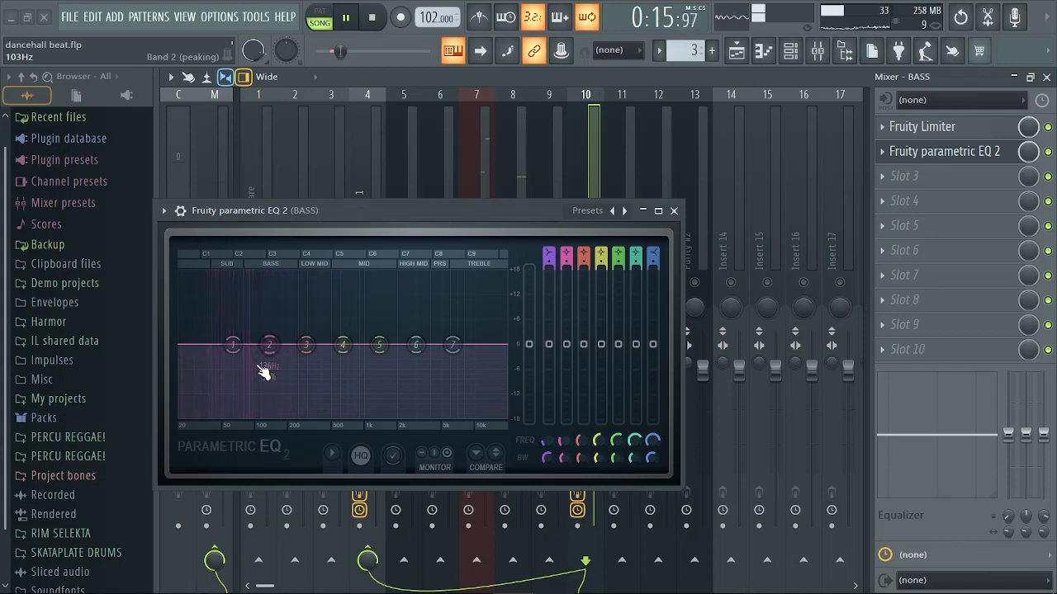
key("space")
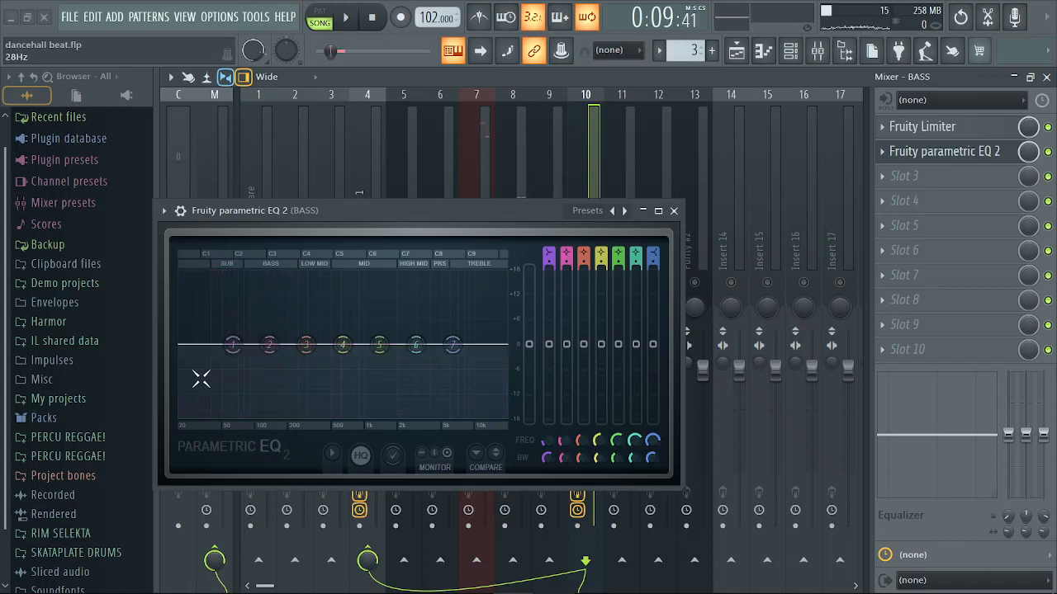
left_click(673, 210)
Open the Fruity parametric EQ 2 of the SKATAPLATE KICK 1 track and play the section to examine the kick's frequencies
left_click(379, 219)
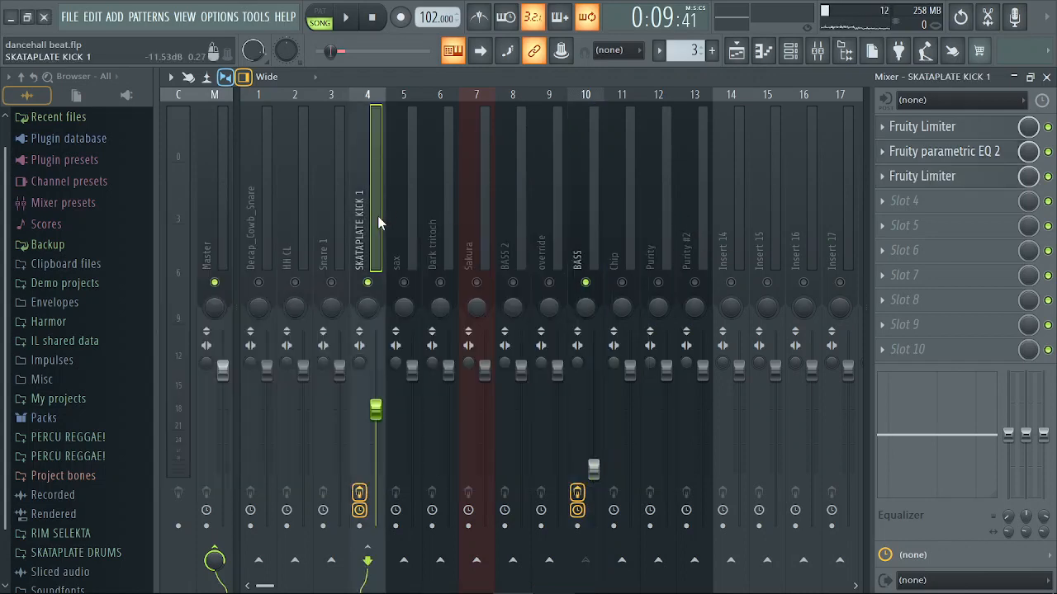
left_click(941, 154)
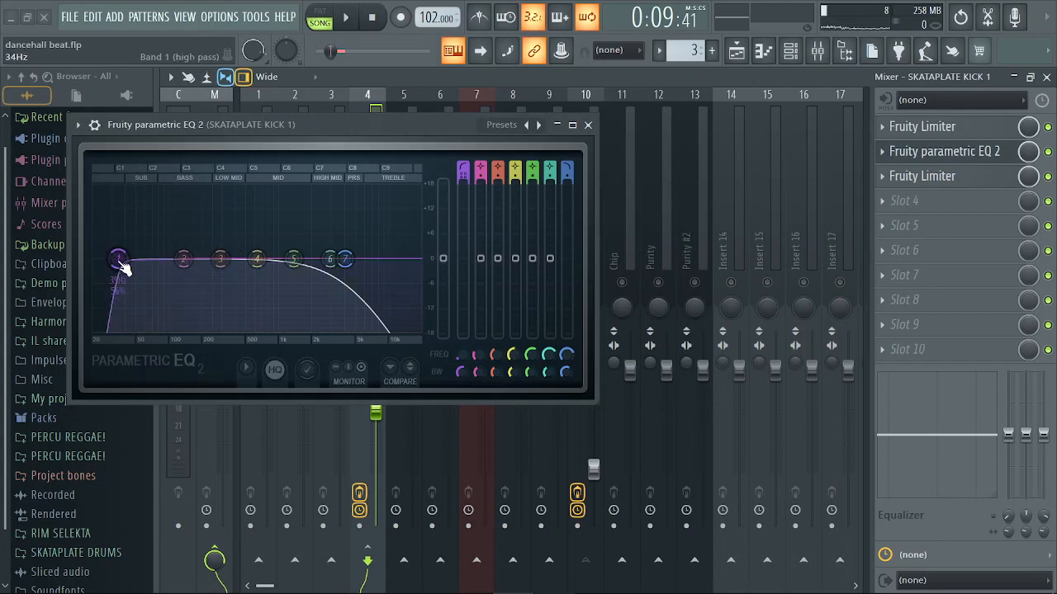
key("space")
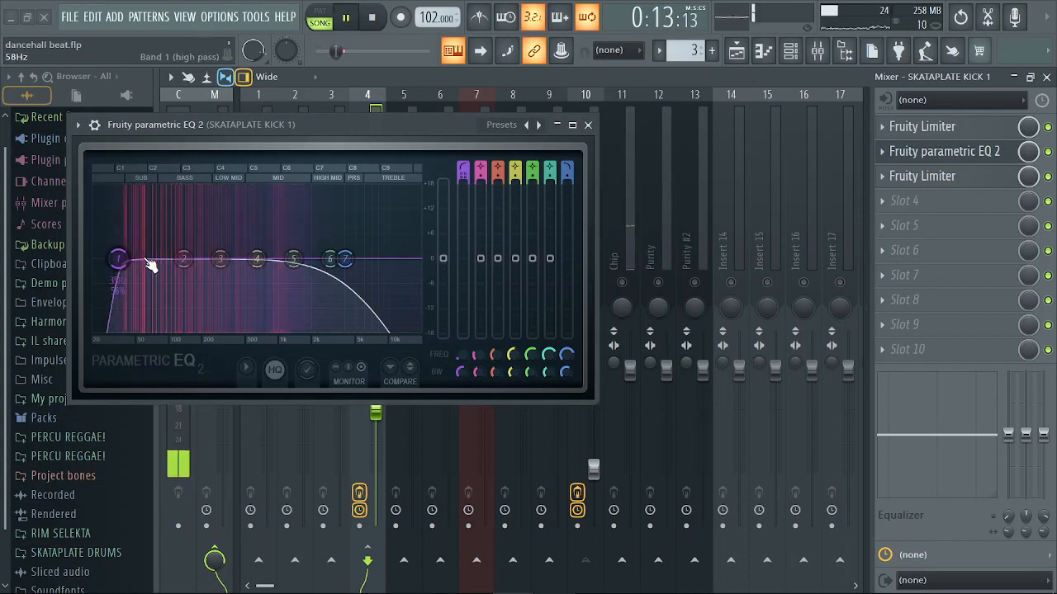
key("space")
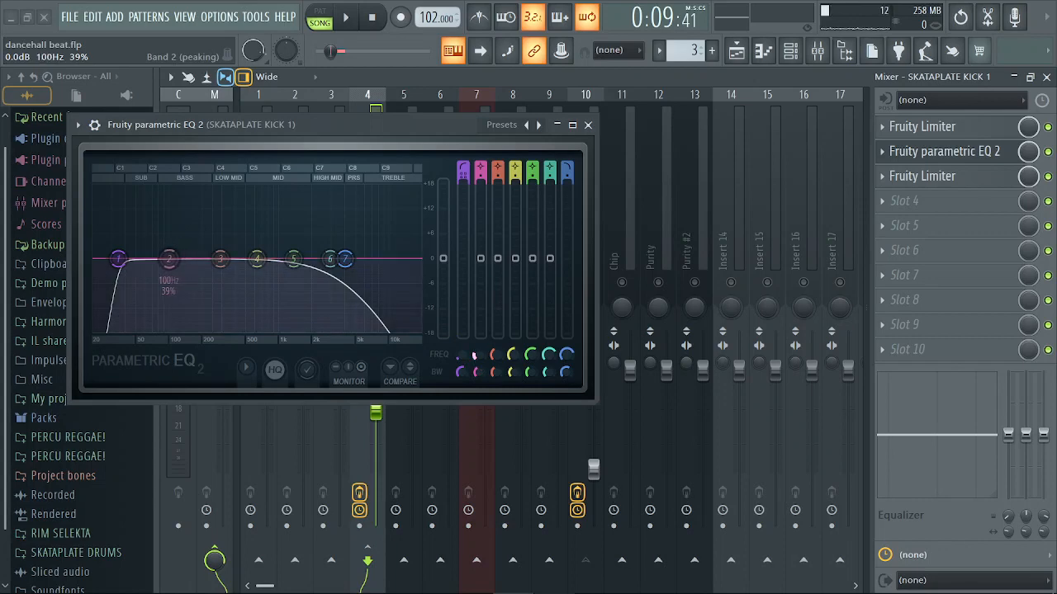
In the kick's EQ, cut band 2 by 4.6 dB at 60 Hz with a narrow 4% bandwidth, checking it during playback
left_click_drag(479, 355, 482, 363)
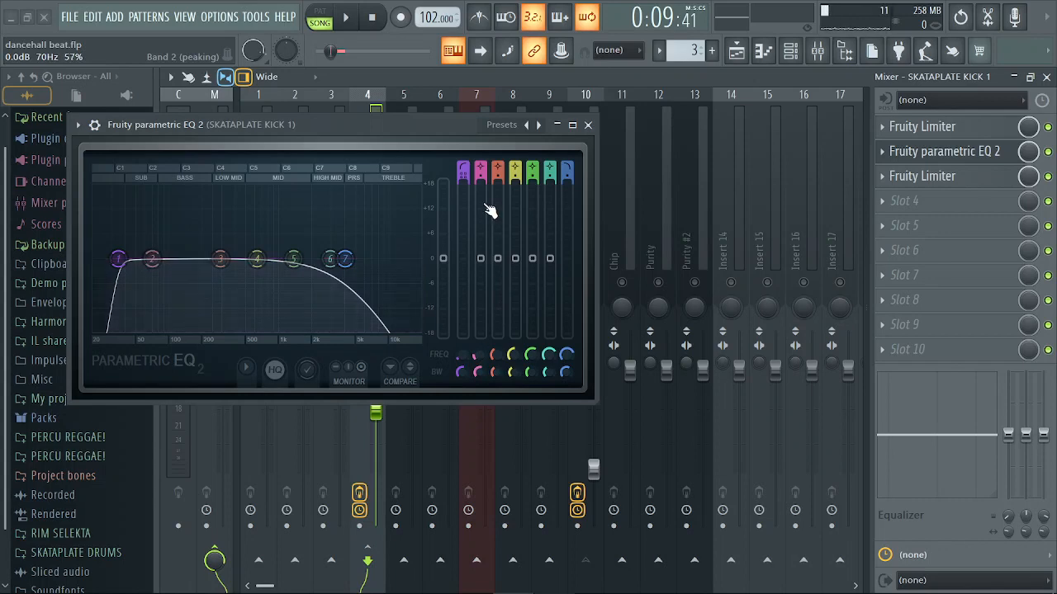
left_click_drag(480, 255, 480, 279)
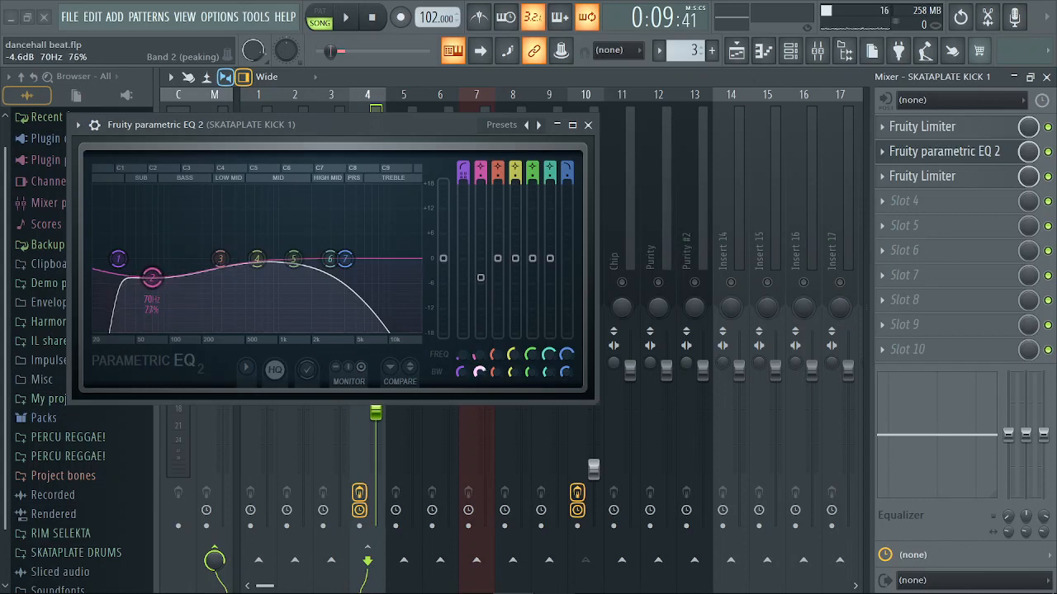
key("space")
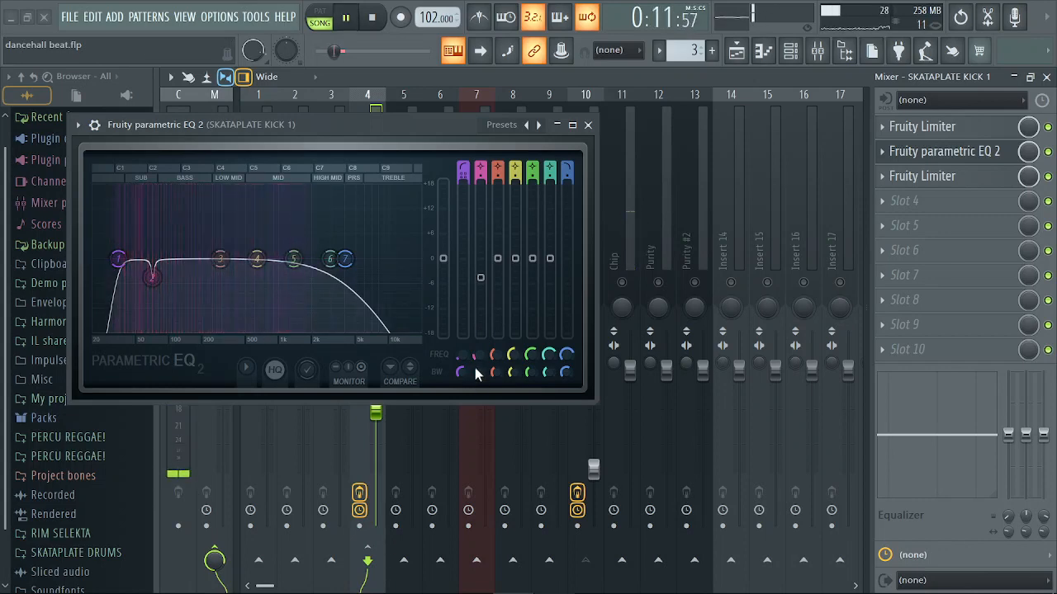
left_click_drag(479, 354, 477, 369)
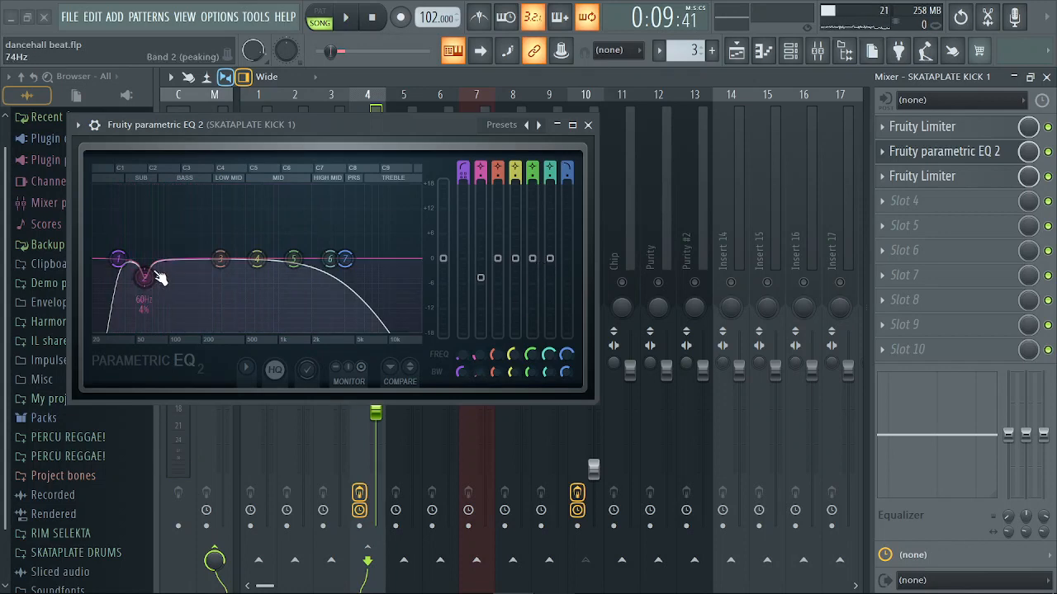
left_click(588, 126)
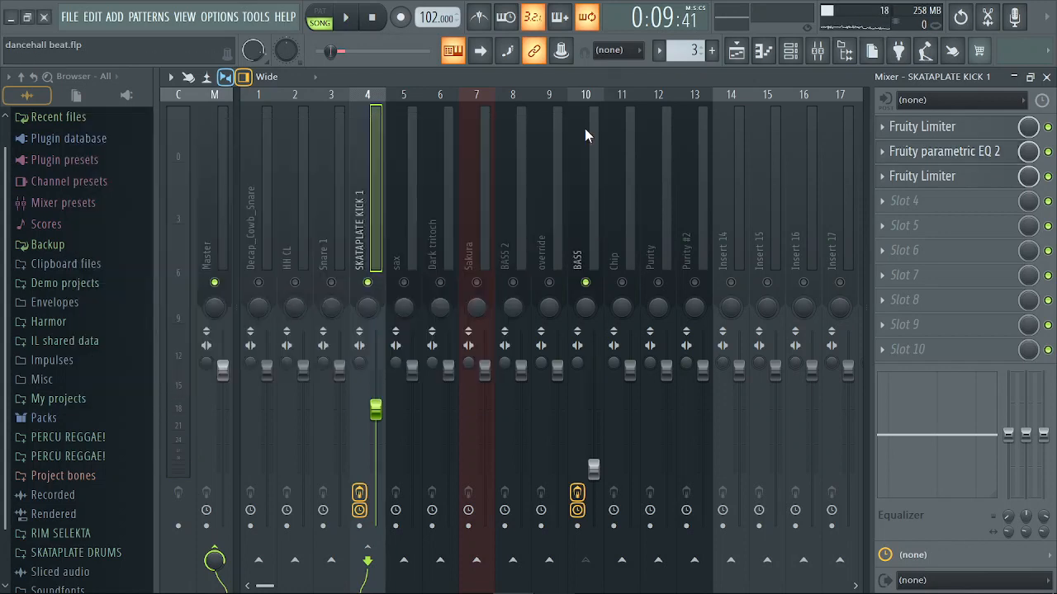
Copy the kick's EQ preset into Slot 3 of the BASS track and bypass the EQ in Slot 2
left_click(883, 154)
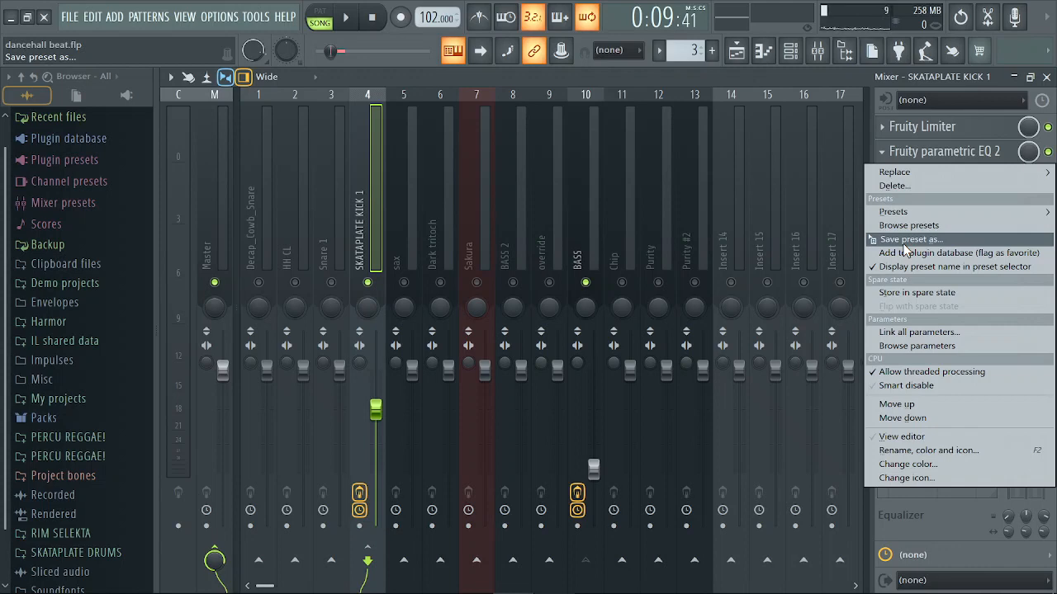
left_click_drag(906, 248, 593, 262)
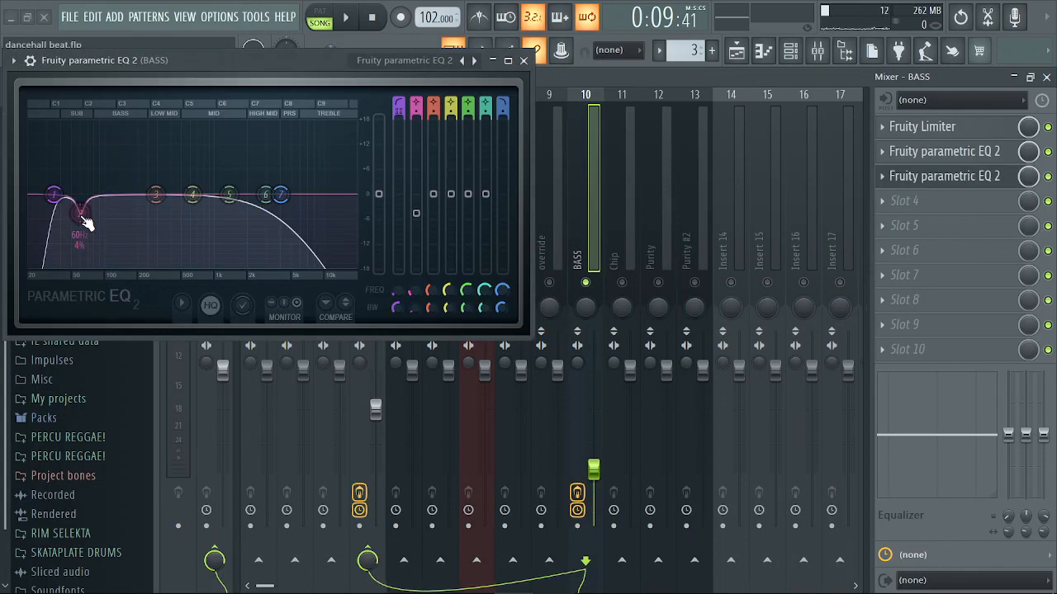
left_click(1048, 152)
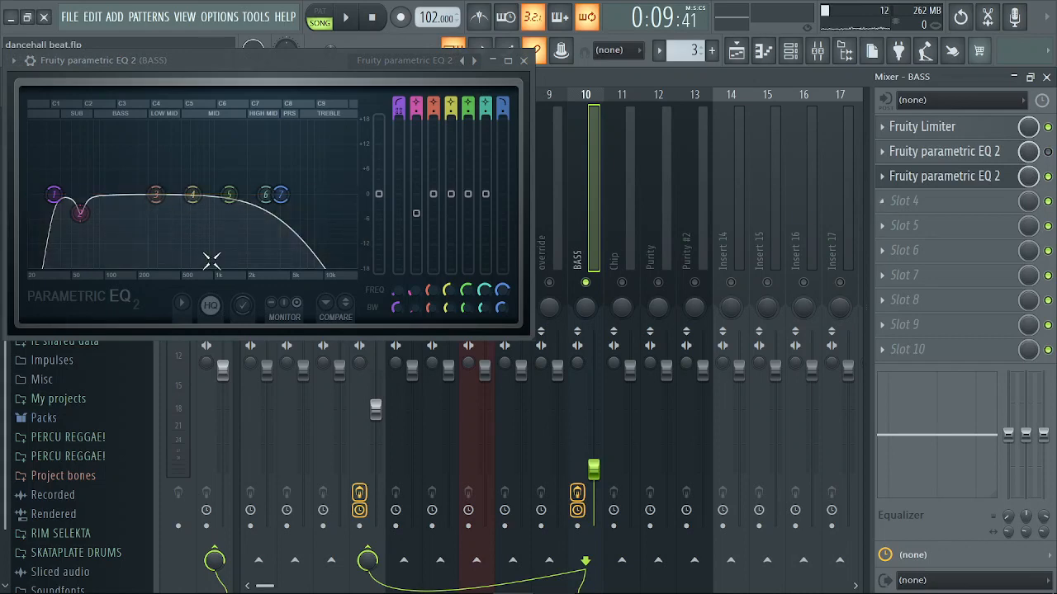
In the BASS track's Slot 3 EQ, turn band 2 into a slight boost at 60 Hz with 5% bandwidth and play the section
left_click_drag(412, 308, 412, 298)
left_click_drag(416, 213, 417, 194)
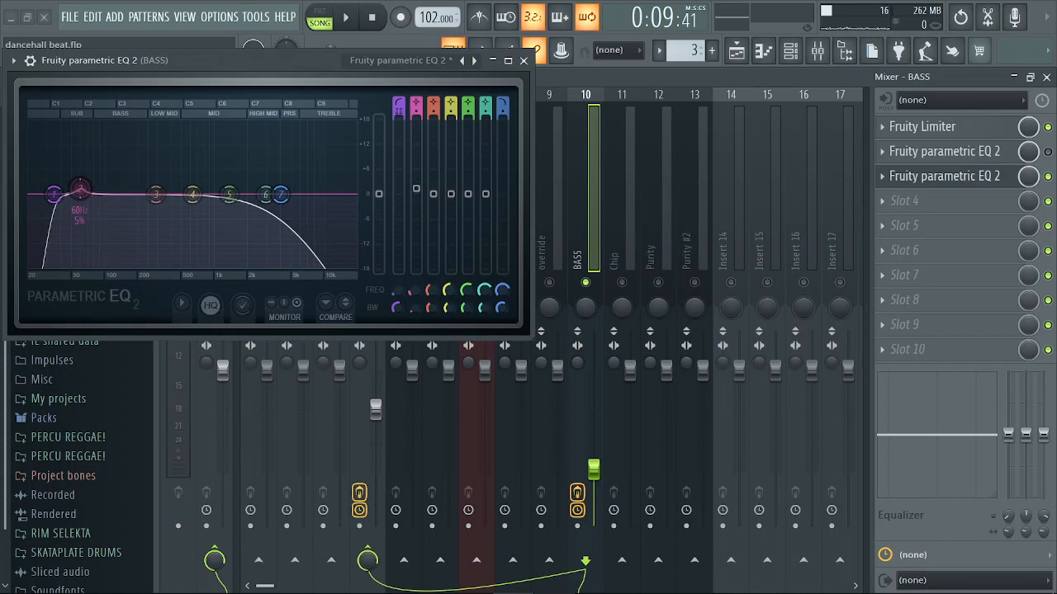
key("space")
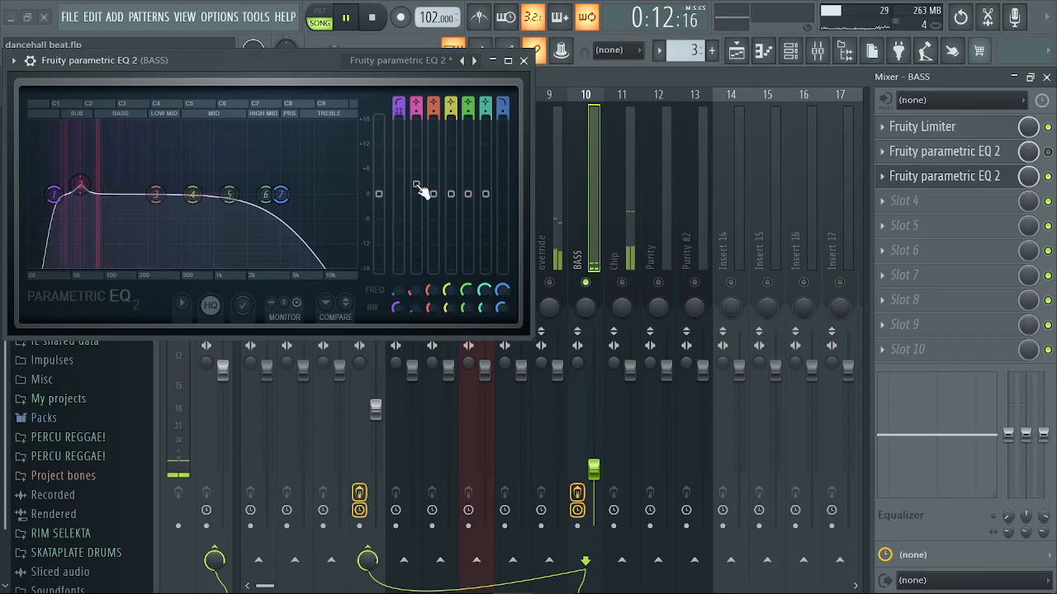
left_click(524, 61)
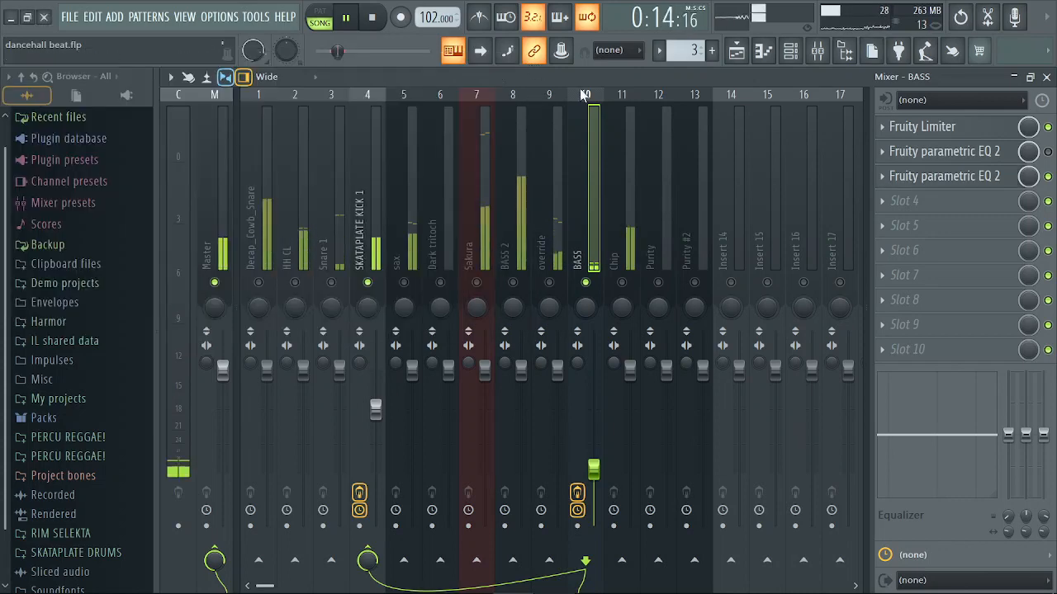
Delete the flat EQ from Slot 2 of the BASS track, stop playback and re-enable the empty slot
left_click(883, 159)
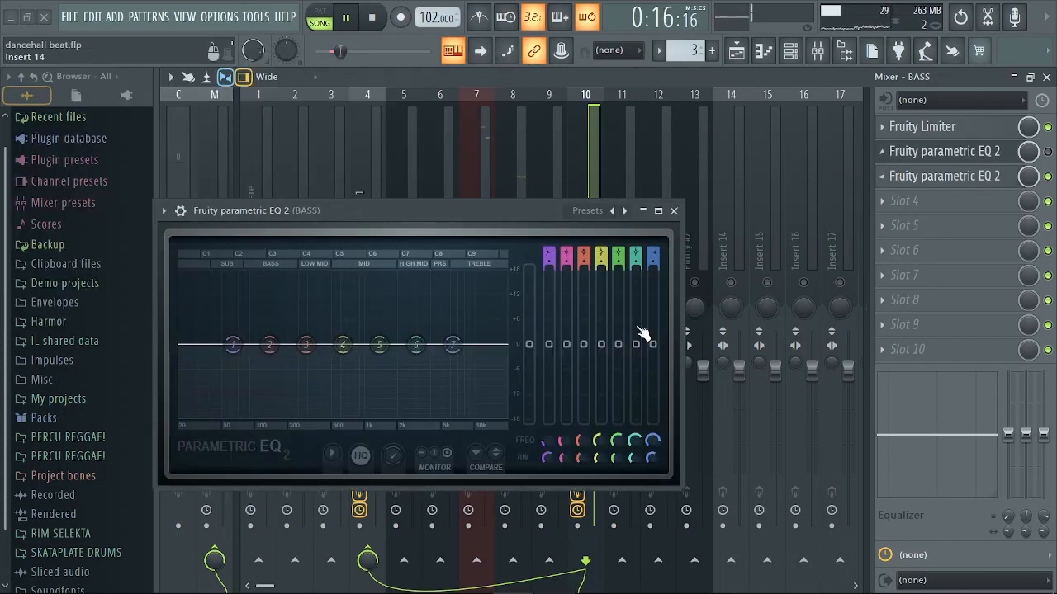
left_click(674, 211)
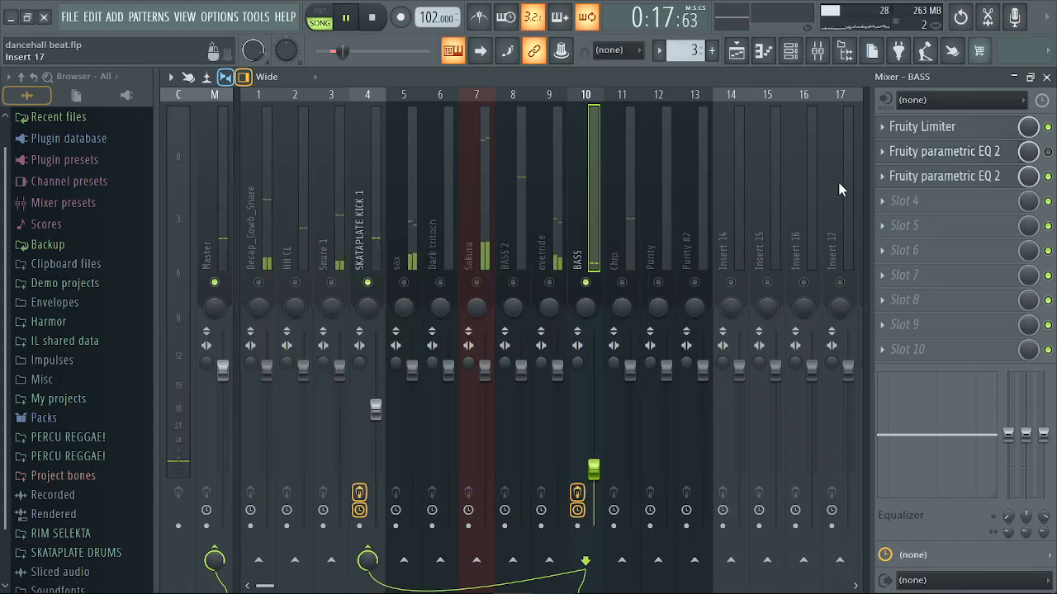
left_click(877, 151)
left_click(894, 185)
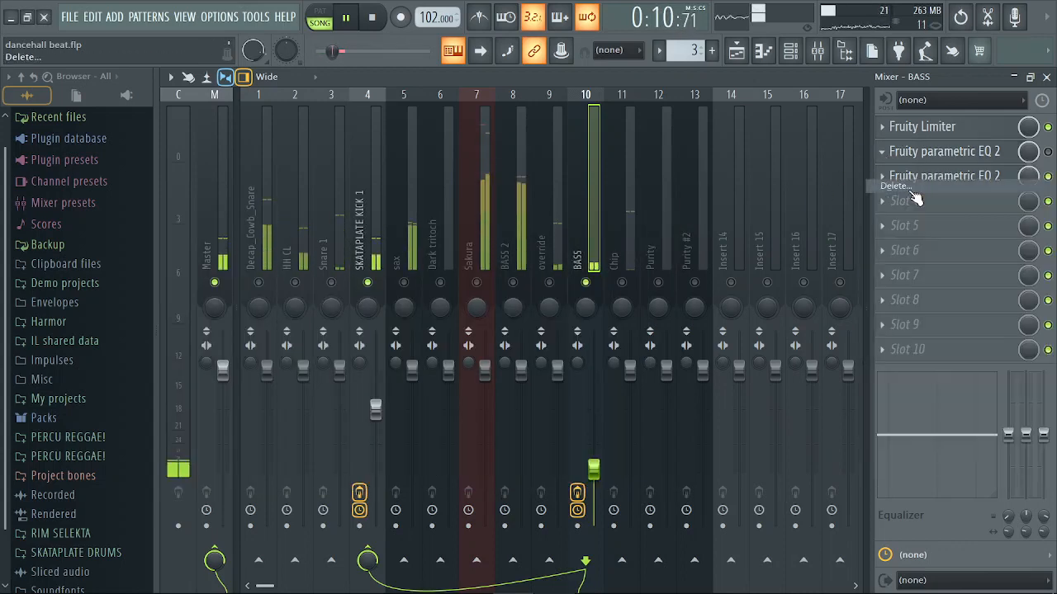
left_click(592, 359)
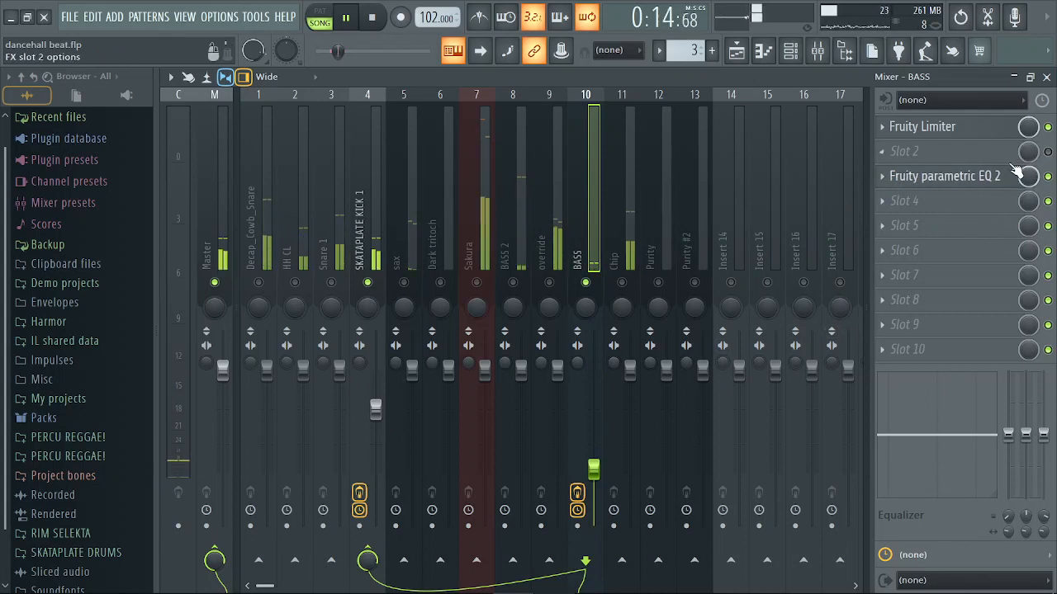
key("space")
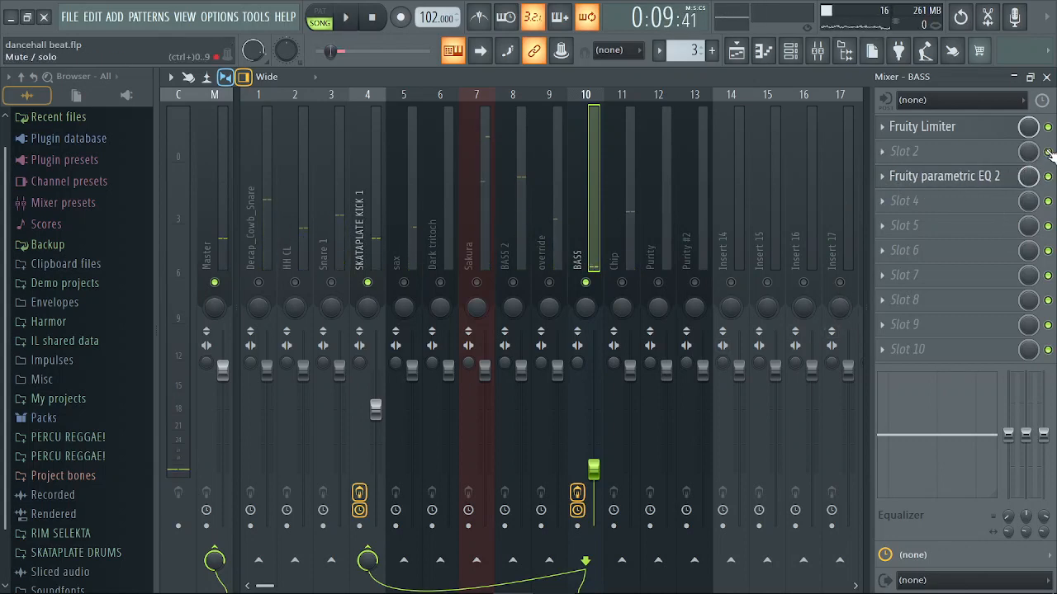
Move the BASS track's EQ up from Slot 3 to Slot 2 and play the kick and bass together
left_click(884, 176)
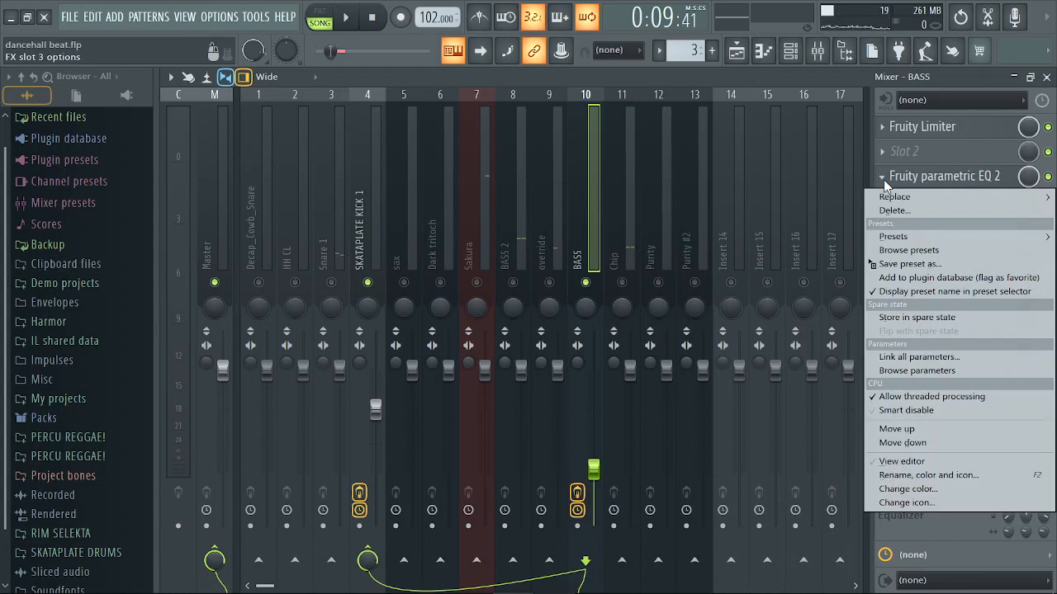
left_click(898, 428)
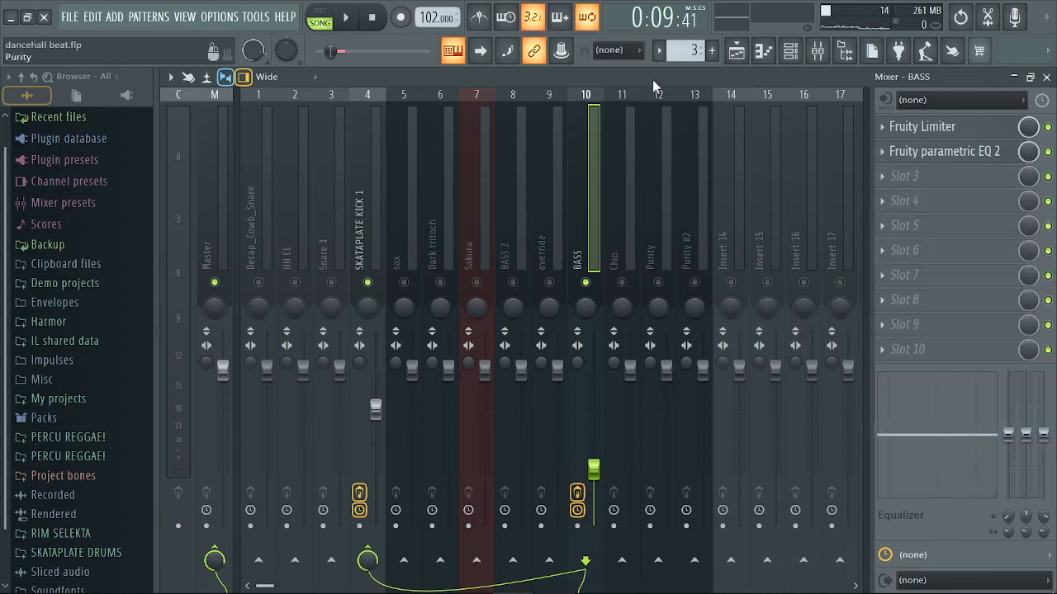
key("space")
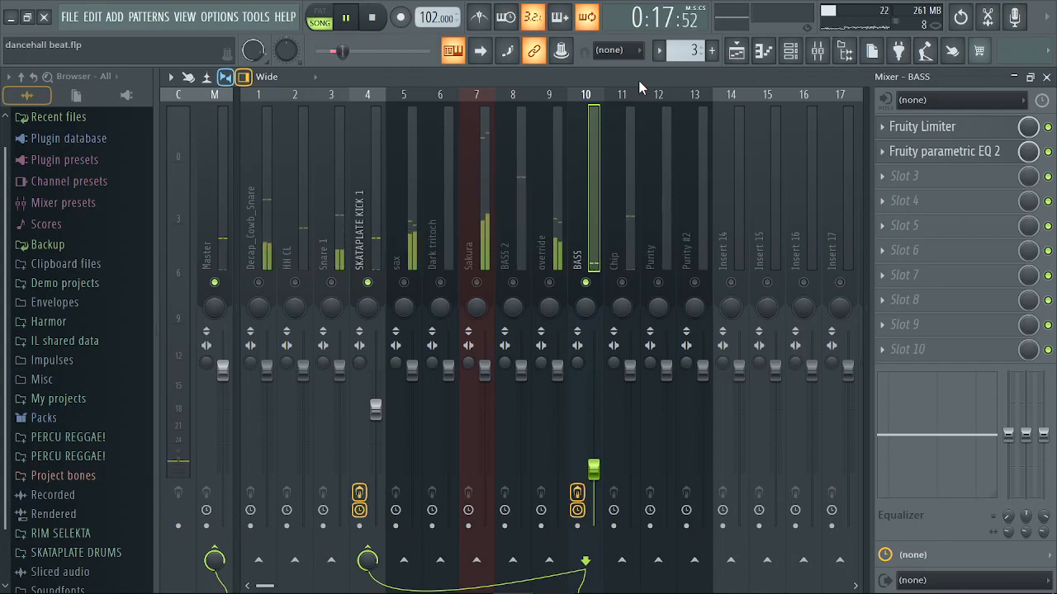
key("space")
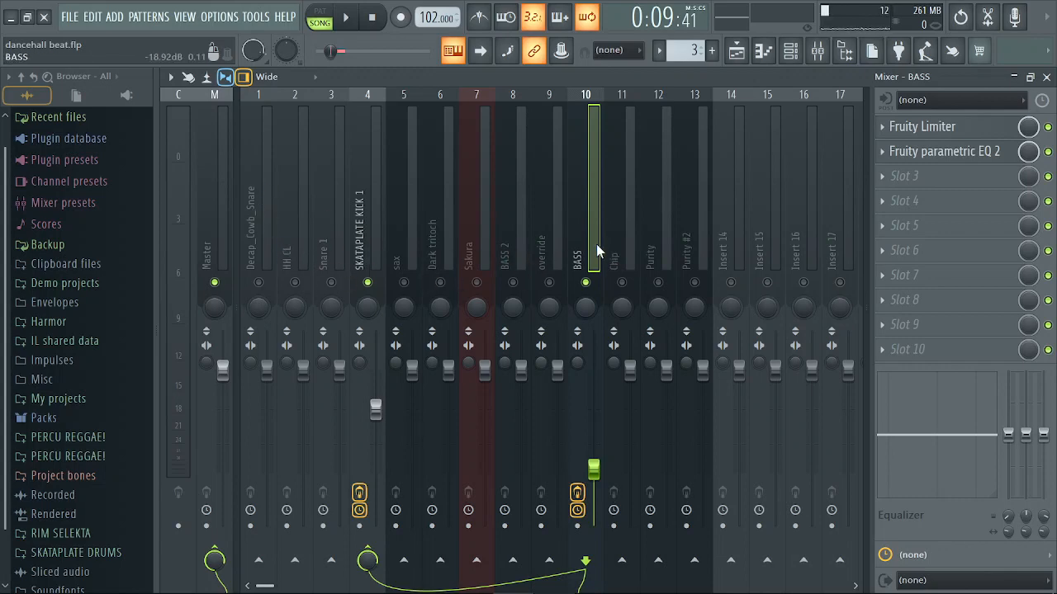
Unmute the Snare 1 track and lower its volume to 61% (-9.5 dB), playing it with the kick and bass
left_click(336, 228)
key("space")
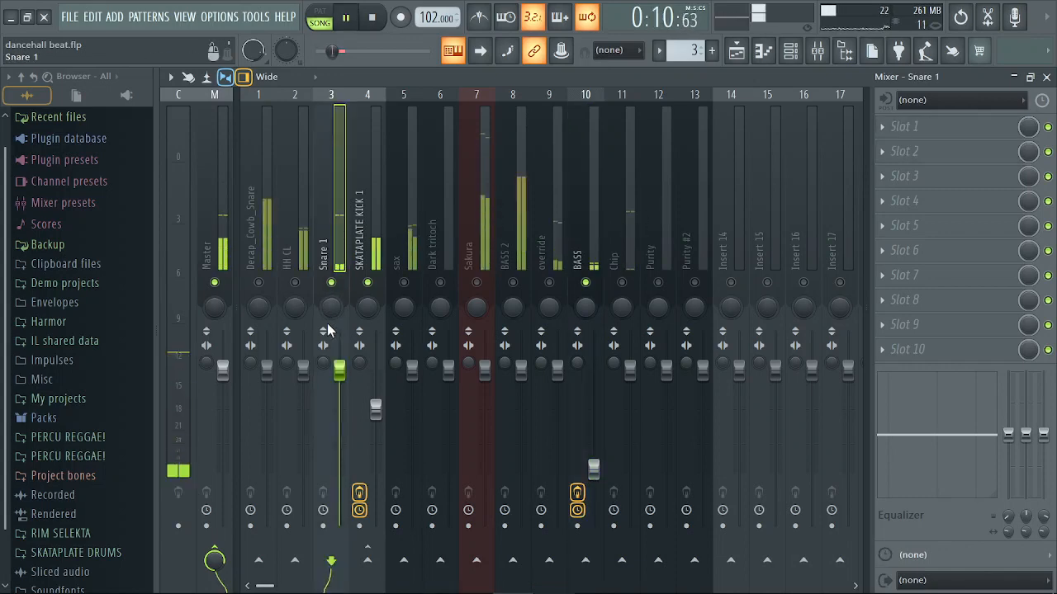
key("space")
key("space")
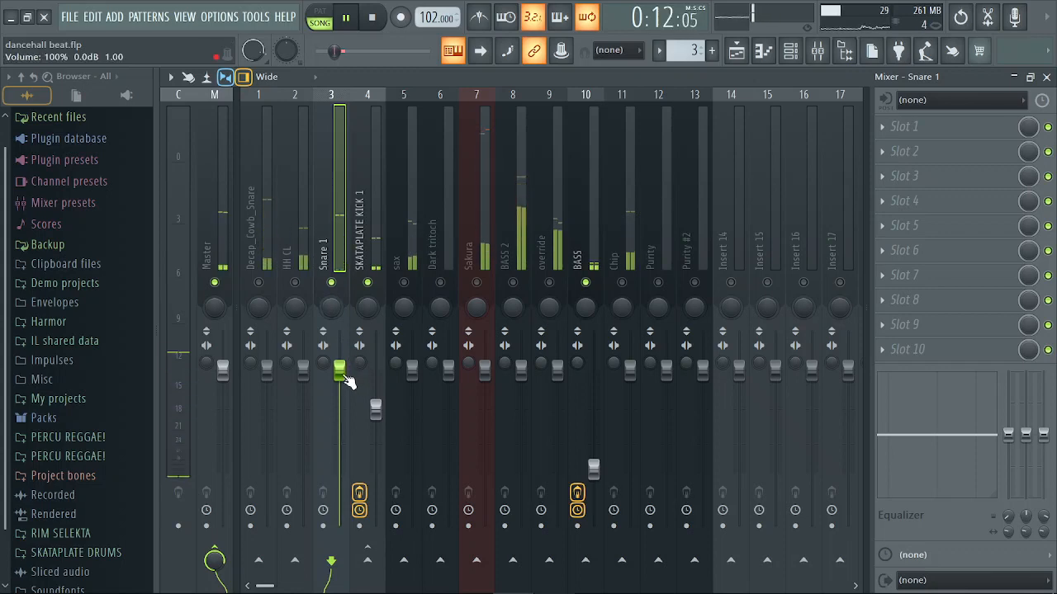
left_click_drag(341, 370, 341, 430)
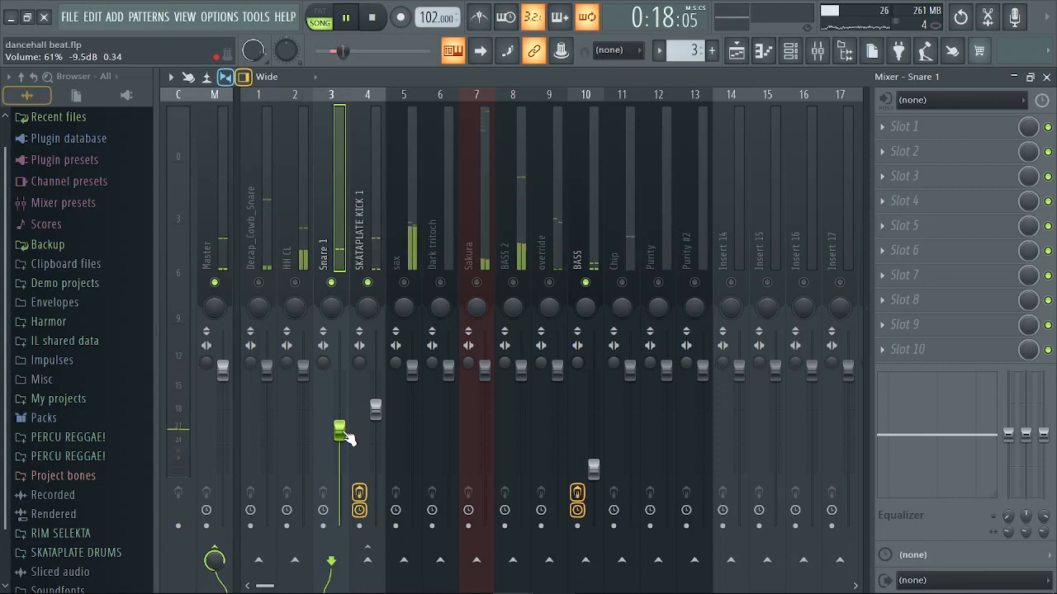
key("space")
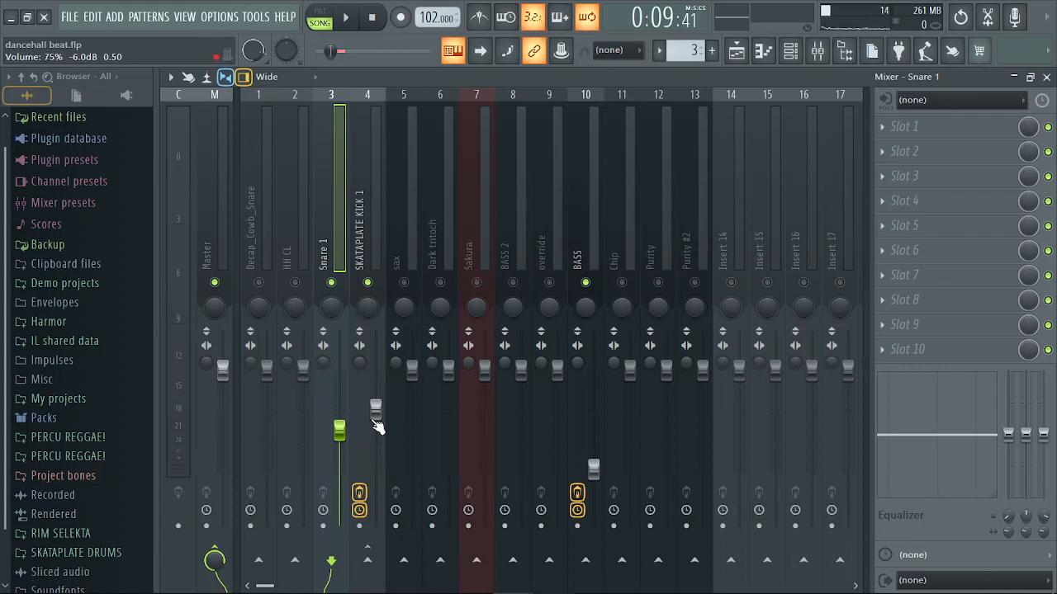
key("space")
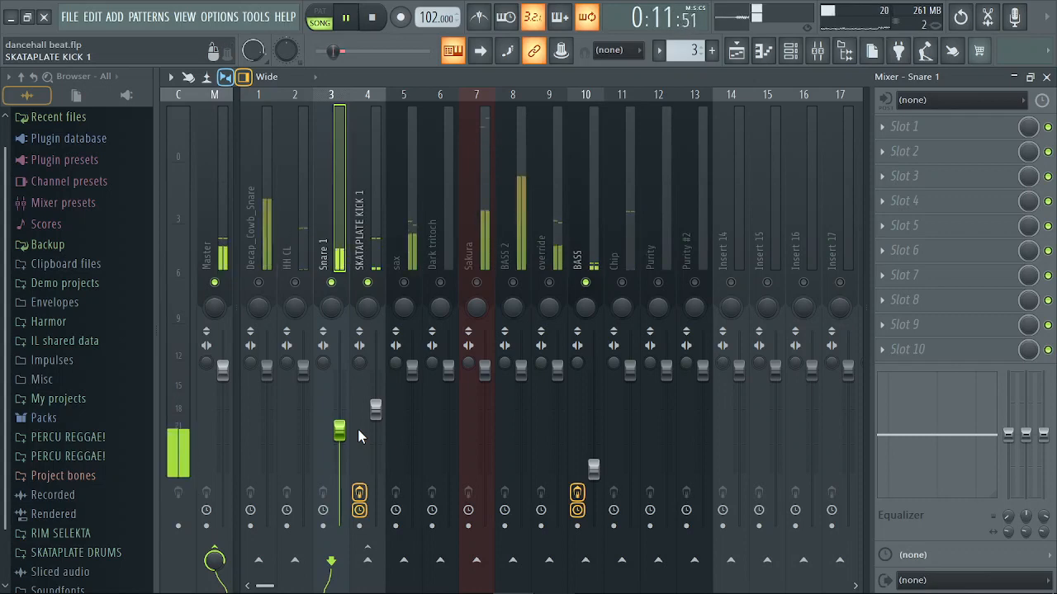
key("space")
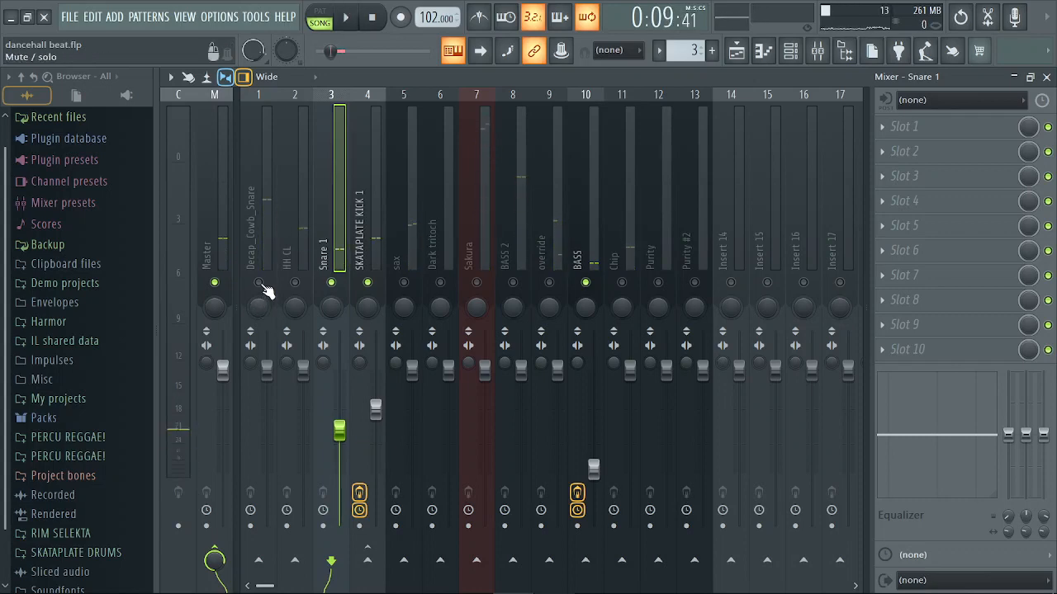
Unmute the Decap_Cowb_Snare track and lower its volume to 33% (-18.3 dB) while playing the section with the kick, bass and Snare 1
left_click(267, 205)
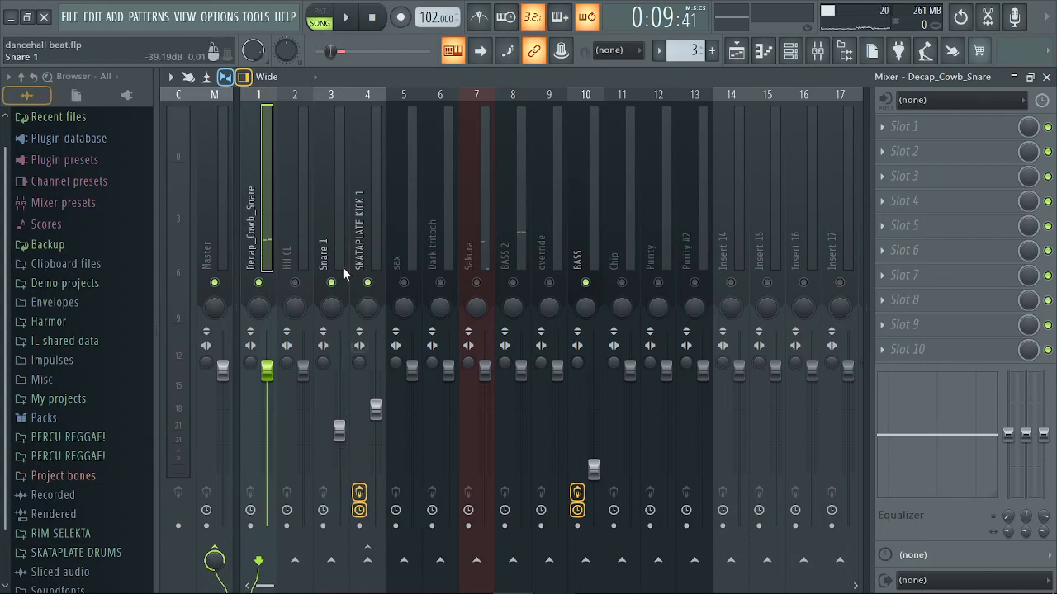
key("space")
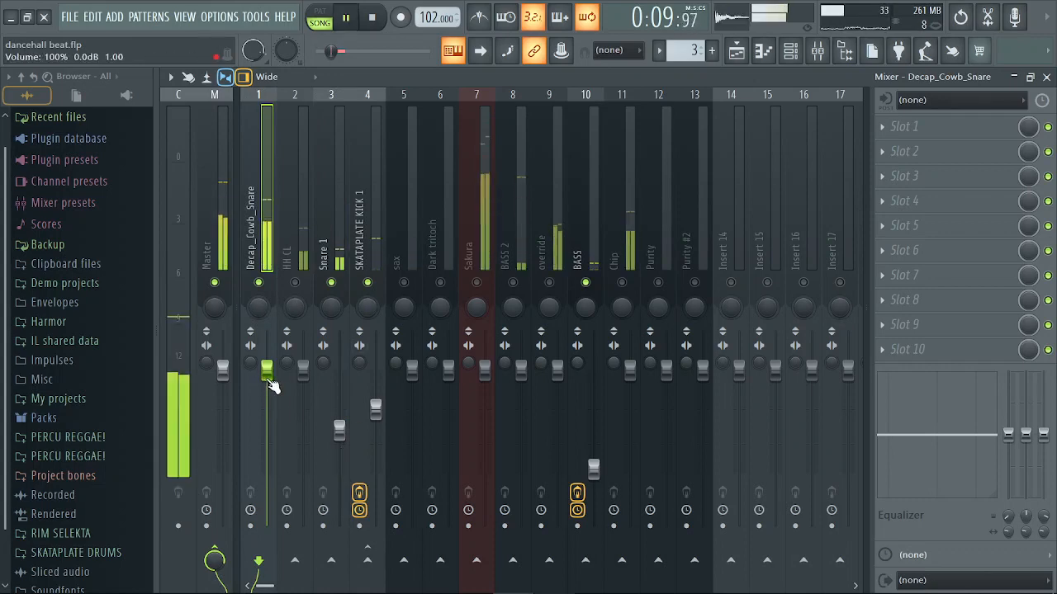
key("space")
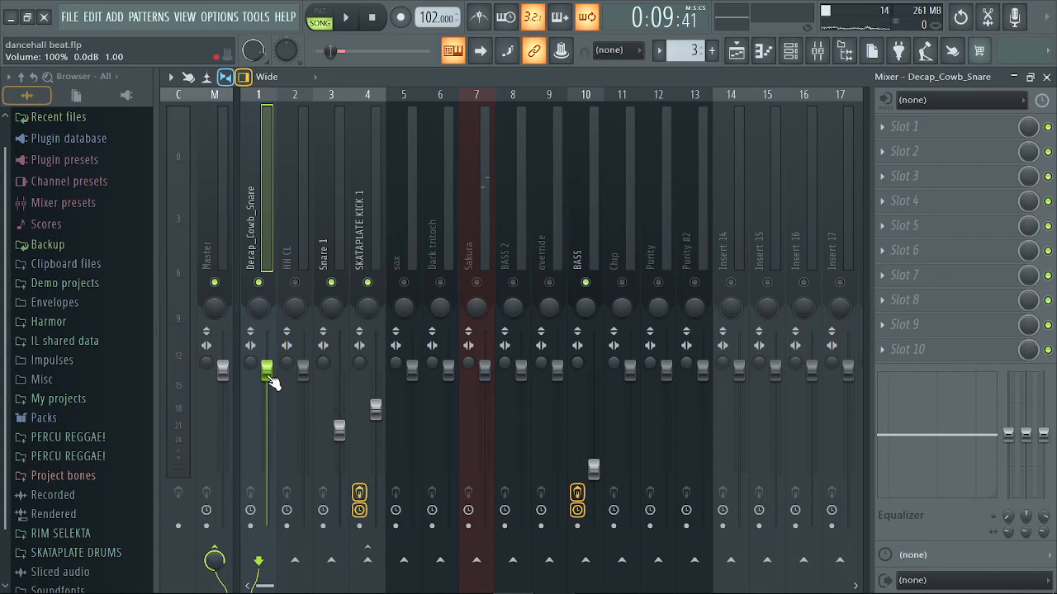
key("space")
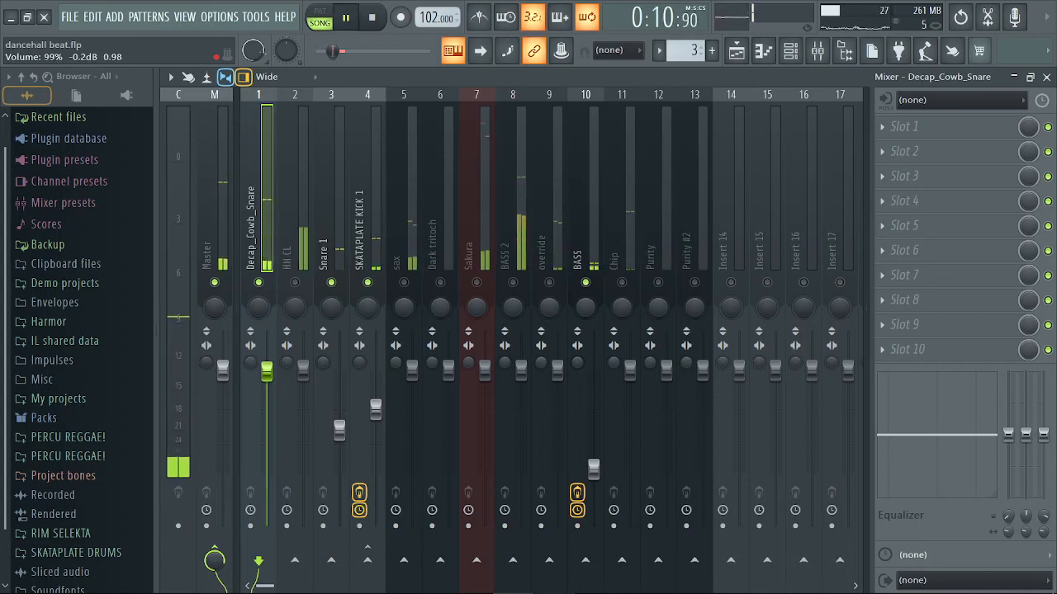
left_click_drag(269, 376, 269, 469)
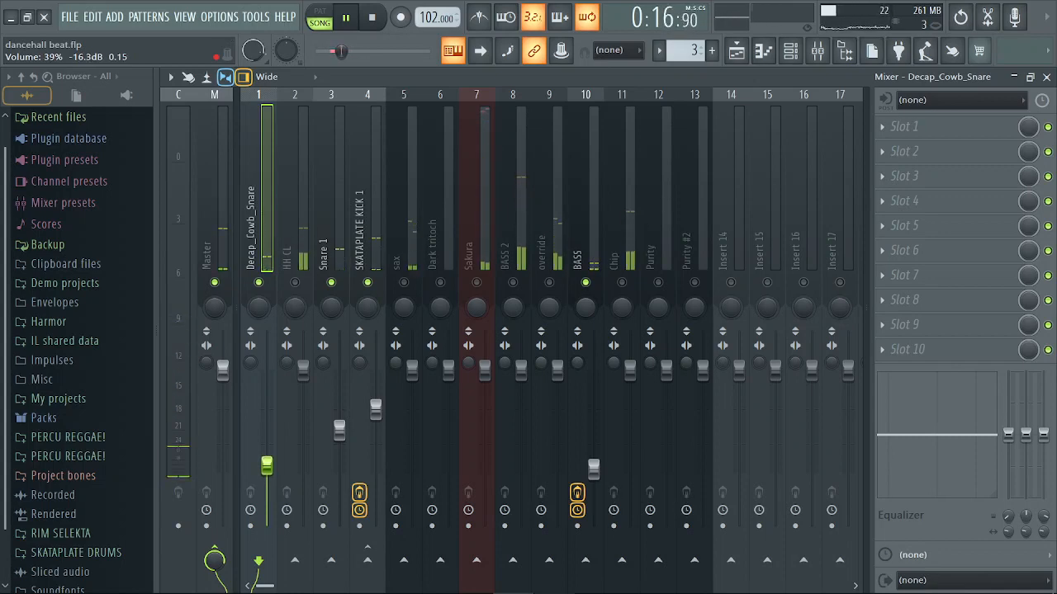
left_click_drag(268, 468, 266, 475)
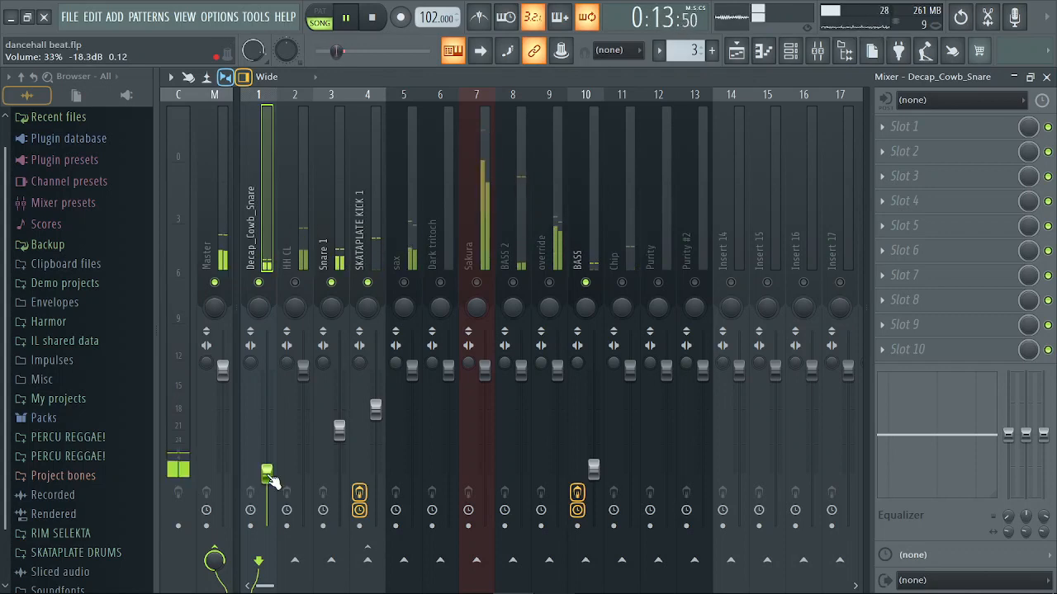
key("space")
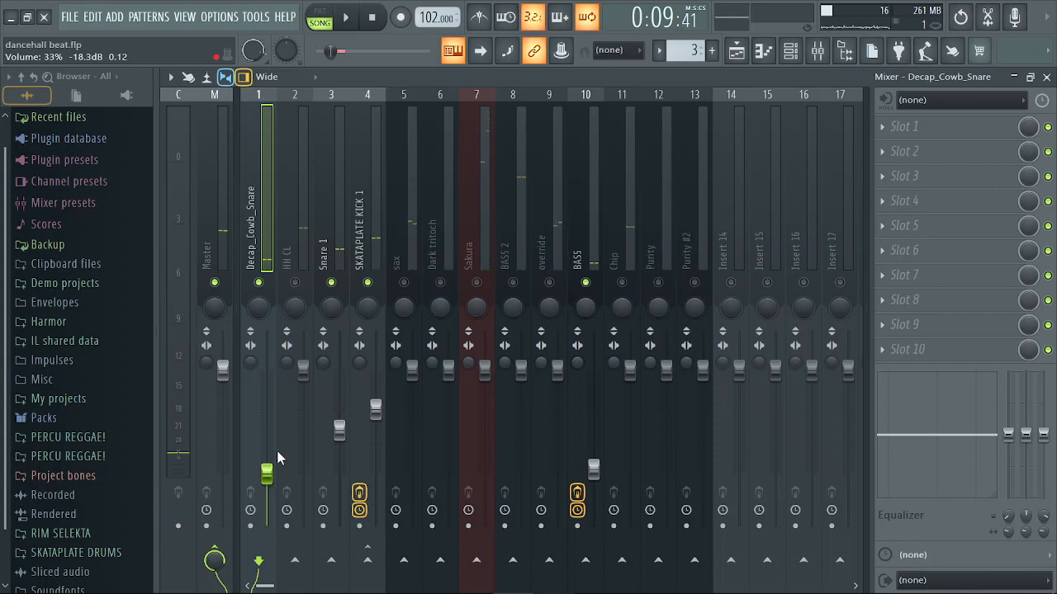
Load a Fruity Limiter into Slot 1 of the Decap_Cowb_Snare track and switch it to compressor mode
left_click(336, 254)
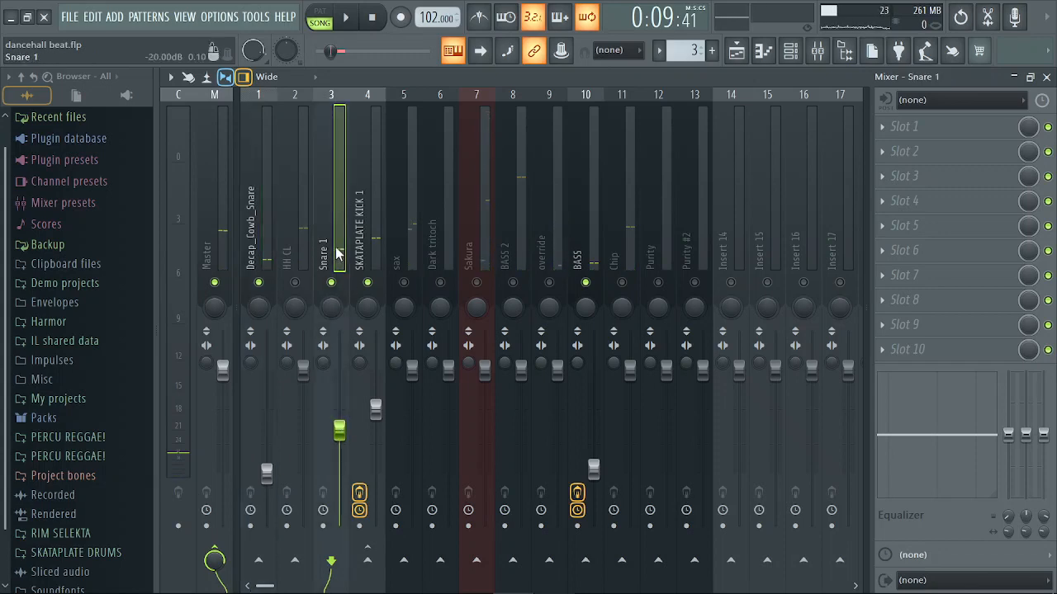
left_click(263, 233)
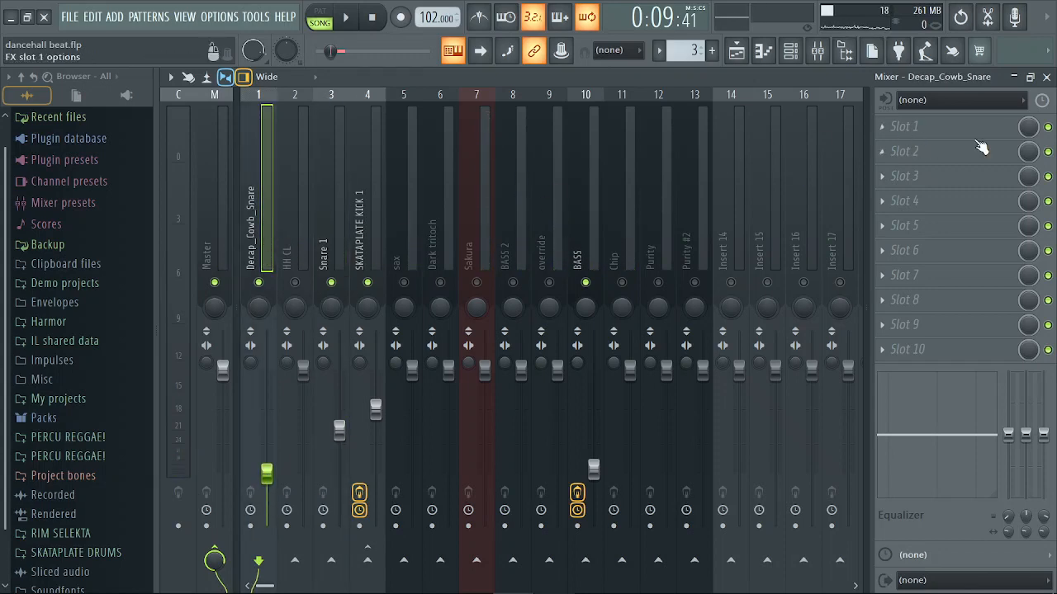
left_click(894, 128)
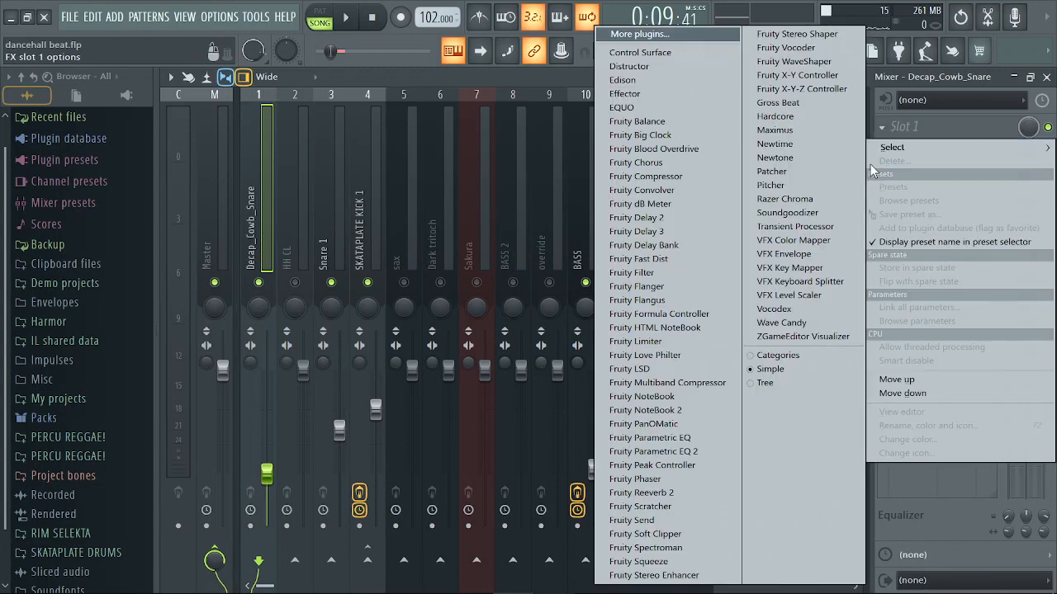
left_click(659, 342)
left_click(252, 395)
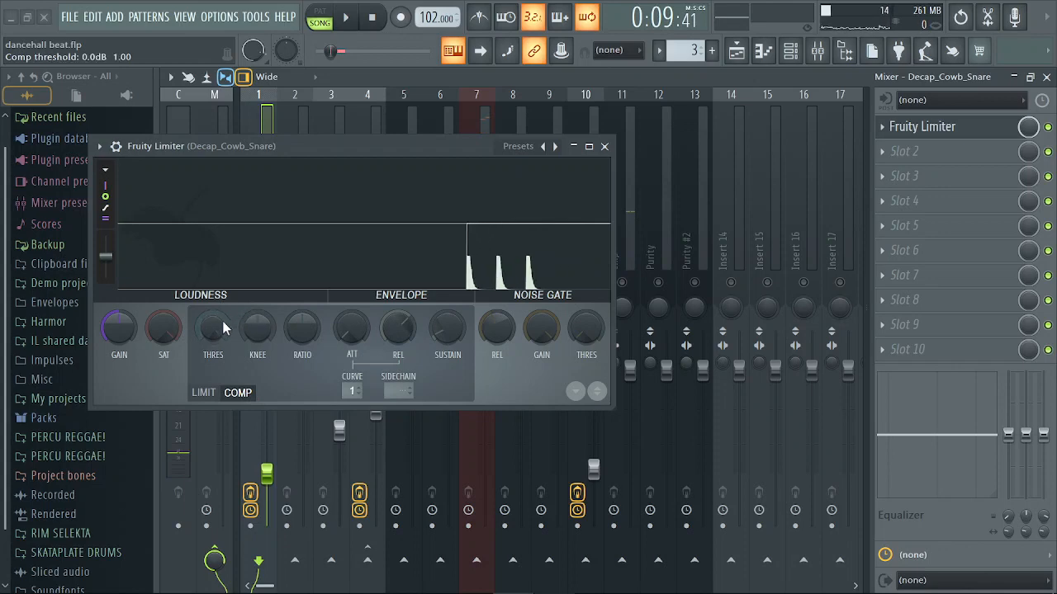
Lower the Decap_Cowb_Snare compressor's threshold to about -17 dB, raise its ratio, then close the plugin and stop playback
mouse_move(223, 320)
left_mouse_down()
mouse_move(222, 338)
mouse_move(227, 325)
left_mouse_up()
left_click_drag(301, 333, 301, 324)
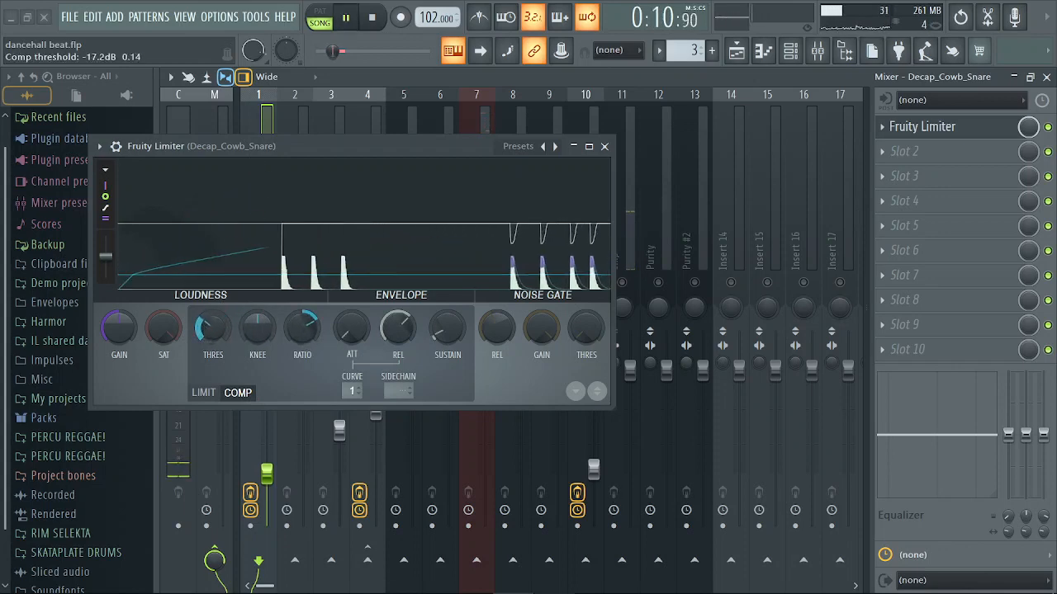
left_click_drag(213, 327, 213, 329)
left_click(604, 146)
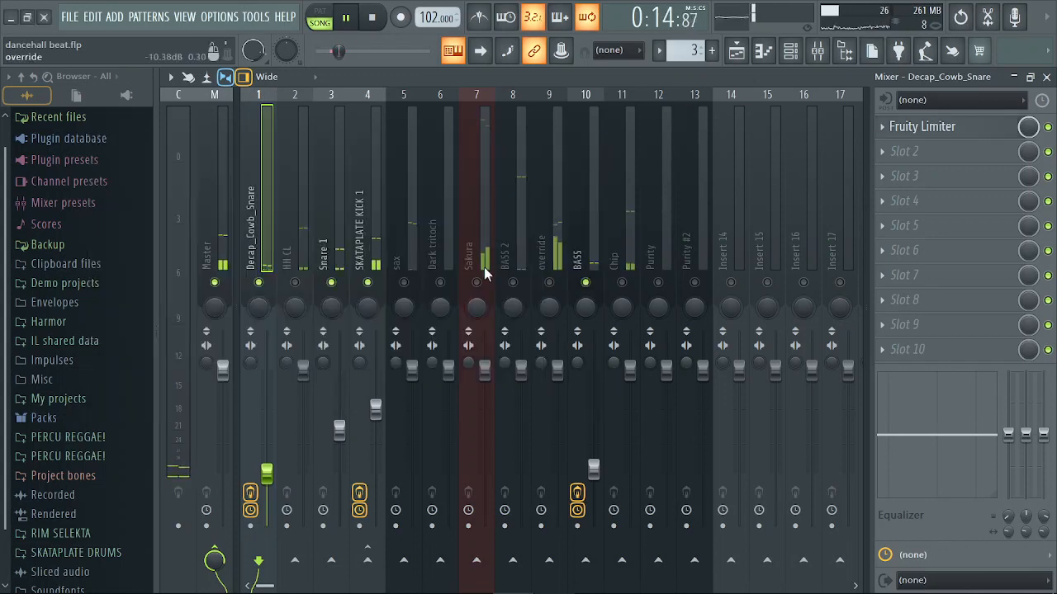
key("space")
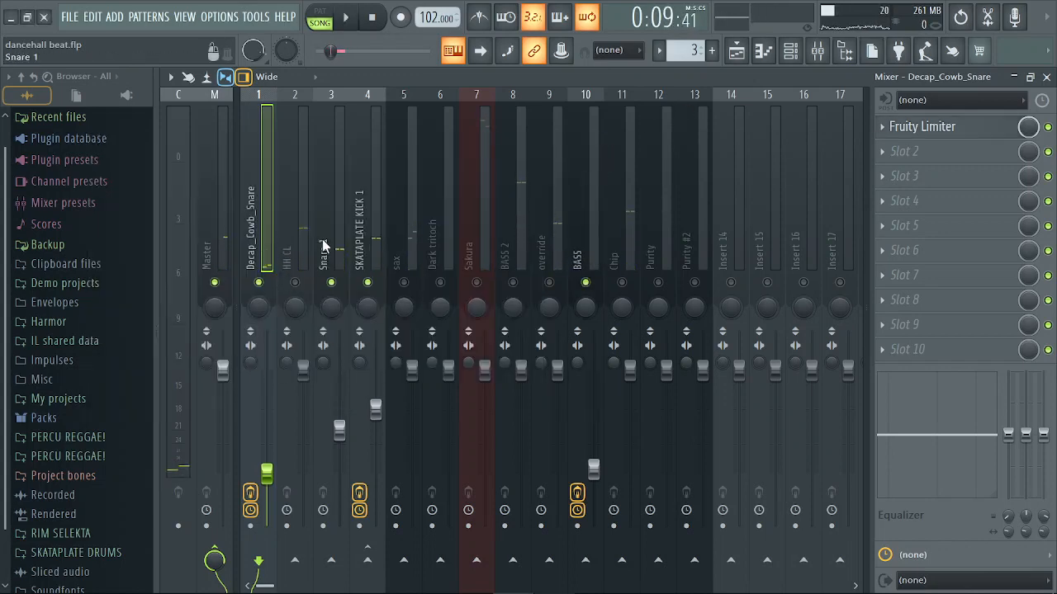
Sidechain the Decap_Cowb_Snare track to Snare 1 and load a Fruity Limiter in compressor mode into Snare 1's Slot 1
left_click(332, 562)
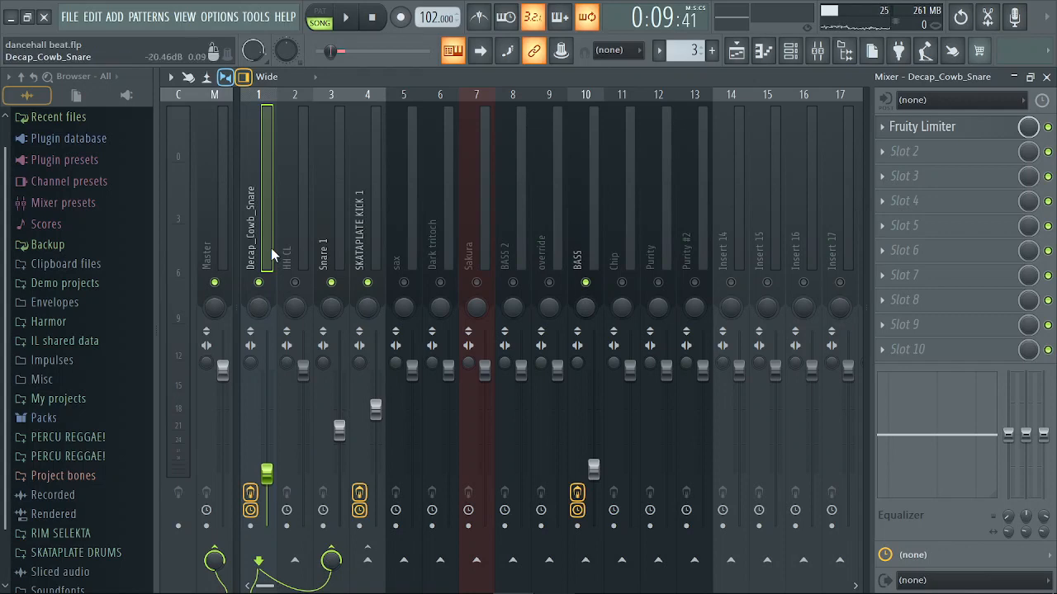
left_click(343, 253)
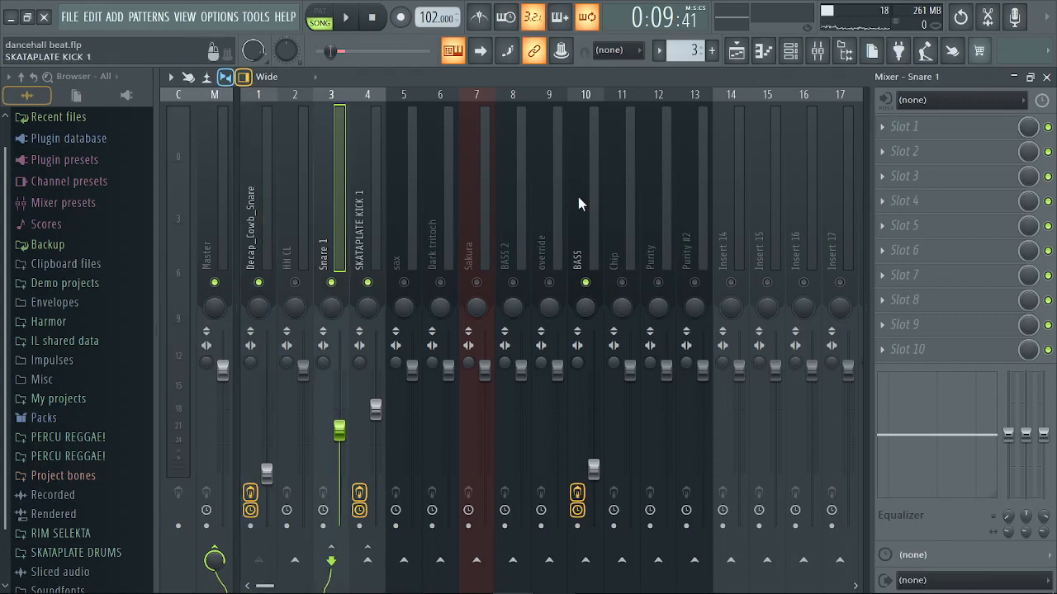
left_click(888, 128)
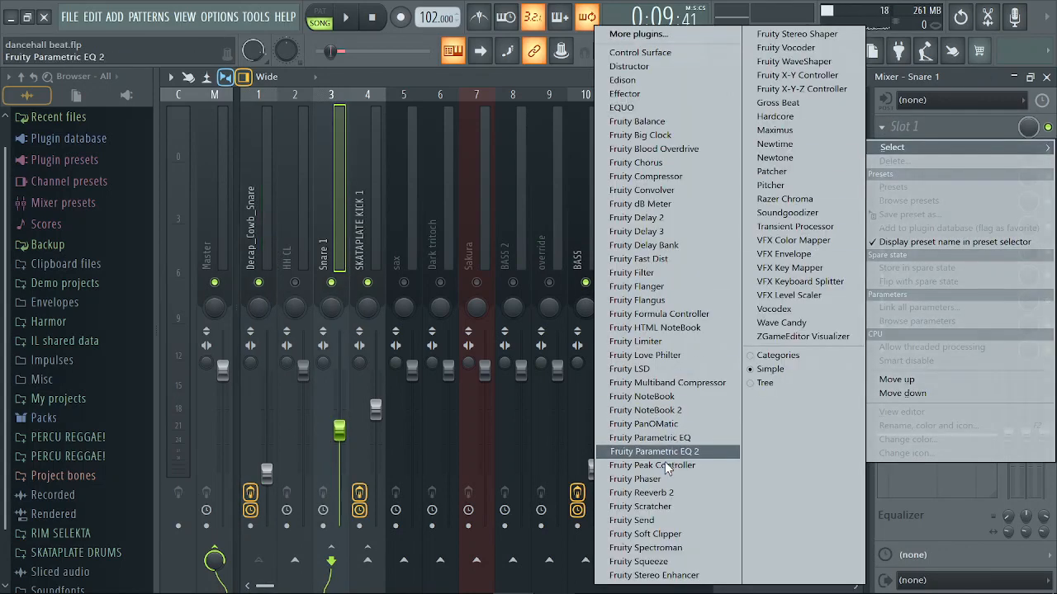
left_click(665, 345)
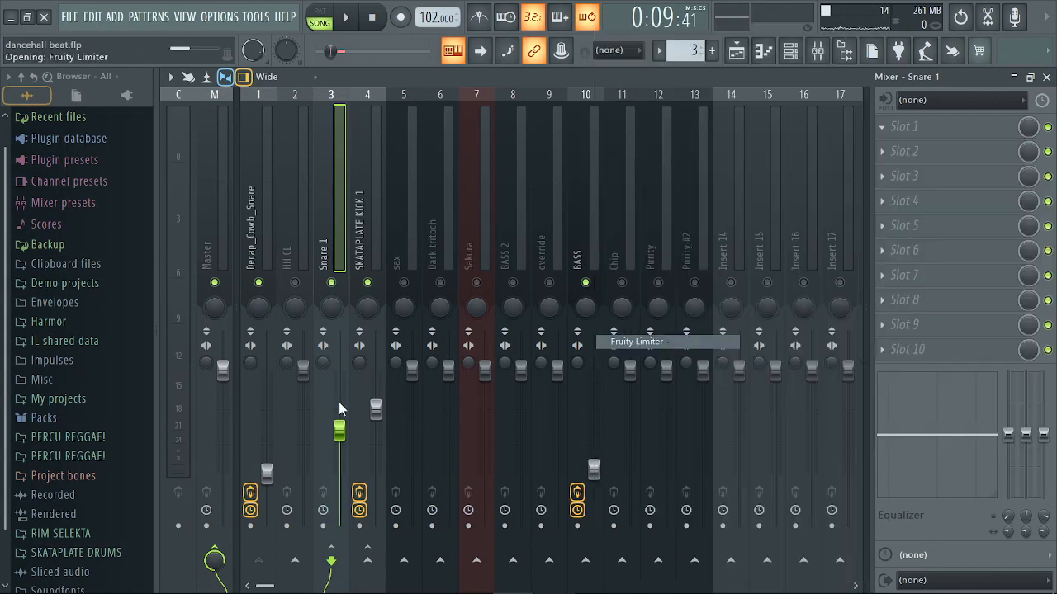
left_click(152, 306)
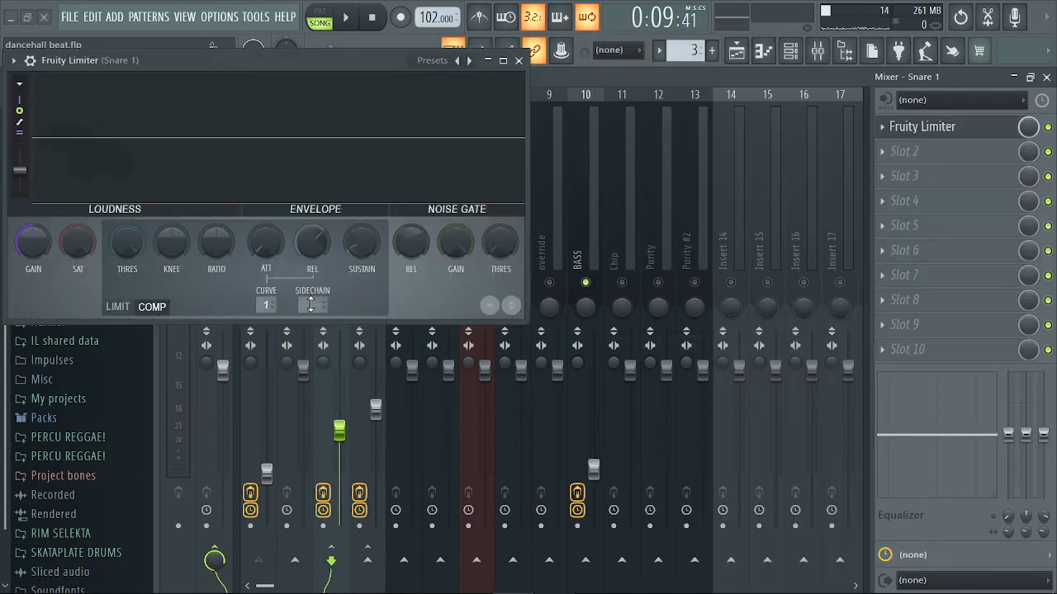
Set Decap_Cowb_Snare as the sidechain input of the Snare 1 compressor
right_click(412, 331)
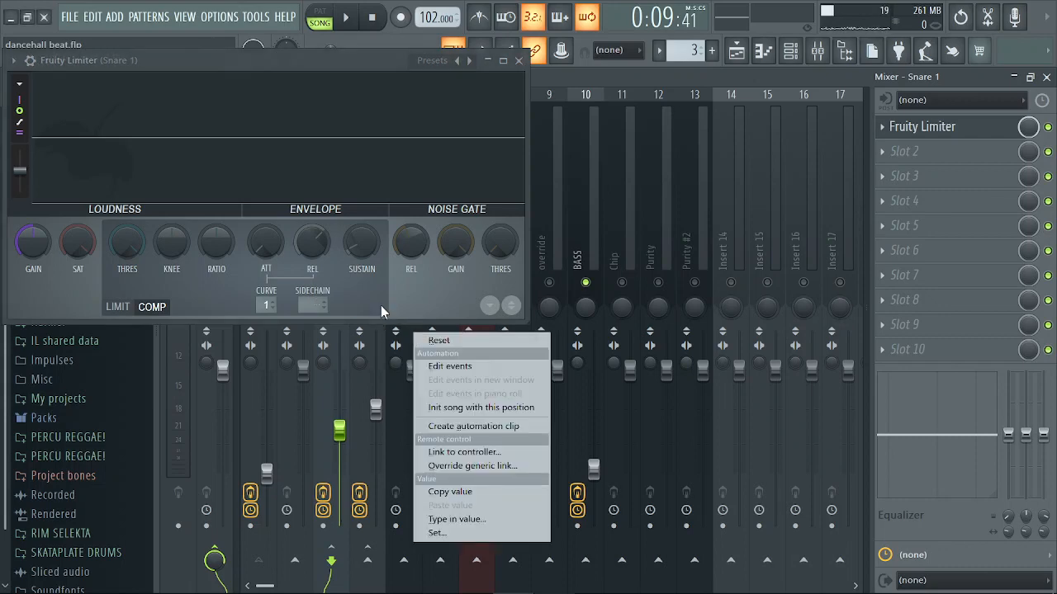
left_click(380, 311)
left_click(305, 305)
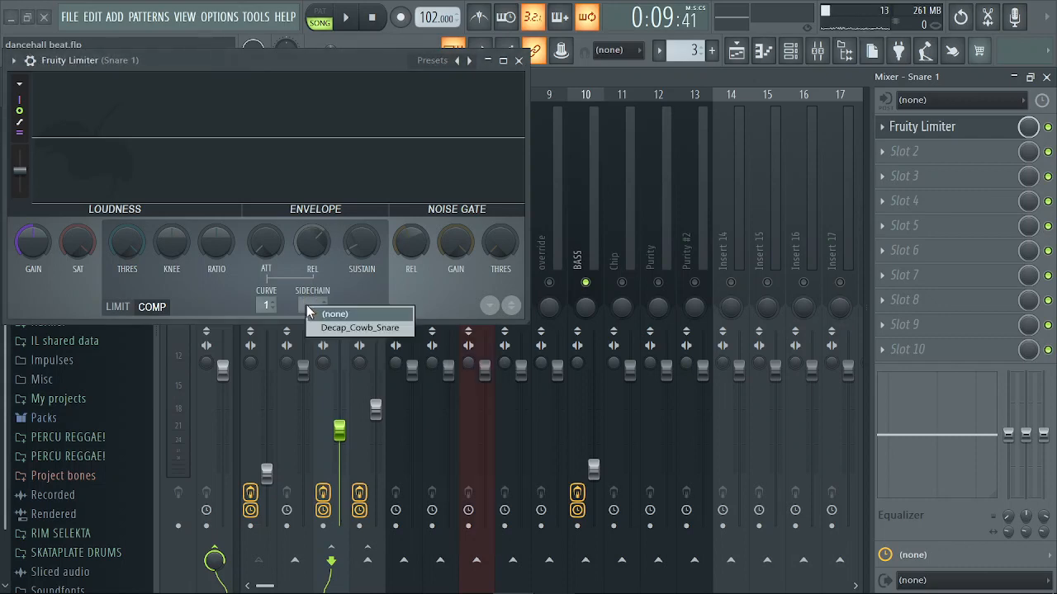
left_click(336, 331)
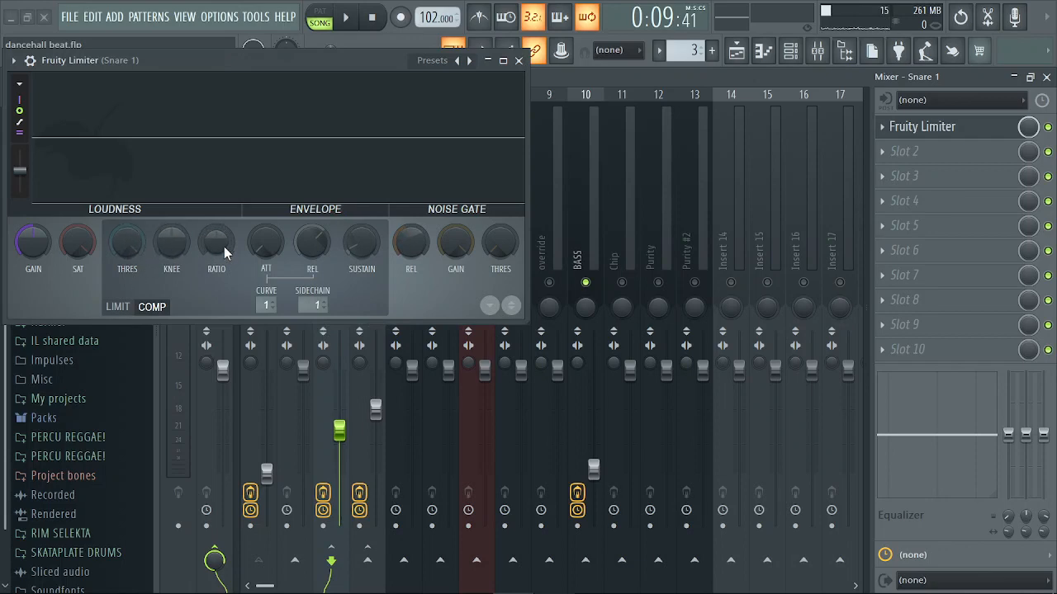
During playback, lower the Snare 1 sidechain compressor's threshold to nearly its minimum and raise its ratio, then close the plugin
key("space")
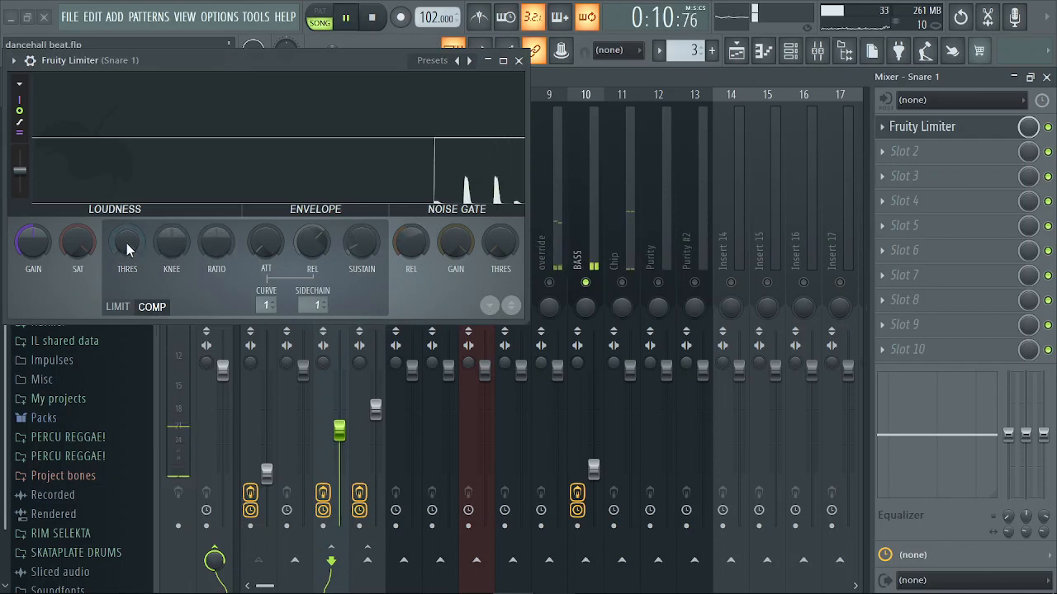
left_click_drag(126, 242, 127, 295)
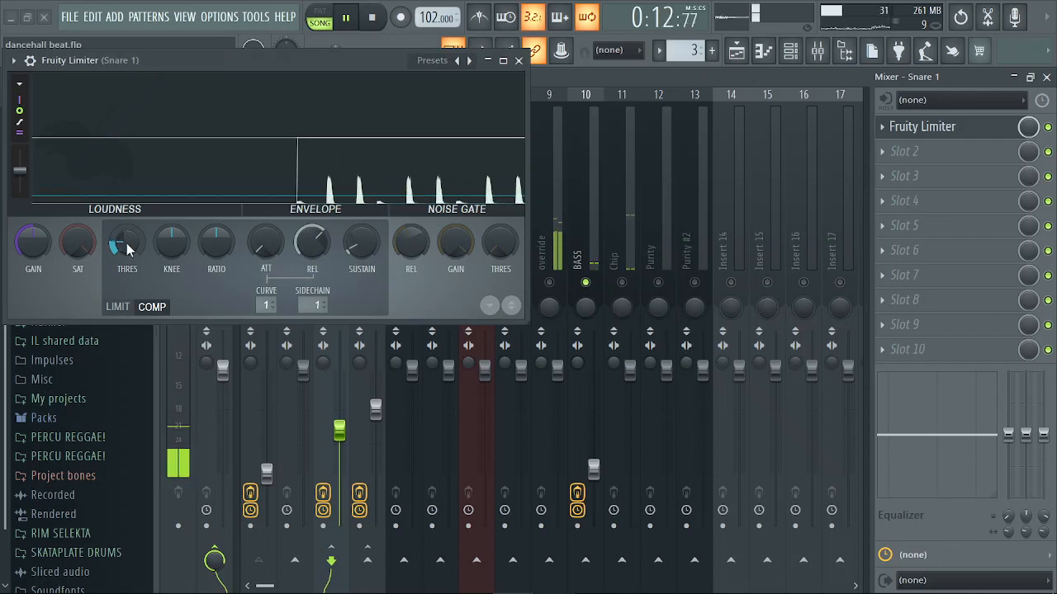
left_click_drag(211, 247, 211, 225)
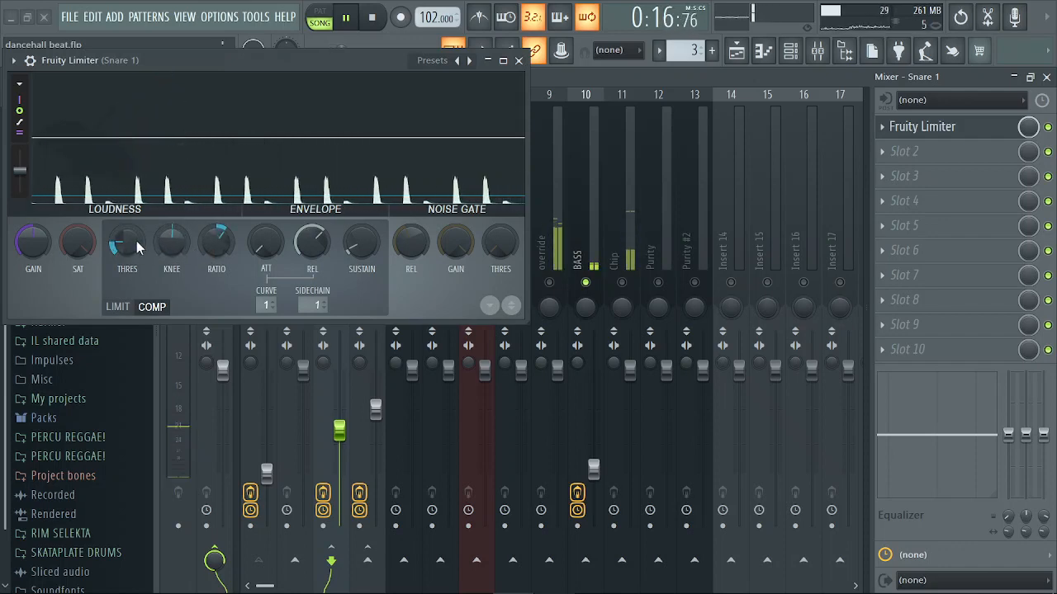
left_click_drag(136, 242, 137, 257)
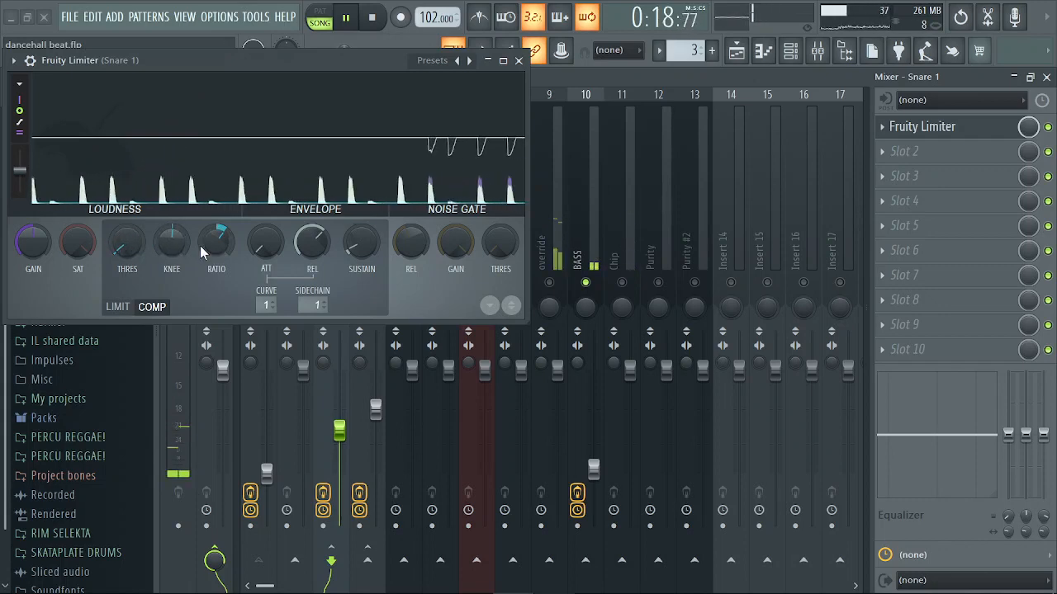
left_click_drag(211, 245, 211, 240)
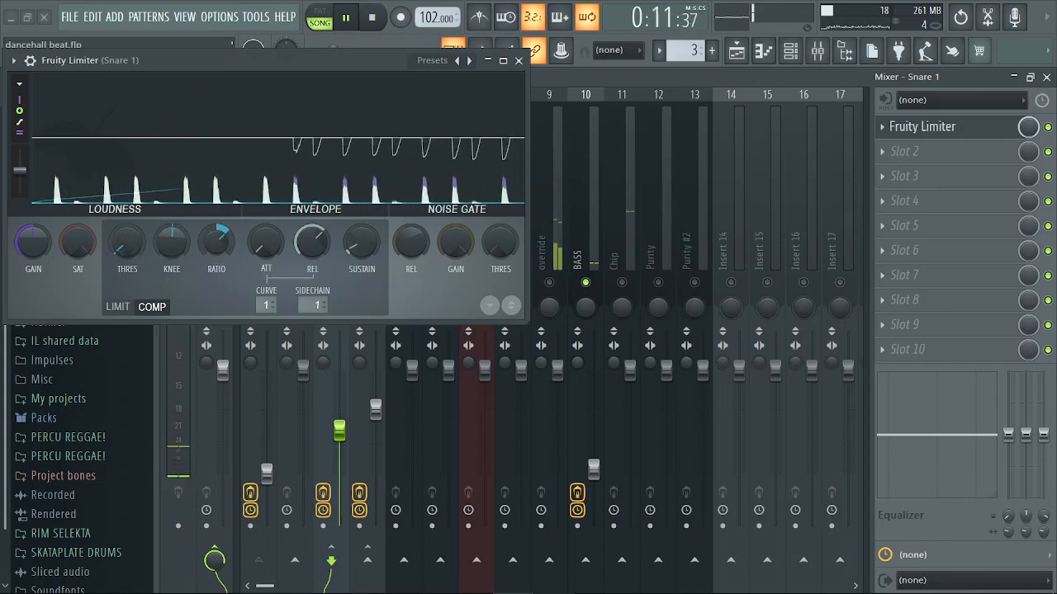
left_click(519, 61)
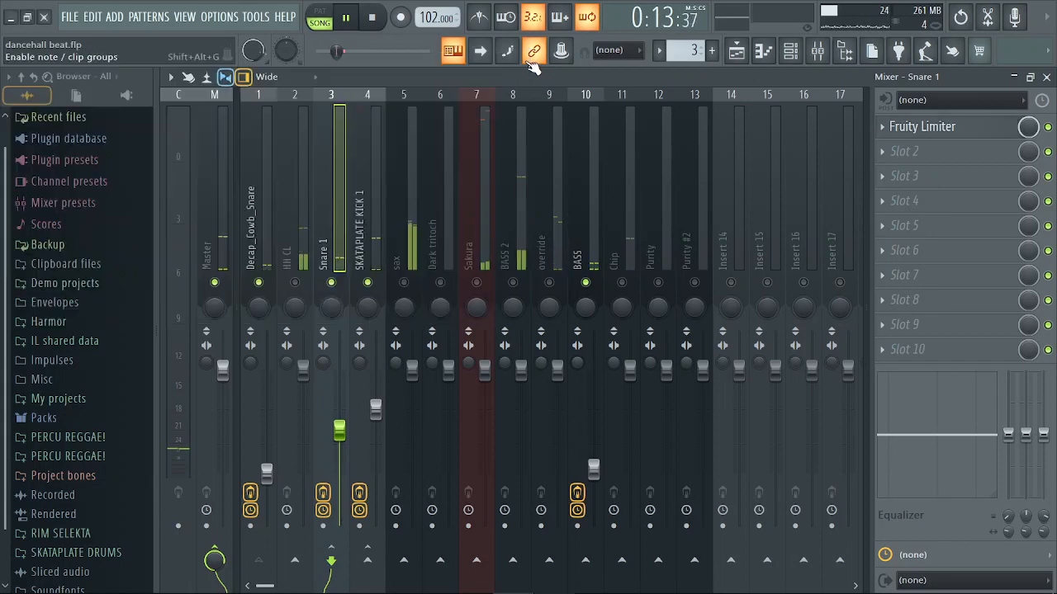
Lower the Decap_Cowb_Snare volume to 29% (-19.9 dB), then select the Snare 1 track and stop playback
left_click_drag(266, 471, 266, 477)
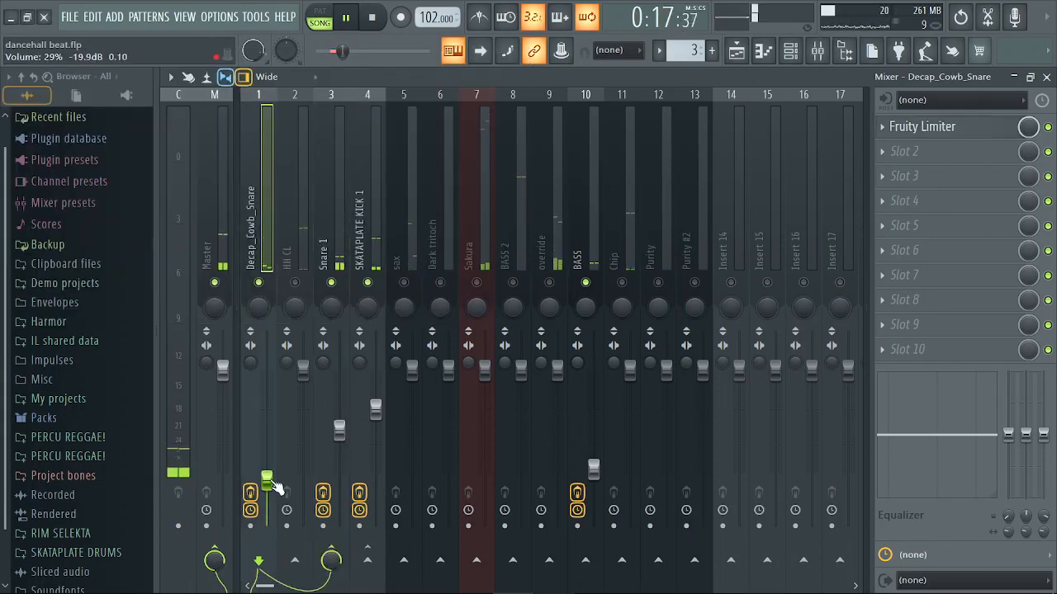
left_click(339, 254)
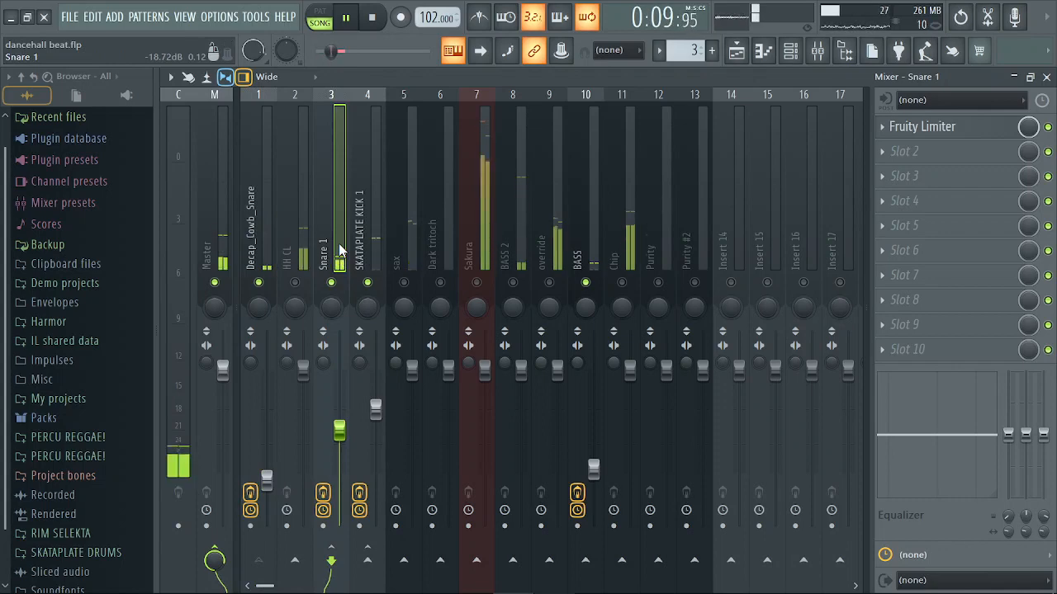
key("space")
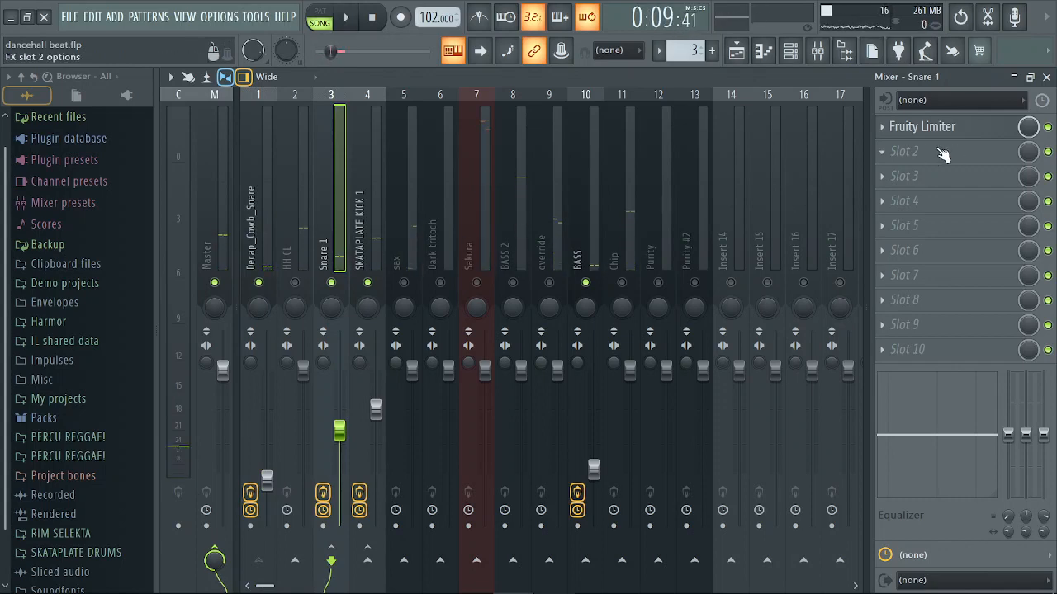
Load a second Fruity Limiter into Slot 2 of Snare 1, switch it to compressor mode and start playback
left_click(942, 156)
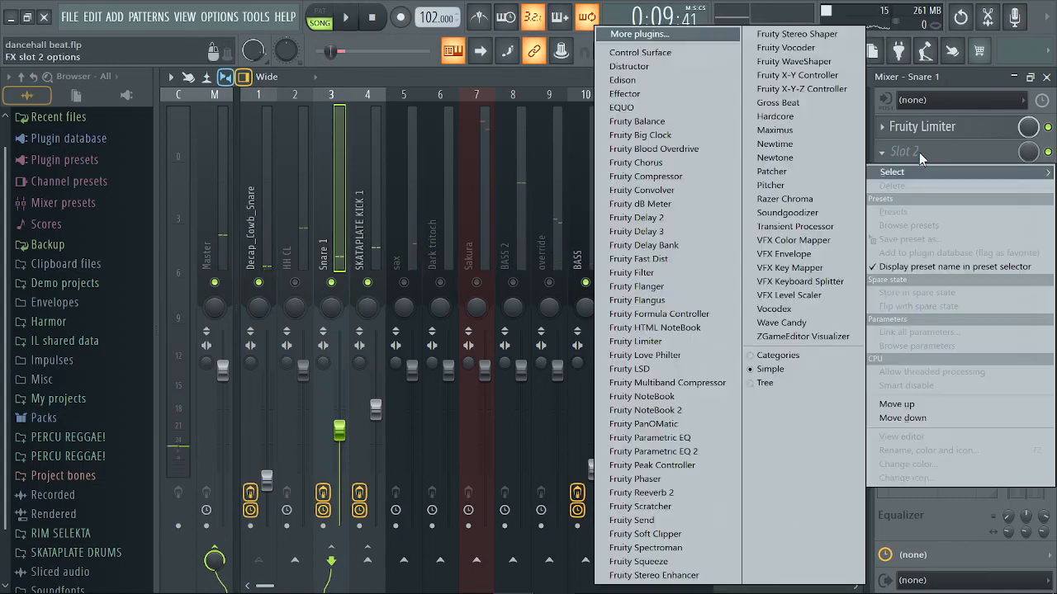
left_click(656, 338)
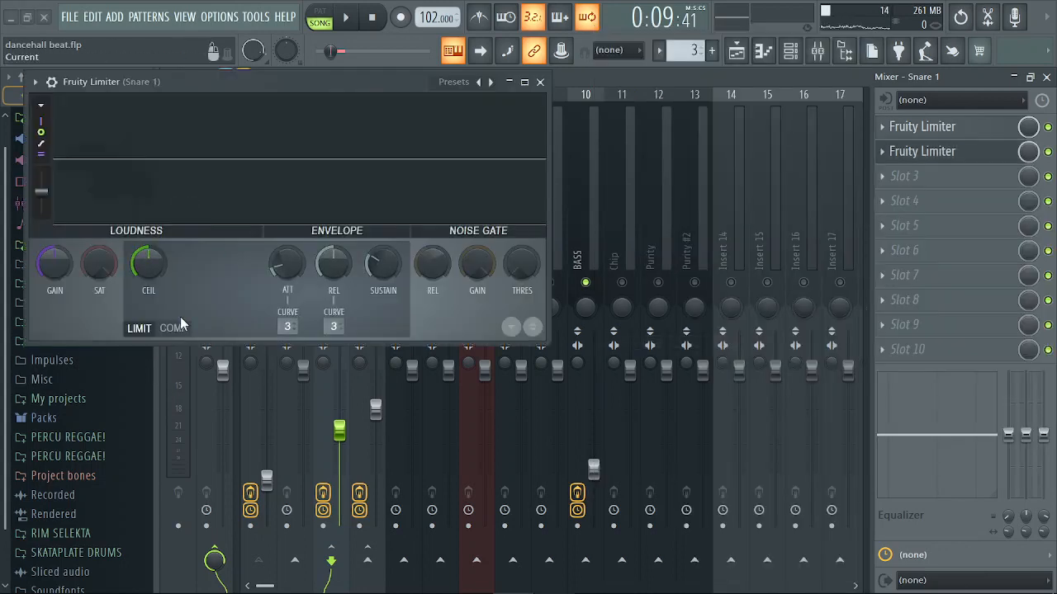
left_click(177, 328)
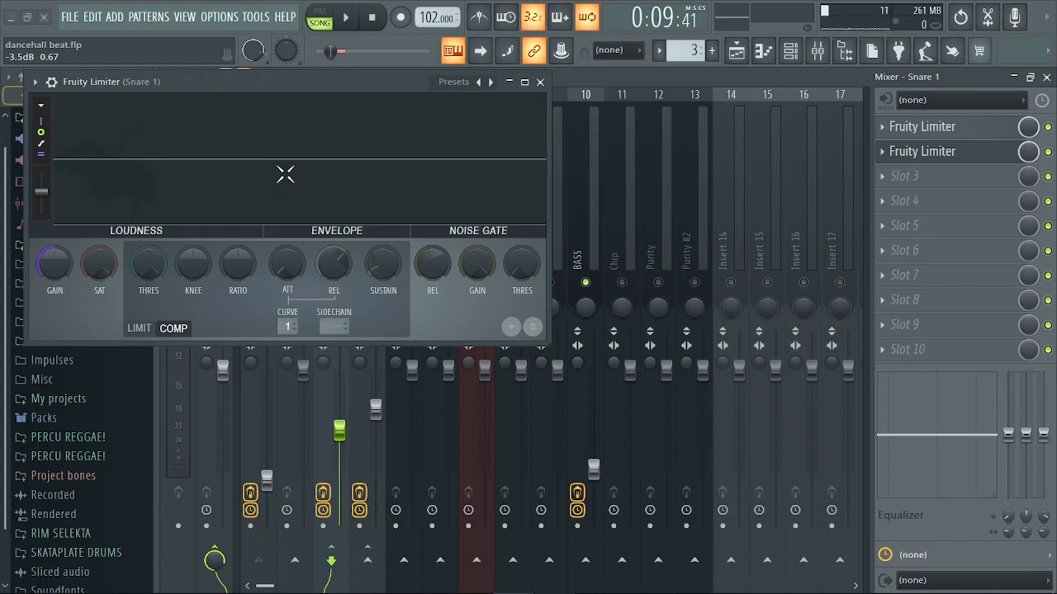
key("space")
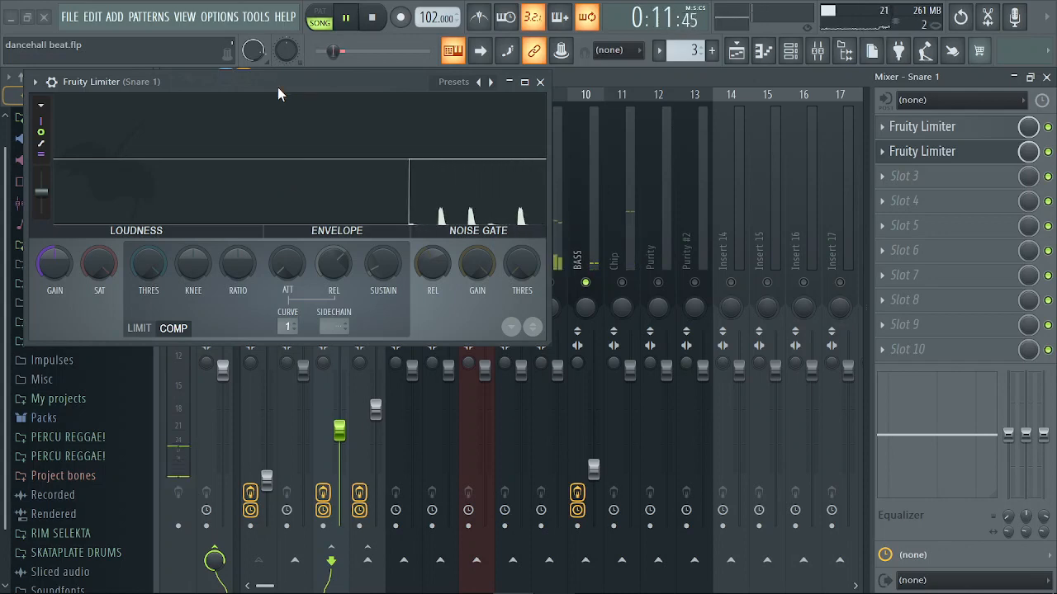
During playback, lower the second Snare 1 compressor's threshold and raise its ratio, then close the plugin and audition the result
key("space")
key("space")
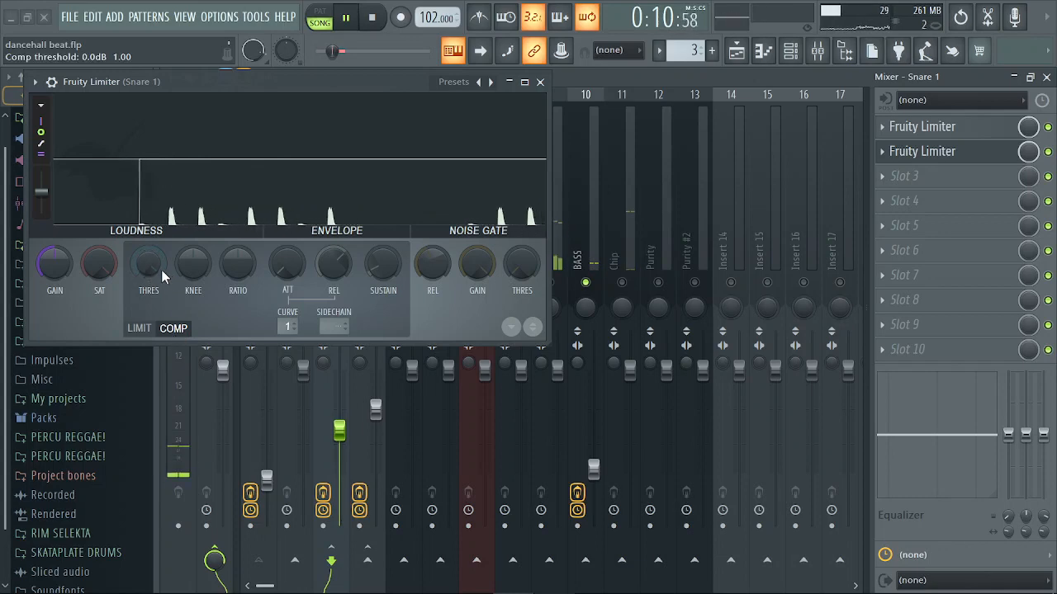
left_click_drag(148, 265, 149, 307)
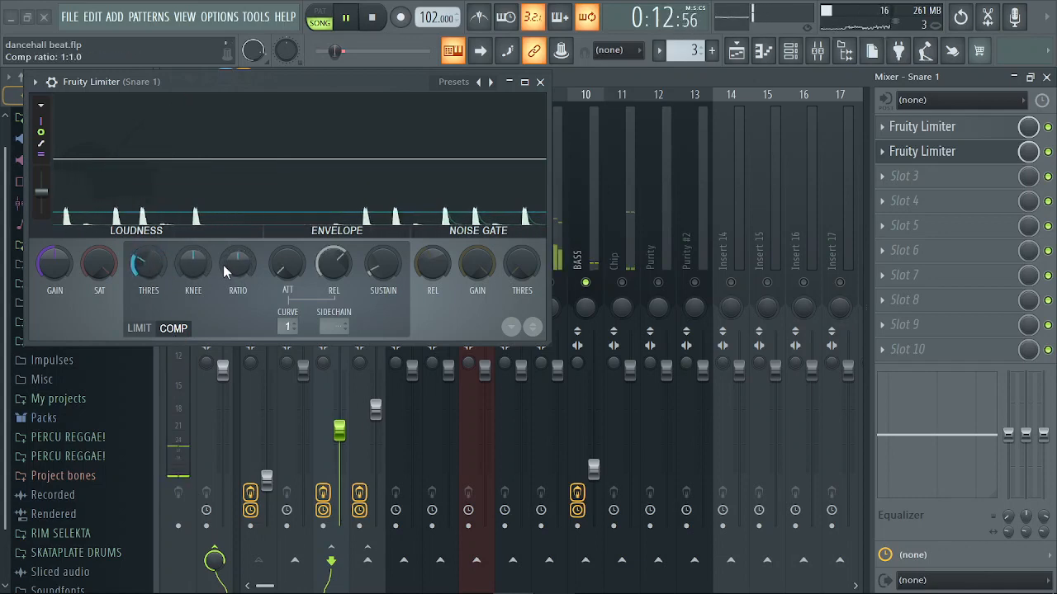
left_click_drag(238, 265, 238, 248)
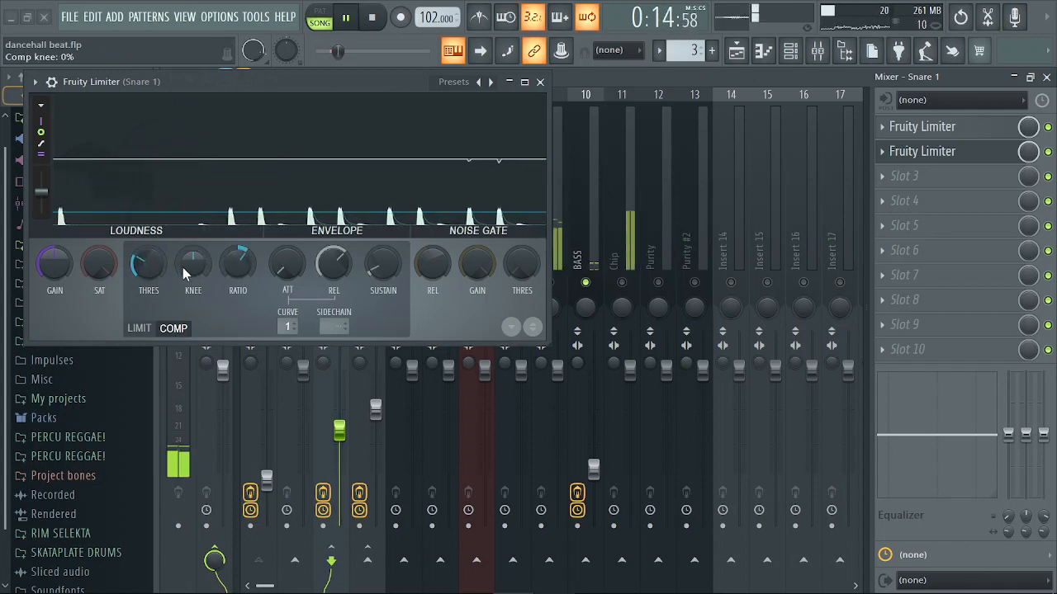
left_click_drag(149, 264, 149, 273)
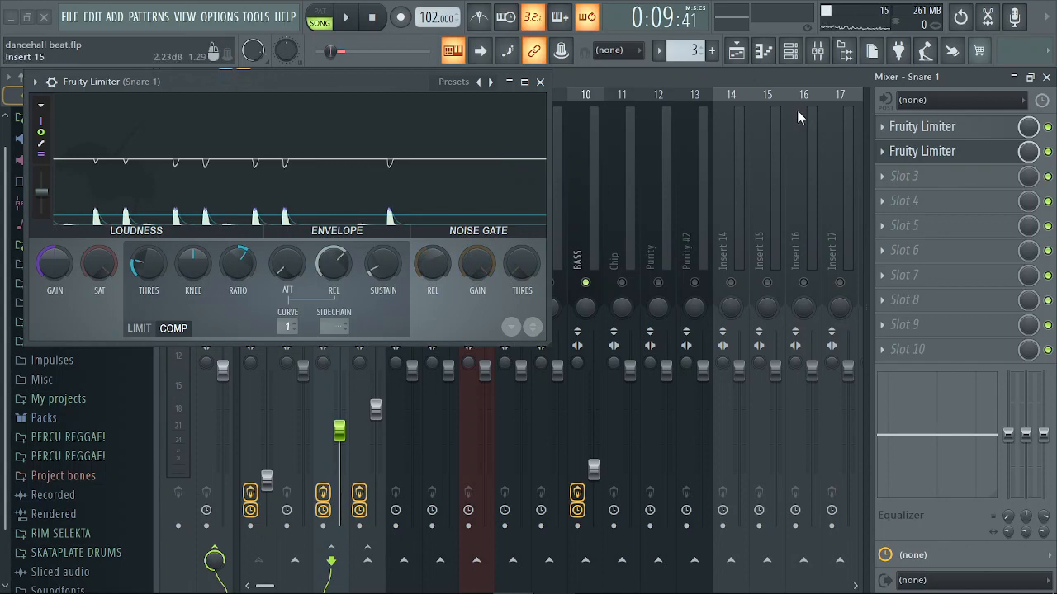
left_click(541, 81)
key("space")
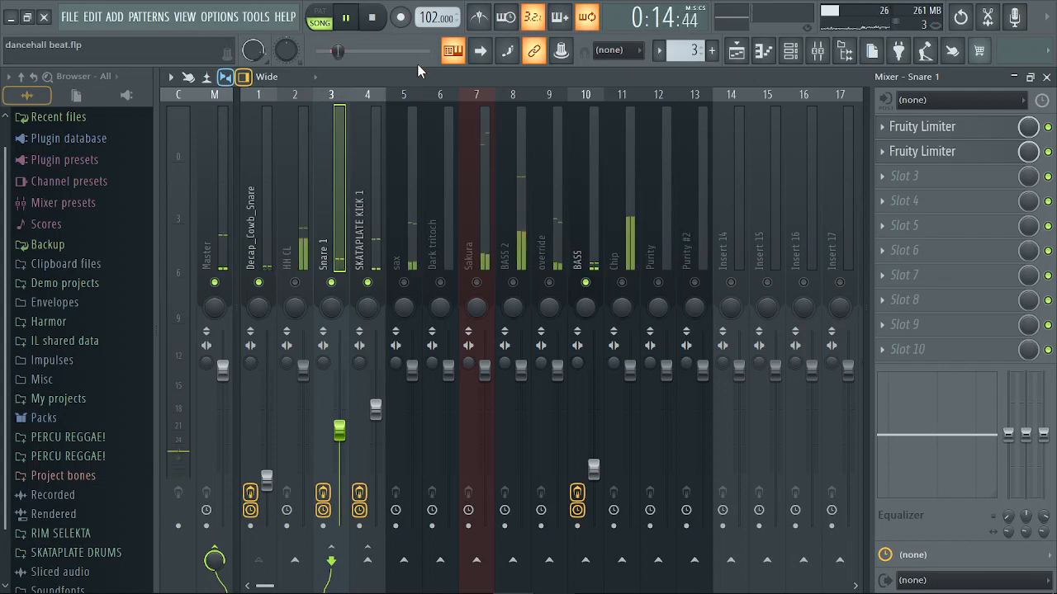
key("space")
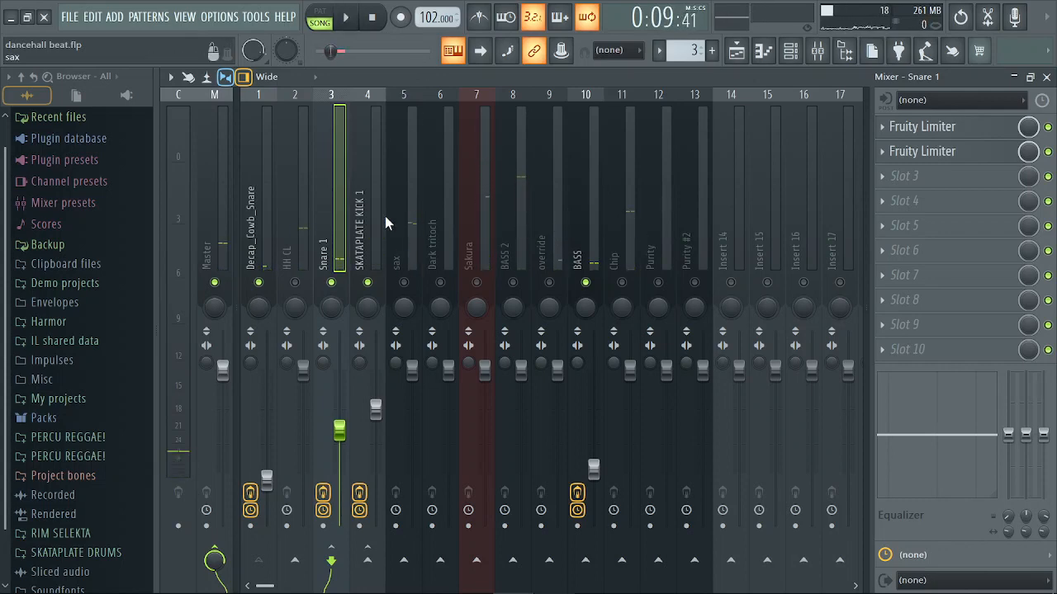
Unmute the HH CL track, lower its volume to about 23% (-22.7 dB) and fine-tune it slightly lower during playback
left_click(306, 230)
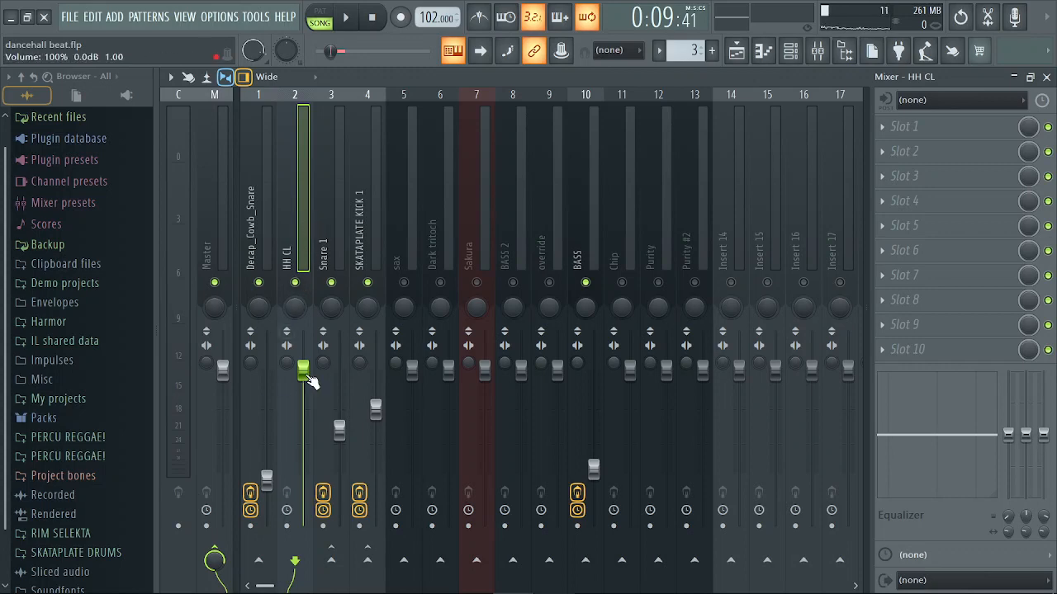
left_click_drag(303, 370, 303, 487)
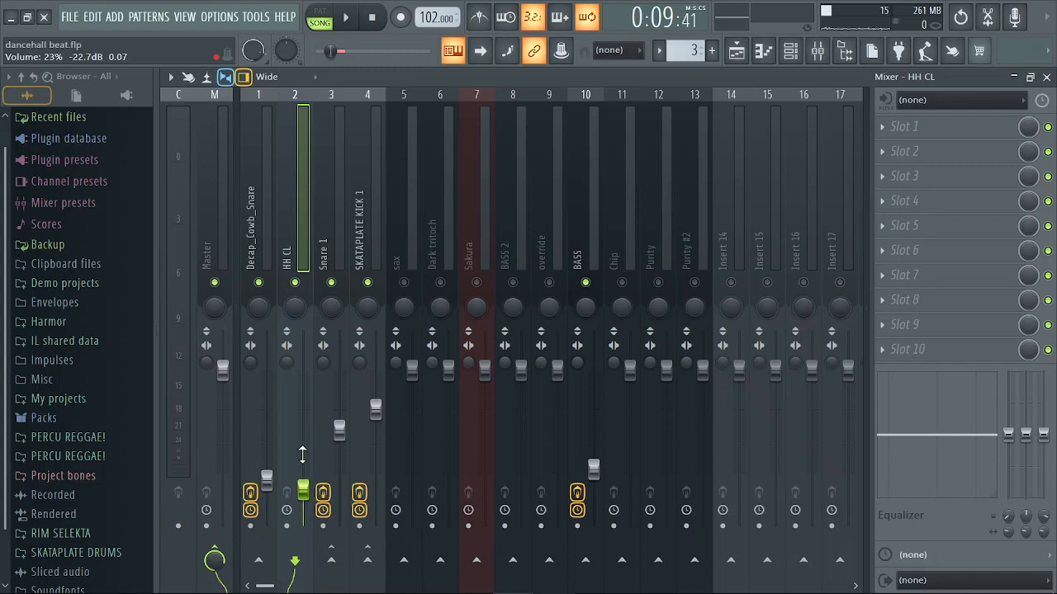
key("space")
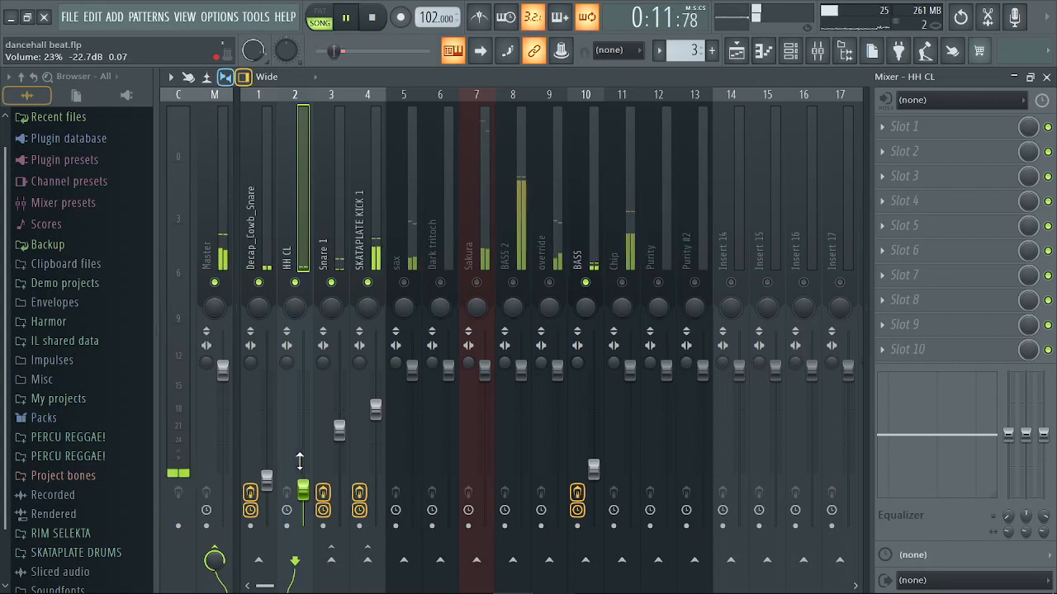
mouse_move(305, 494)
left_mouse_down()
mouse_move(304, 457)
mouse_move(304, 495)
left_mouse_up()
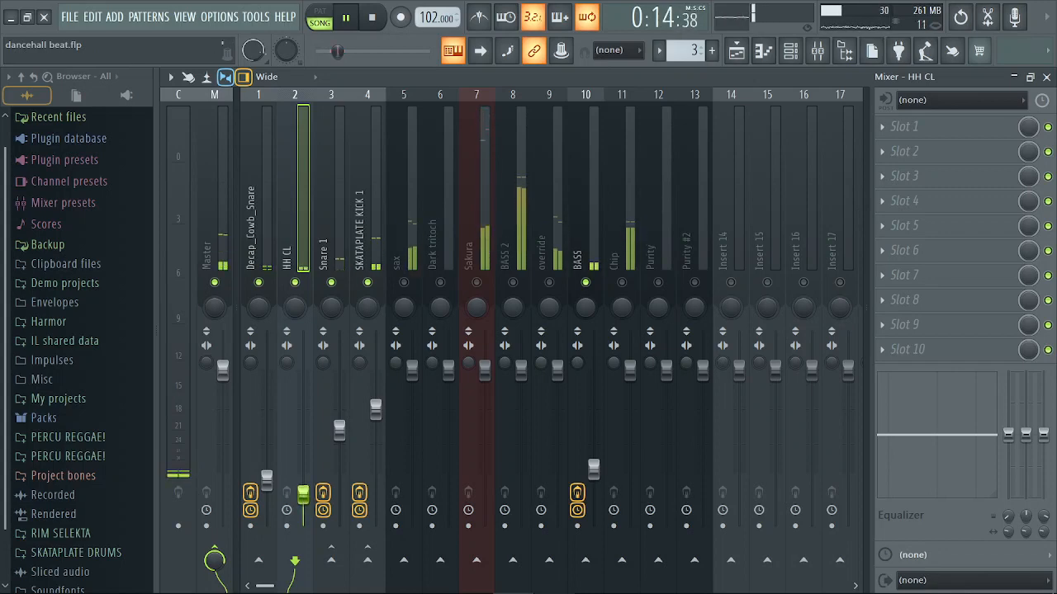
mouse_move(304, 496)
left_mouse_down()
mouse_move(303, 351)
mouse_move(304, 493)
left_mouse_up()
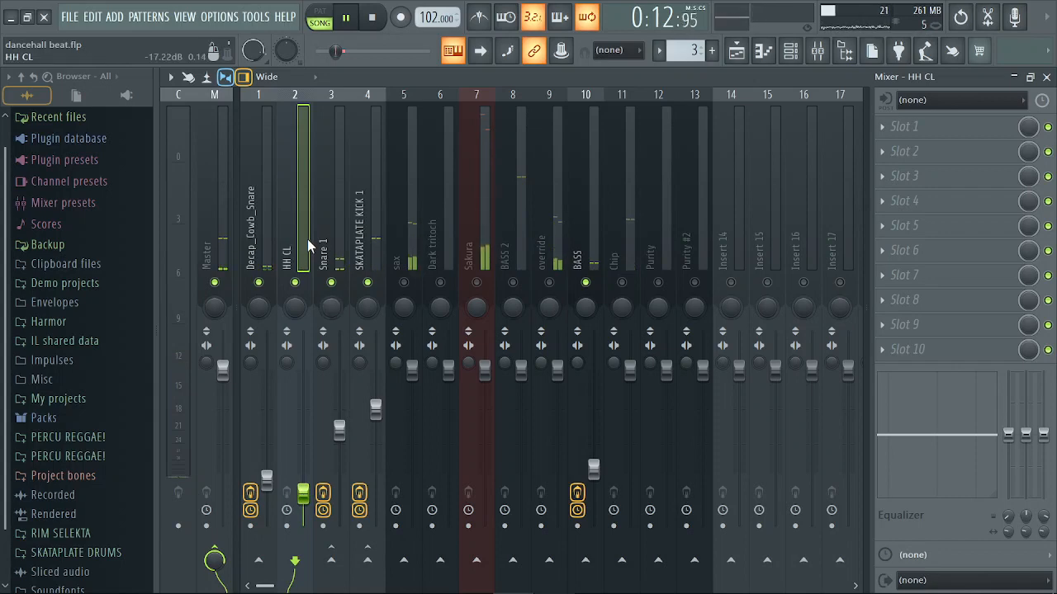
key("space")
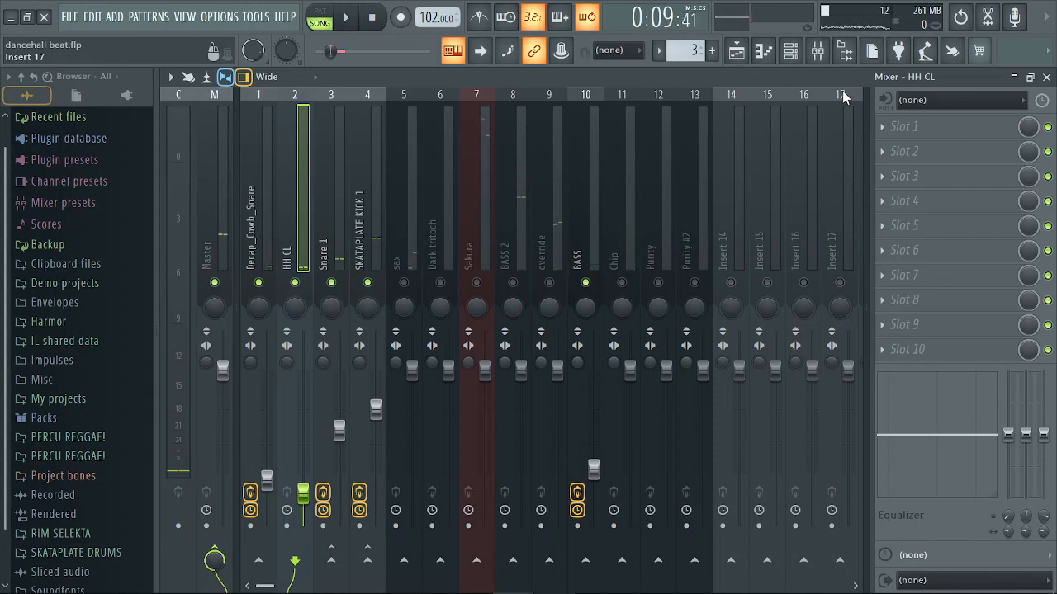
Load Fruity Parametric EQ 2 into Slot 1 of the HH CL track, keeping its editor at normal size
left_click(899, 133)
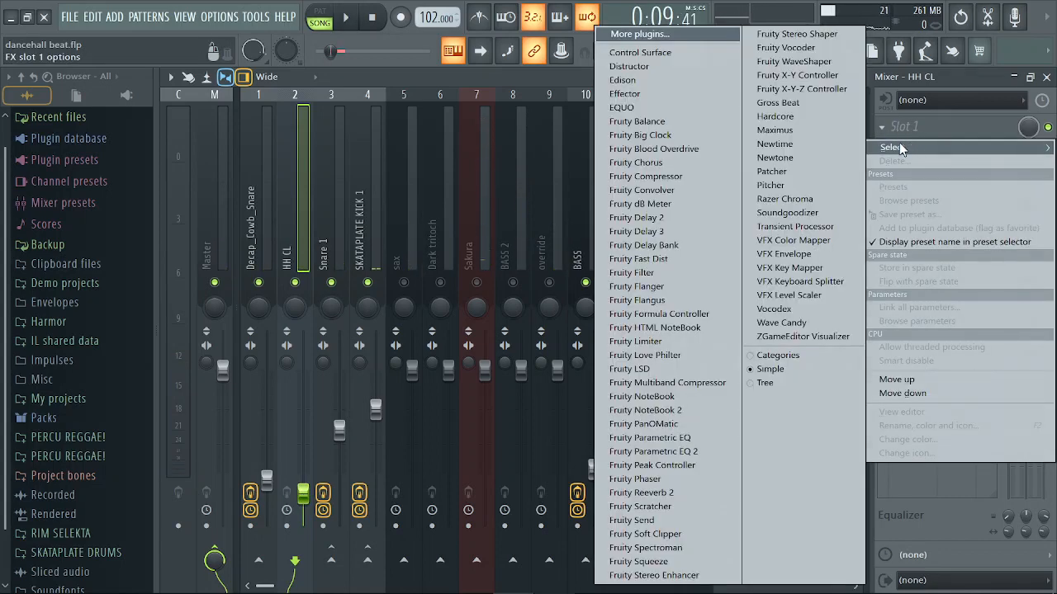
left_click(707, 452)
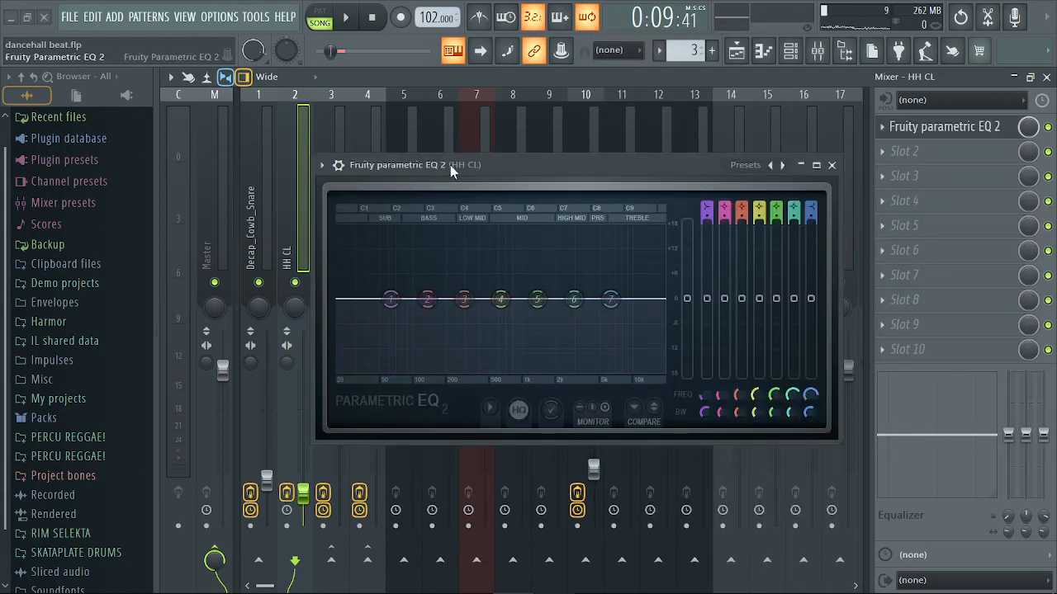
double_click(513, 173)
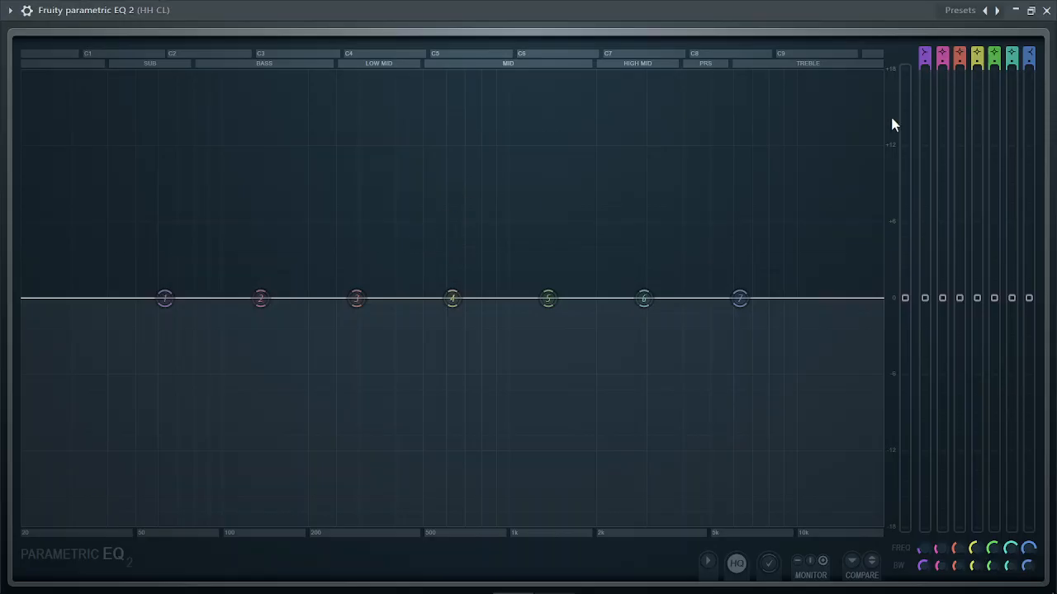
left_click(1032, 11)
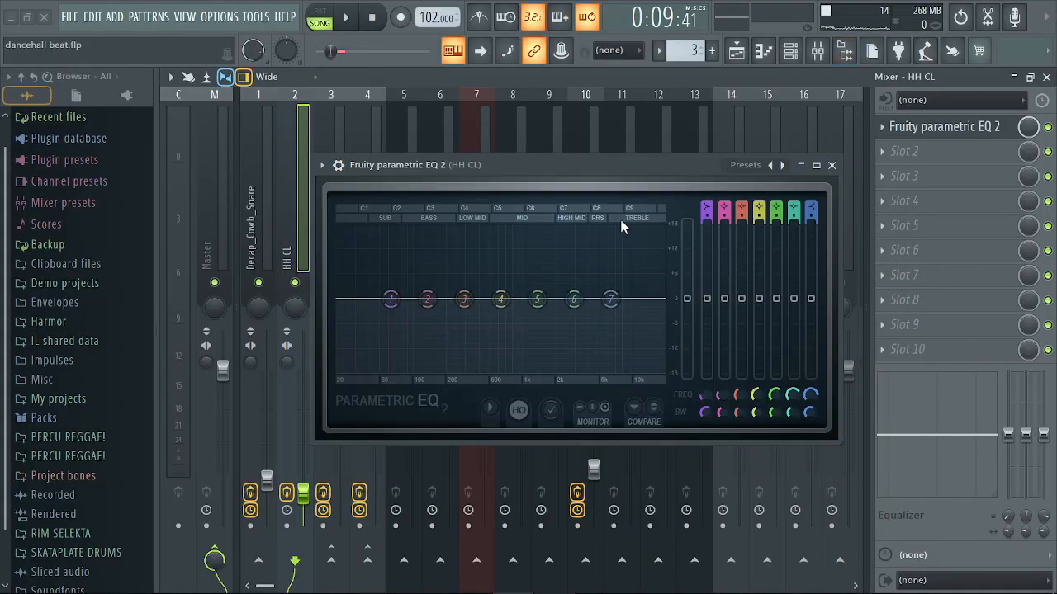
Set band 1 of the HH CL equalizer to Steep 8 and cut everything below about 4570 Hz, then start playback
right_click(393, 301)
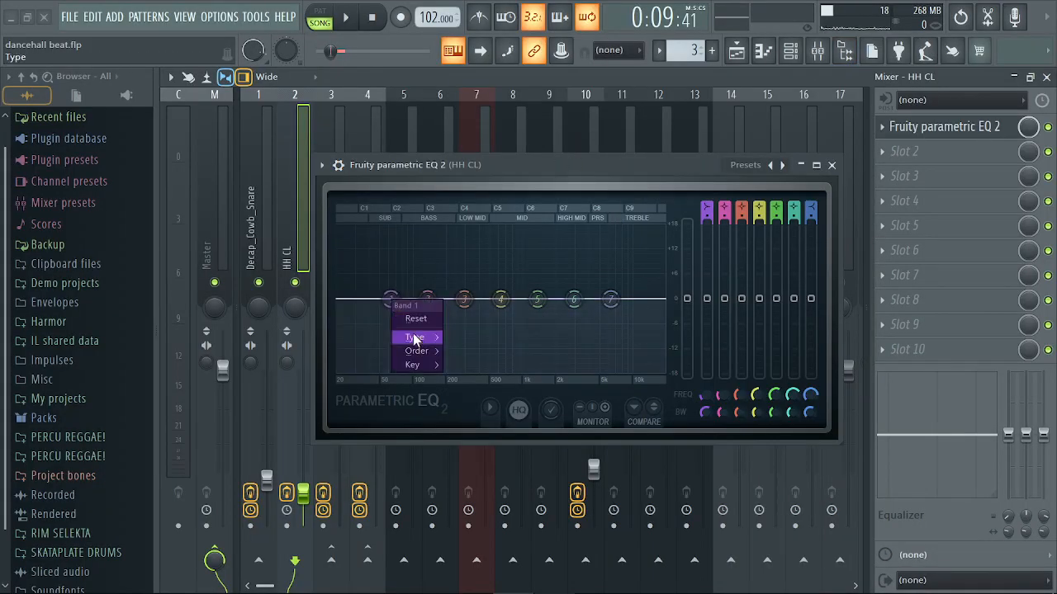
mouse_move(423, 350)
left_click(463, 351)
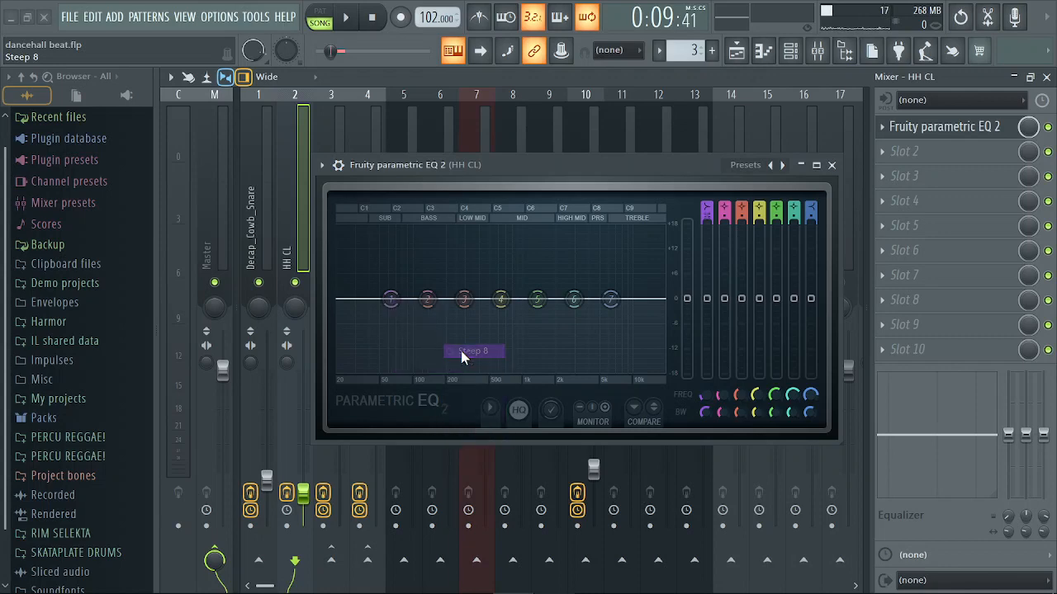
left_click_drag(393, 302, 601, 382)
key("space")
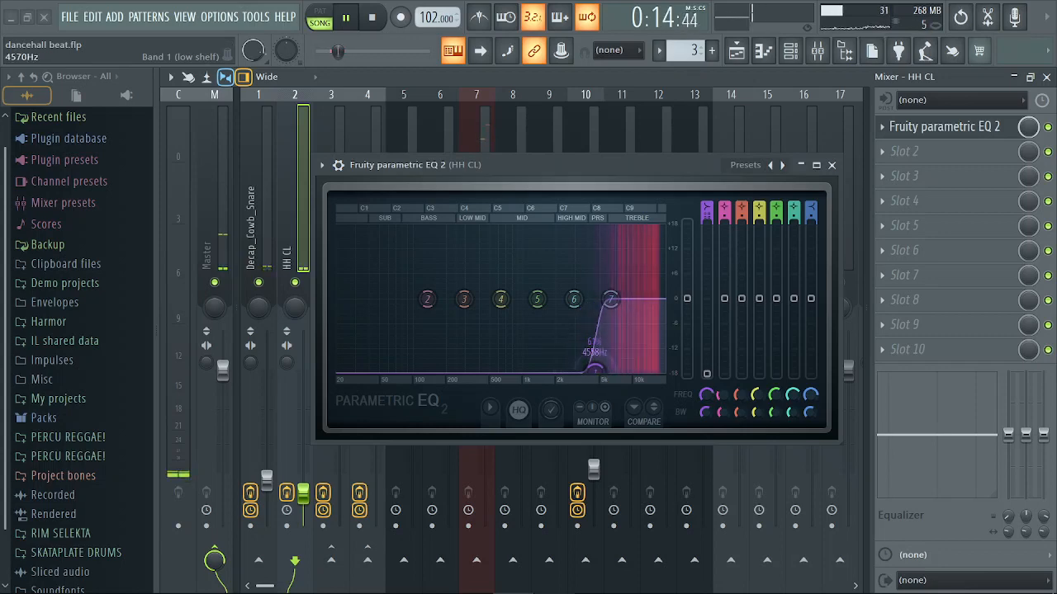
Try the Low pass type on band 1 of the HH CL equalizer and undo it
right_click(594, 372)
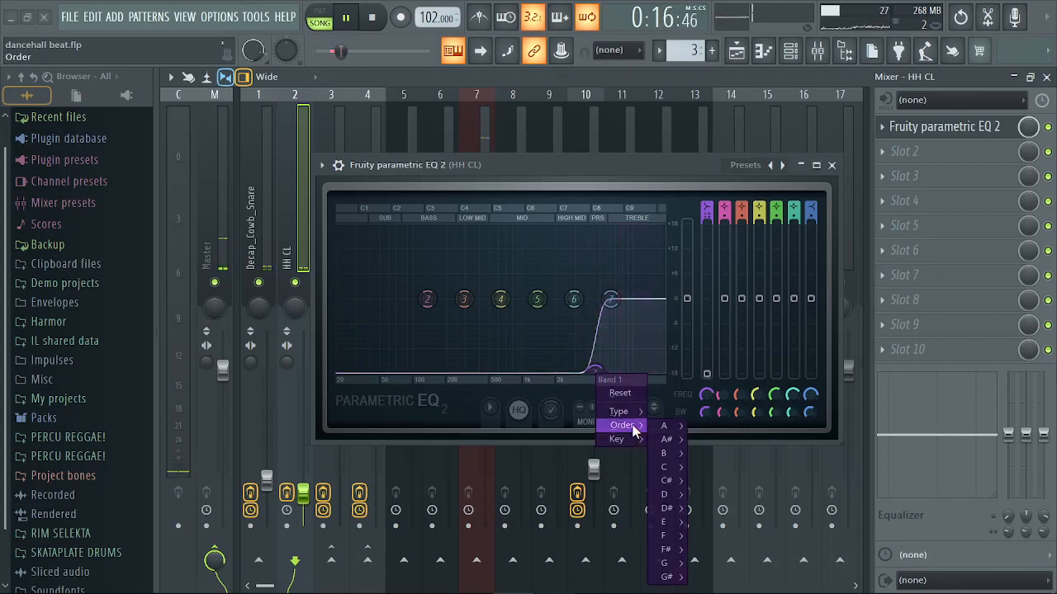
mouse_move(635, 420)
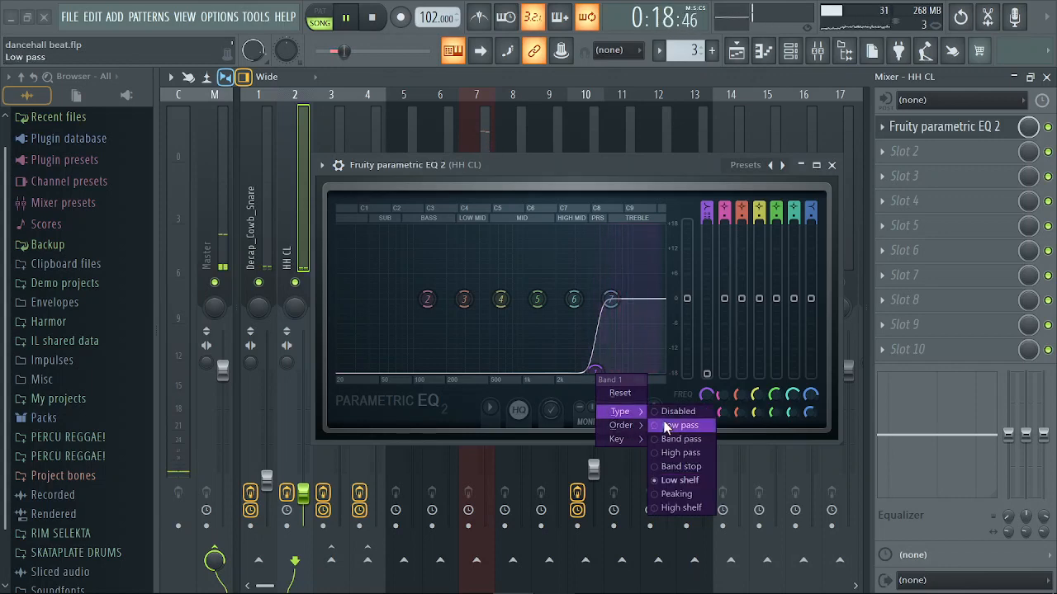
left_click(673, 425)
key("ctrl+z")
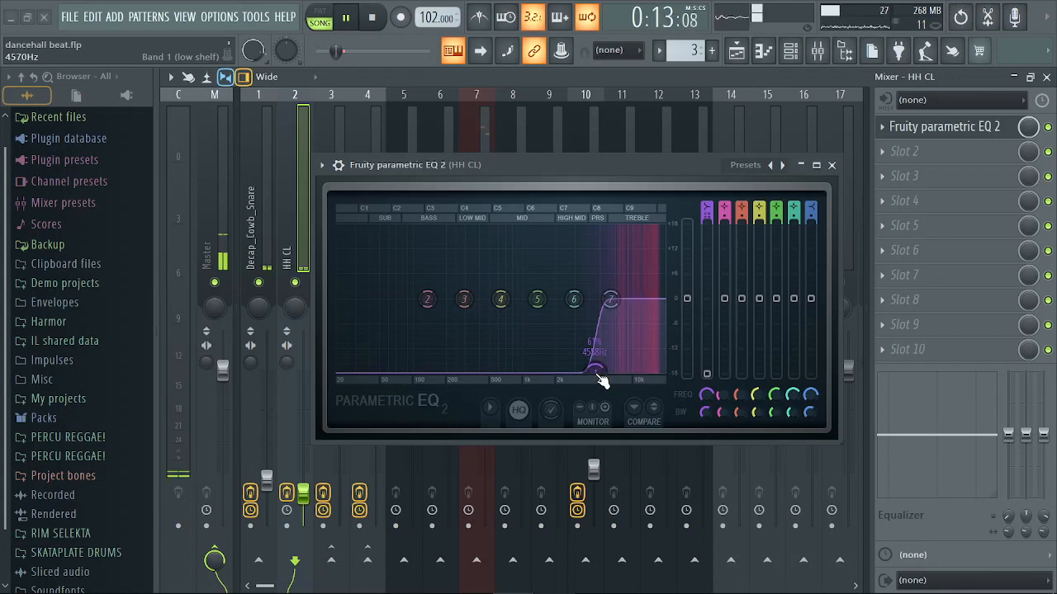
Change band 1 of the HH CL equalizer to High pass, then close the plugin and stop playback
right_click(595, 373)
mouse_move(632, 411)
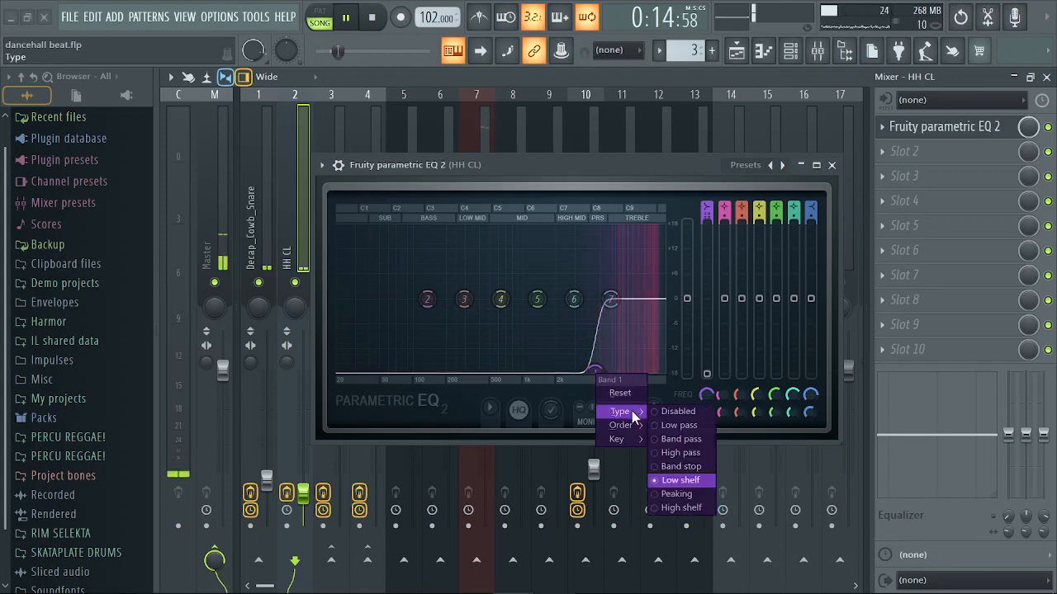
left_click(672, 453)
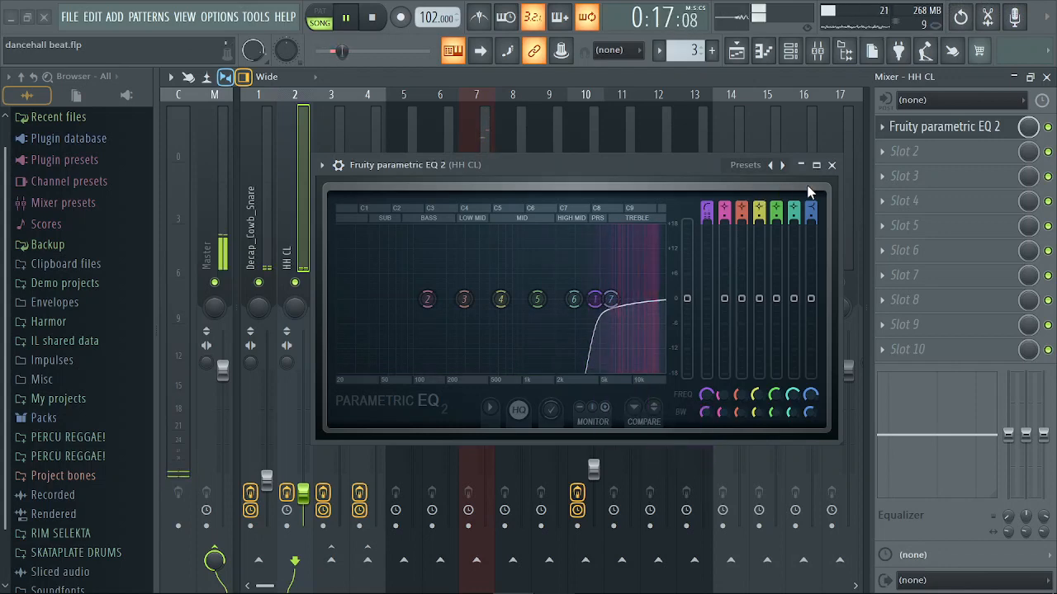
left_click(832, 166)
key("space")
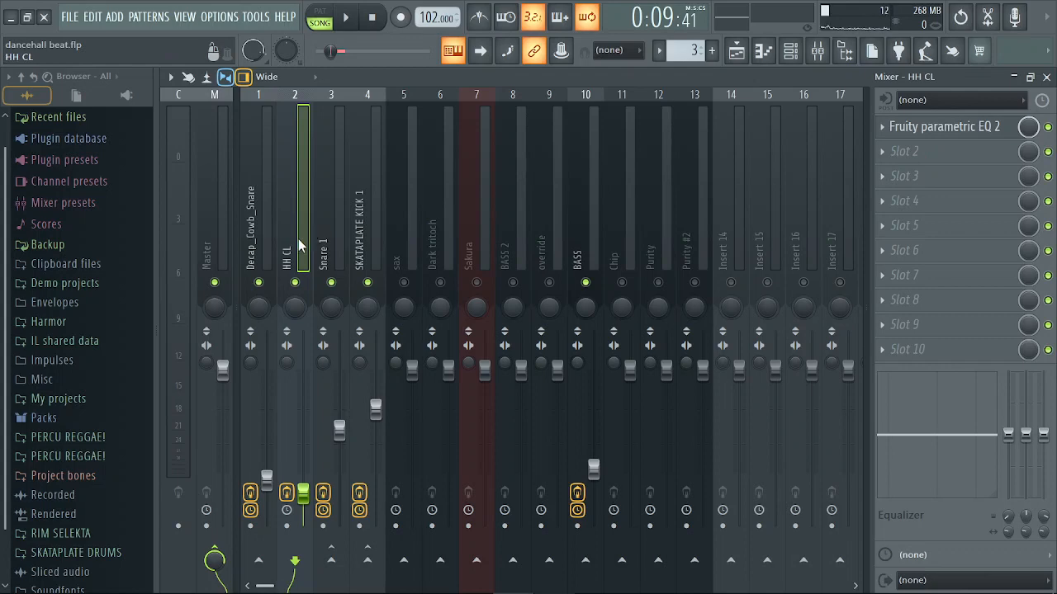
Load Fruity Parametric EQ 2 into Slot 3 of the Snare 1 track and briefly play the beat to view its spectrum
left_click(333, 249)
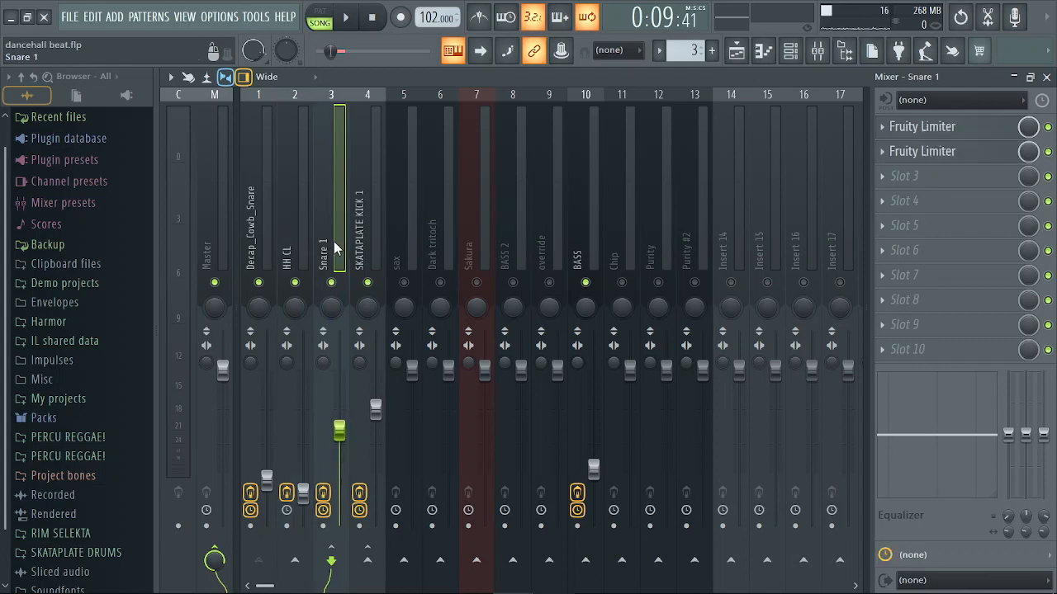
left_click(302, 239)
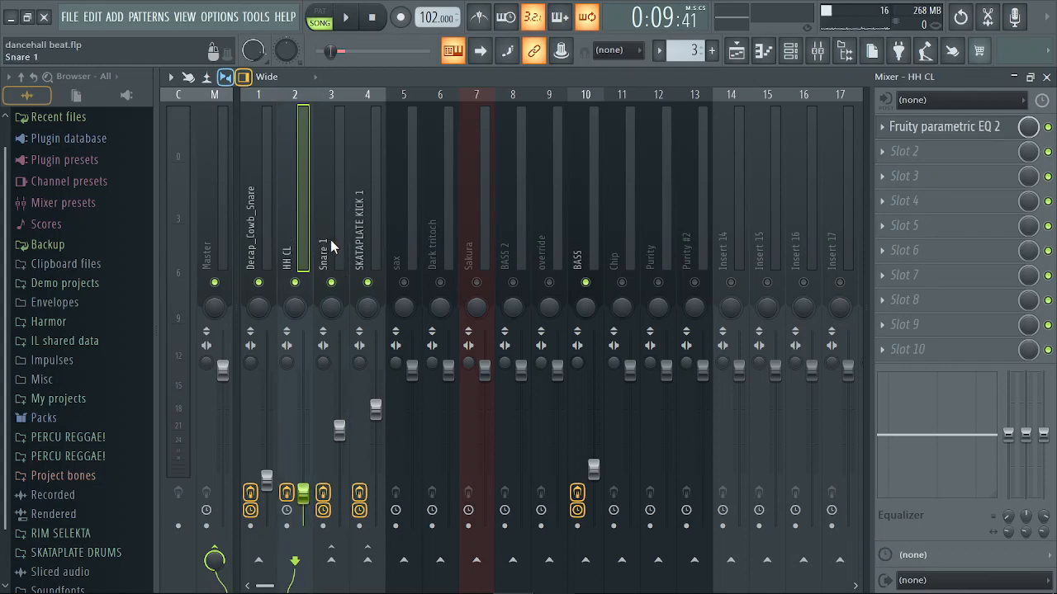
left_click(330, 244)
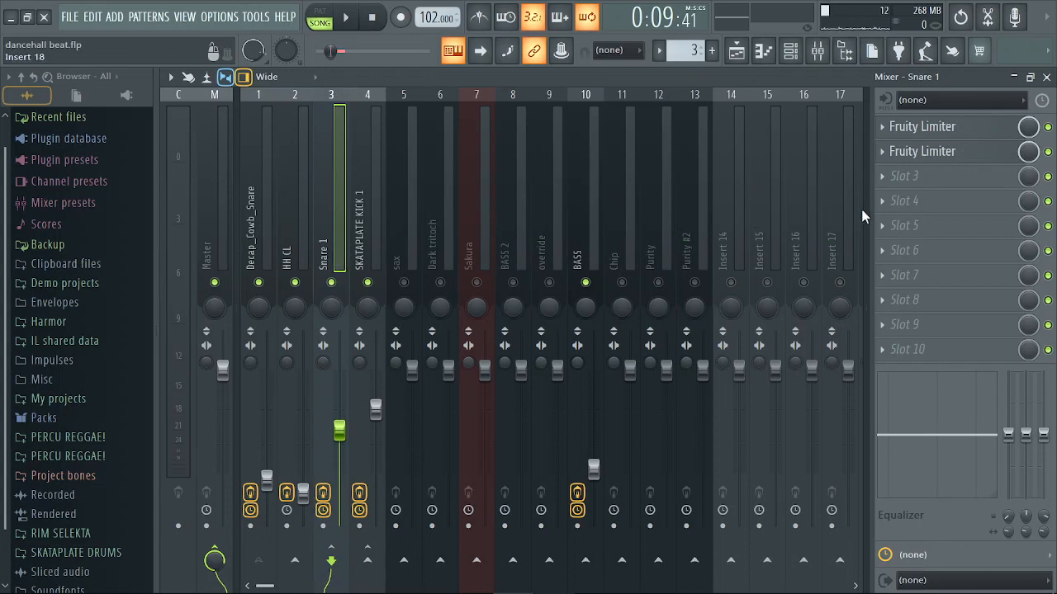
left_click(905, 183)
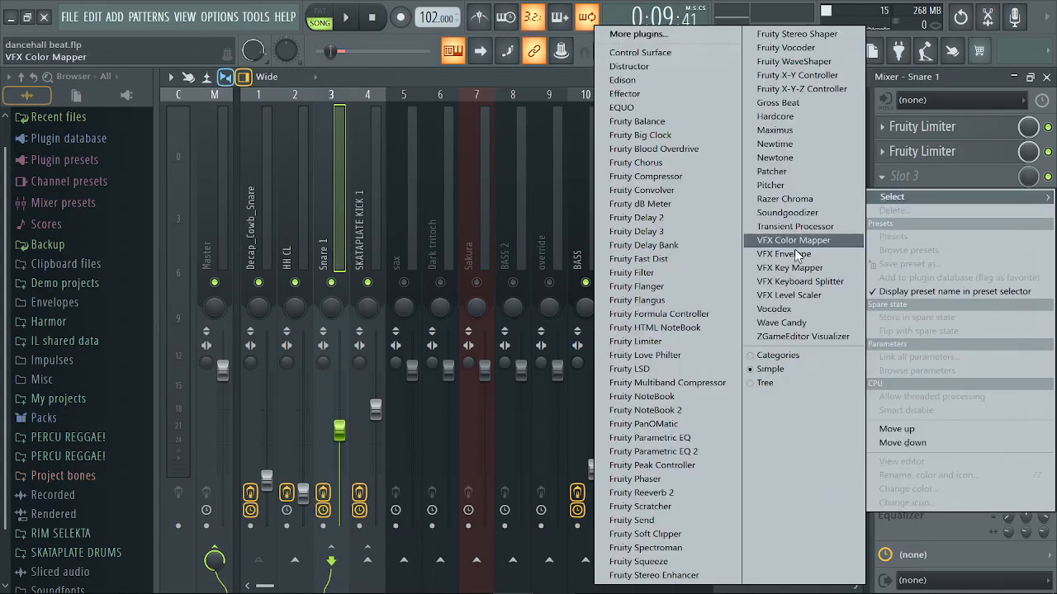
left_click(665, 459)
key("space")
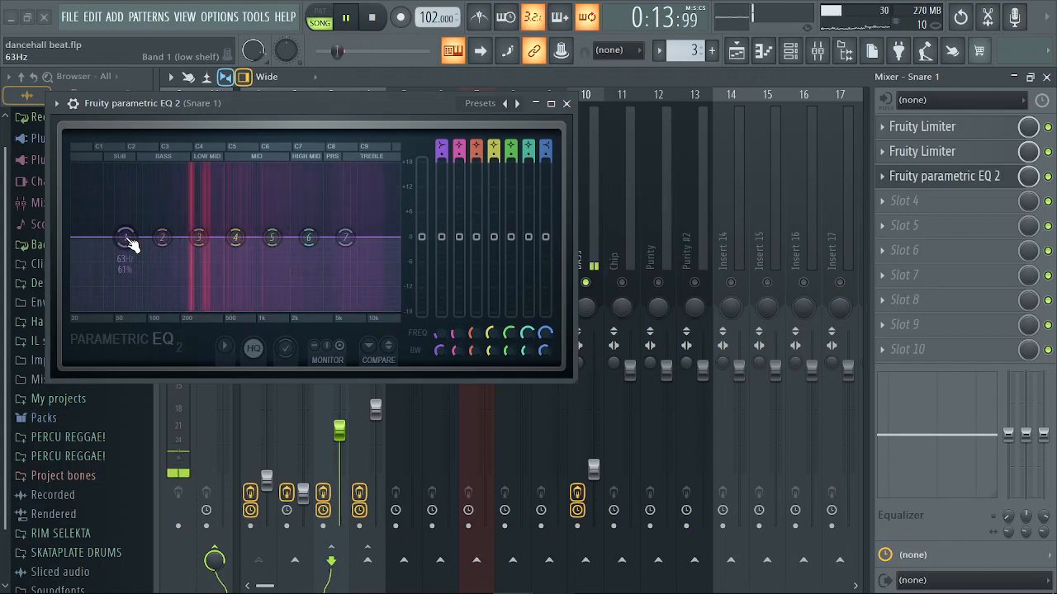
key("space")
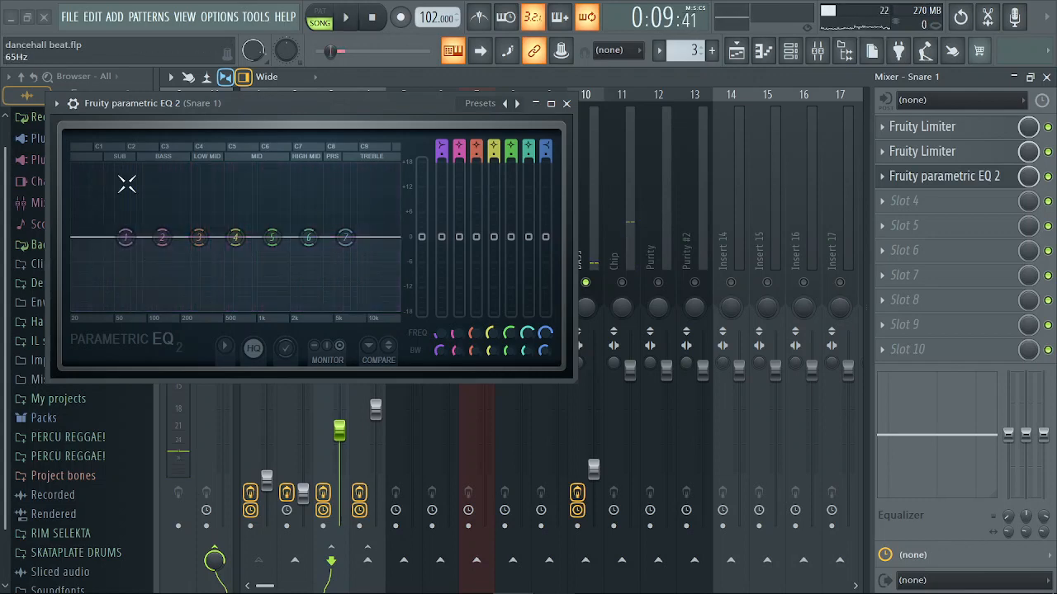
Set band 1 of the Snare 1 equalizer to a Steep 8 High pass and raise its frequency to about 199 Hz during playback
right_click(126, 241)
mouse_move(152, 274)
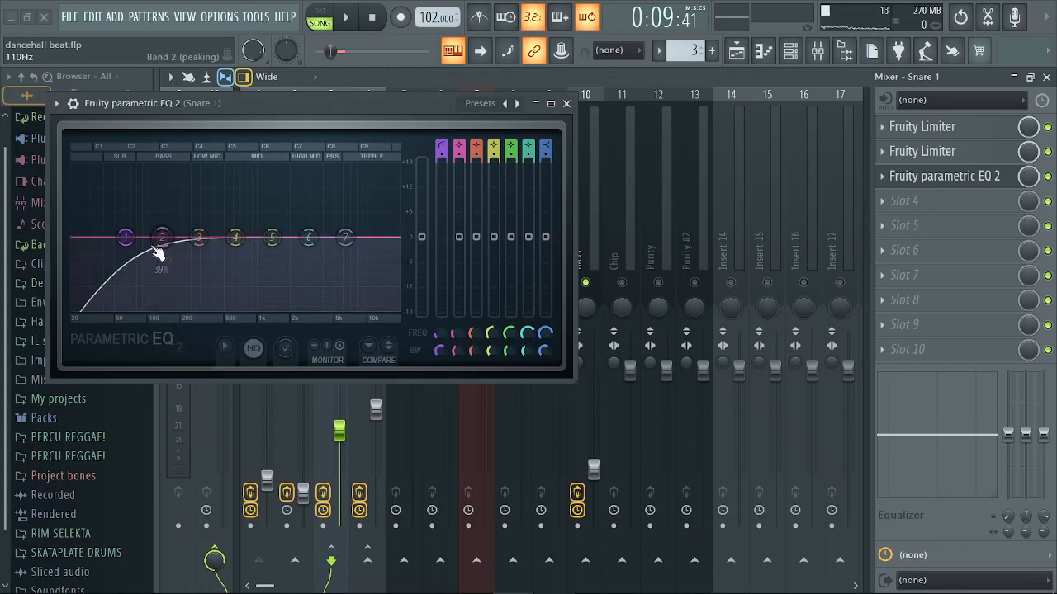
right_click(126, 237)
mouse_move(153, 275)
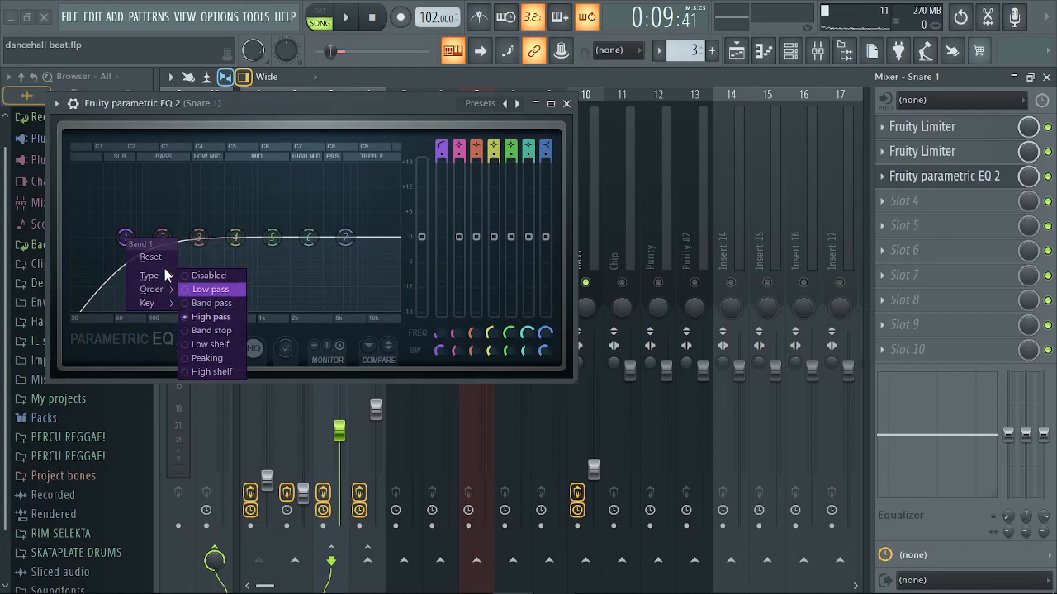
left_click(197, 291)
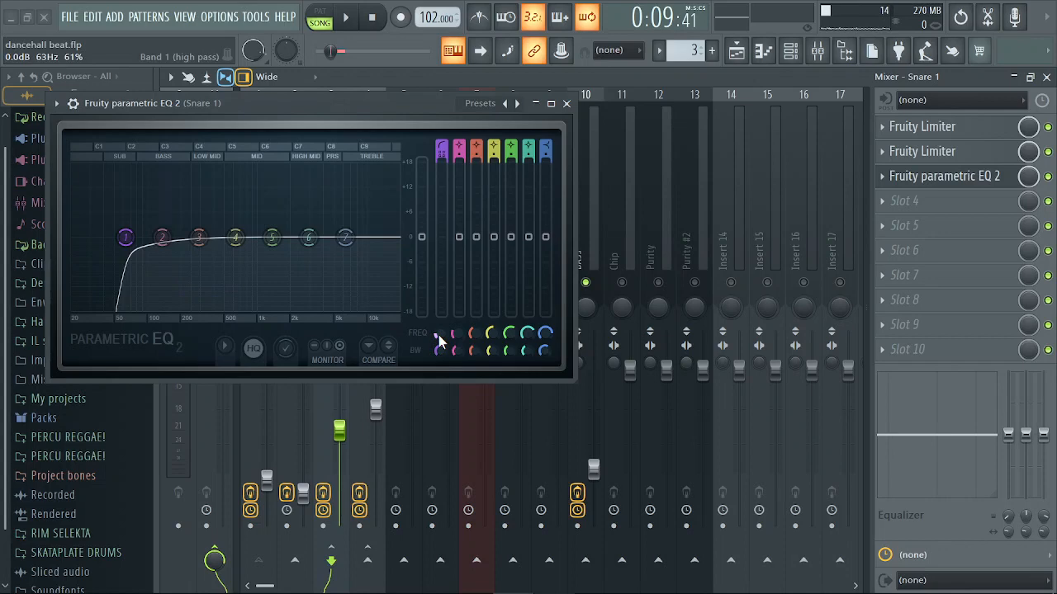
key("space")
left_click_drag(438, 335, 439, 313)
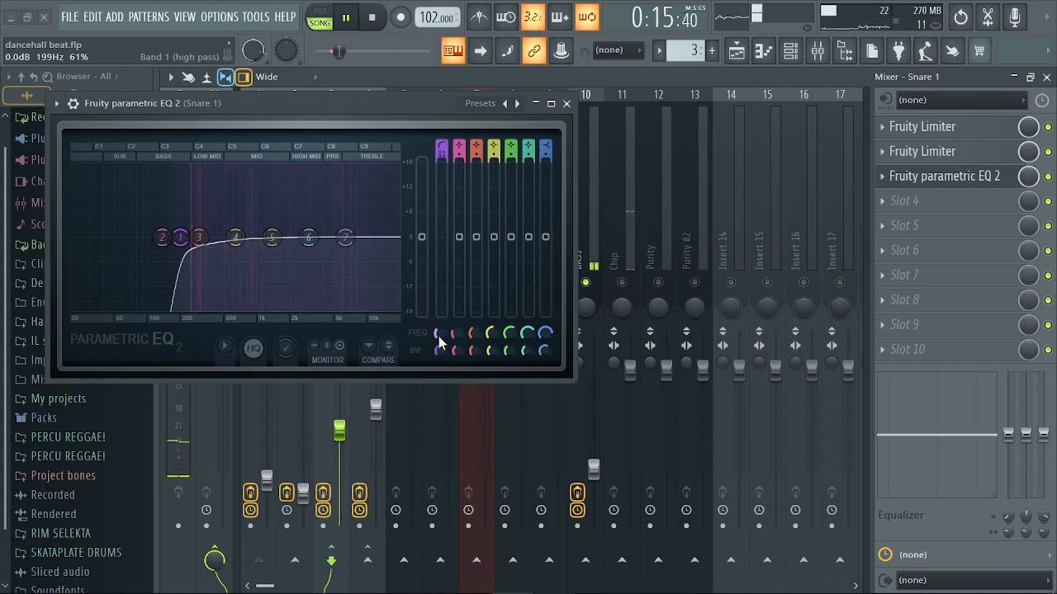
Raise band 1 of the Snare 1 equalizer to about 204 Hz, stop playback and move the plugin window off the drum tracks
left_click_drag(438, 336, 438, 337)
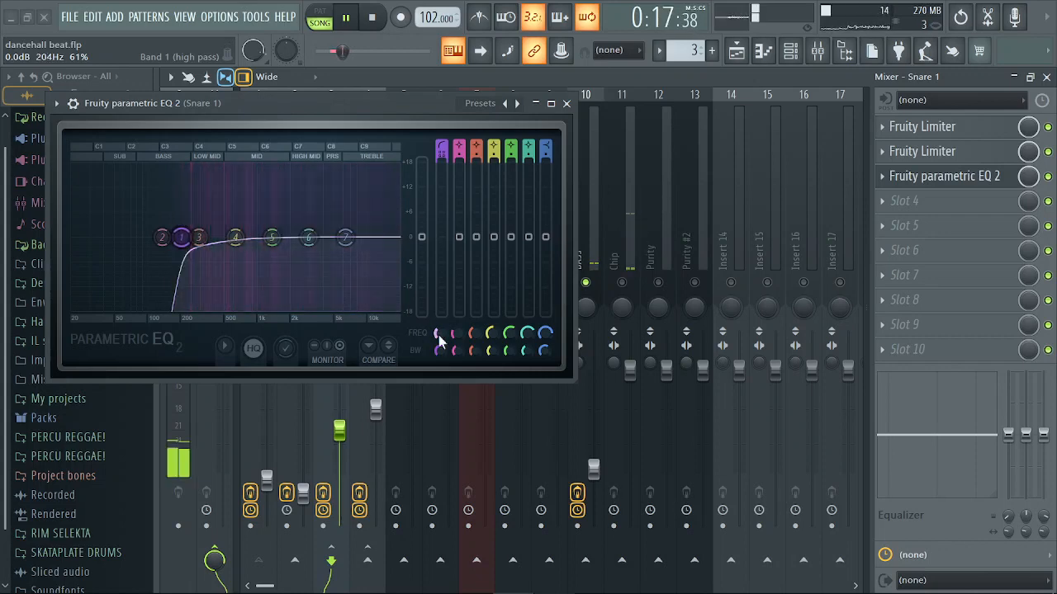
key("space")
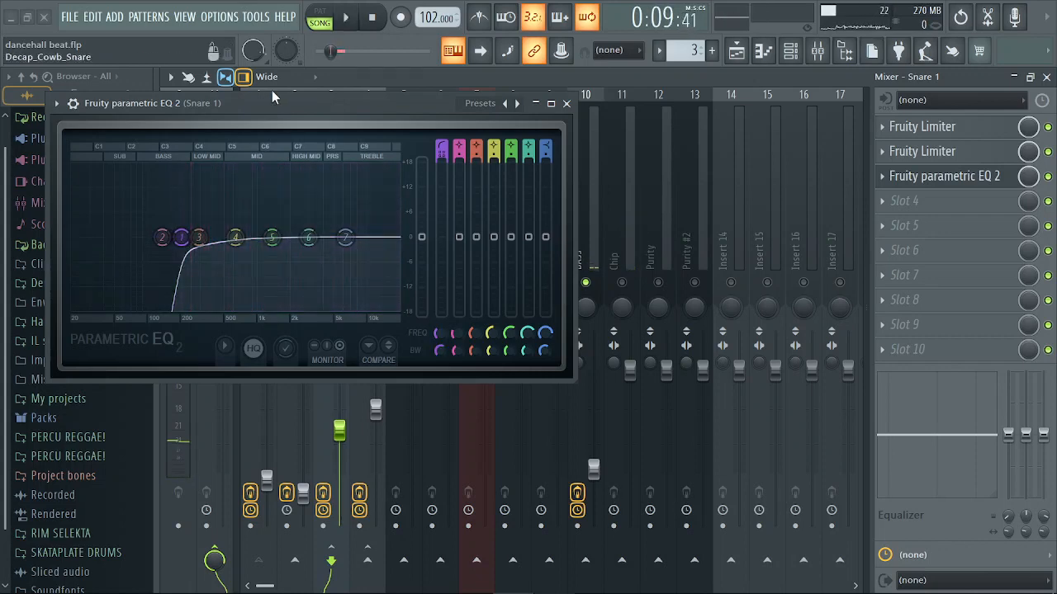
left_click_drag(265, 102, 644, 162)
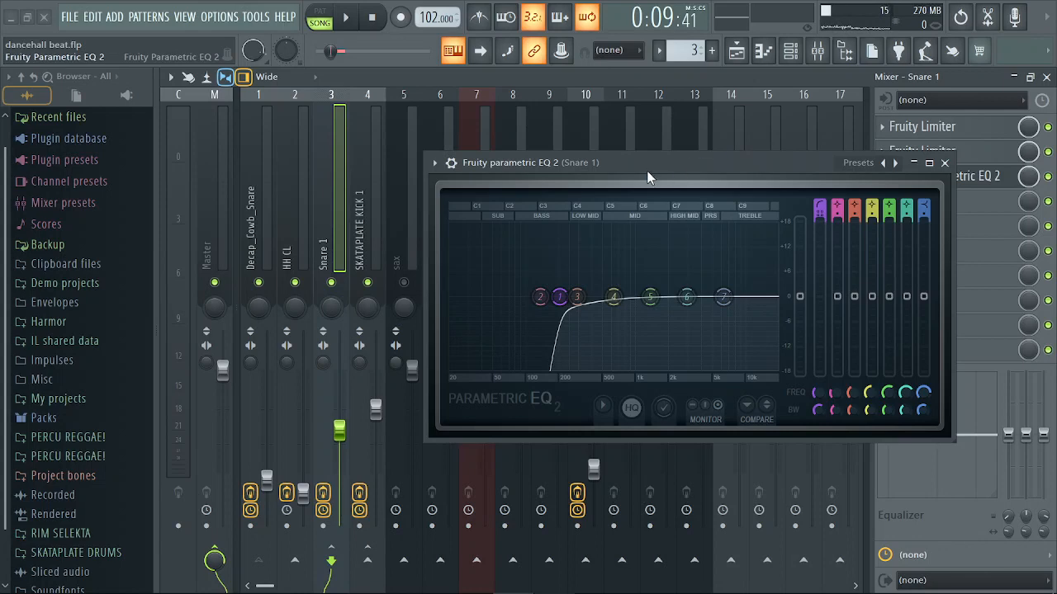
left_click_drag(653, 170, 630, 170)
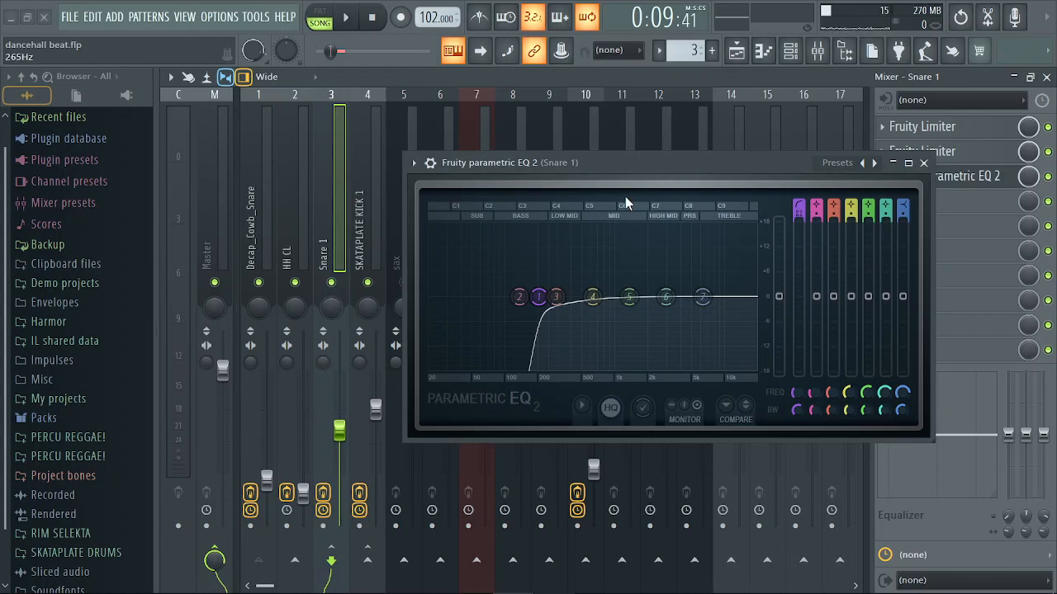
Solo the Snare 1 track and briefly play the beat to hear its filtered sound
right_click(333, 284)
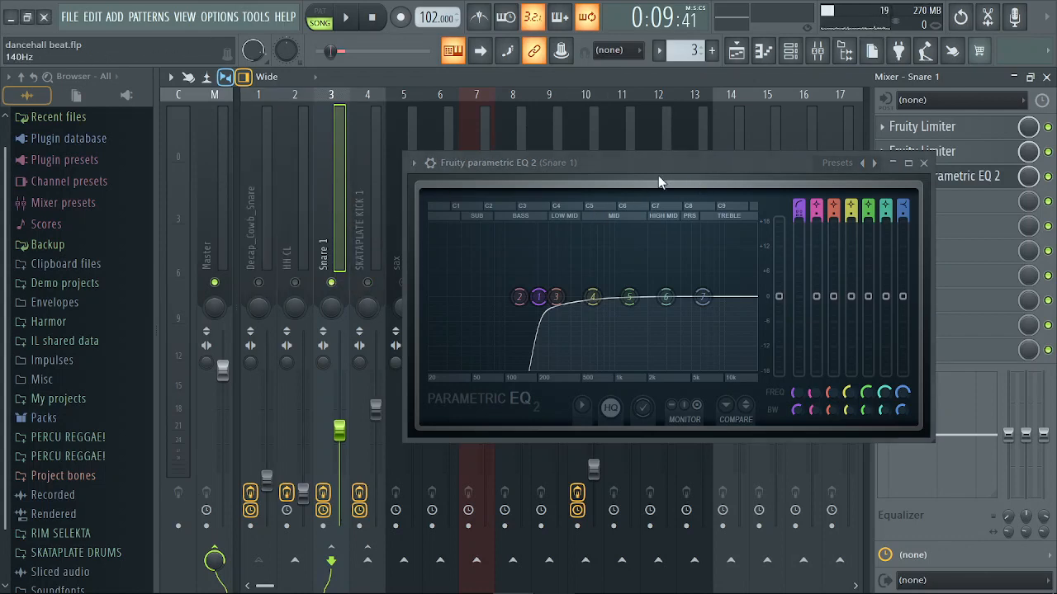
key("space")
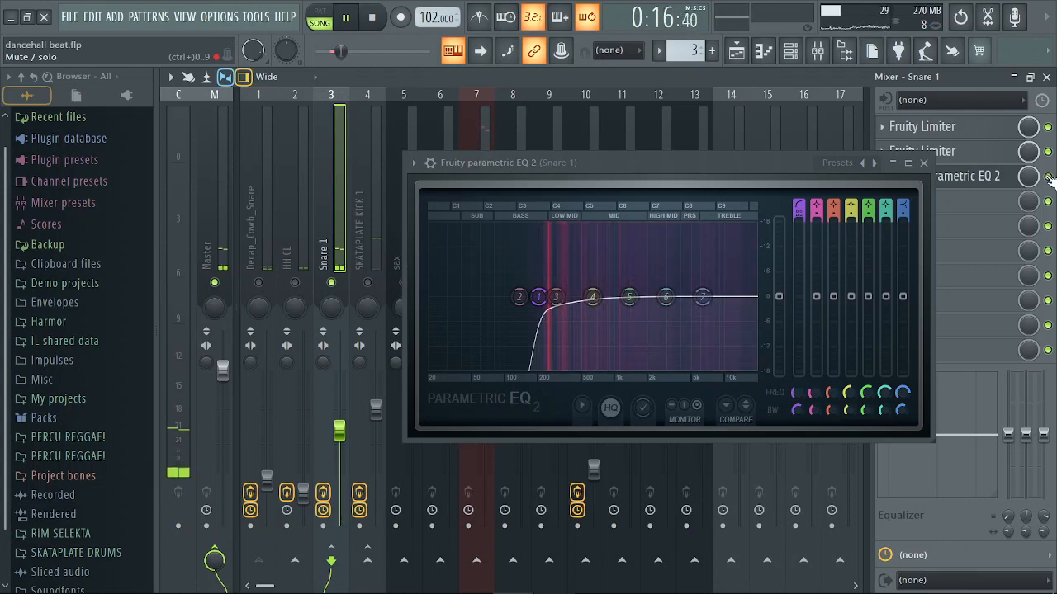
key("space")
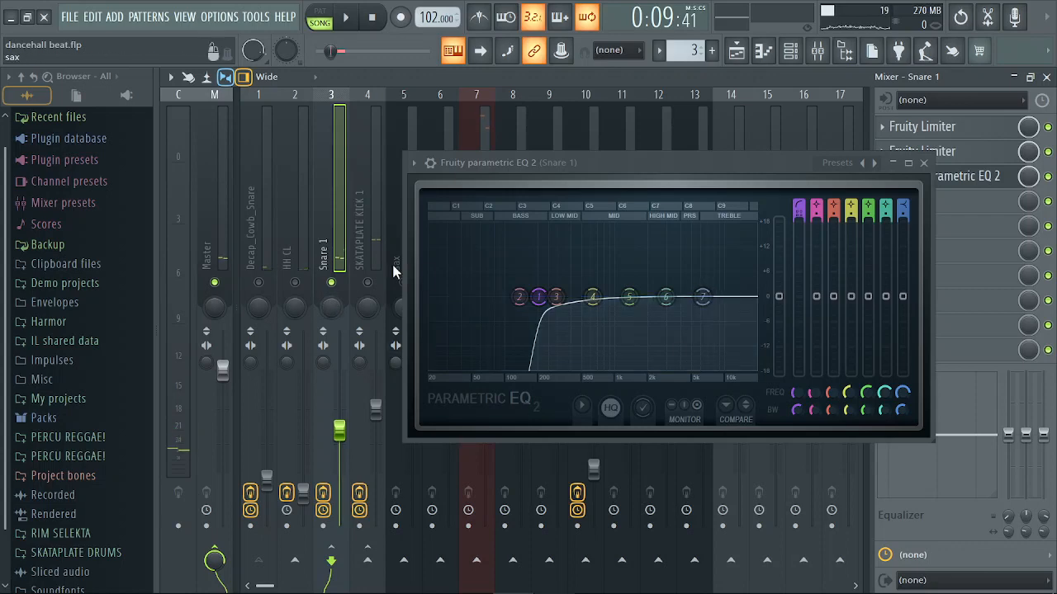
Lower band 7 of the Snare 1 equalizer to the minimum level at about 10811 Hz and set its order to Steep 8
key("space")
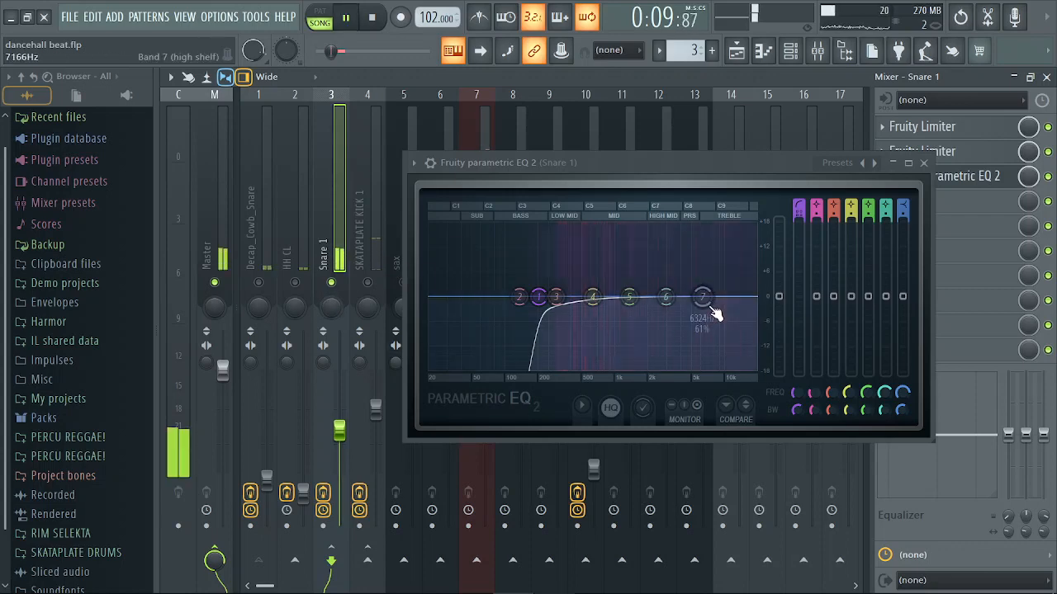
left_click_drag(707, 309, 734, 378)
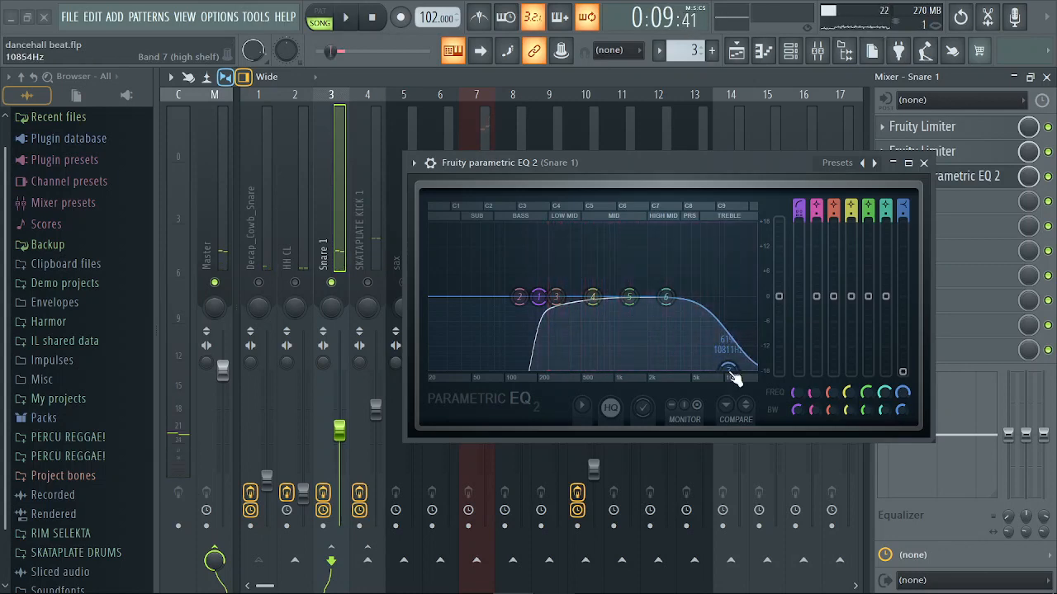
right_click(734, 378)
mouse_move(755, 423)
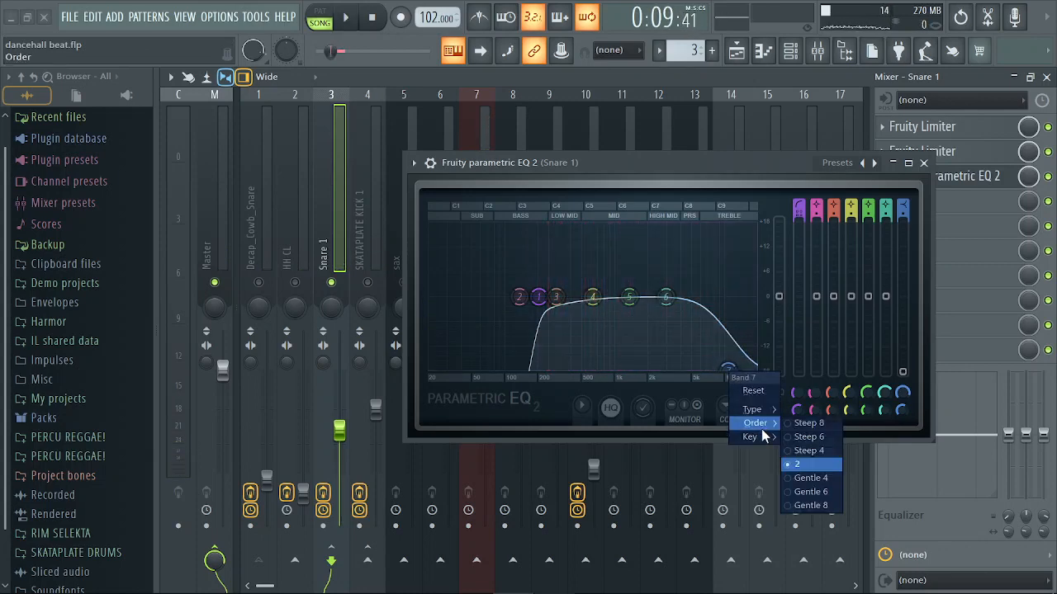
left_click(804, 425)
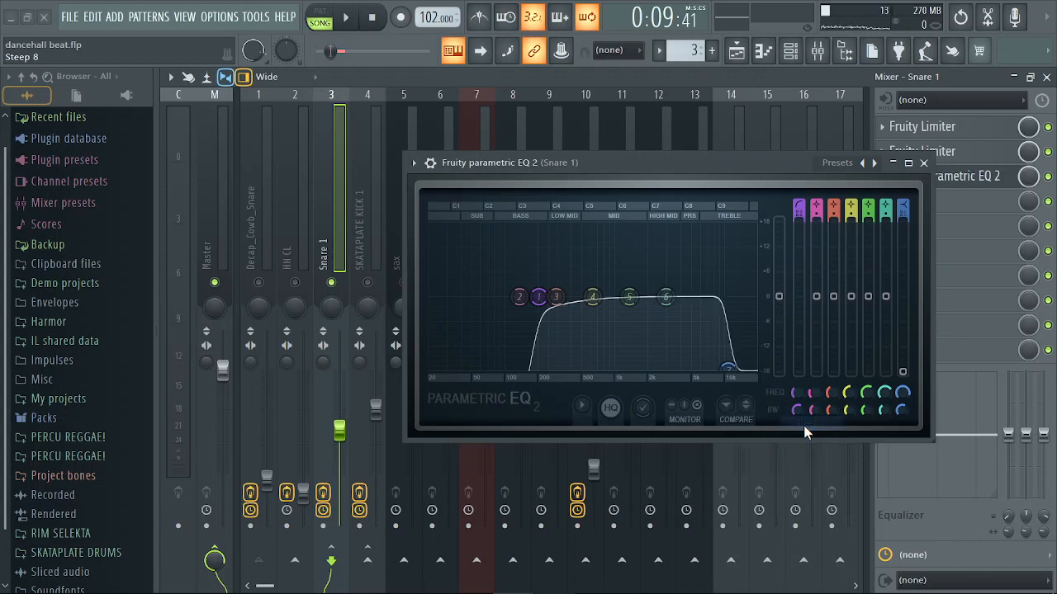
Change band 7 of the Snare 1 equalizer to Low pass and raise its frequency to about 13398 Hz
right_click(729, 374)
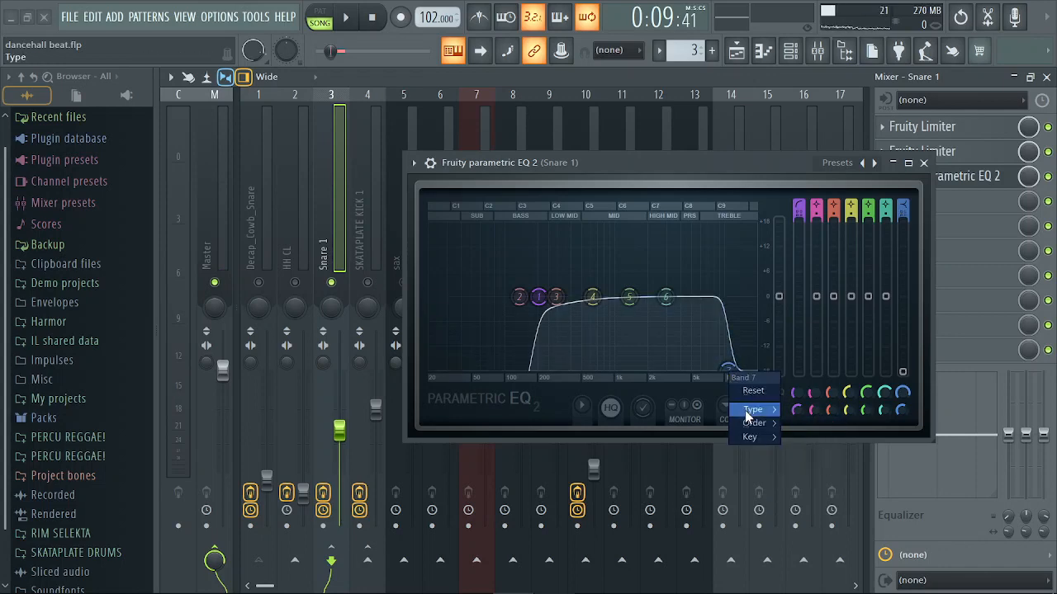
mouse_move(745, 411)
left_click(823, 427)
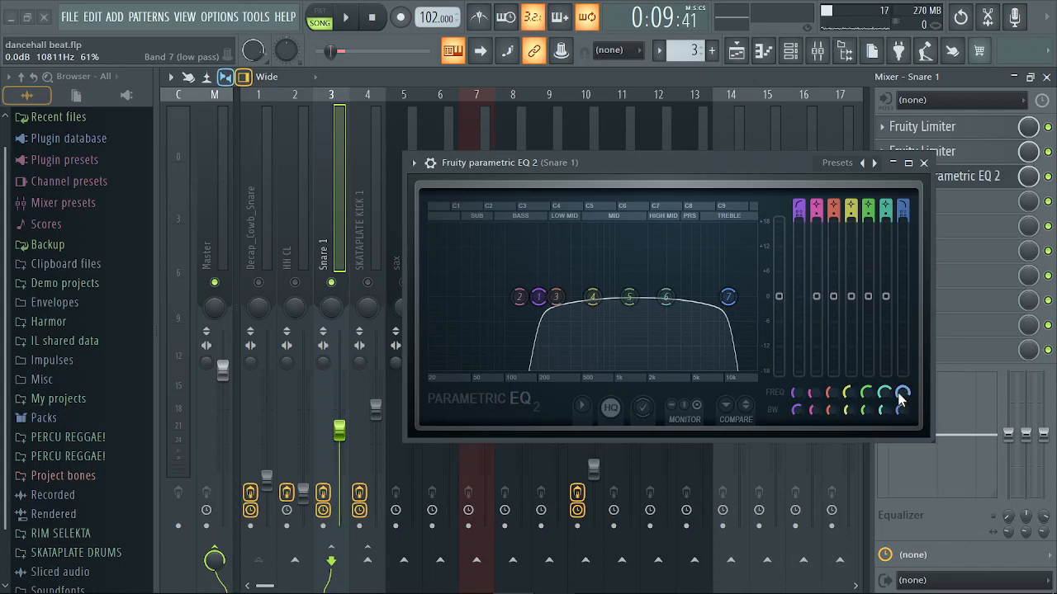
left_click_drag(900, 399, 900, 392)
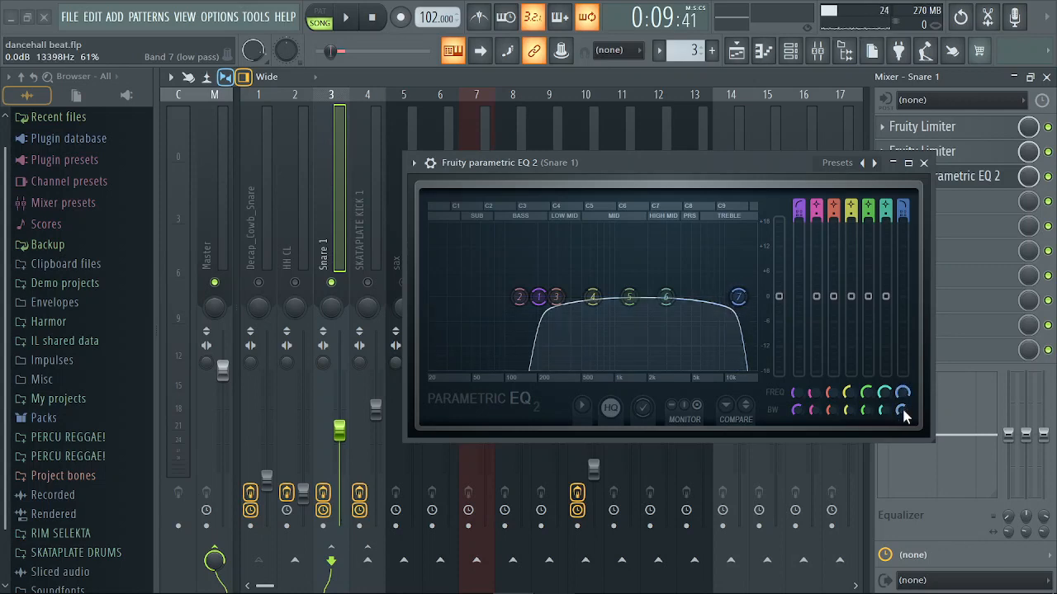
Unmute SKATAPLATE KICK 1, HH CL and Decap_Cowb_Snare during playback, then close the Snare 1 equalizer and stop the beat
key("space")
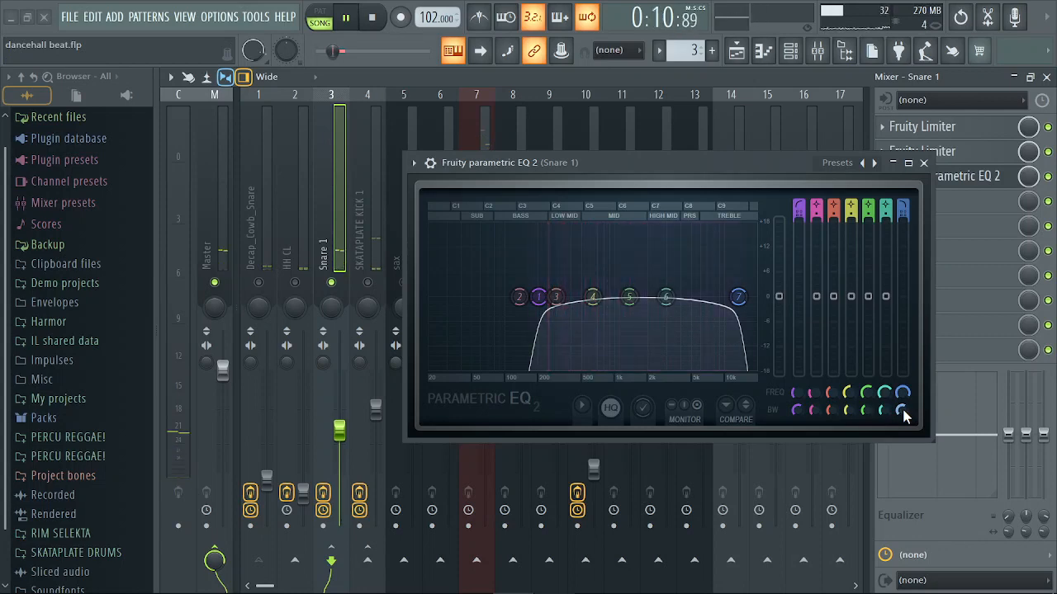
left_click(368, 284)
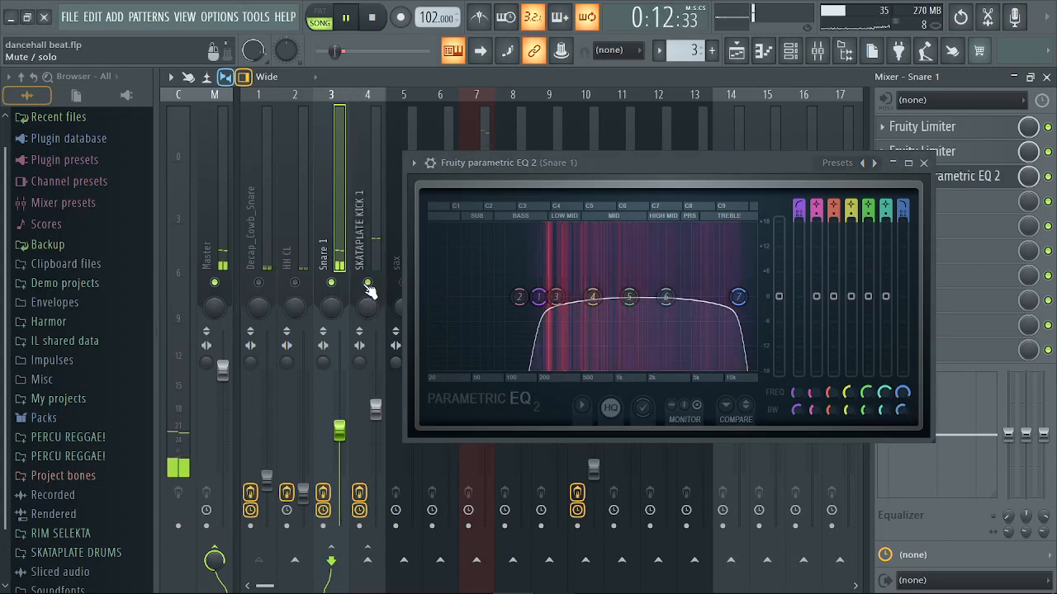
left_click(296, 284)
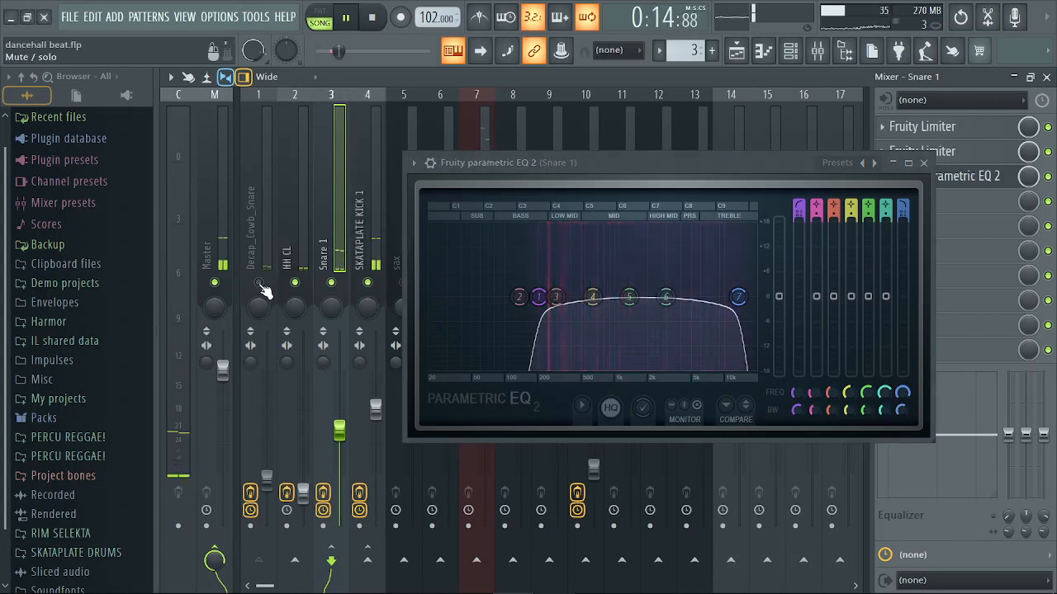
left_click(259, 284)
left_click(263, 229)
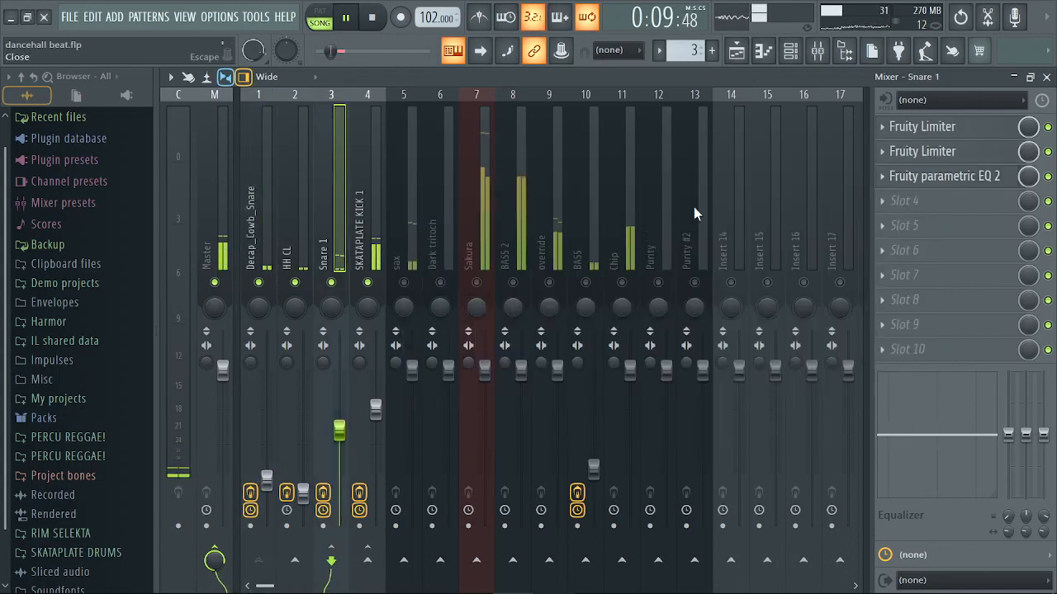
key("space")
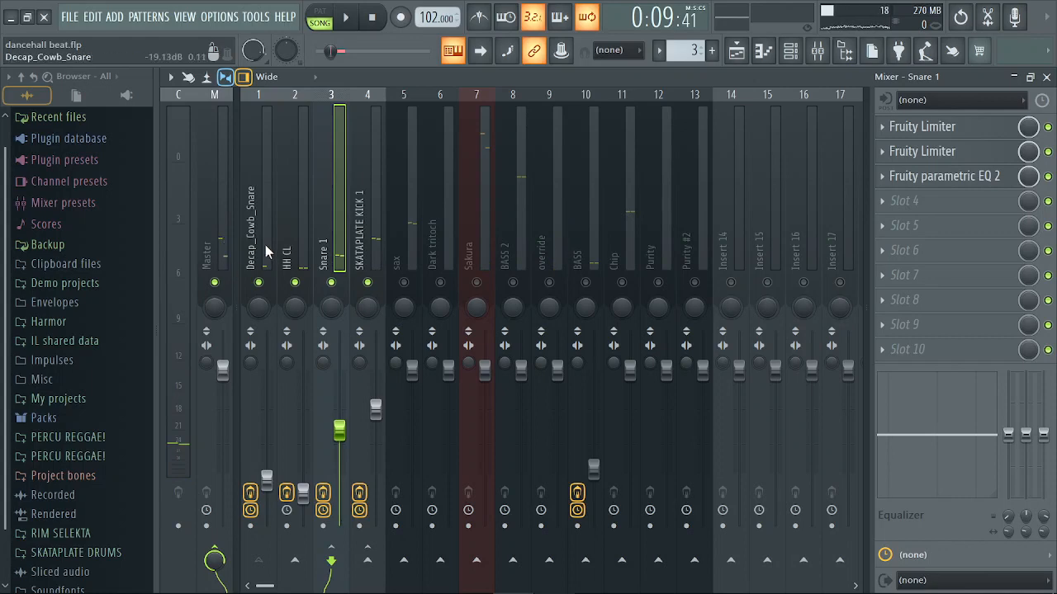
Solo the Decap_Cowb_Snare track, load Fruity Parametric EQ 2 into its Slot 2 and start playback
left_click(265, 256)
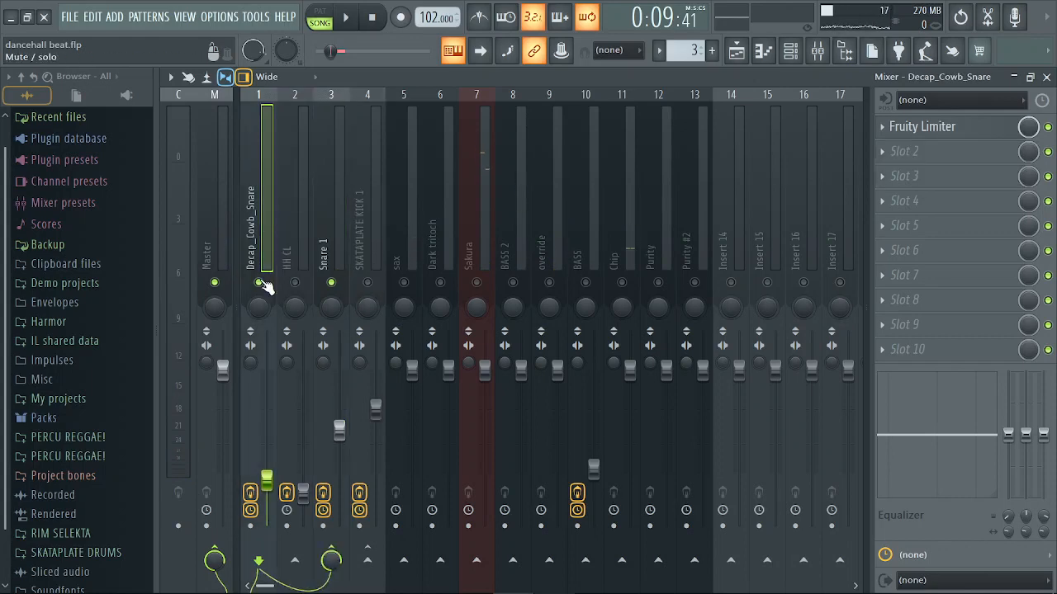
left_click(908, 152)
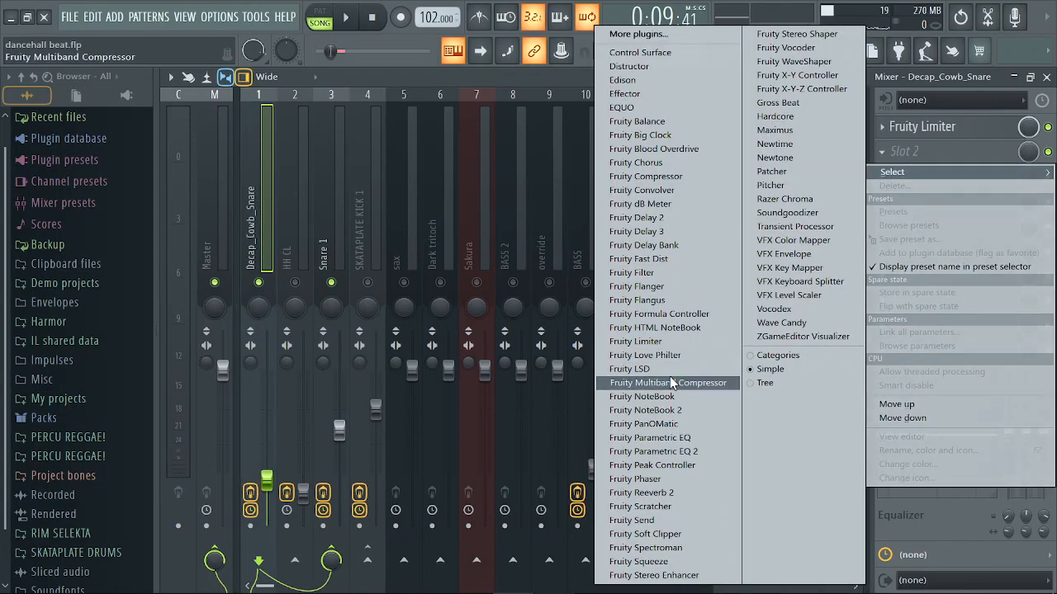
left_click(692, 454)
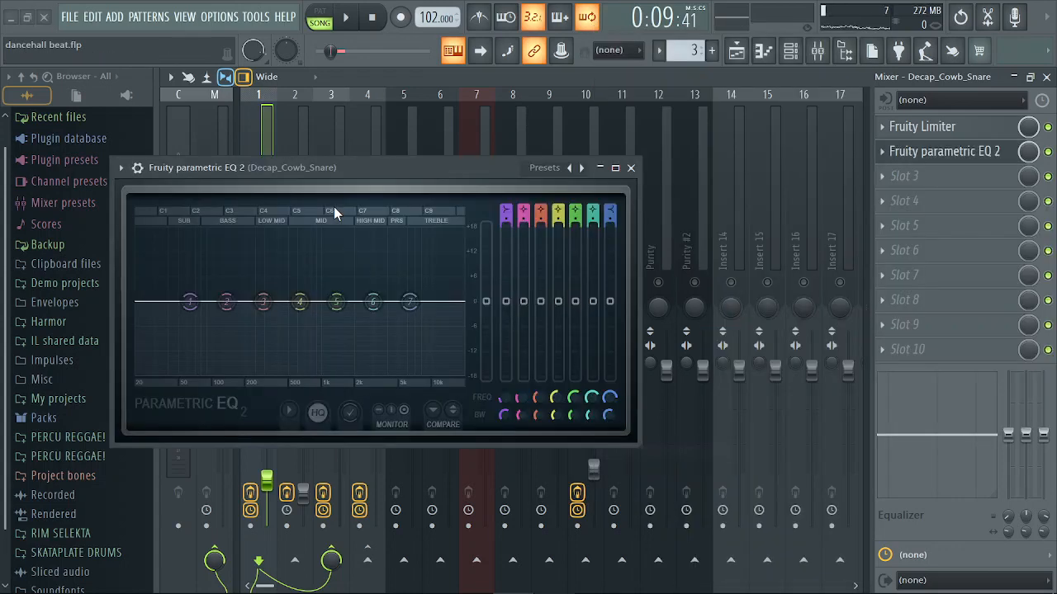
key("space")
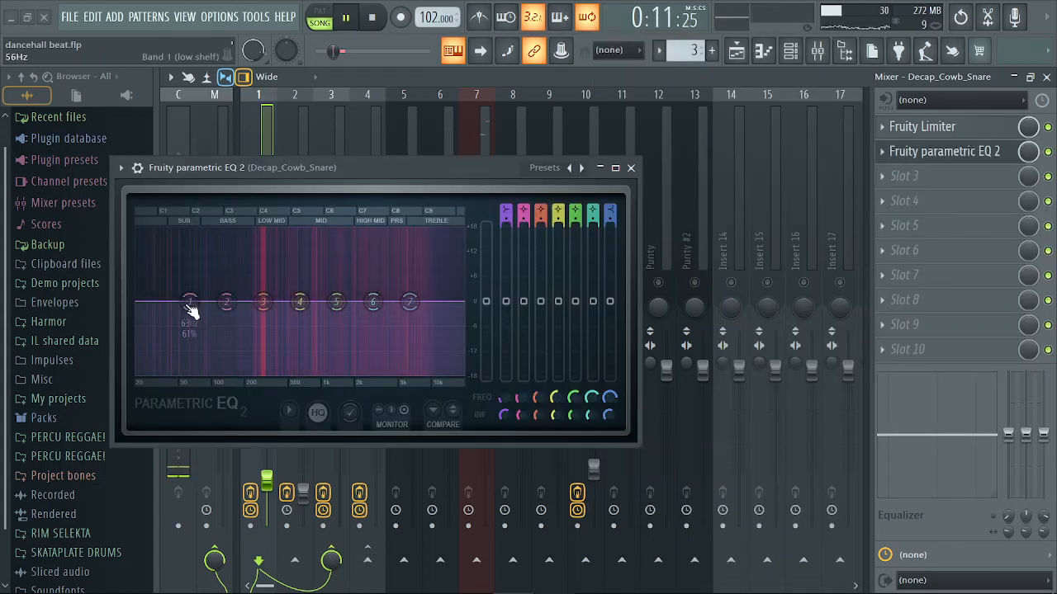
Lower band 1 of the Decap_Cowb_Snare equalizer to the minimum level at about 193 Hz and set its order to Steep 8
left_click_drag(190, 301, 250, 385)
right_click(241, 374)
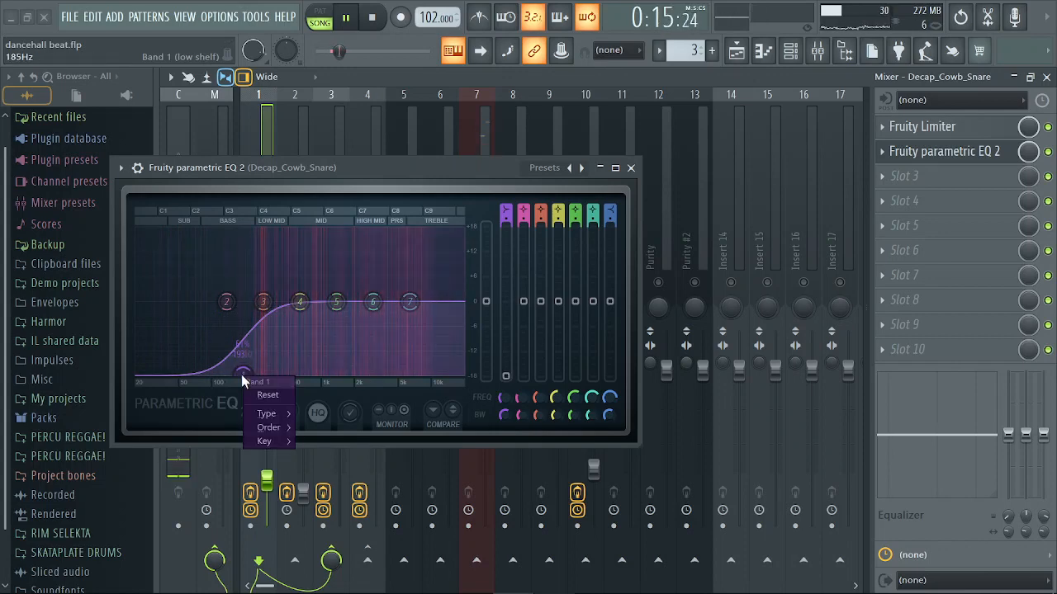
mouse_move(283, 430)
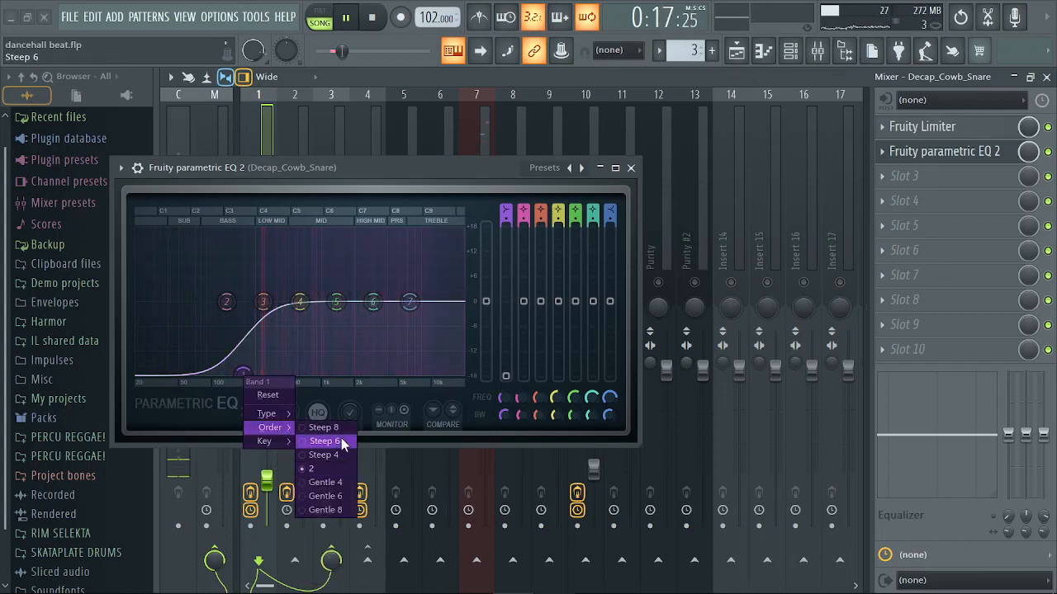
left_click(344, 431)
Change band 1 of the Decap_Cowb_Snare equalizer to High pass and adjust its frequency to about 177 Hz during playback
right_click(243, 373)
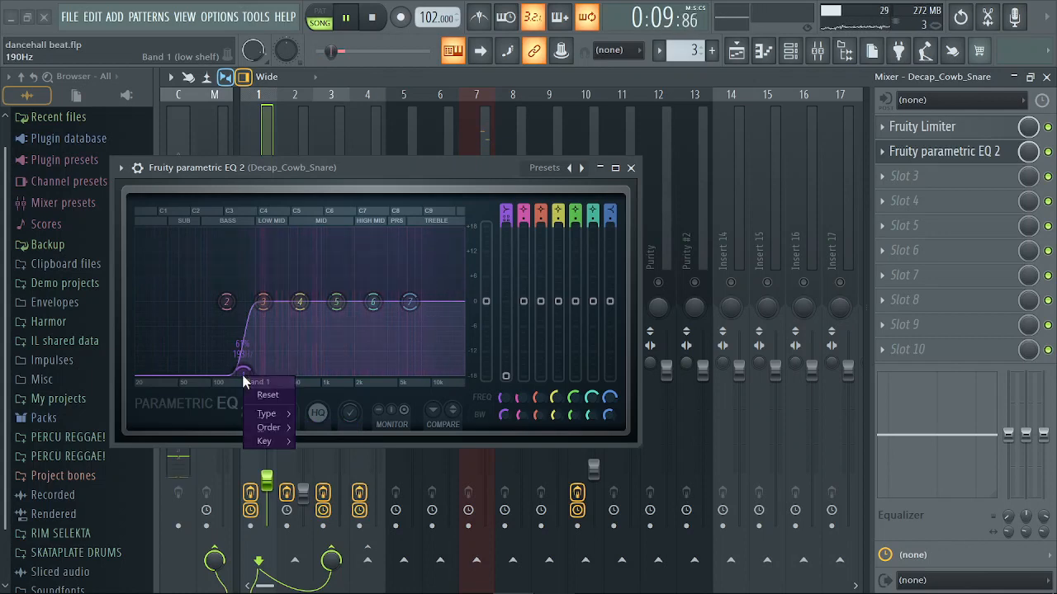
mouse_move(266, 416)
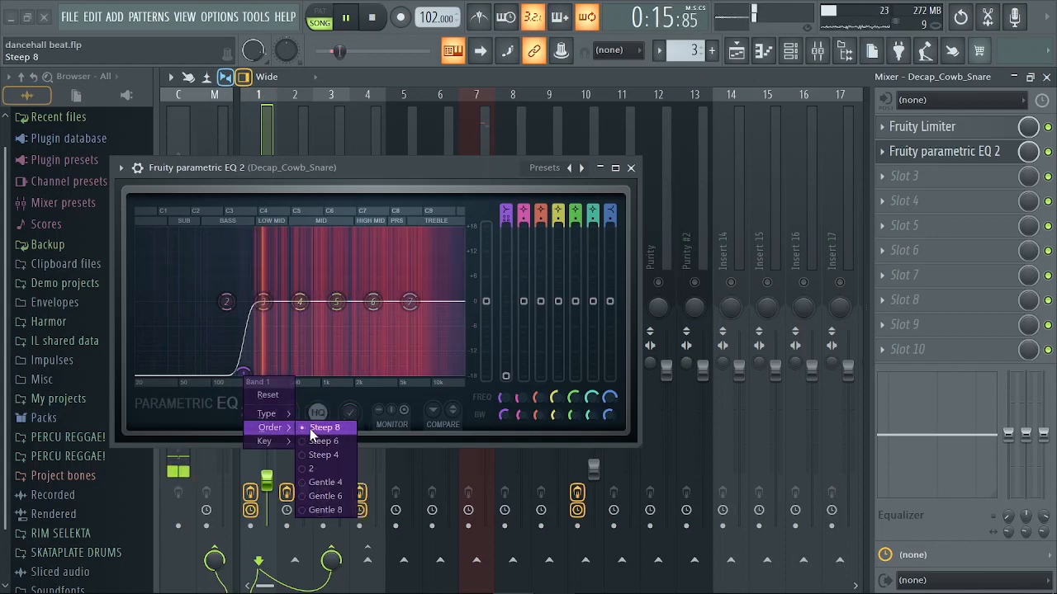
right_click(242, 374)
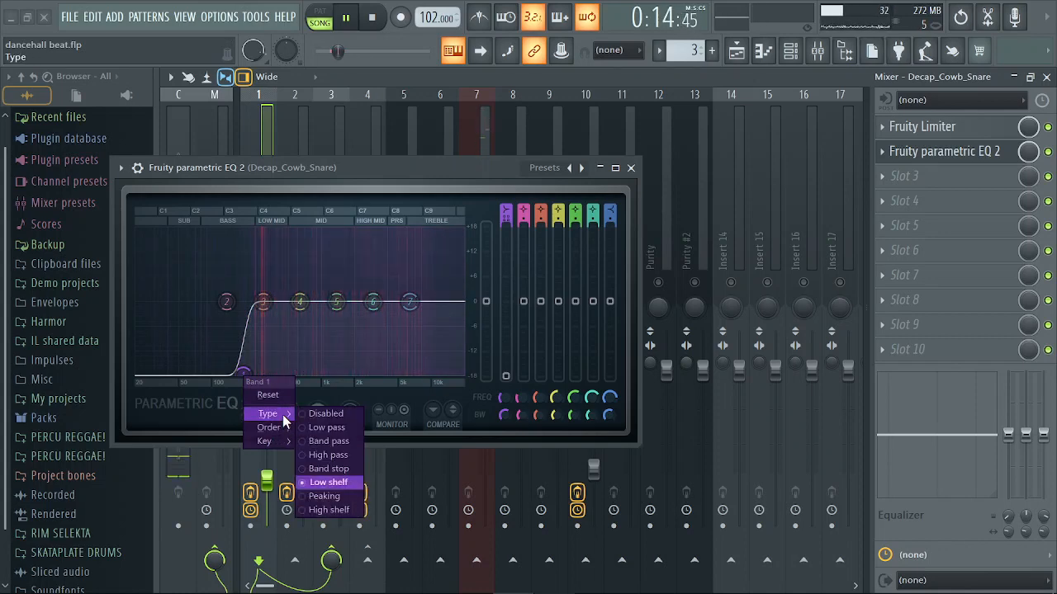
left_click(333, 452)
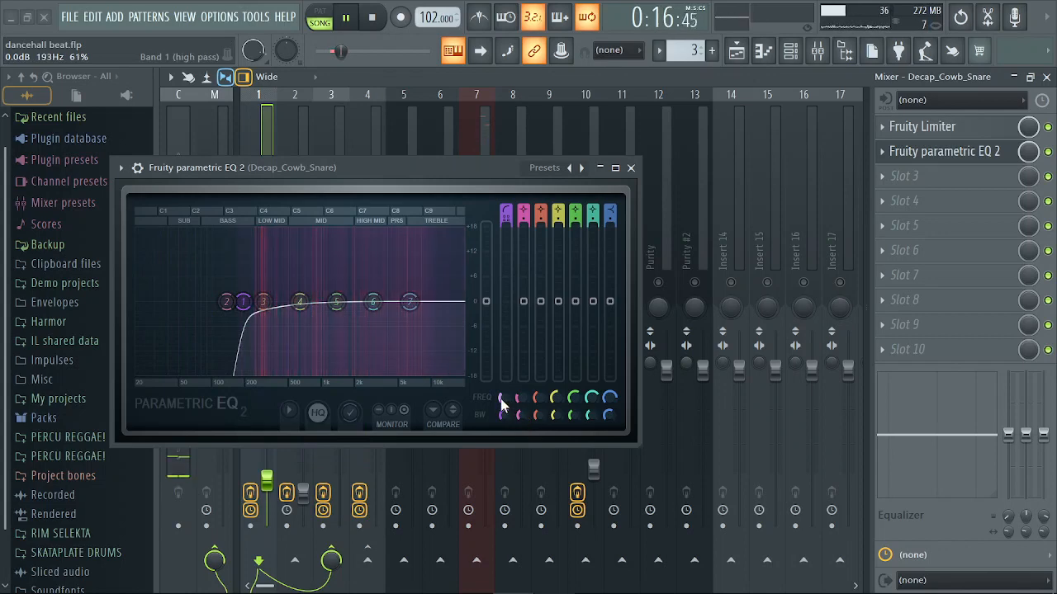
left_click_drag(243, 301, 248, 302)
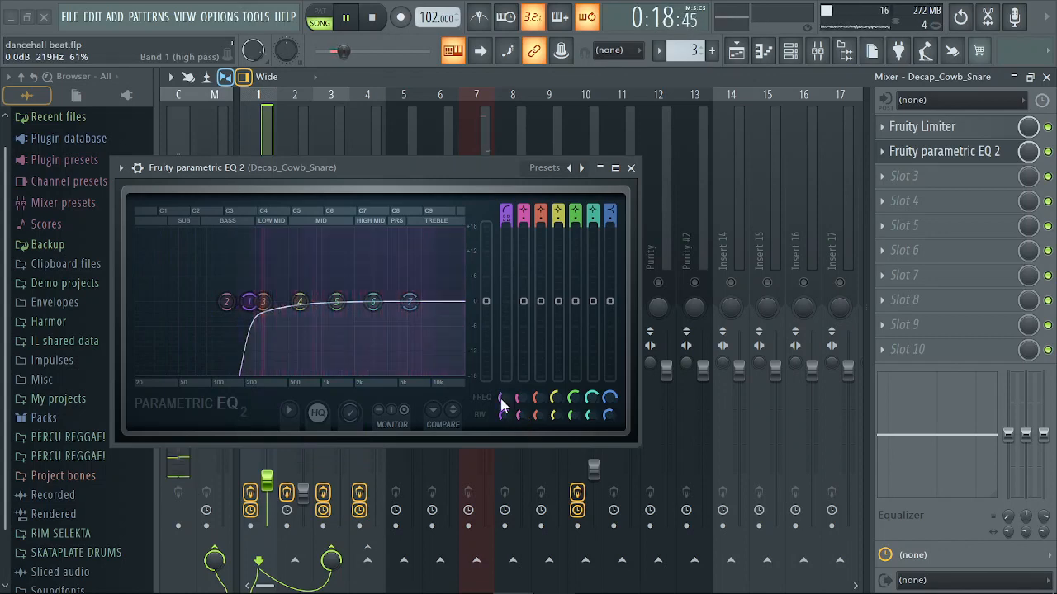
left_click_drag(504, 400, 505, 410)
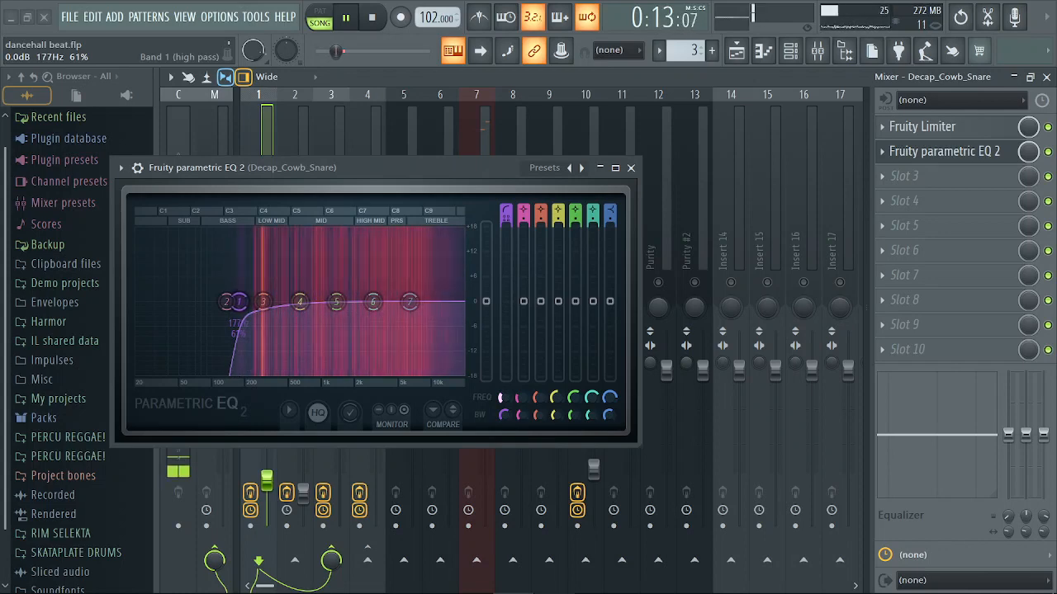
Pull band 7 of the Decap_Cowb_Snare equalizer down to the minimum near 10 kHz with a Steep 8 order, then close the plugin
left_click_drag(410, 301, 453, 369)
right_click(449, 363)
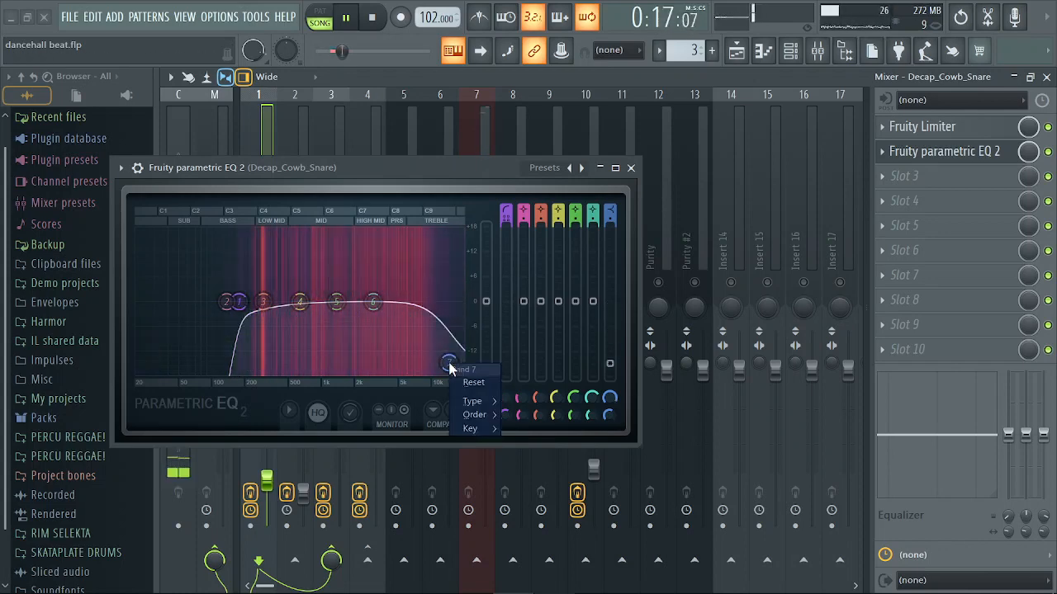
mouse_move(476, 419)
left_click(512, 418)
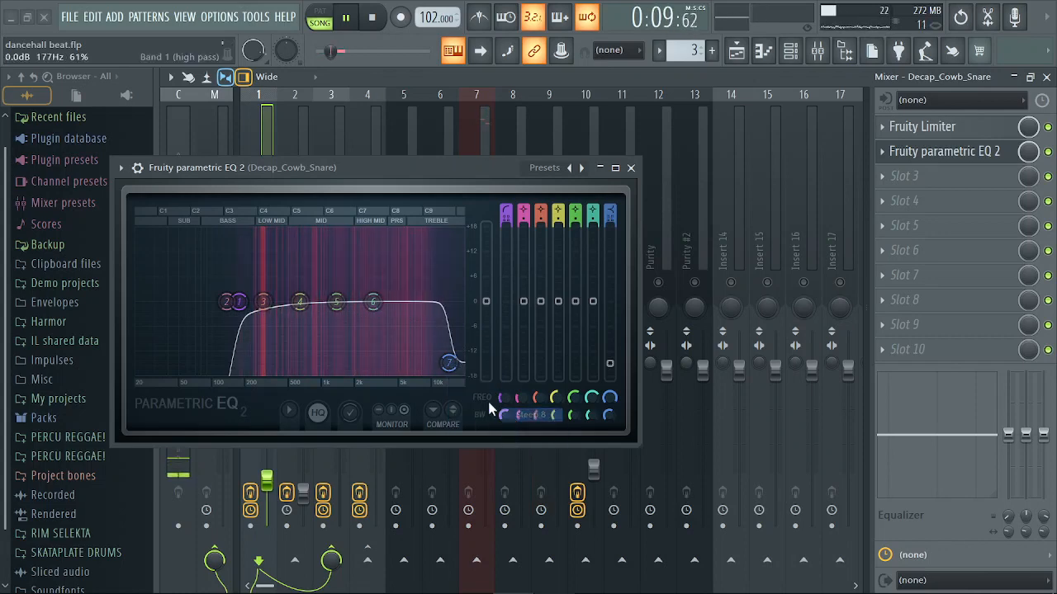
left_click_drag(449, 362, 442, 376)
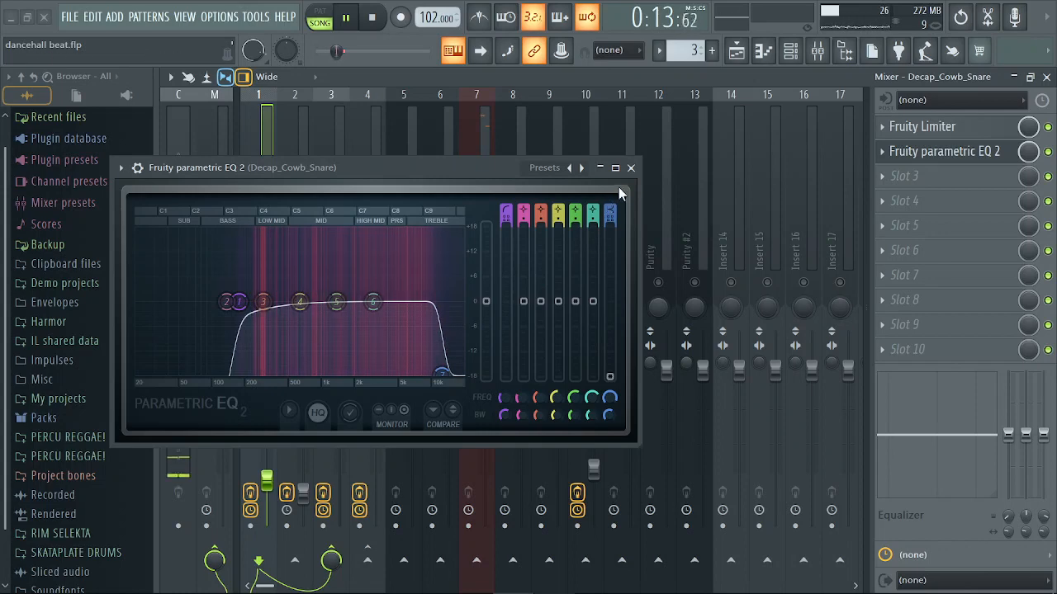
left_click(631, 168)
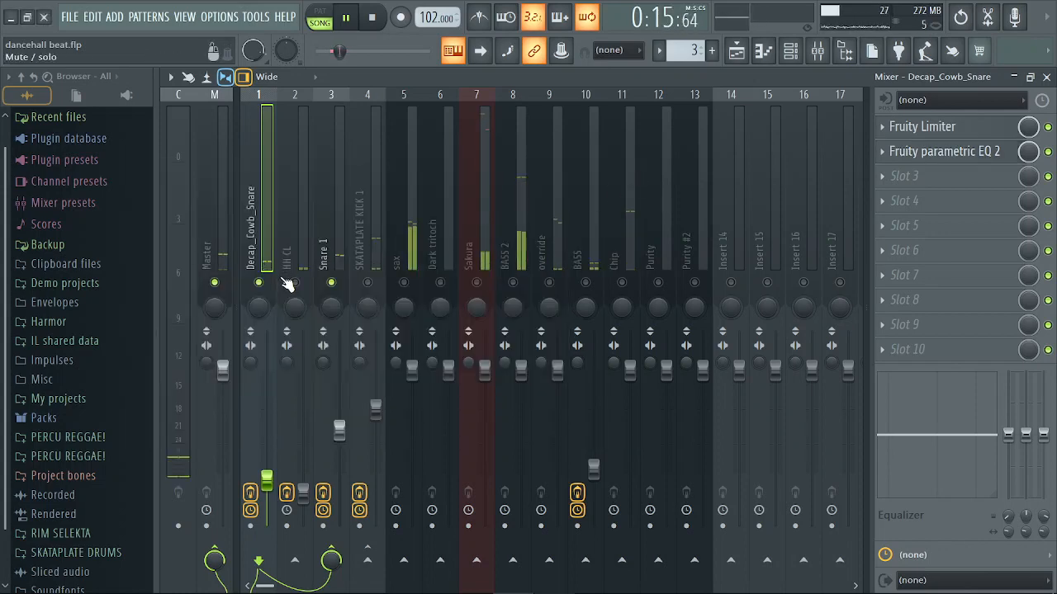
Bring the Snare 1, HH CL, SKATAPLATE KICK 1 and BASS tracks back in one by one during playback, and stop the song
left_click(331, 283)
left_click(294, 283)
left_click(367, 283)
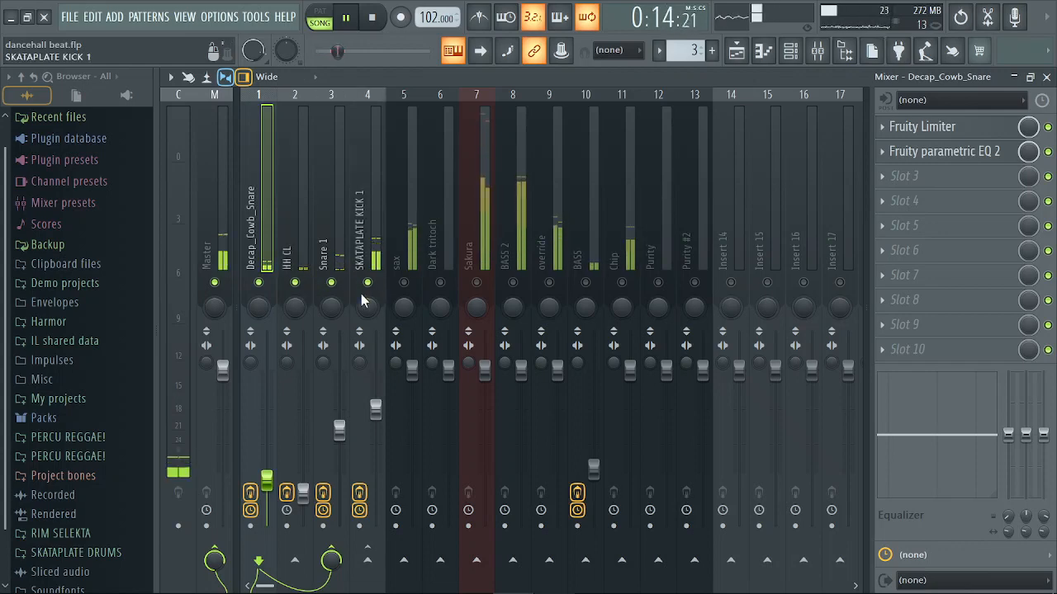
left_click(585, 282)
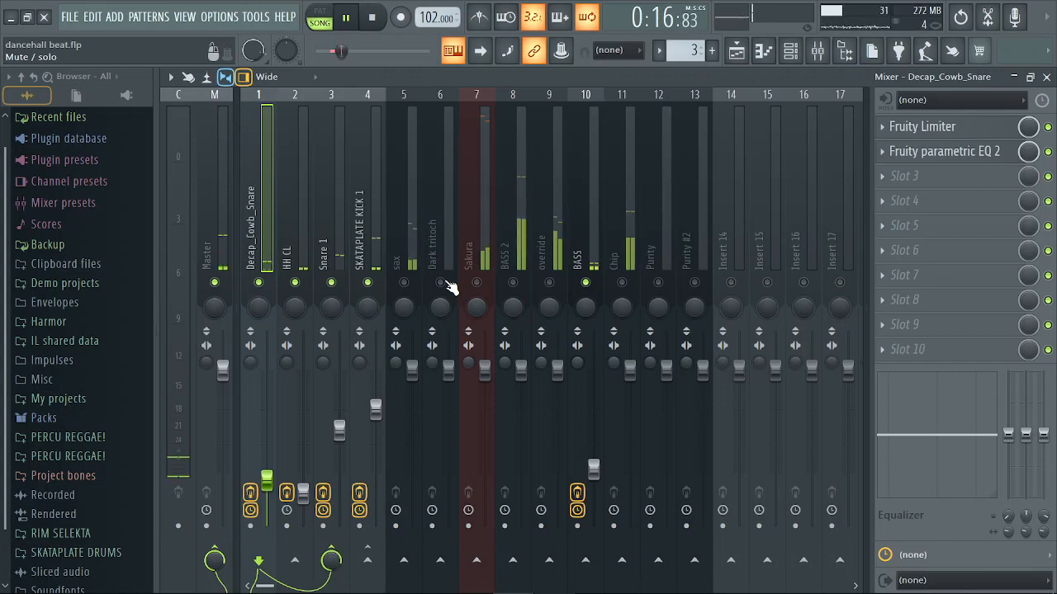
key("space")
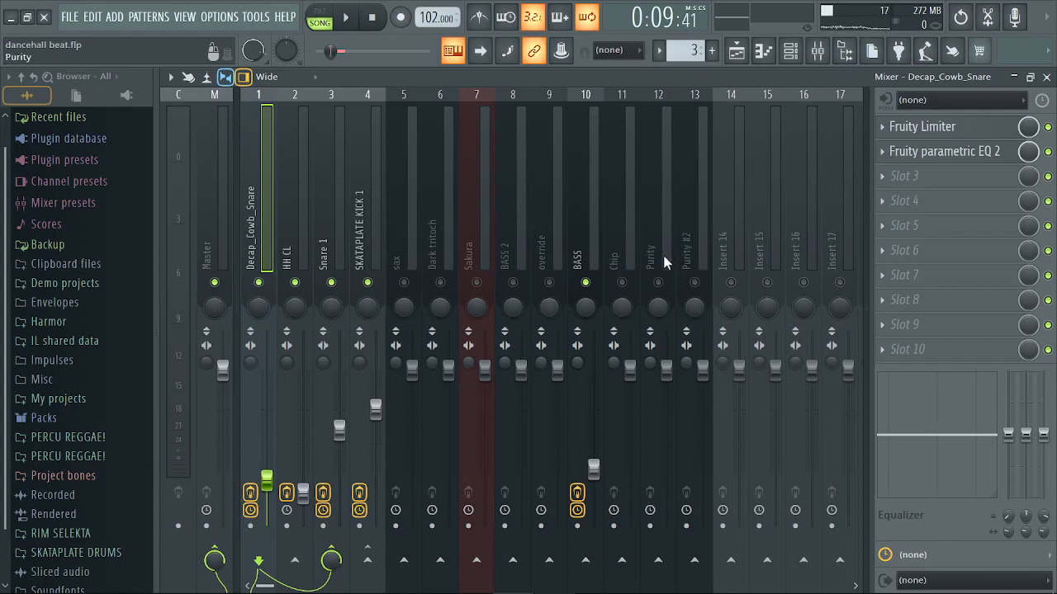
Rename mixer track Insert 14 as "percussion bus"
left_click(747, 219)
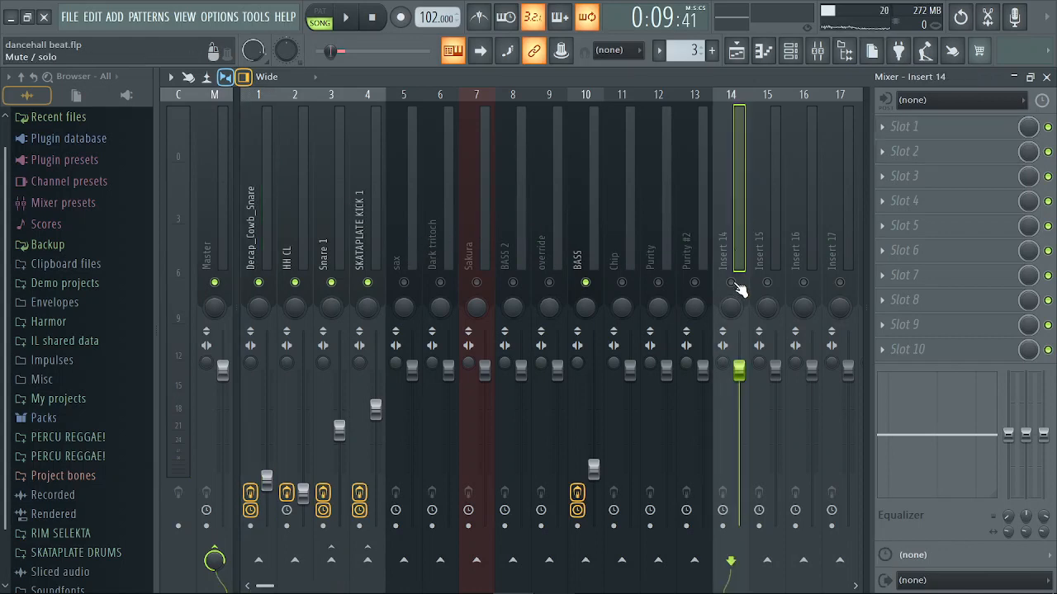
right_click(735, 245)
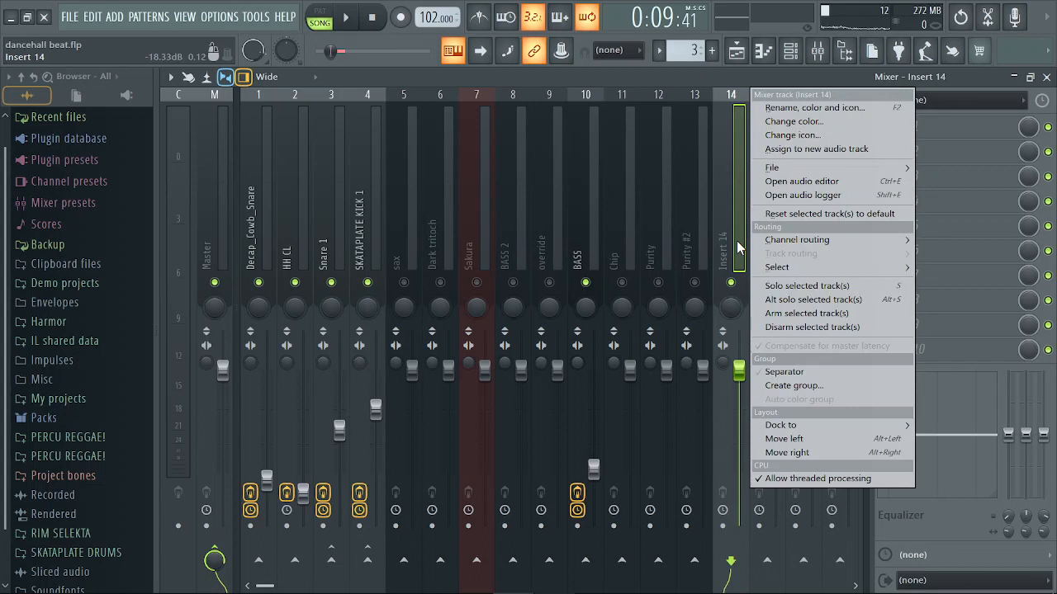
left_click(820, 109)
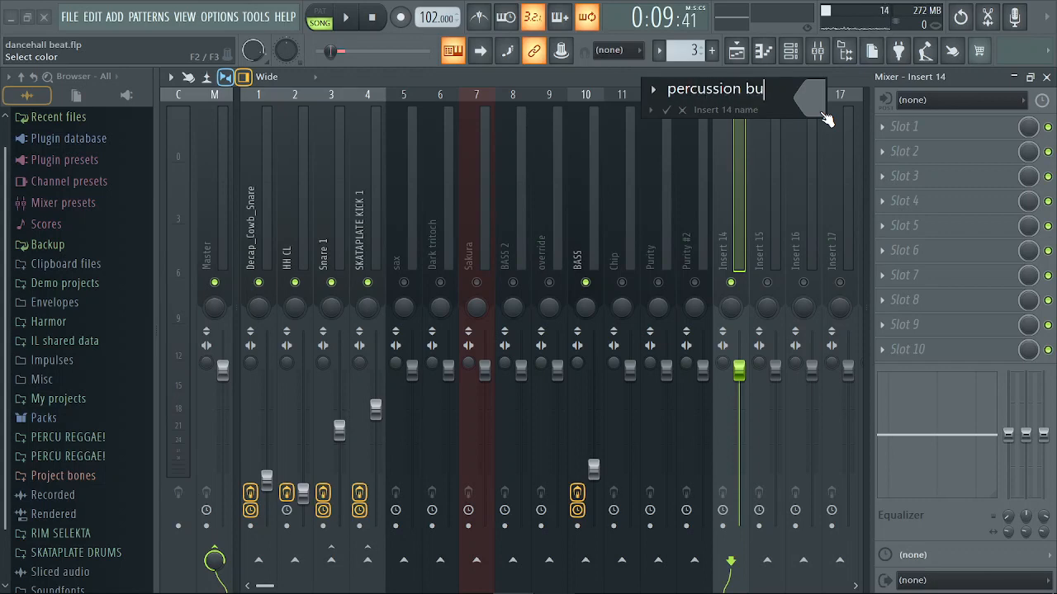
type("percussion bus")
key("Return")
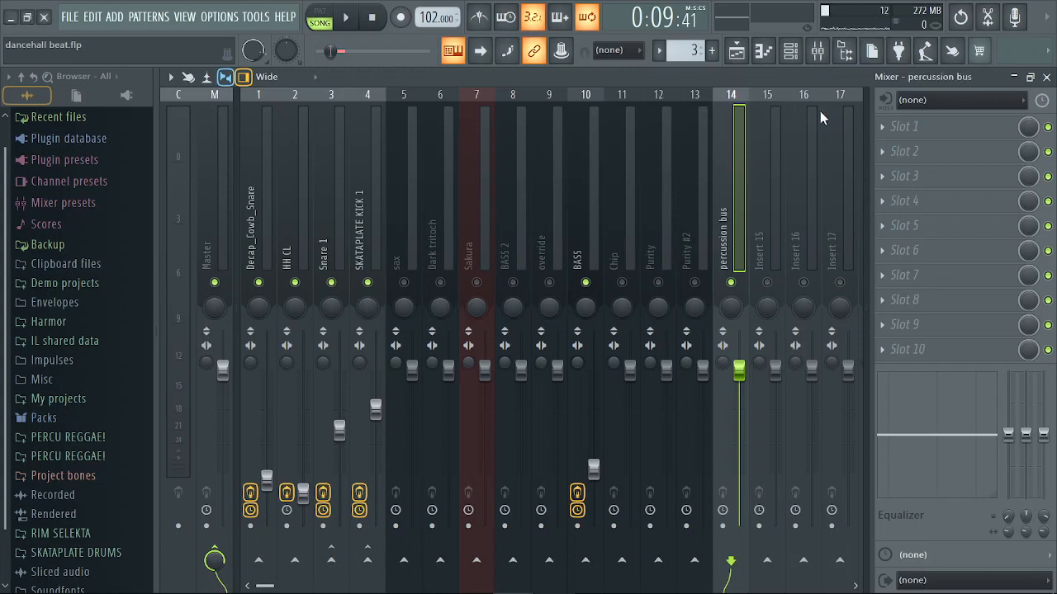
Rename mixer track Insert 15 as "low bus"
left_click(779, 297)
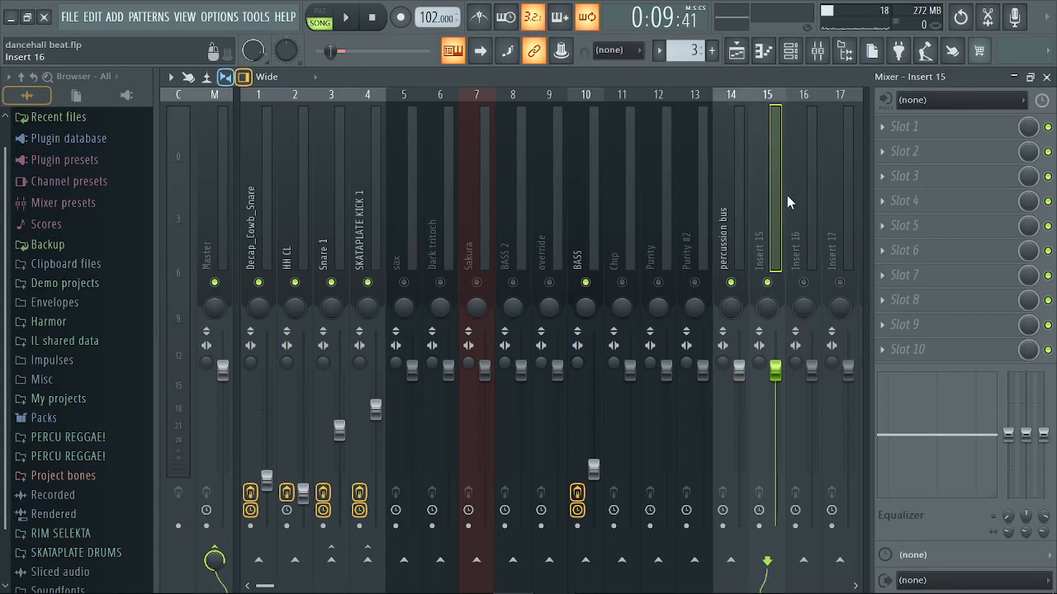
right_click(777, 199)
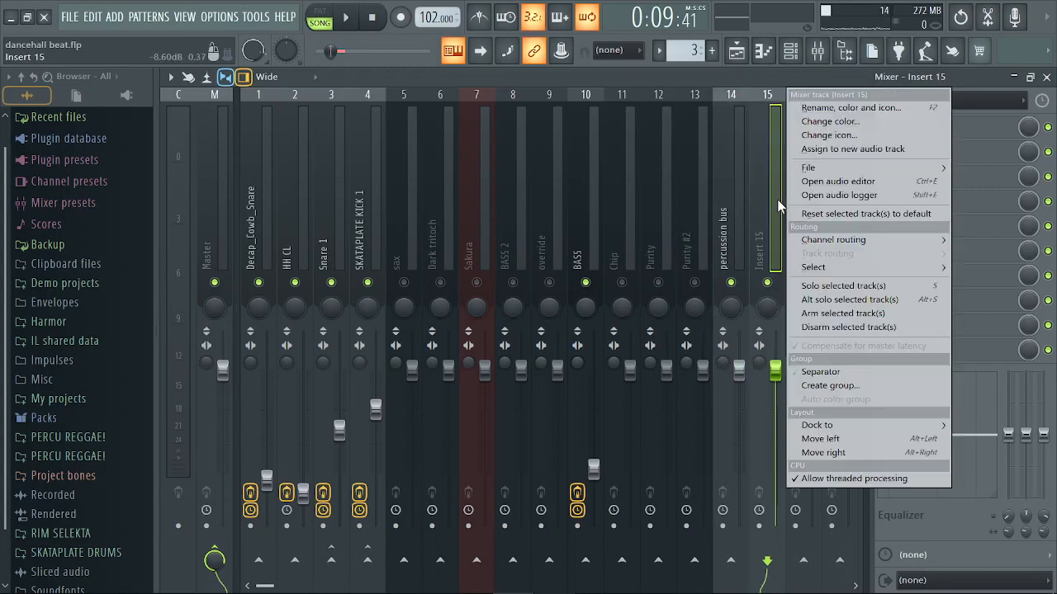
left_click(840, 105)
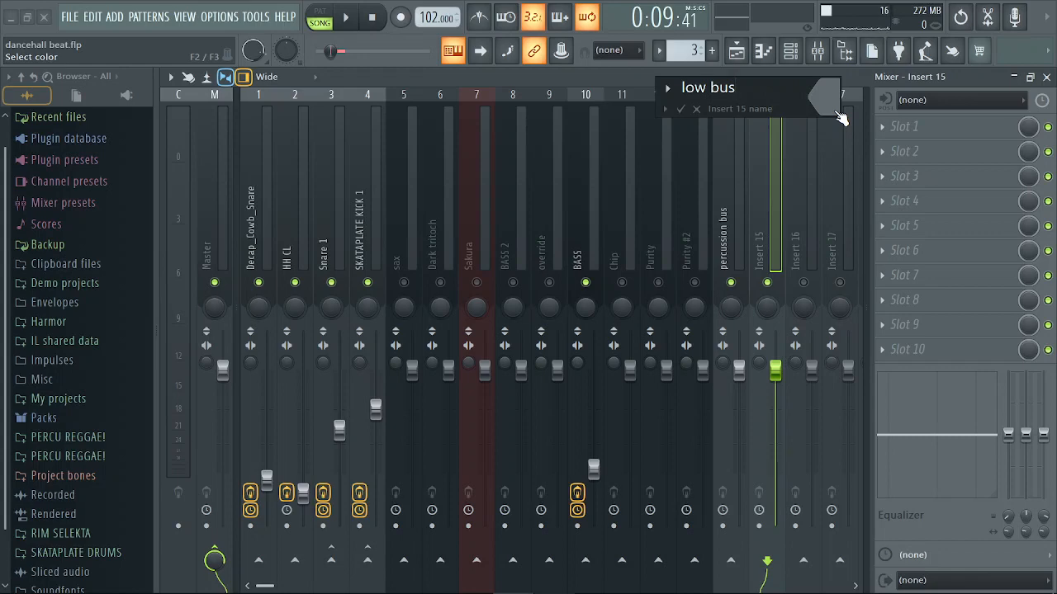
key("Return")
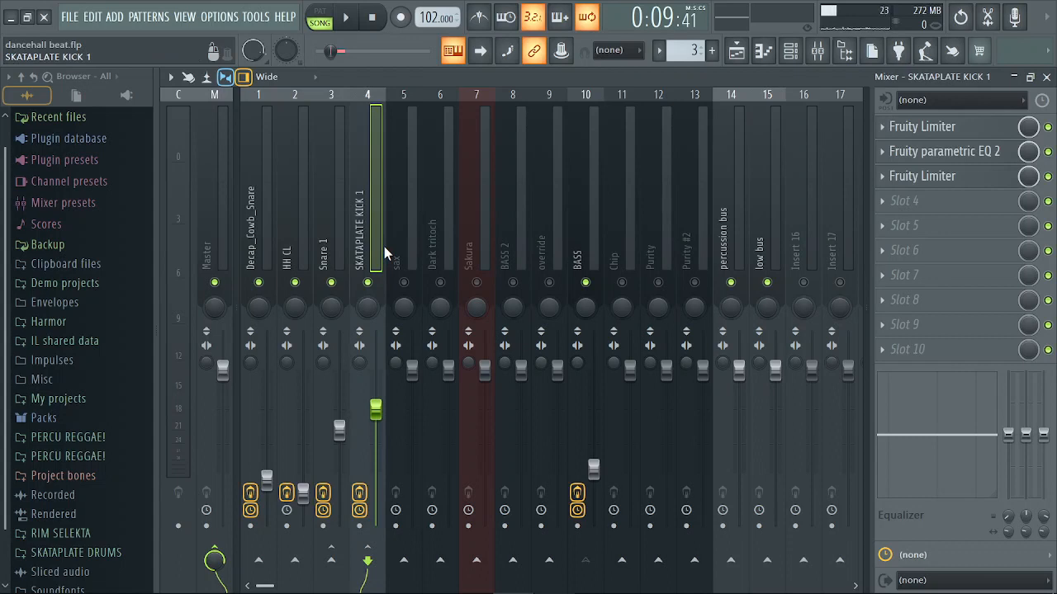
Enable sends from the SKATAPLATE KICK 1 and BASS tracks to the low bus
left_click(767, 561)
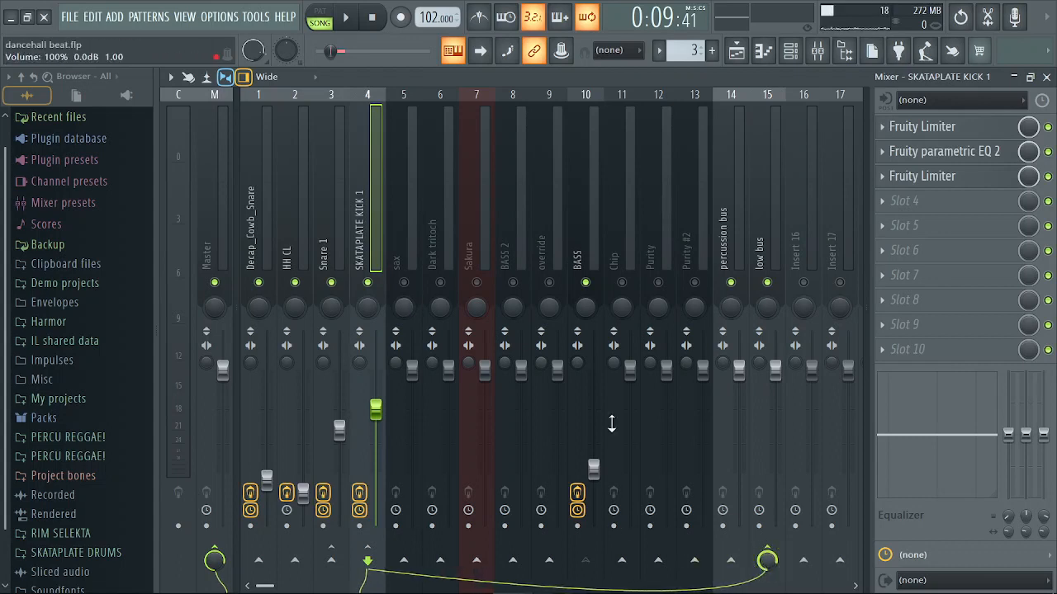
left_click(588, 243)
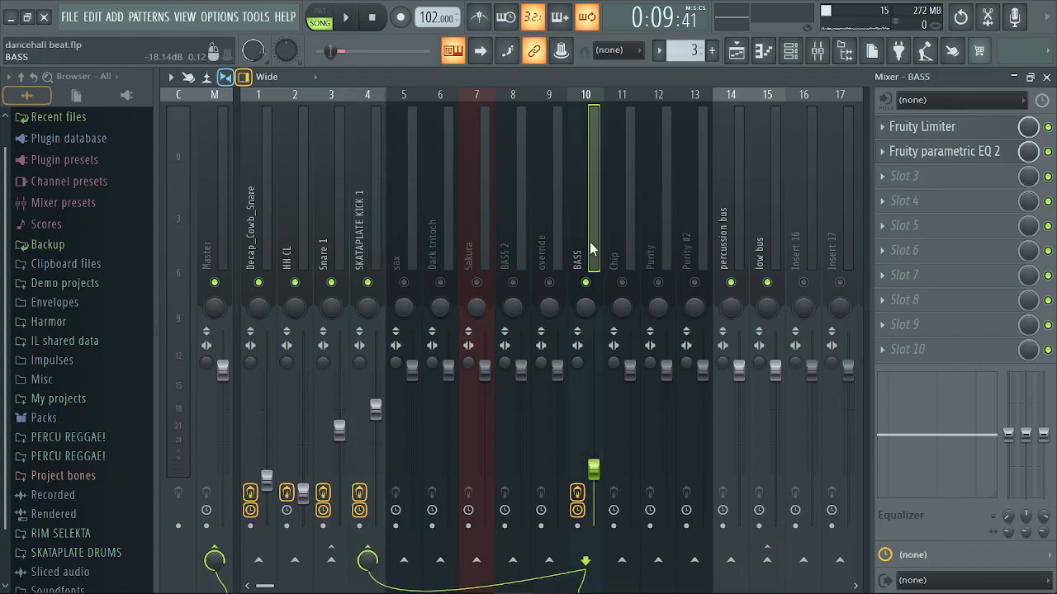
left_click(767, 562)
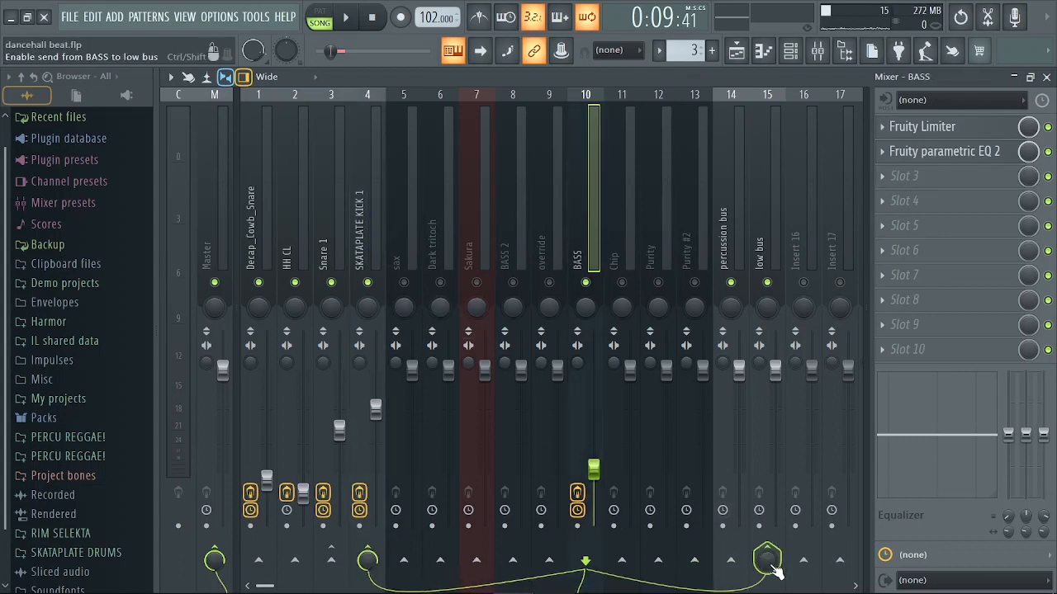
Mute the Snare 1, HH CL and Decap_Cowb_Snare tracks
left_click(331, 282)
left_click(295, 282)
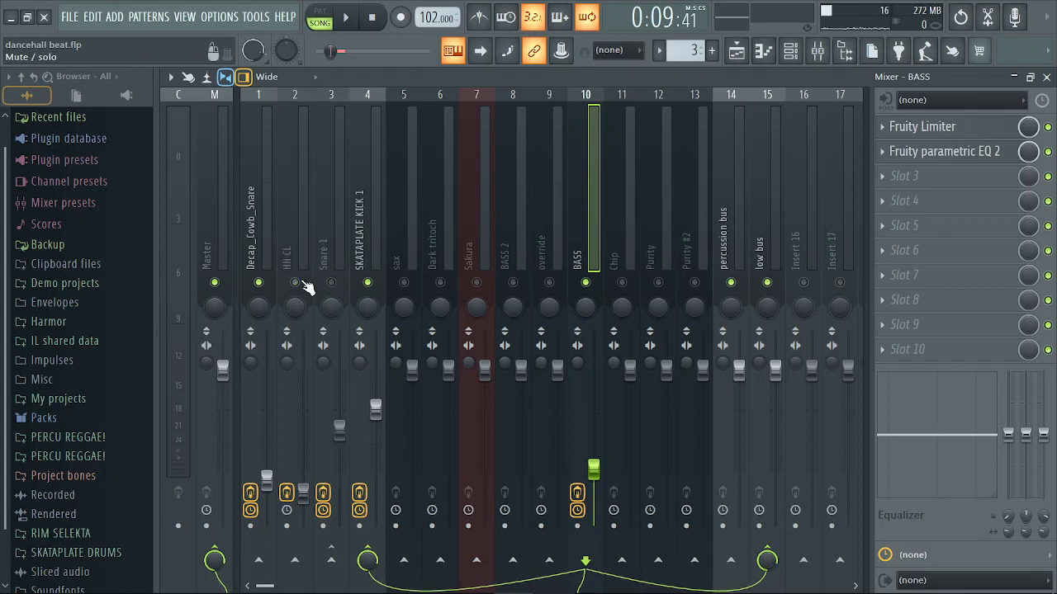
left_click(258, 283)
Load Fruity Limiter into Slot 1 of the low bus and show its compressor settings
left_click(779, 240)
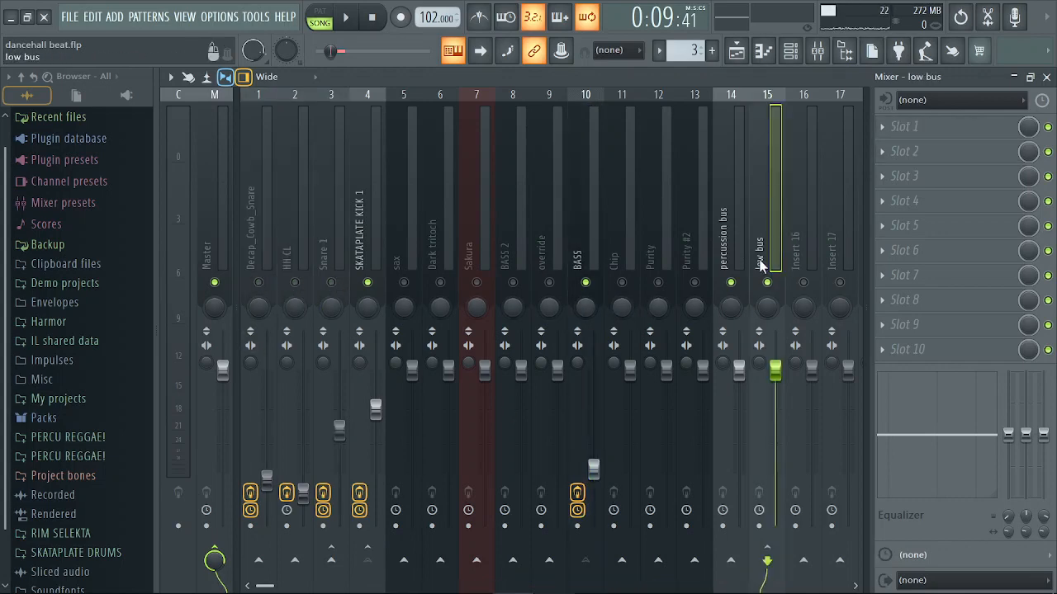
left_click(881, 127)
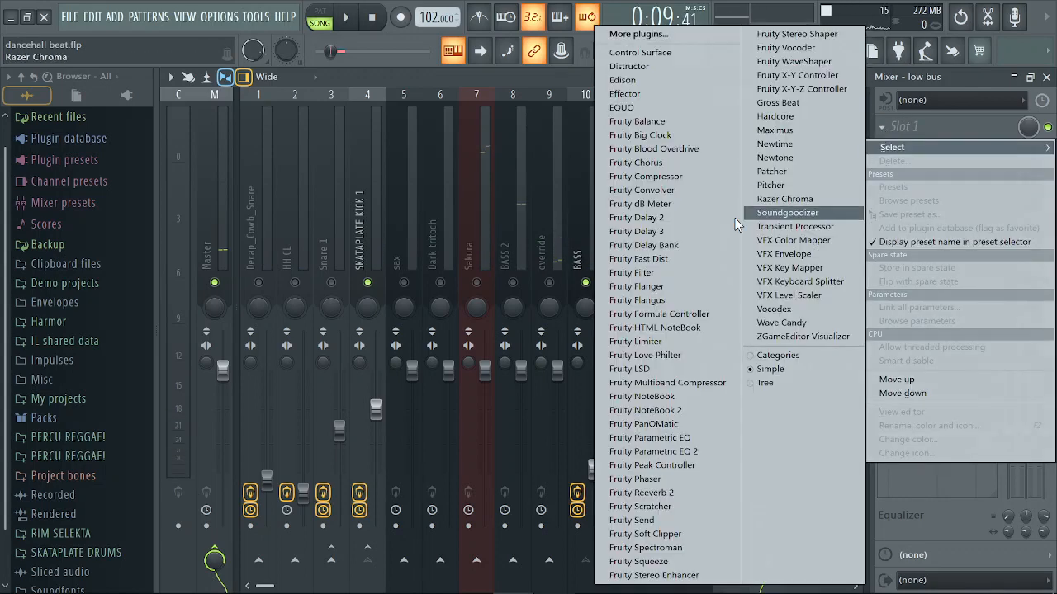
left_click(663, 341)
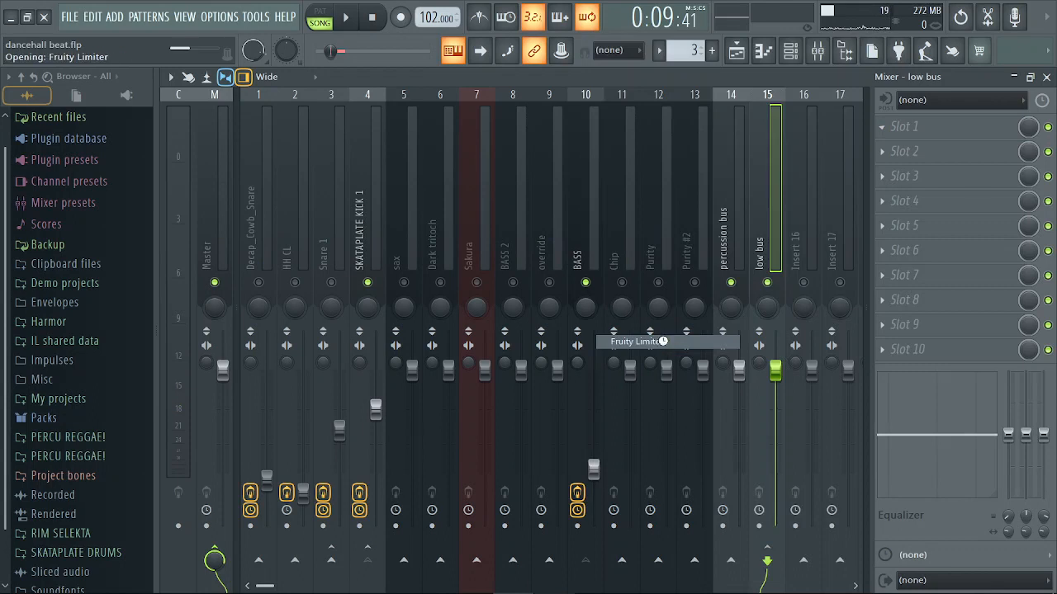
left_click(152, 306)
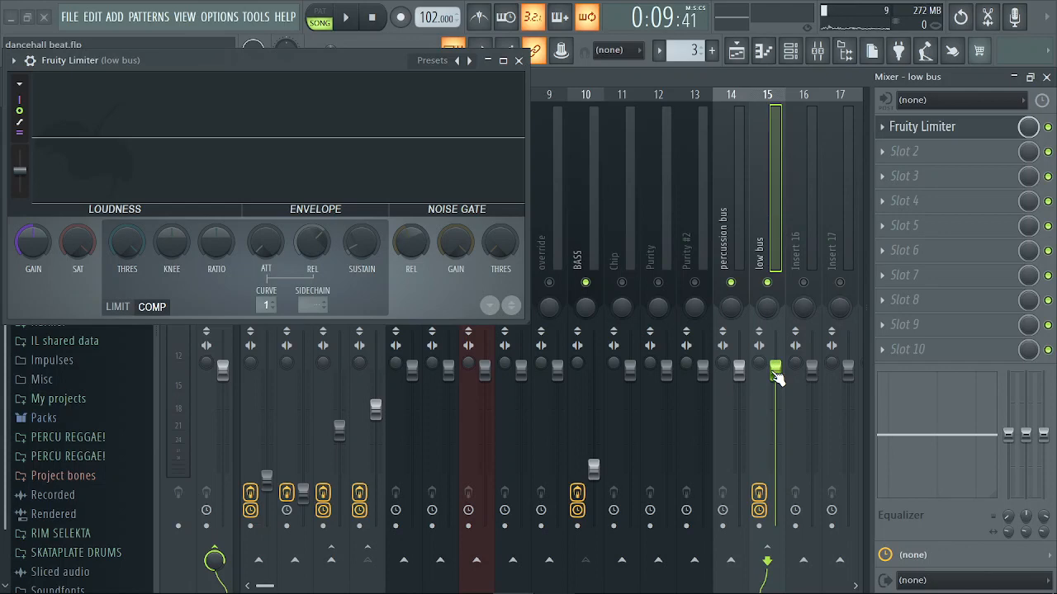
Lower the low bus fader to about the height of the BASS fader, check it in playback and close the limiter
left_click_drag(776, 376, 776, 465)
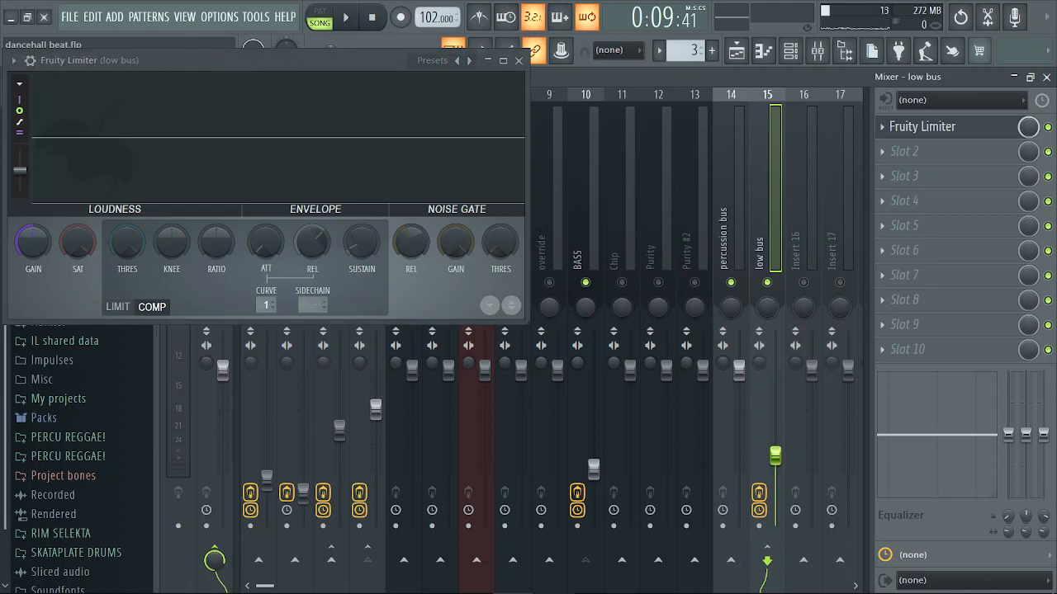
key("space")
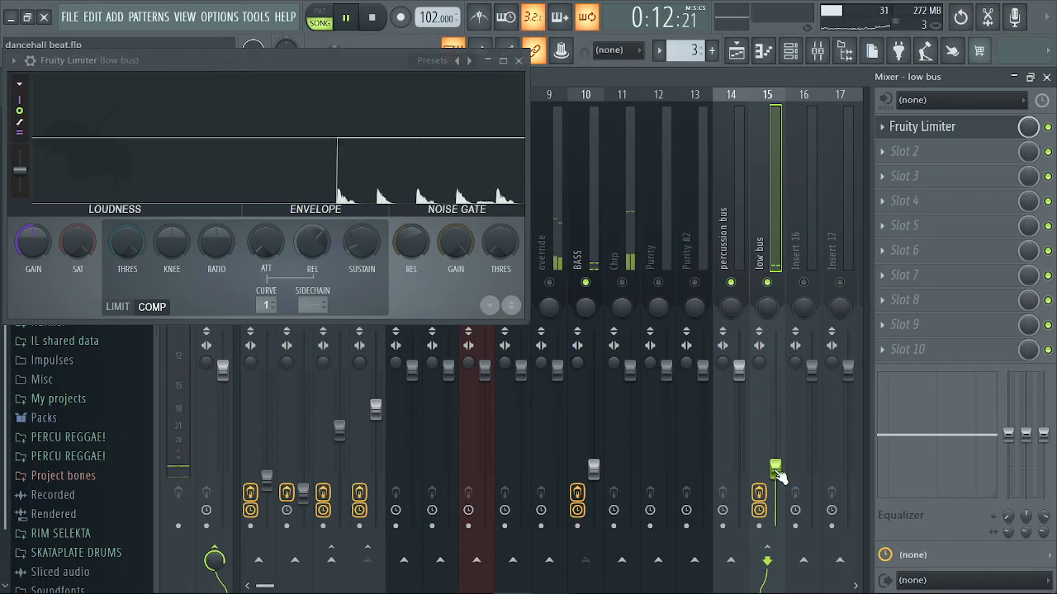
key("space")
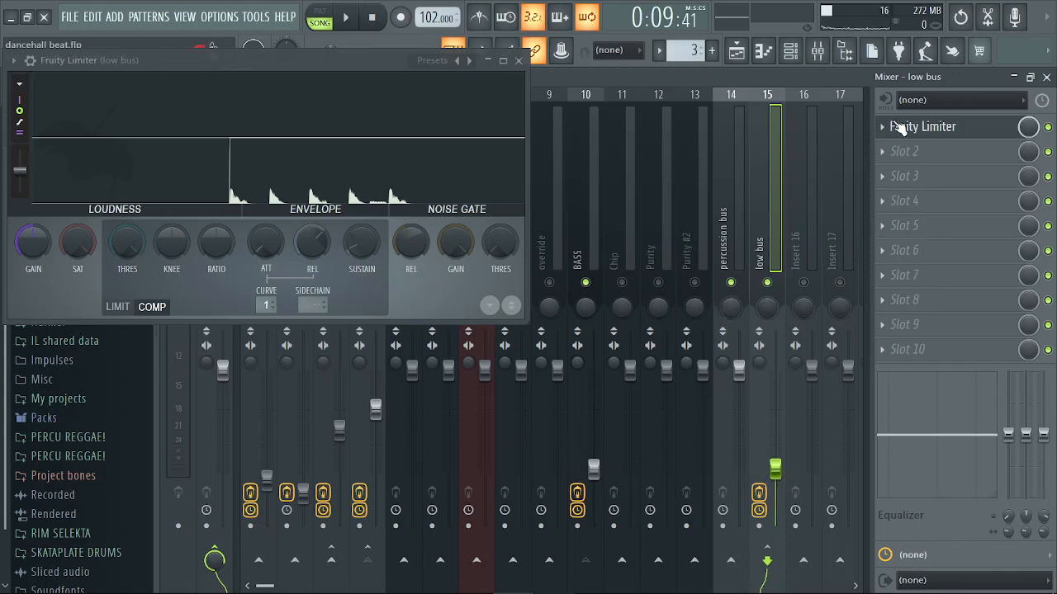
left_click(518, 61)
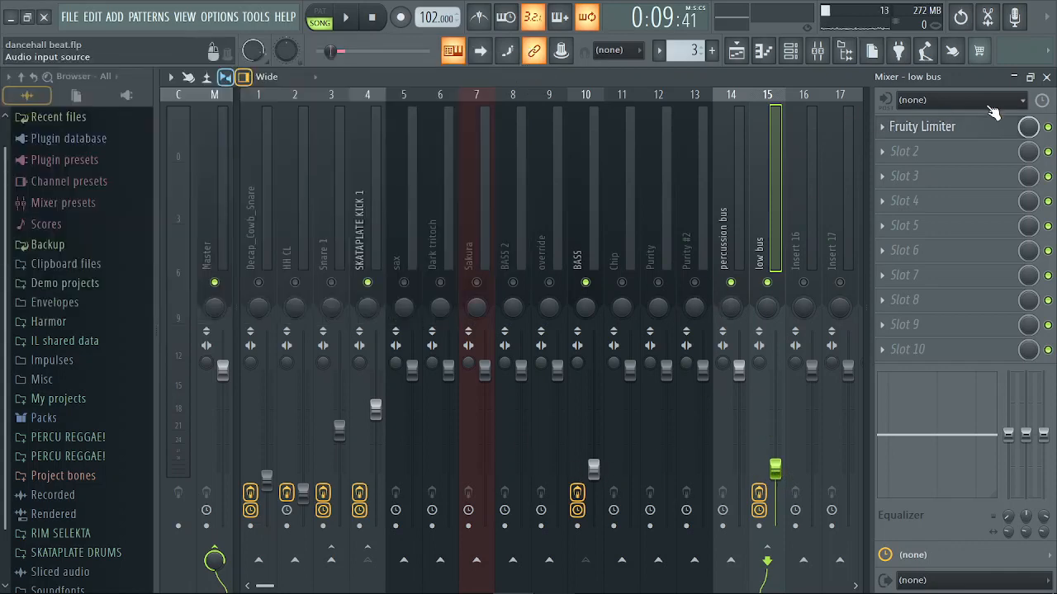
Set the low bus Fruity Limiter's ceiling to -17.5 dB in limiter mode during playback, recheck the sound and close the plugin
left_click(943, 130)
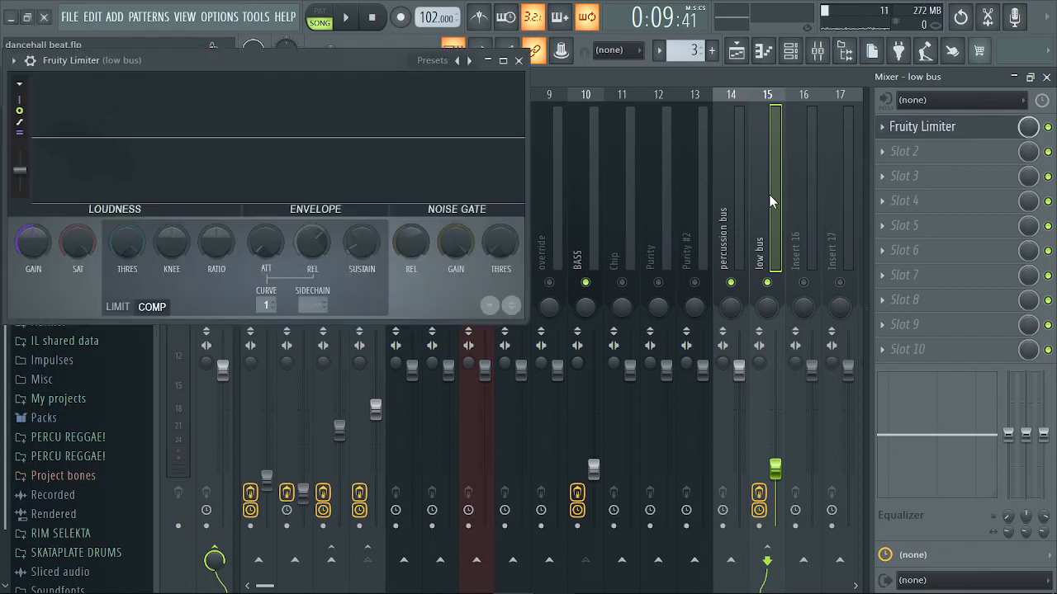
mouse_move(769, 194)
left_mouse_down()
mouse_move(539, 68)
mouse_move(789, 164)
mouse_move(771, 184)
left_mouse_up()
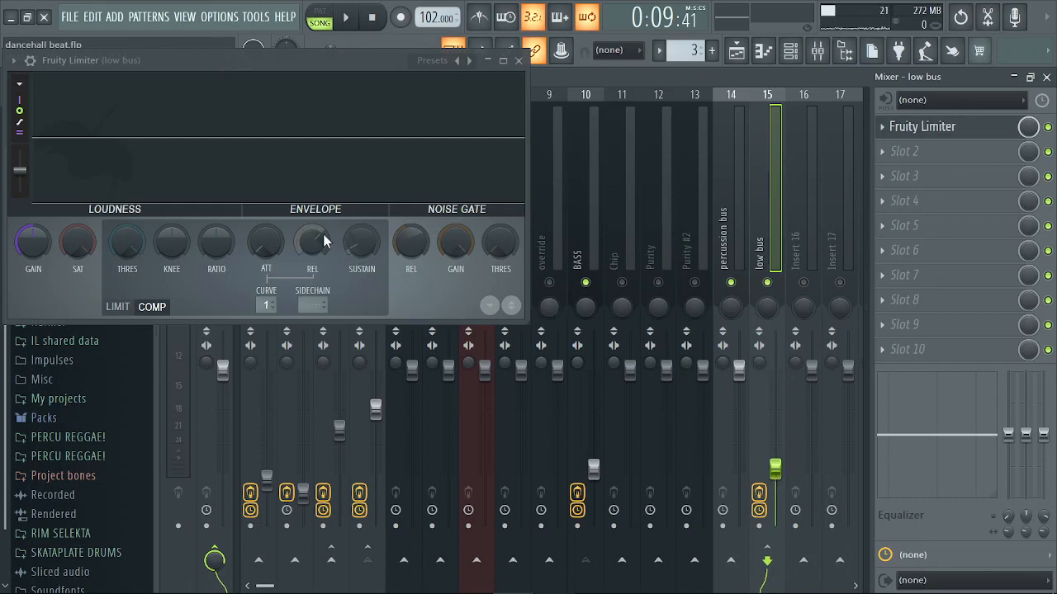
left_click(127, 307)
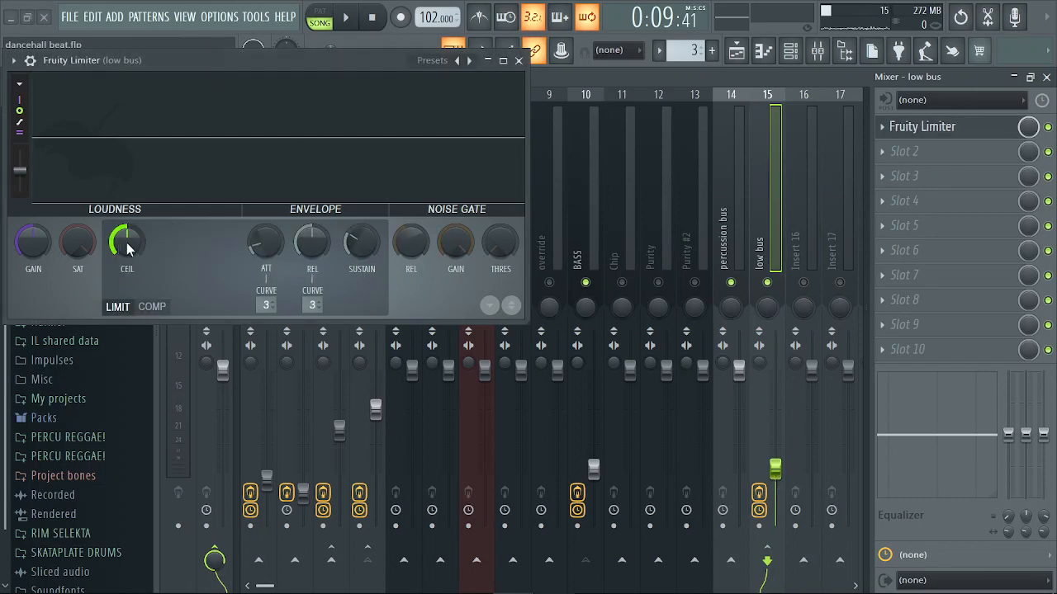
left_click_drag(201, 61, 502, 197)
key("space")
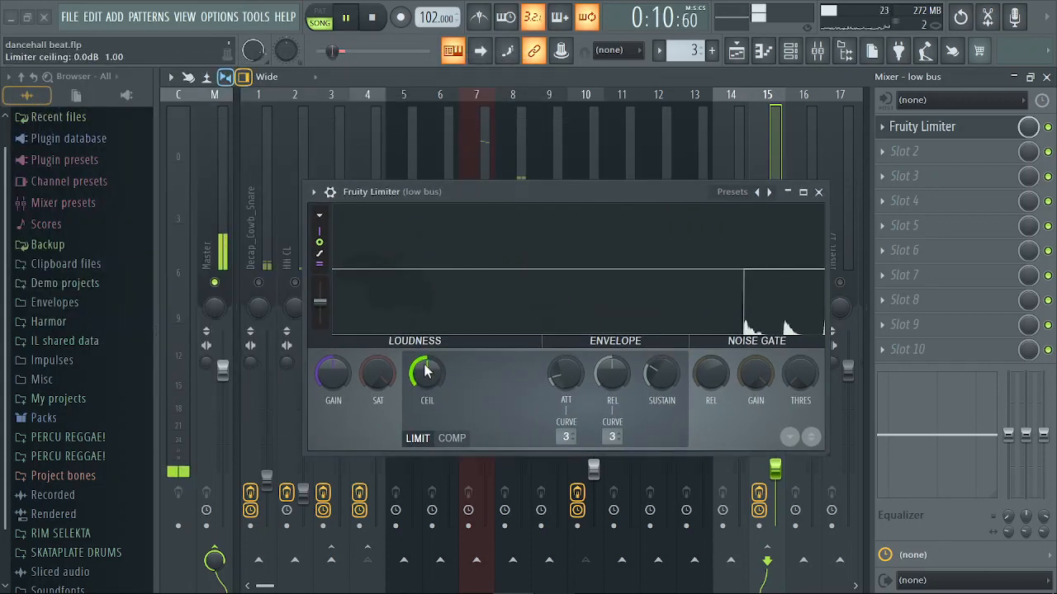
left_click_drag(426, 374, 426, 438)
key("space")
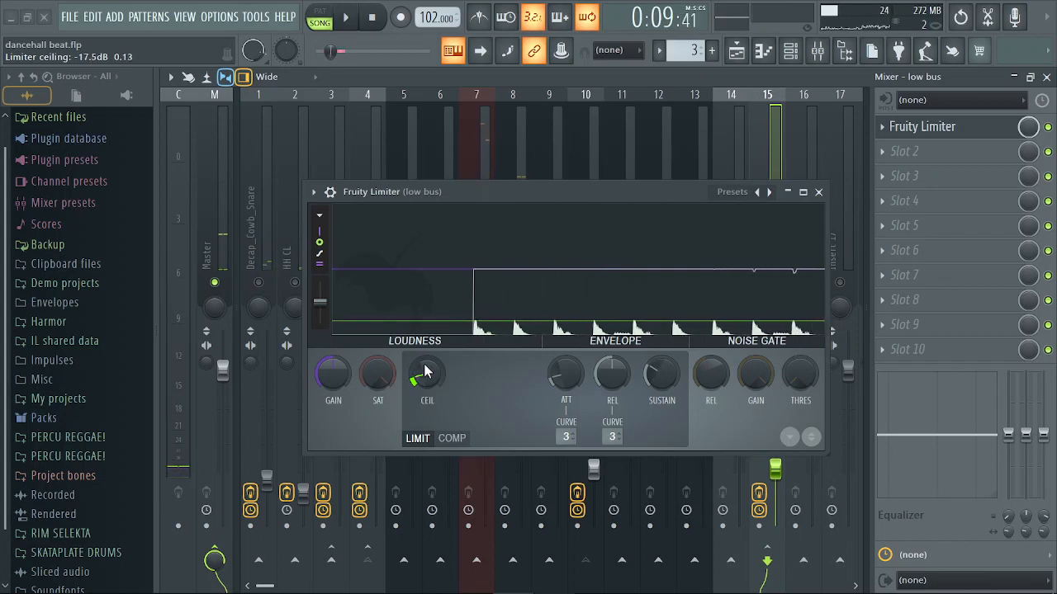
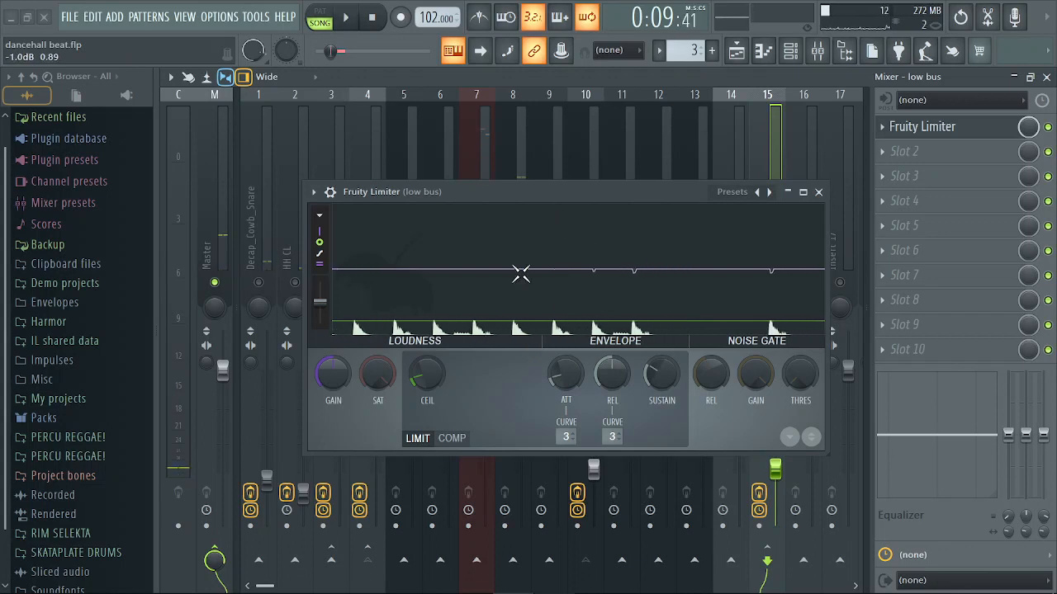
key("space")
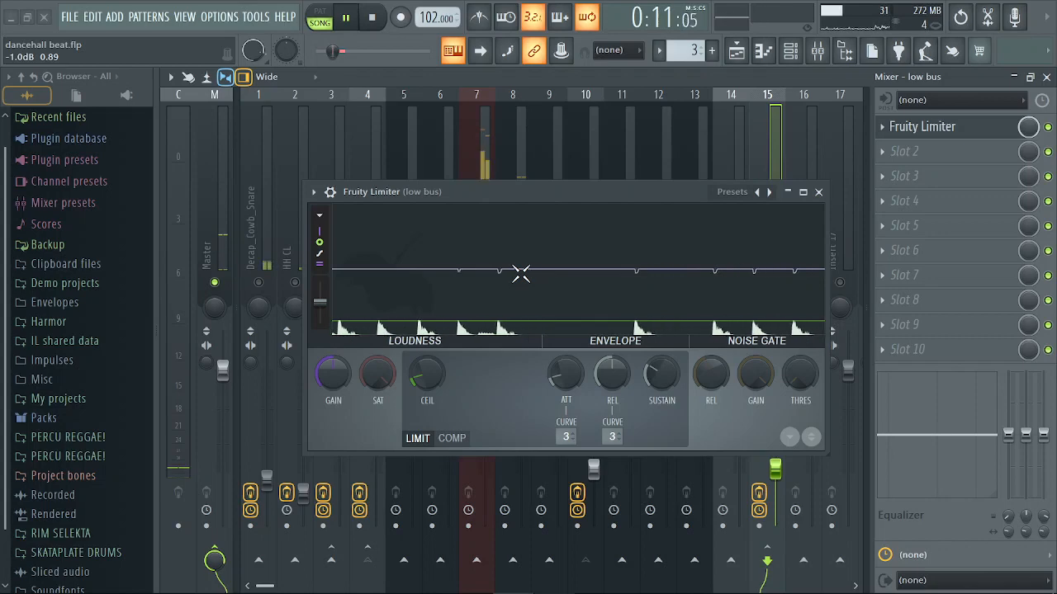
left_click(818, 191)
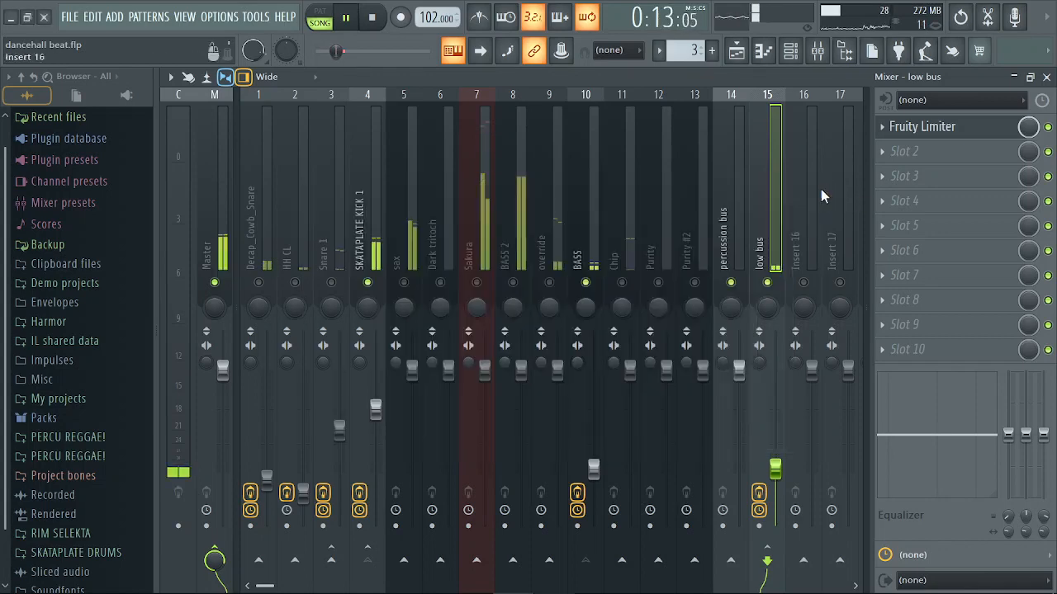
key("space")
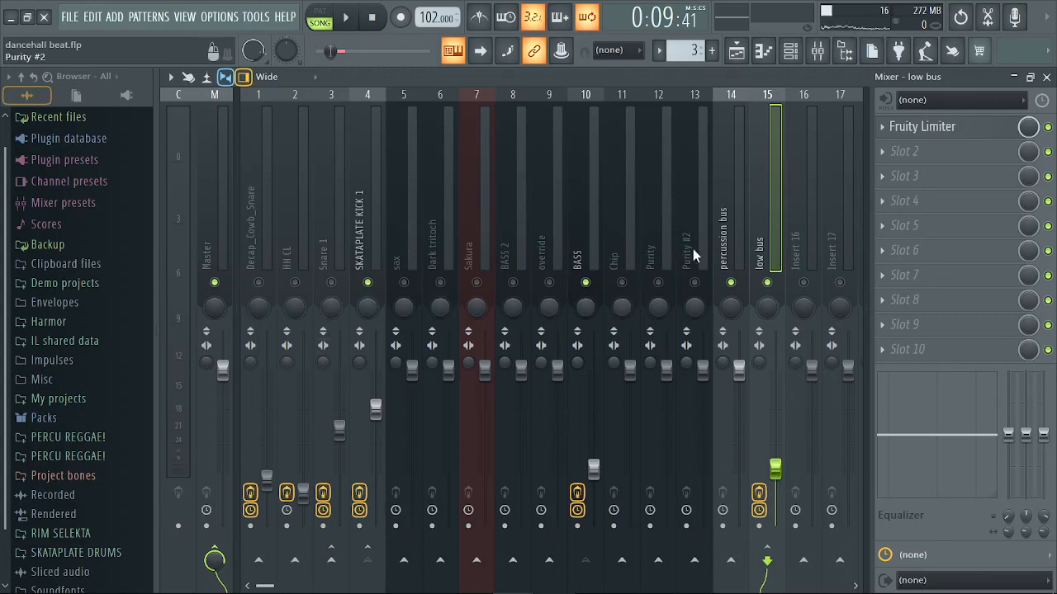
Route the Snare 1, HH CL and Decap_Cowb_Snare tracks to the percussion bus
left_click(732, 234)
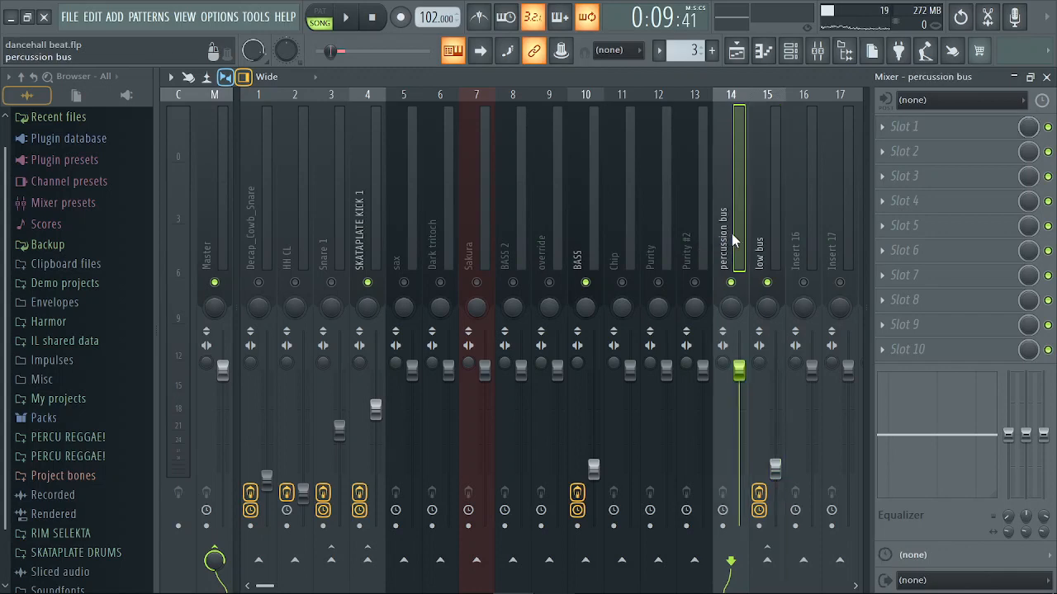
left_click(330, 224)
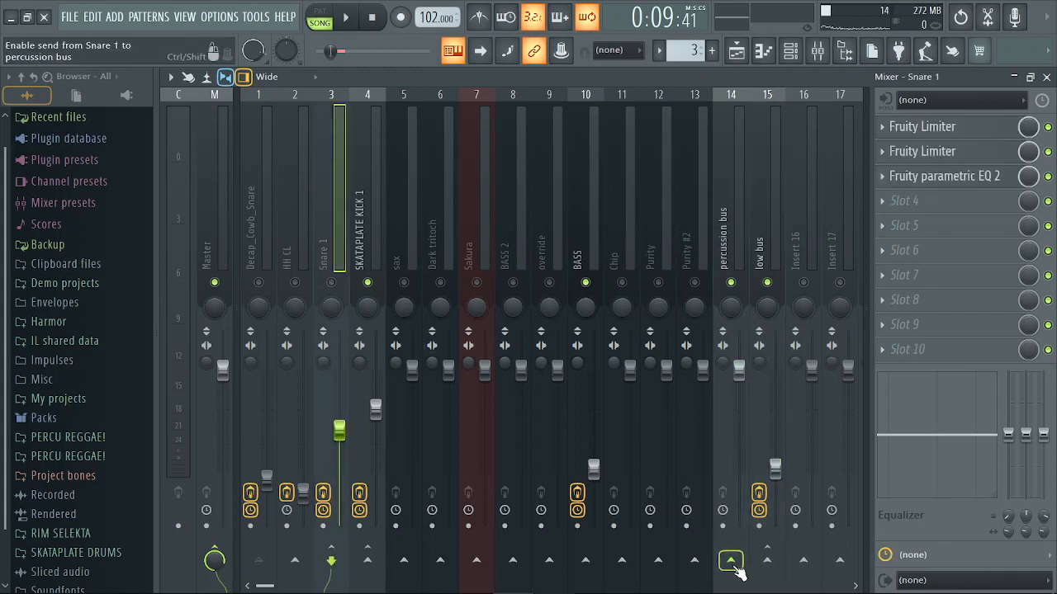
left_click(731, 560)
left_click(296, 228)
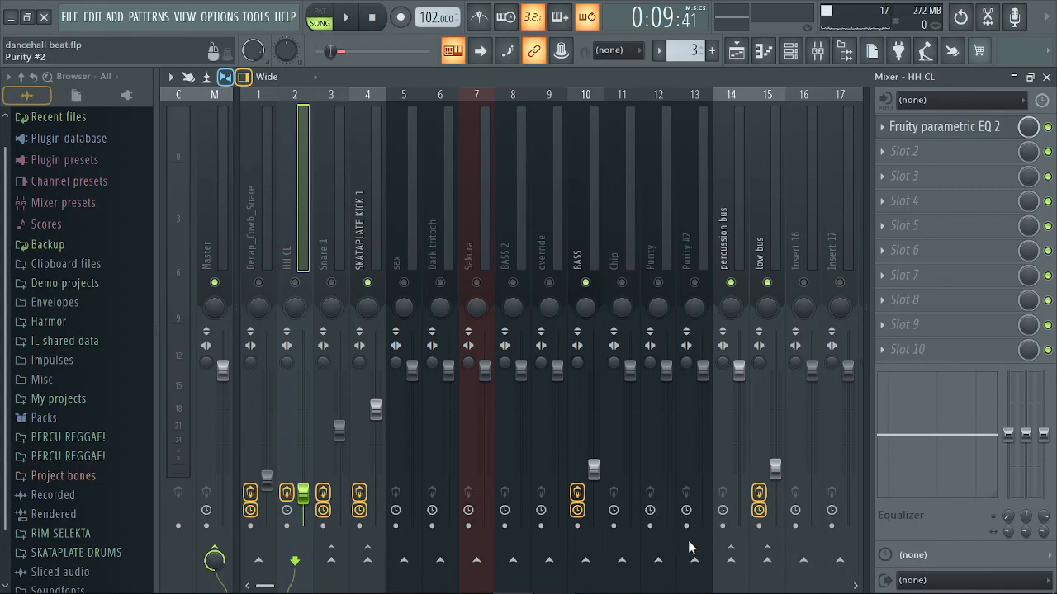
left_click(730, 560)
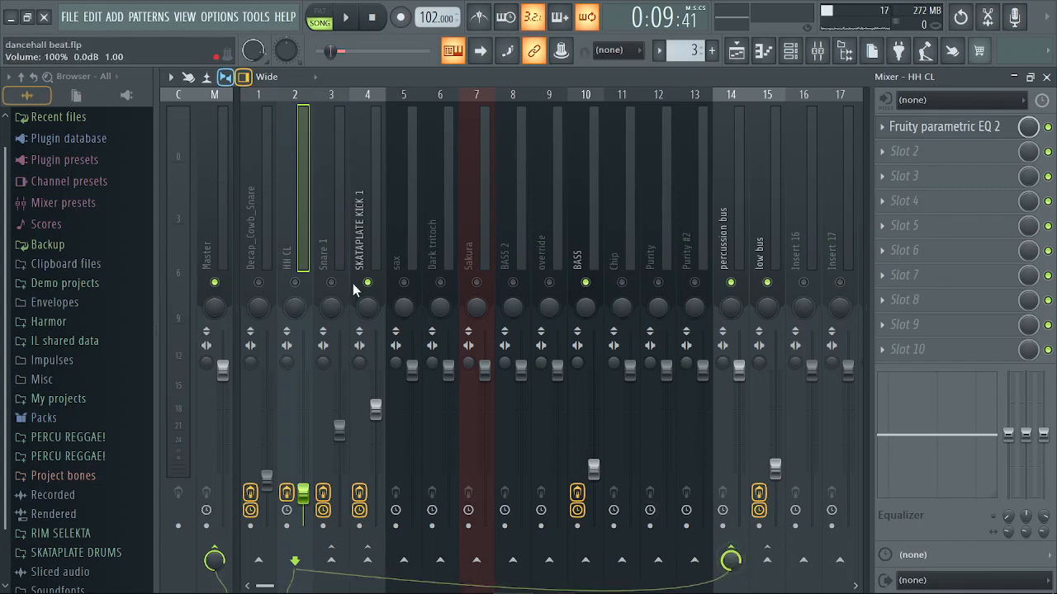
left_click(261, 230)
left_click(730, 560)
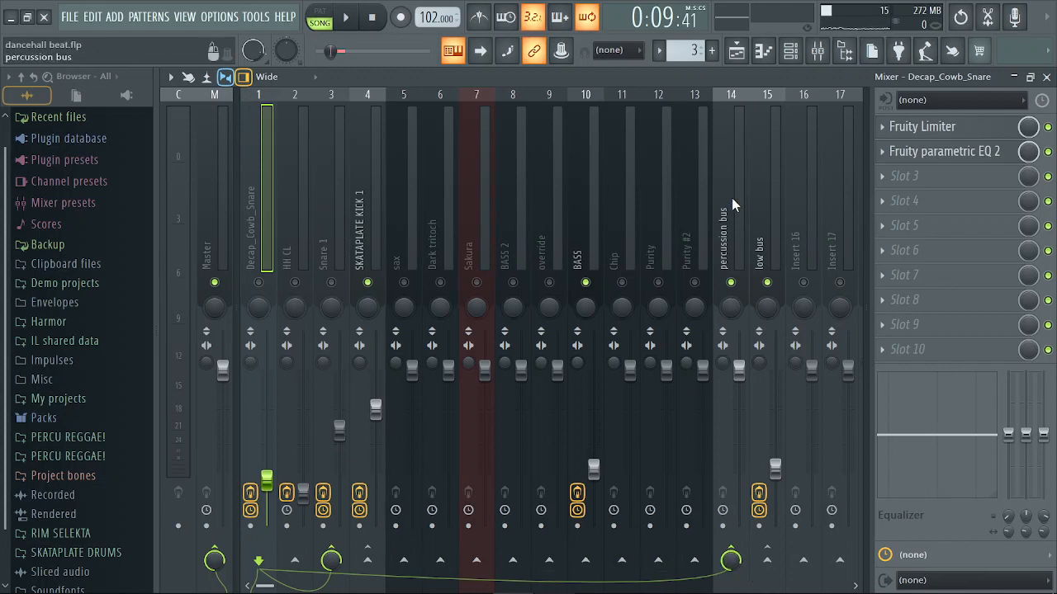
Lower the percussion bus fader to about -24 dB, level with the HH CL fader, and check it in playback
left_click(732, 221)
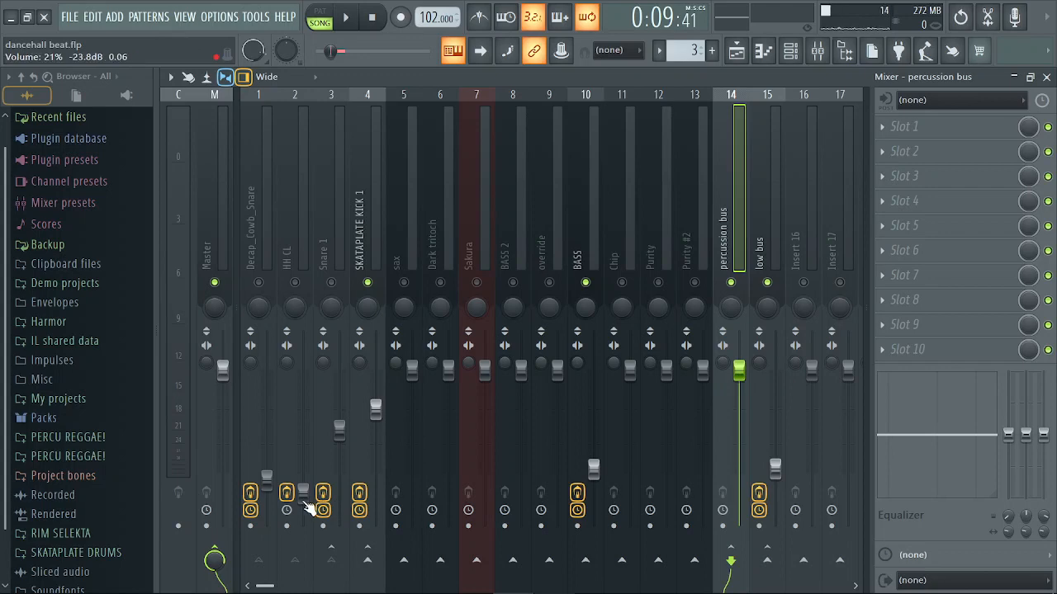
left_click_drag(739, 371, 739, 487)
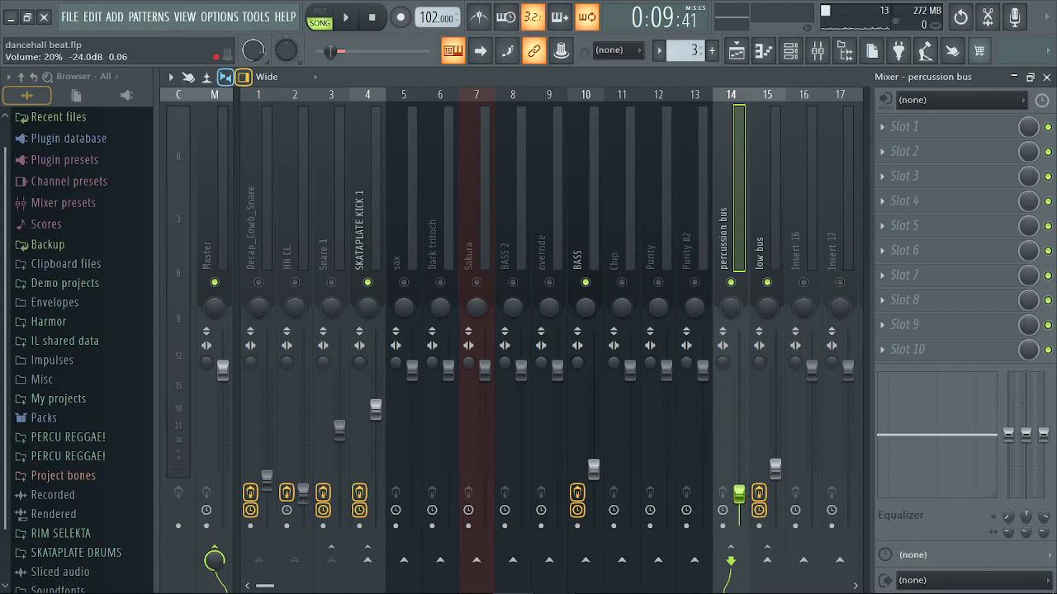
key("space")
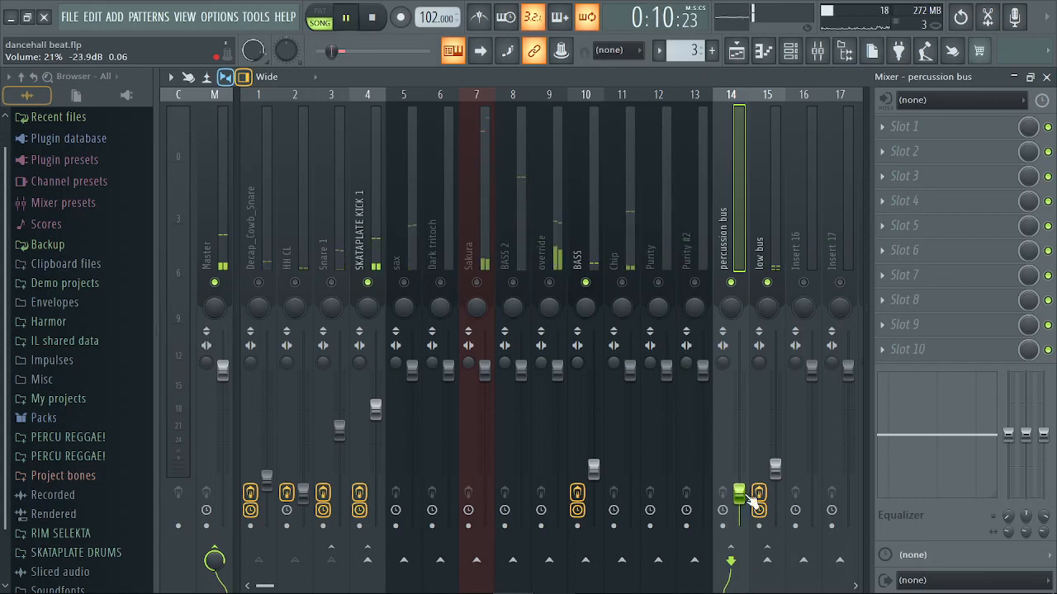
key("space")
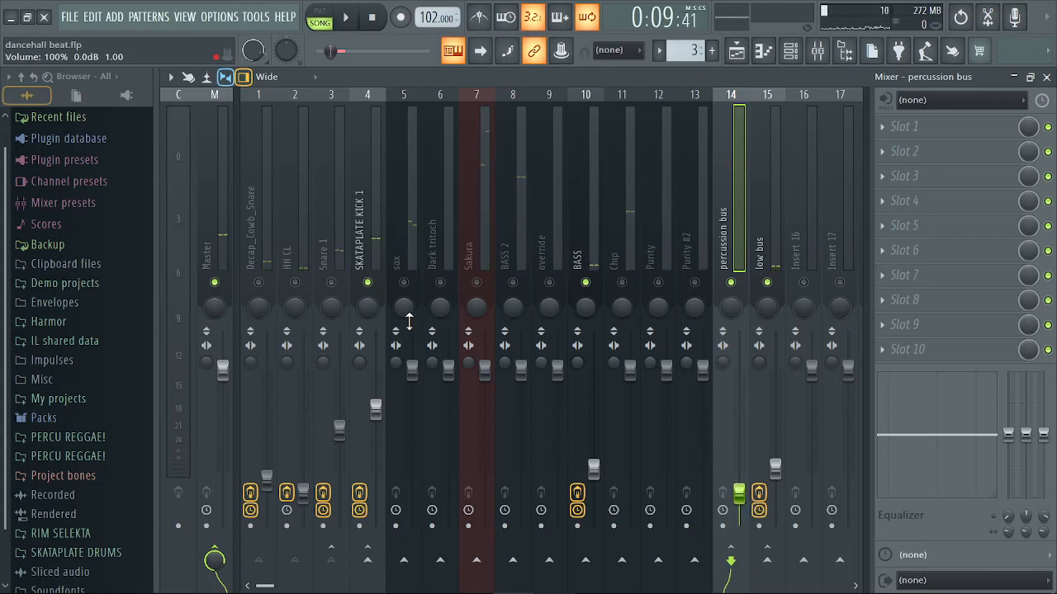
Mute SKATAPLATE KICK 1 and BASS, unmute Snare 1, HH CL and Decap_Cowb_Snare, and listen to the percussion alone
left_click(367, 282)
left_click(588, 284)
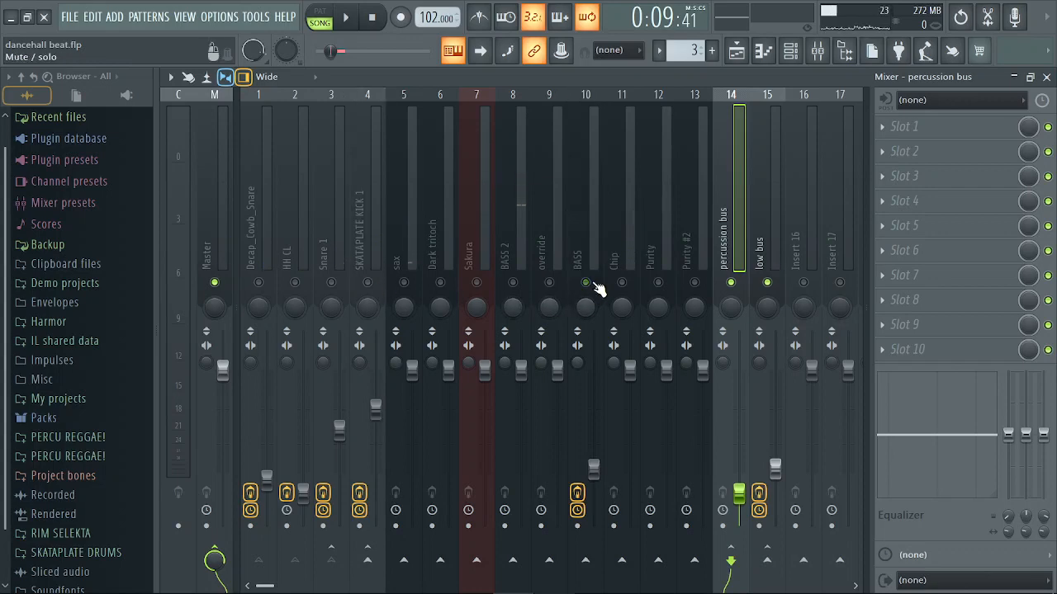
left_click(333, 284)
left_click(294, 284)
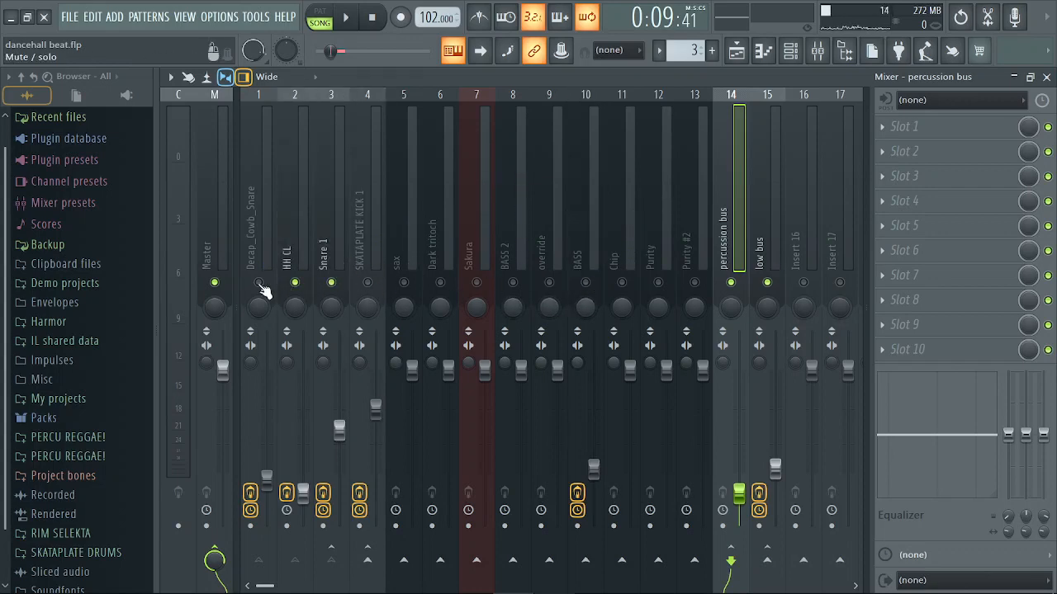
left_click(259, 284)
key("space")
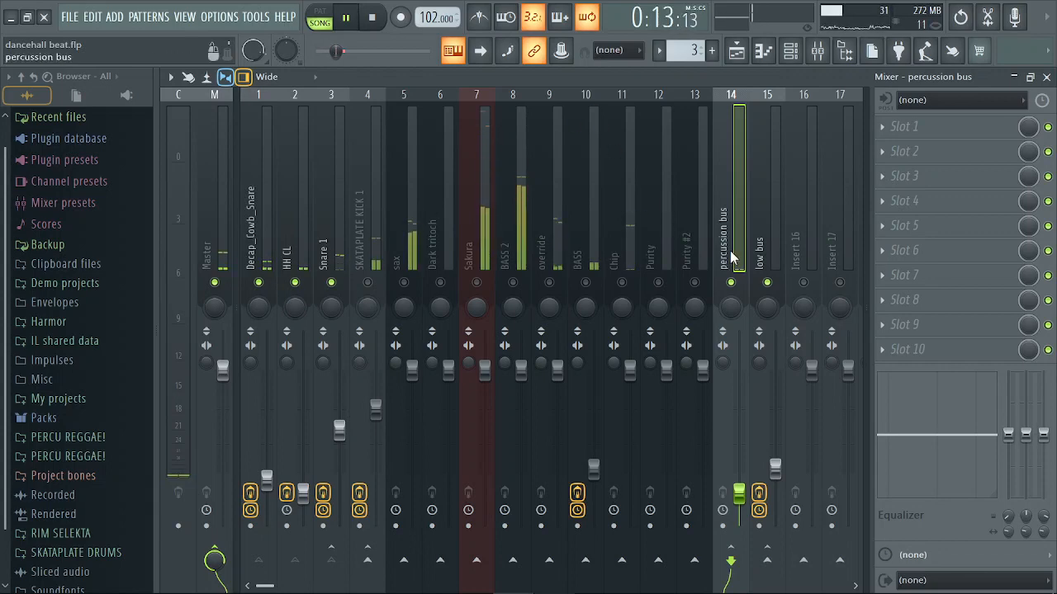
key("space")
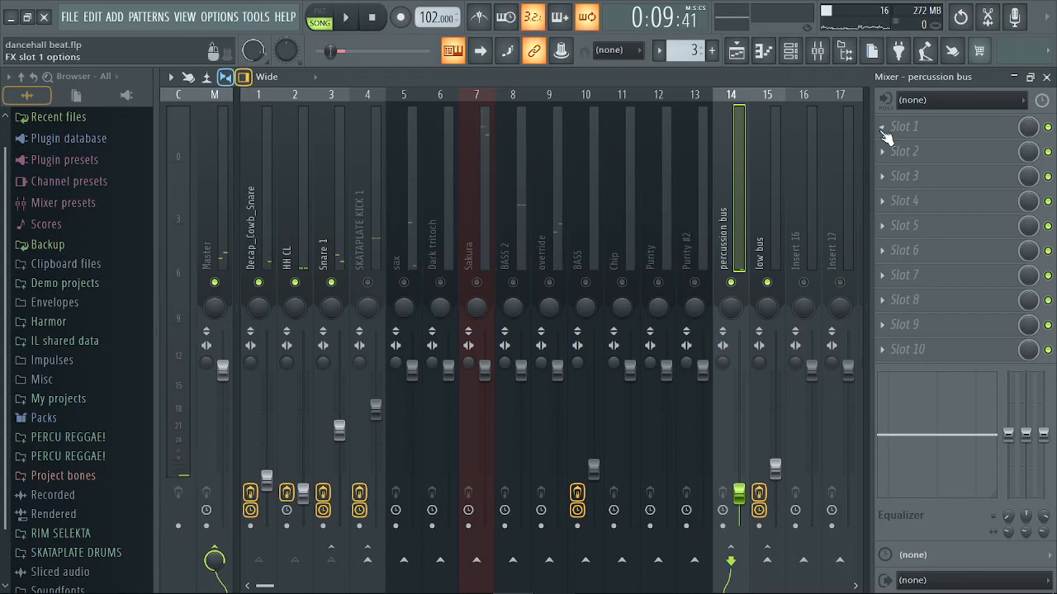
Load Fruity Limiter into Slot 1 of the percussion bus, turn its ceiling far down in limiter mode during playback, and close it
left_click(883, 130)
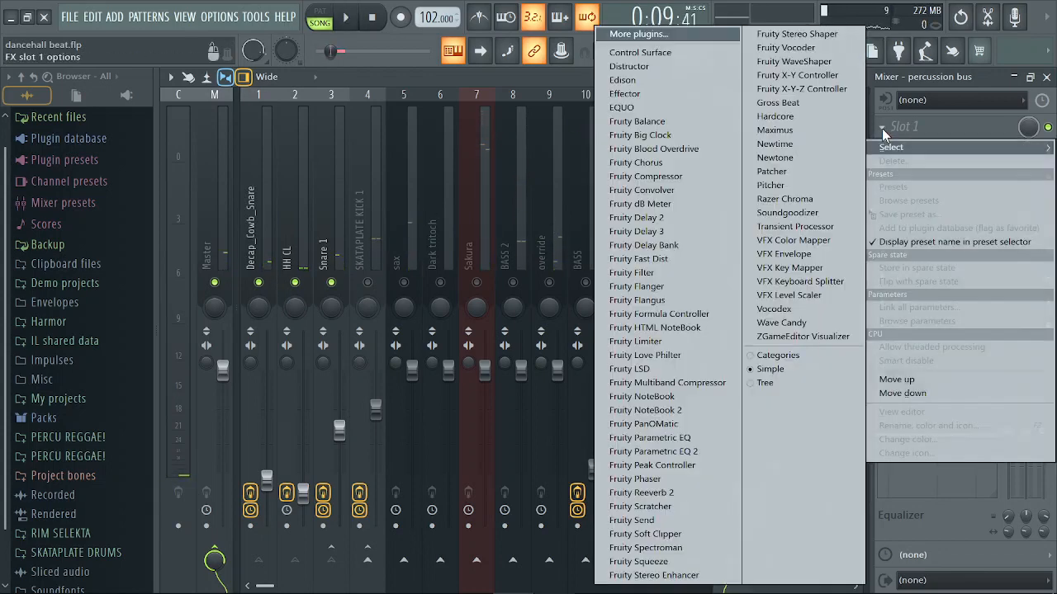
left_click(659, 342)
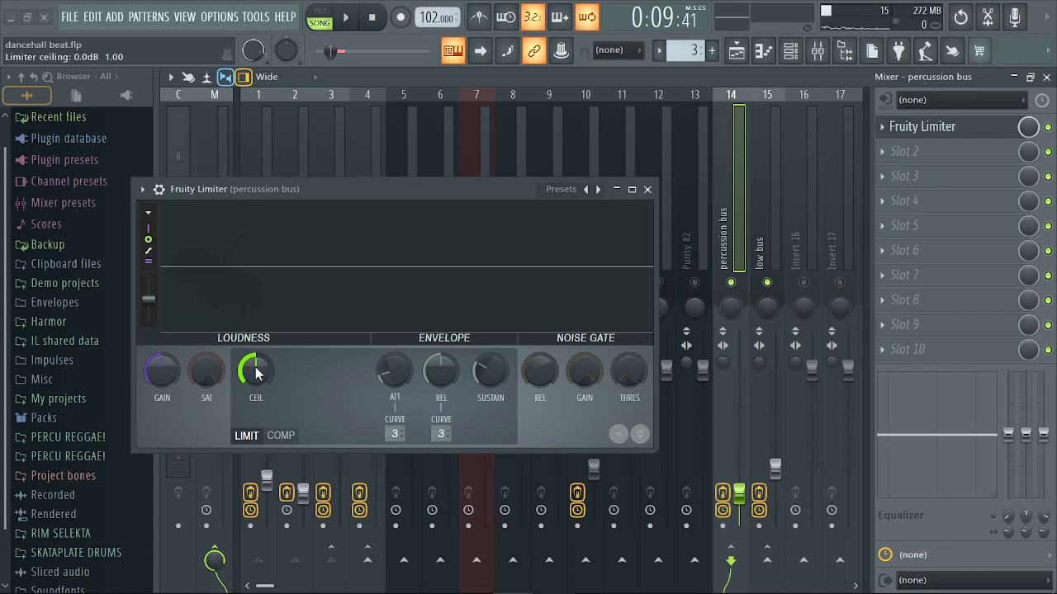
key("space")
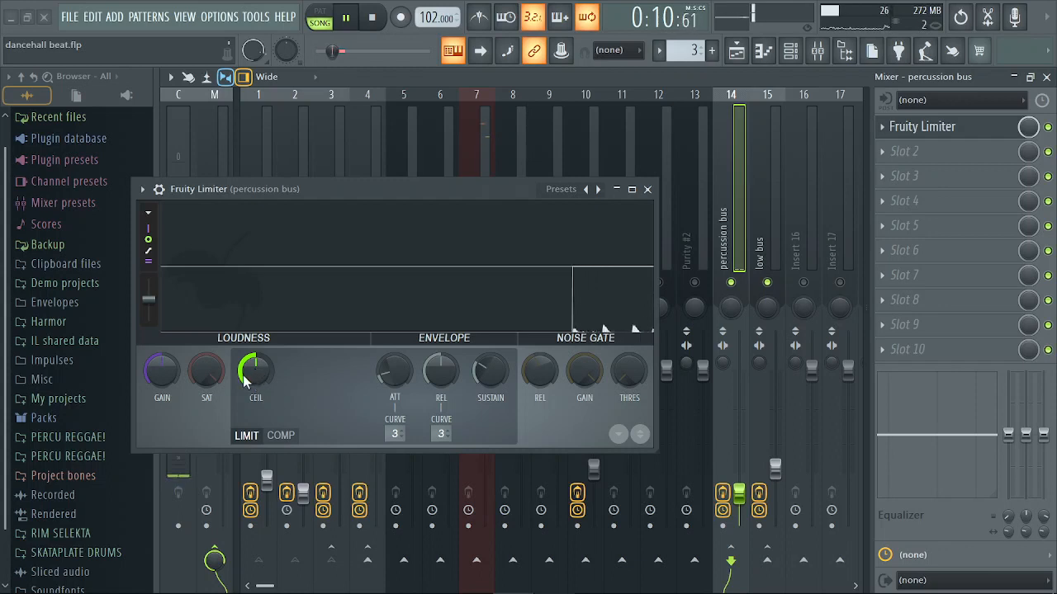
left_click_drag(256, 371, 256, 429)
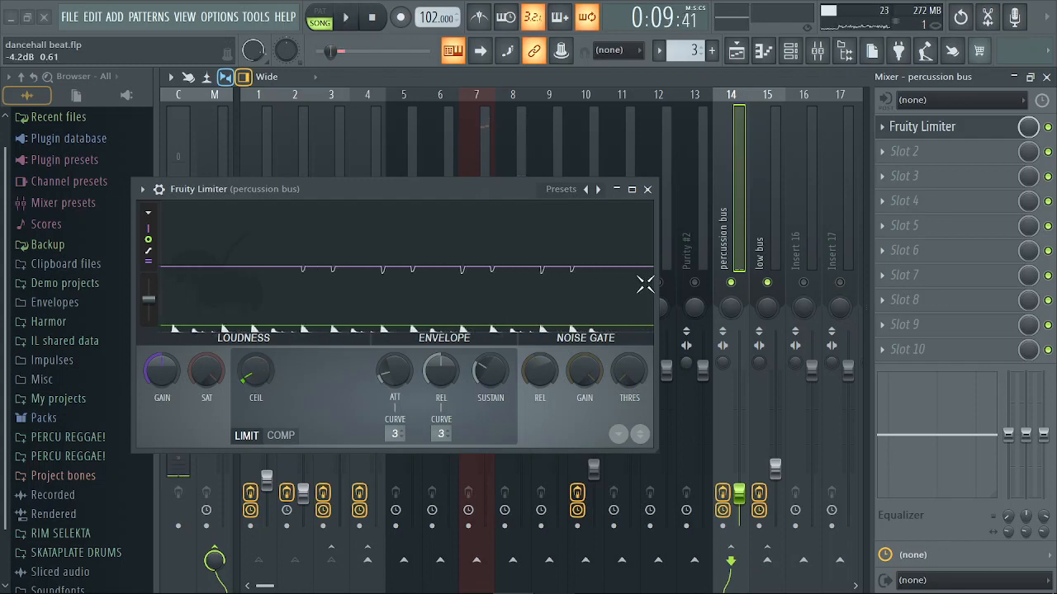
left_click(647, 189)
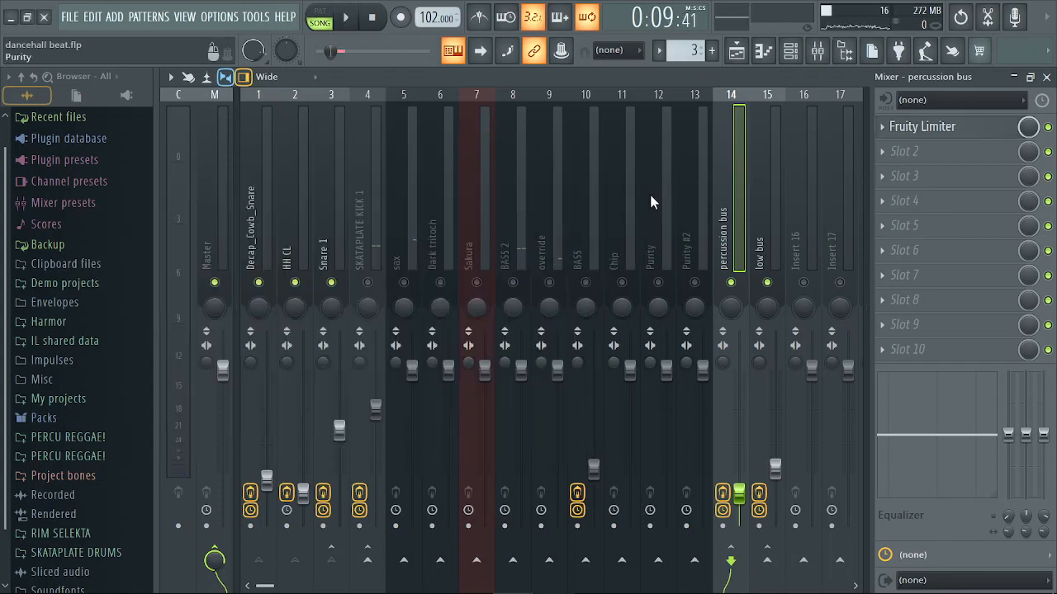
Unmute SKATAPLATE KICK 1 and BASS and play the drums and bass together
left_click(370, 284)
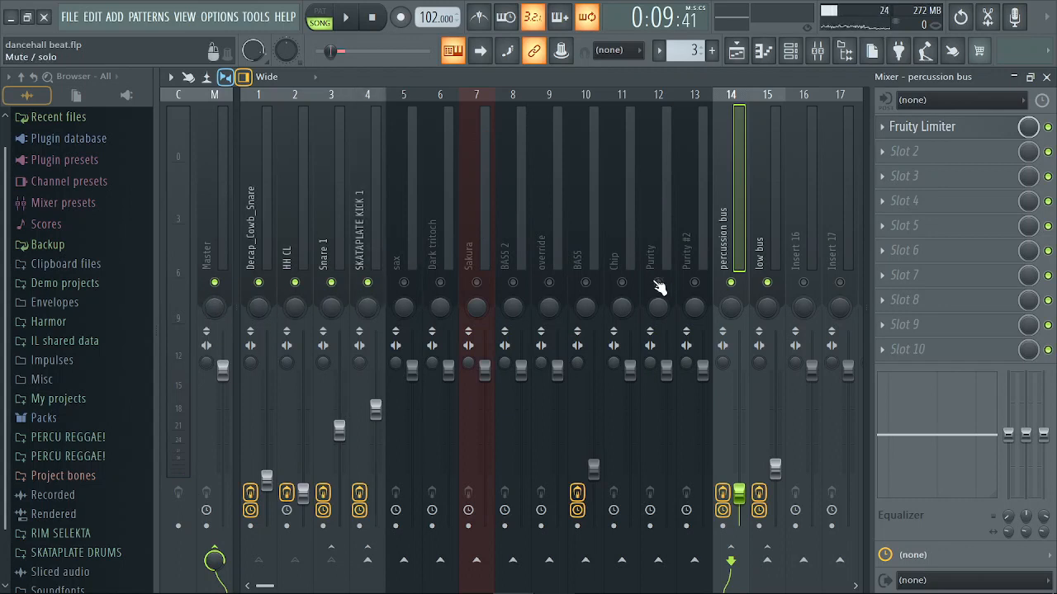
left_click(588, 283)
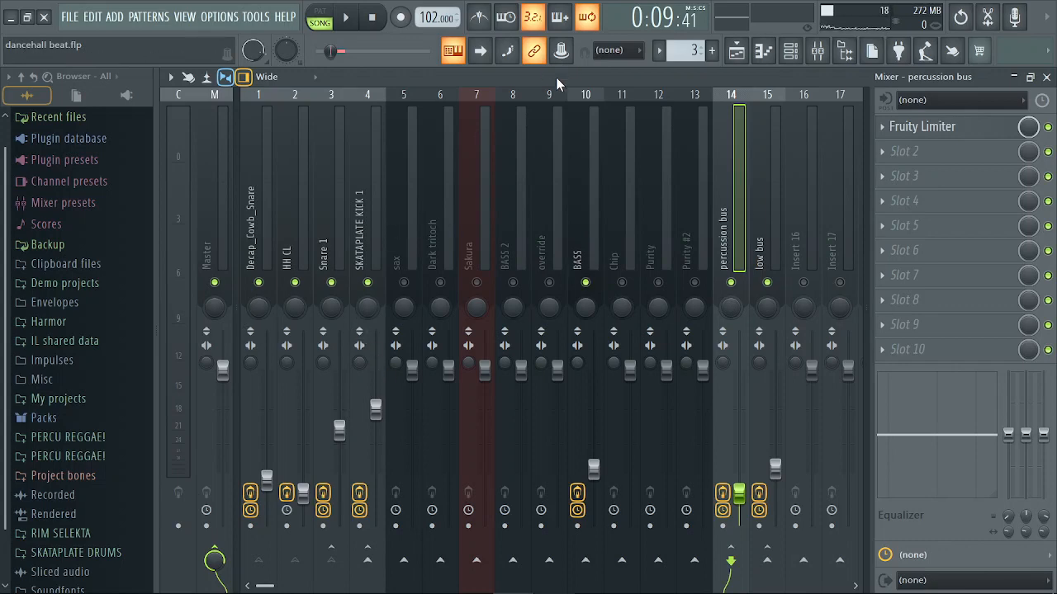
key("space")
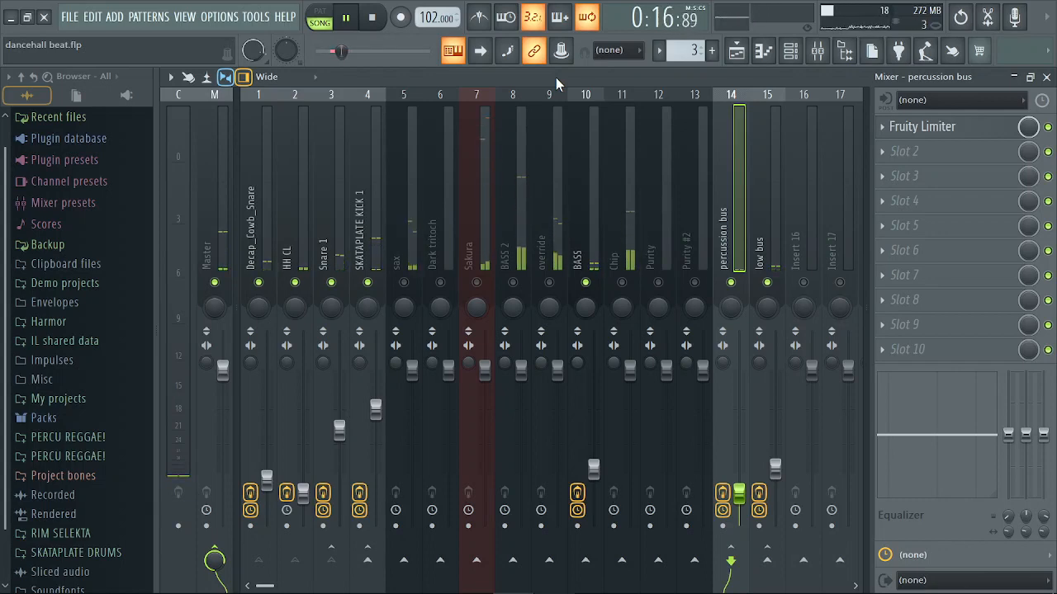
key("space")
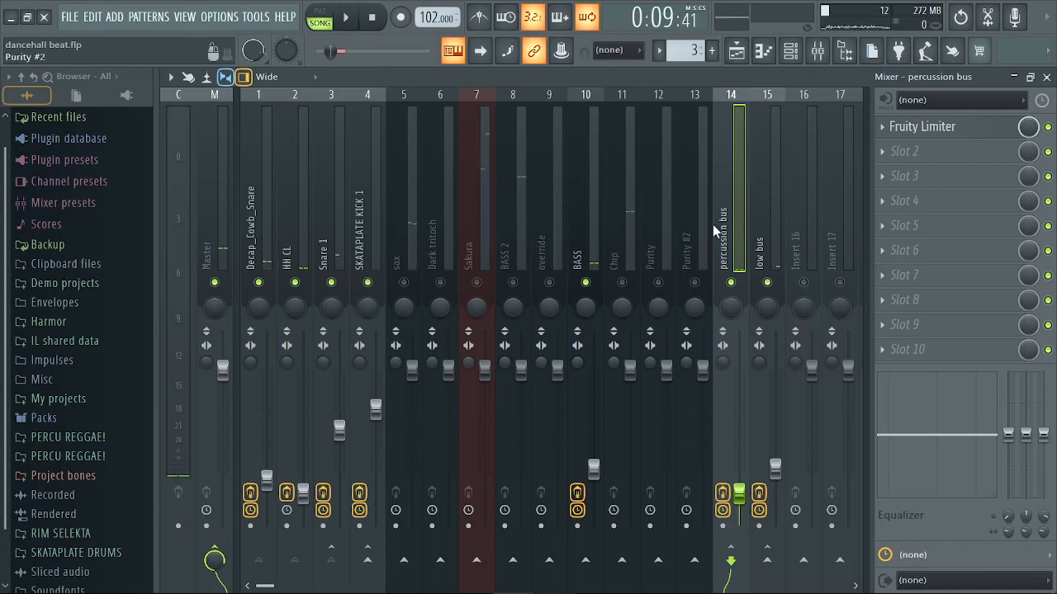
left_click(767, 237)
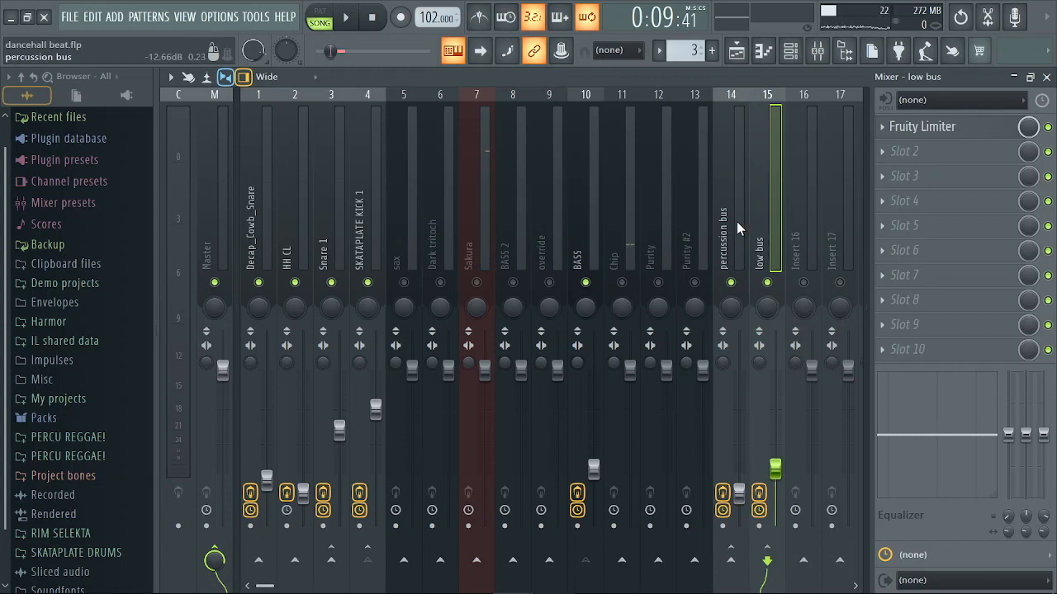
left_click(737, 223)
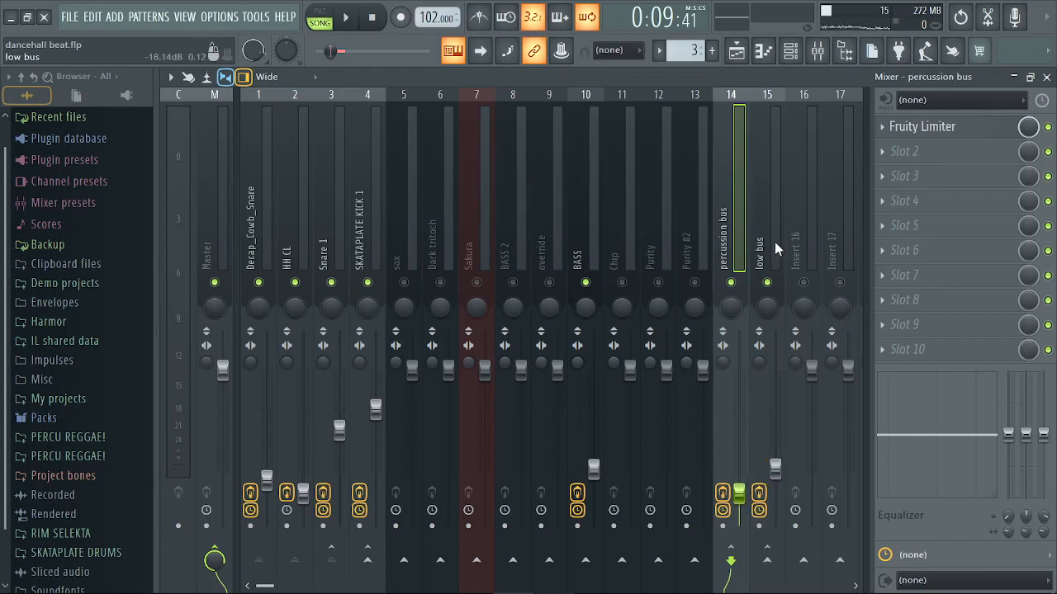
left_click(775, 241)
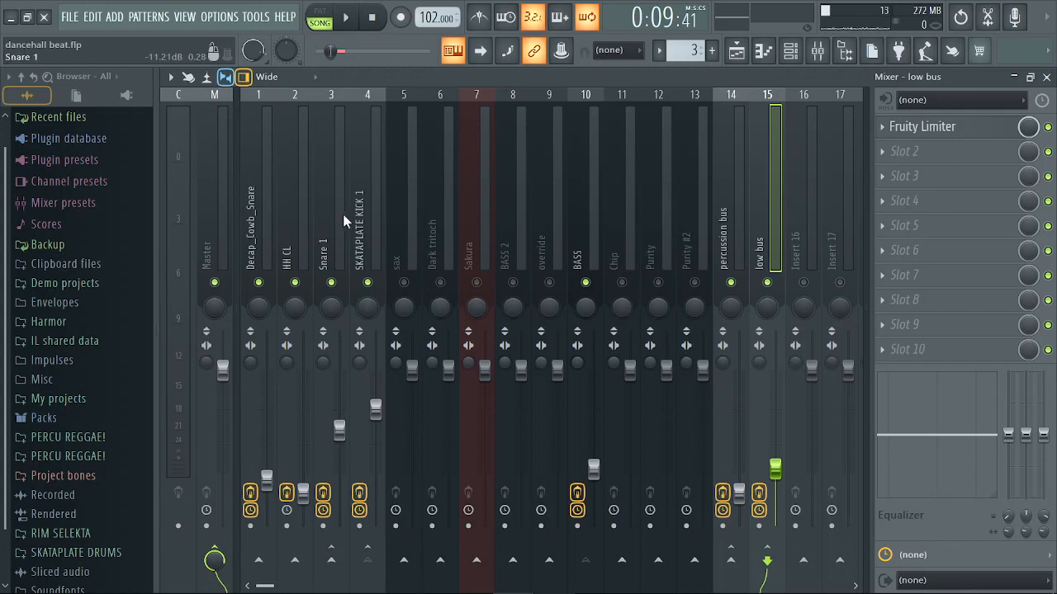
left_click(365, 234)
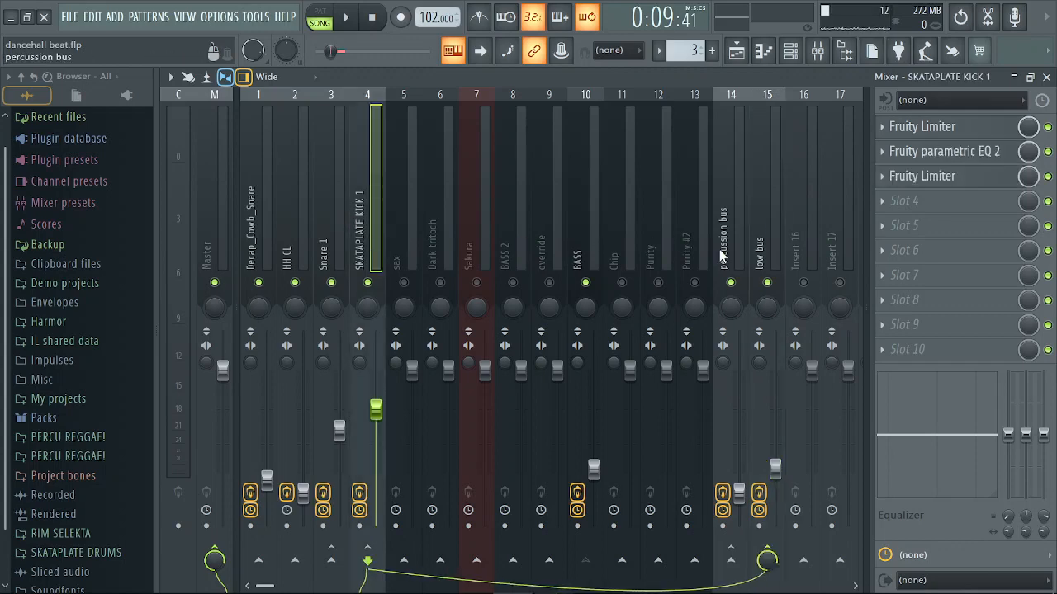
Load Fruity Parametric EQ 2 into Slot 2 of the low bus, examine the bus's frequency spectrum in playback, and close the EQ
left_click(766, 229)
left_click(950, 146)
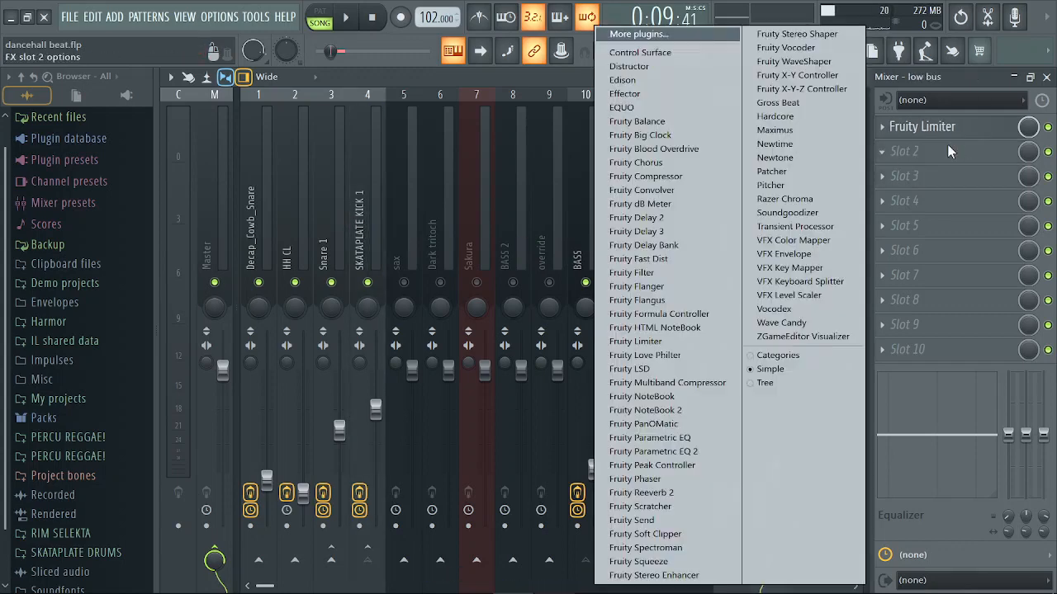
left_click(675, 452)
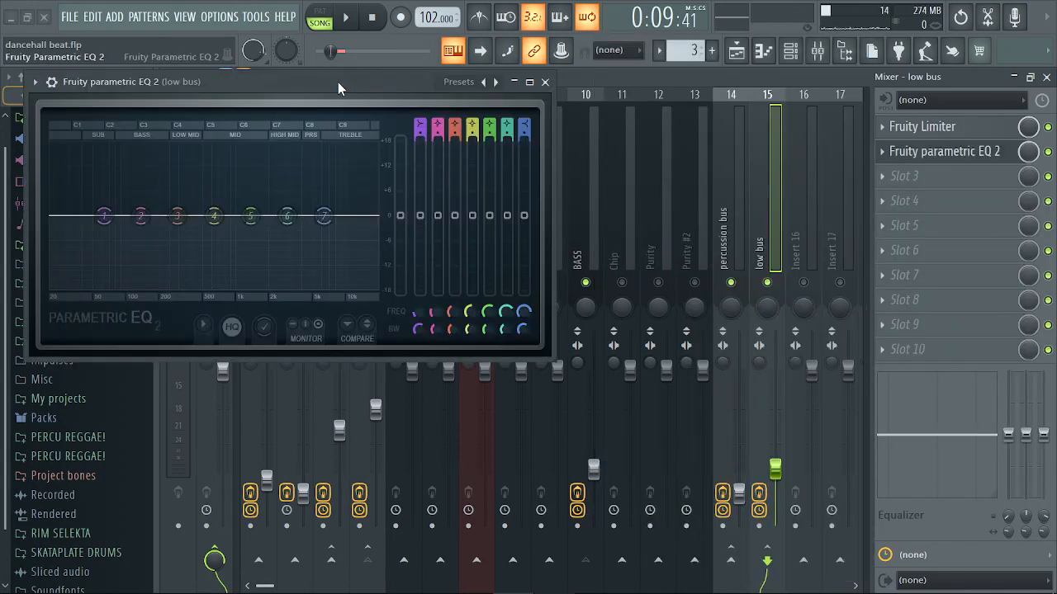
key("space")
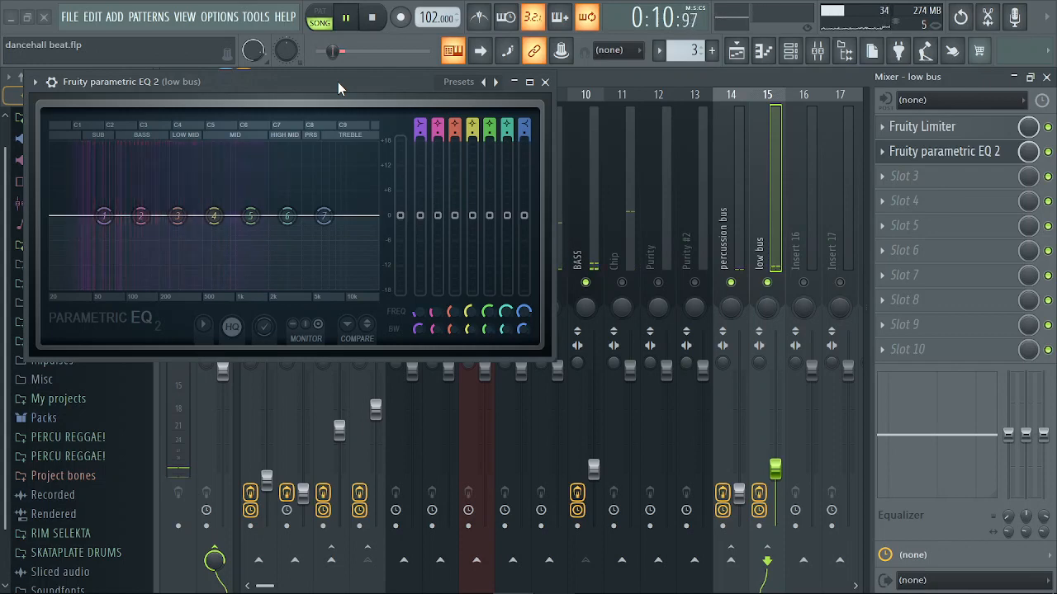
key("space")
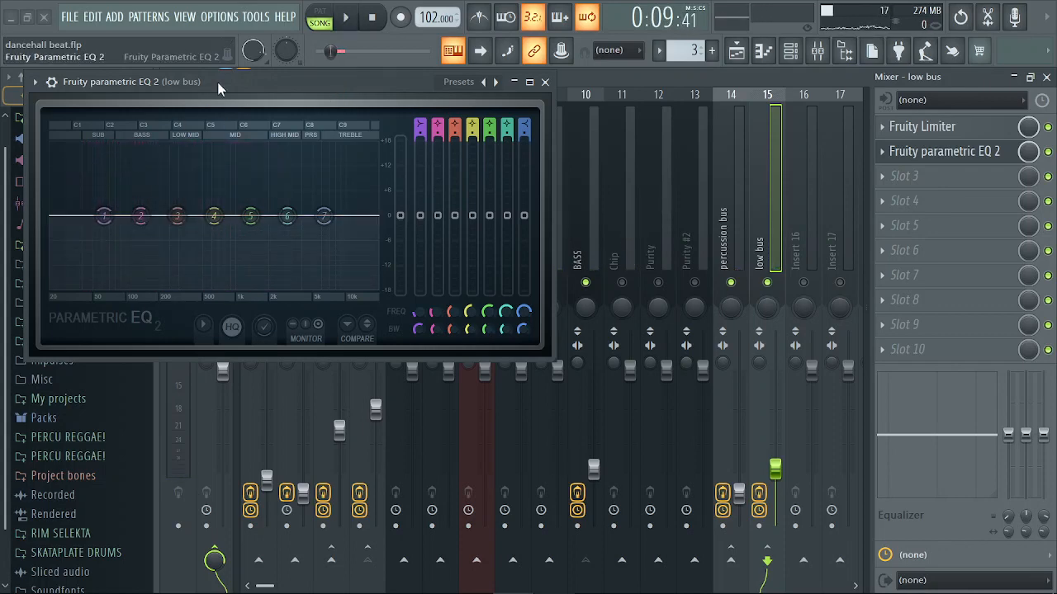
key("space")
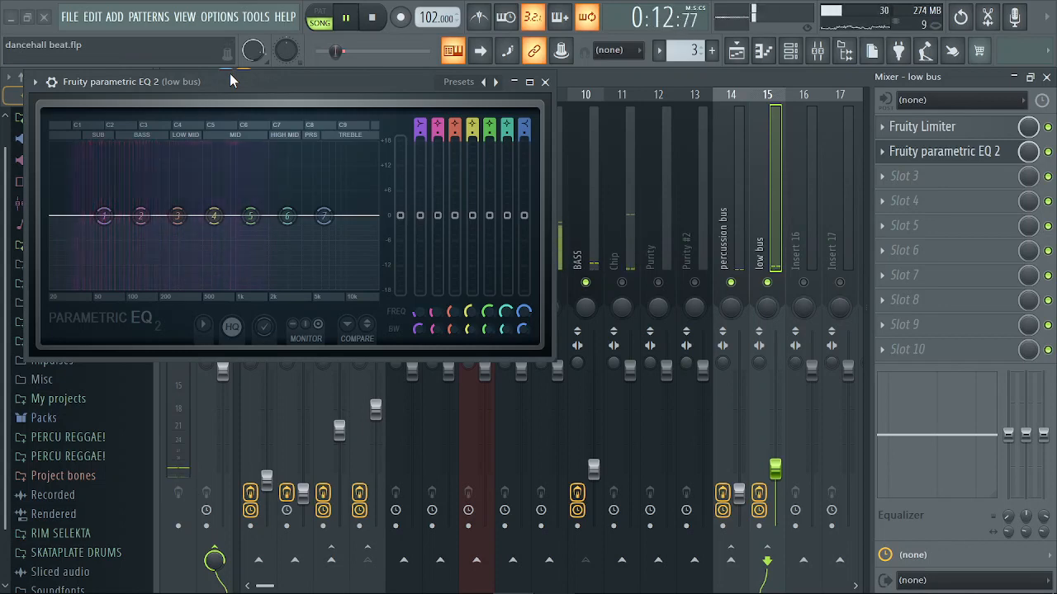
key("space")
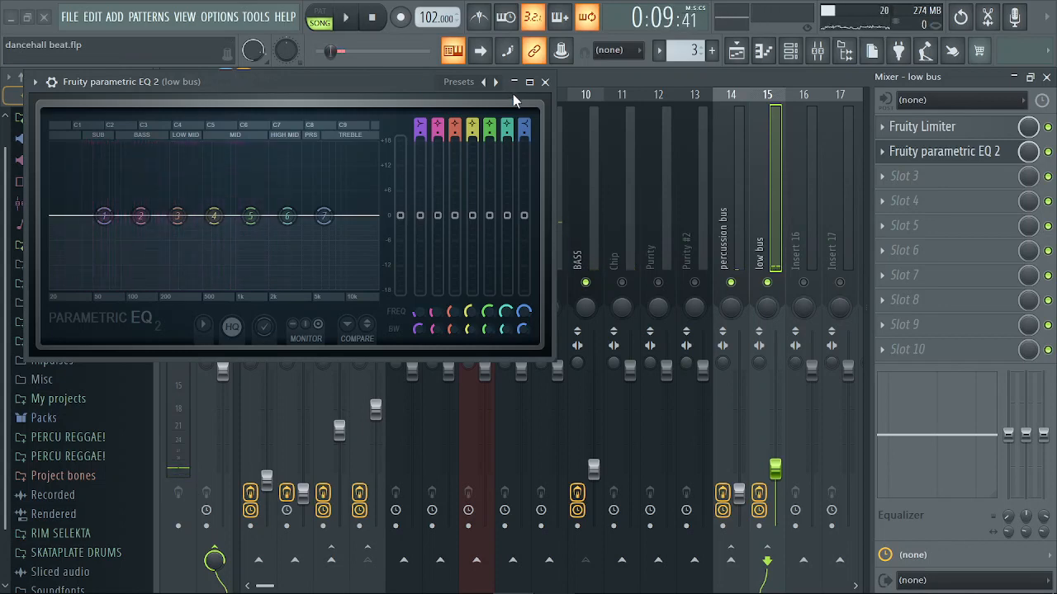
left_click(545, 83)
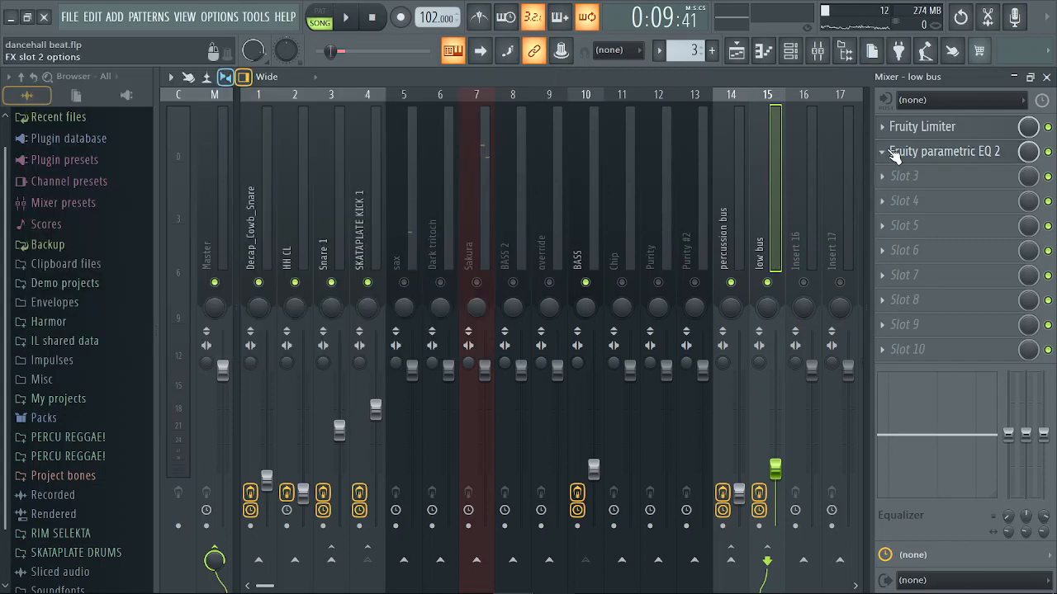
Delete Fruity Parametric EQ 2 from Slot 2 of the low bus
left_click(883, 152)
mouse_move(882, 175)
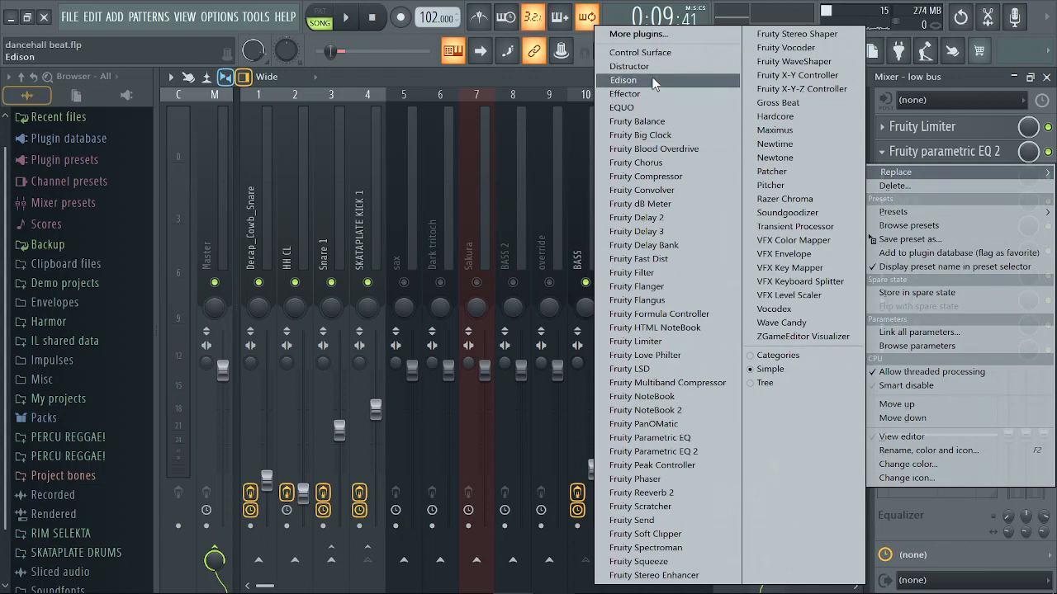
left_click(896, 187)
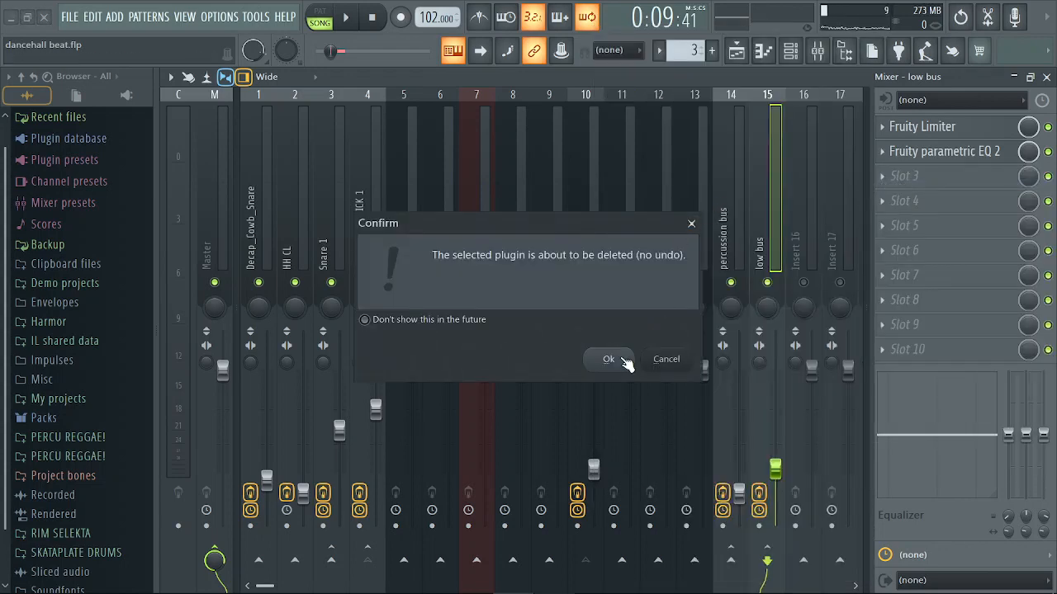
left_click(608, 359)
Load Maximus into Slot 2 of the percussion bus, adjust its master saturation threshold and lower the saturation ceiling during playback, and close it
left_click(743, 230)
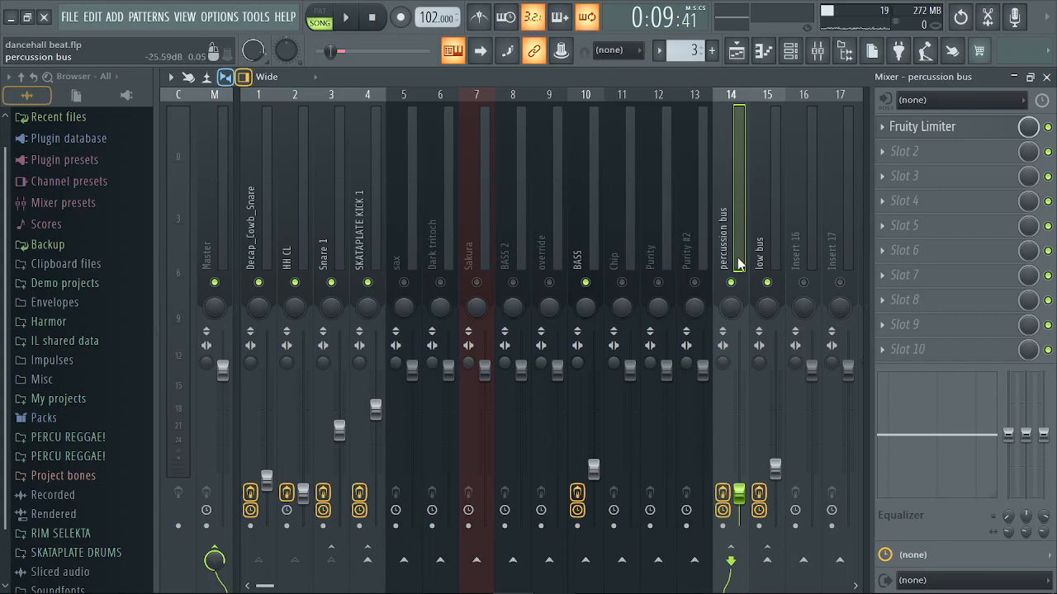
left_click(903, 157)
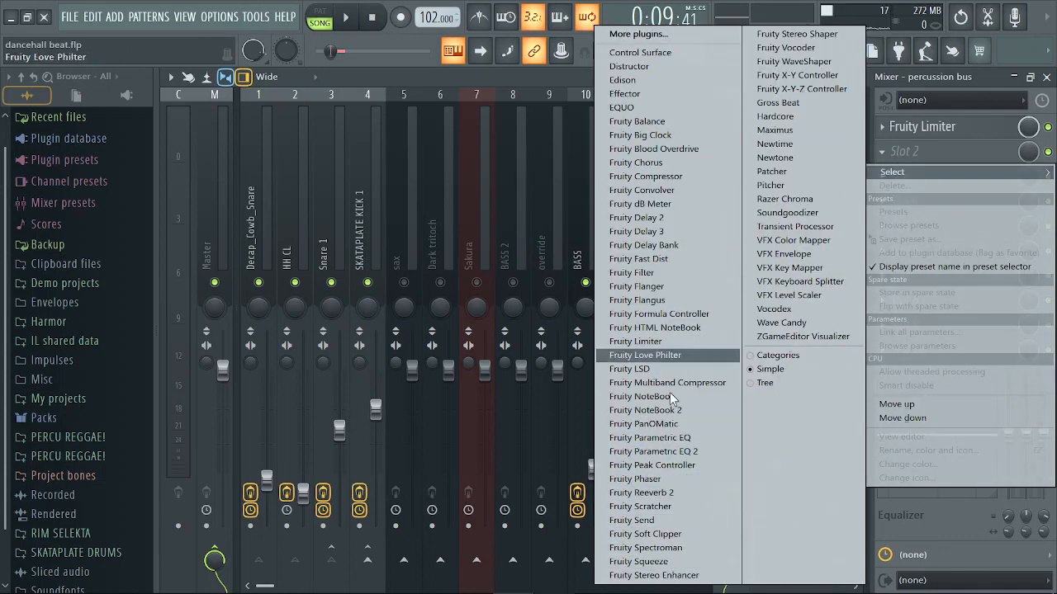
left_click(781, 131)
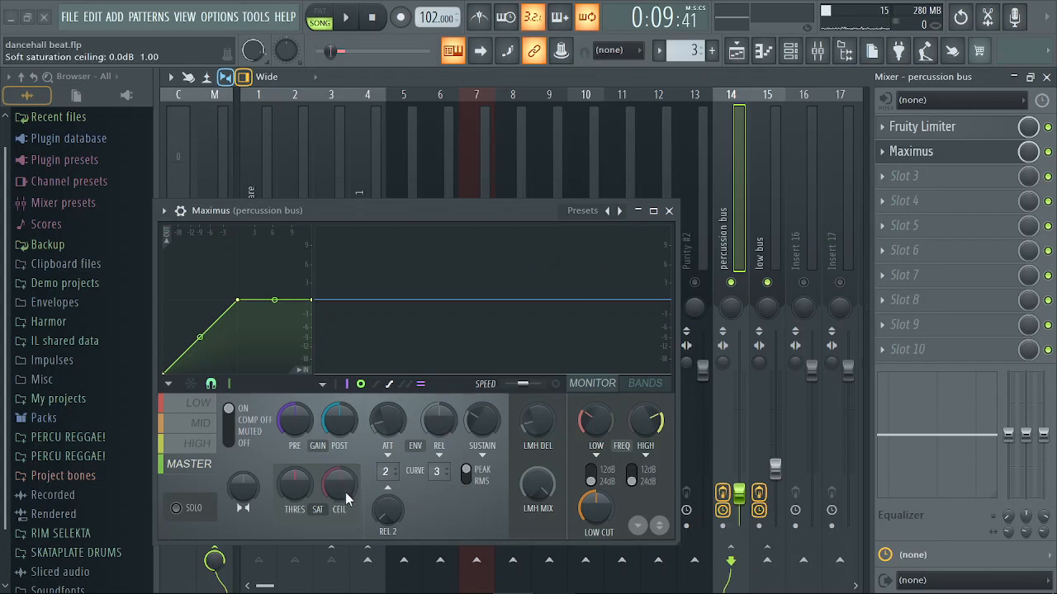
key("space")
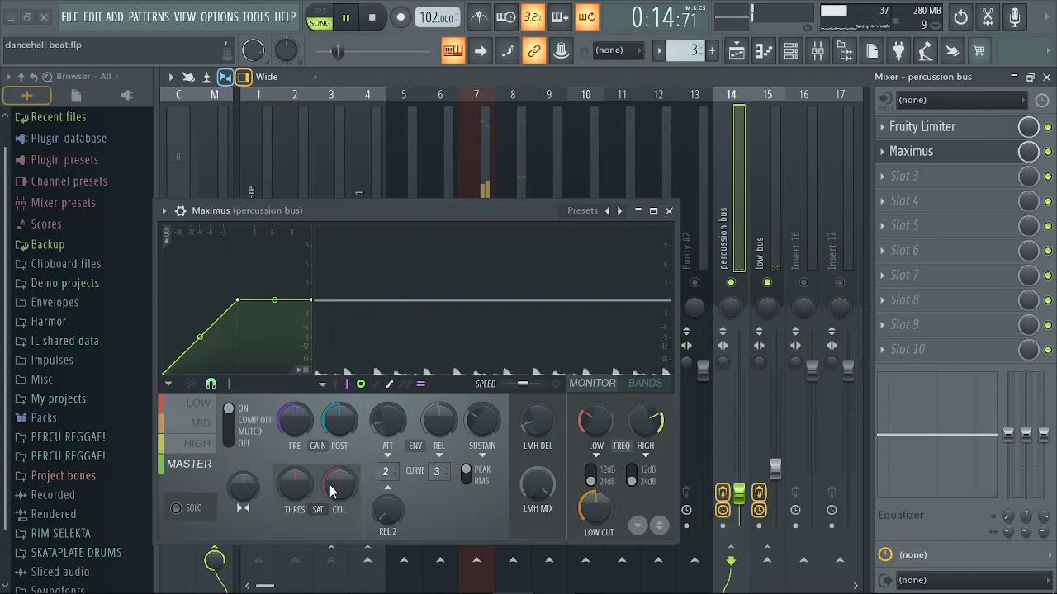
key("space")
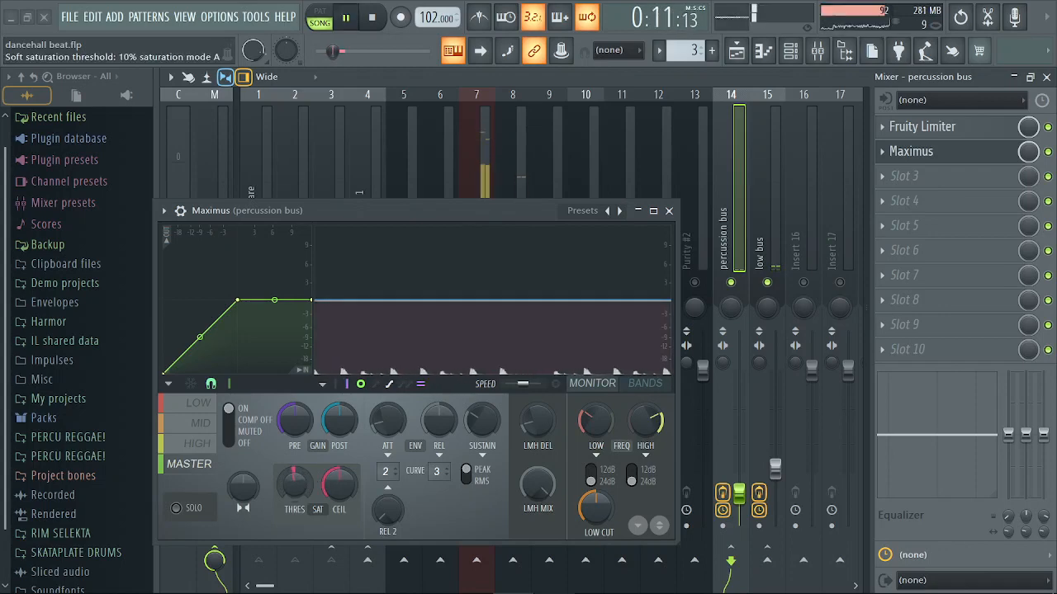
left_click_drag(298, 484, 339, 491)
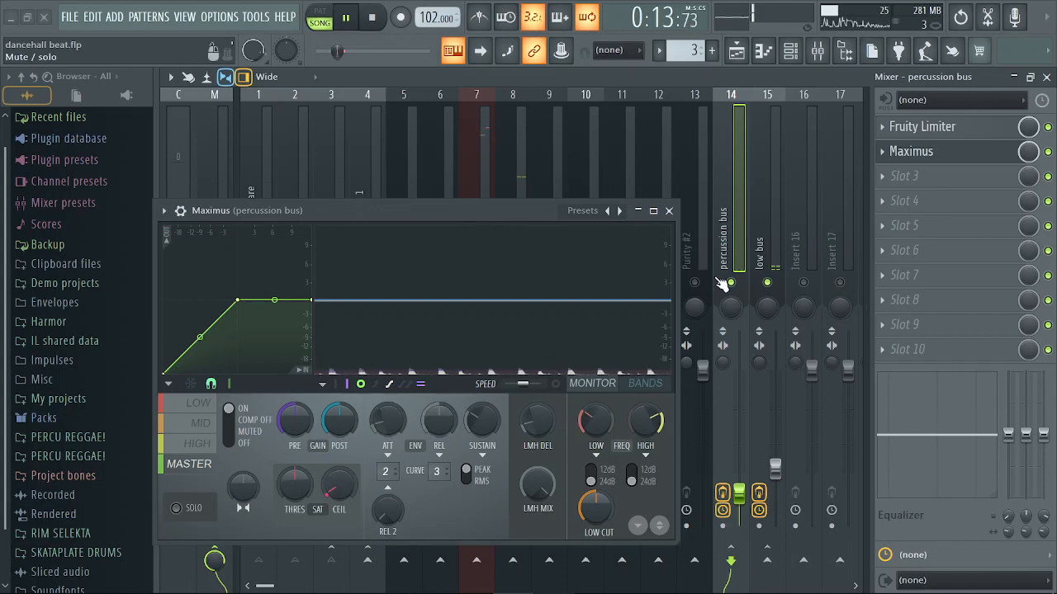
left_click(670, 211)
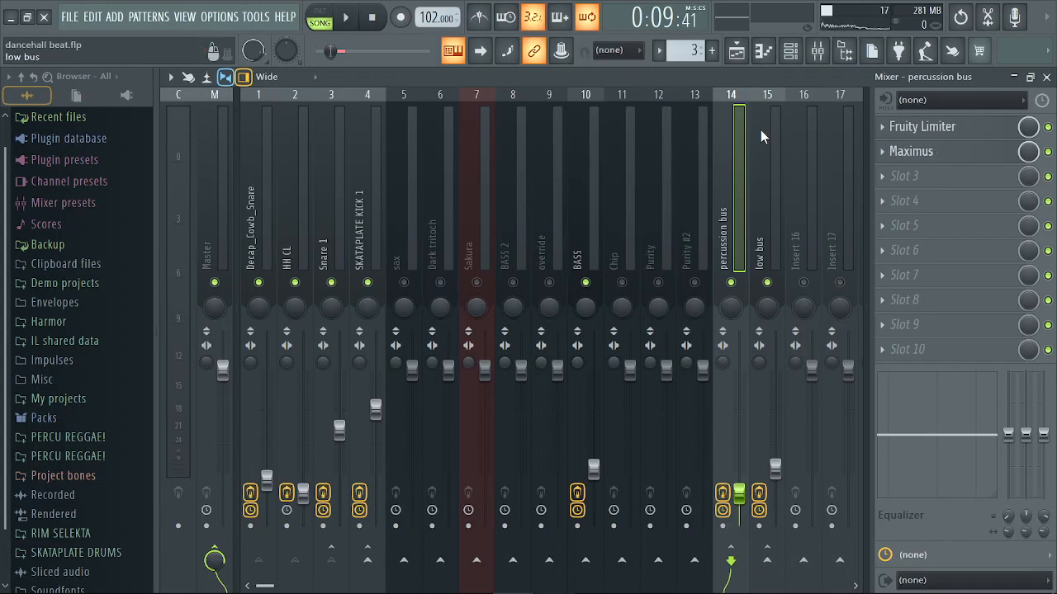
Unmute the Sakura track and balance its volume against the drums and bass in playback, at about -22.8 dB
left_click(473, 176)
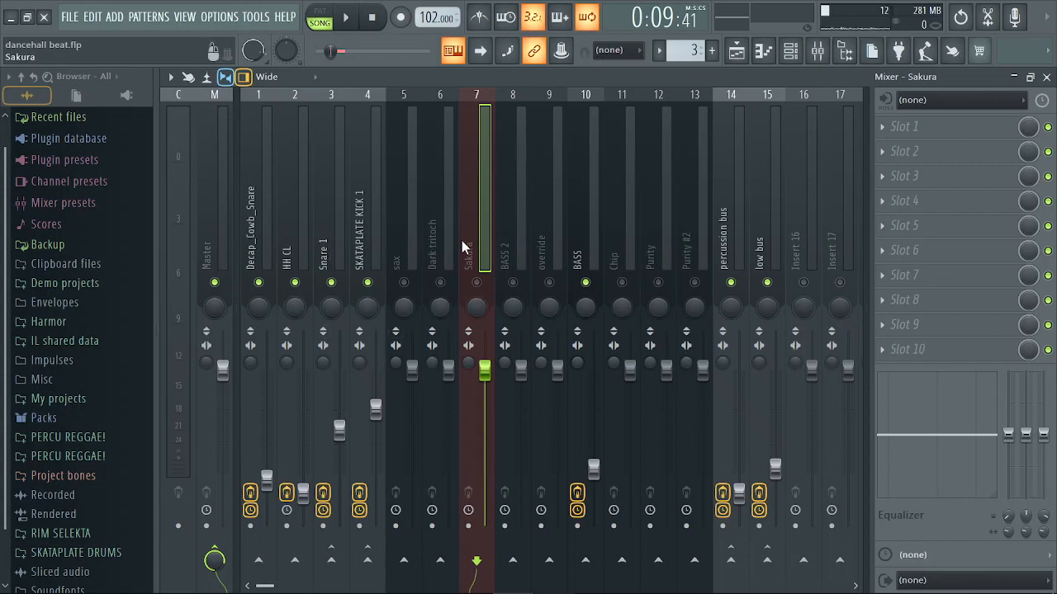
key("space")
key("space")
left_click(476, 283)
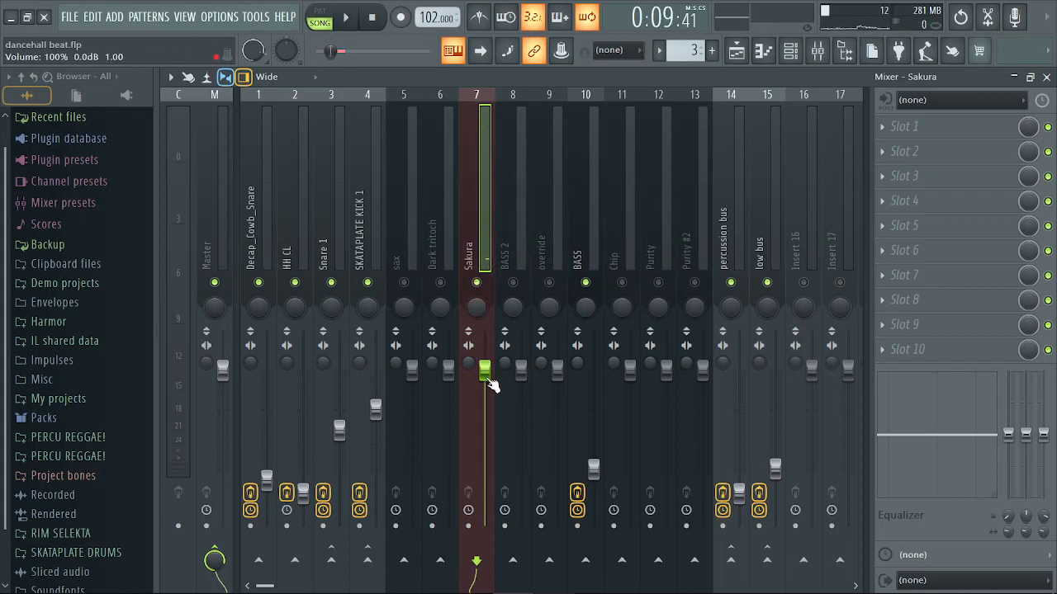
left_click_drag(485, 371, 485, 500)
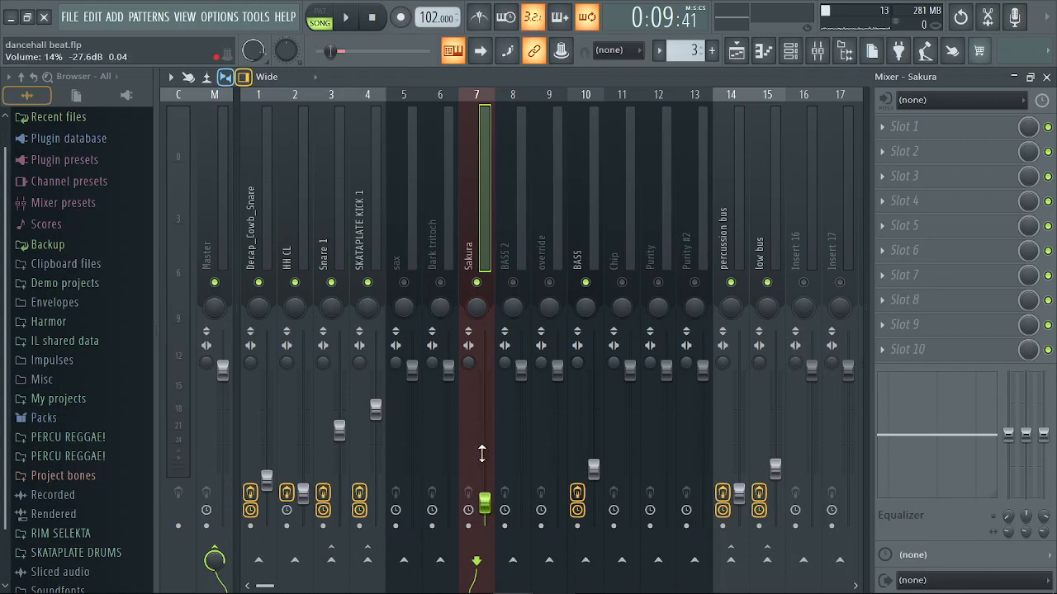
key("space")
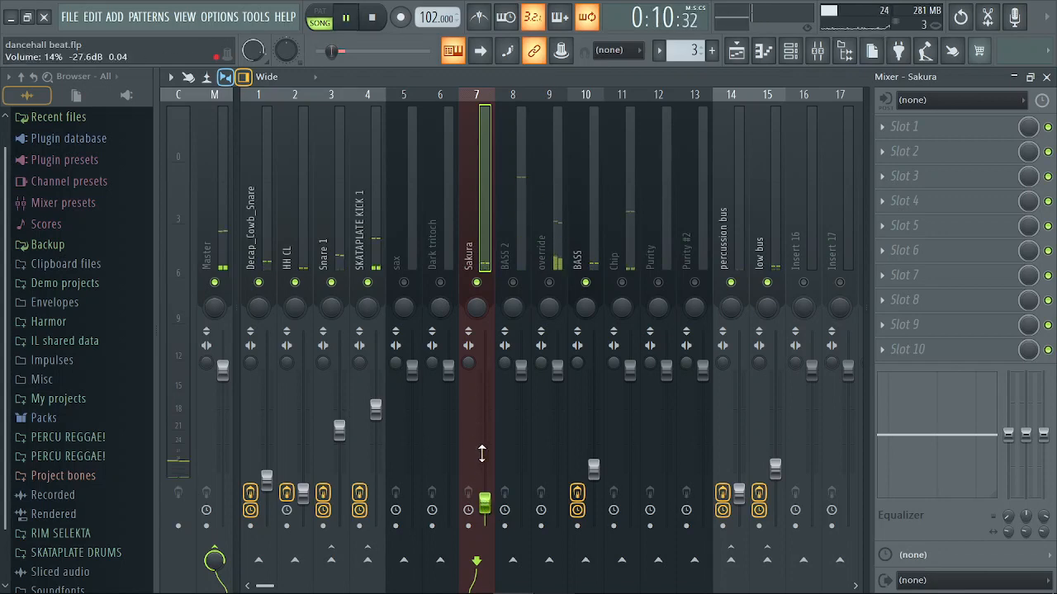
mouse_move(485, 507)
left_mouse_down()
mouse_move(485, 459)
mouse_move(489, 497)
left_mouse_up()
key("space")
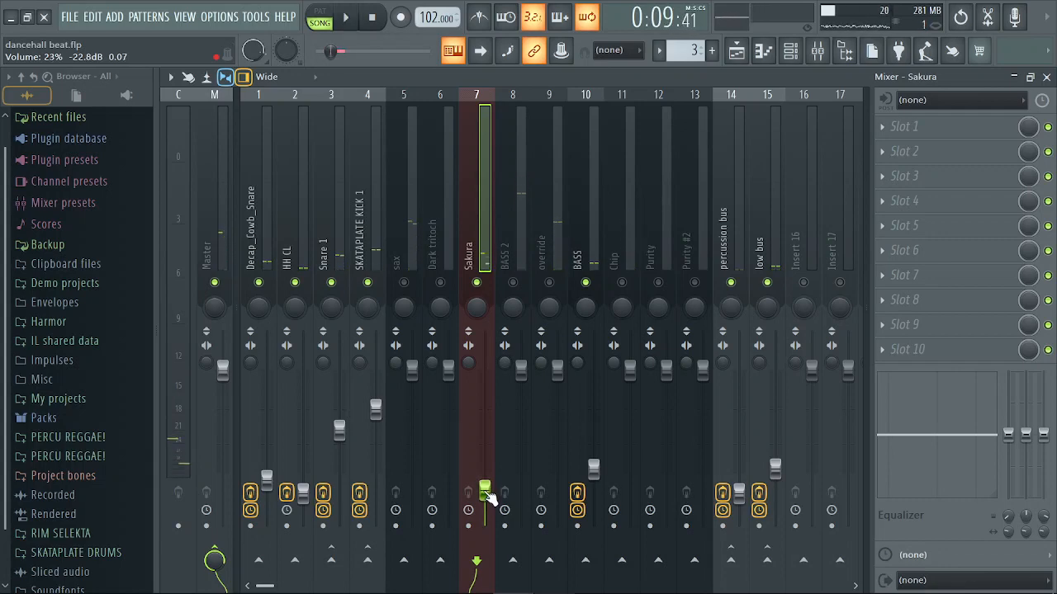
Load Fruity Limiter into Slot 1 of Sakura, compress the track in COMP mode with a lower threshold and higher ratio during playback, and close it
left_click(918, 134)
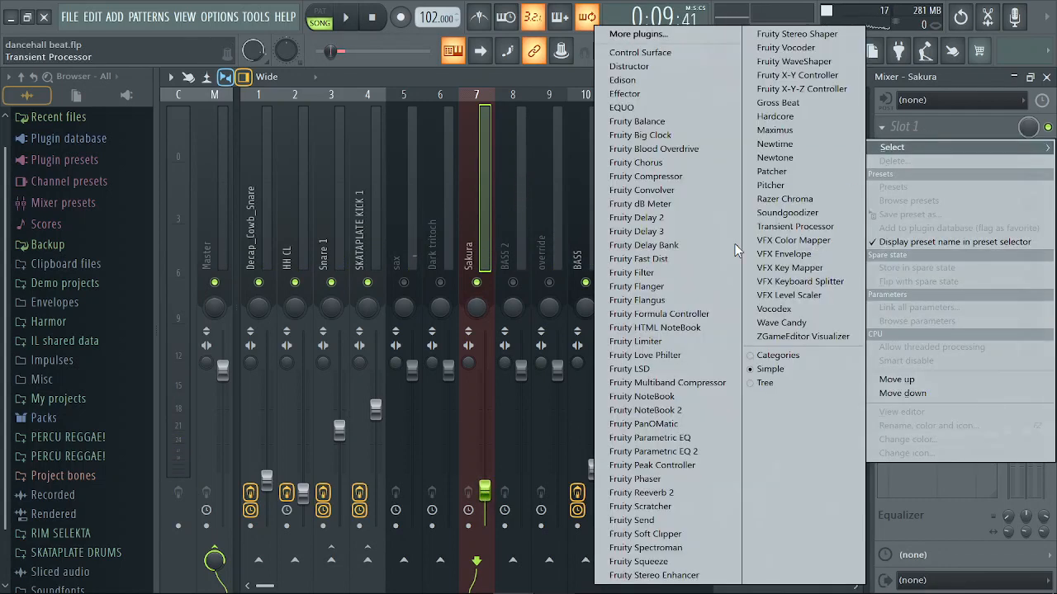
left_click(662, 343)
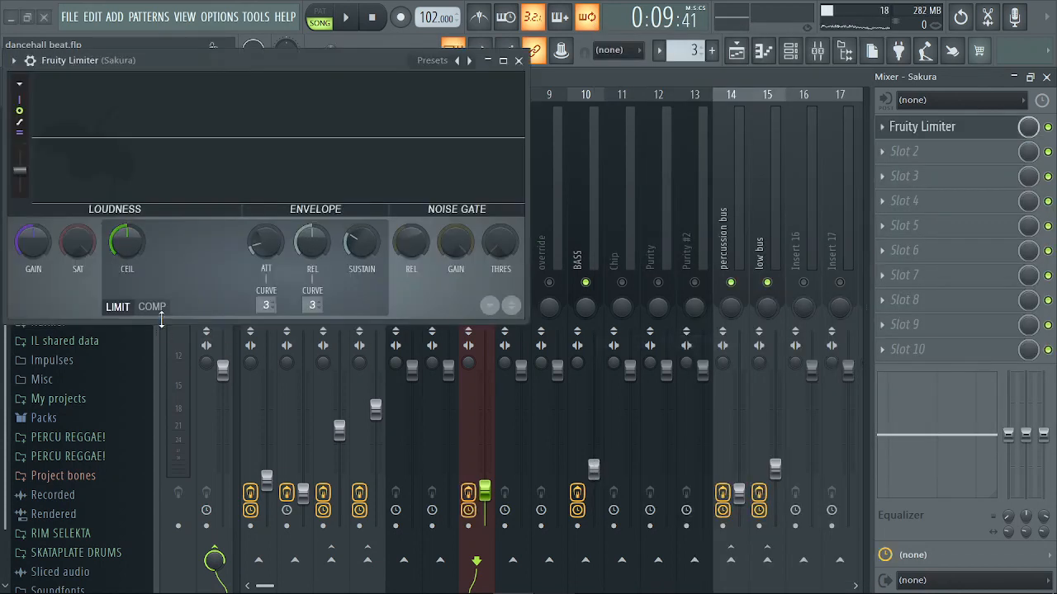
left_click(161, 311)
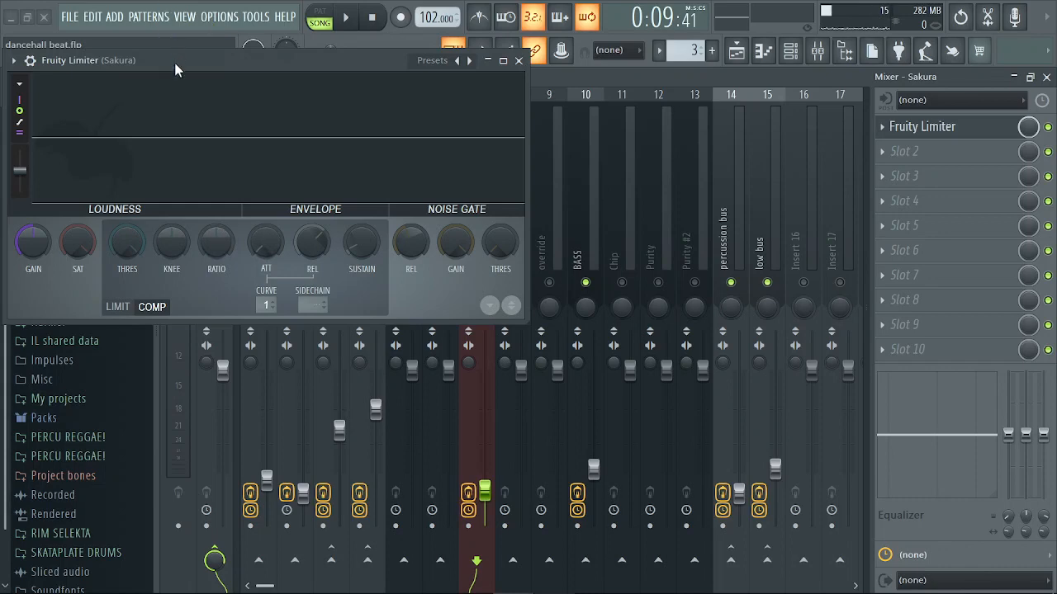
key("space")
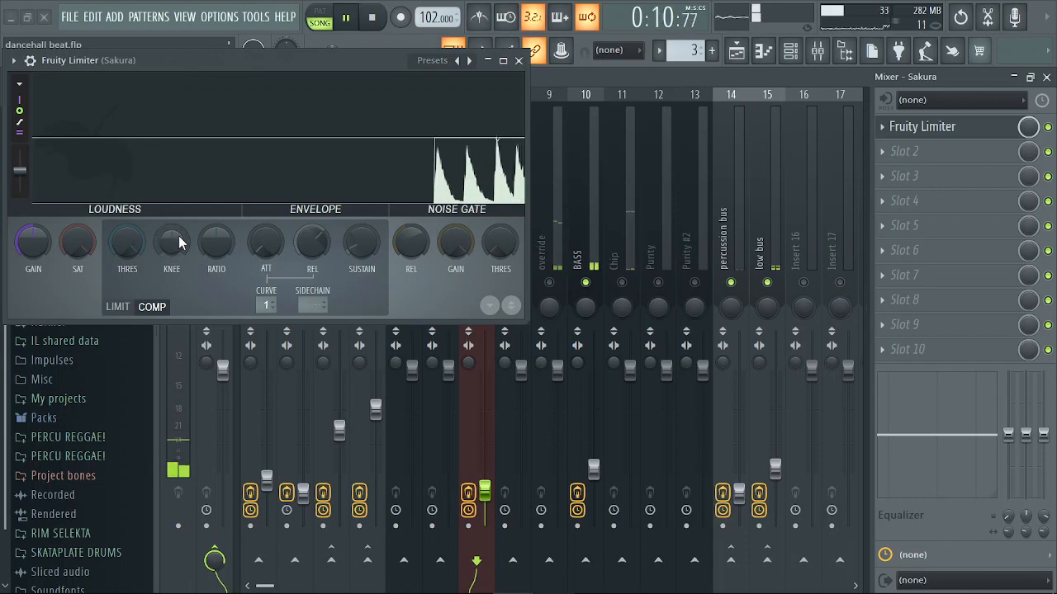
left_click_drag(141, 233, 141, 268)
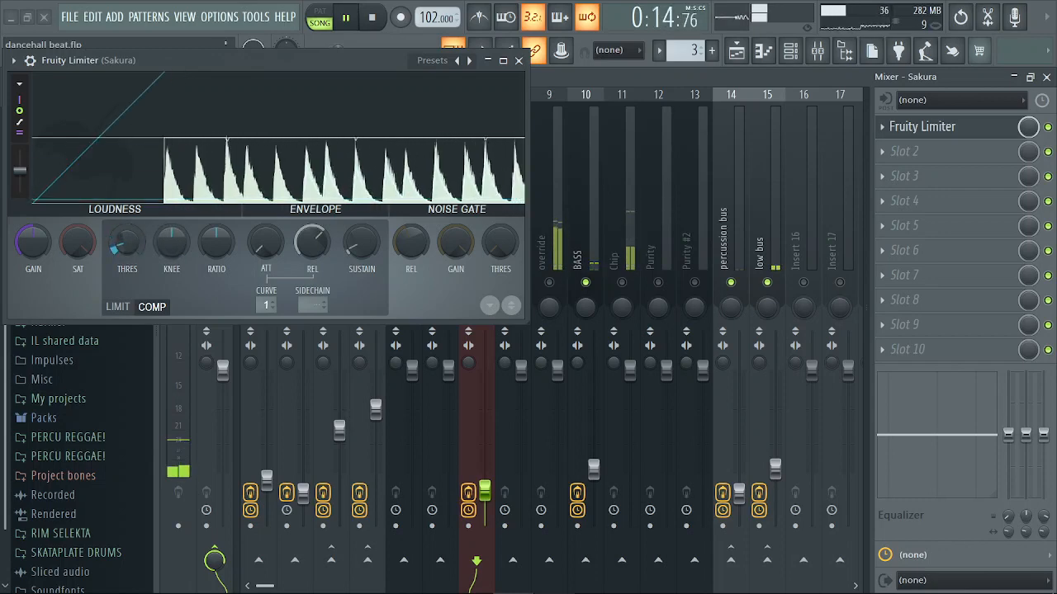
left_click_drag(171, 241, 216, 227)
left_click_drag(126, 242, 127, 234)
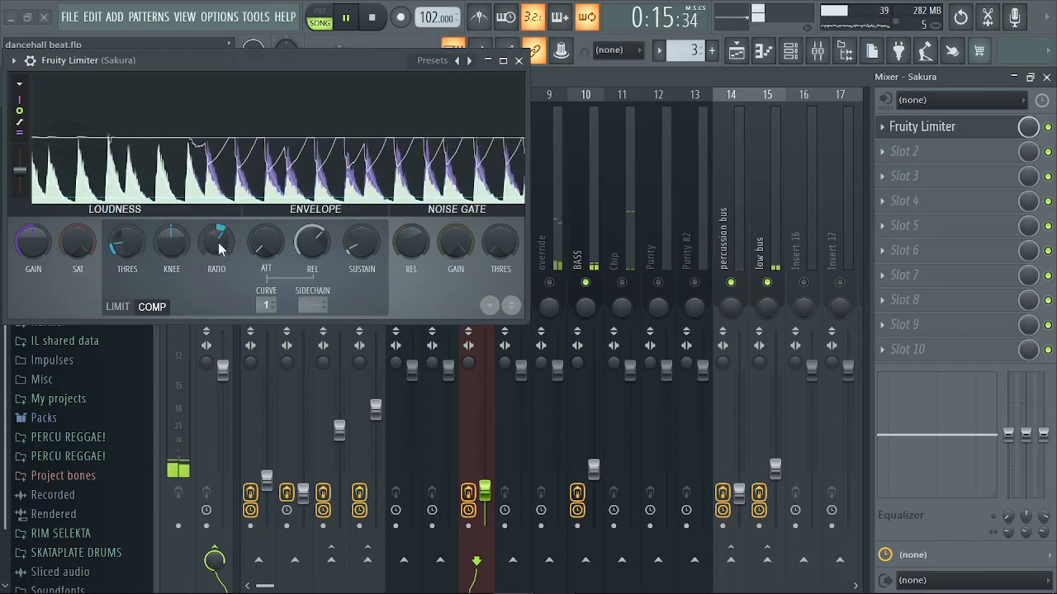
left_click_drag(219, 244, 219, 249)
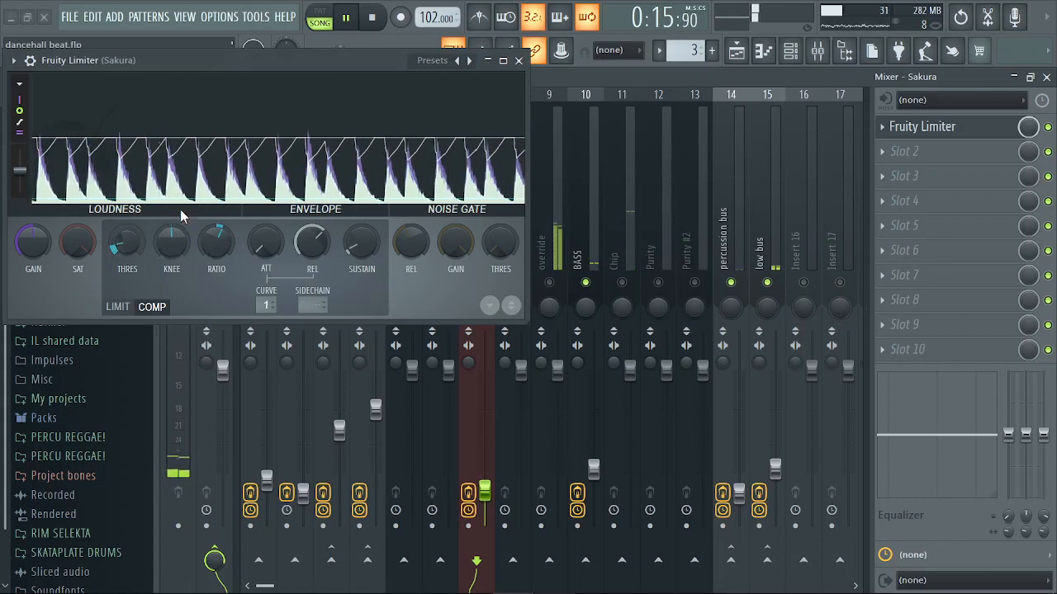
left_click(520, 62)
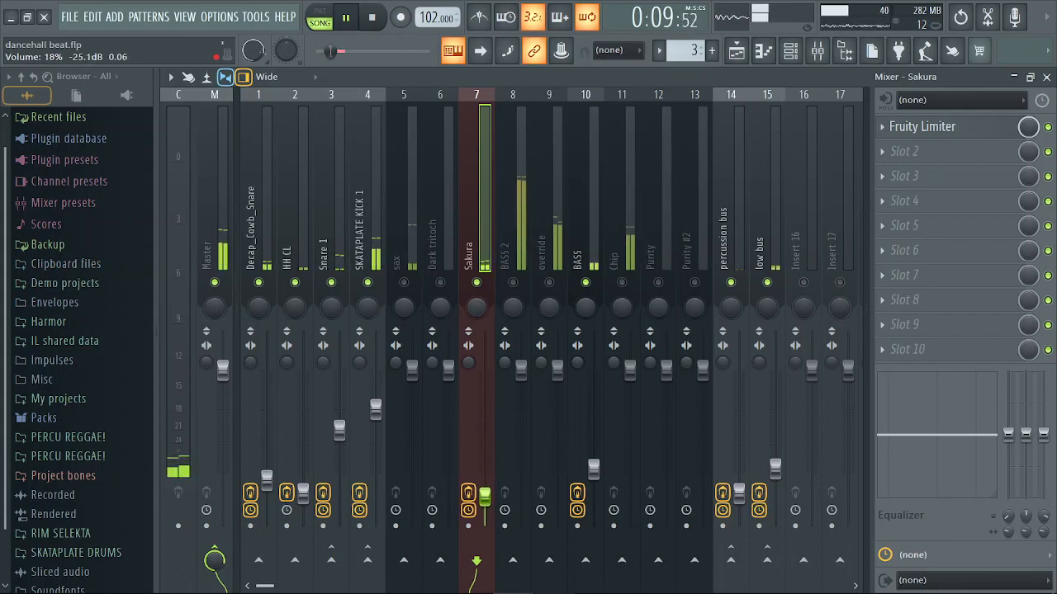
Lower Sakura's volume to about -25.2 dB during playback and stop the song
left_click_drag(484, 497, 485, 500)
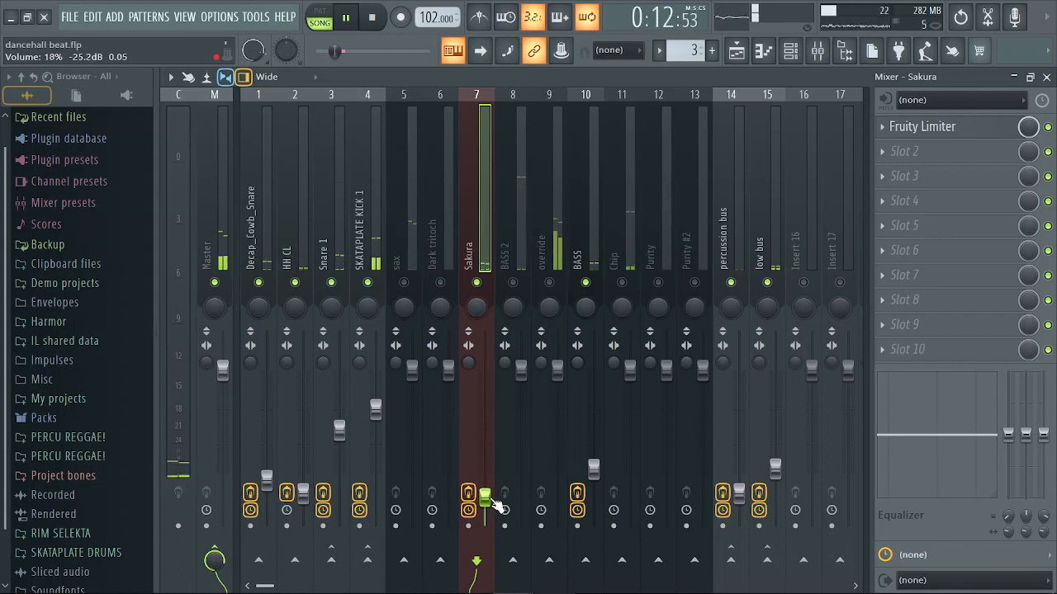
key("space")
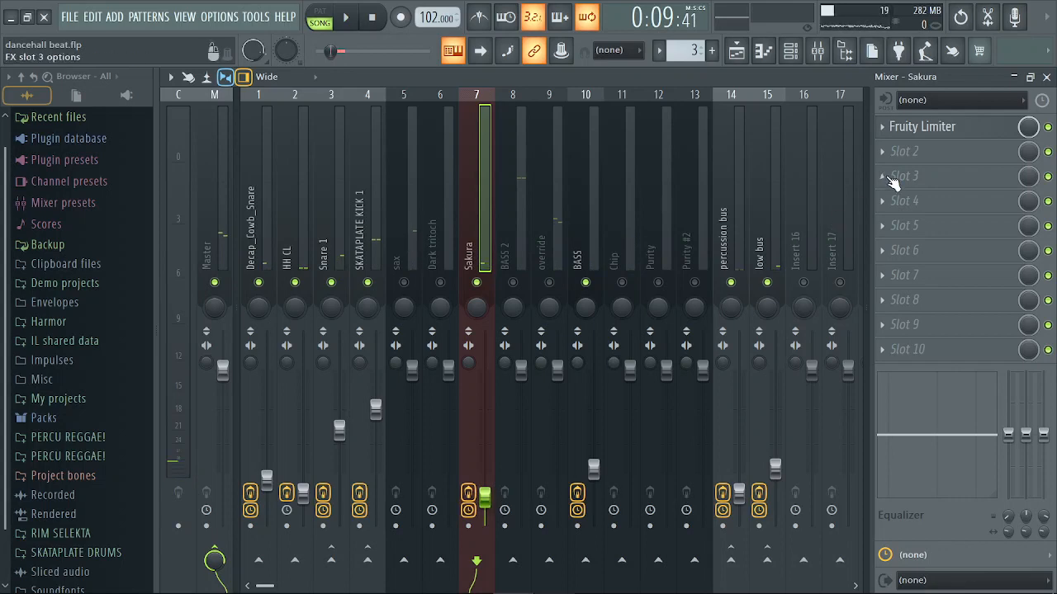
Open the effect plugin choices for Slot 2 of the Sakura track
left_click(908, 152)
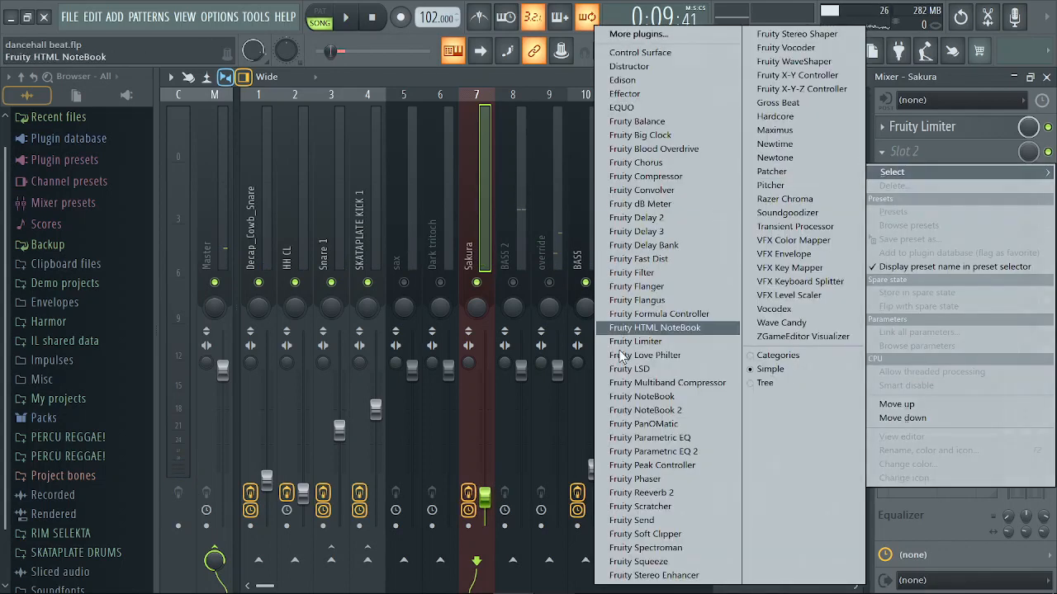
Load Fruity Parametric EQ 2 into the second effect slot of the Sakura track and briefly play the song
left_click(664, 437)
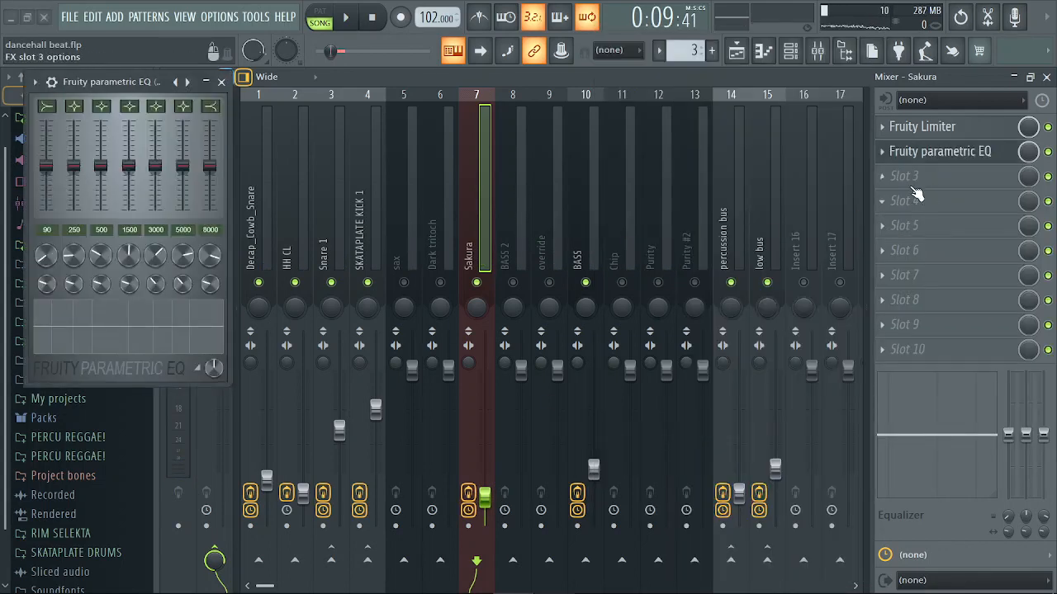
left_click(887, 154)
mouse_move(896, 172)
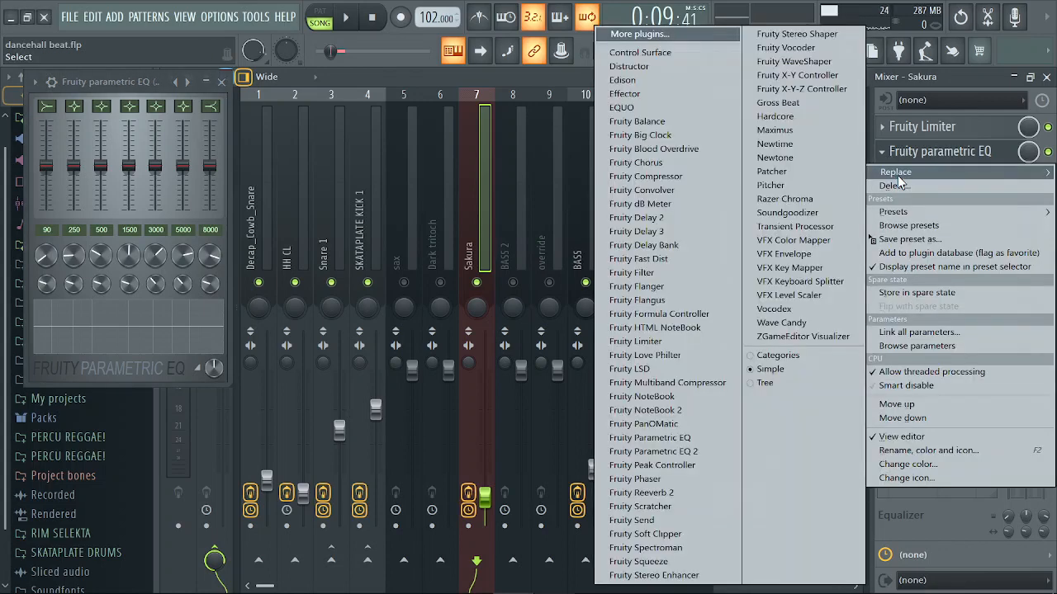
left_click(665, 452)
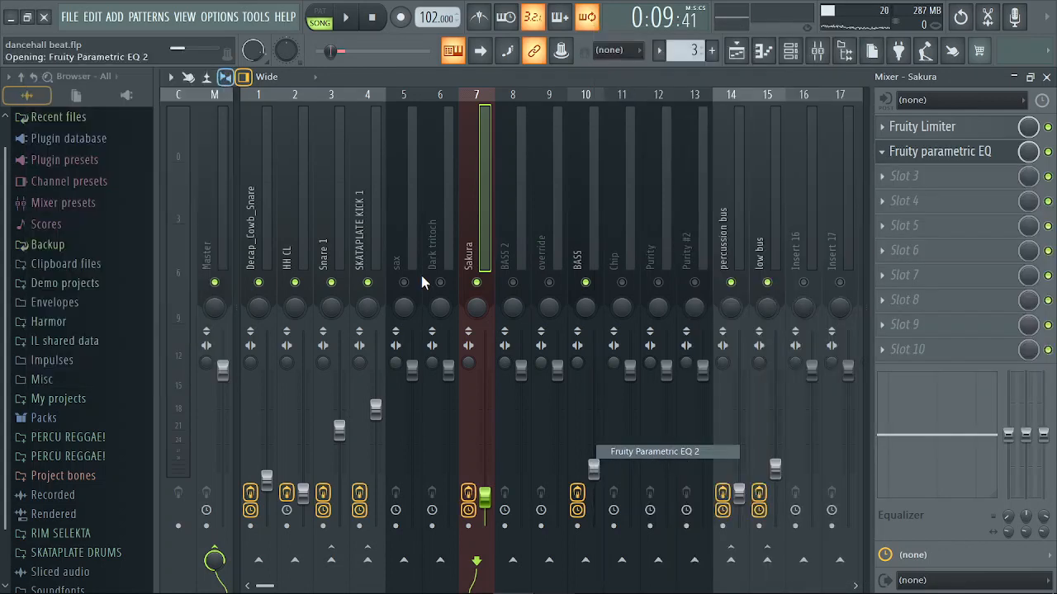
key("space")
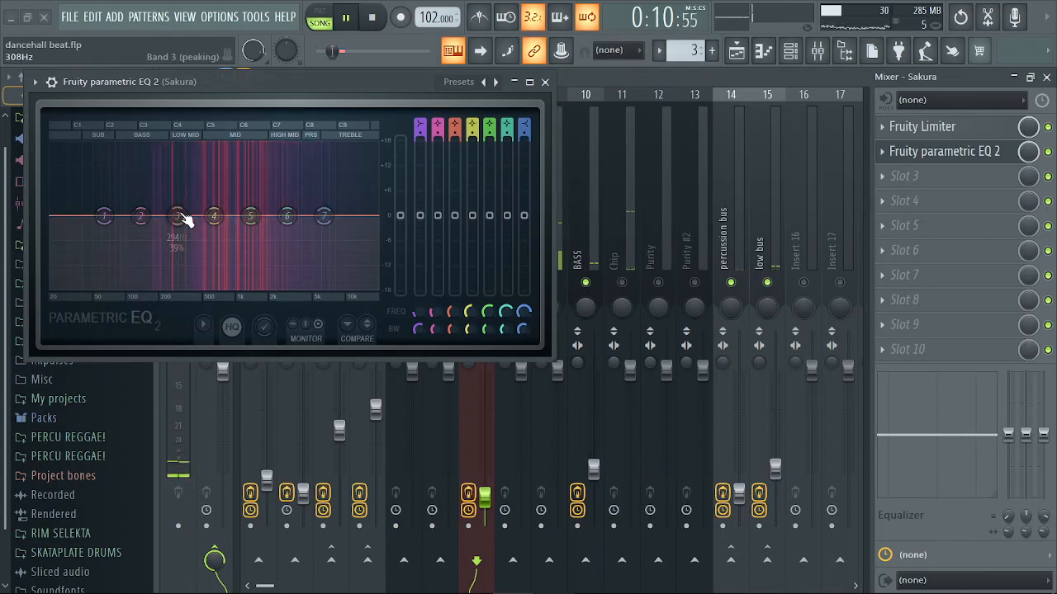
key("space")
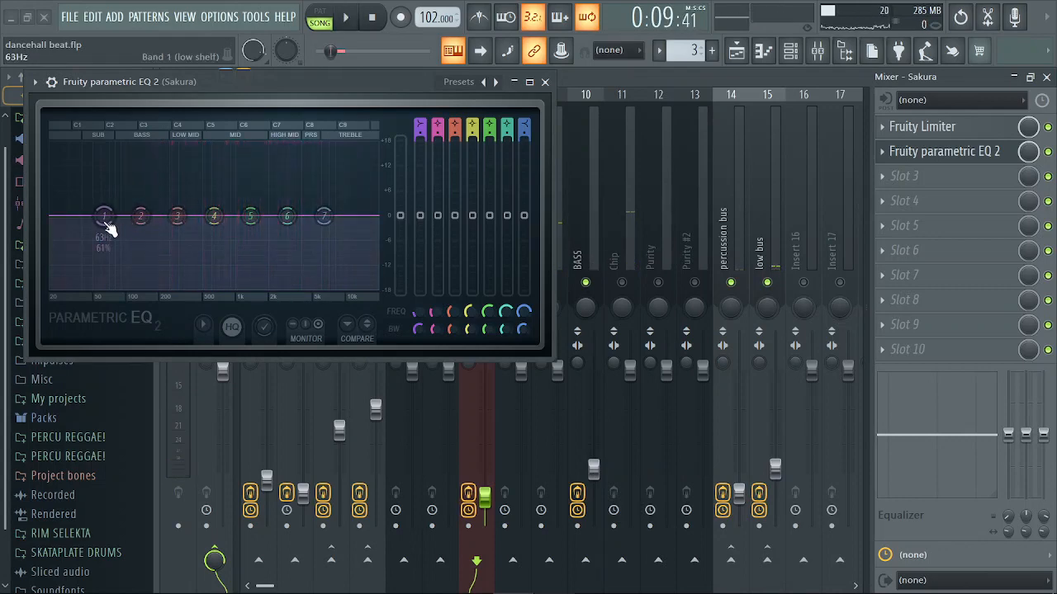
Shape EQ band 1 into a Steep 8 high pass filter with its frequency at about 200 Hz
right_click(103, 219)
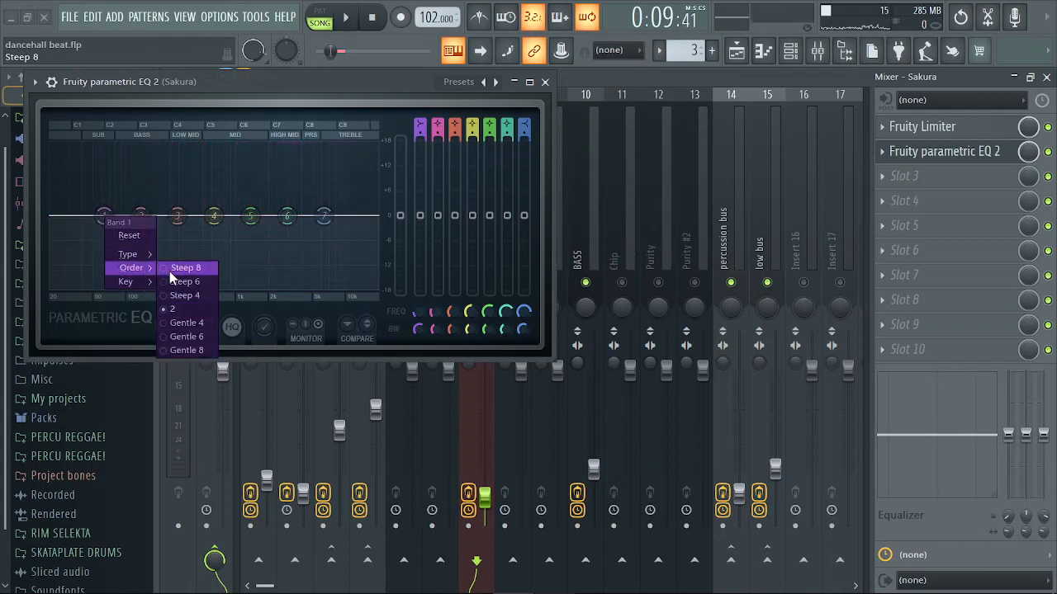
left_click(171, 269)
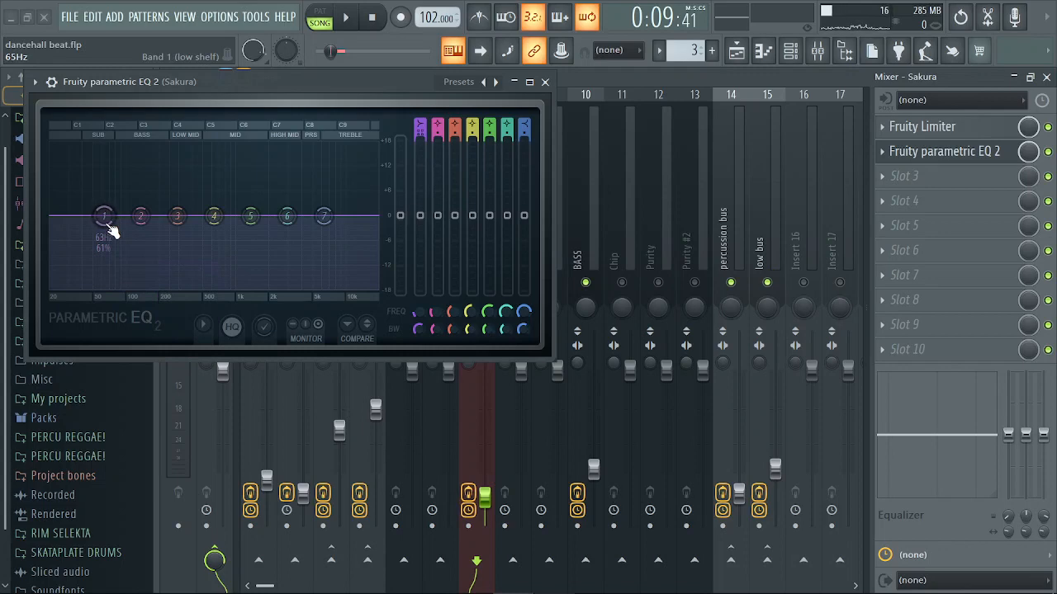
left_click_drag(111, 231, 170, 298)
key("space")
right_click(169, 298)
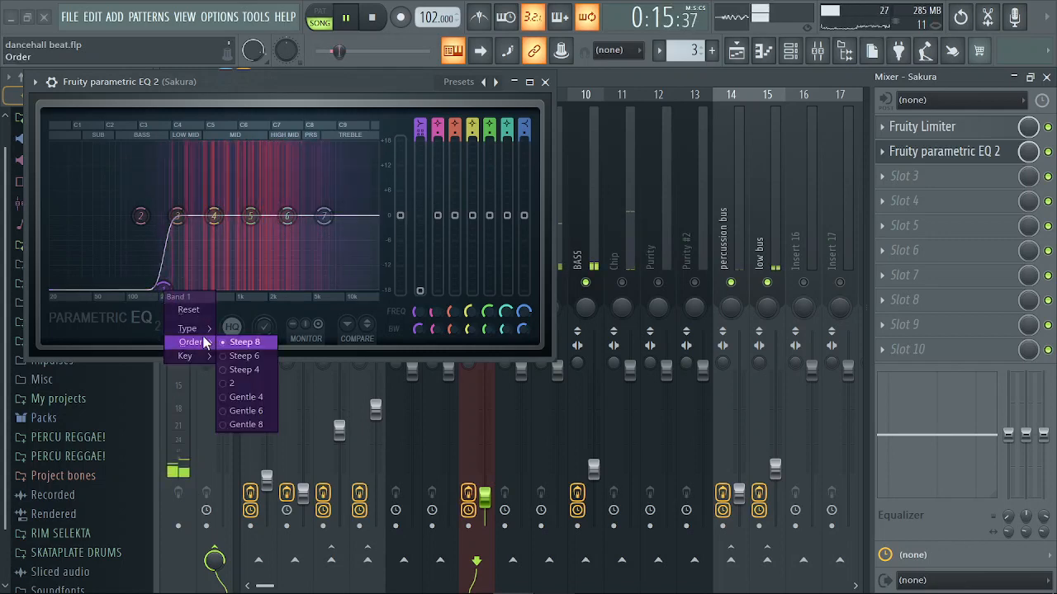
mouse_move(201, 328)
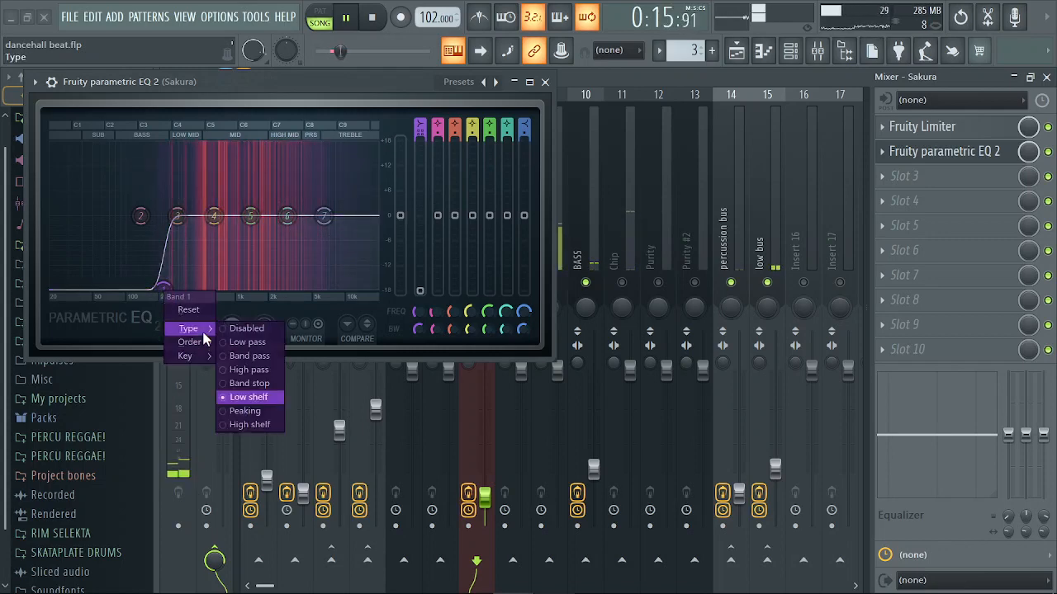
left_click(235, 369)
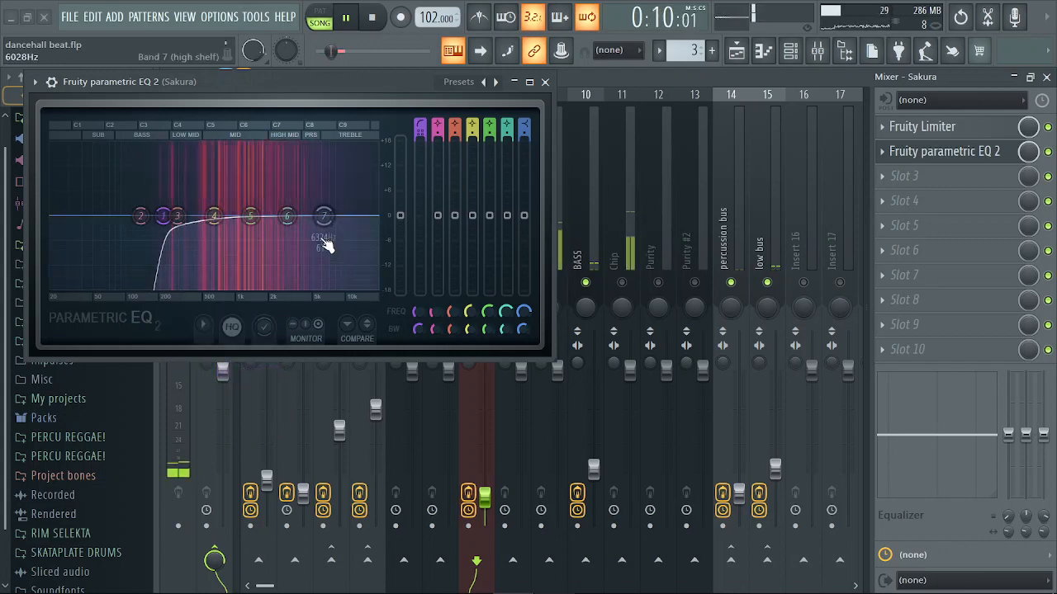
Pull EQ band 7 down to minimum gain at about 2050 Hz, close the EQ and play Sakura soloed
left_click_drag(325, 218, 271, 289)
key("space")
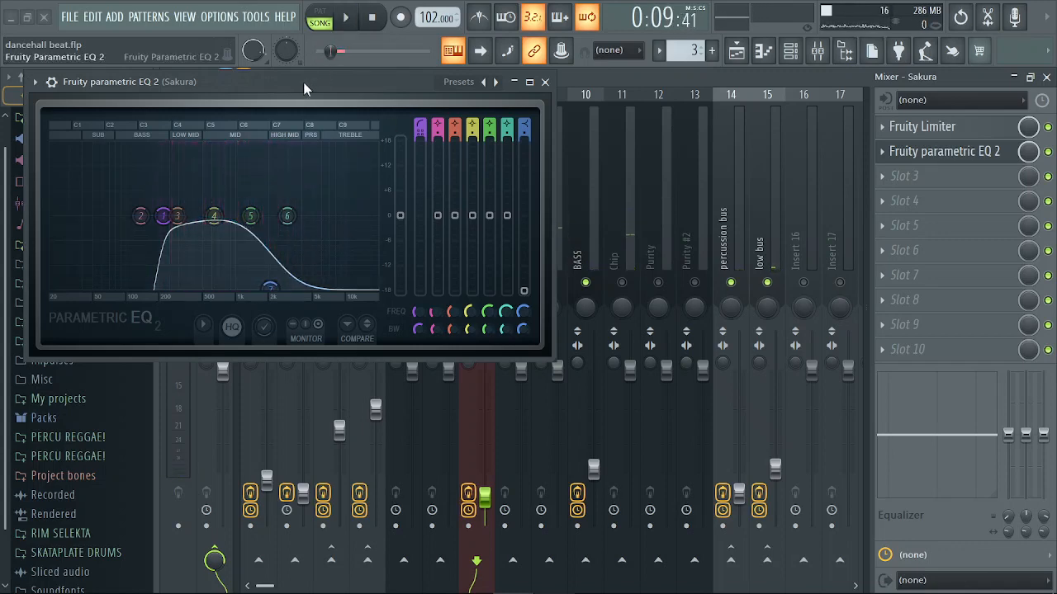
left_click(545, 82)
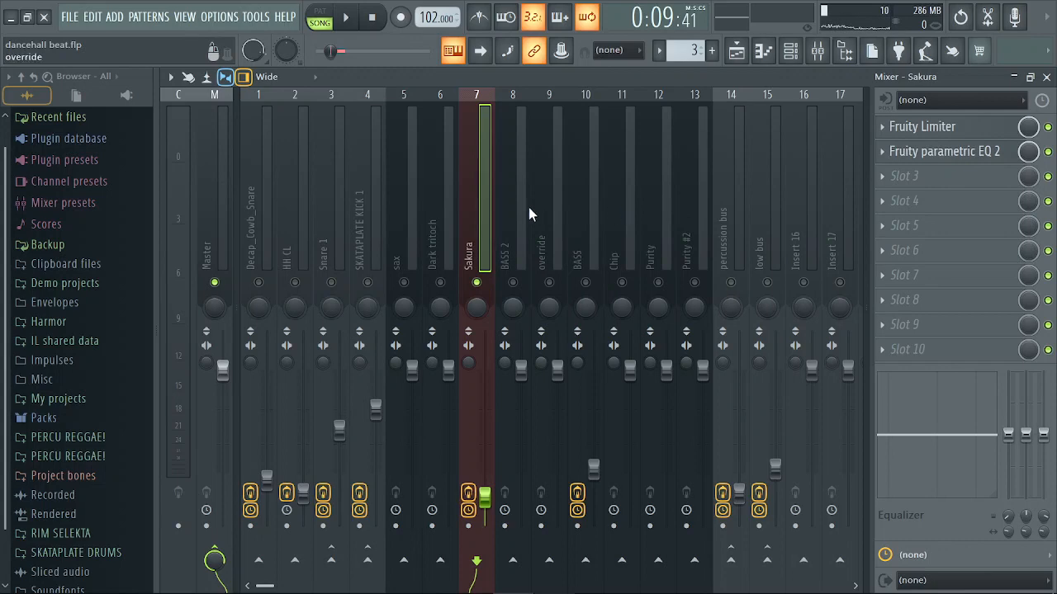
key("space")
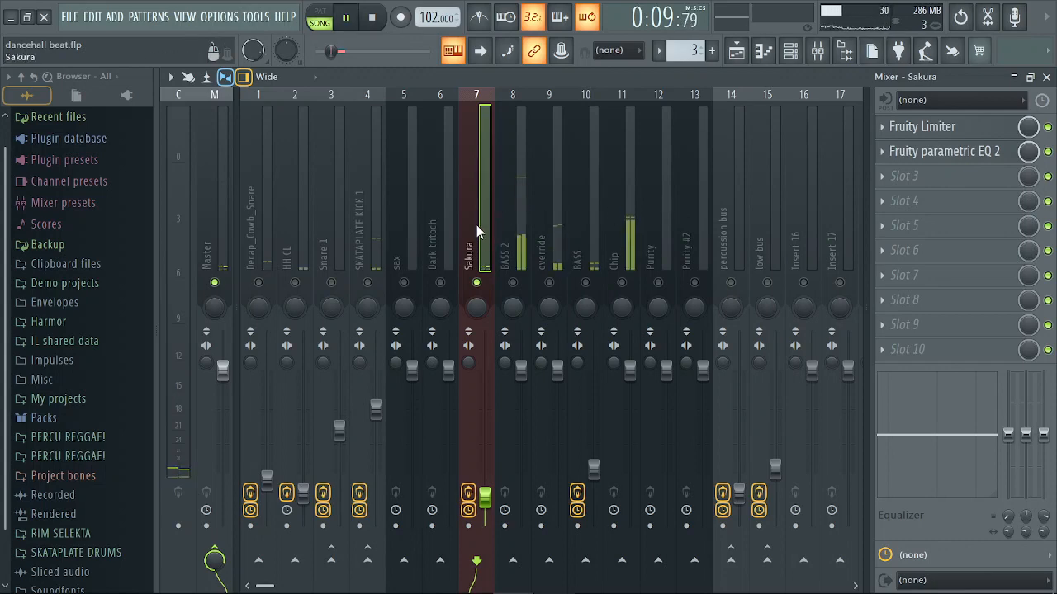
Reopen Sakura's parametric EQ, change band 7 to a low pass filter and shift its frequency to about 1842 Hz
left_click(977, 146)
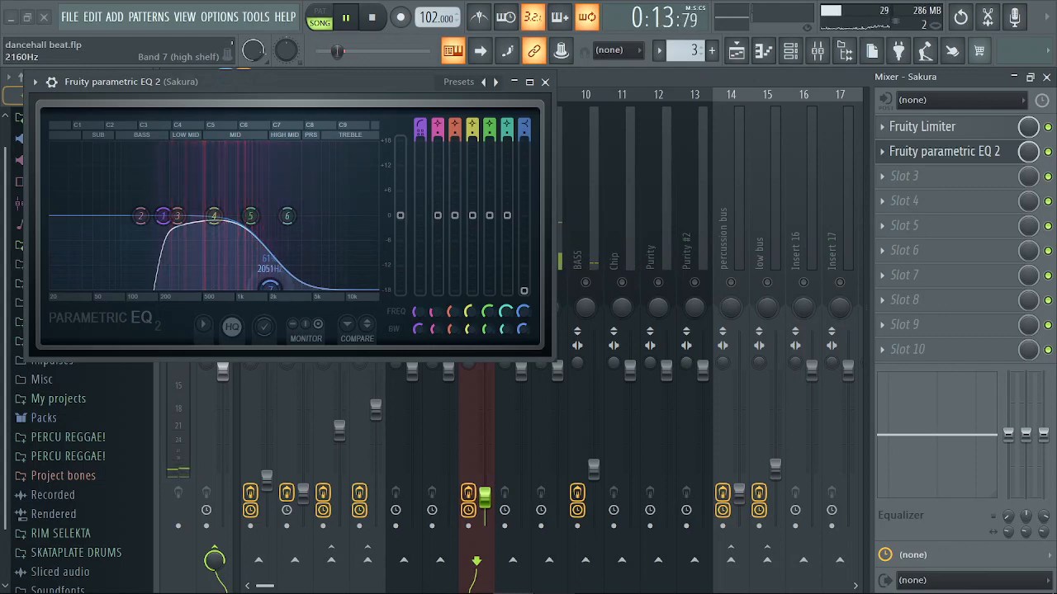
right_click(271, 291)
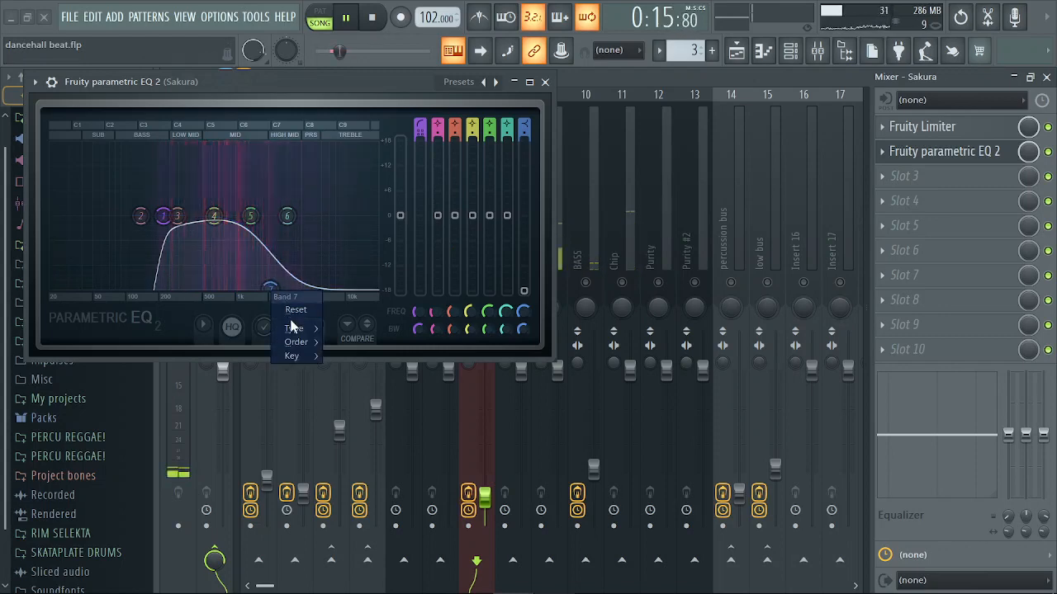
mouse_move(298, 333)
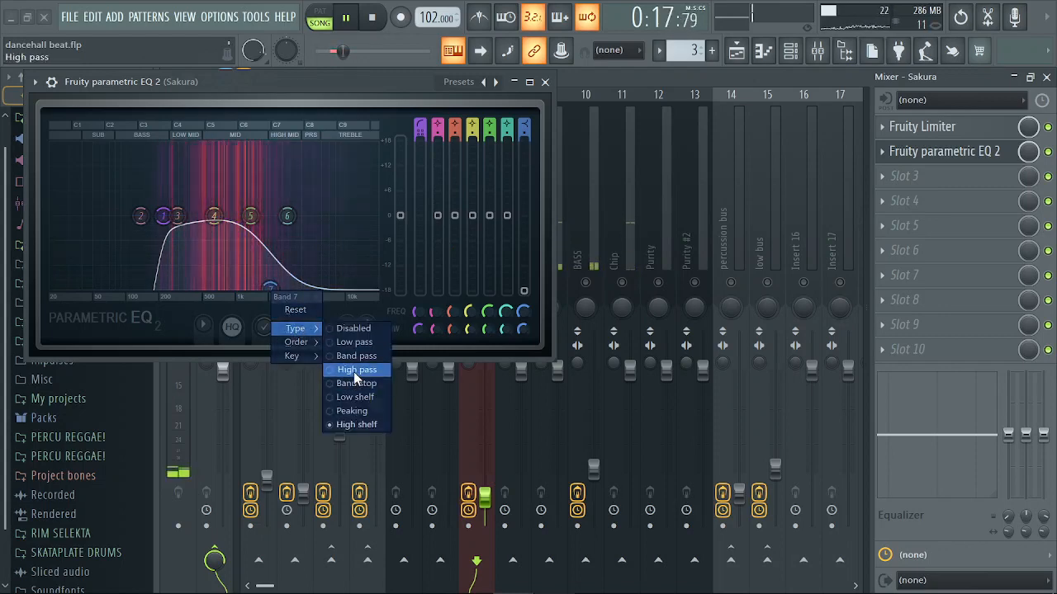
left_click(354, 342)
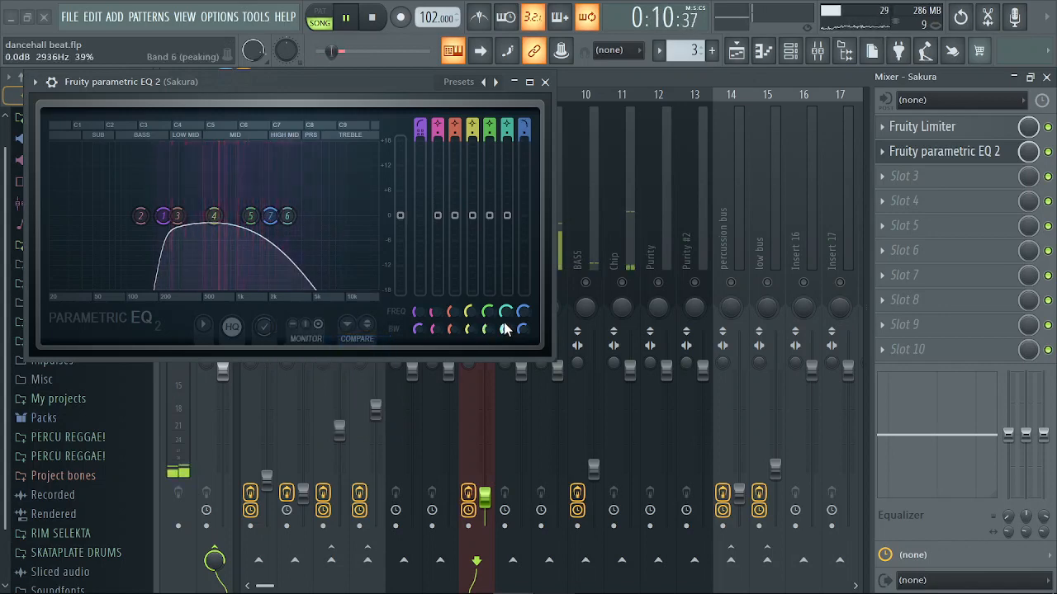
mouse_move(270, 216)
left_mouse_down()
mouse_move(325, 216)
mouse_move(260, 227)
mouse_move(290, 229)
mouse_move(270, 231)
mouse_move(263, 218)
mouse_move(272, 217)
left_mouse_up()
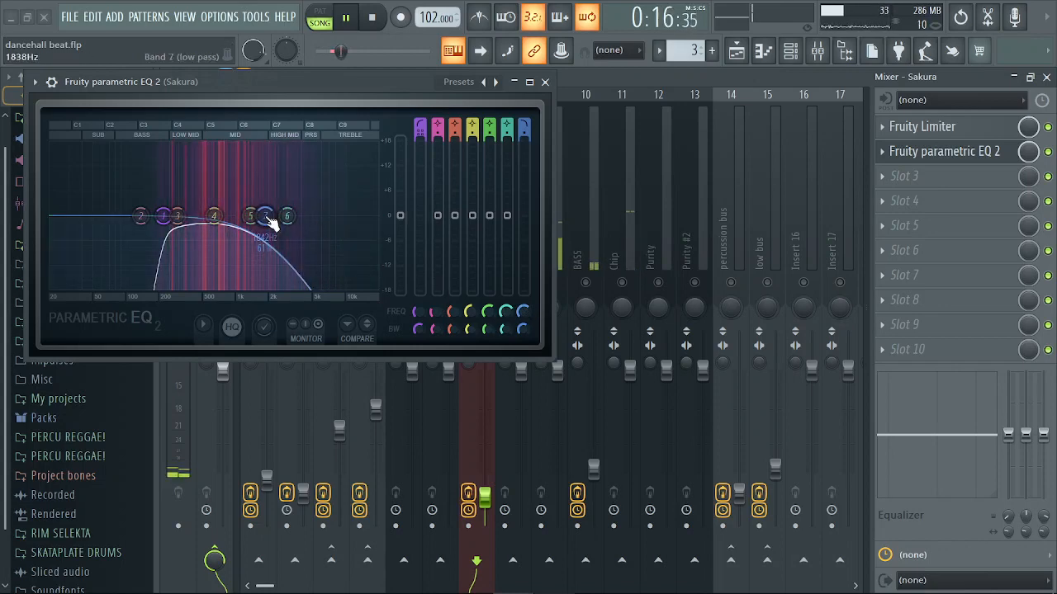
Set band 7's order to Steep 8, raise its frequency almost to band 6's position and close the EQ
right_click(266, 219)
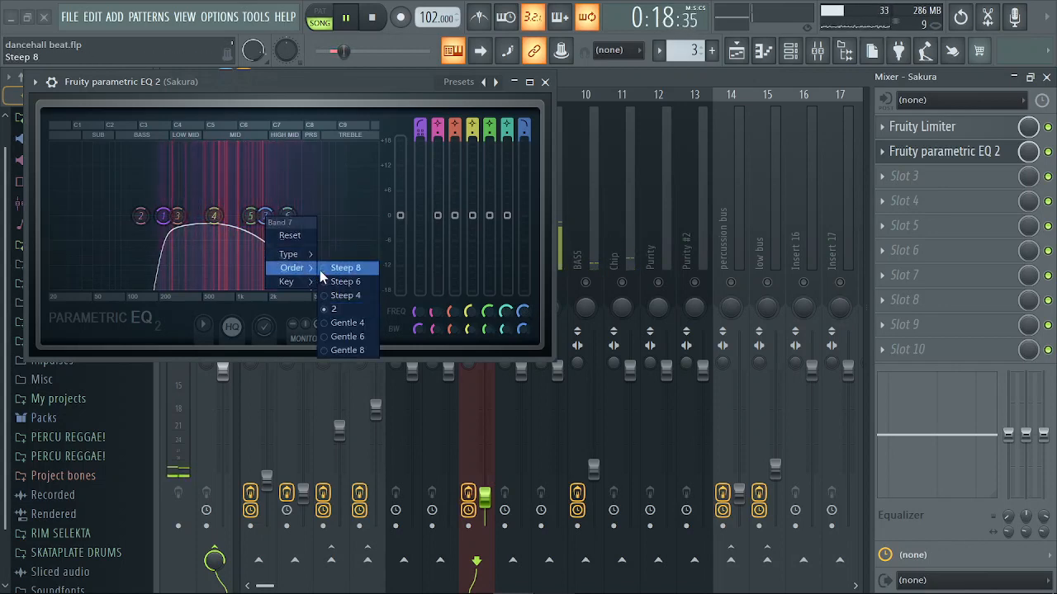
left_click(346, 268)
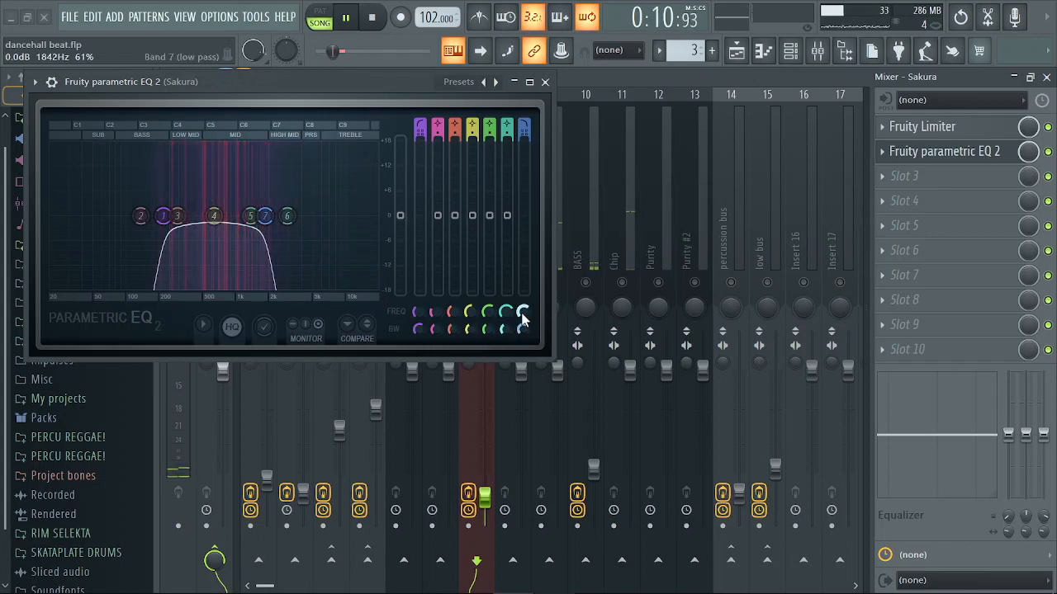
left_click_drag(272, 216, 287, 217)
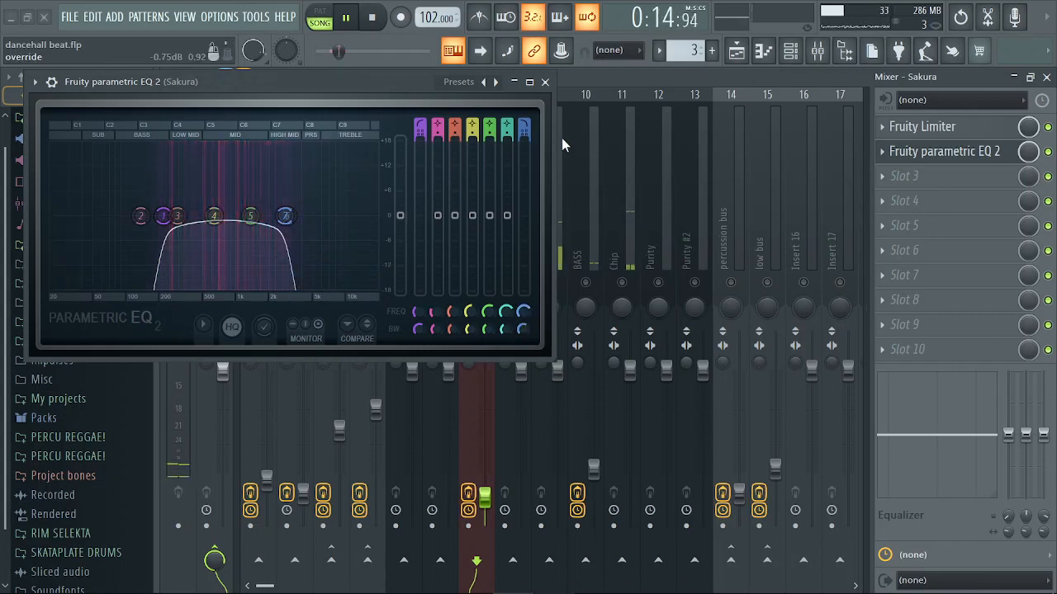
left_click(544, 82)
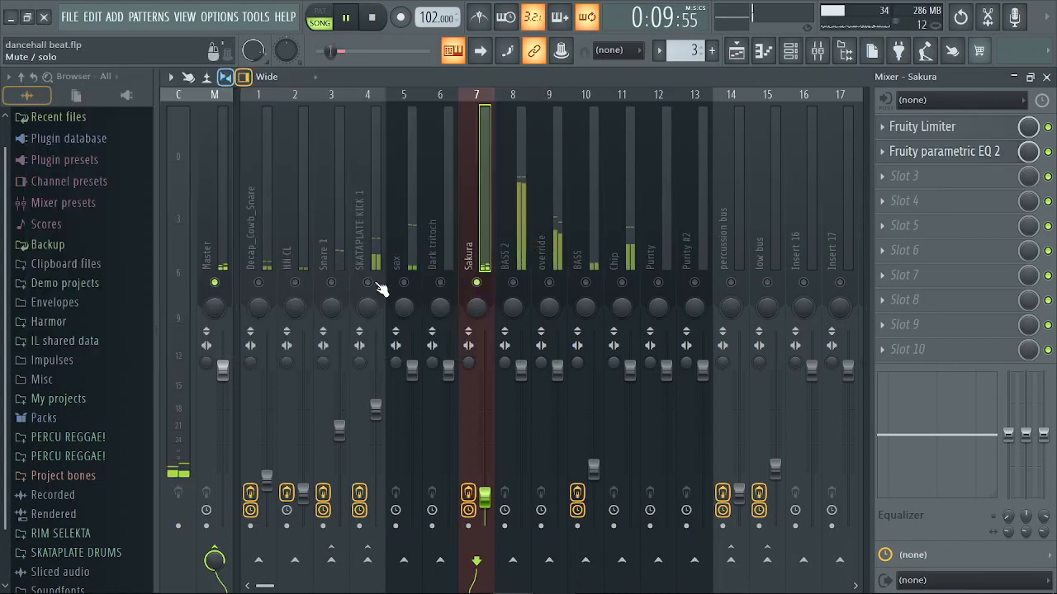
Unmute the SKATAPLATE KICK 1, HH CL, Snare 1, Decap_Cowb_Snare and BASS mixer tracks alongside Sakura
left_click(367, 283)
left_click(294, 283)
left_click(331, 283)
left_click(258, 282)
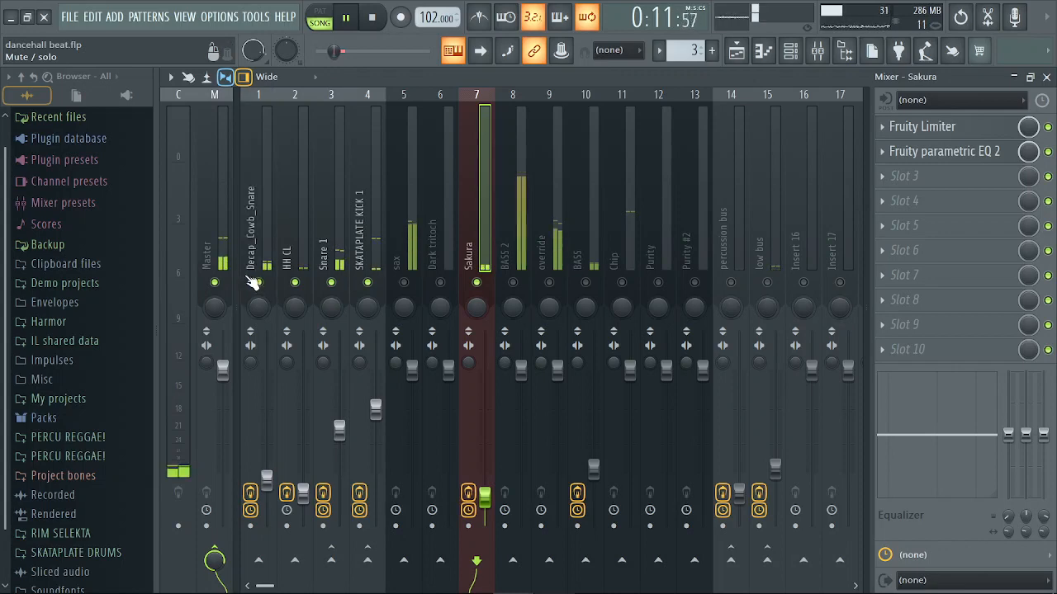
left_click(259, 283)
left_click(258, 282)
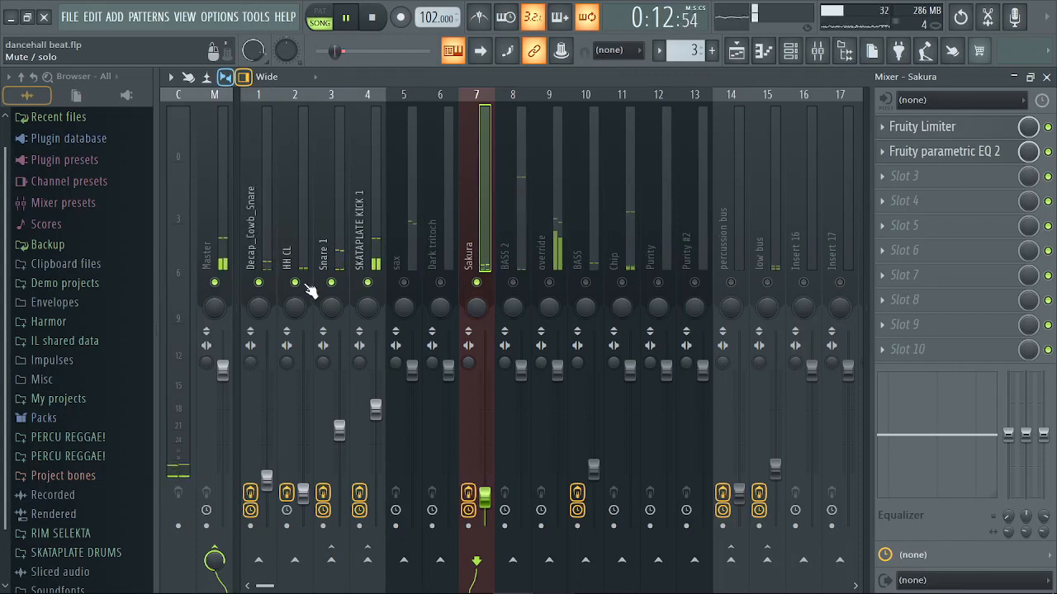
left_click(585, 283)
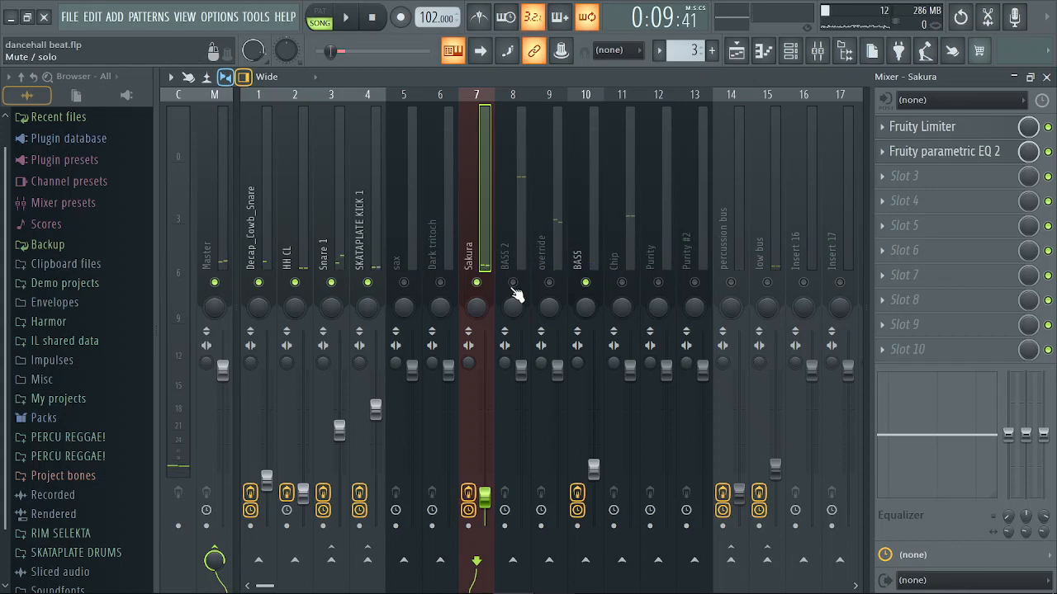
Listen to the drums, Sakura and BASS together and select the BASS 2 track
key("space")
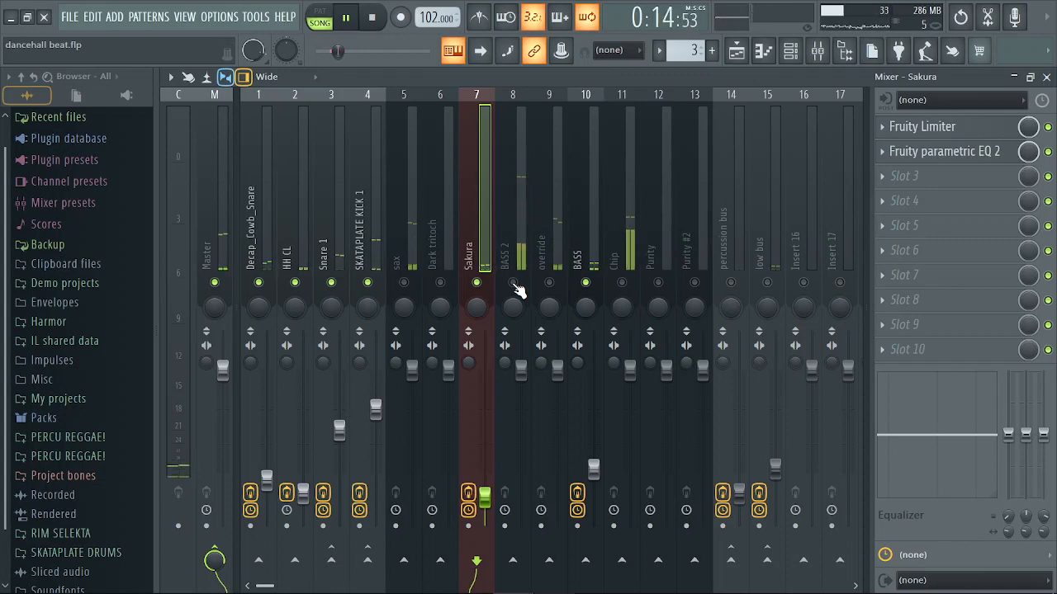
left_click(589, 255)
left_click(519, 238)
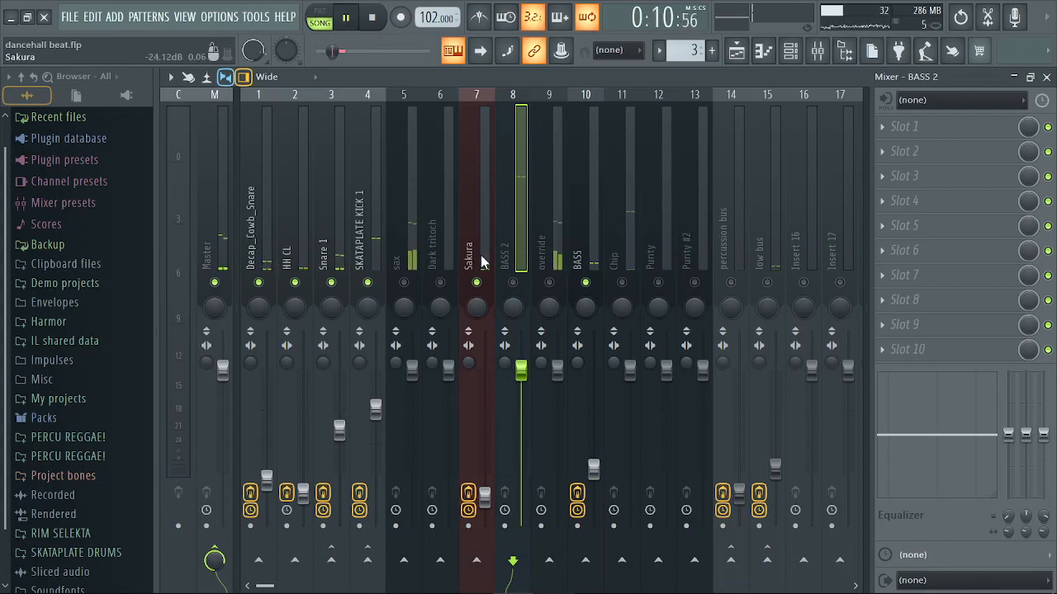
key("space")
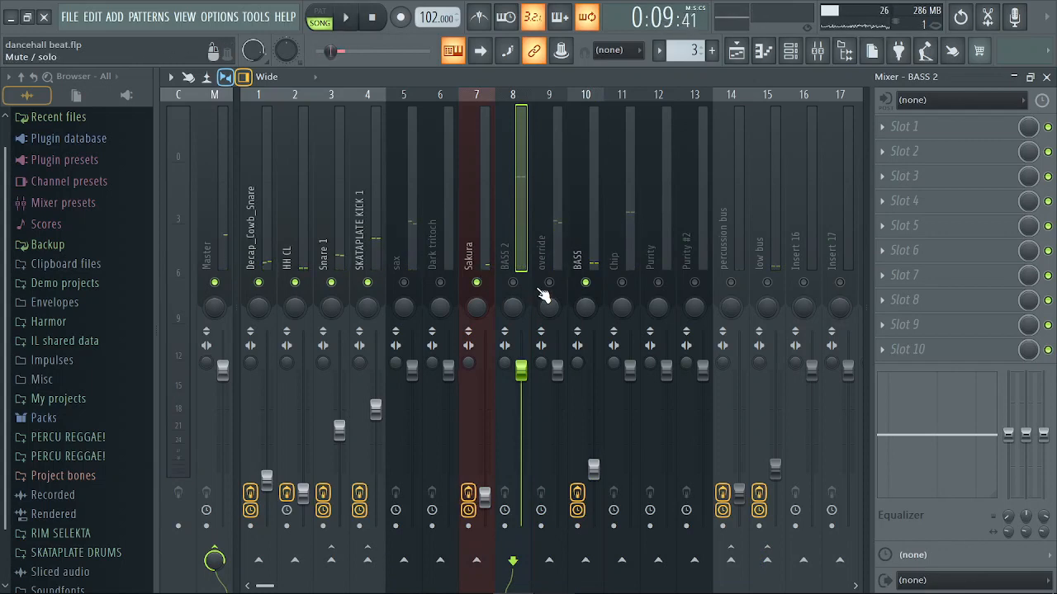
Unmute the sax track, audition it against the mix and lower its volume to 25% (-21.5 dB)
left_click(411, 242)
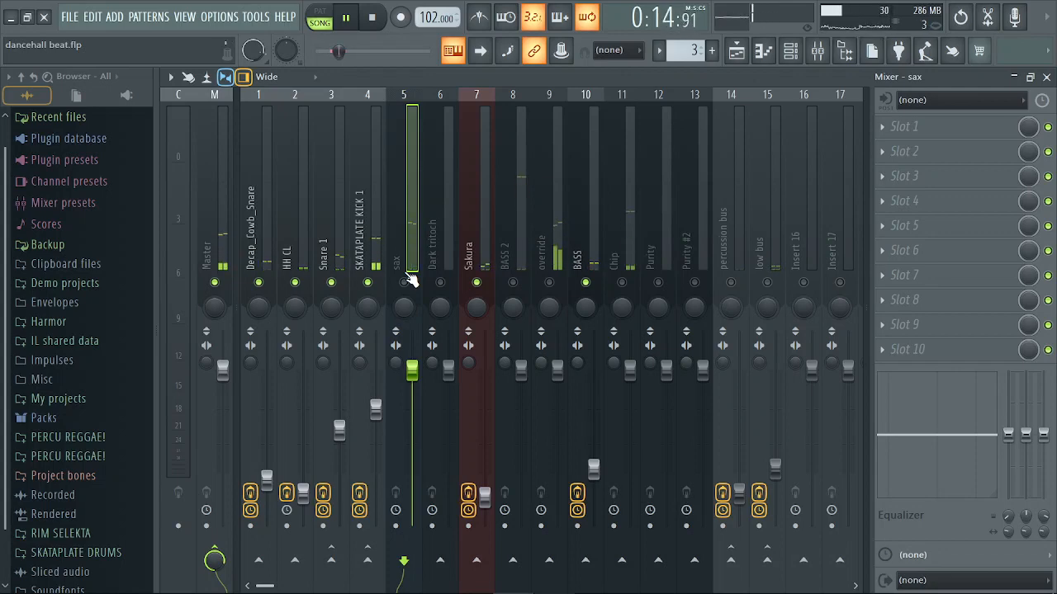
key("space")
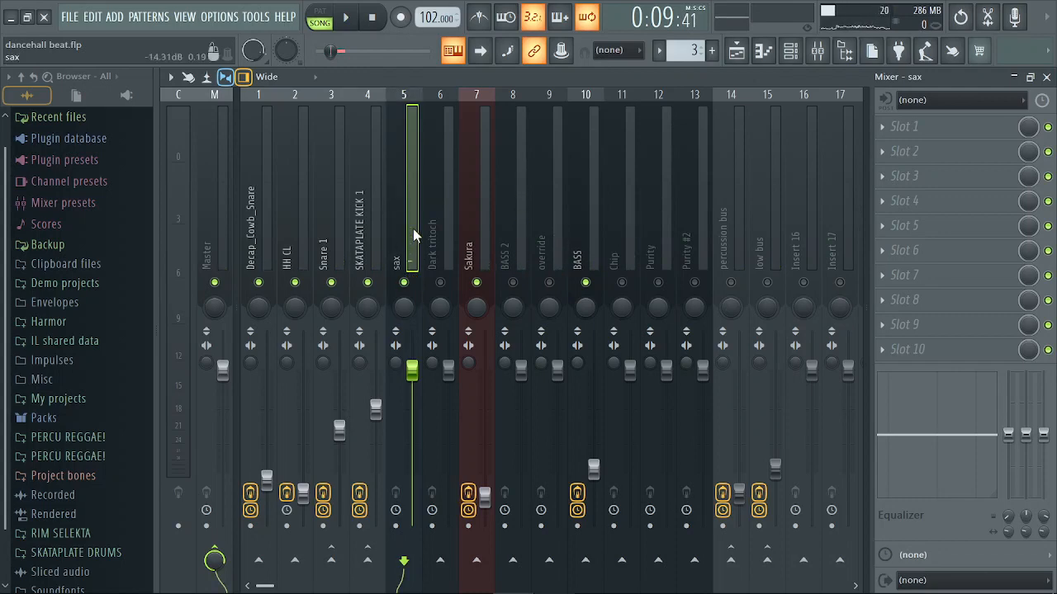
key("space")
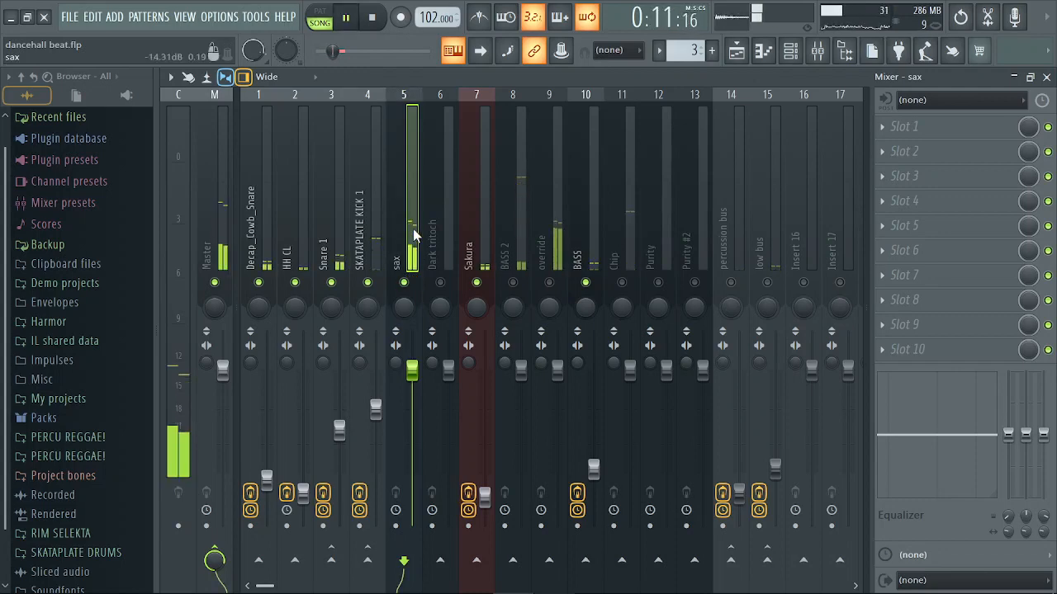
key("space")
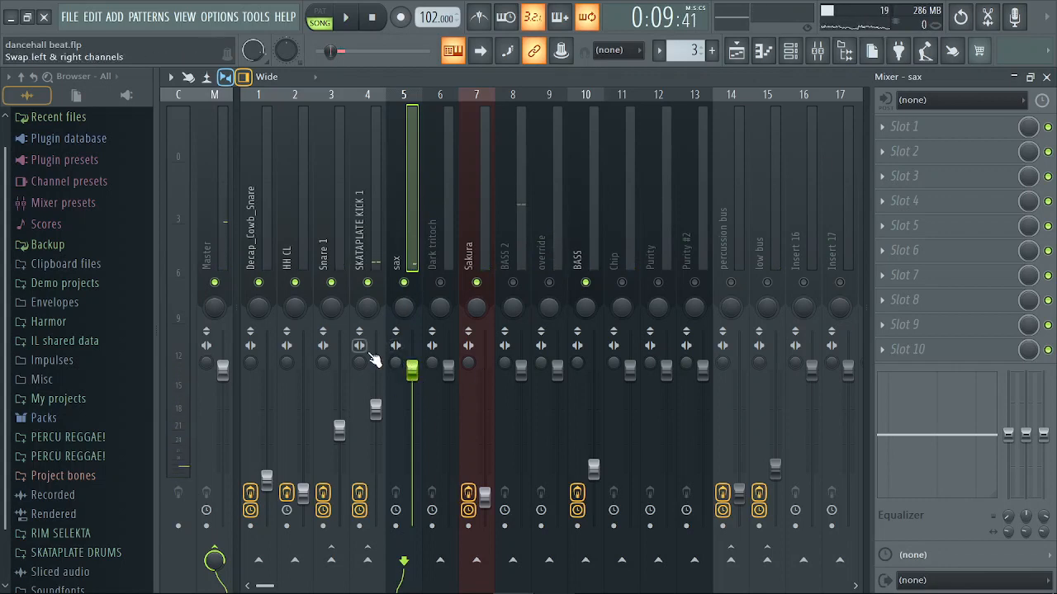
key("space")
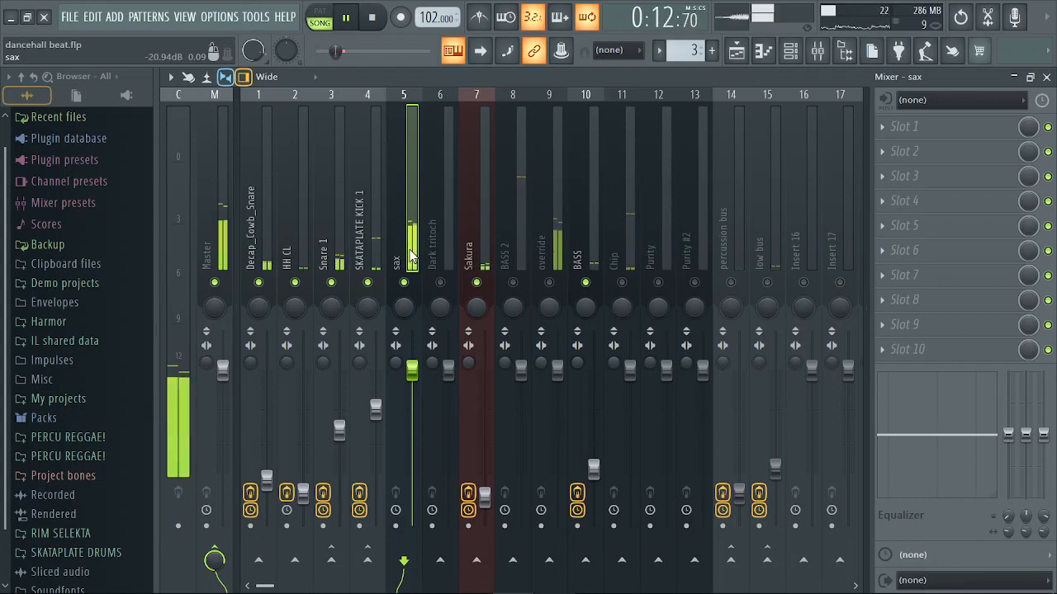
key("space")
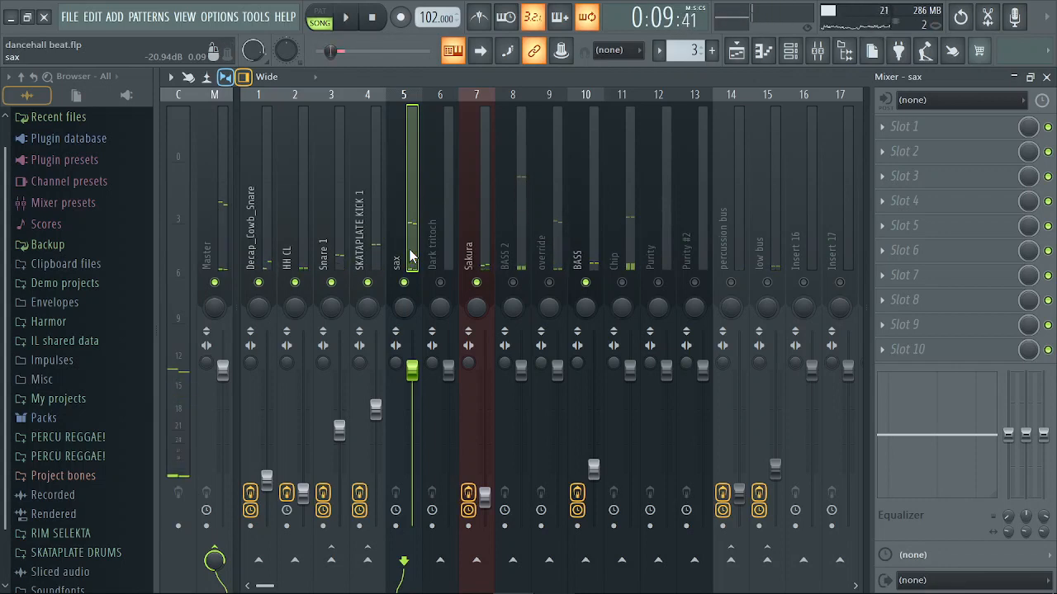
left_click_drag(418, 373, 412, 431)
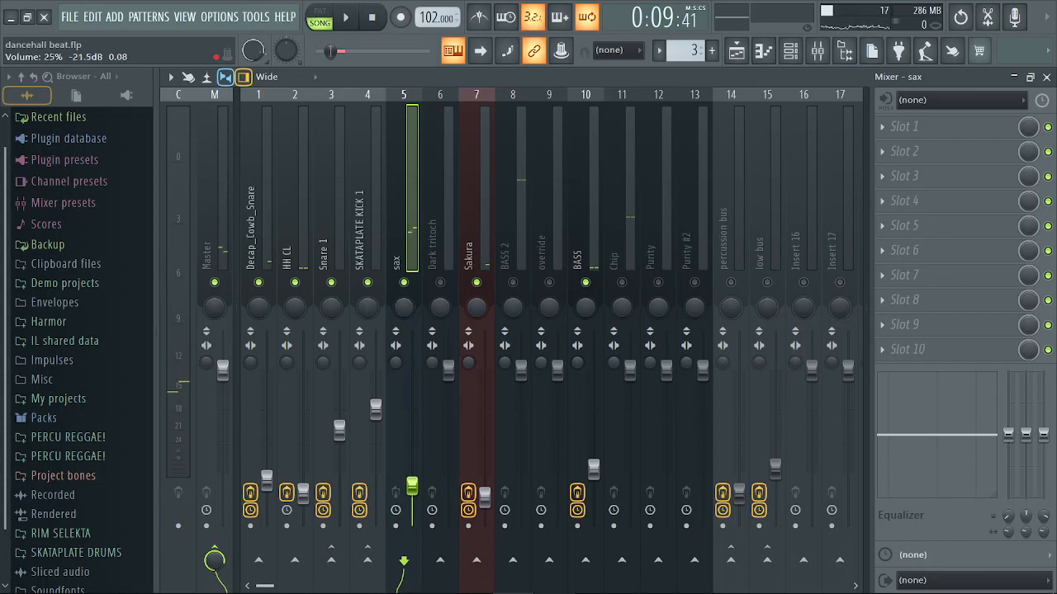
Raise the sax track's volume to about 49% (-12.9 dB) while auditioning it against the mix
key("space")
left_click_drag(412, 487, 412, 450)
key("space")
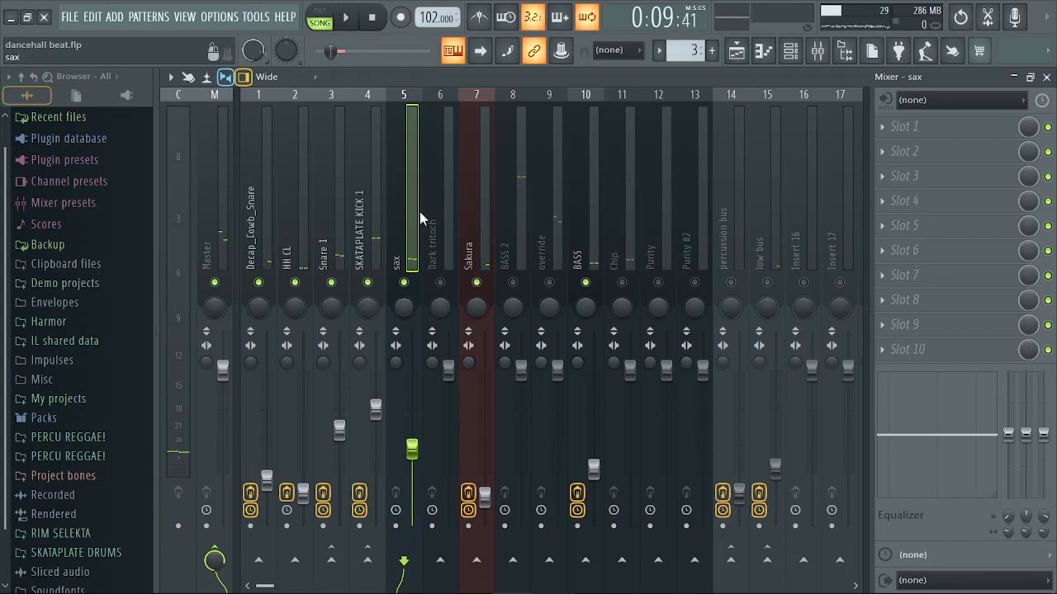
Show all channels in the channel rack and switch to the sax pattern
left_click(1031, 78)
left_click(790, 51)
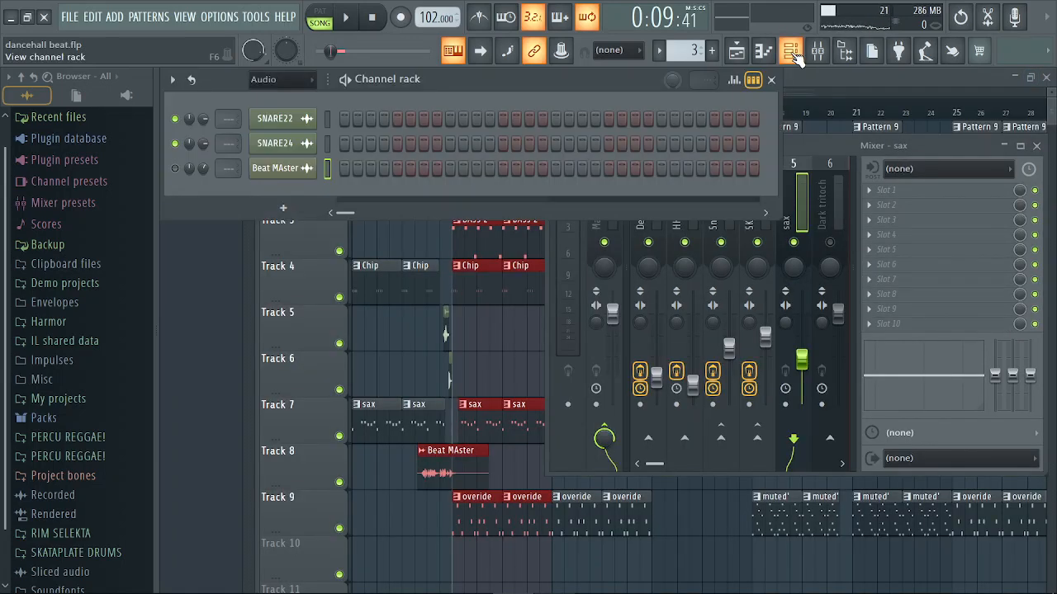
left_click(291, 80)
left_click(280, 97)
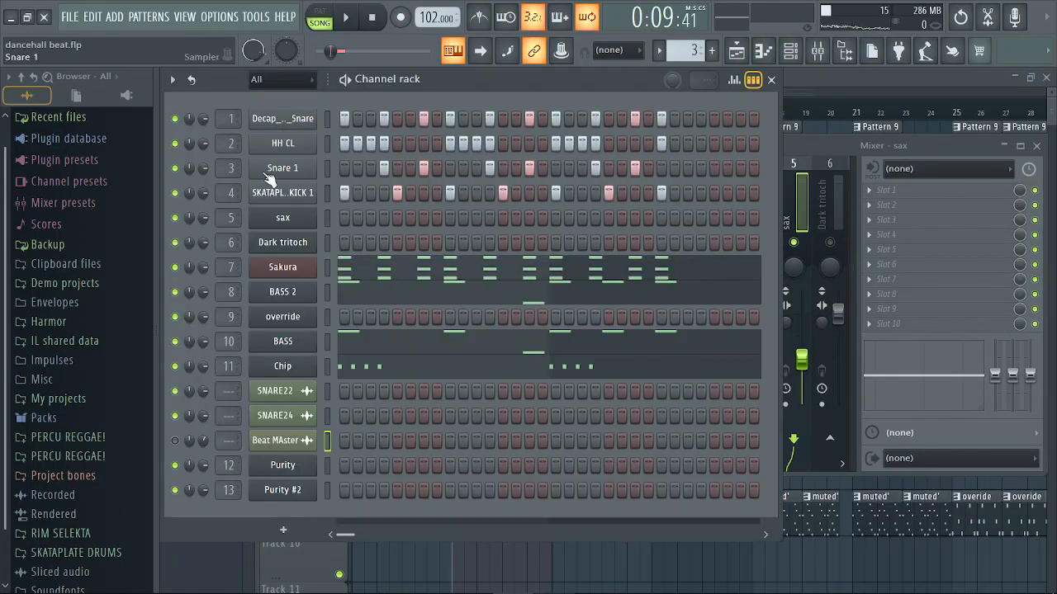
left_click(662, 55)
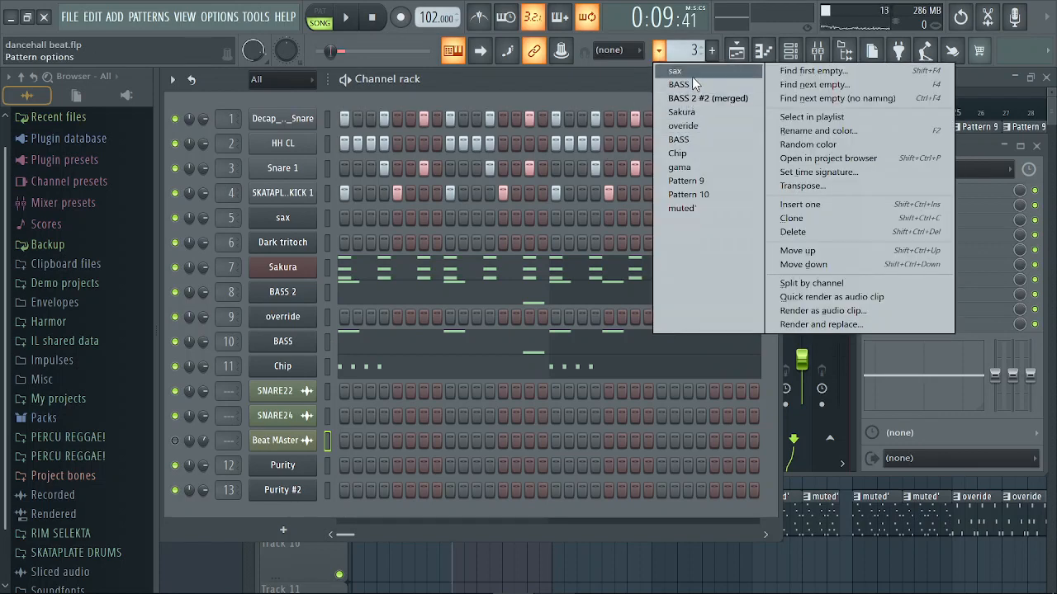
left_click(692, 74)
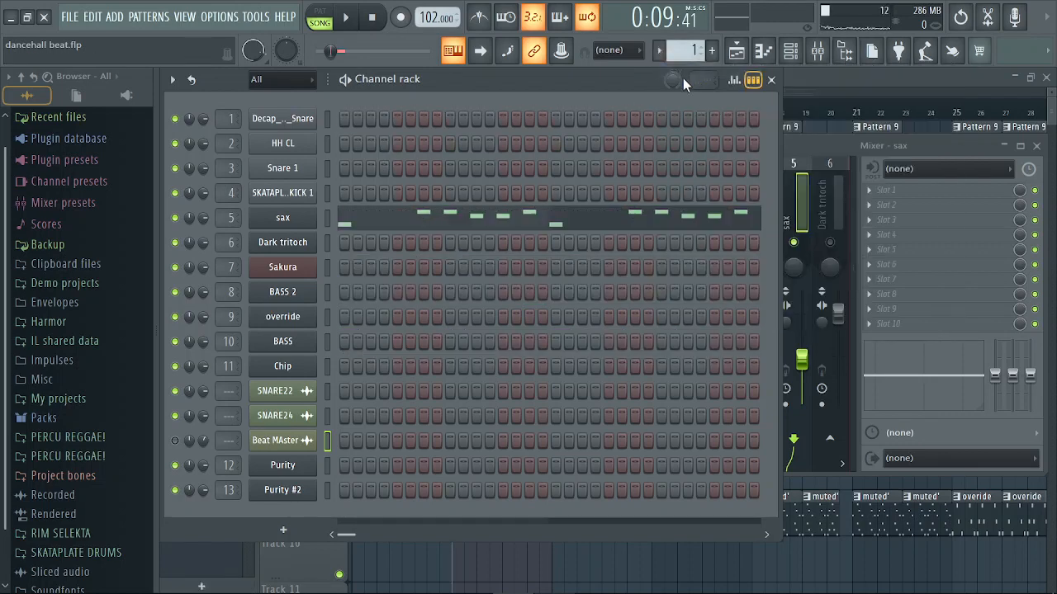
Inspect the sax channel's Purity instrument and its mixer page, close it and return to the maximized mixer
left_click(294, 222)
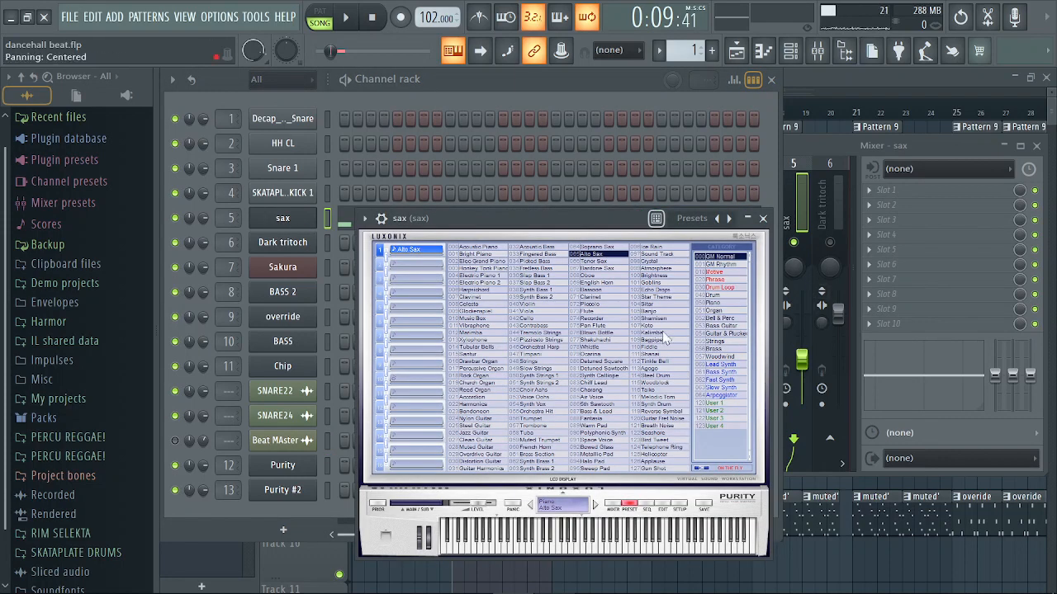
left_click(615, 505)
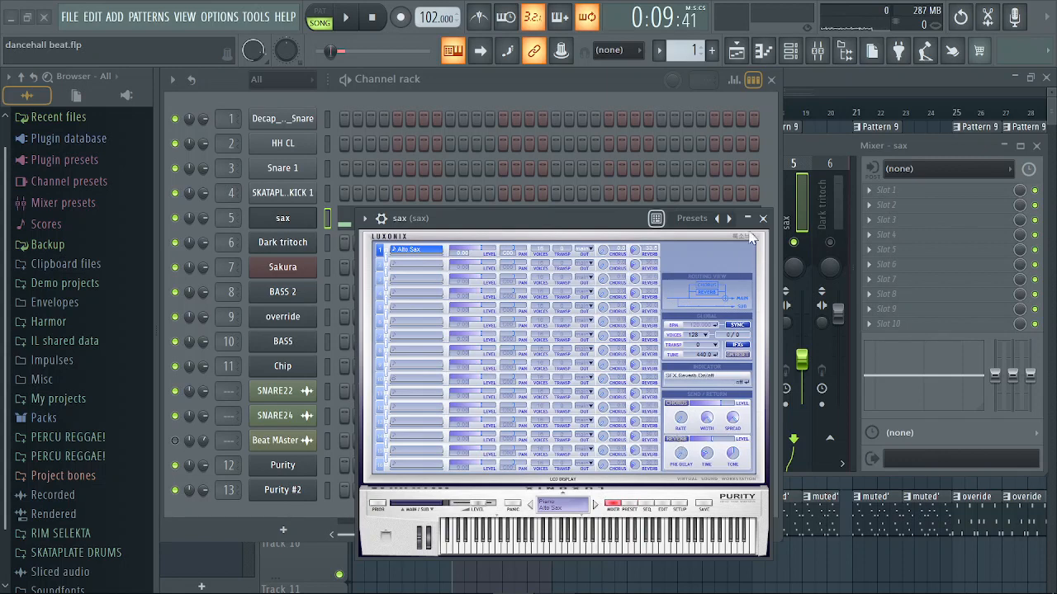
left_click(763, 218)
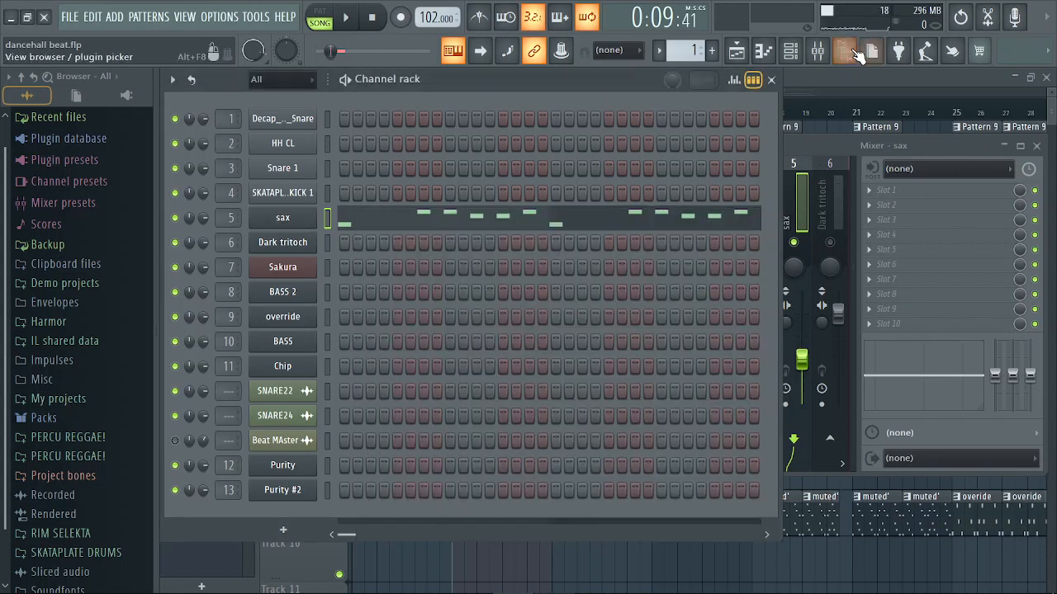
left_click(831, 79)
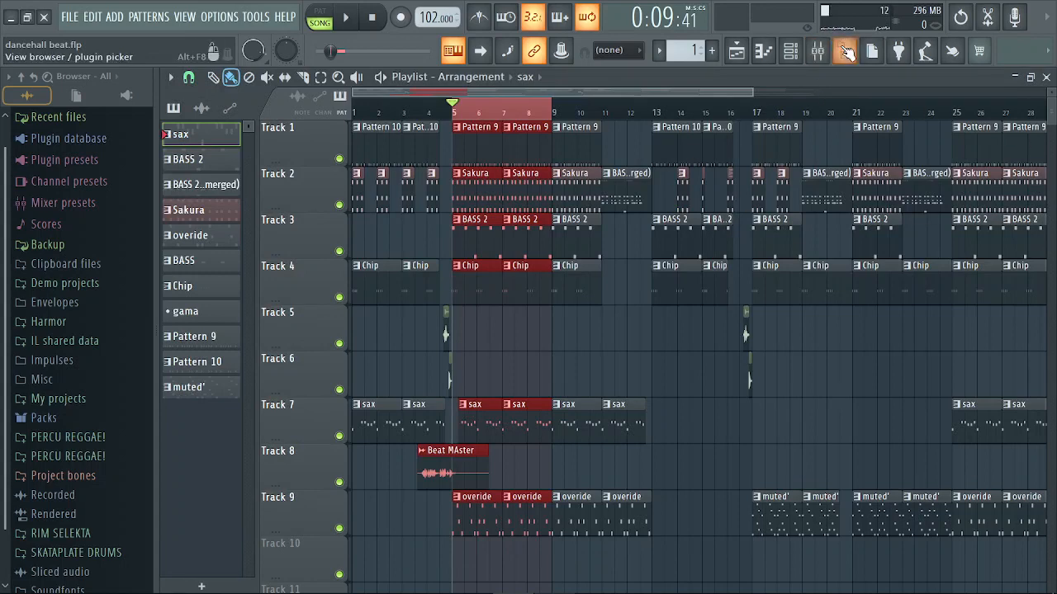
left_click(817, 52)
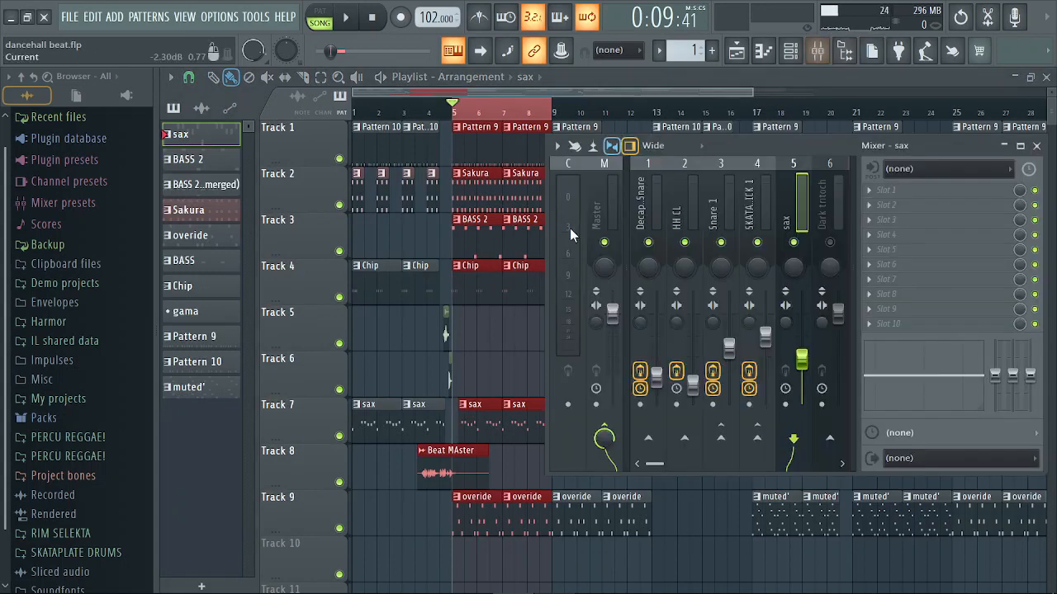
left_click(1021, 146)
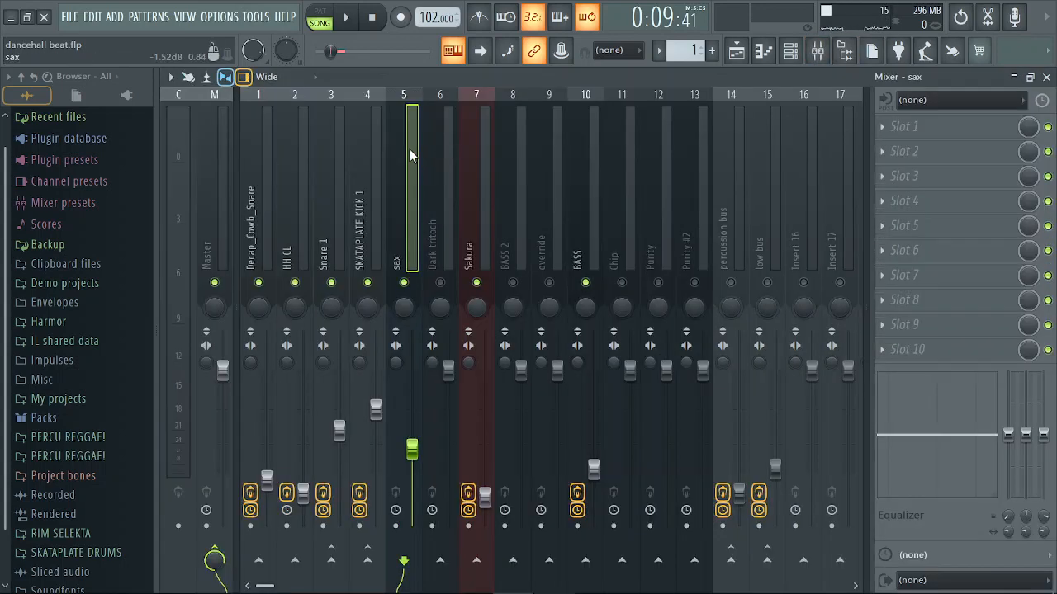
Solo the sax mixer track and listen to it on its own
right_click(404, 283)
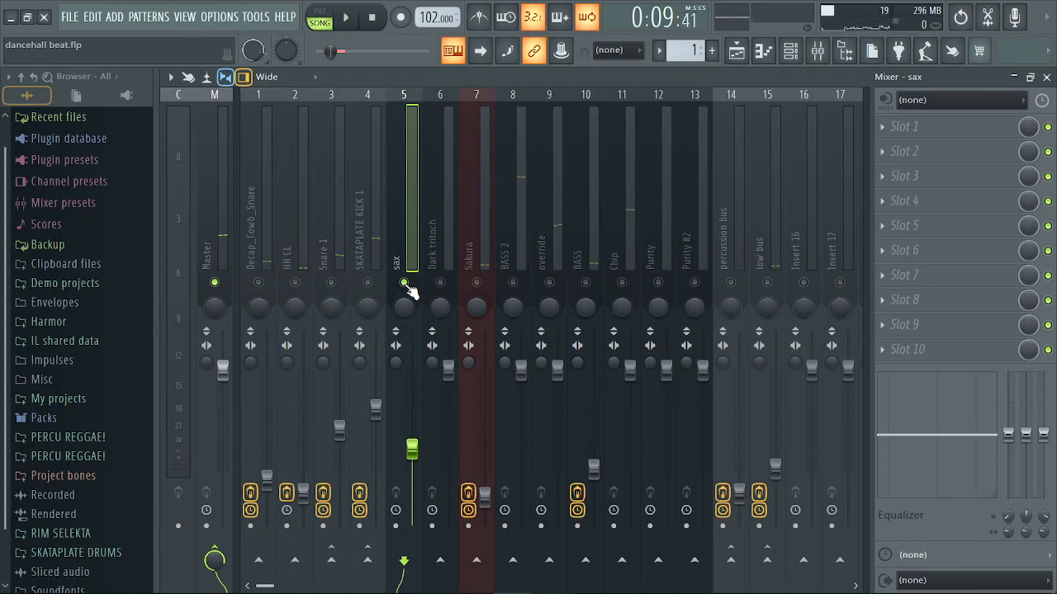
key("space")
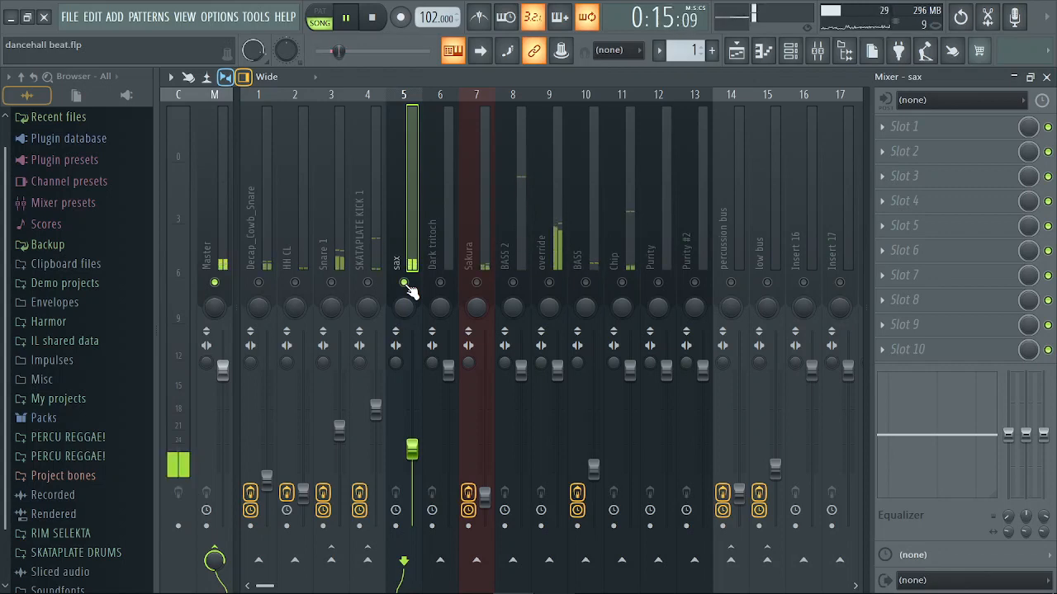
key("space")
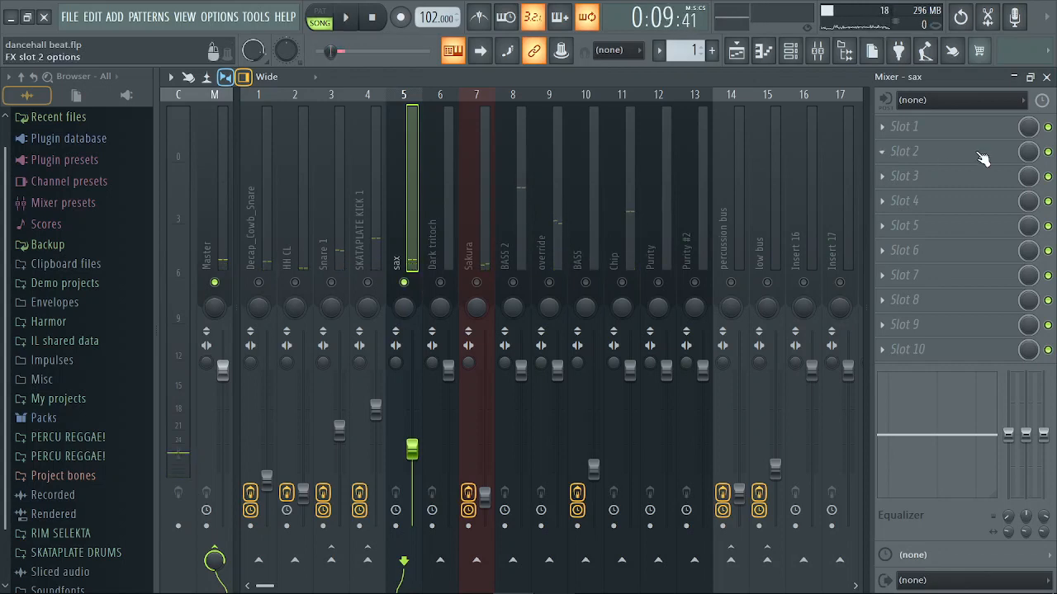
Load Fruity Limiter into the sax track's first effect slot, switch it to compressor mode and start playback
left_click(886, 120)
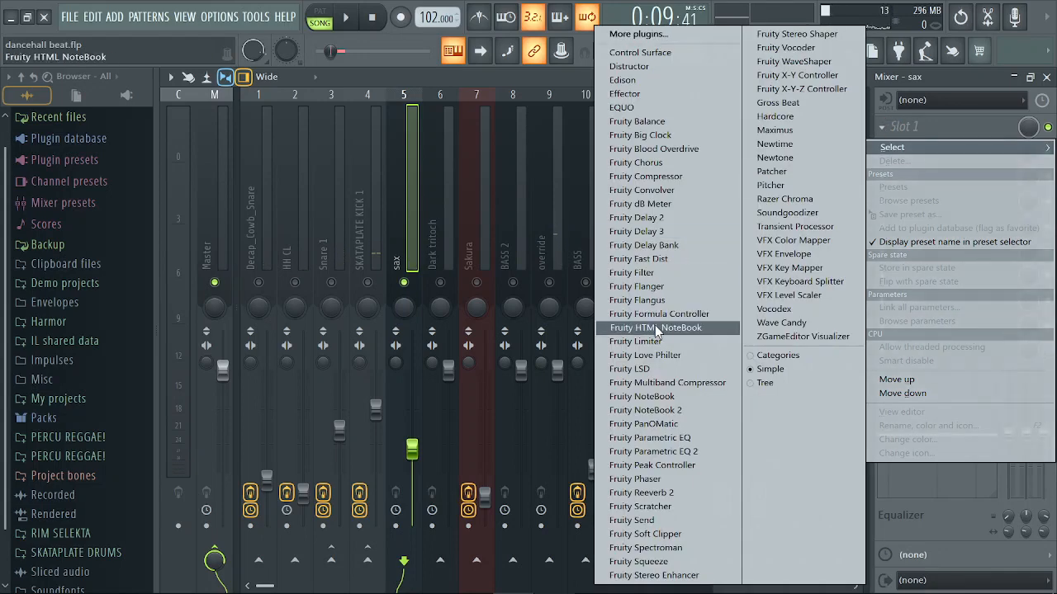
left_click(652, 341)
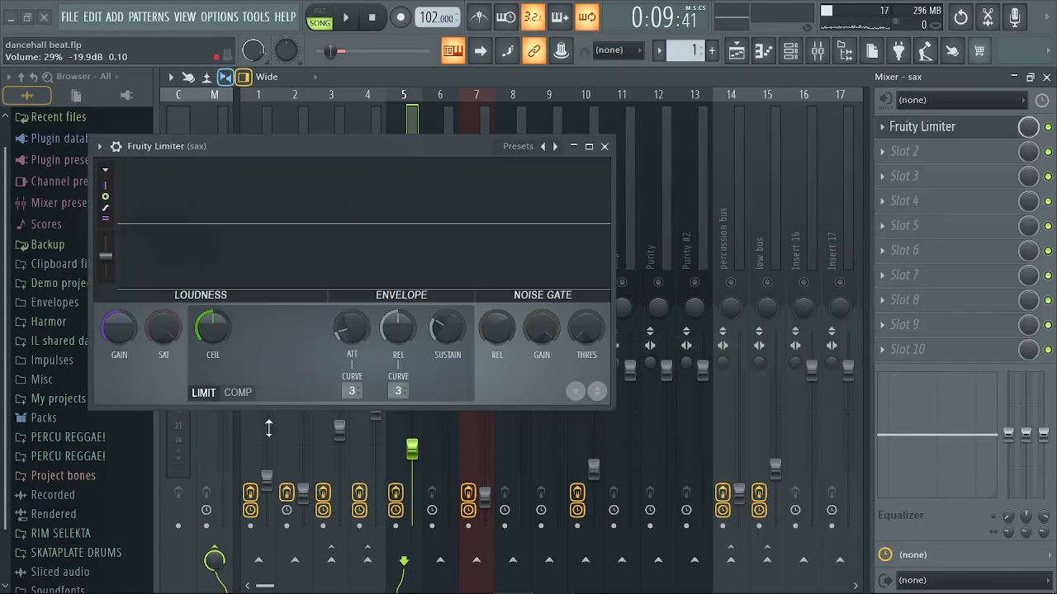
left_click(237, 393)
key("space")
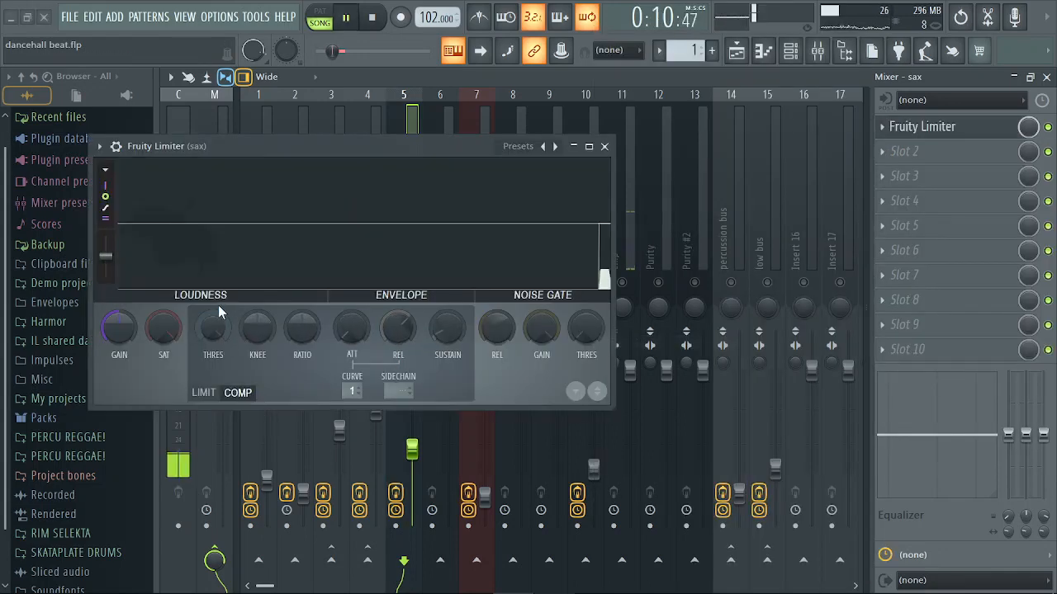
Set the compressor's threshold below the sax peaks, raise its ratio while listening, and close the limiter
left_click_drag(215, 332, 215, 307)
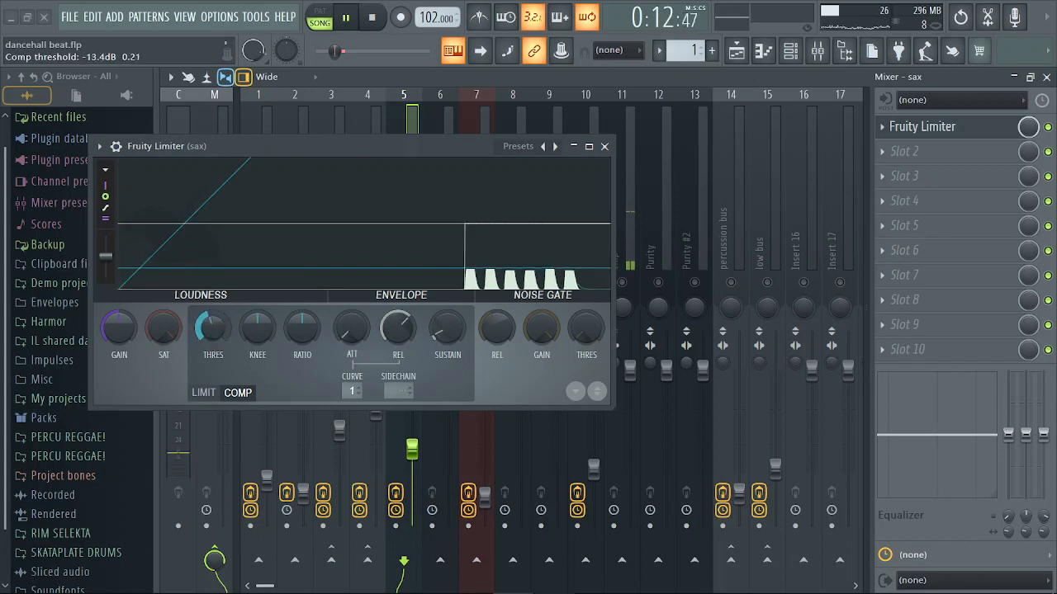
key("space")
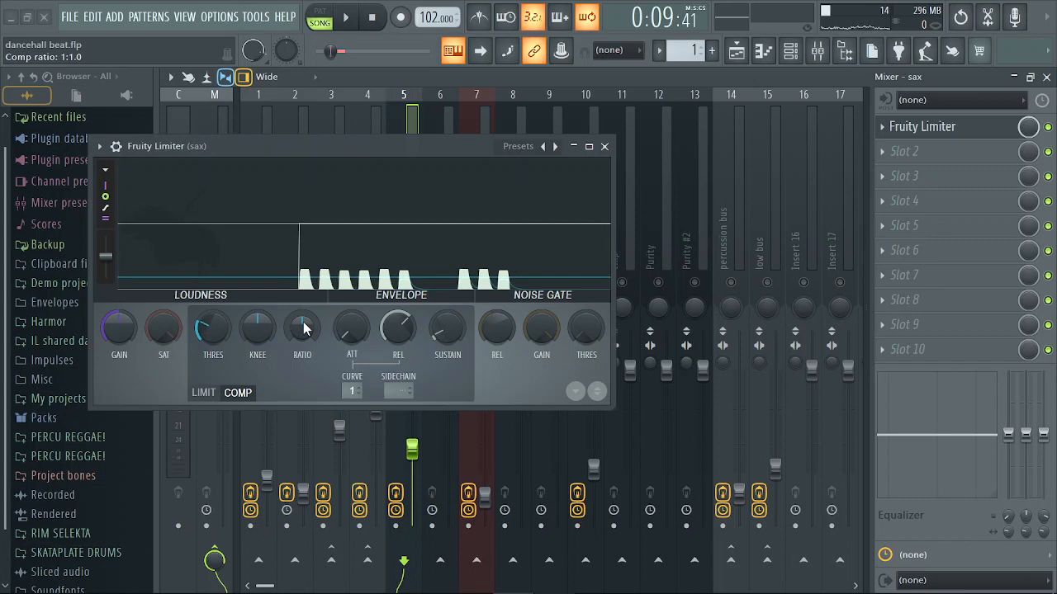
left_click_drag(304, 330, 304, 321)
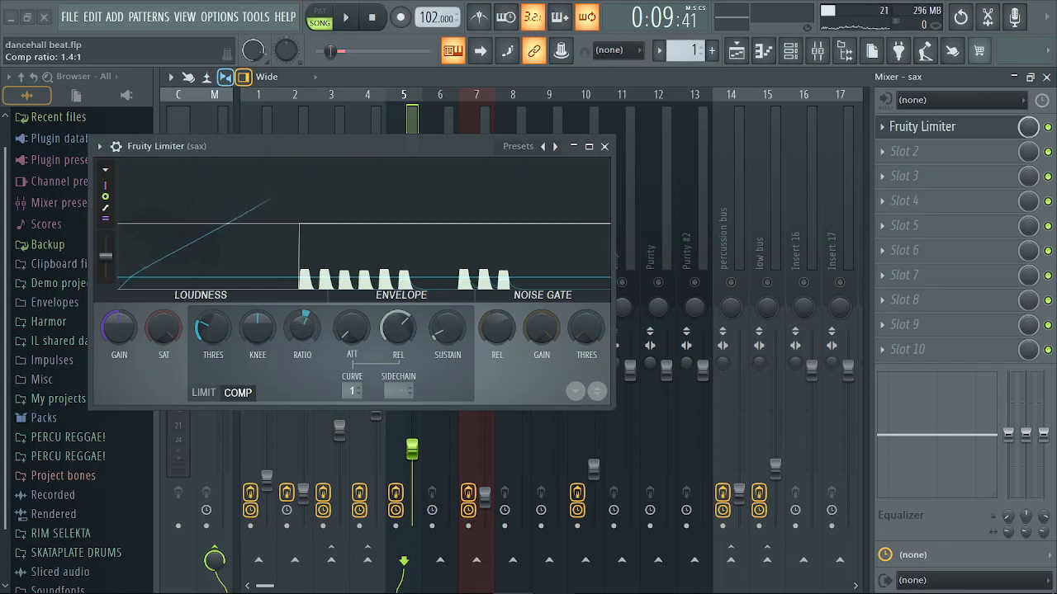
key("space")
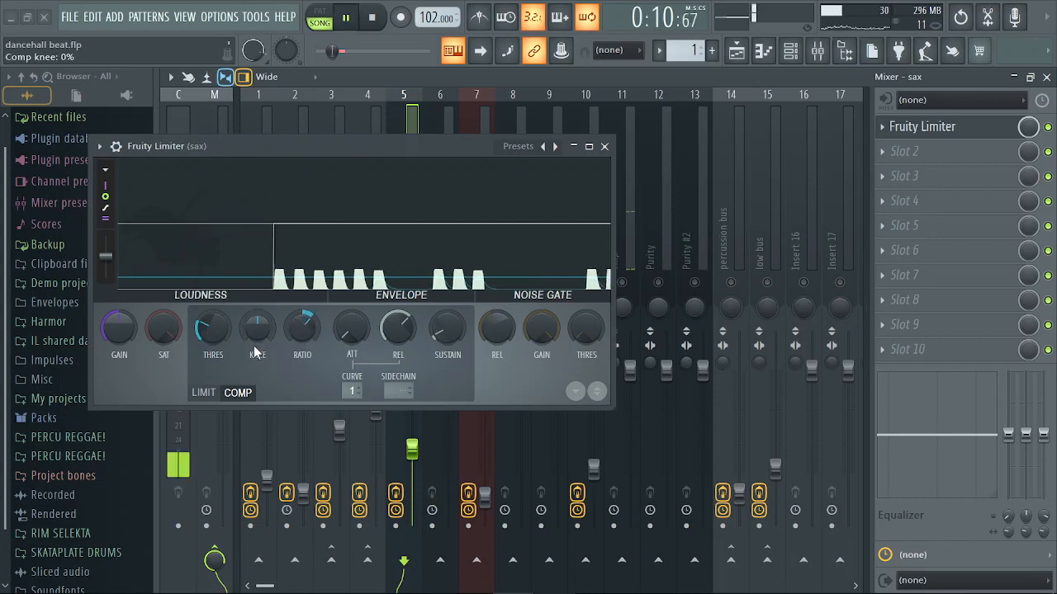
left_click_drag(213, 330, 213, 347)
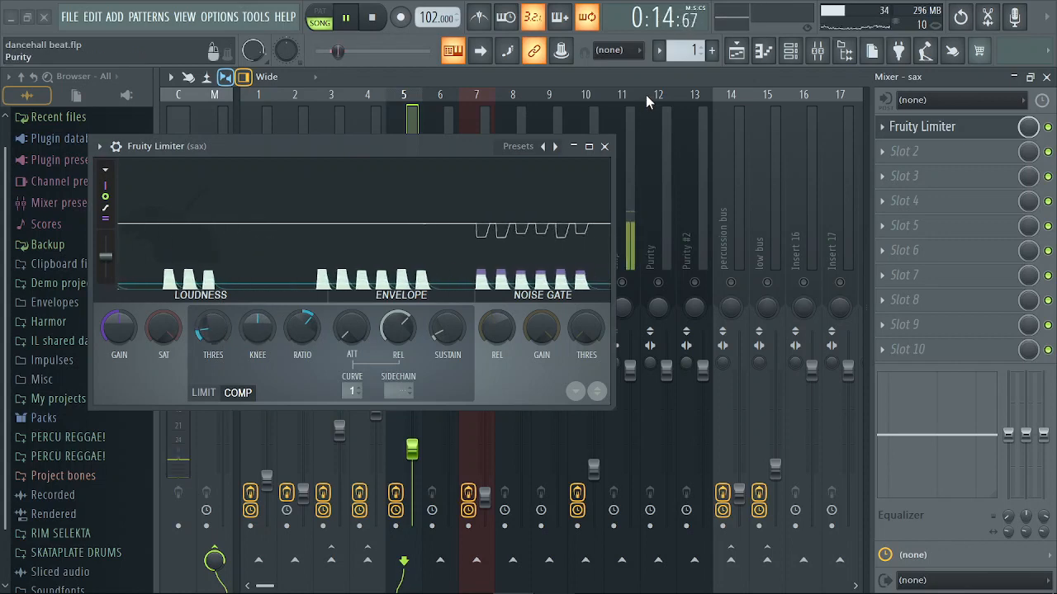
left_click(606, 146)
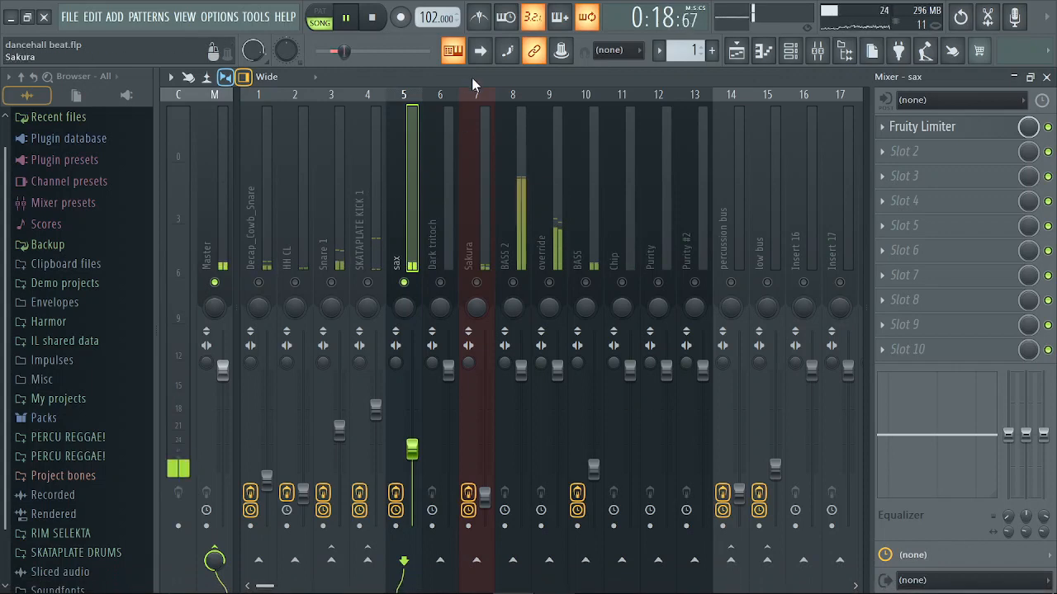
key("space")
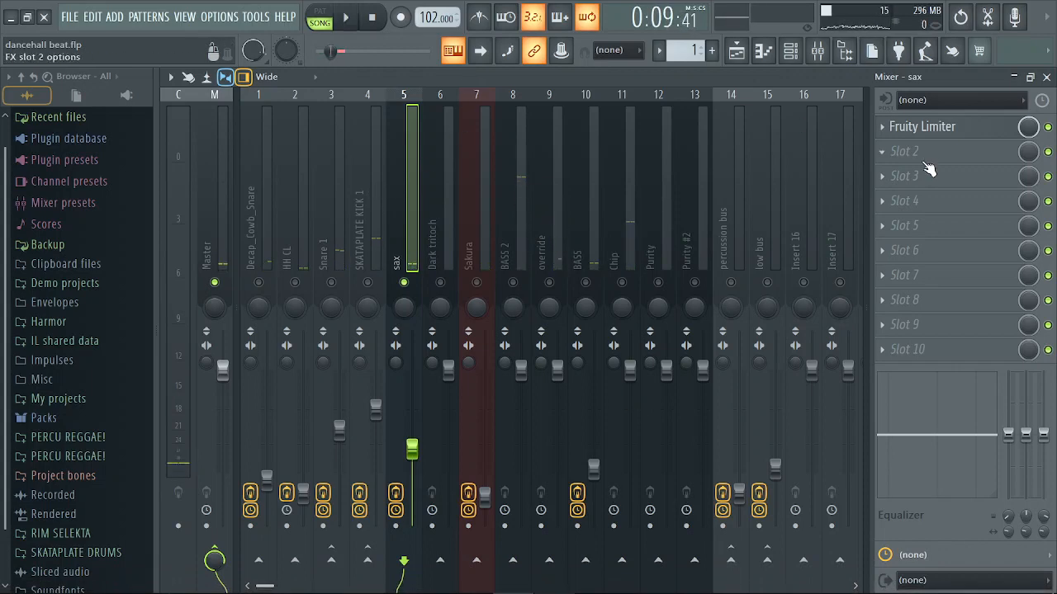
Load Fruity Parametric EQ 2 into the sax track's second slot and slightly lower band 1 at 68 Hz during playback
left_click(918, 156)
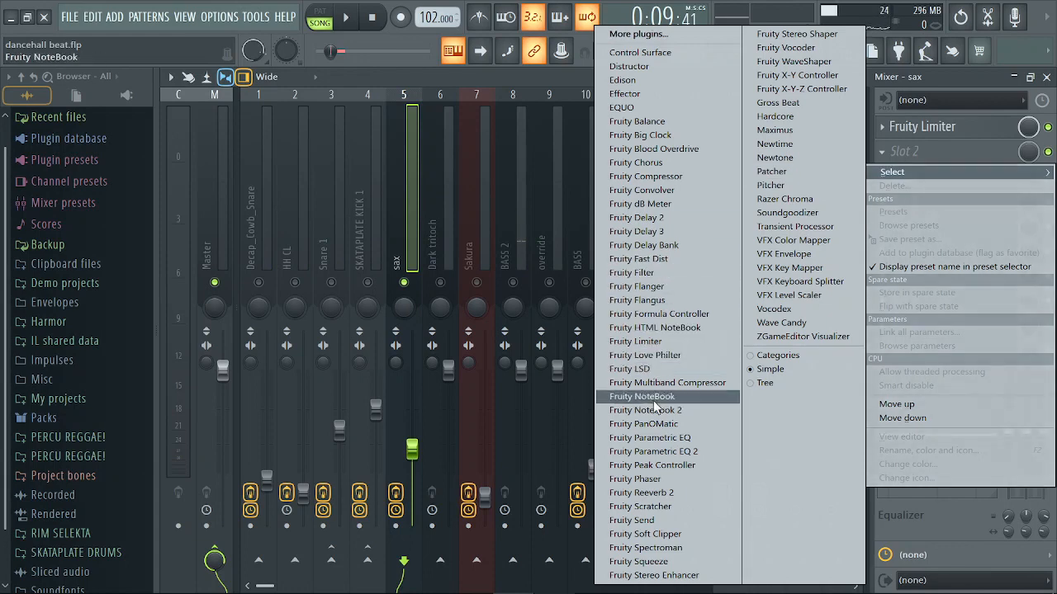
left_click(661, 452)
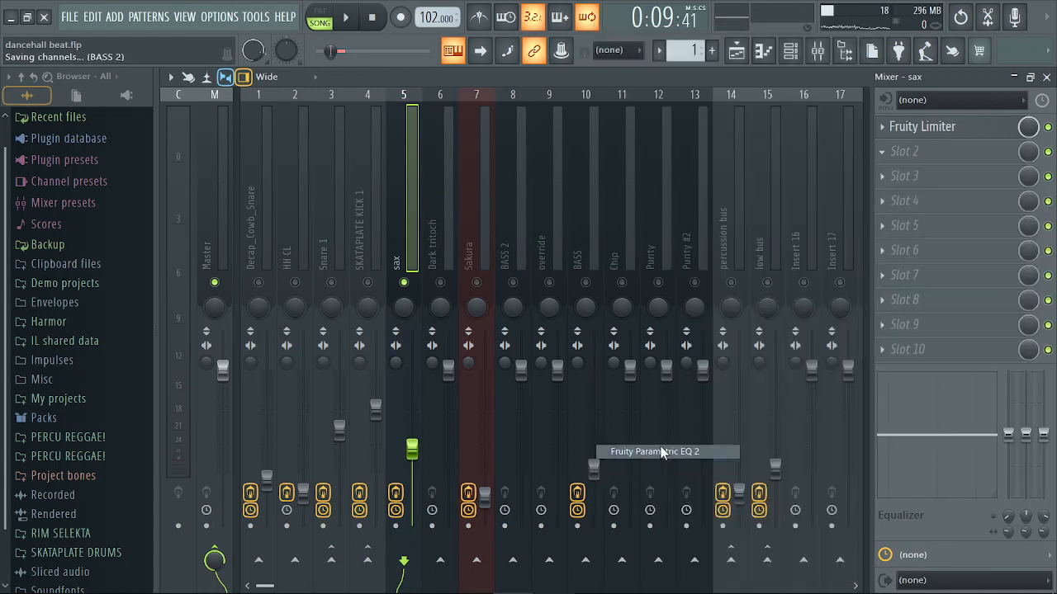
key("space")
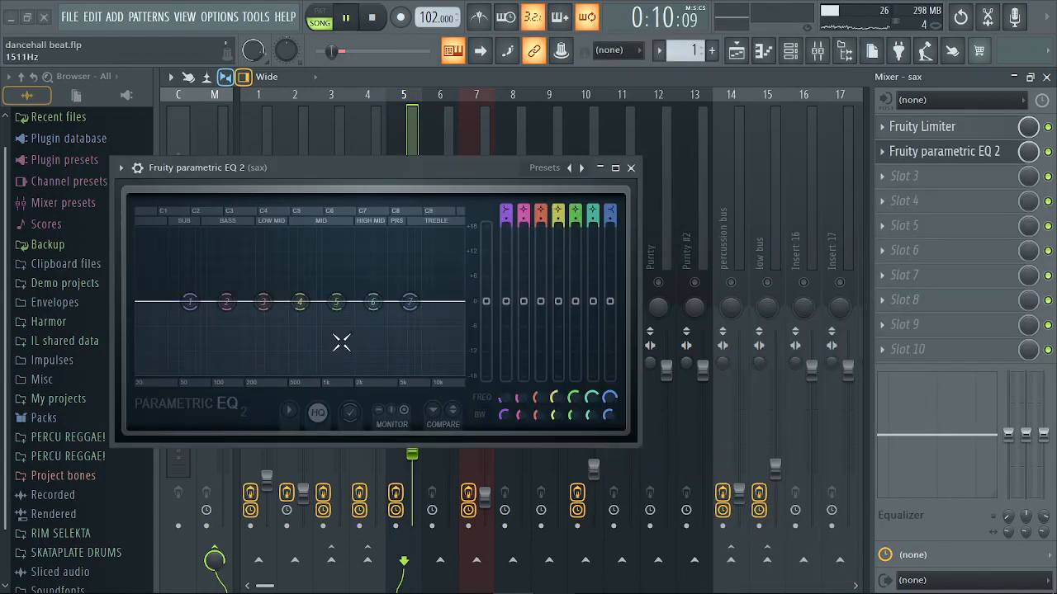
left_click_drag(190, 302, 193, 317)
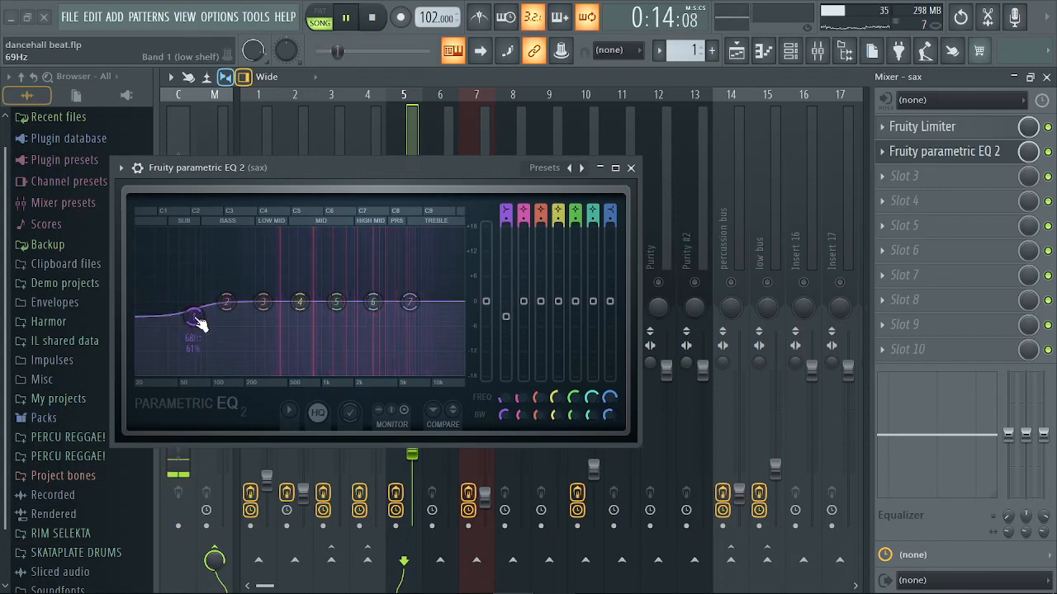
Set EQ band 1's order to Steep 8, cut it to about -12 dB between 200 and 500 Hz, and cut band 7 to -17.9 dB
right_click(197, 322)
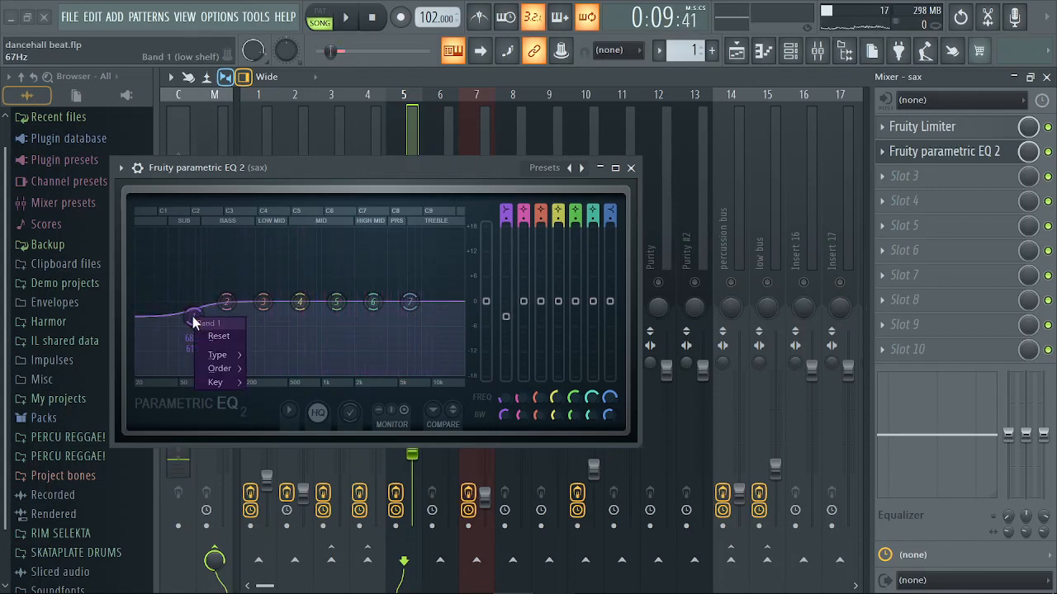
mouse_move(219, 369)
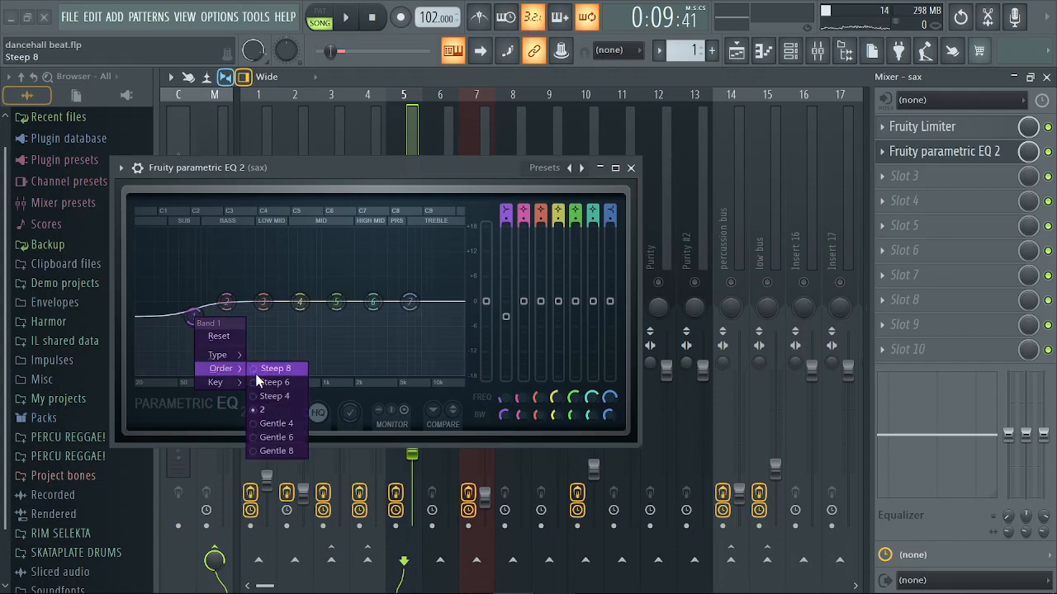
left_click(256, 374)
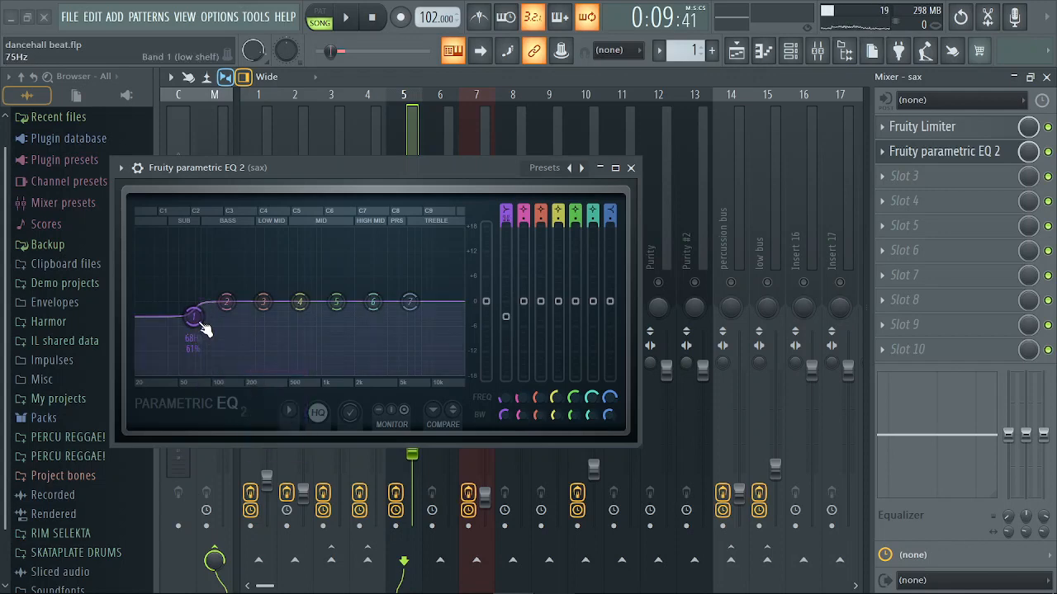
left_click_drag(203, 329, 271, 351)
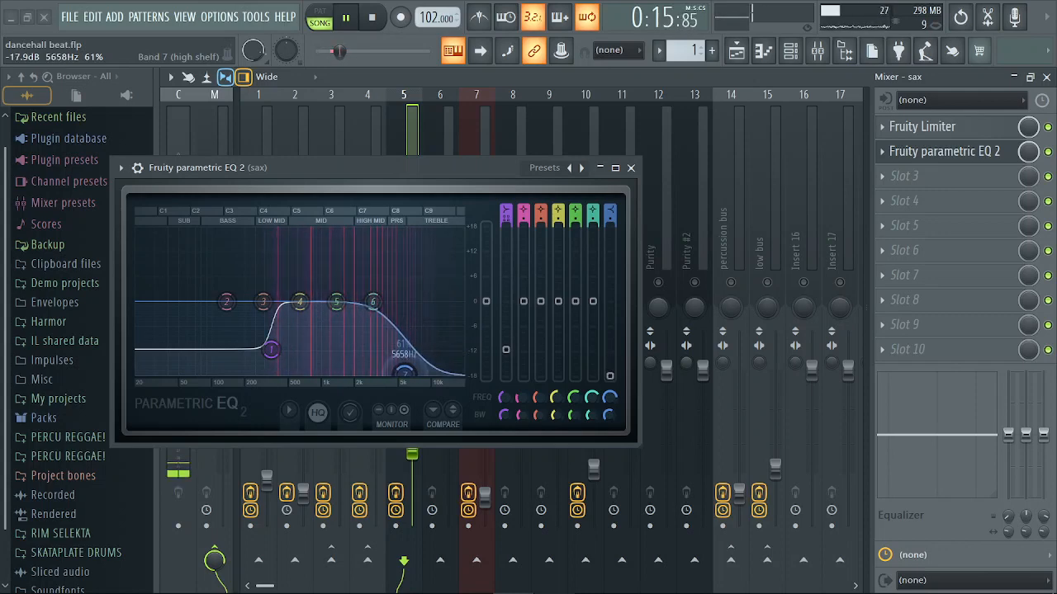
Boost EQ band 5 to 5.6 dB at 1385 Hz, adjust its bandwidth and close the EQ
left_click_drag(336, 301, 335, 278)
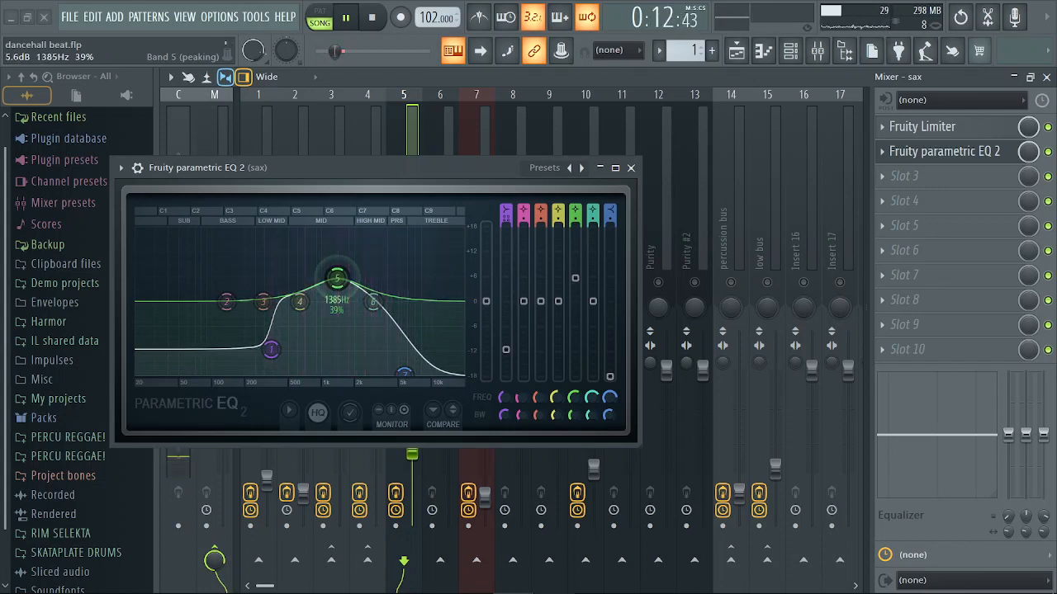
left_click_drag(573, 414, 573, 408)
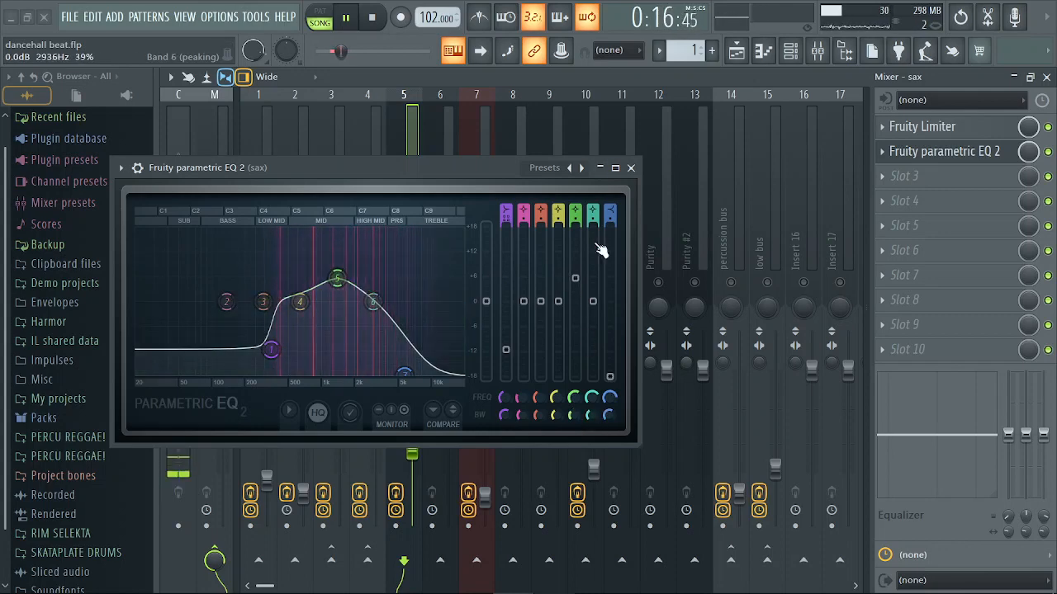
left_click(632, 169)
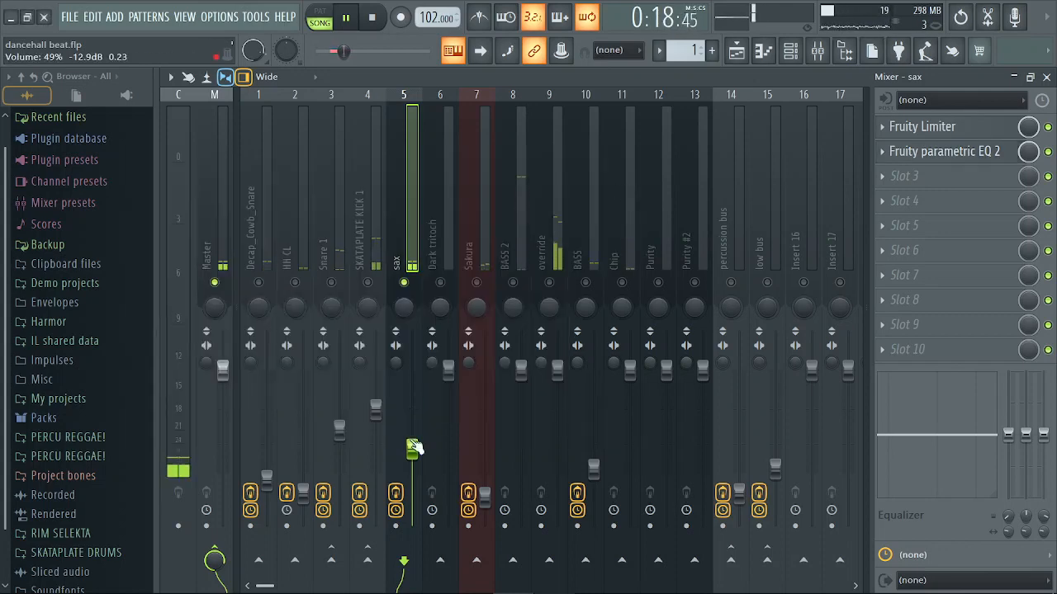
Lower the sax fader slightly and unmute the kick, bass, snare, HH CL, Decap_Cowb_Snare and Sakura tracks while listening, ending with playback stopped
left_click_drag(413, 448, 413, 457)
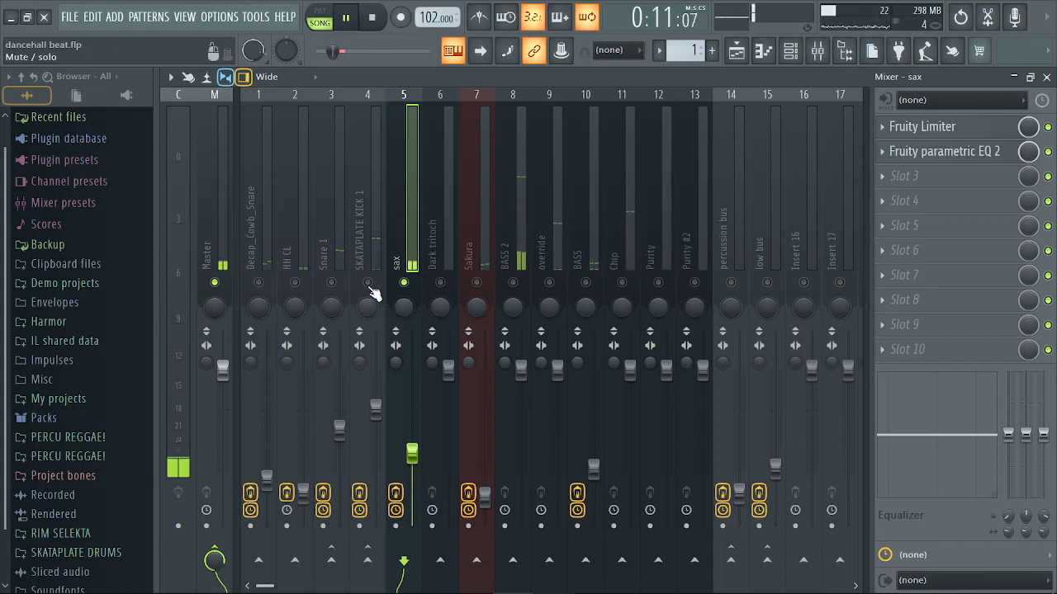
left_click(368, 282)
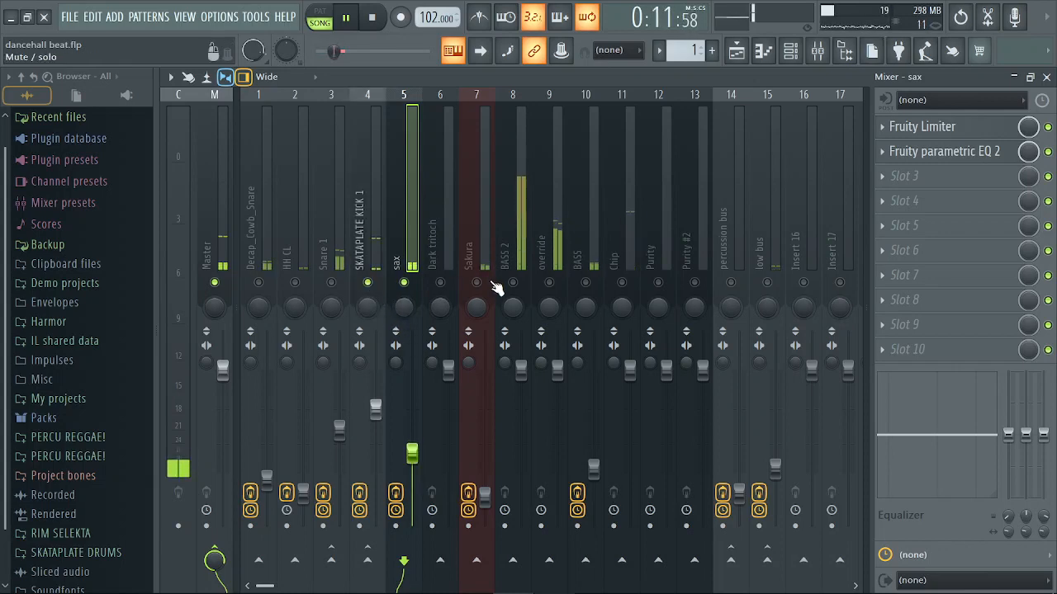
left_click(585, 282)
left_click(331, 282)
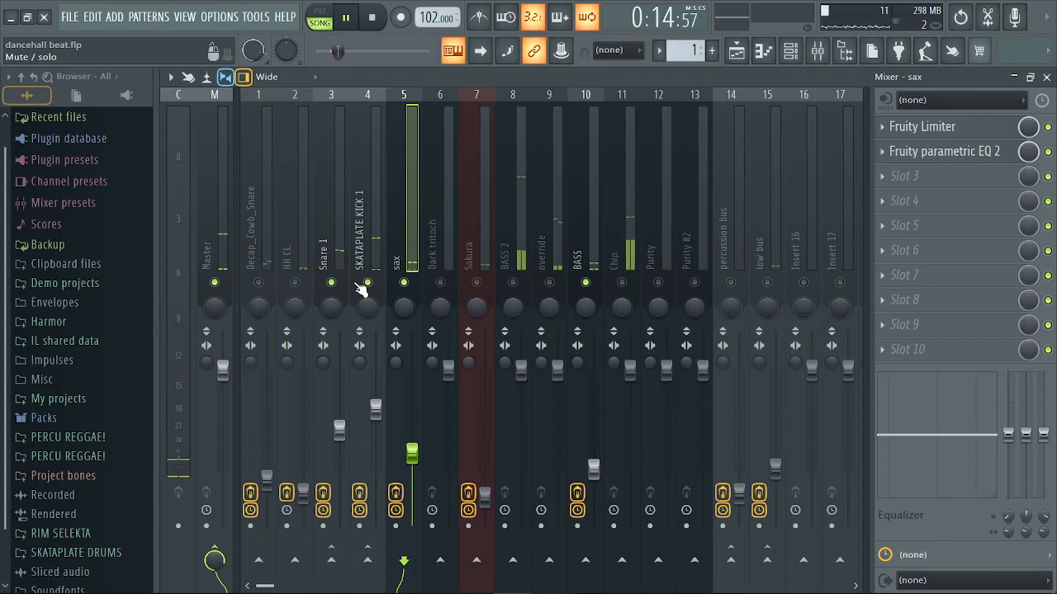
left_click(295, 282)
left_click(258, 282)
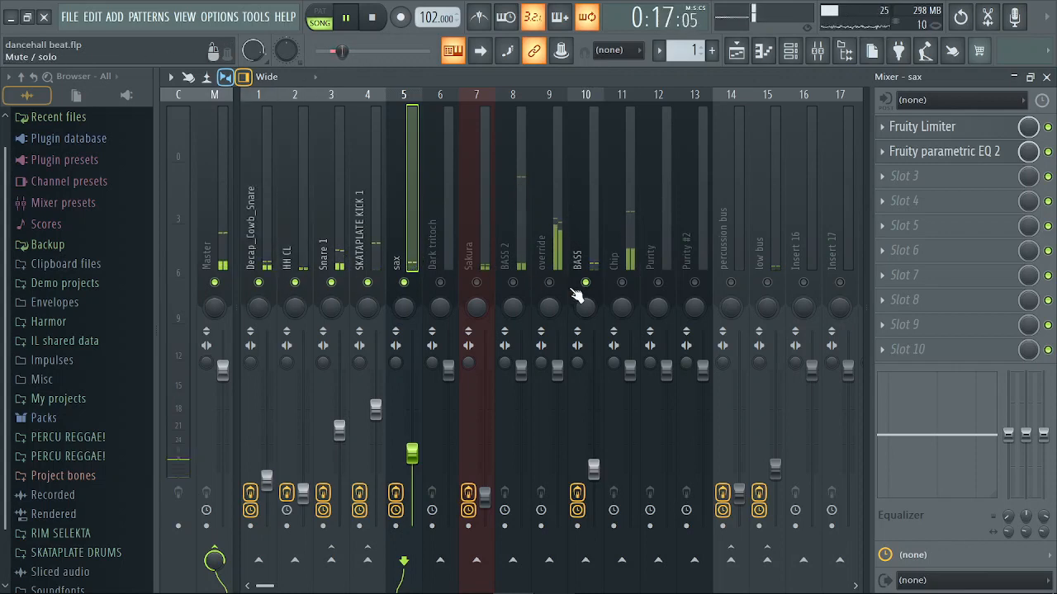
left_click(476, 282)
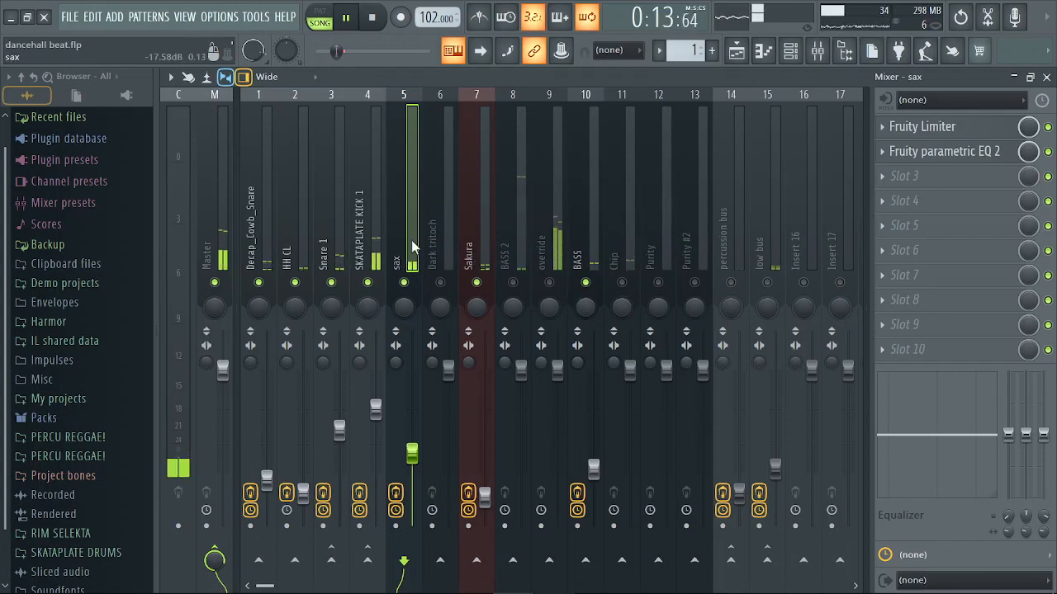
key("space")
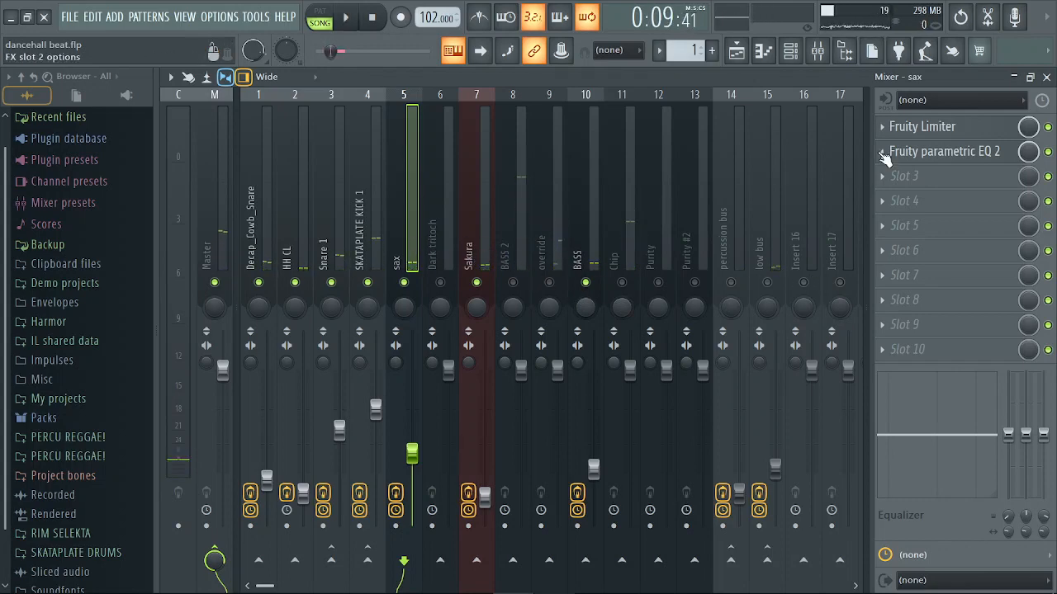
Load Fruity Reeverb 2 into the sax track's third slot, enlarge its room and raise the decay to 11.3 sec during playback
left_click(902, 179)
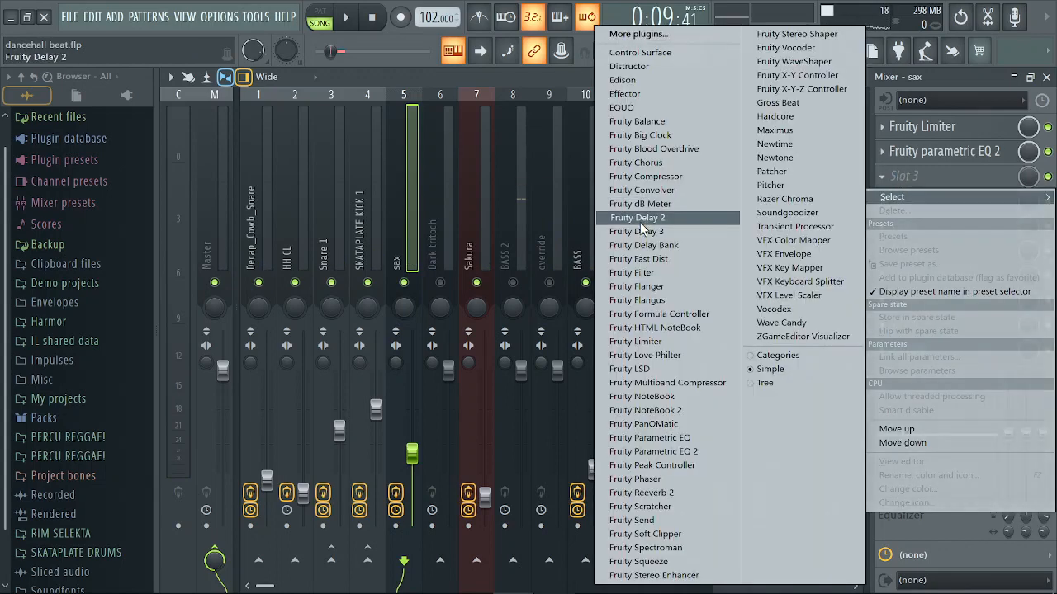
left_click(657, 496)
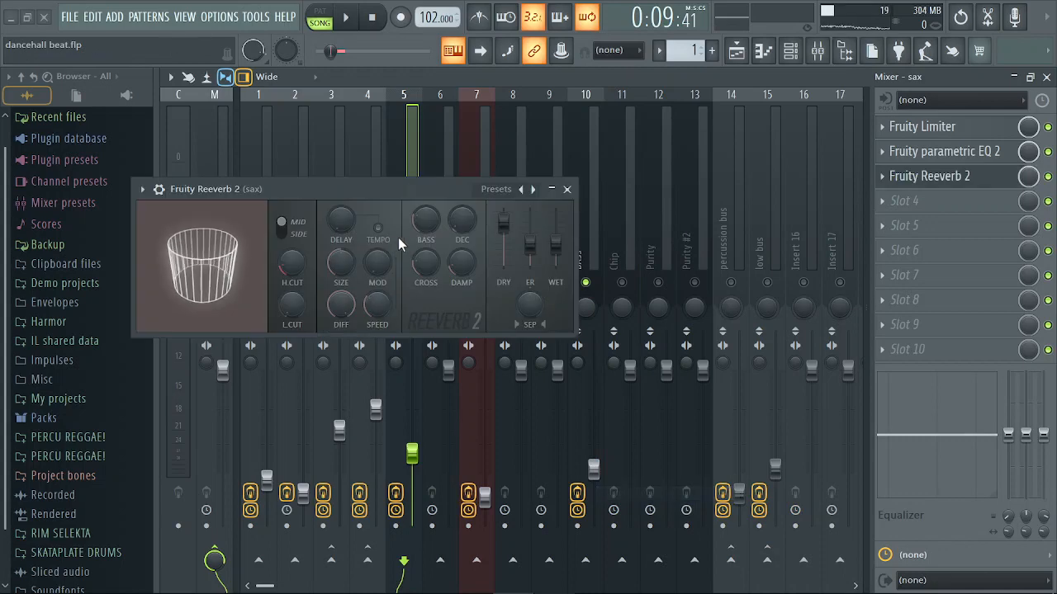
key("space")
left_click_drag(201, 268, 242, 273)
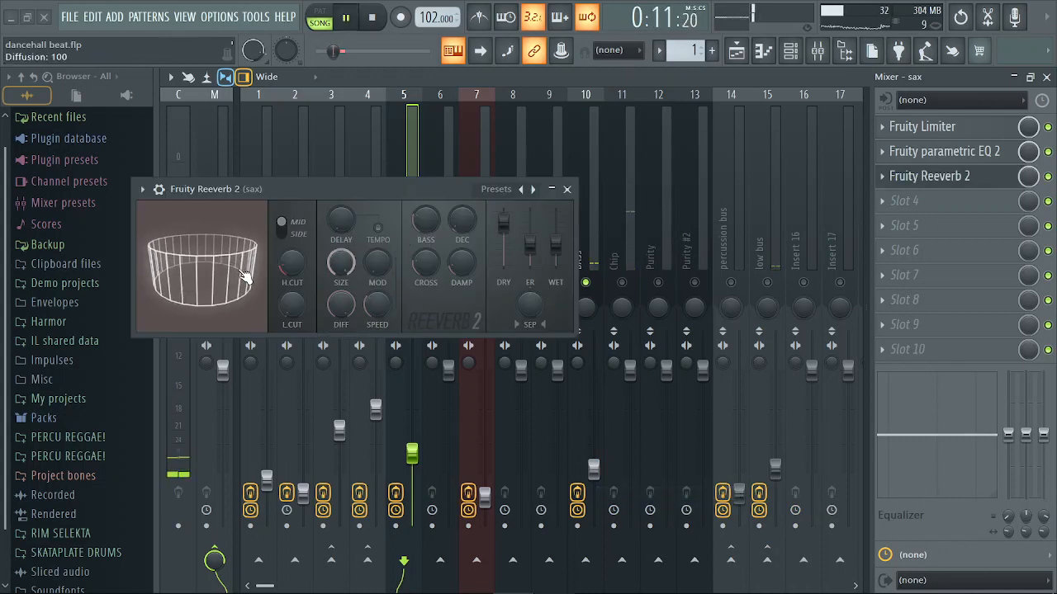
left_click_drag(461, 218, 461, 169)
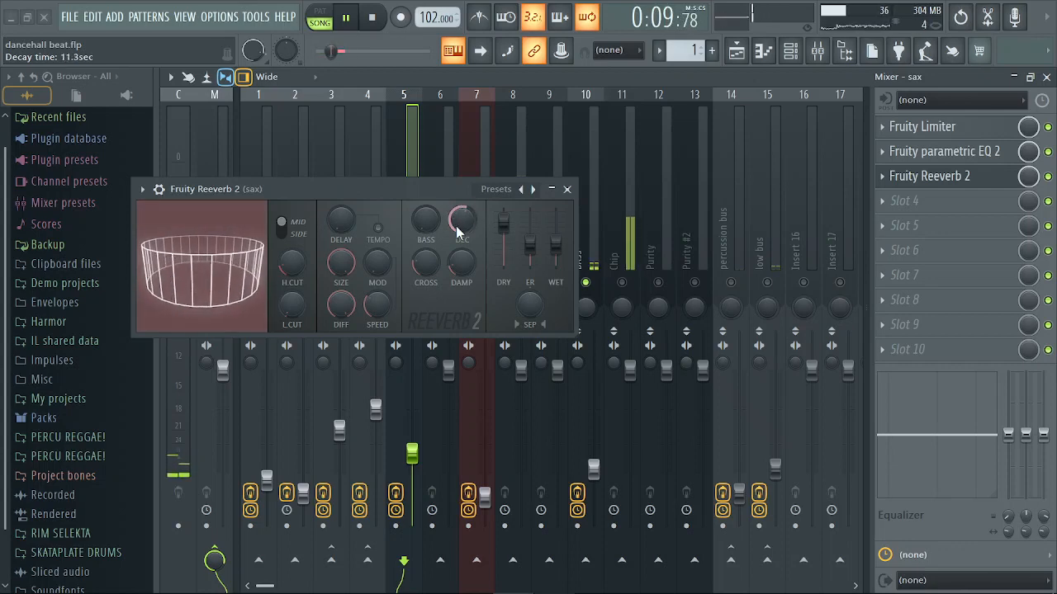
left_click(567, 189)
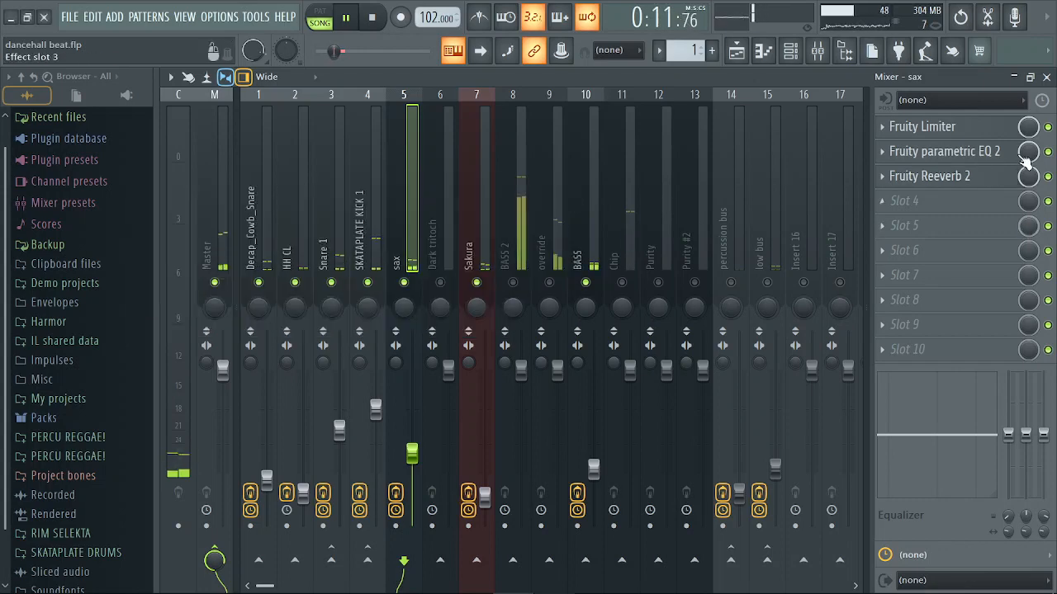
Set the sax reverb's mix level to 10%, reduce its decay time to 9.8 sec, close it and stop playback
left_click_drag(1028, 176, 1028, 178)
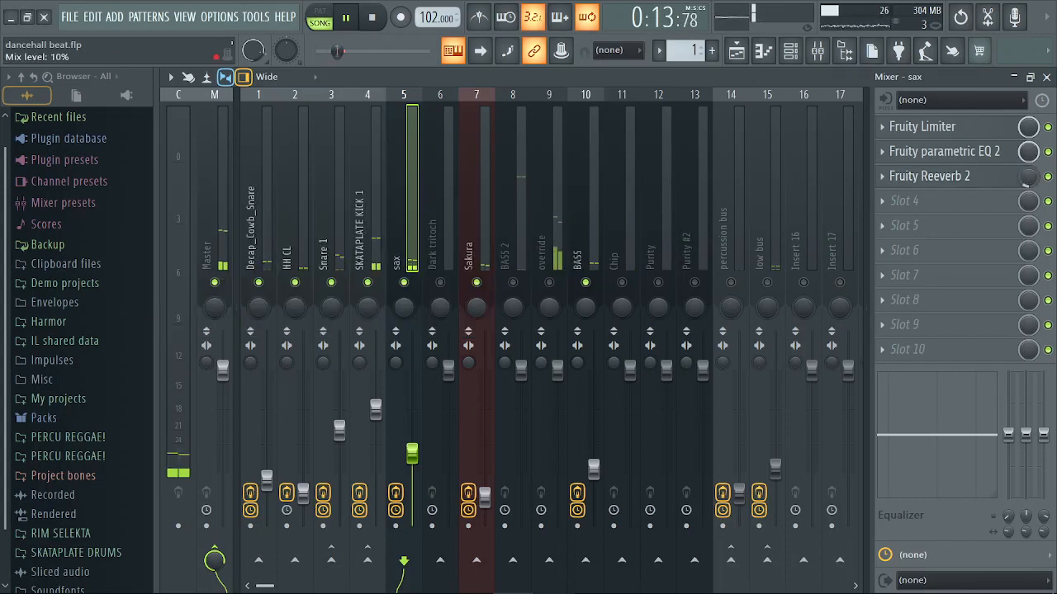
left_click(950, 180)
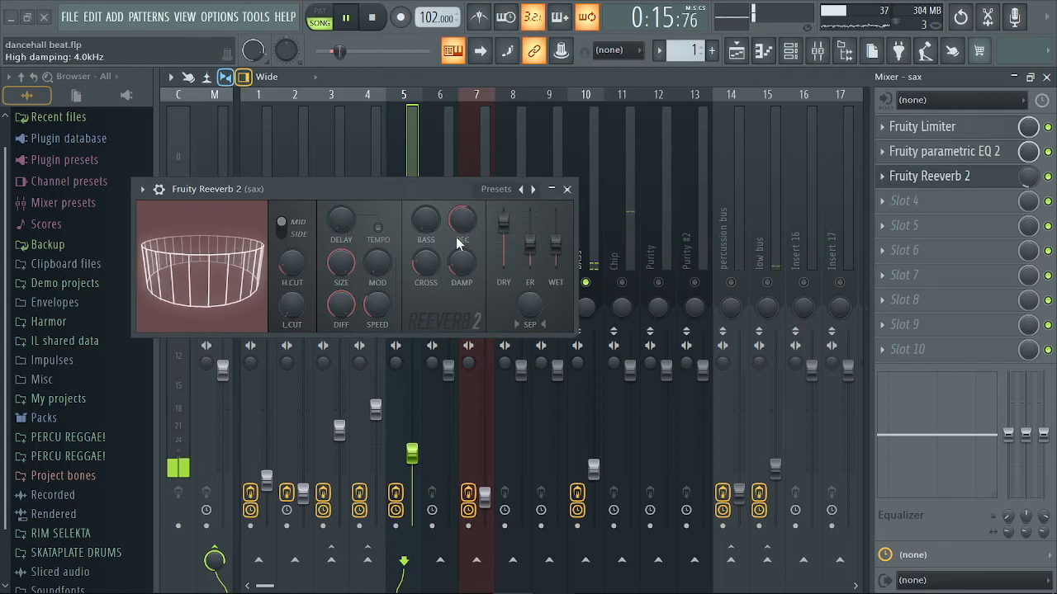
left_click_drag(462, 220, 461, 224)
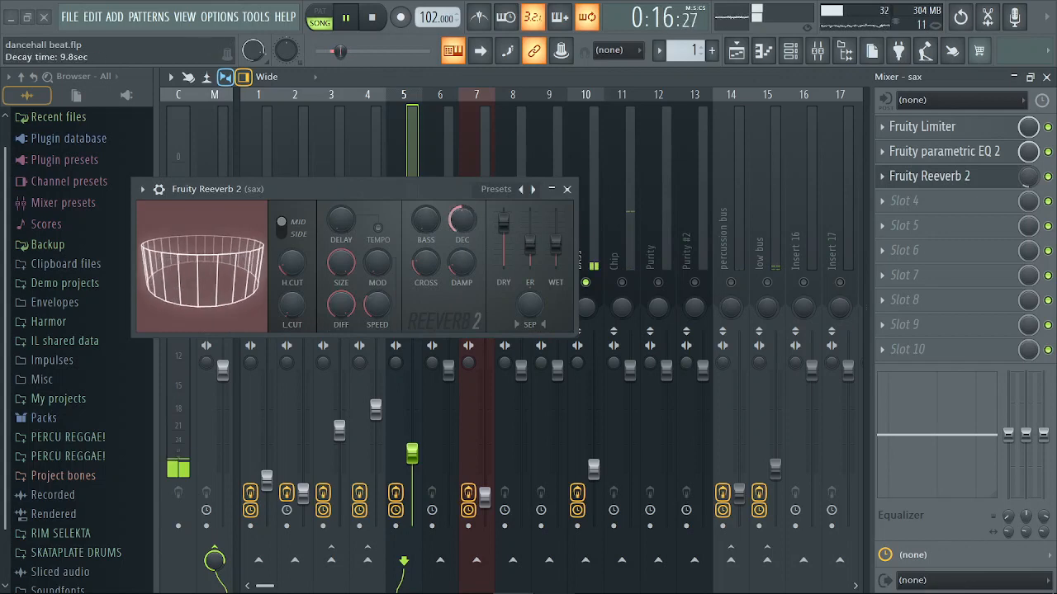
left_click(565, 190)
key("space")
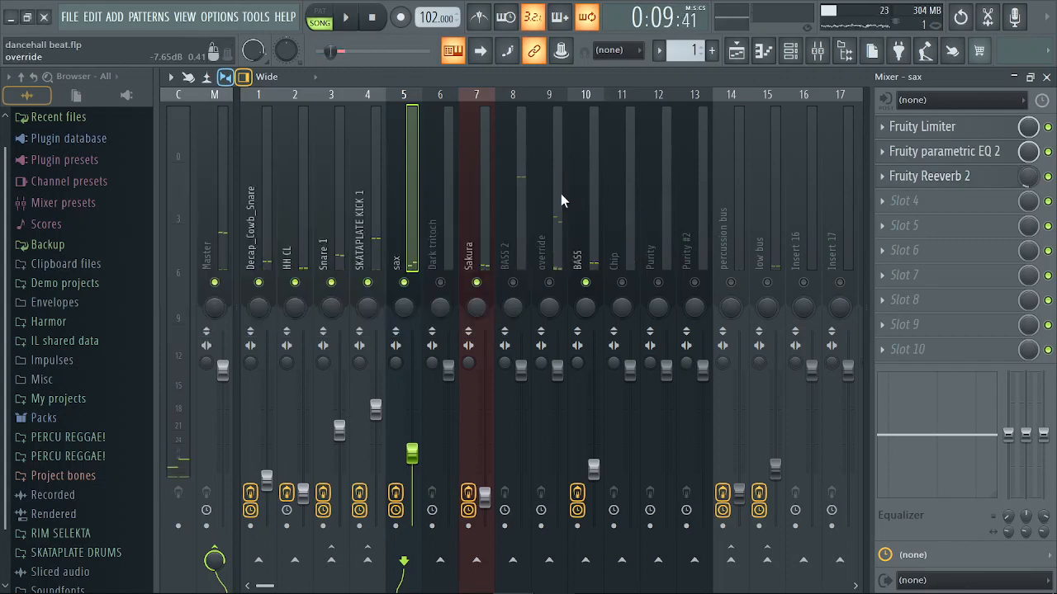
Load Fruity Delay 3 into the sax track's fourth slot, apply the Ping pong preset and close the plugin
left_click(908, 207)
left_click(675, 236)
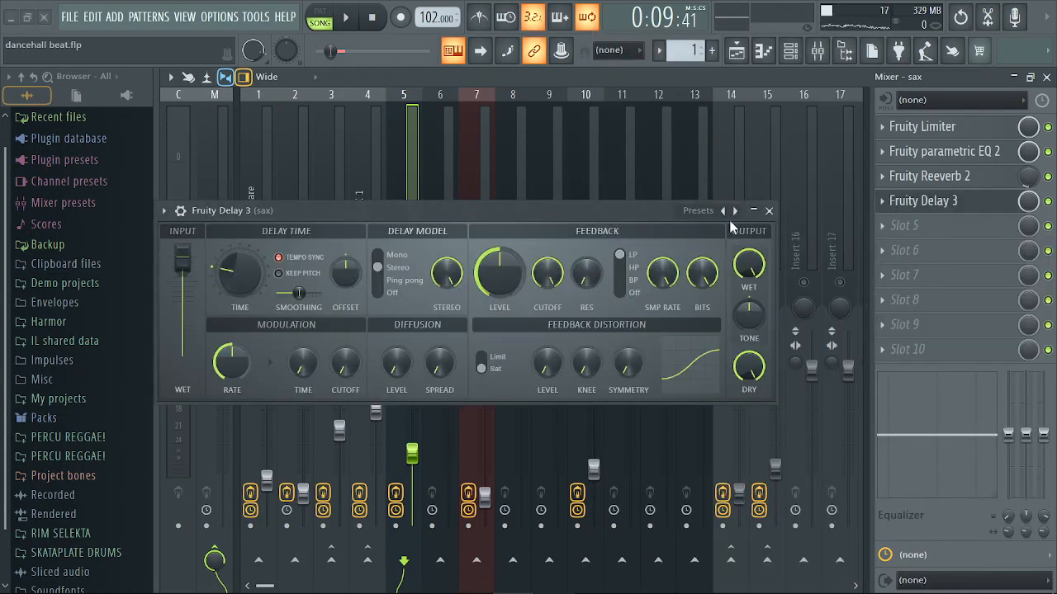
right_click(741, 213)
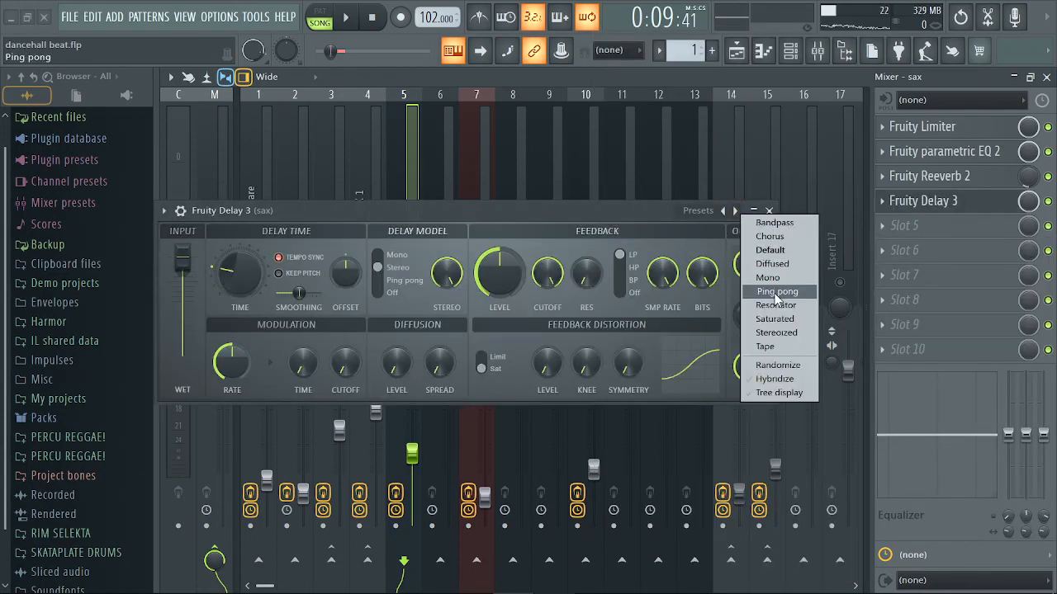
left_click(776, 289)
left_click(769, 211)
Lower the sax delay's mix level to 8% while playing and stopping the beat to judge the echo
key("space")
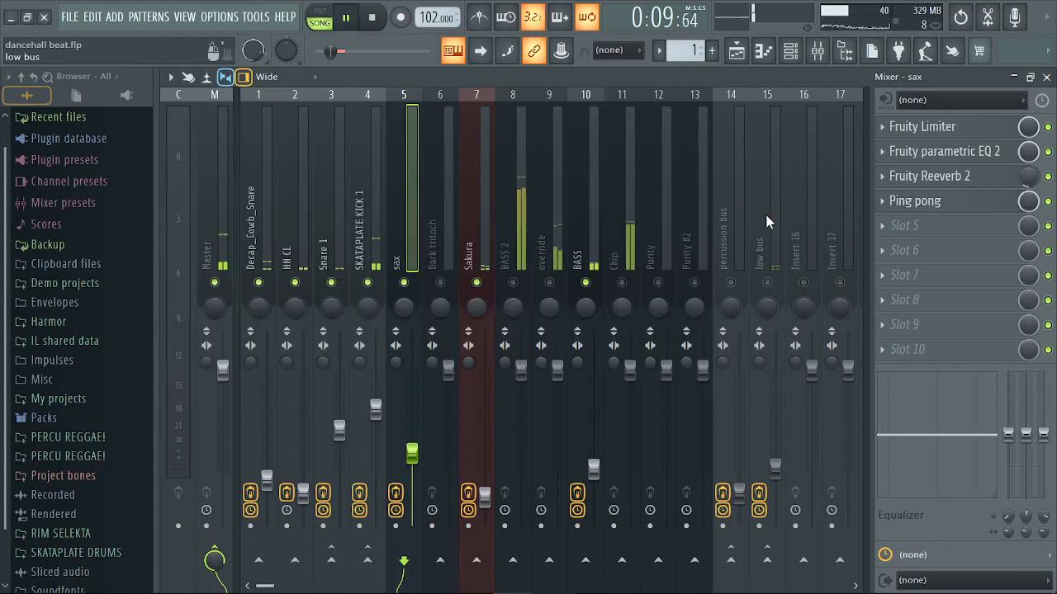
scroll(1030, 205, "down", 5)
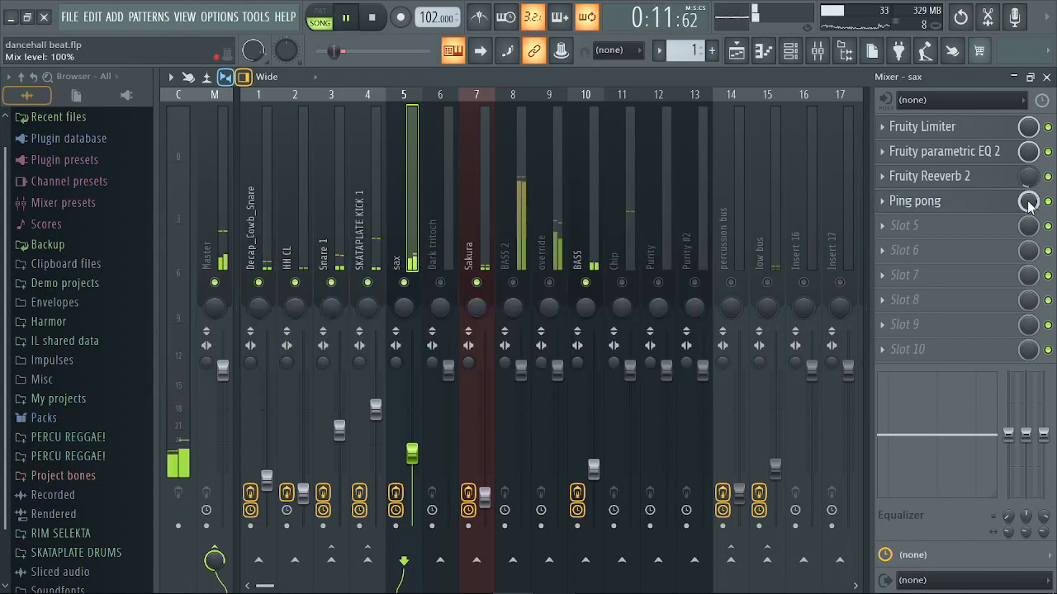
key("space")
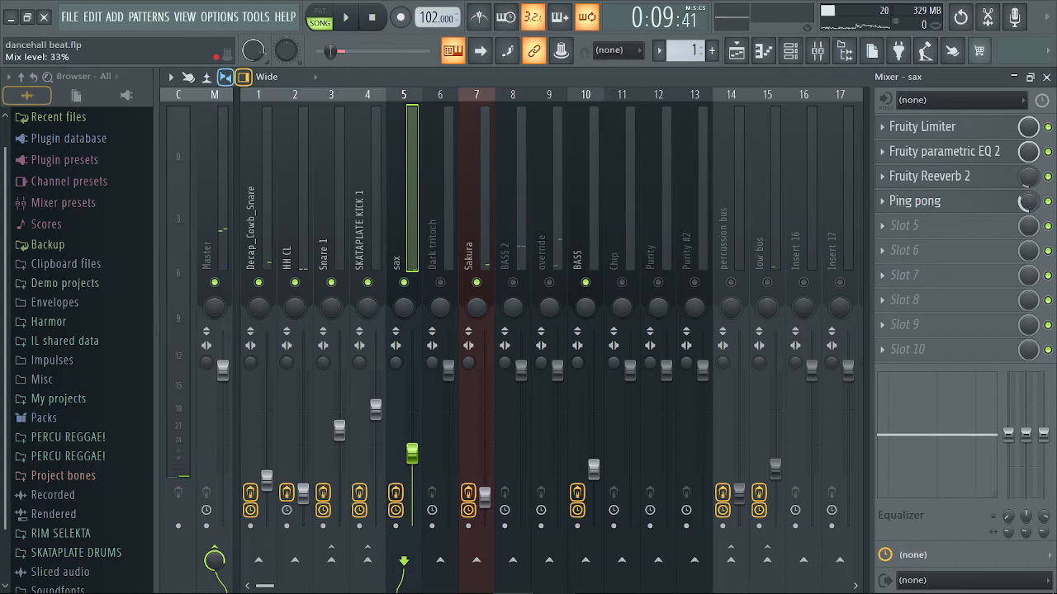
key("space")
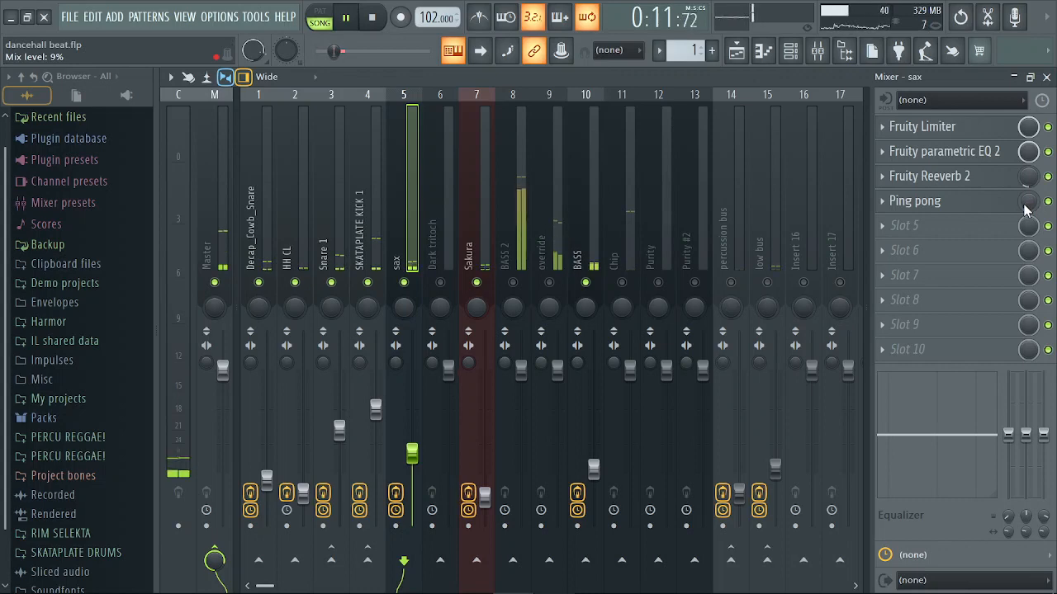
key("space")
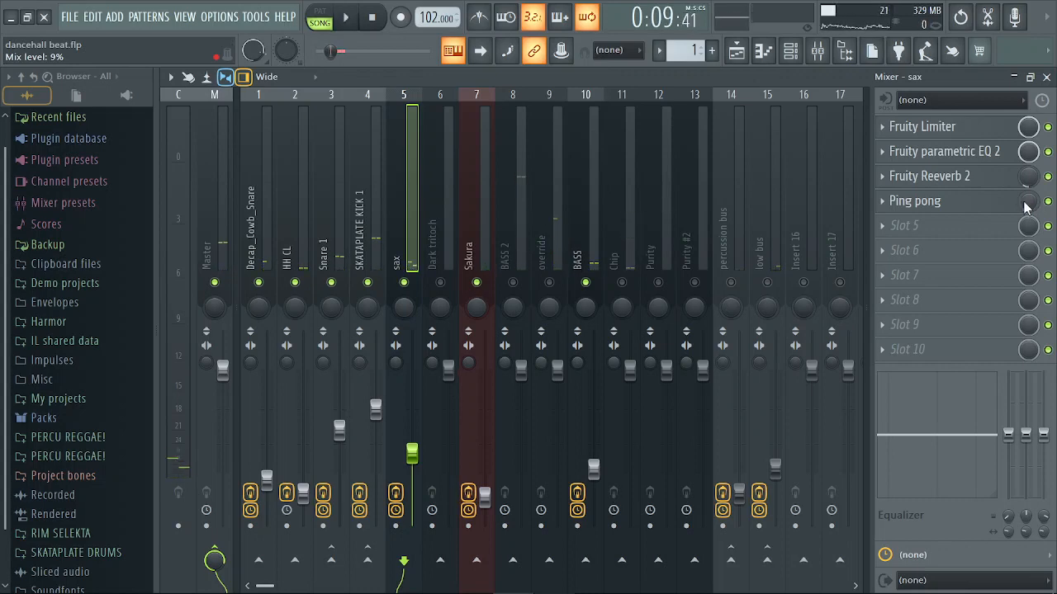
key("space")
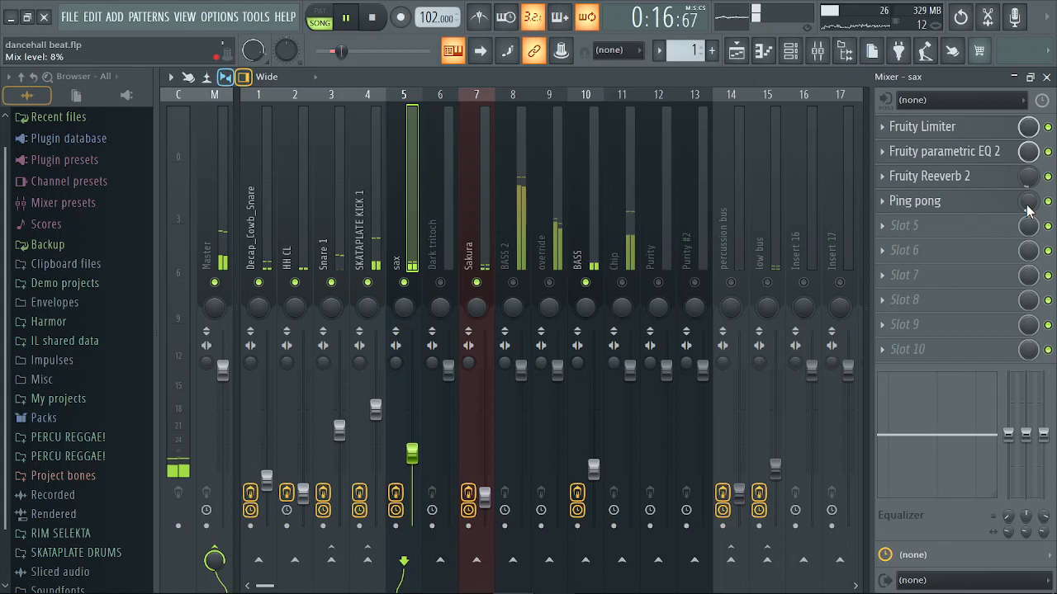
key("space")
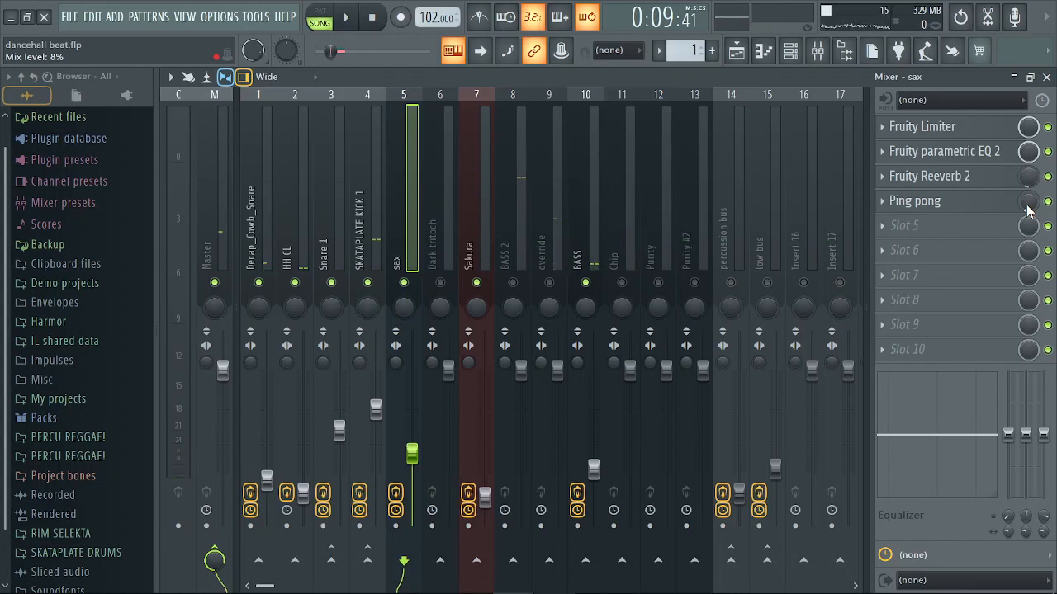
Lower the sax track's volume to about 45% (-14.1 dB) during playback and stop the beat
key("space")
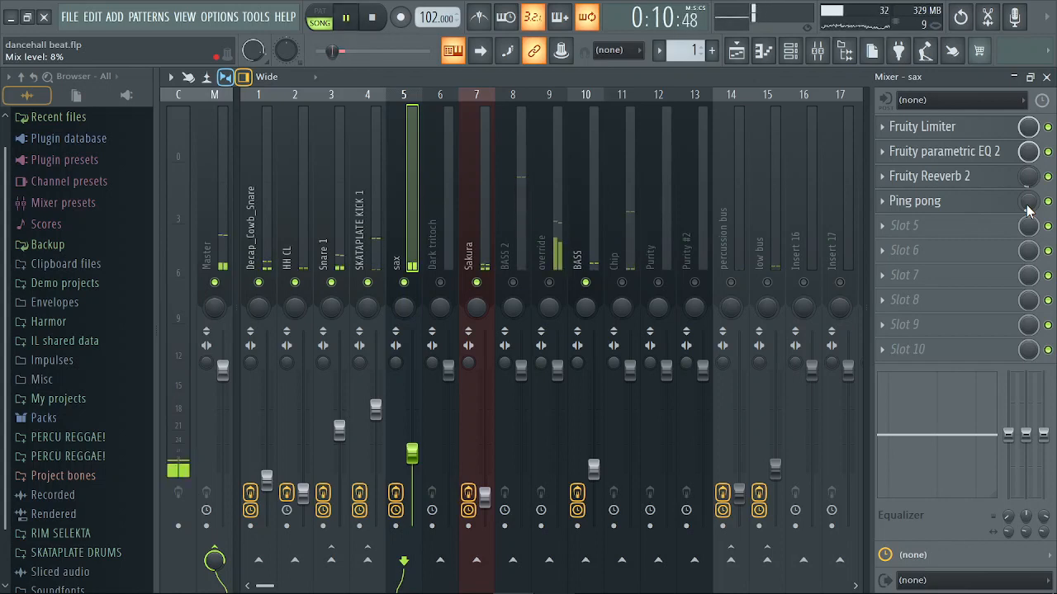
left_click_drag(412, 453, 412, 455)
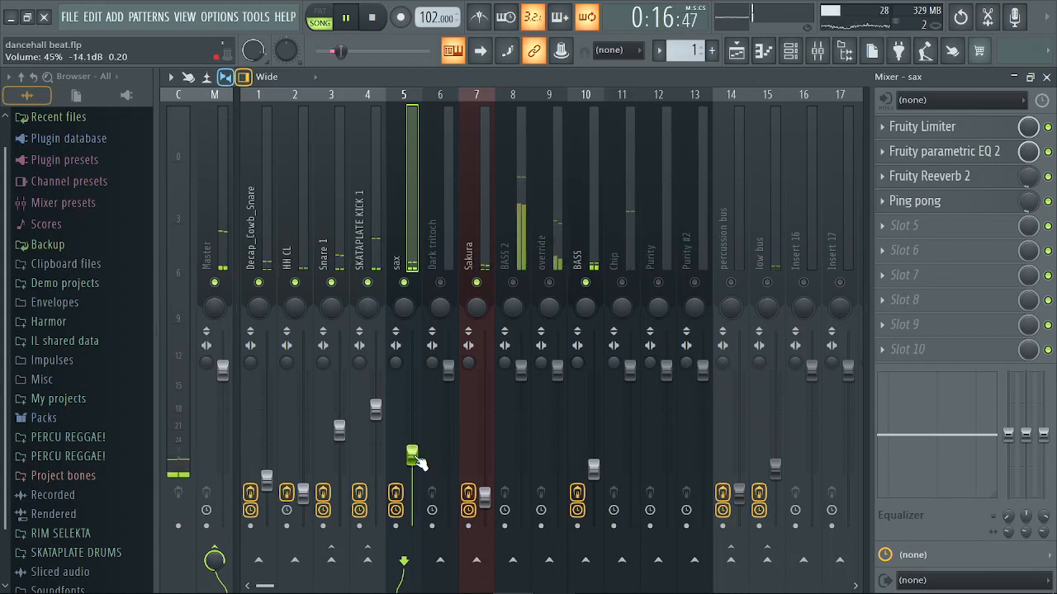
key("space")
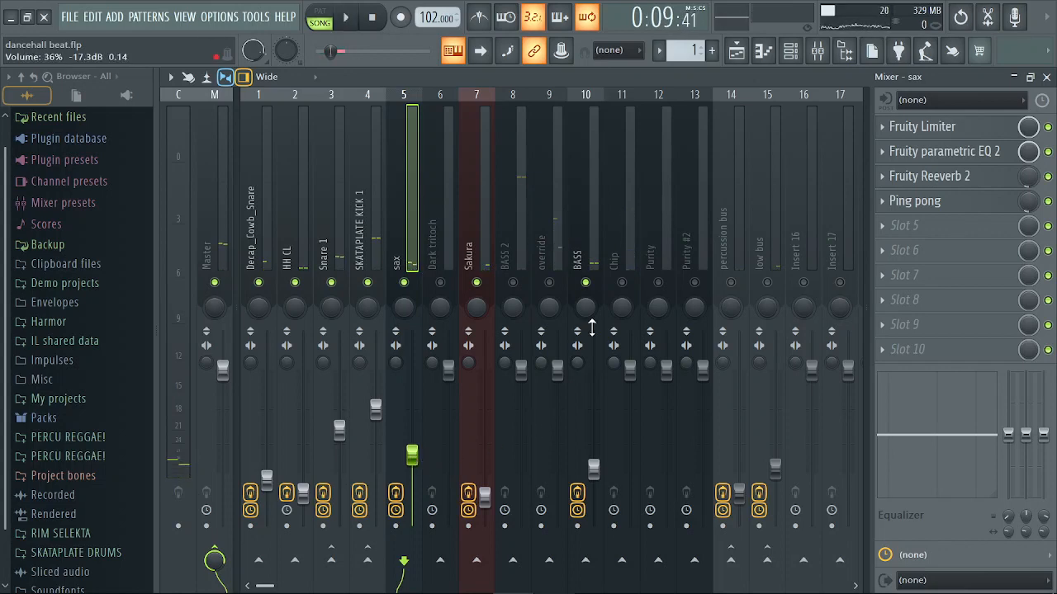
Select and unmute the override track, and play the beat briefly to hear it in the mix
left_click(552, 229)
key("space")
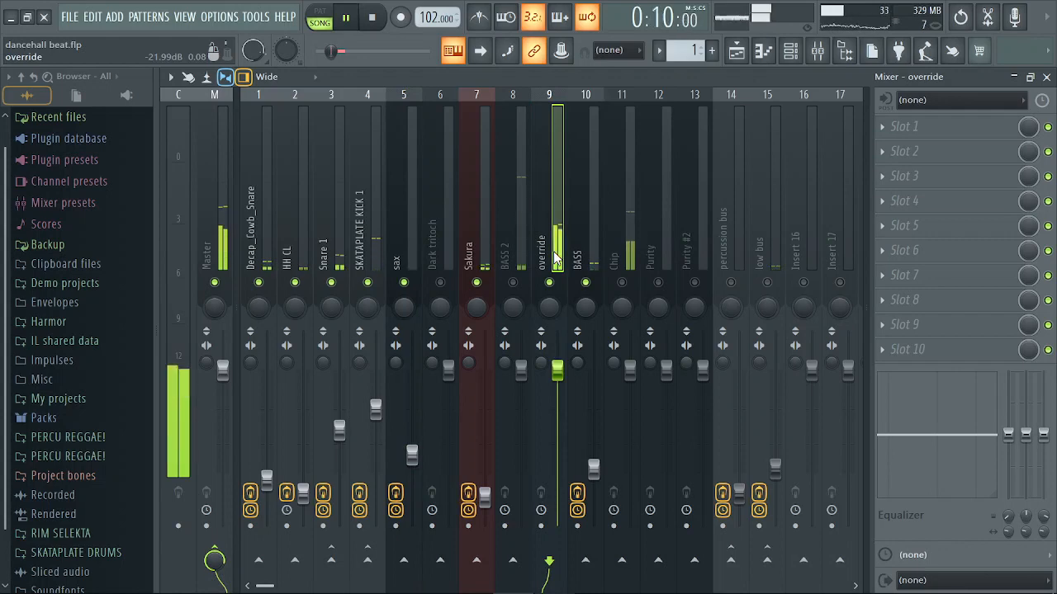
key("space")
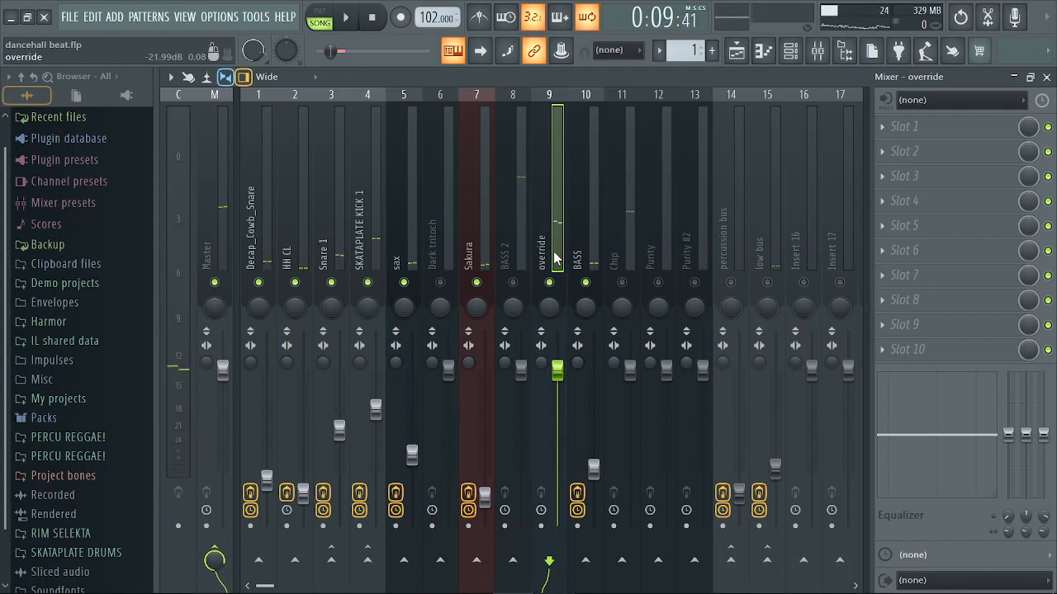
Switch to the overide pattern, open the override channel's Purity instrument on its mixer page with the chorus and reverb controls, and close it
left_click(791, 51)
left_click(661, 53)
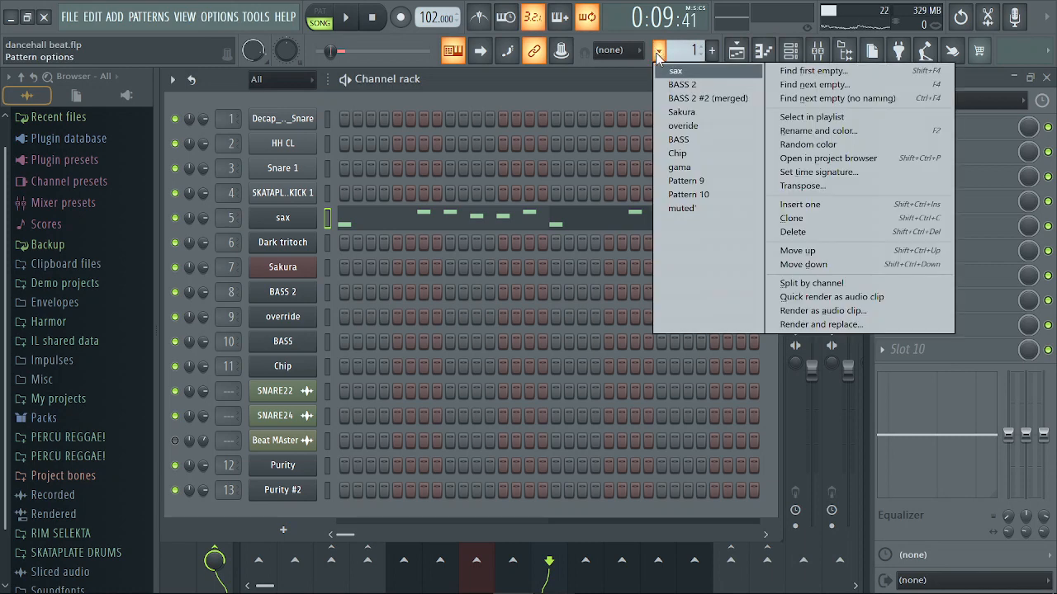
left_click(681, 126)
left_click(315, 319)
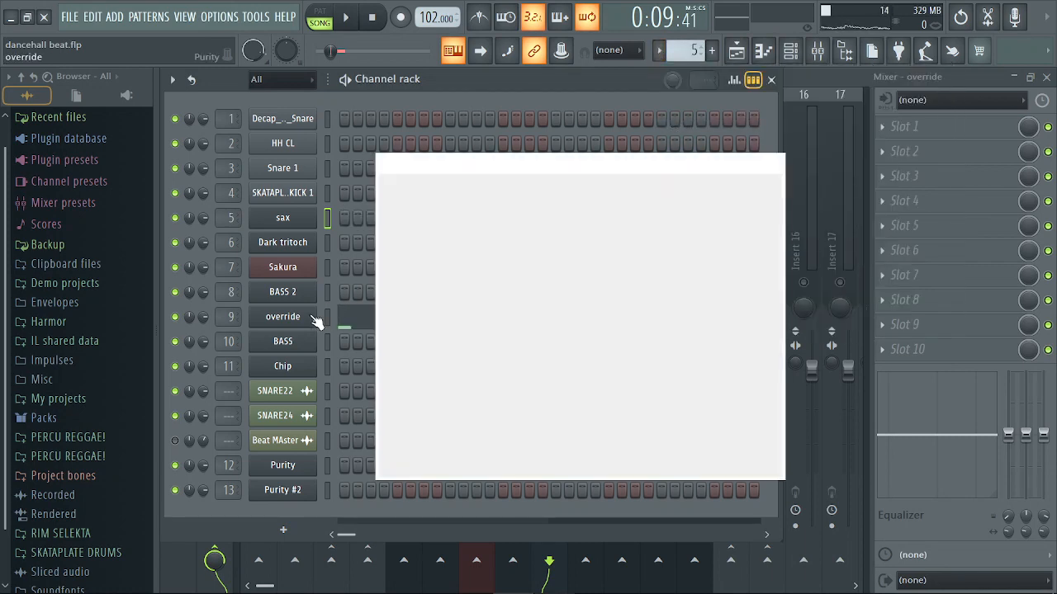
left_click(636, 431)
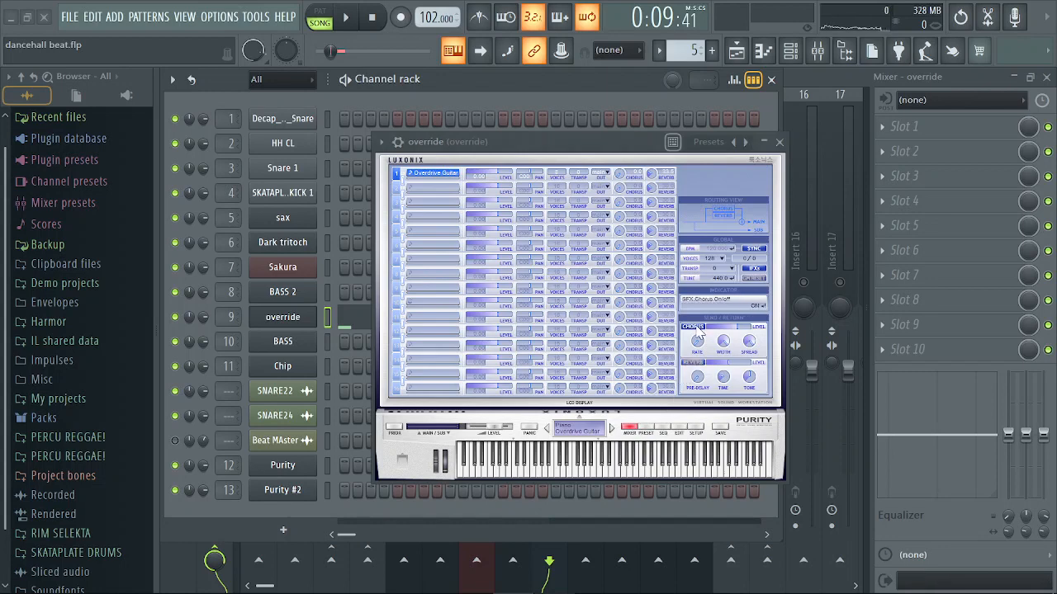
left_click(779, 142)
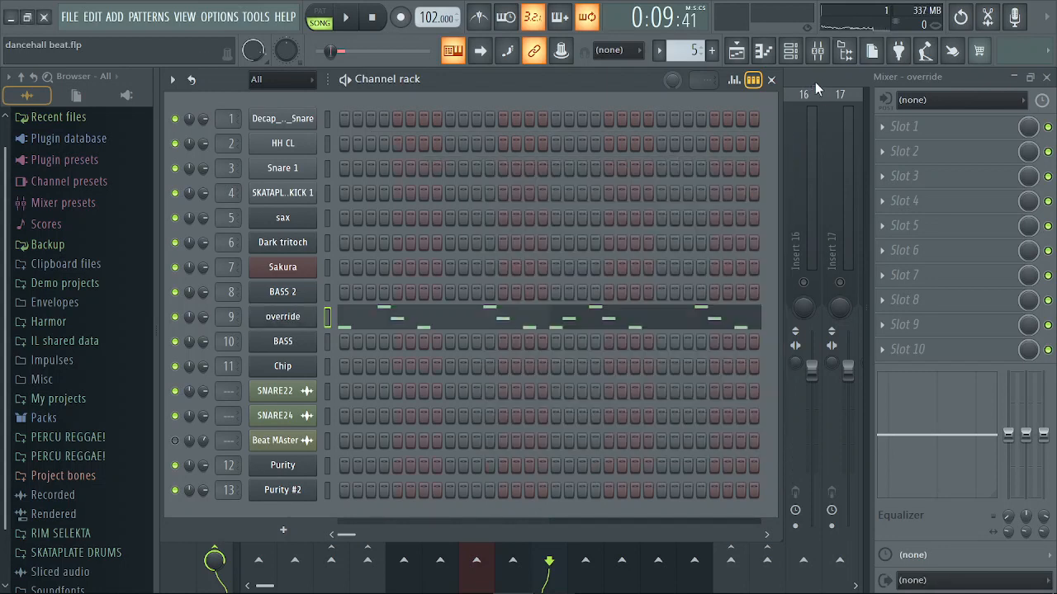
Return to the mixer and play the beat to check the override track's level
left_click(805, 81)
key("space")
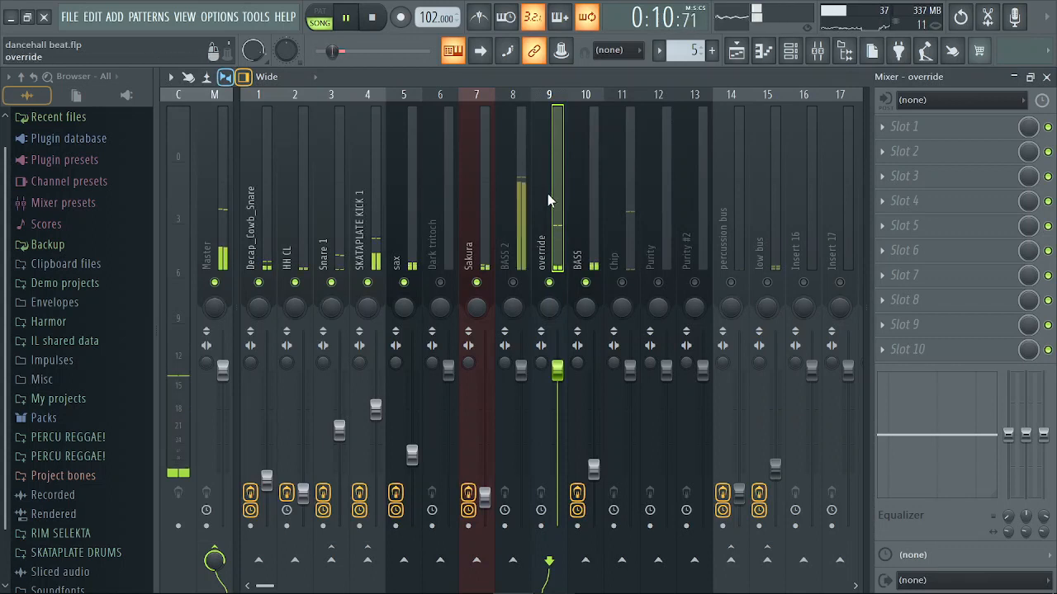
key("space")
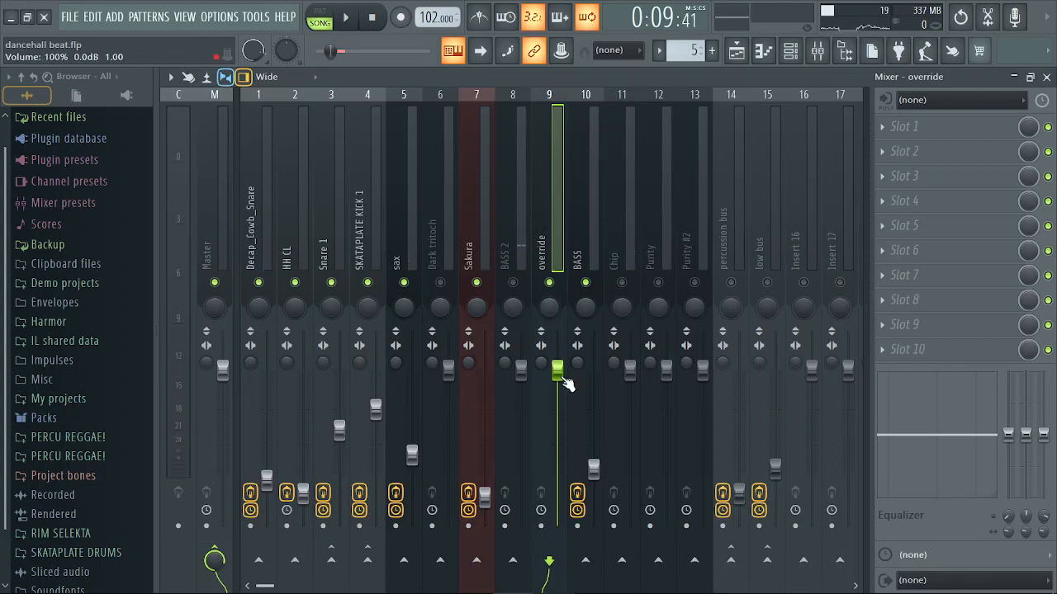
Play the beat briefly to judge the override track, stop it, and pan the override track hard right
key("space")
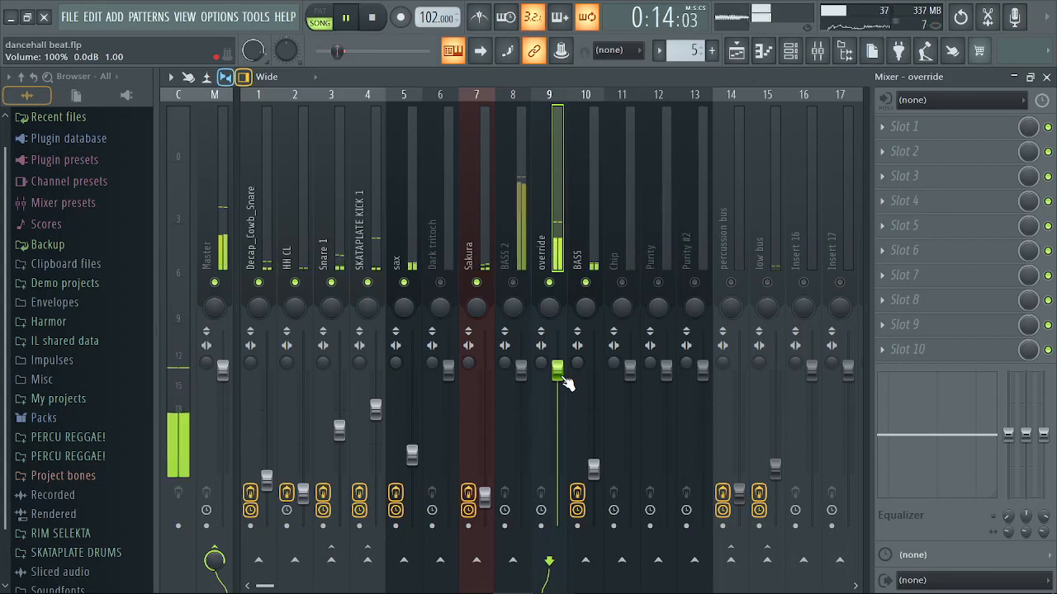
key("space")
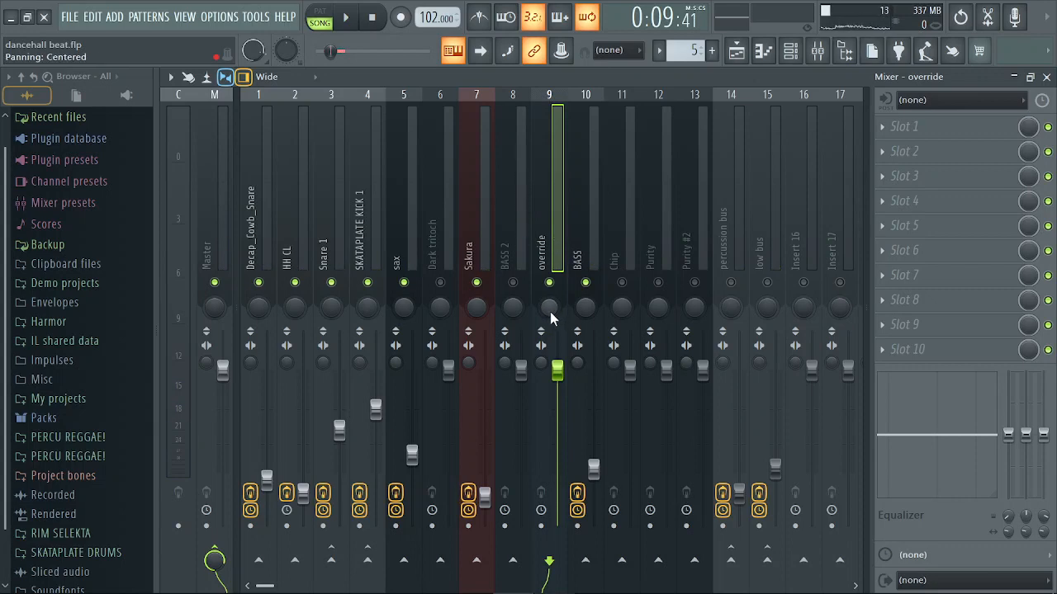
left_click_drag(550, 311, 549, 237)
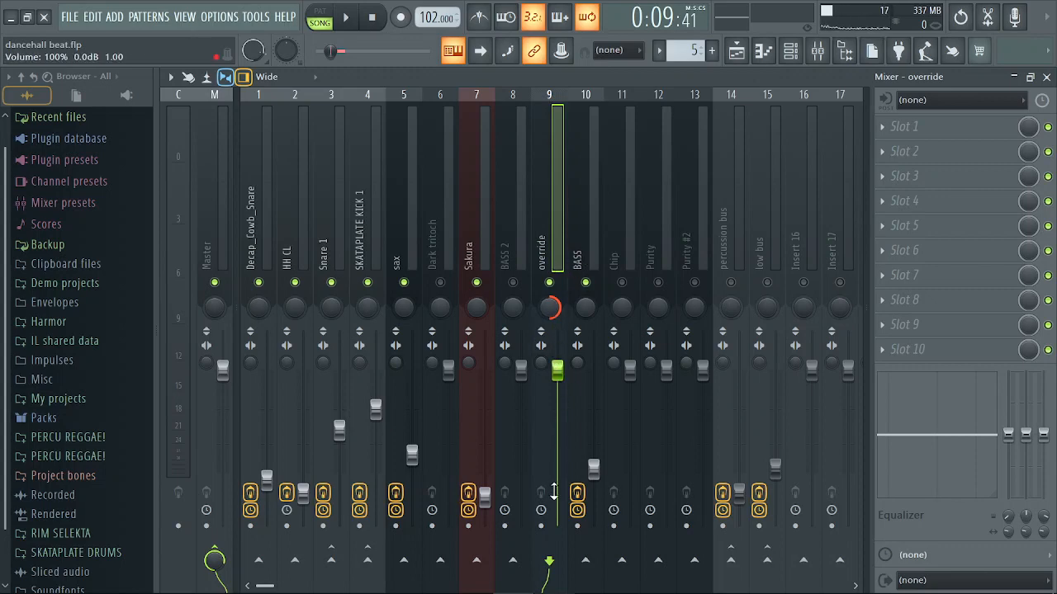
Lower the override track's volume to 14% (-28.1 dB) during playback and stop the beat
key("space")
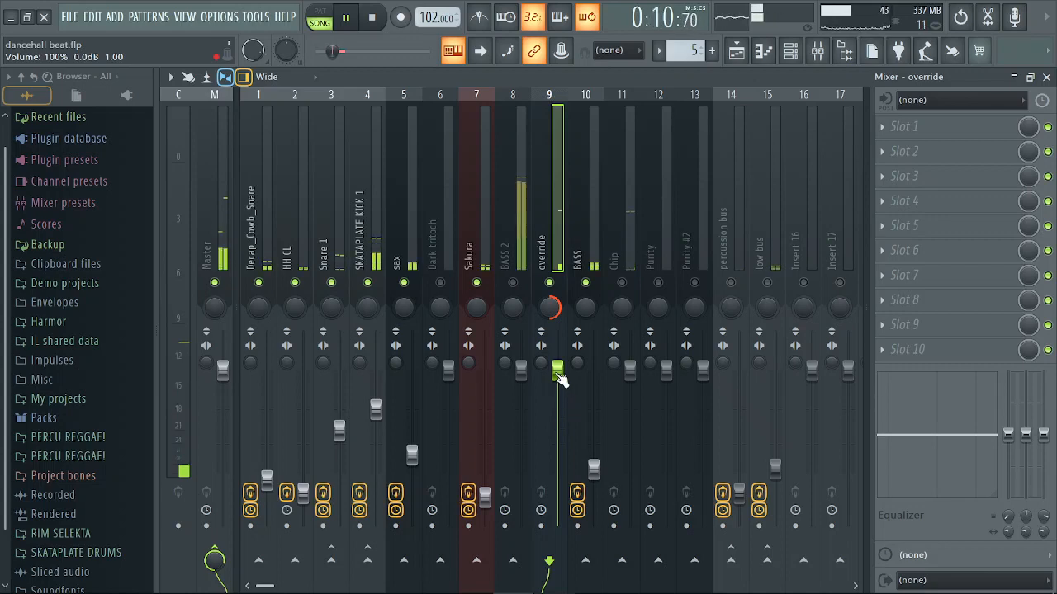
left_click_drag(557, 371, 557, 483)
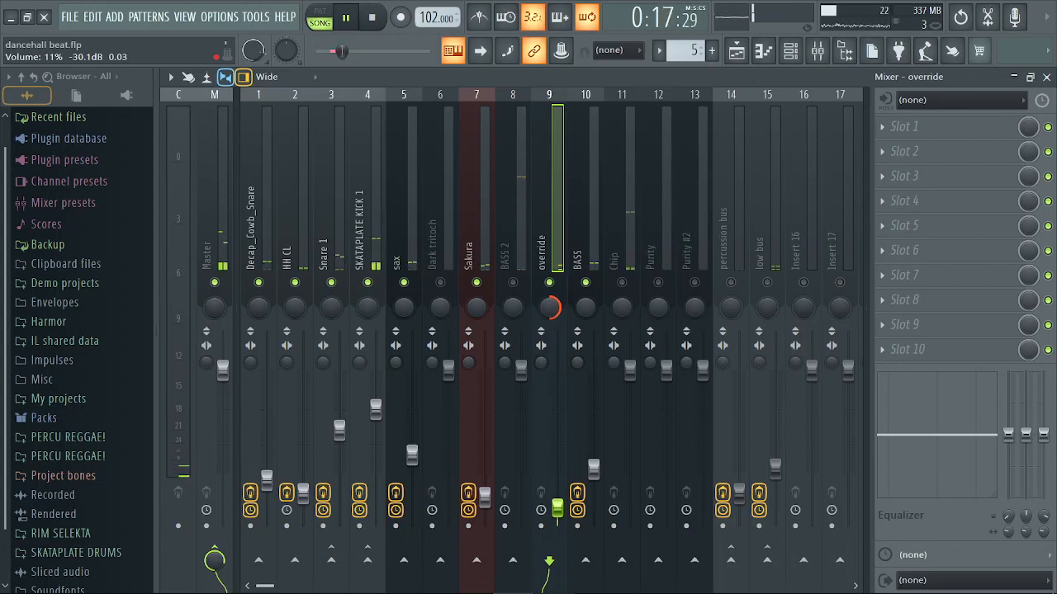
left_click_drag(558, 507, 558, 505)
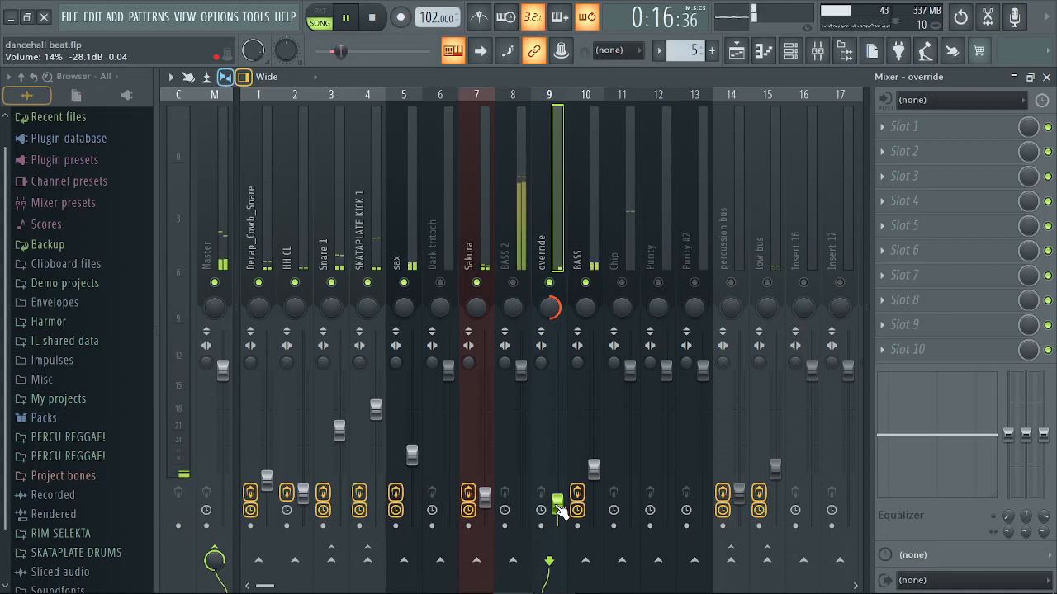
key("space")
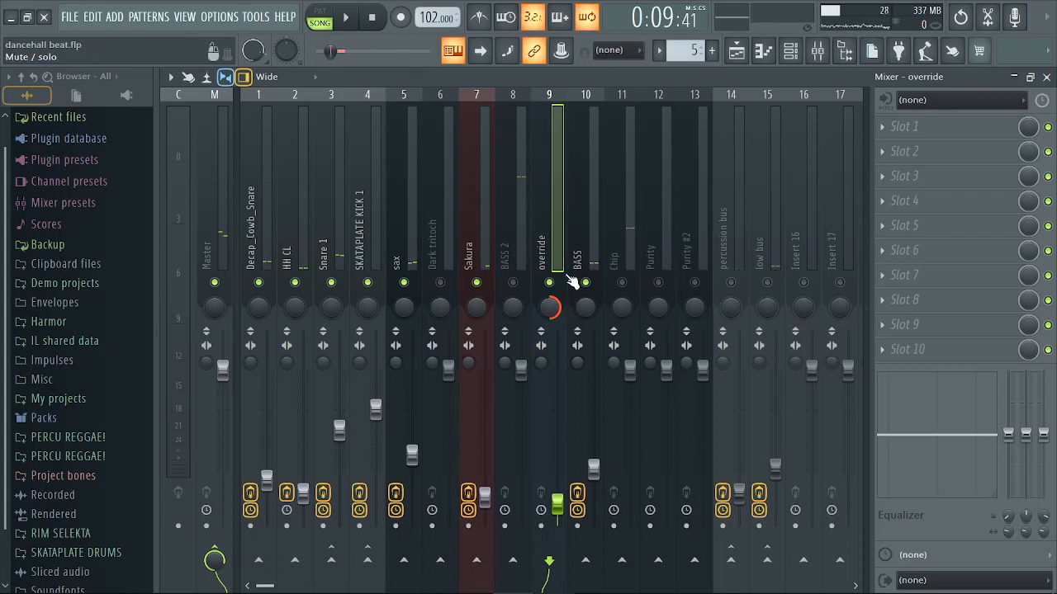
Solo the override track and load Fruity Limiter in its first effect slot
right_click(559, 283)
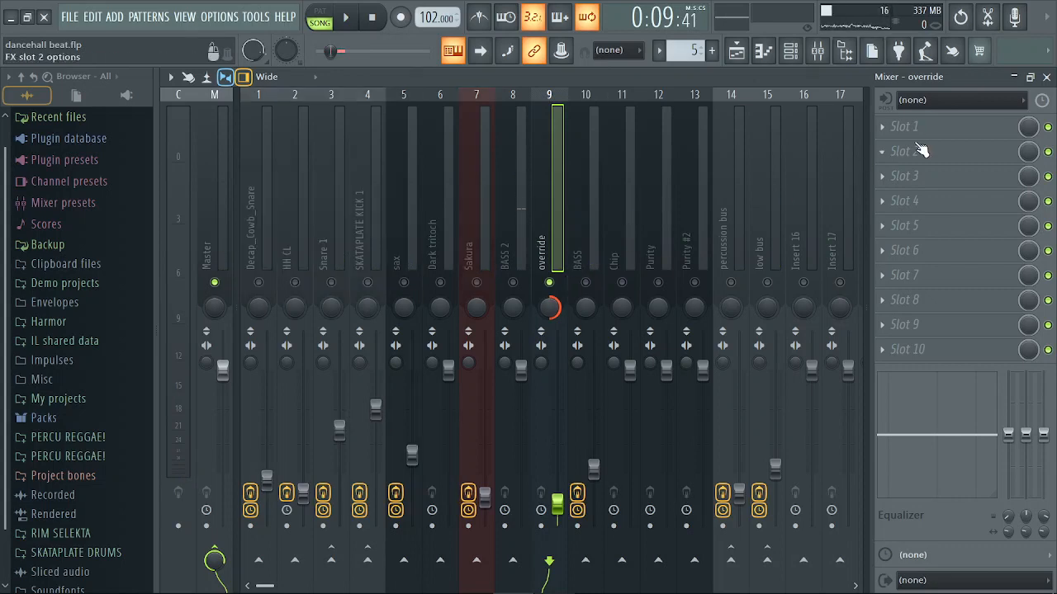
left_click(886, 133)
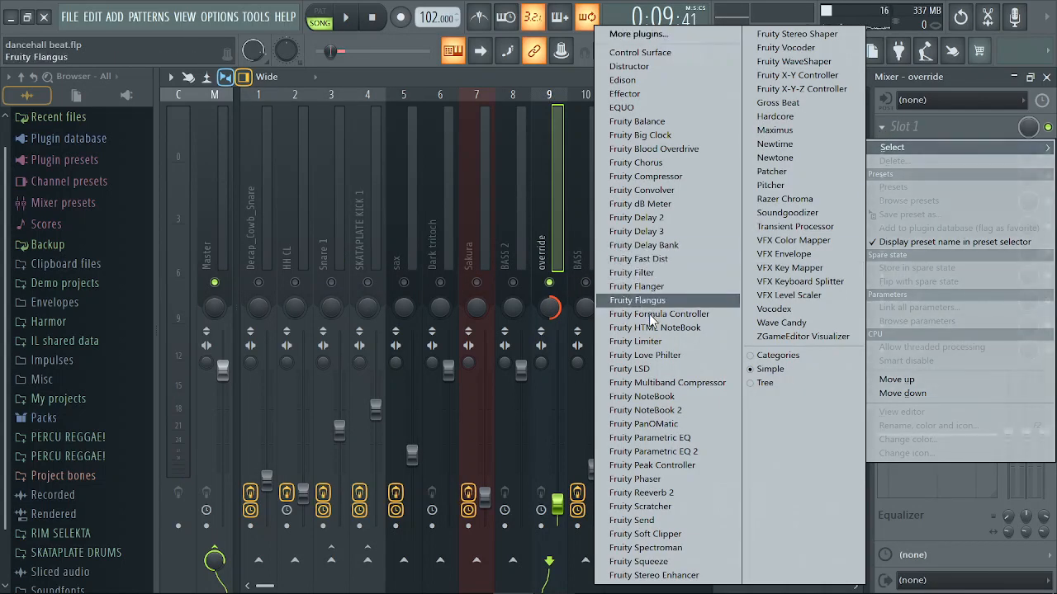
left_click(652, 355)
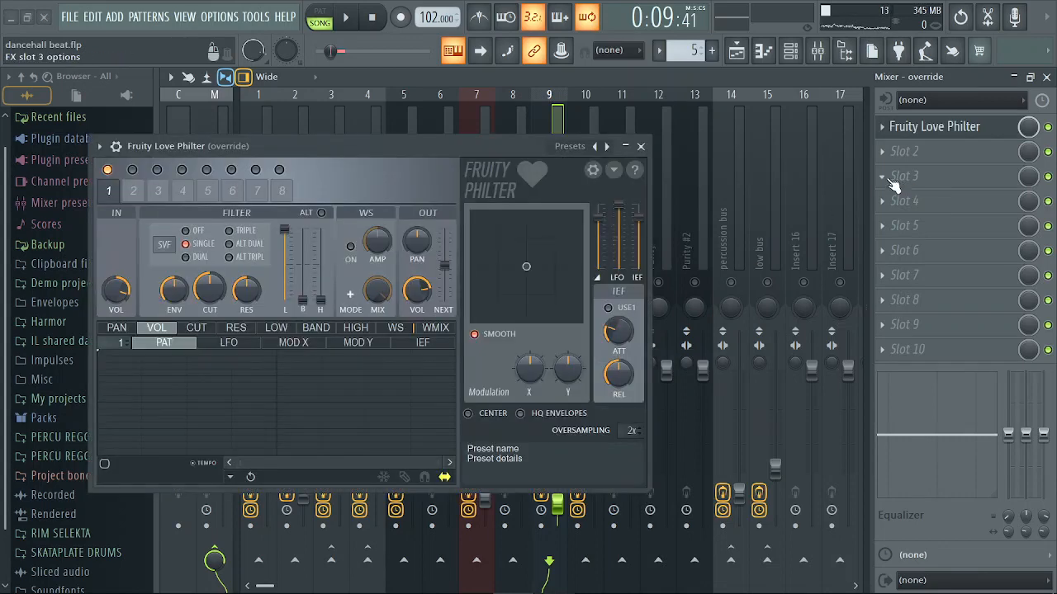
left_click(889, 130)
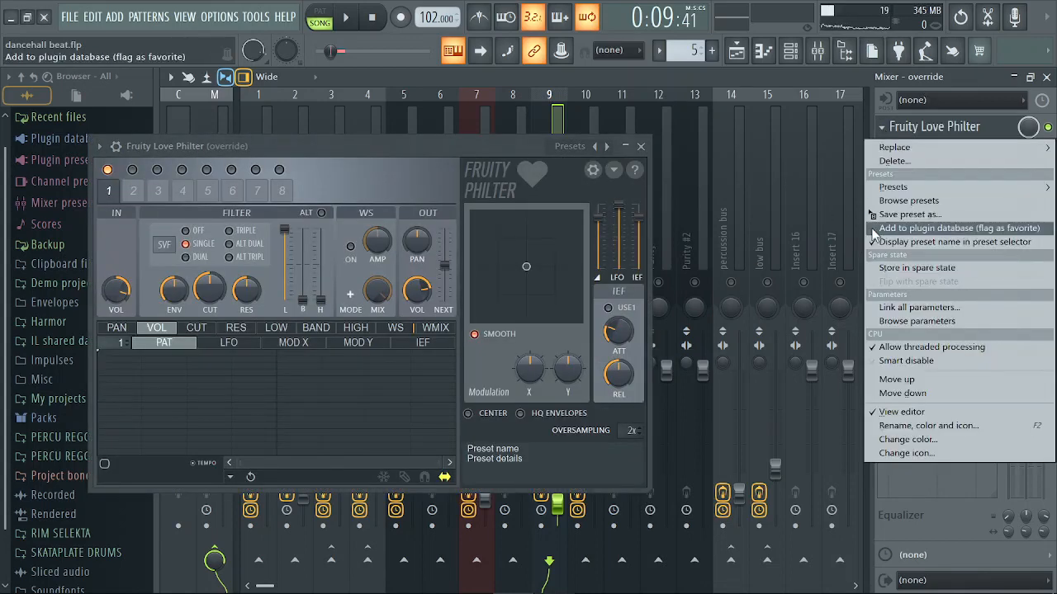
mouse_move(910, 148)
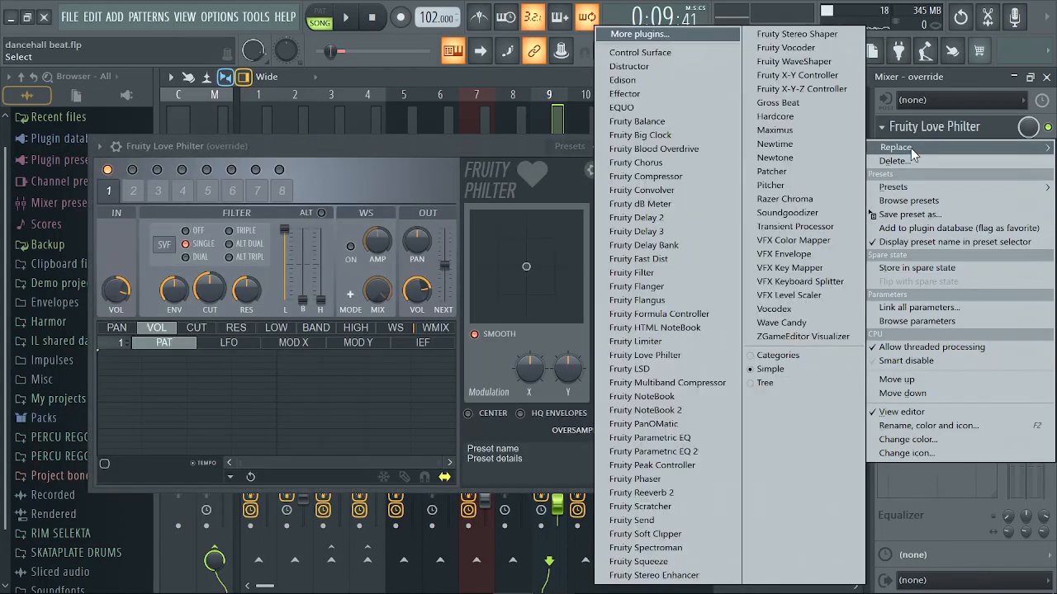
left_click(659, 343)
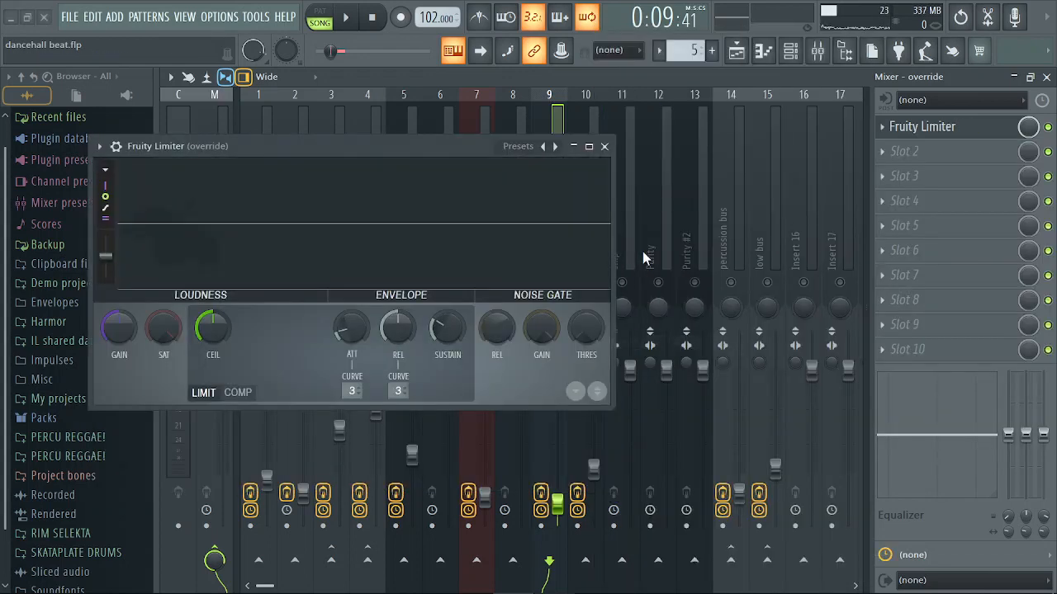
During playback, set the override's Fruity Limiter to compressor mode with a 2.7:1 ratio and -29.6 dB threshold, then close it
key("space")
left_click(245, 390)
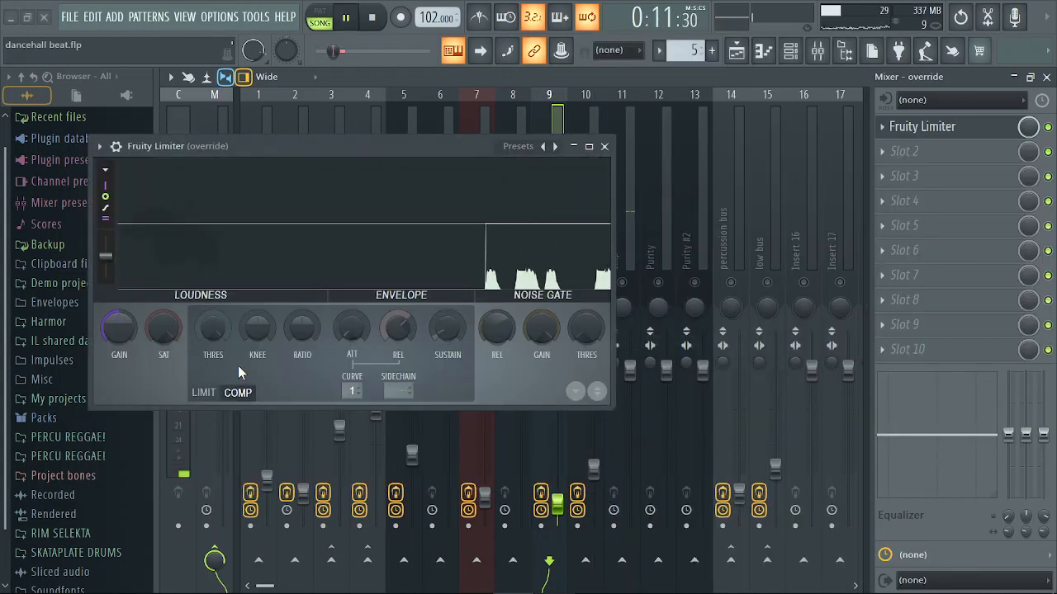
left_click_drag(216, 327, 216, 388)
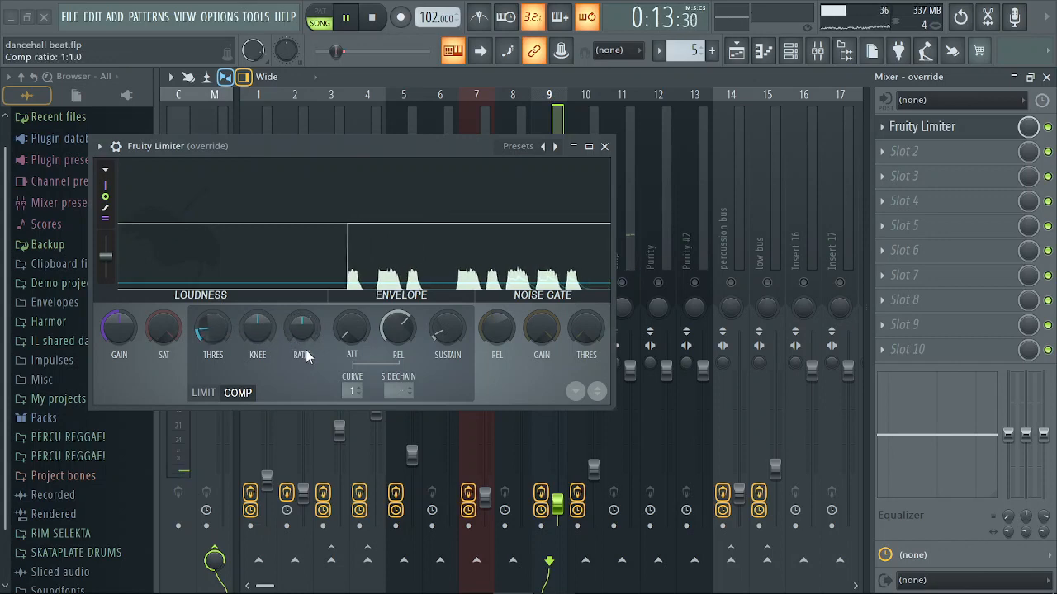
left_click_drag(305, 350, 305, 321)
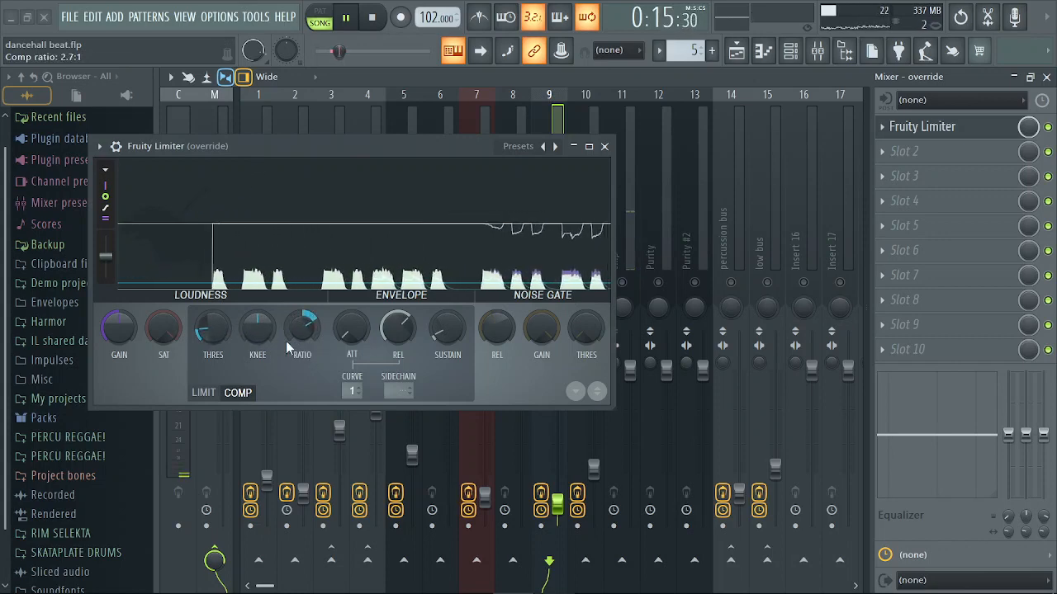
left_click_drag(213, 328, 213, 342)
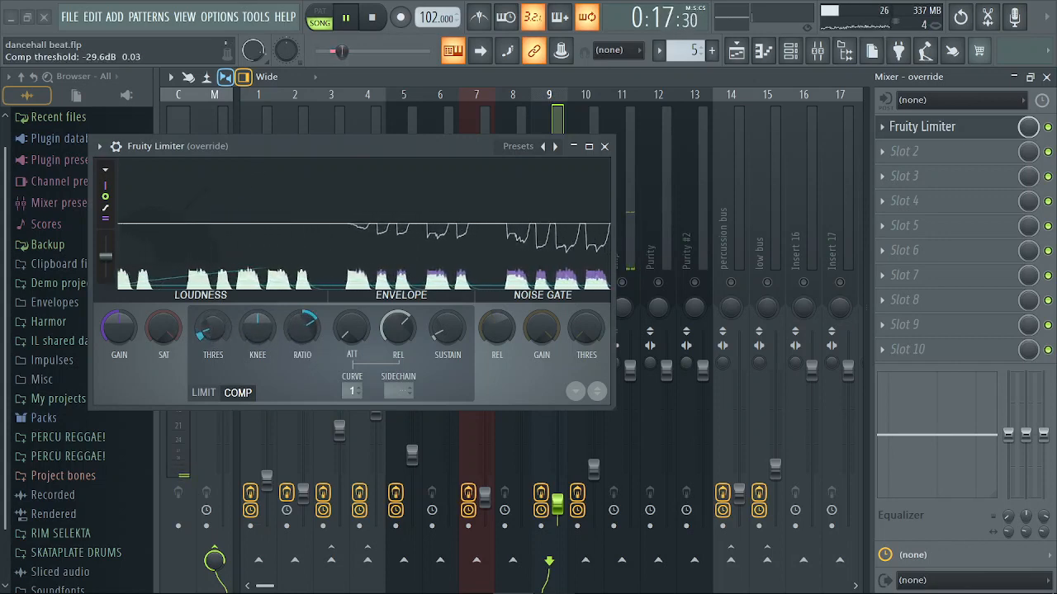
left_click(604, 146)
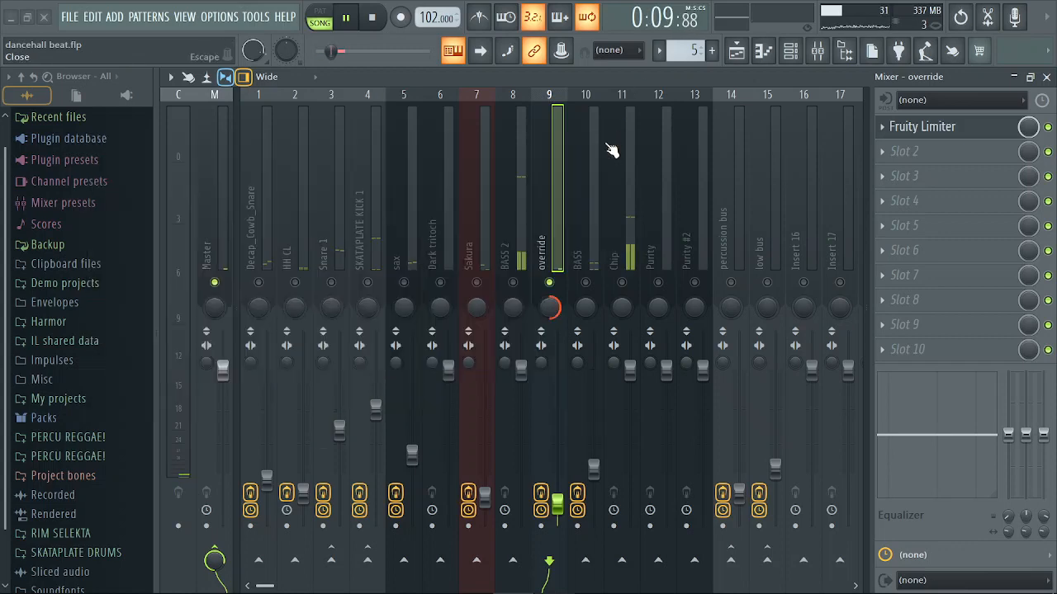
Add Fruity Parametric EQ 2 to the override's second effect slot and pull band 7 fully down to roll off the treble
left_click(892, 154)
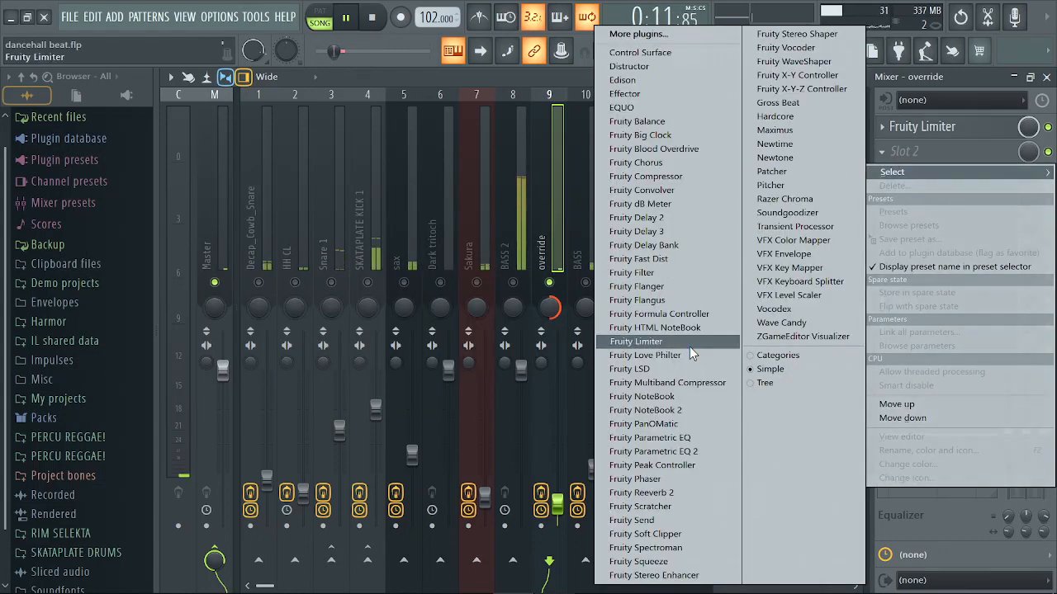
left_click(652, 437)
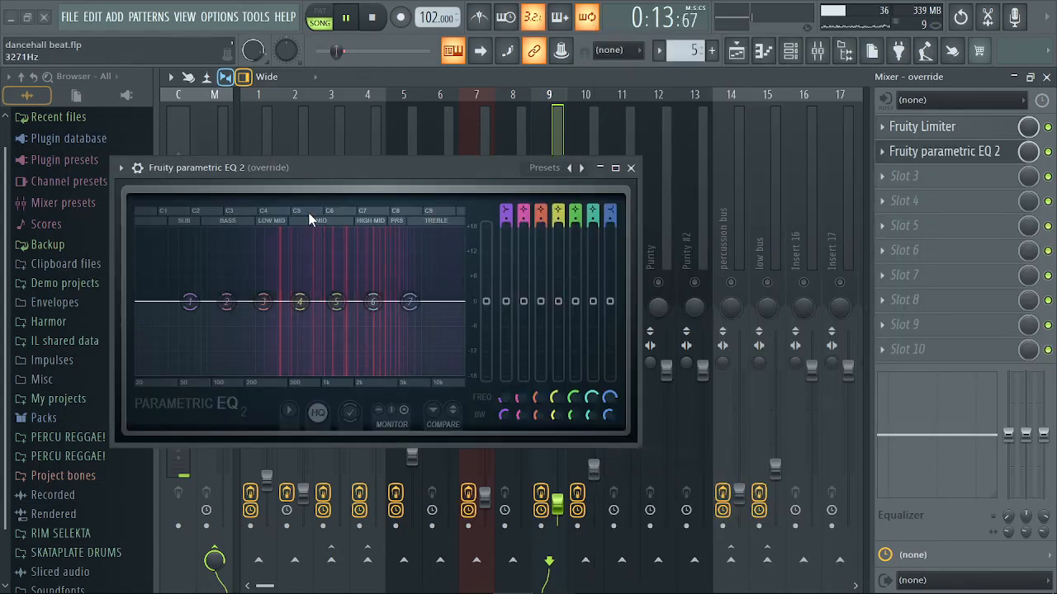
left_click_drag(420, 312, 423, 382)
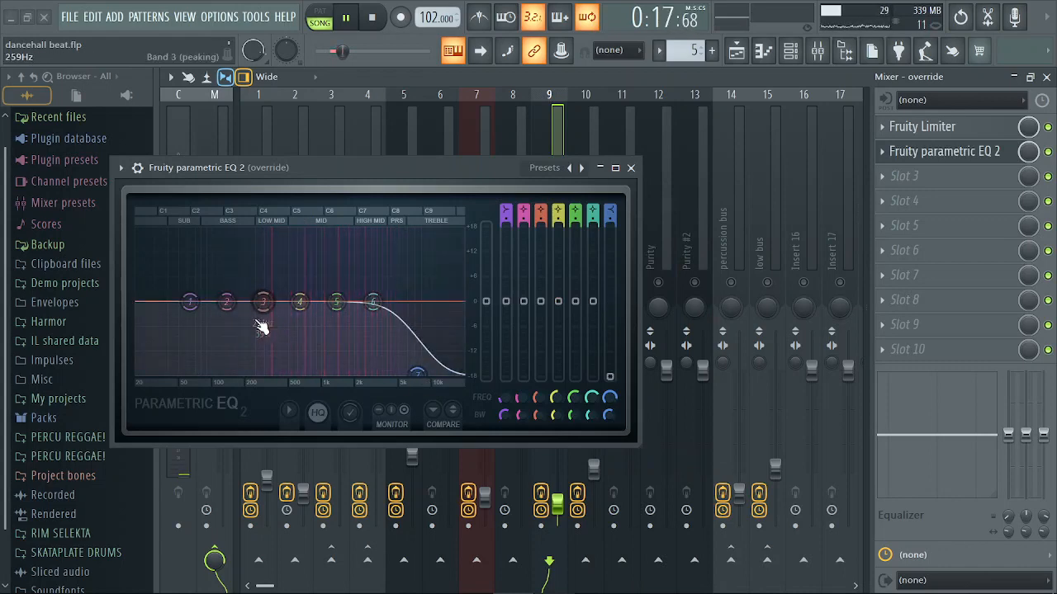
Give EQ band 1 a steeper order, cut the lows just below 300 Hz with a High pass type, and close the EQ
right_click(190, 303)
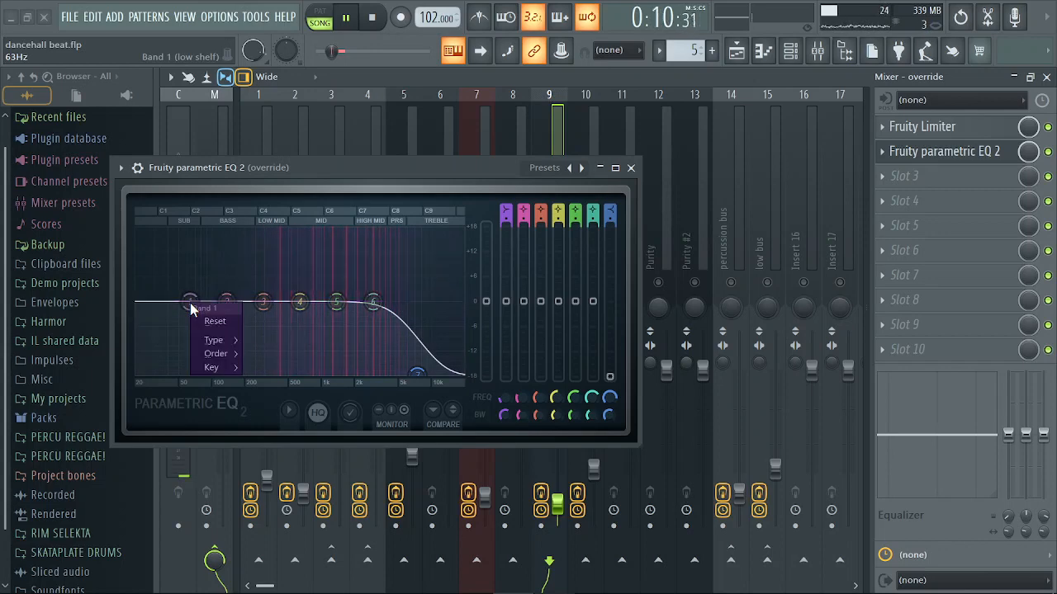
mouse_move(206, 351)
left_click(274, 355)
left_click_drag(189, 303, 264, 373)
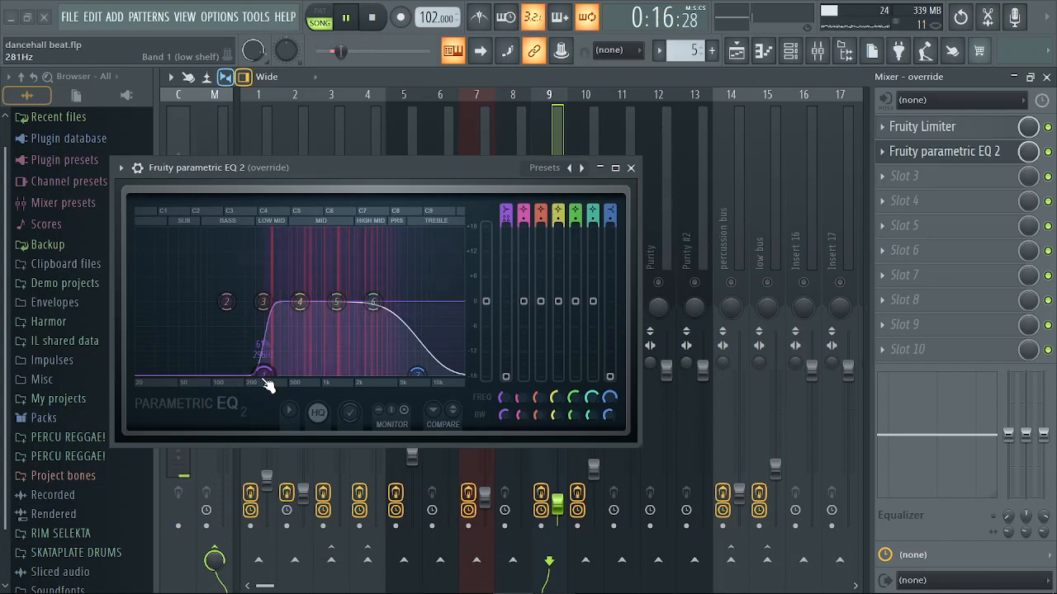
right_click(264, 374)
mouse_move(285, 417)
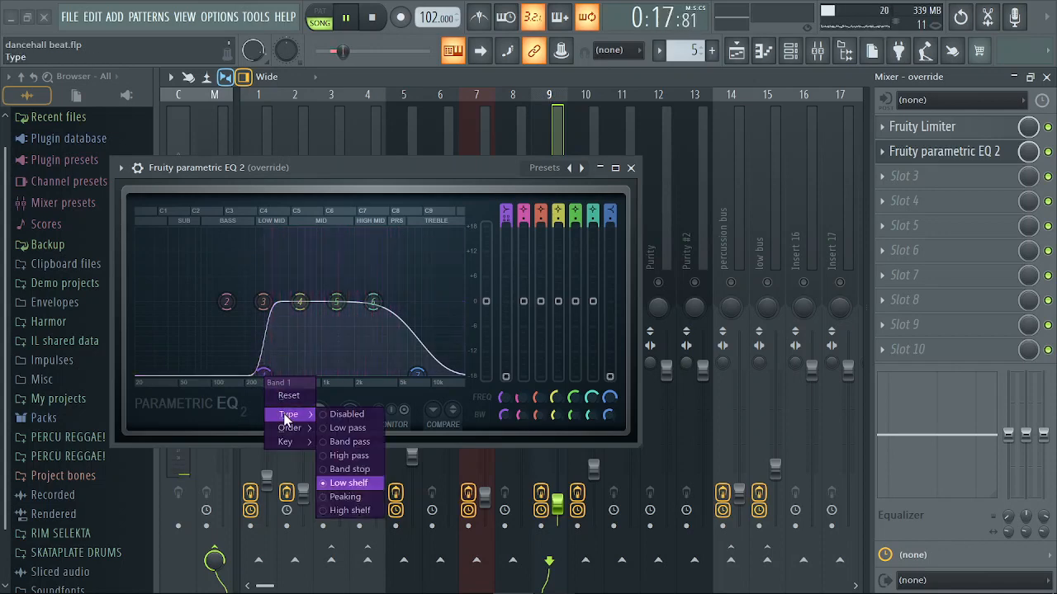
left_click(355, 455)
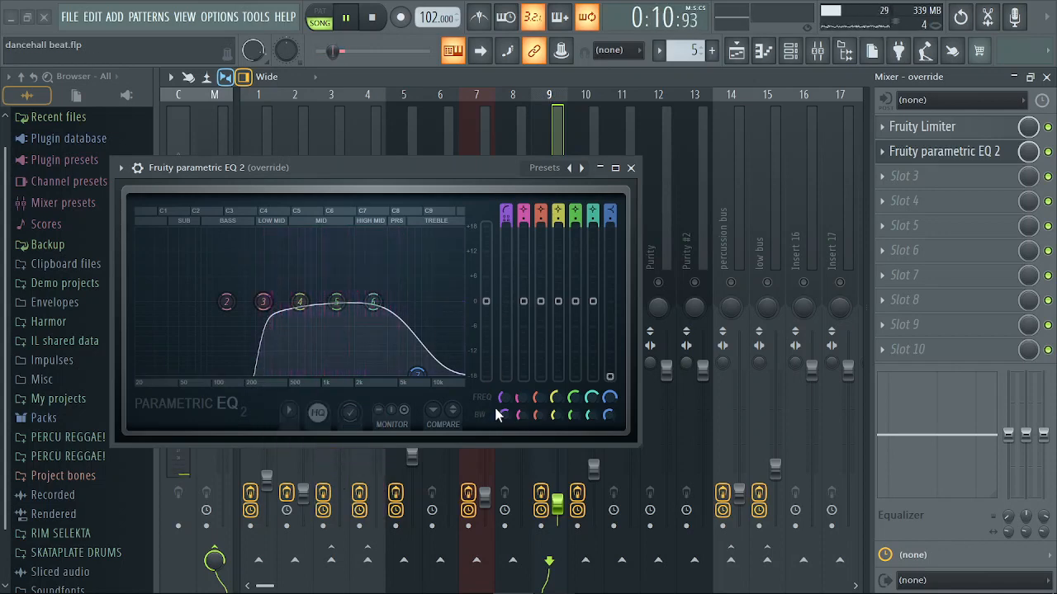
left_click(631, 167)
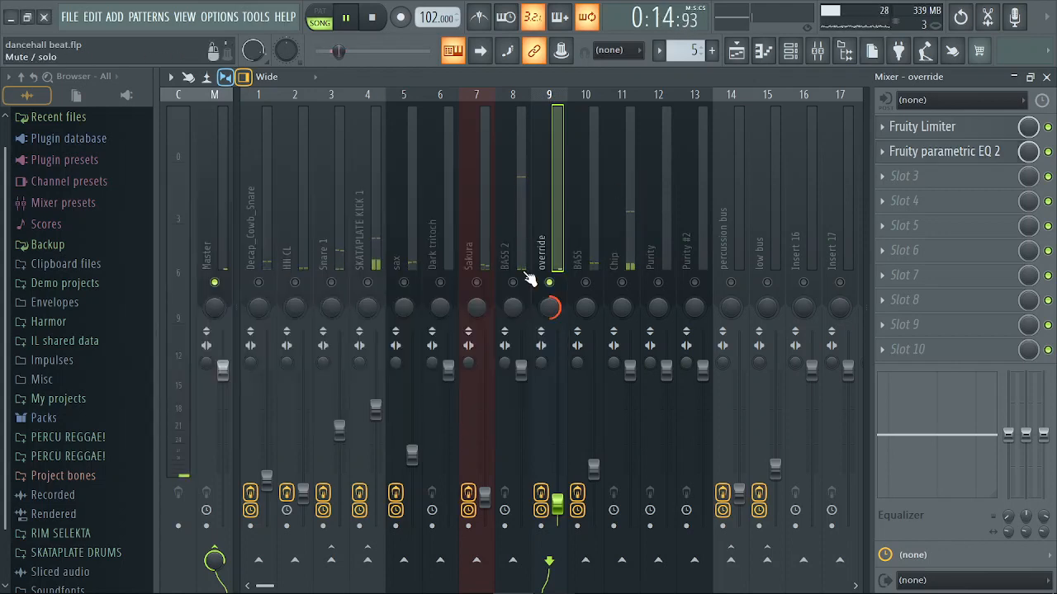
Unmute the drum, sax, BASS, low bus and percussion bus tracks, playing the beat briefly to check the override in the mix
key("space")
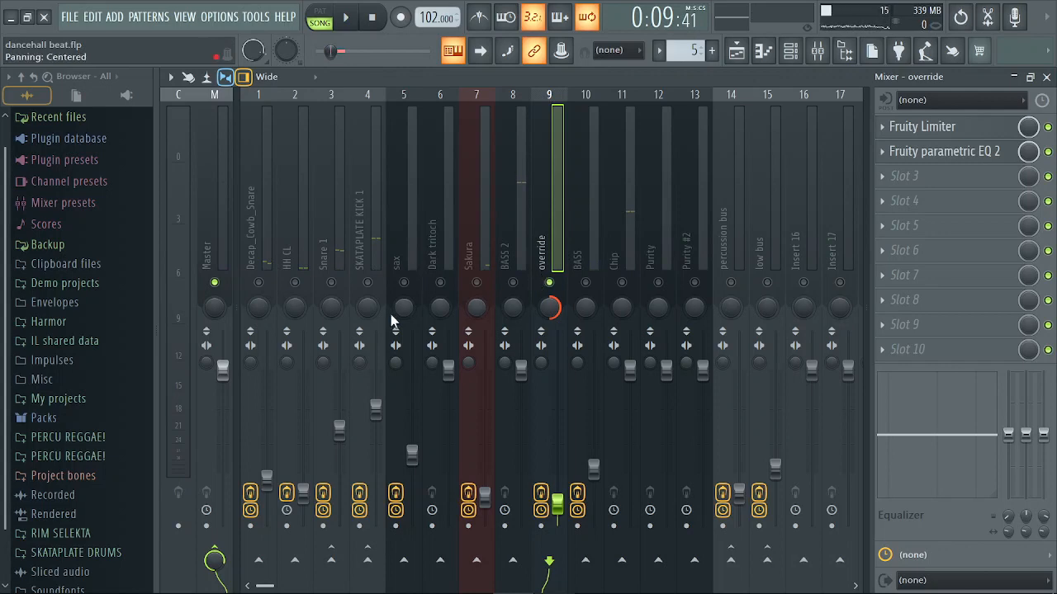
left_click_drag(412, 284, 272, 289)
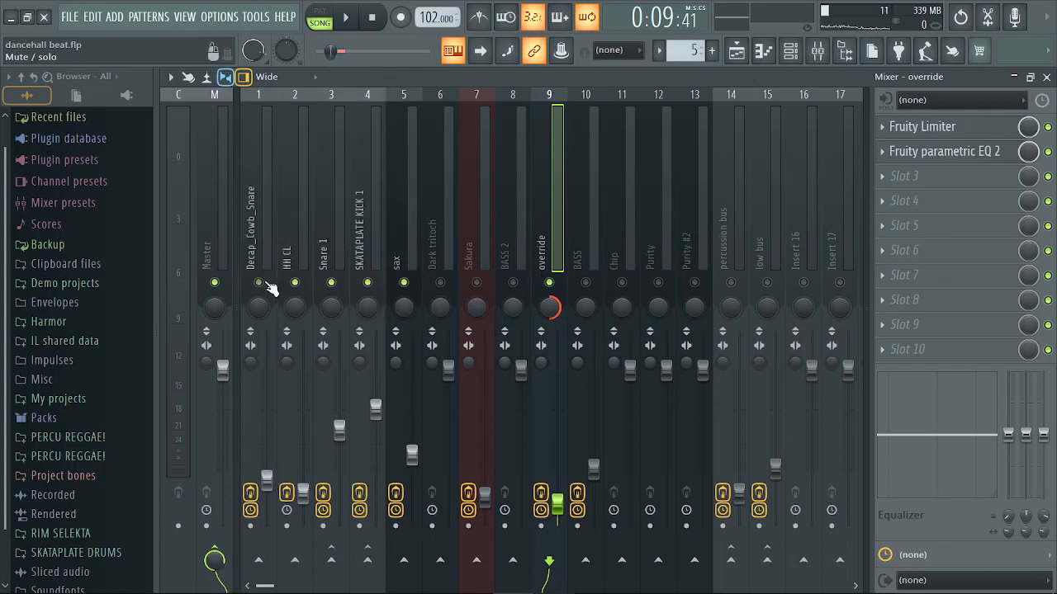
left_click(586, 283)
key("space")
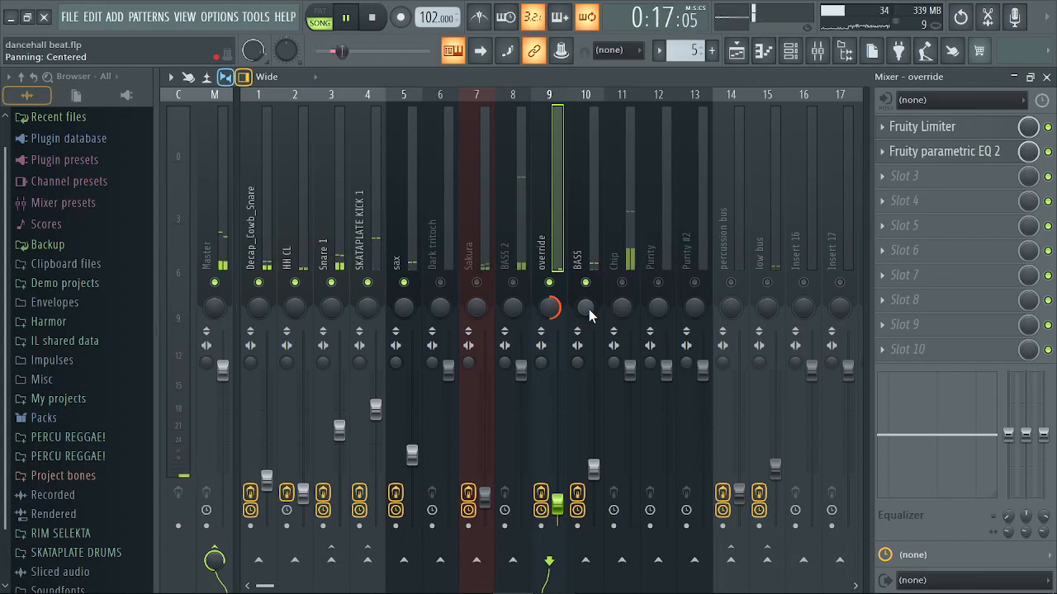
key("space")
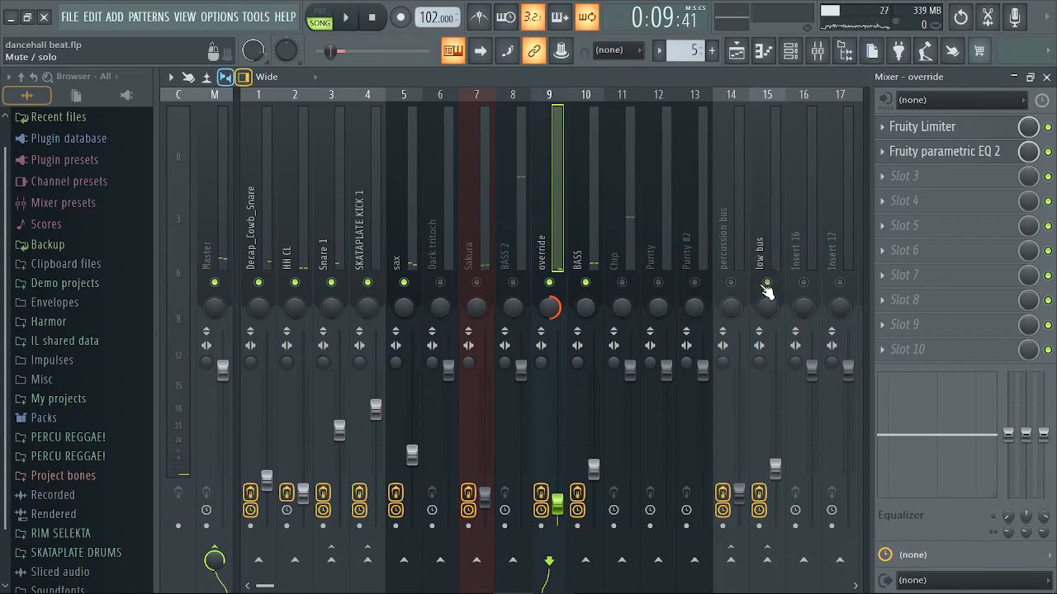
left_click(732, 283)
Unmute the Chip track, lower its volume to 17% (-26.2 dB), and play the beat to check the level
left_click(624, 231)
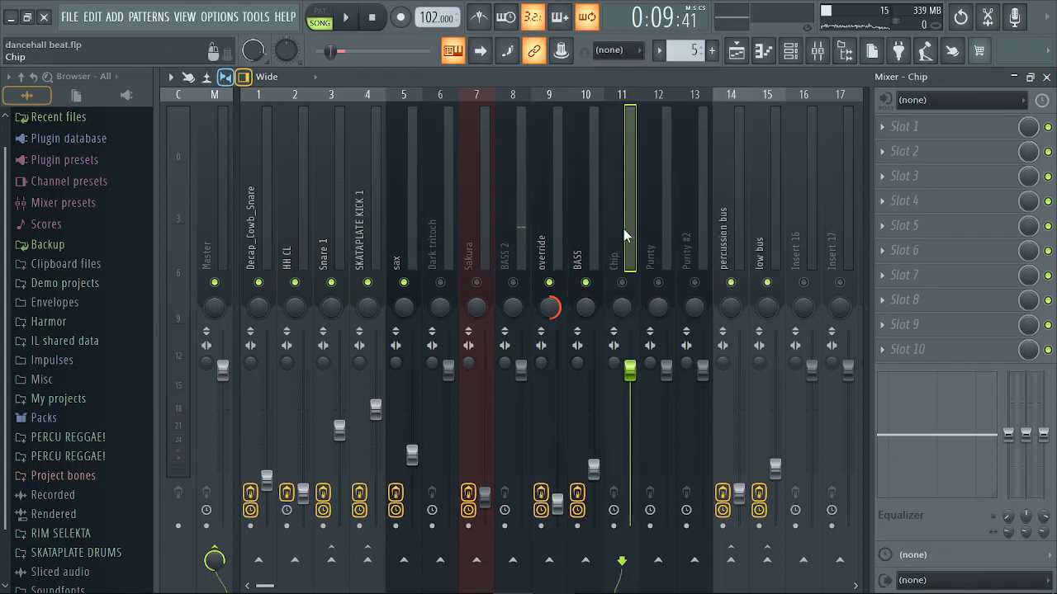
left_click(622, 283)
key("space")
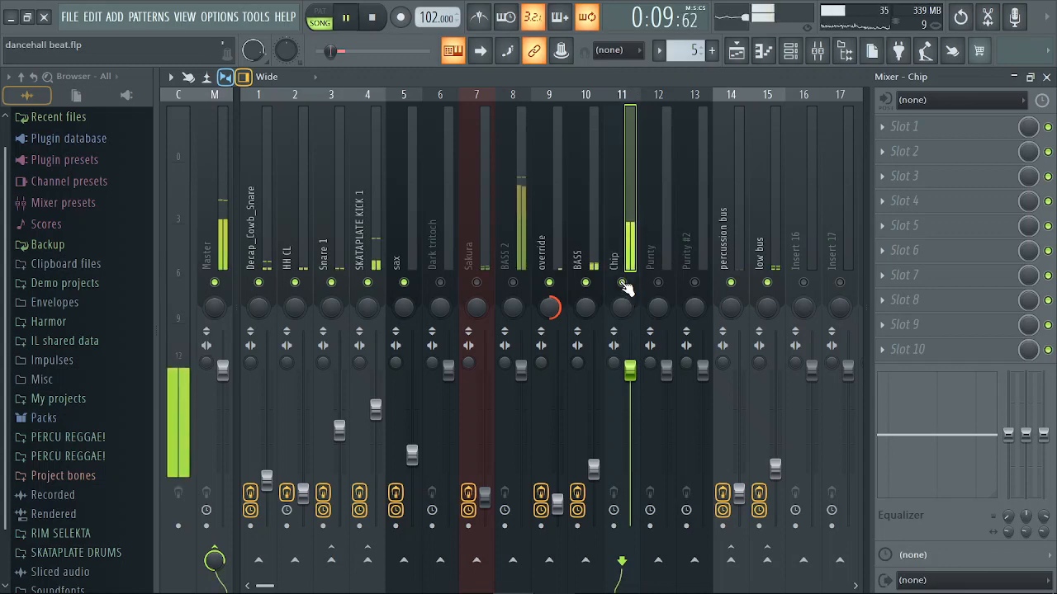
key("space")
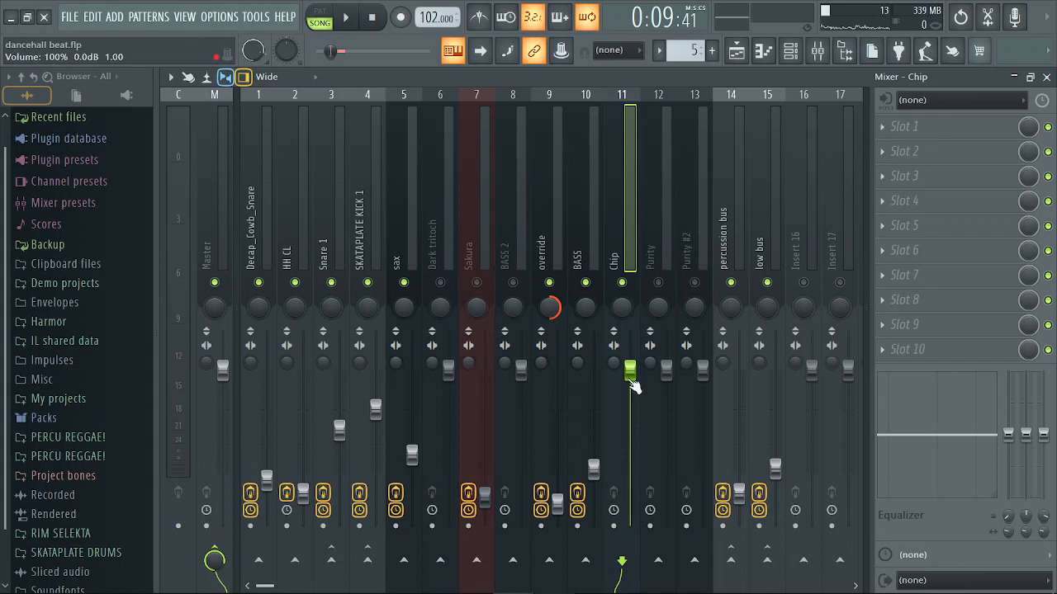
left_click_drag(631, 383, 636, 509)
key("space")
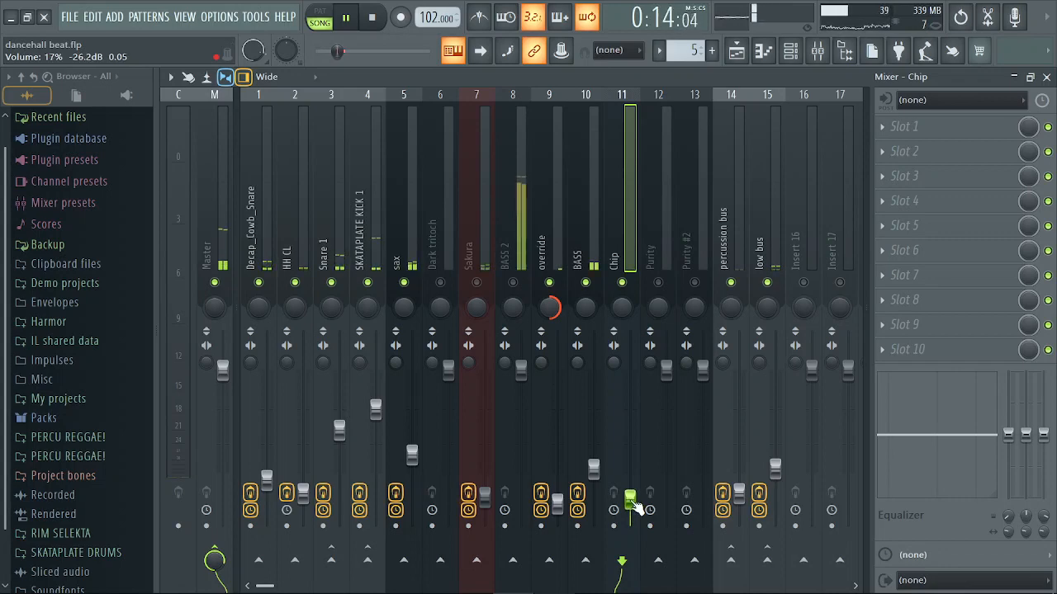
Compare the override and Chip tracks by selecting each in turn while the beat plays, and stop playback with Chip selected
left_click(561, 243)
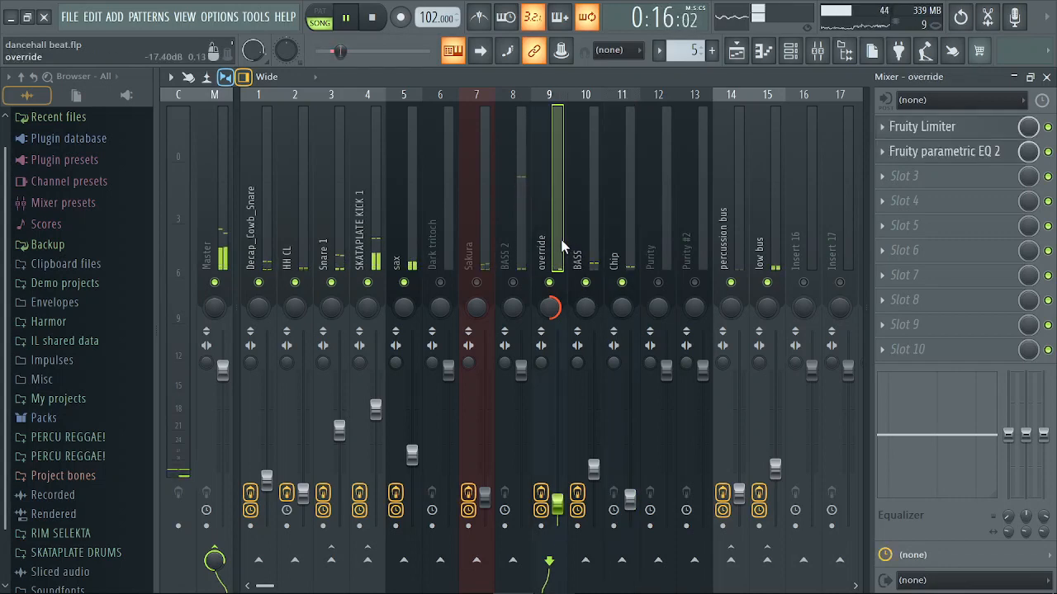
left_click(630, 250)
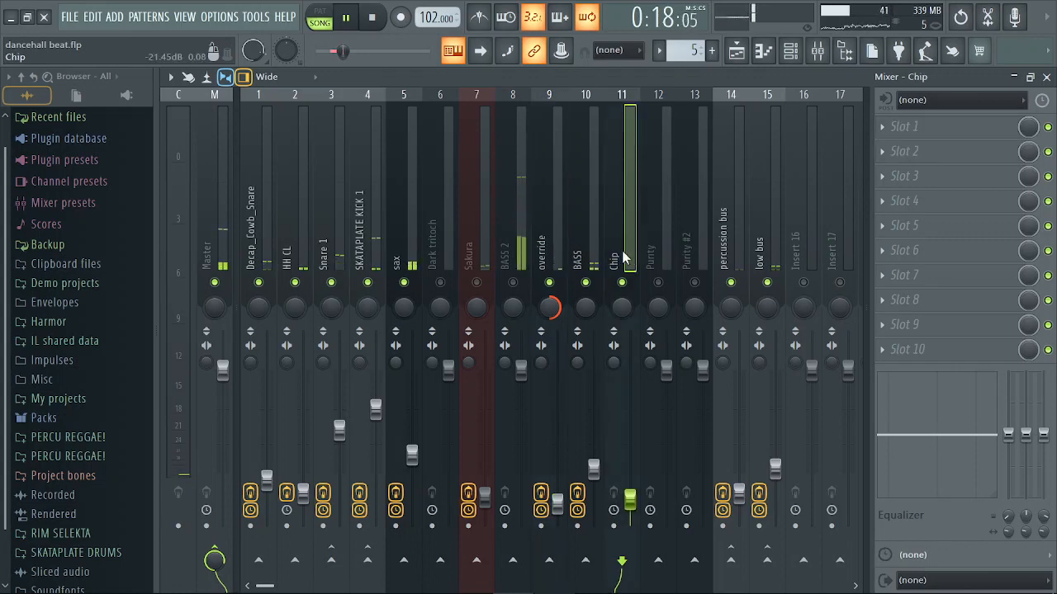
left_click(547, 247)
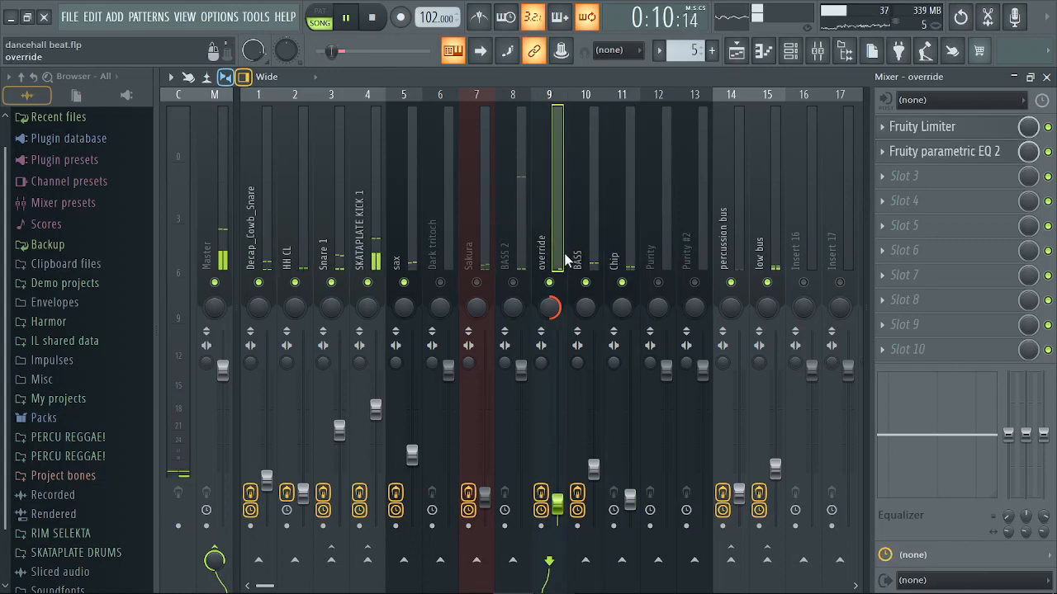
left_click(624, 243)
key("space")
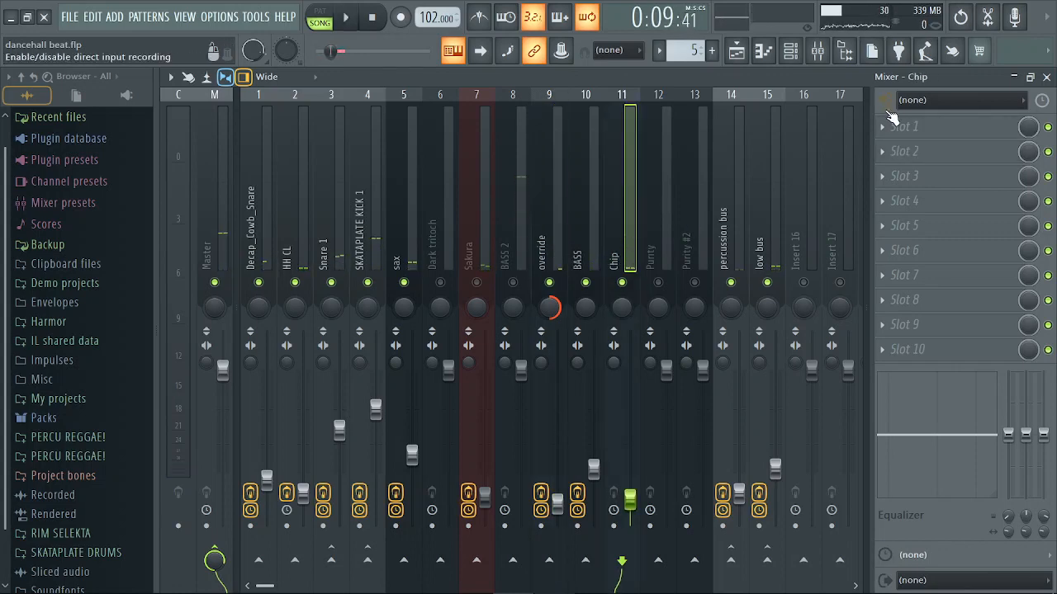
Add Fruity Limiter to the Chip track's first effect slot and switch it to compressor mode
left_click(901, 128)
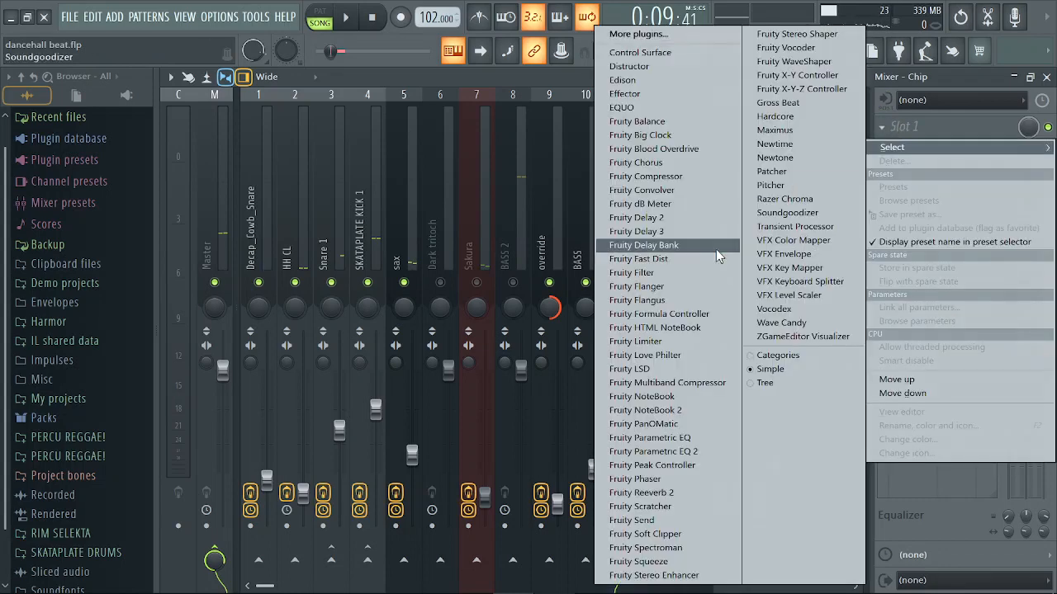
left_click(637, 340)
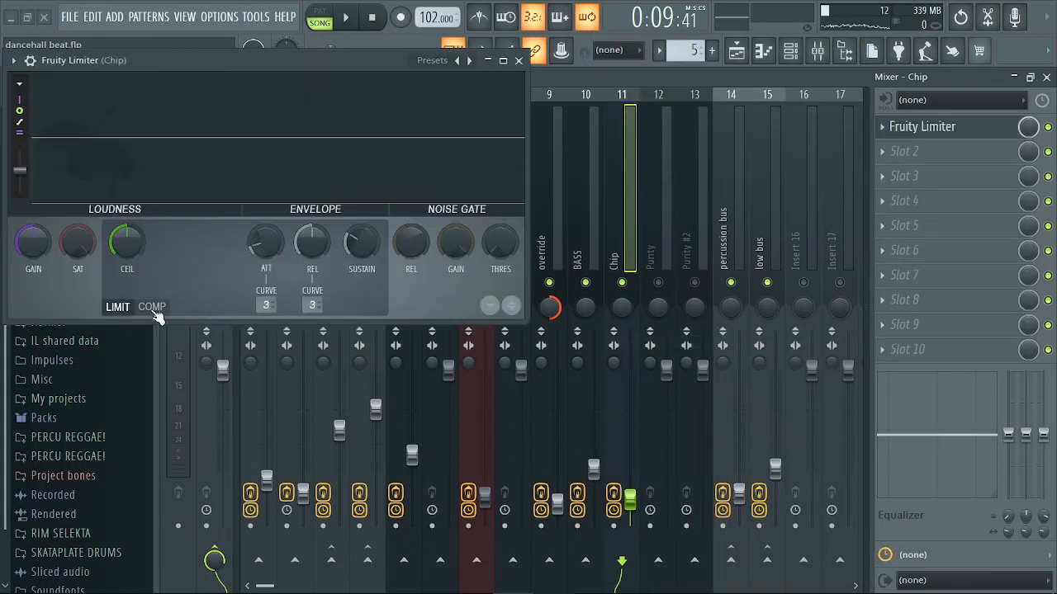
left_click(153, 307)
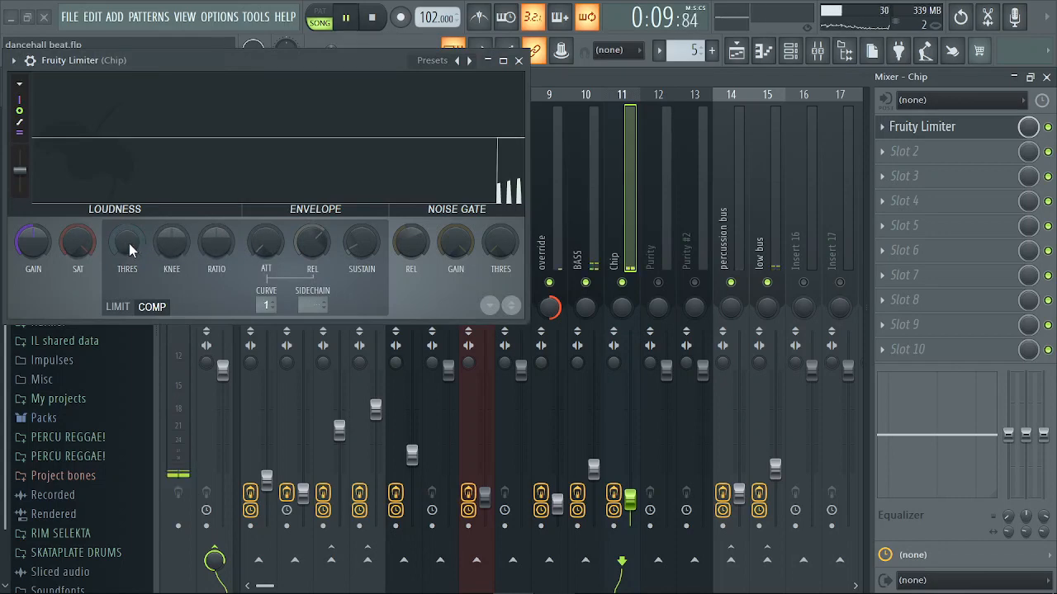
Lower the Chip compressor's threshold and raise its ratio during playback, close it, and set the track volume to 23% (-22.7 dB)
left_click_drag(128, 238, 128, 264)
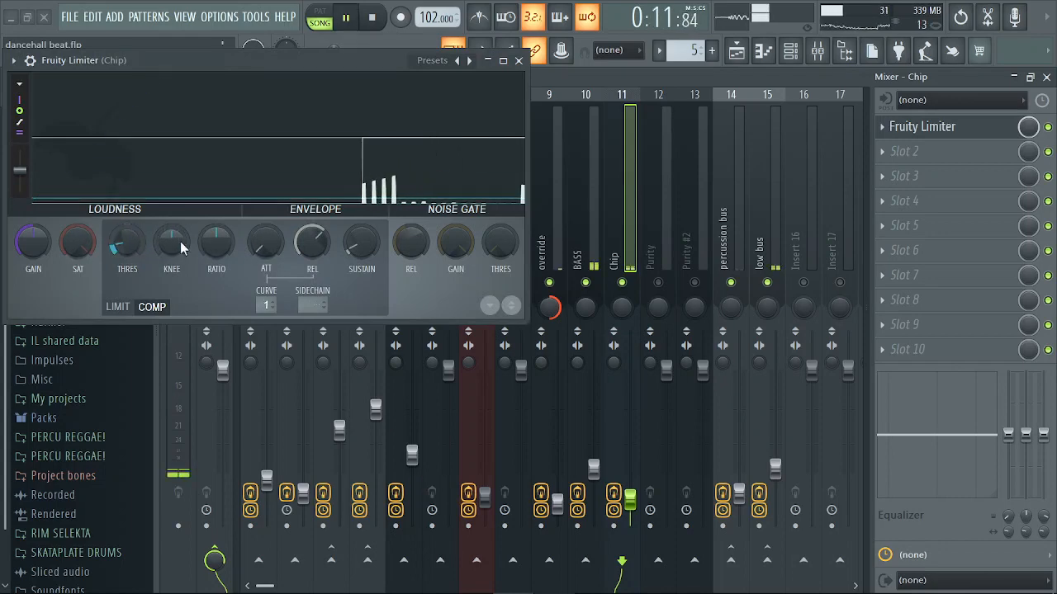
left_click_drag(210, 253, 204, 245)
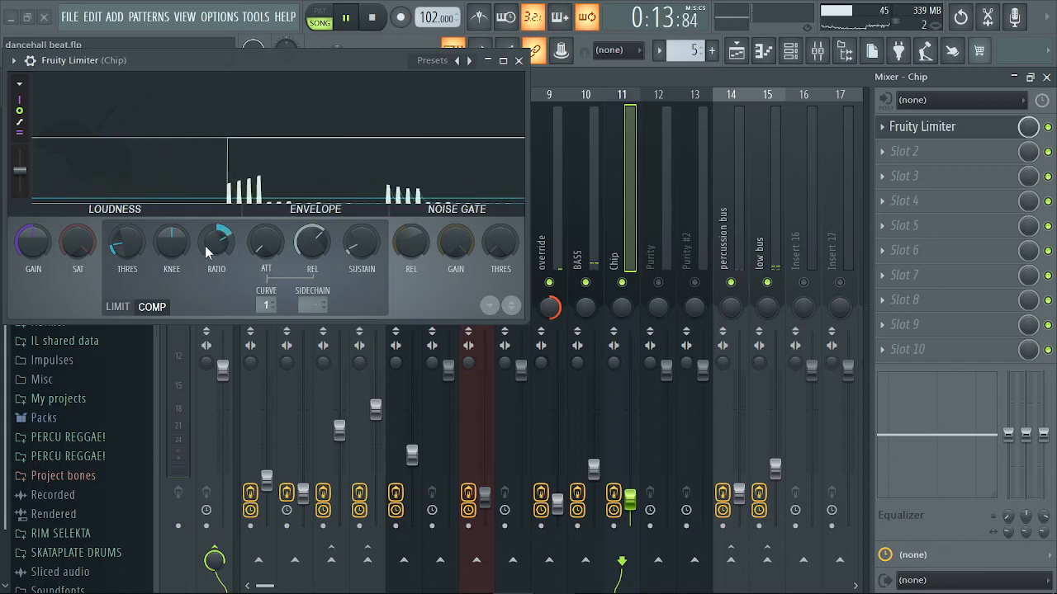
left_click_drag(127, 238, 127, 250)
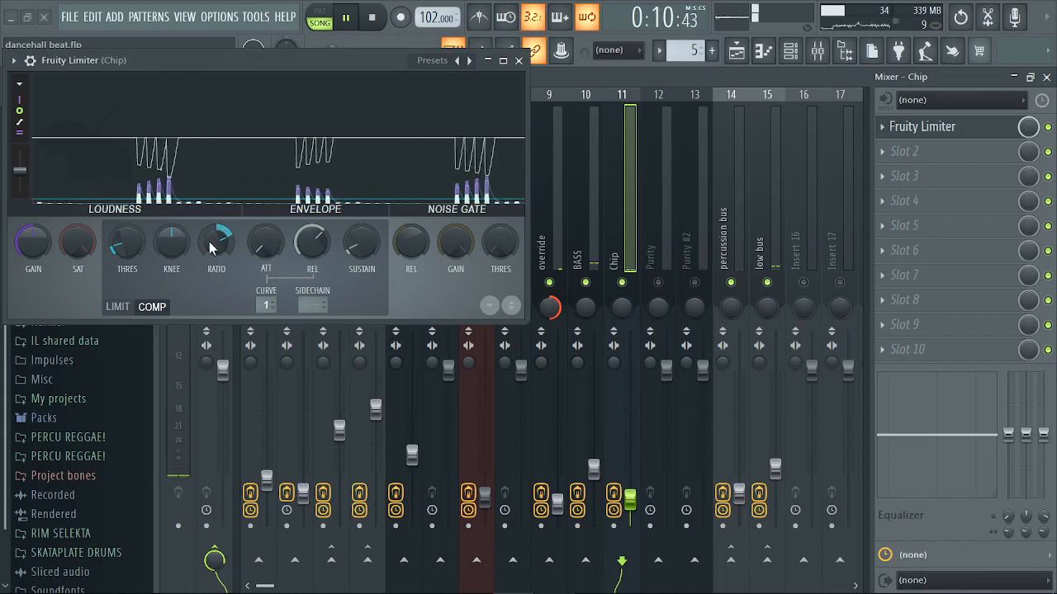
left_click(519, 61)
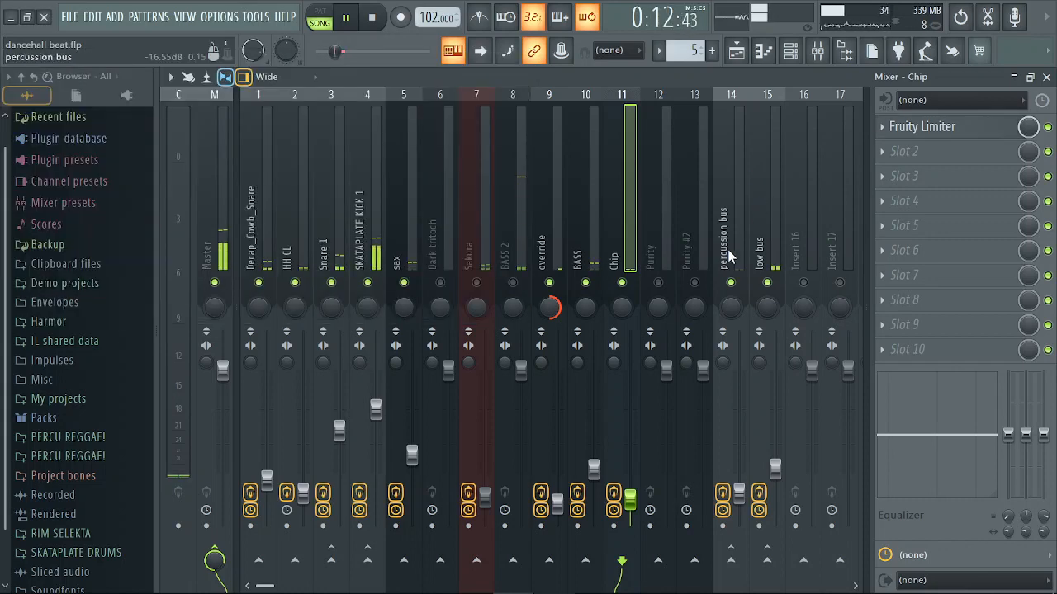
left_click_drag(630, 499, 630, 491)
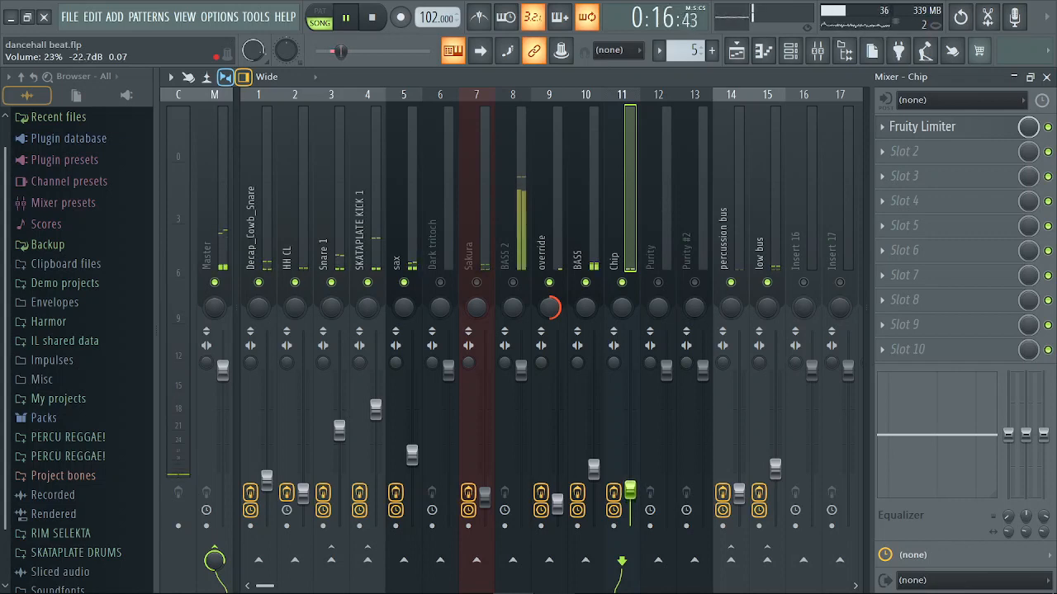
key("space")
Add Fruity Parametric EQ 2 to the Chip track's second effect slot and set band 1's order to Steep 8
left_click(890, 156)
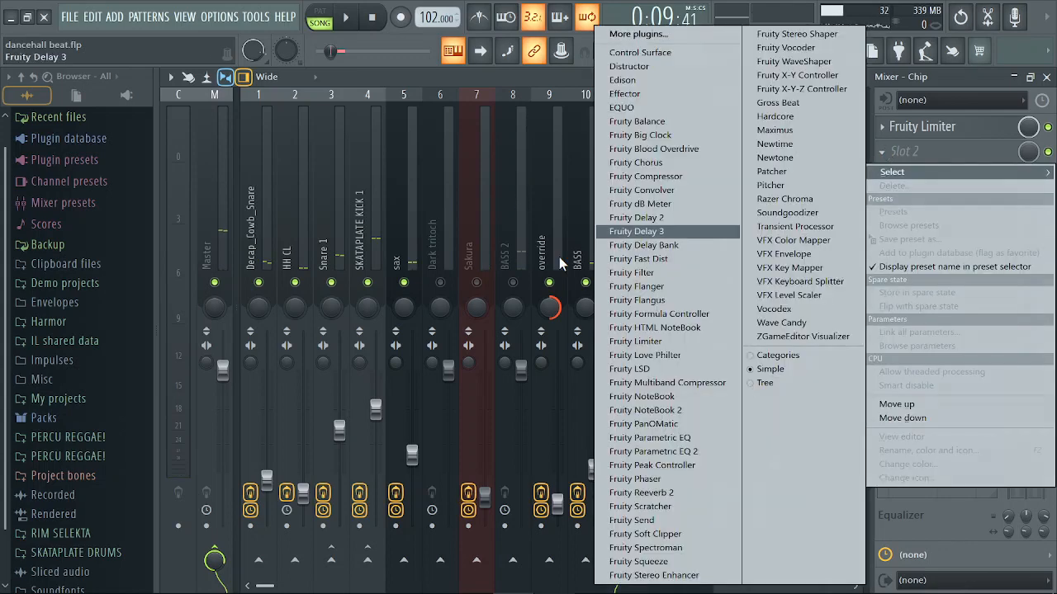
left_click(654, 455)
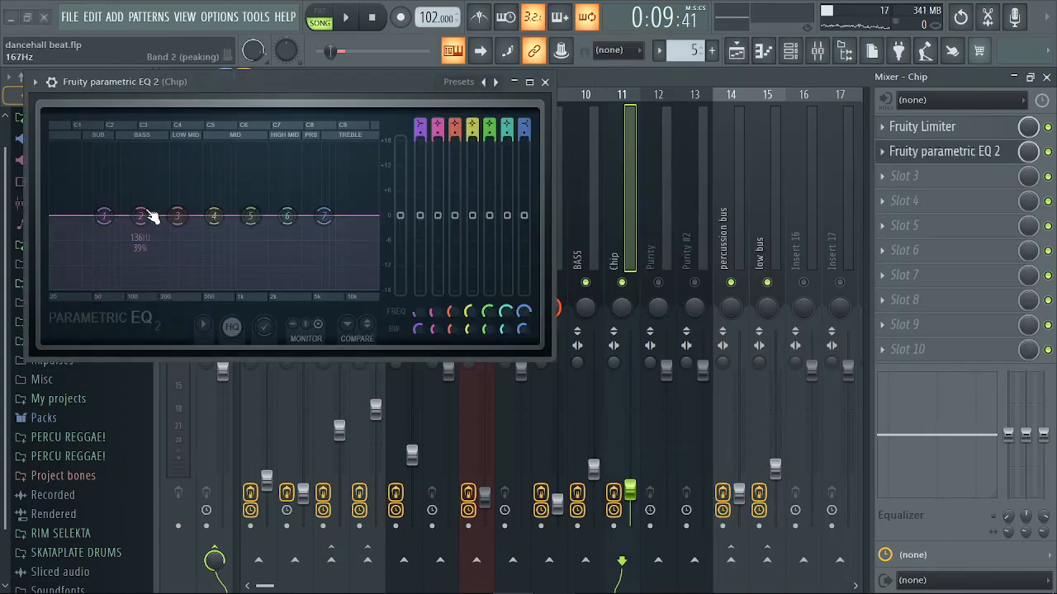
right_click(105, 217)
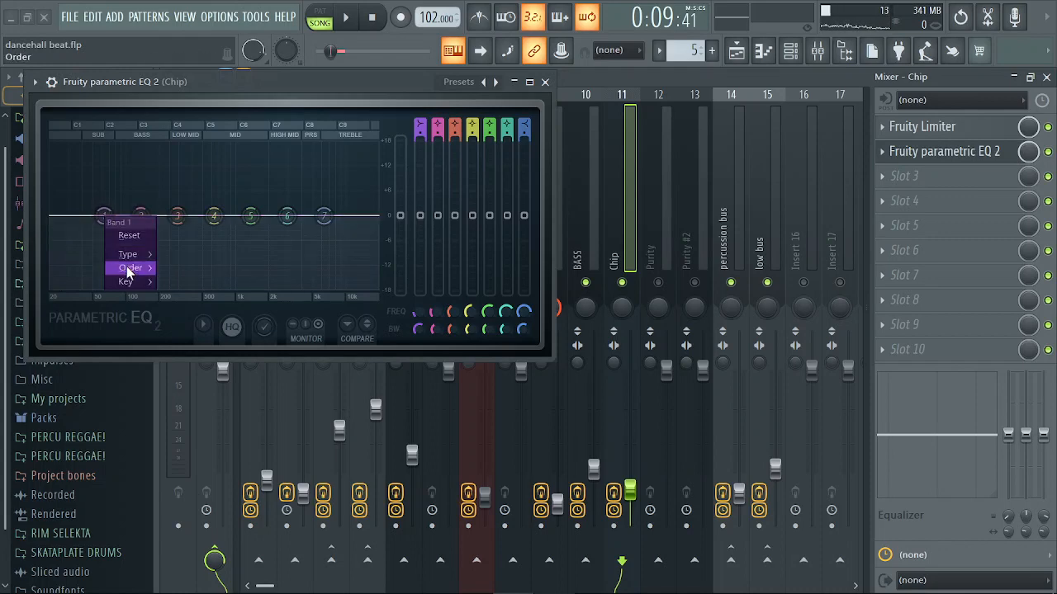
left_click(160, 269)
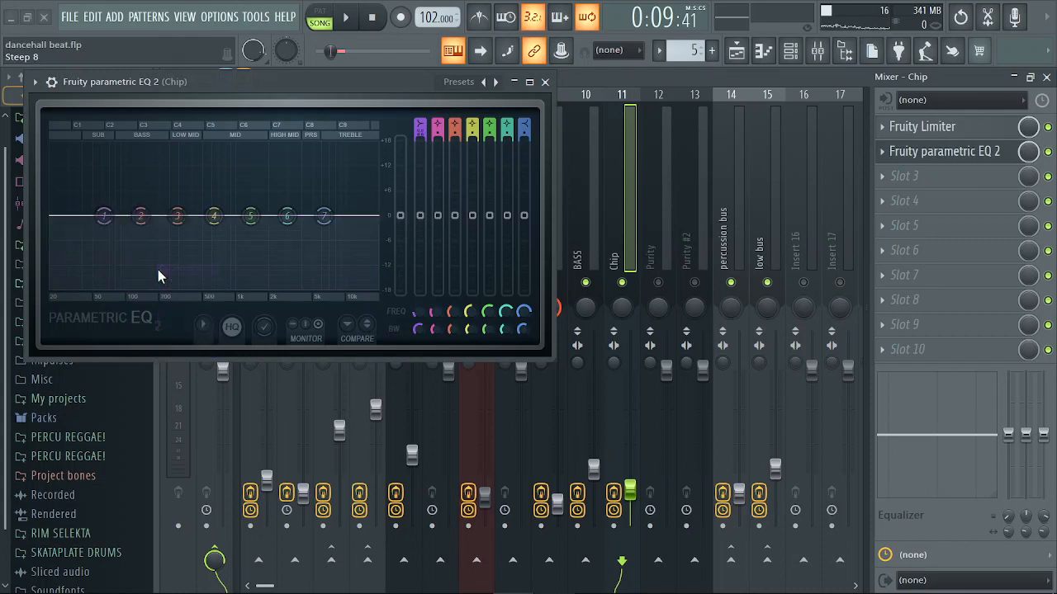
Cut Chip's lows below about 1 kHz with EQ band 1, pull band 7 down to roll off the treble, and close the EQ
key("space")
left_click_drag(105, 217, 236, 289)
left_click_drag(325, 217, 346, 276)
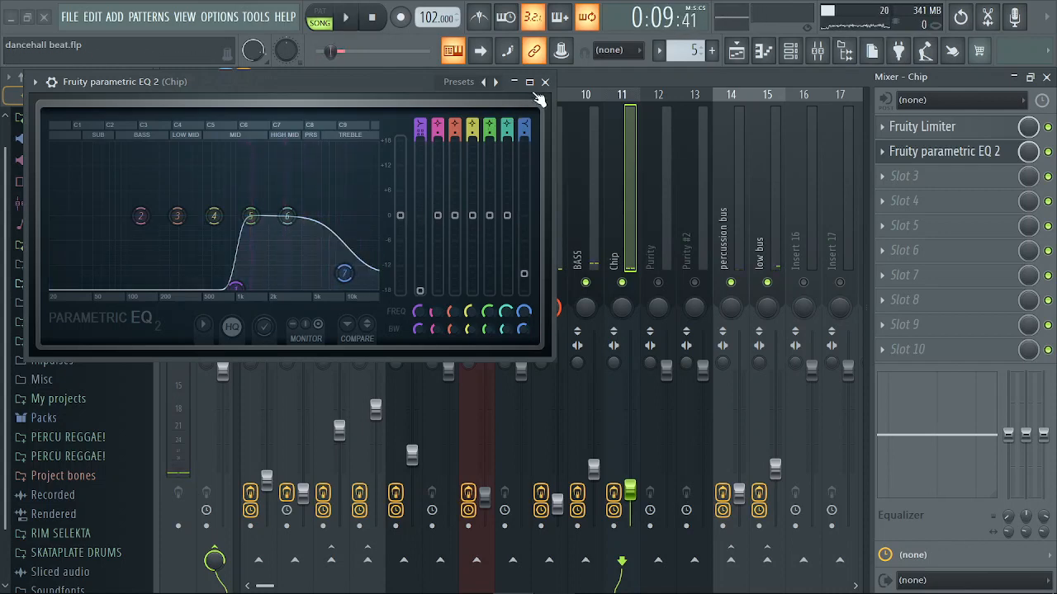
left_click(545, 83)
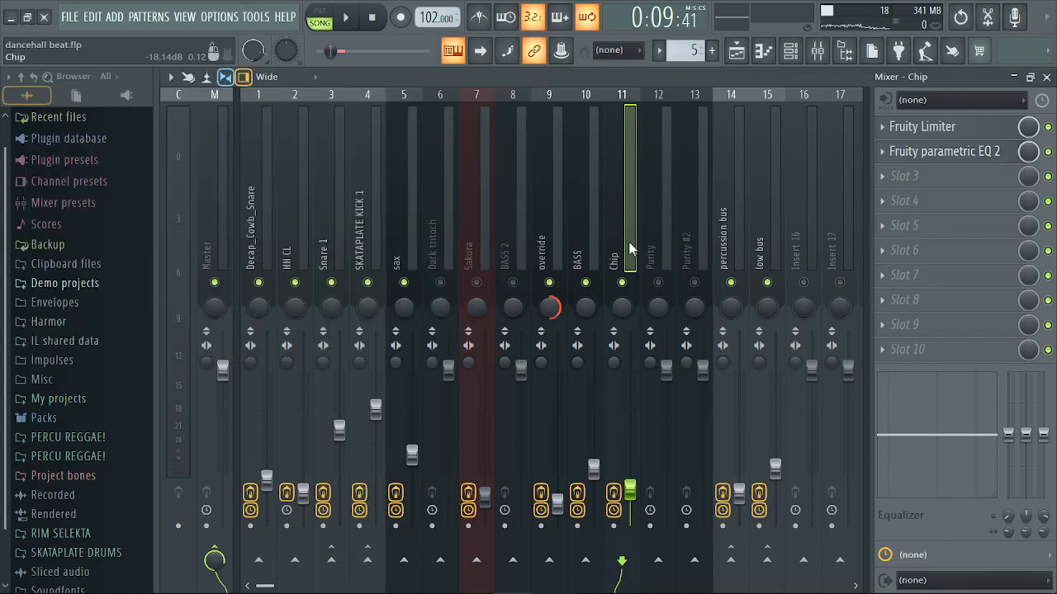
Add Fruity Delay 2 to Chip's third effect slot with ping pong feedback and lower its mix level to 11%
left_click(951, 165)
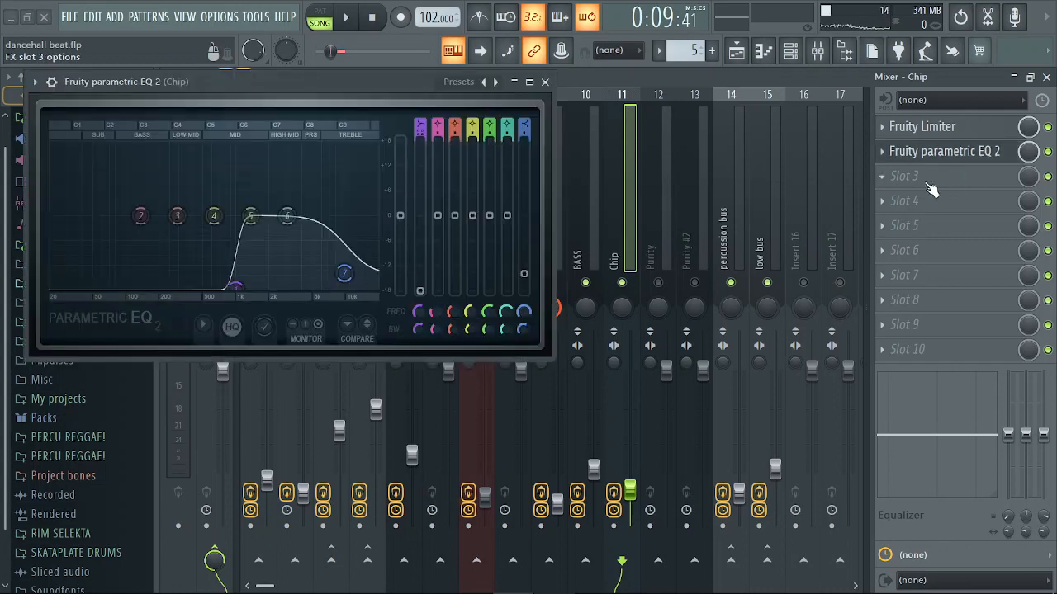
left_click(925, 183)
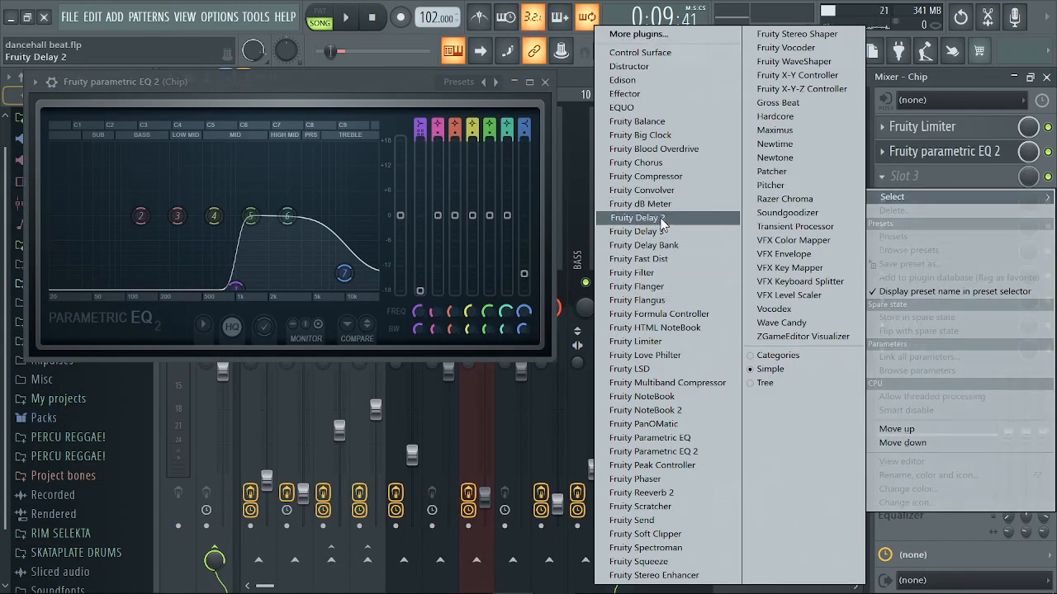
left_click(660, 218)
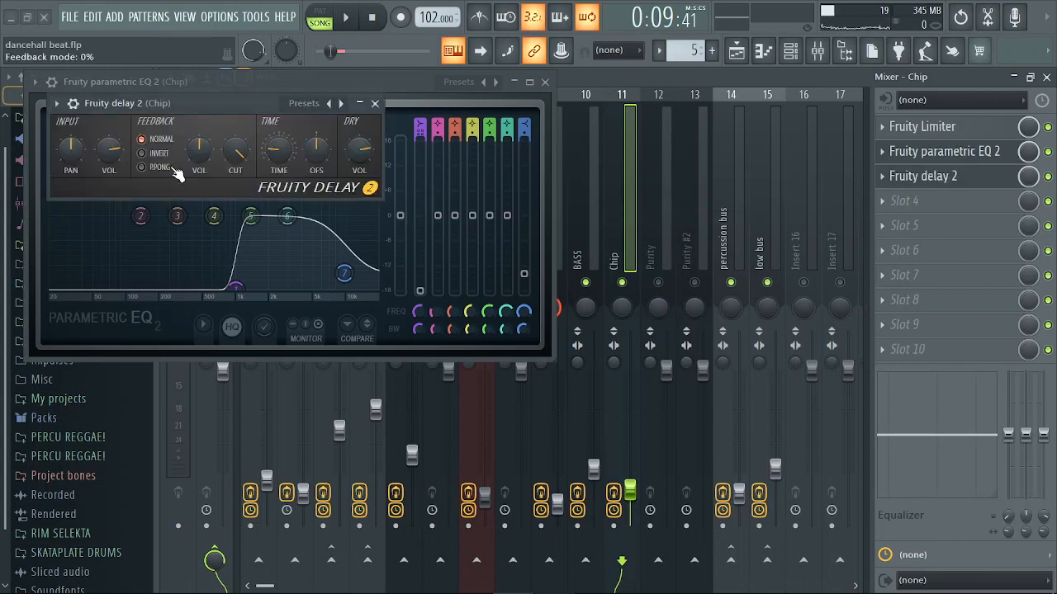
left_click(154, 169)
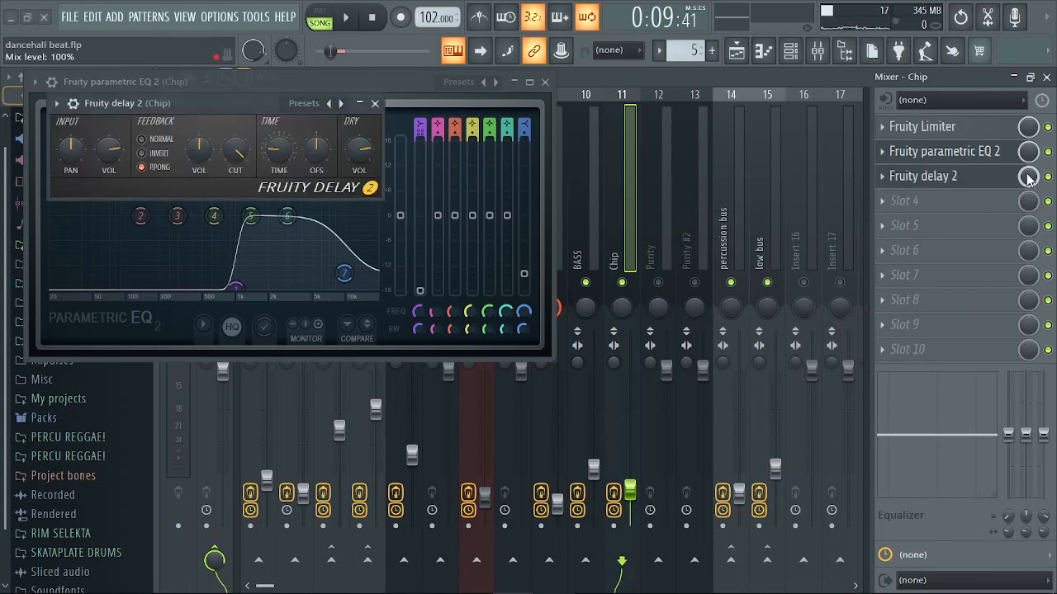
left_click_drag(1028, 179, 1029, 188)
Play the beat to check Chip's delay in the mix, closing the delay and EQ windows
key("space")
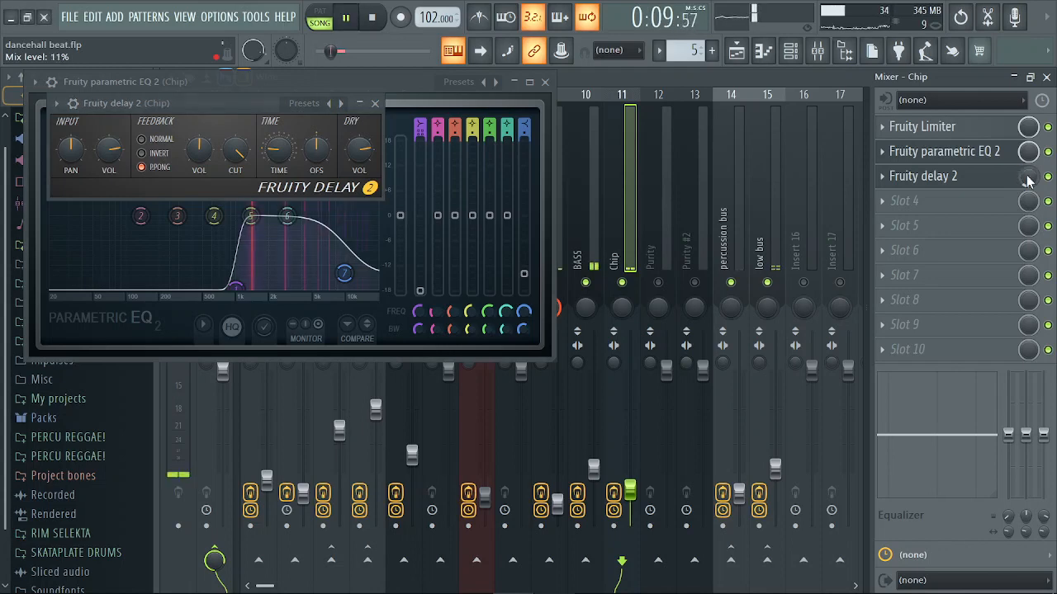
key("space")
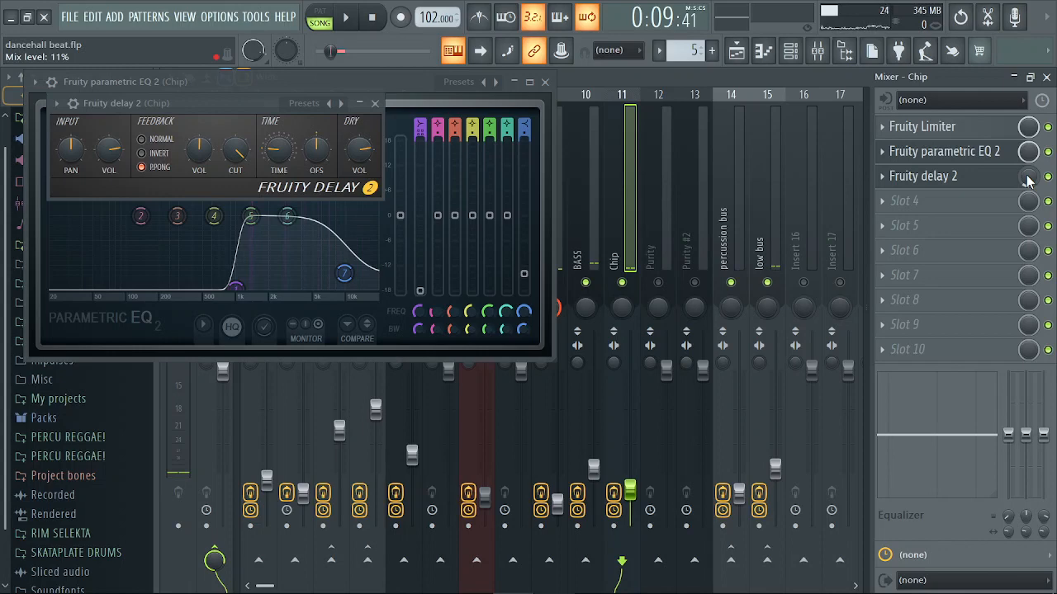
key("space")
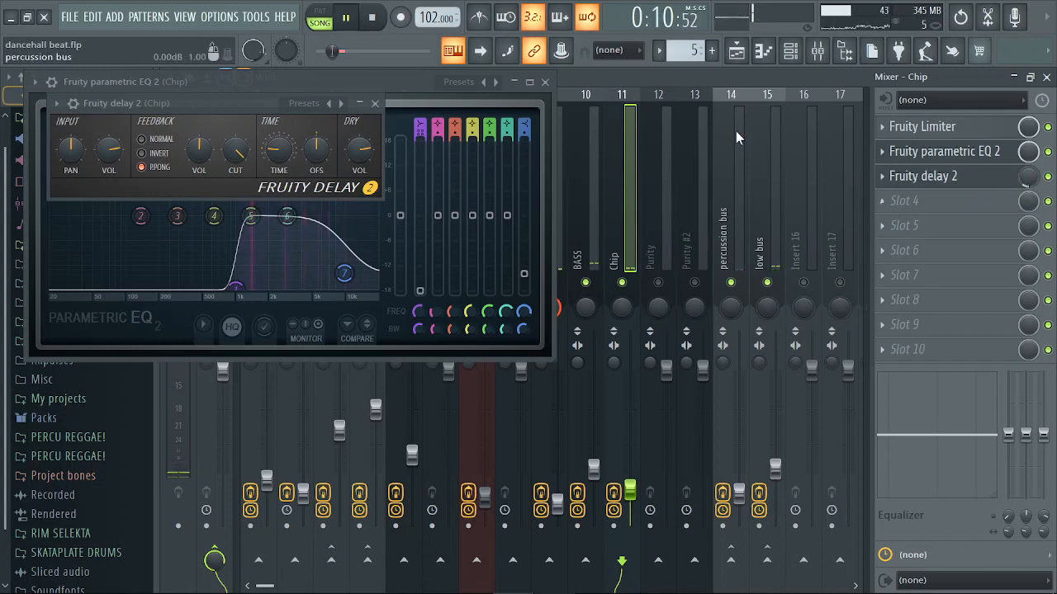
left_click(375, 102)
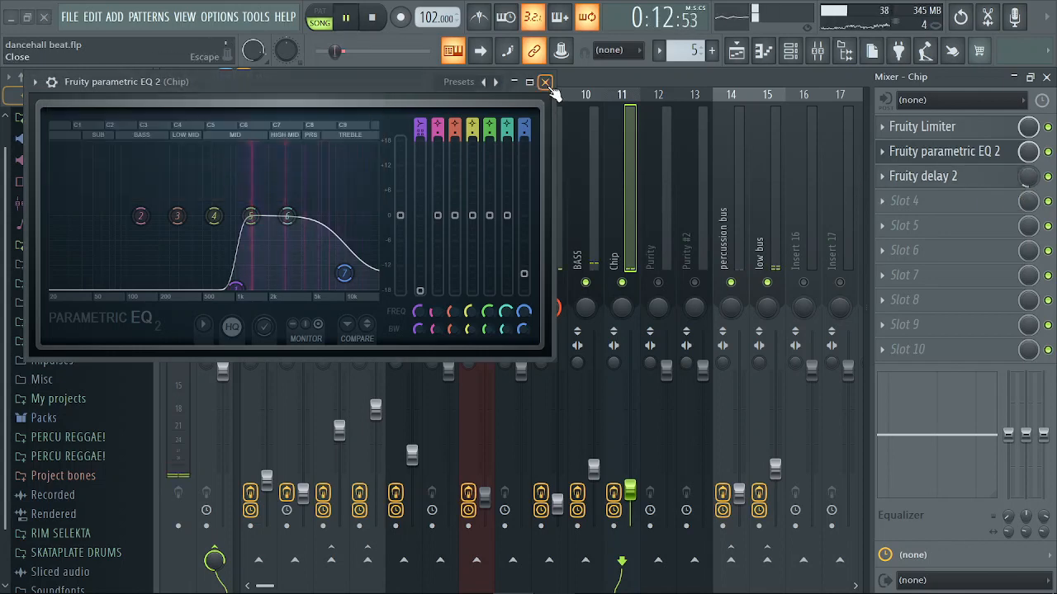
left_click(545, 82)
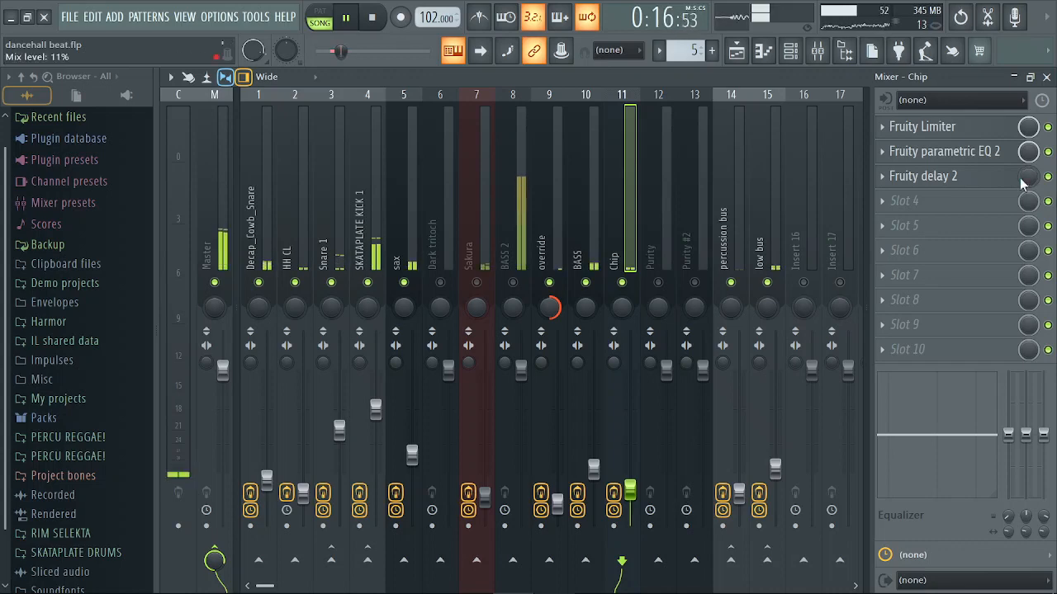
mouse_move(913, 583)
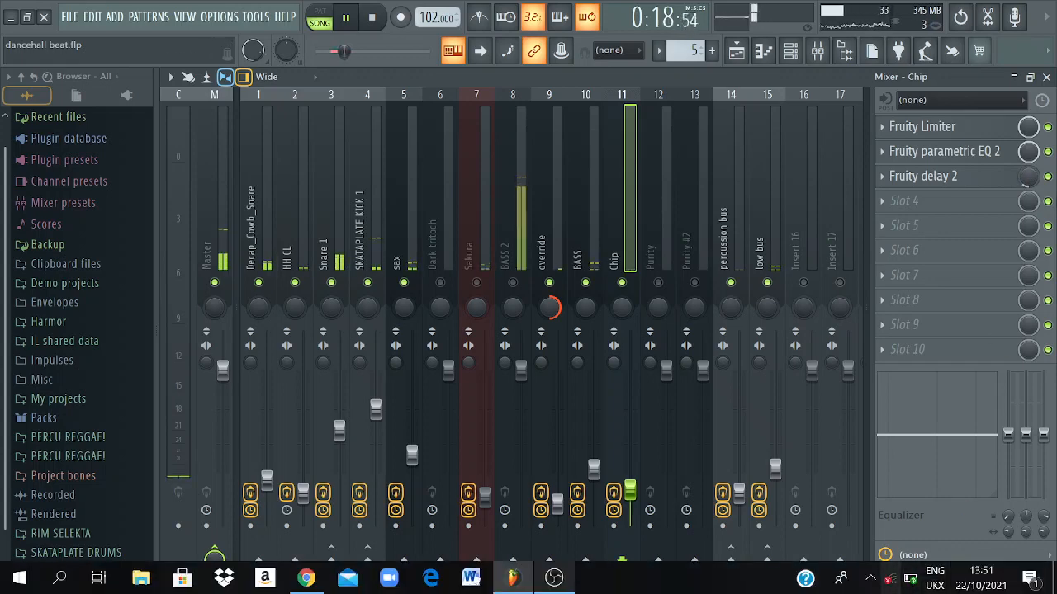
key("space")
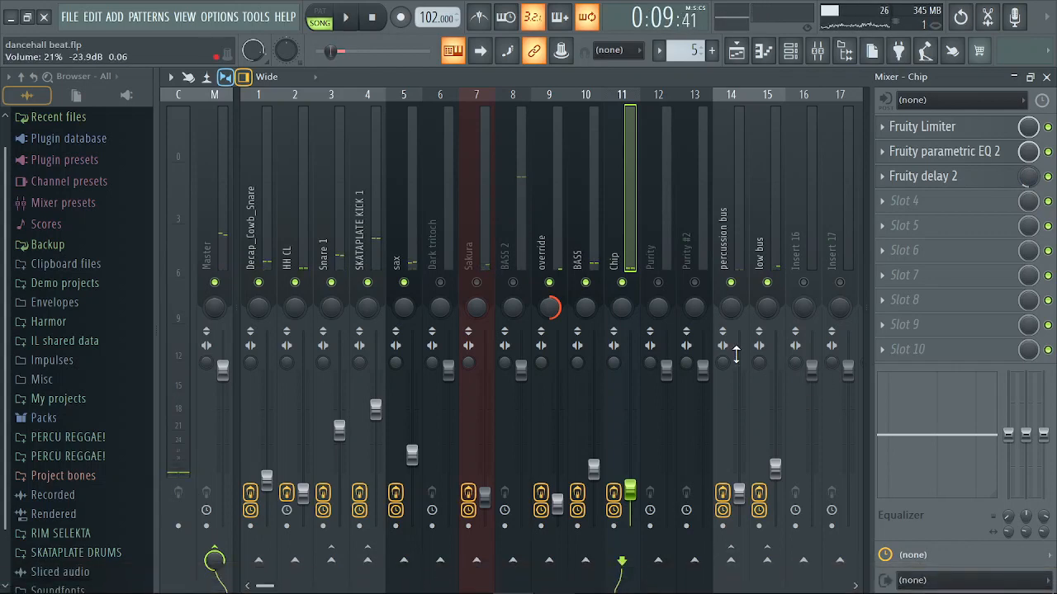
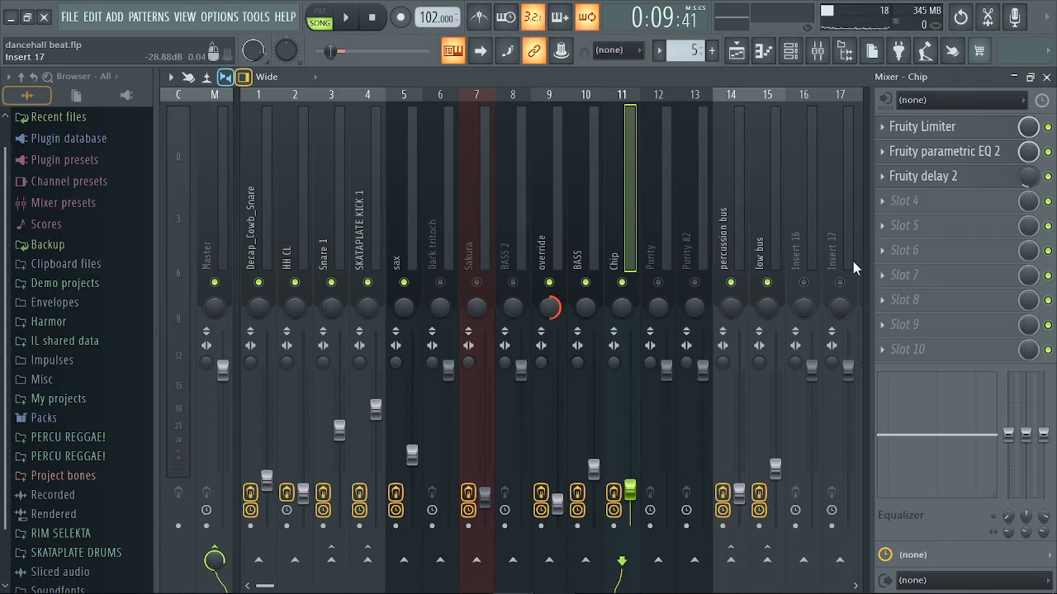
key("space")
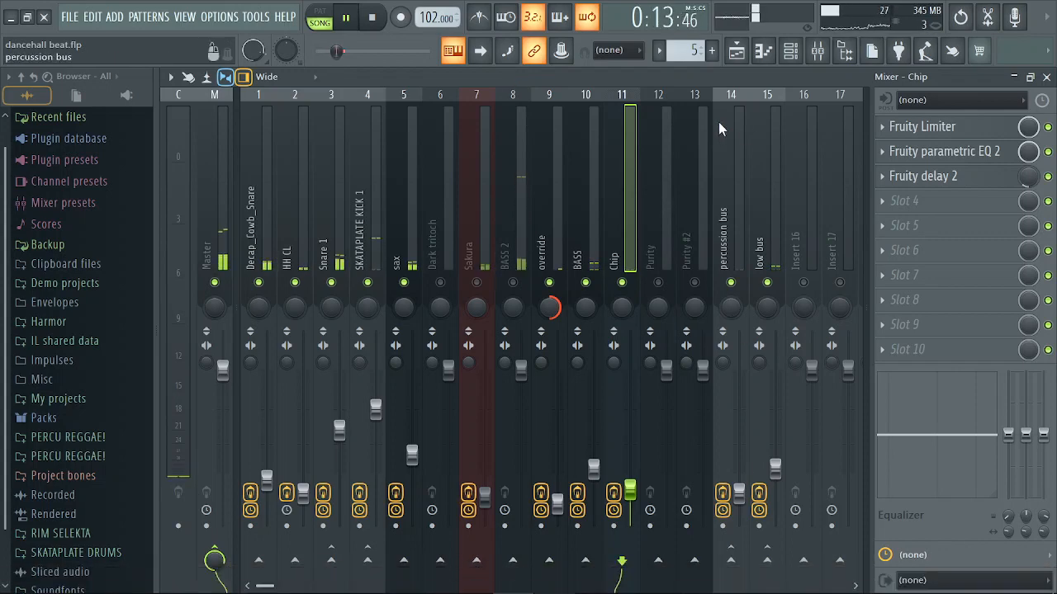
key("space")
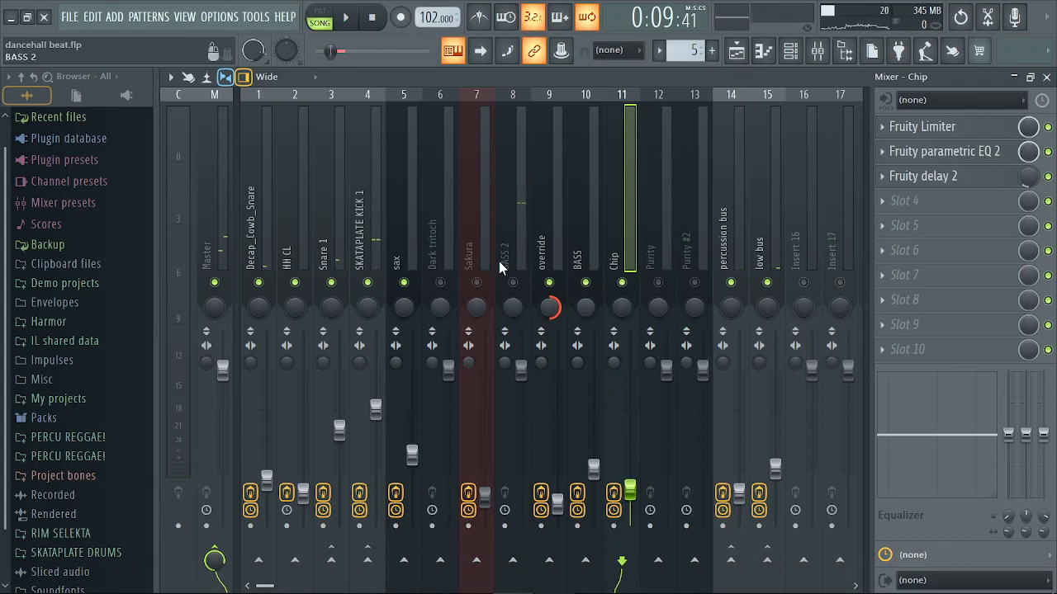
Unmute the Sakura track, play the beat briefly to check it, and select and unmute the BASS 2 track
left_click(477, 282)
key("space")
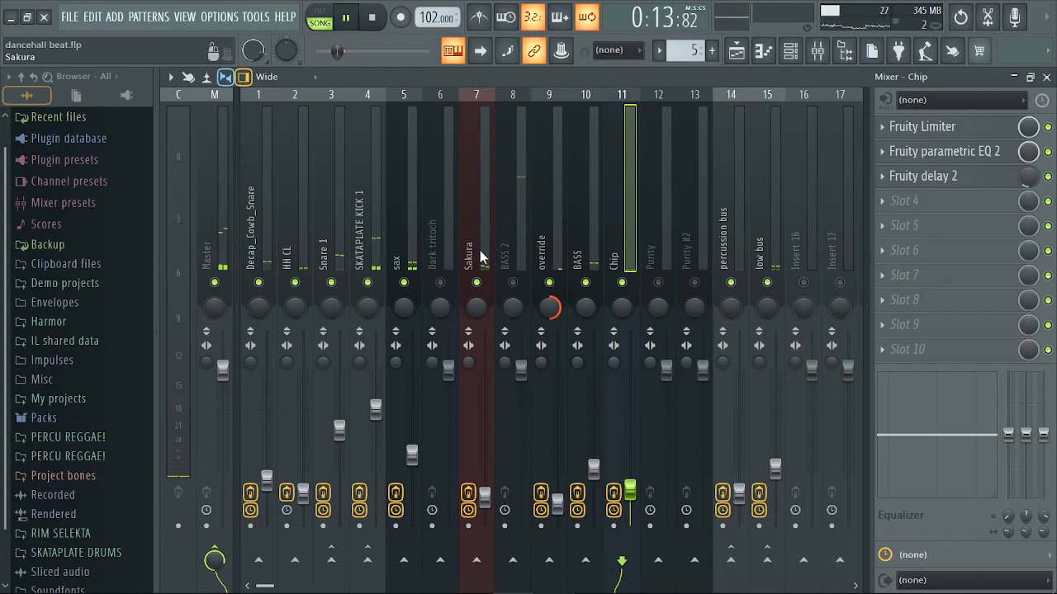
key("space")
left_click(523, 211)
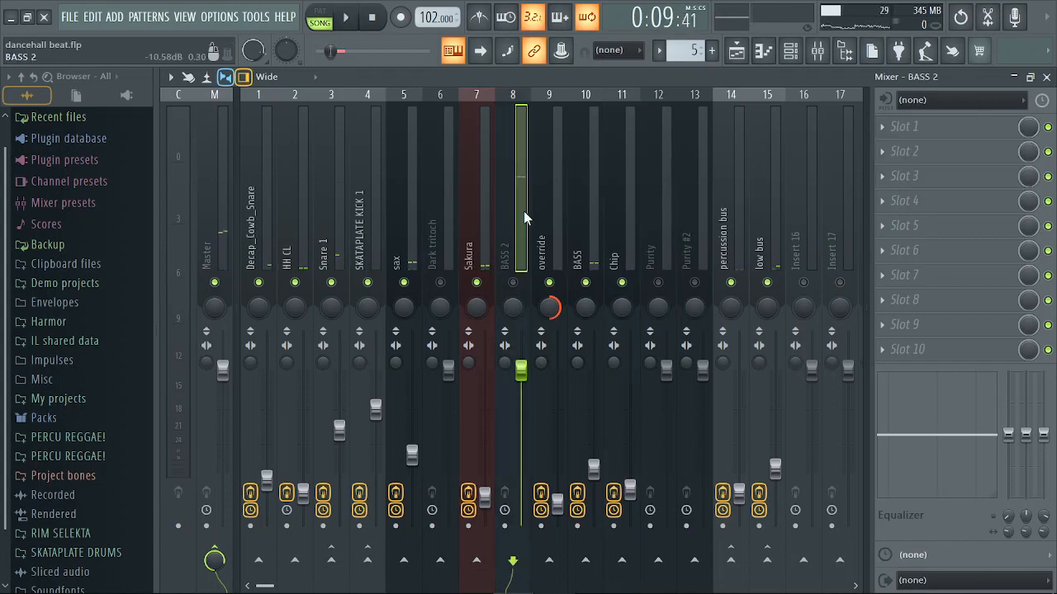
left_click(514, 283)
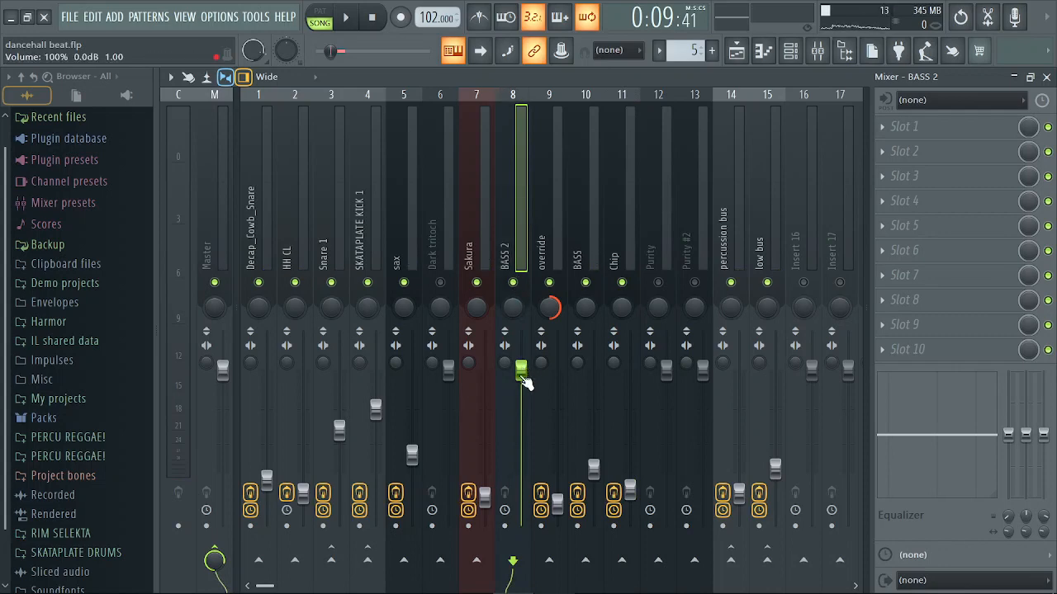
Switch to the BASS 2 pattern and select the BASS mixer track to check its effects
left_click(1046, 77)
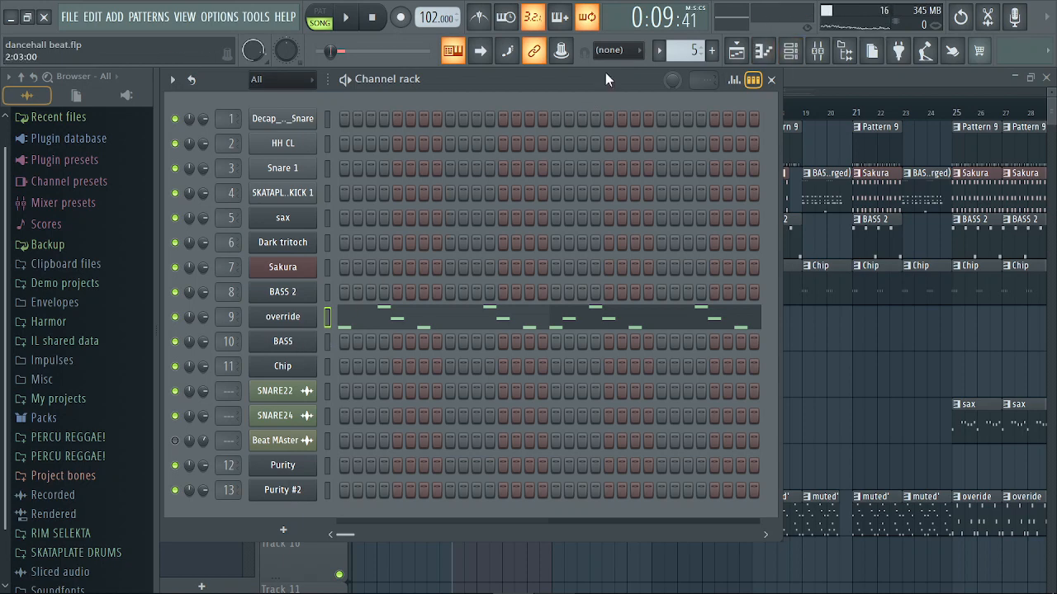
left_click(658, 51)
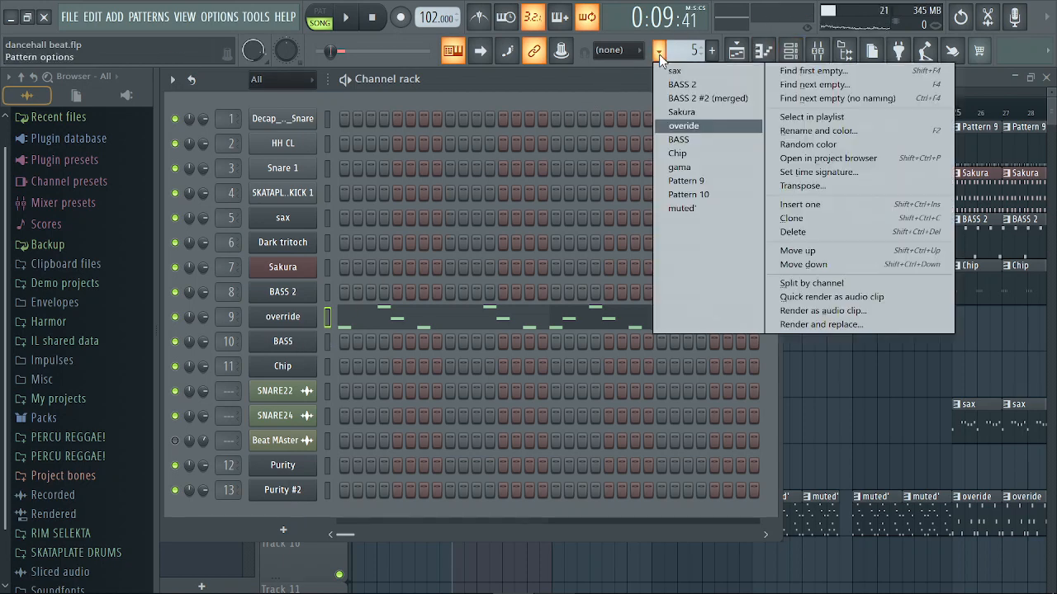
left_click(695, 85)
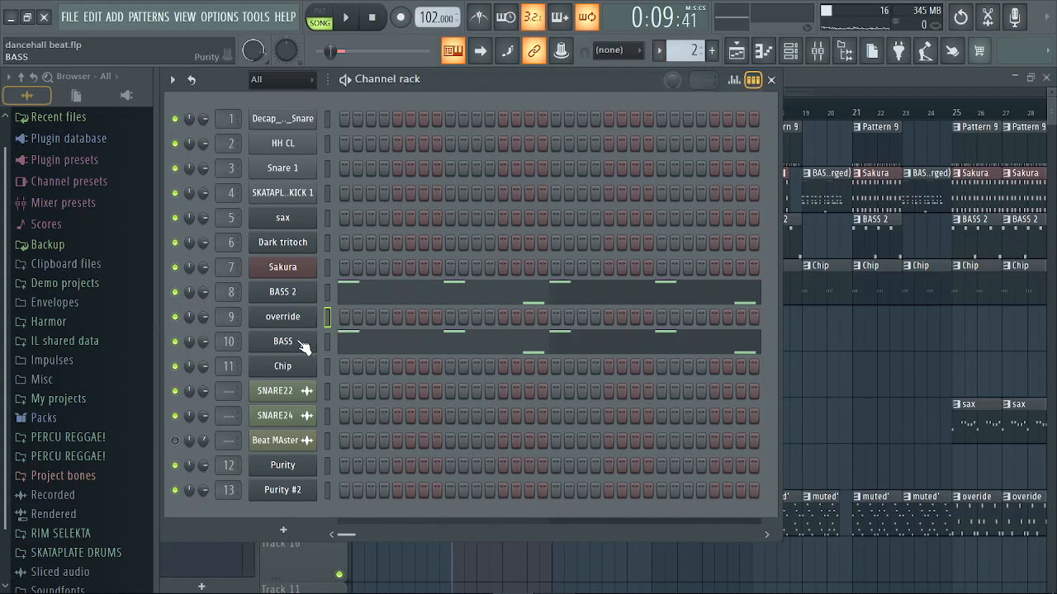
left_click(817, 50)
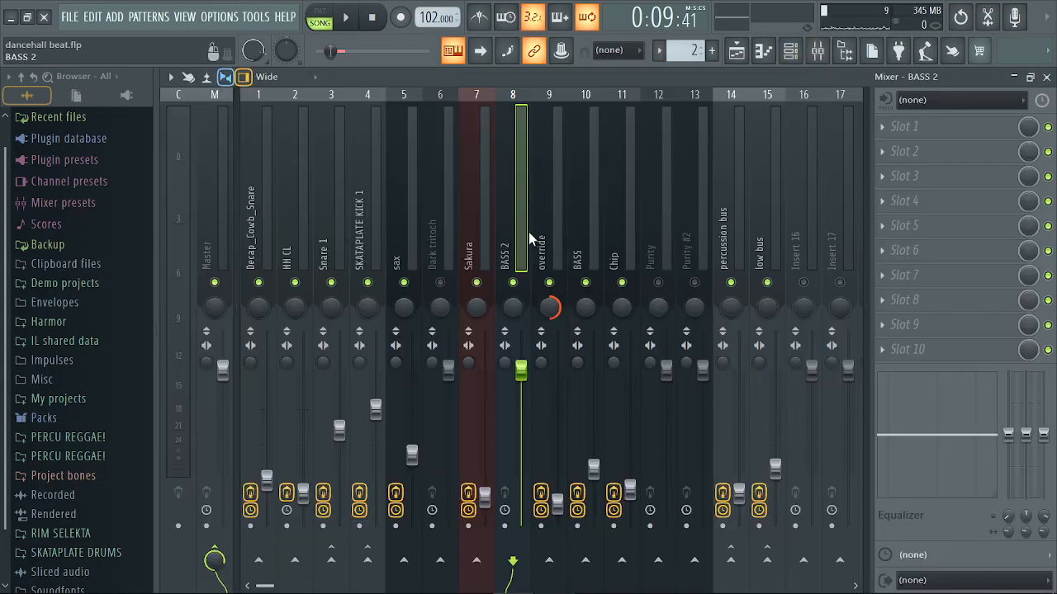
left_click(593, 171)
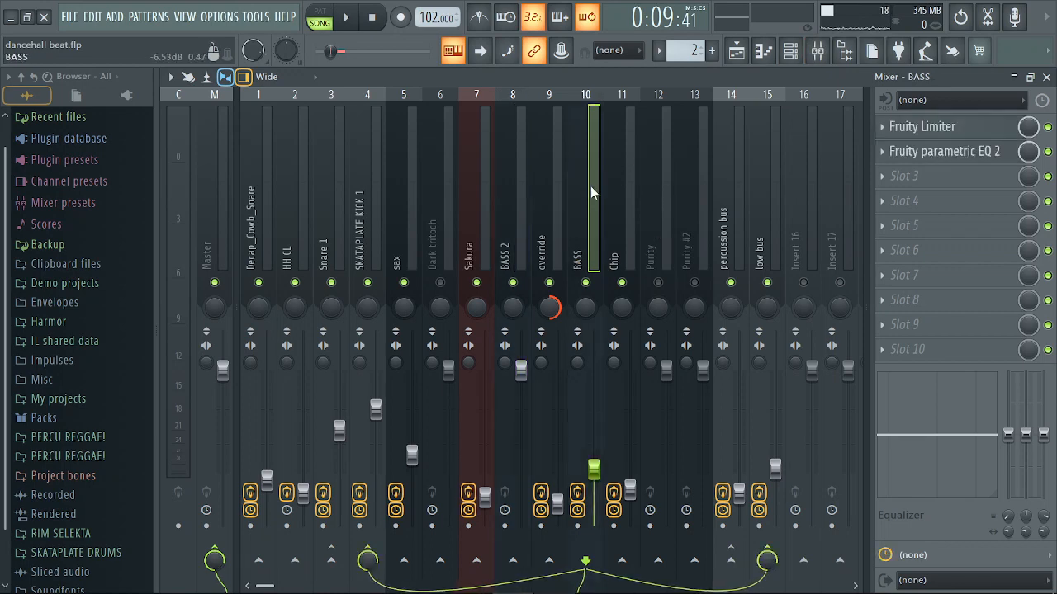
Route the BASS 2 channel to mixer track 10, shared with the BASS channel
left_click(1047, 77)
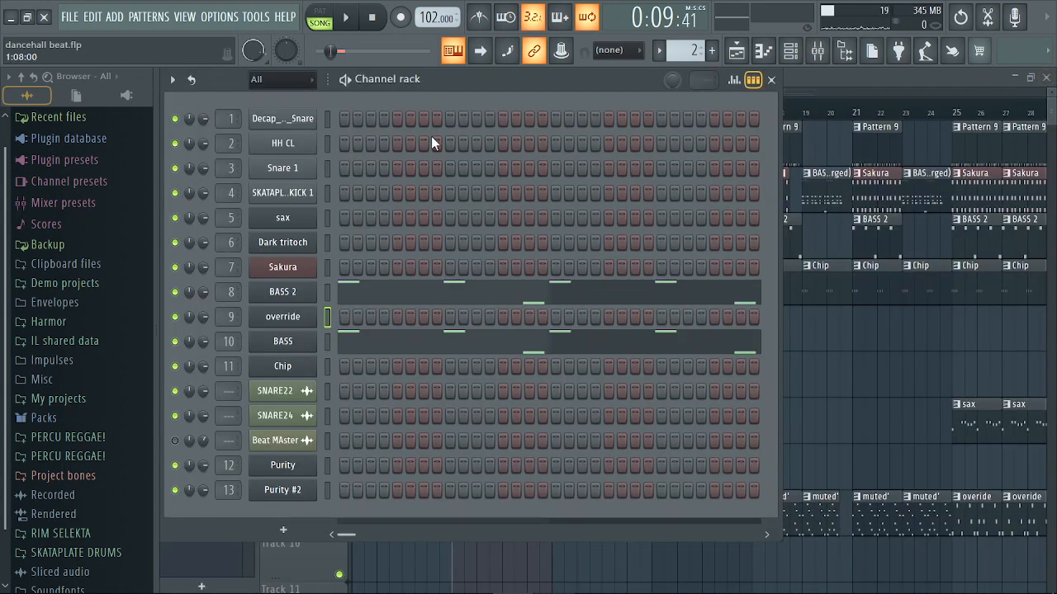
left_click(283, 342)
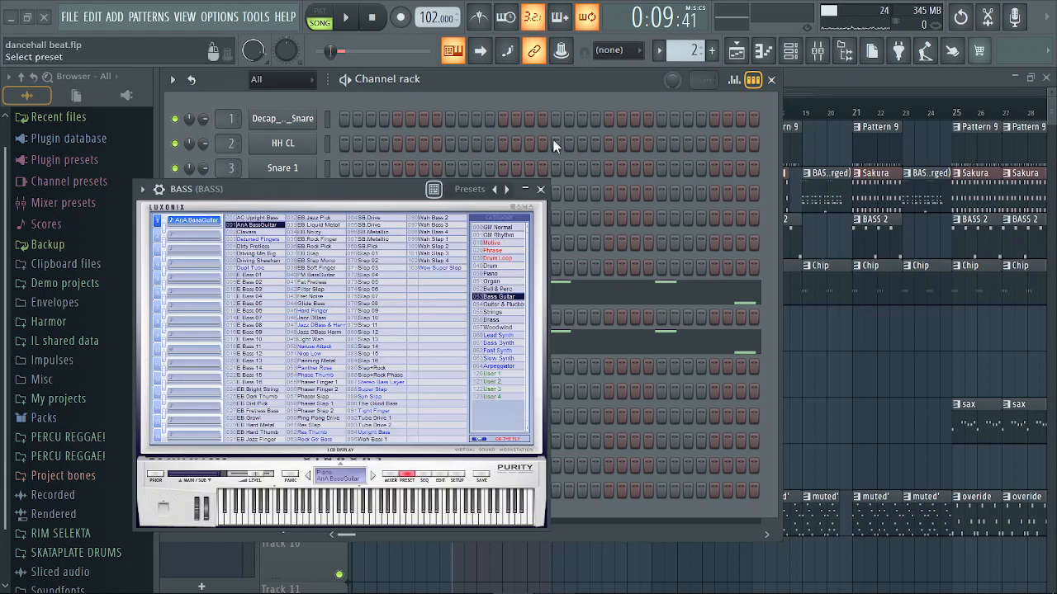
left_click(541, 190)
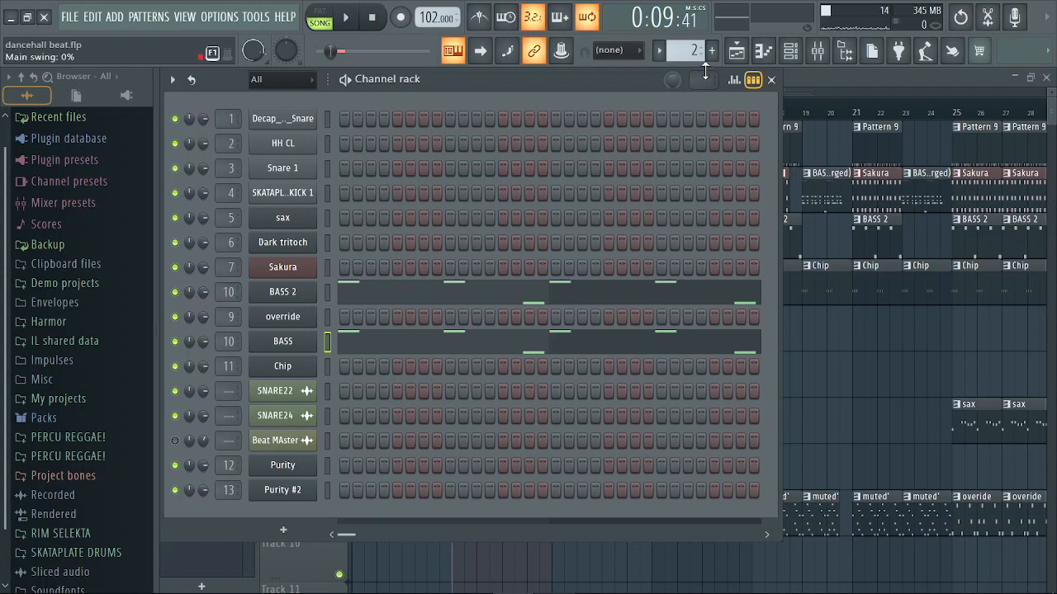
Play the beat, lower the BASS mixer track's volume to 34%, and play it again to check the level
left_click(818, 52)
key("space")
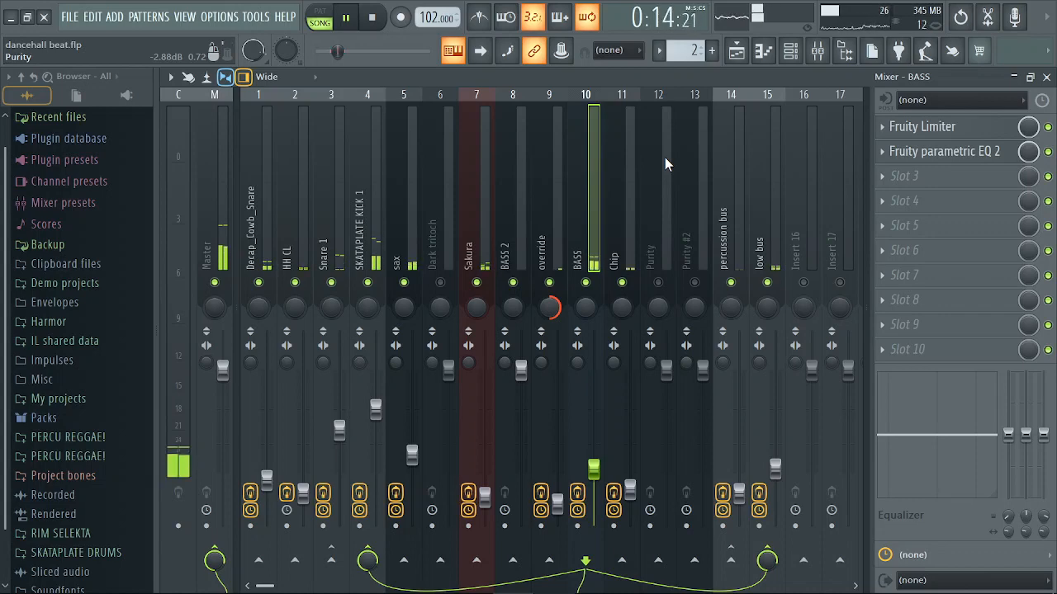
key("space")
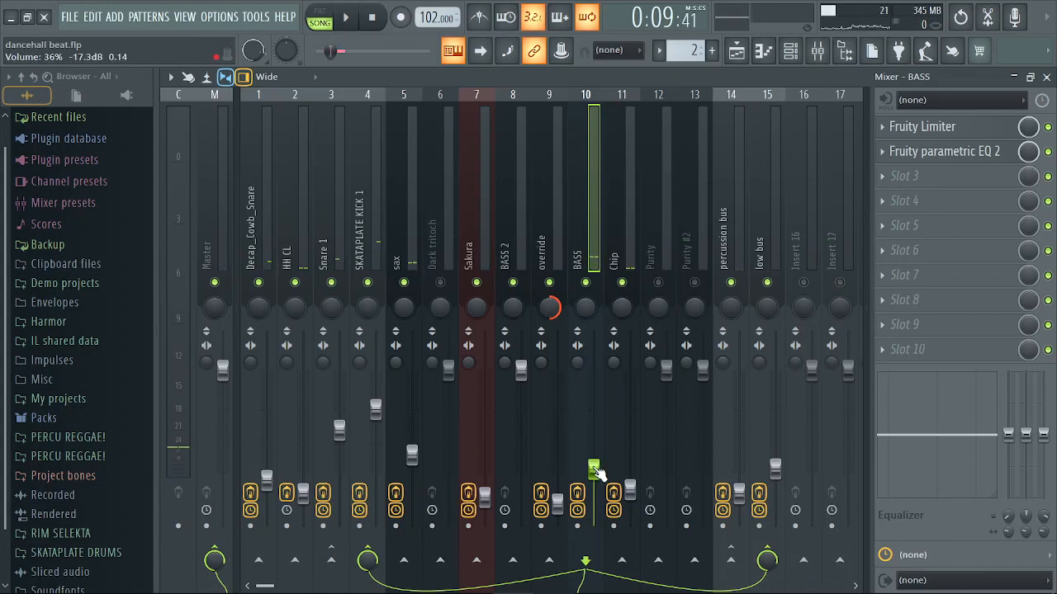
scroll(593, 471, "down", 2)
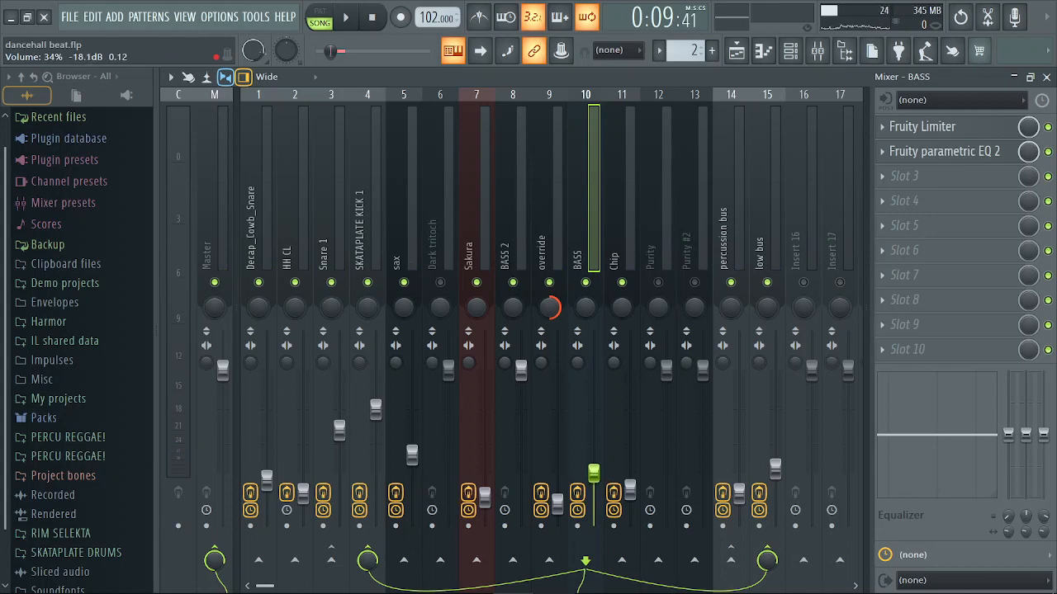
key("space")
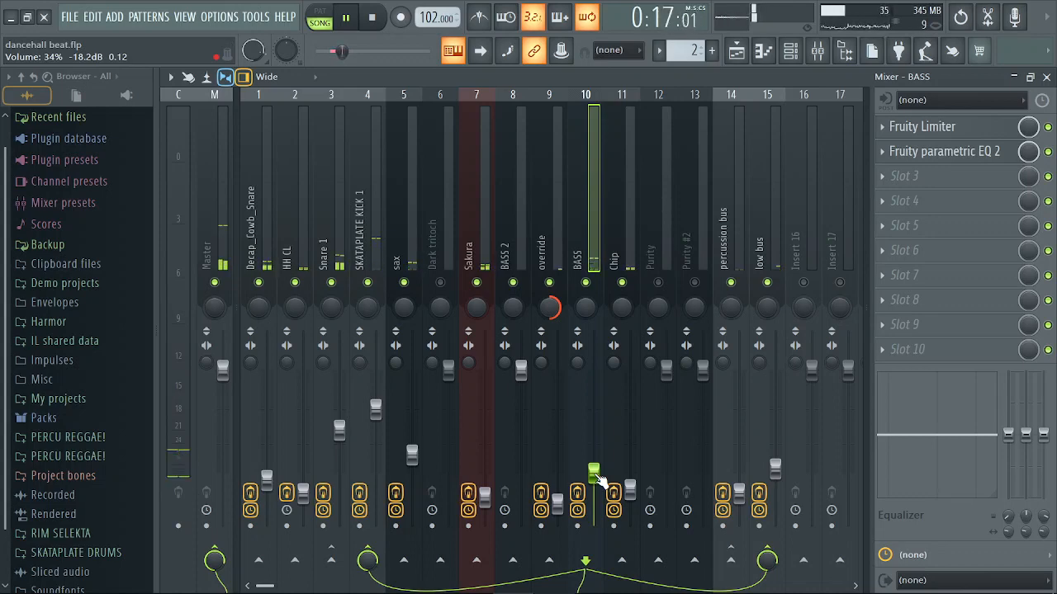
key("space")
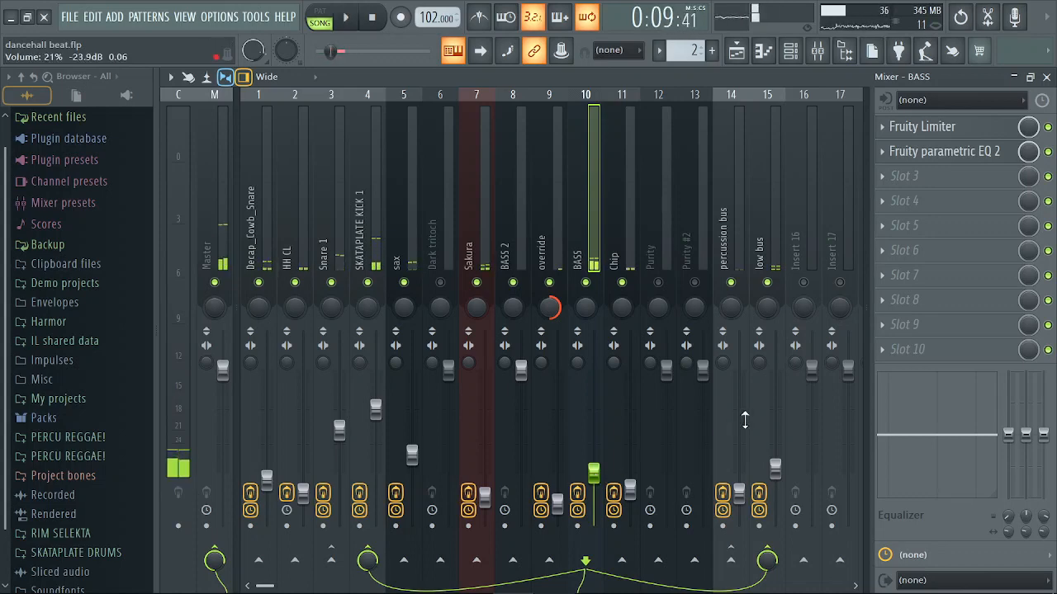
Clear the bars 5 to 8 selection in the playlist and play the arrangement from the beginning
left_click(1046, 77)
left_click(863, 77)
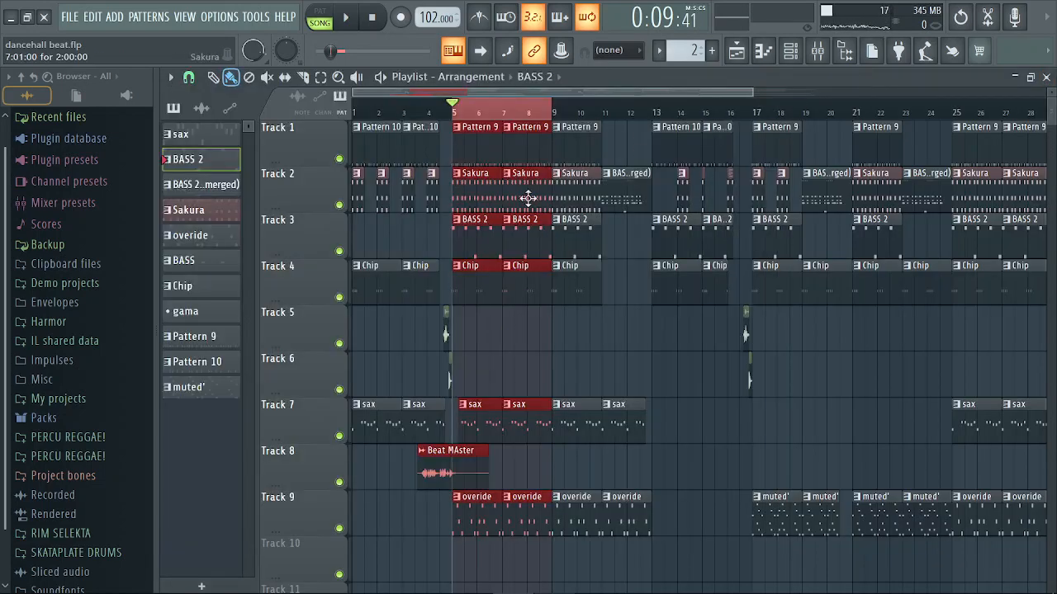
left_click(513, 109)
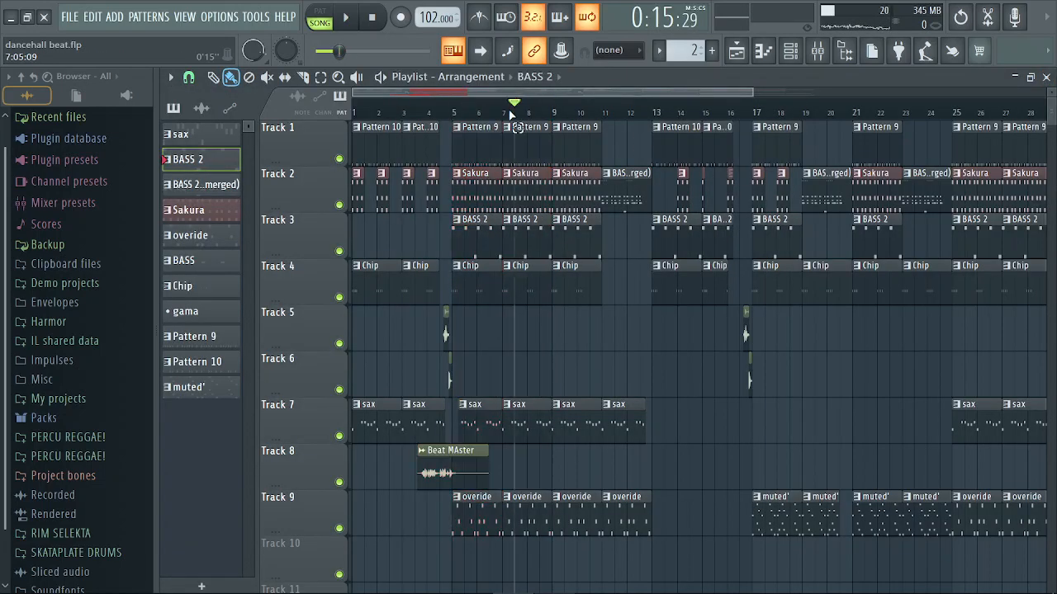
left_click(376, 19)
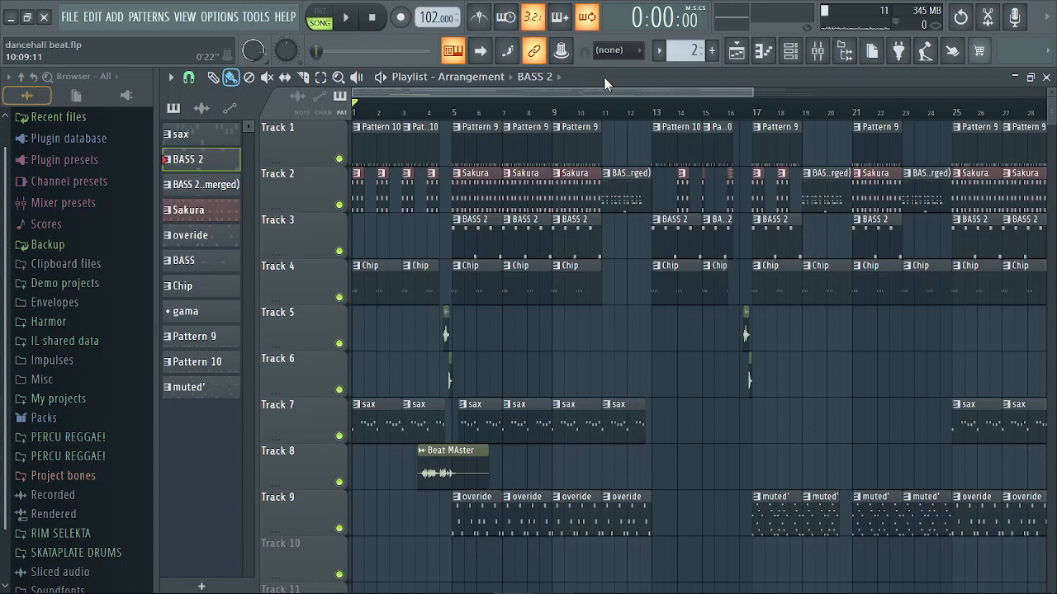
key("space")
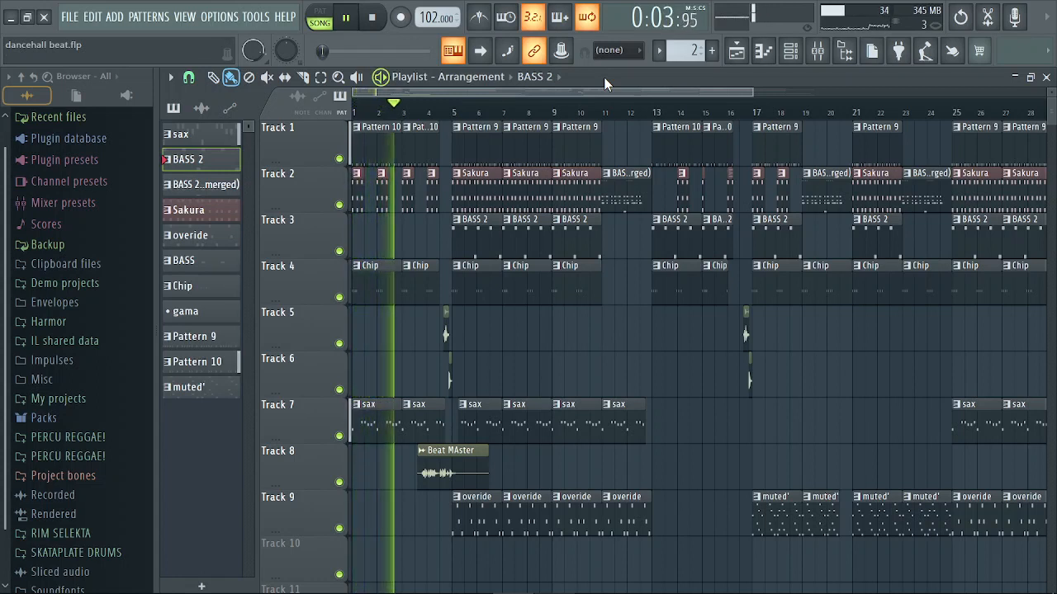
key("space")
key("space")
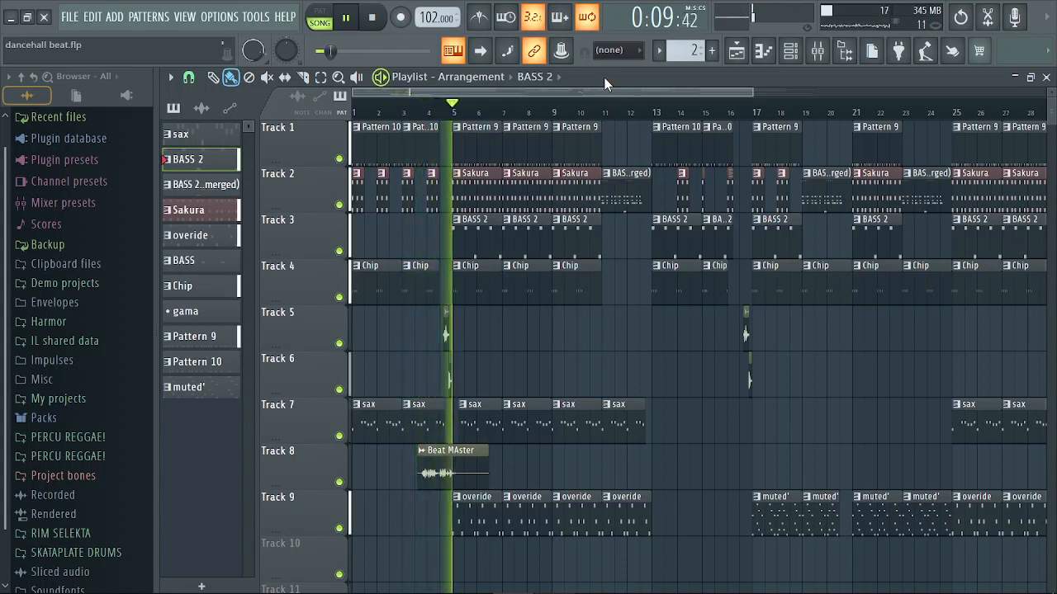
key("space")
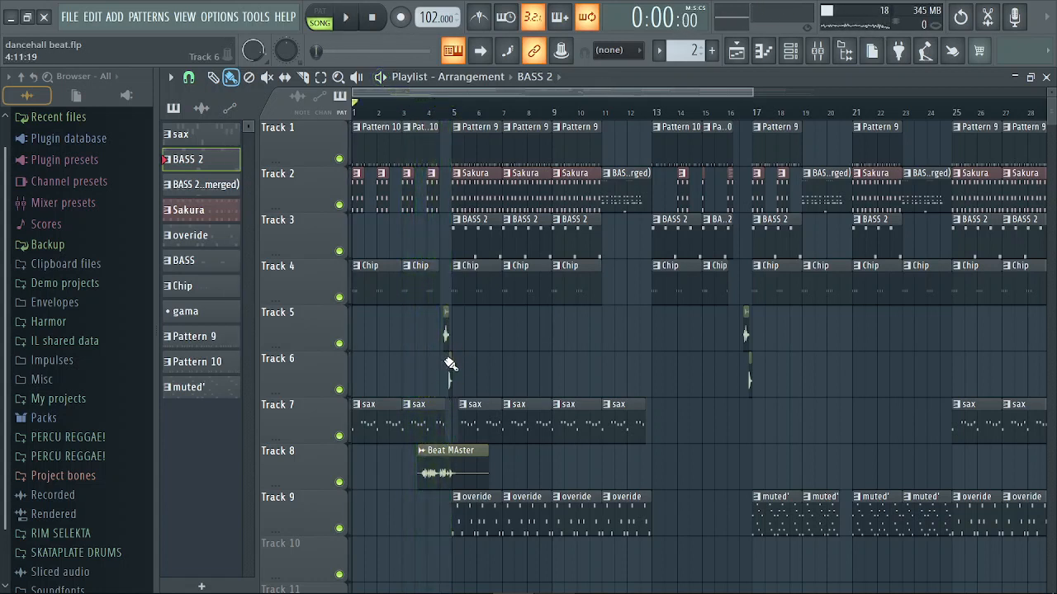
Place the playhead just before bar 5, route the SNARE22 sample to free mixer track 16, and unmute that track
left_click(443, 117)
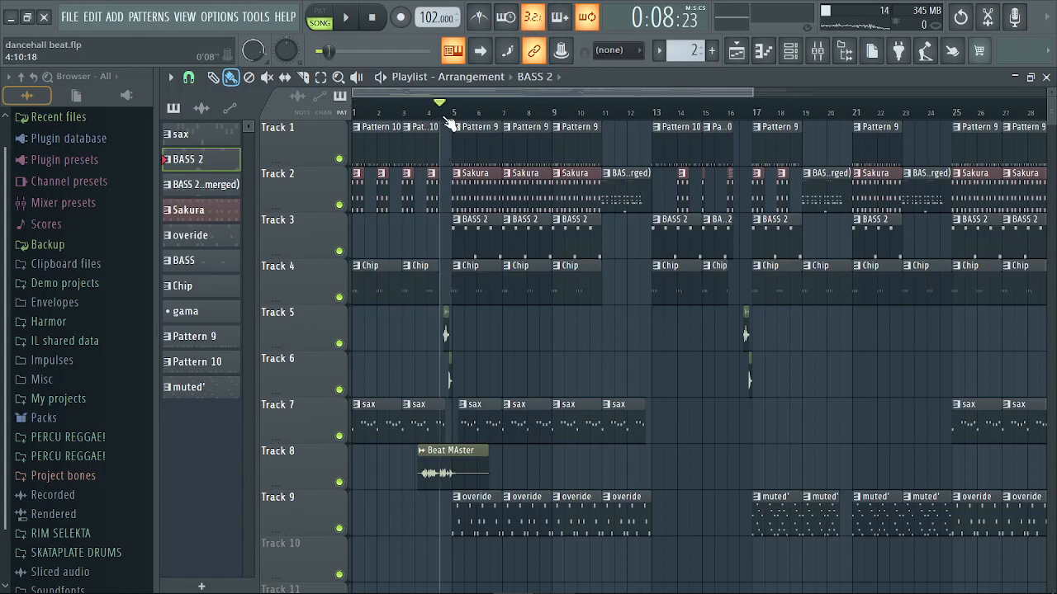
double_click(447, 325)
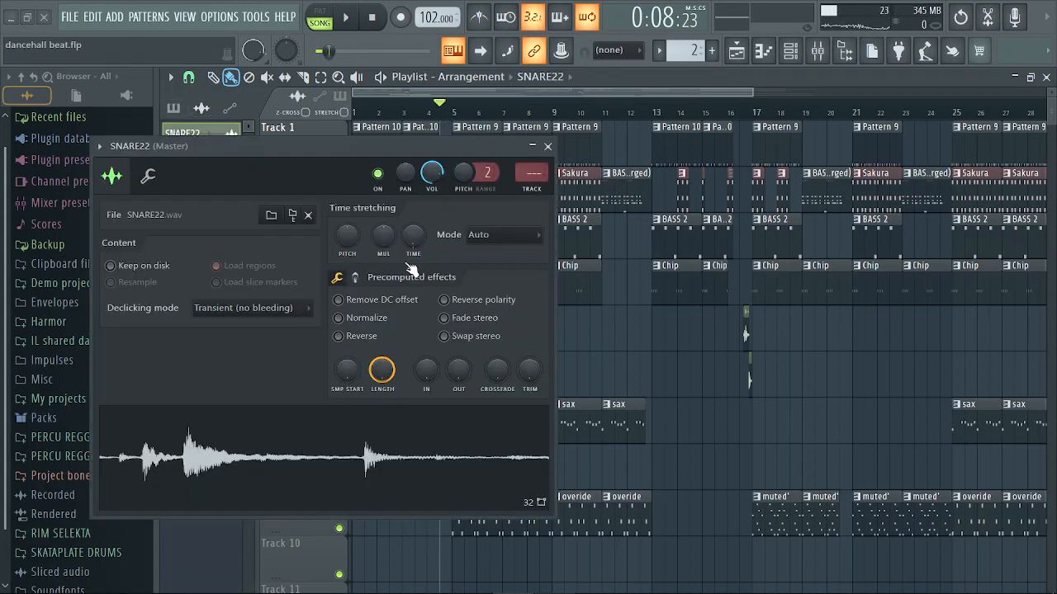
left_click(99, 147)
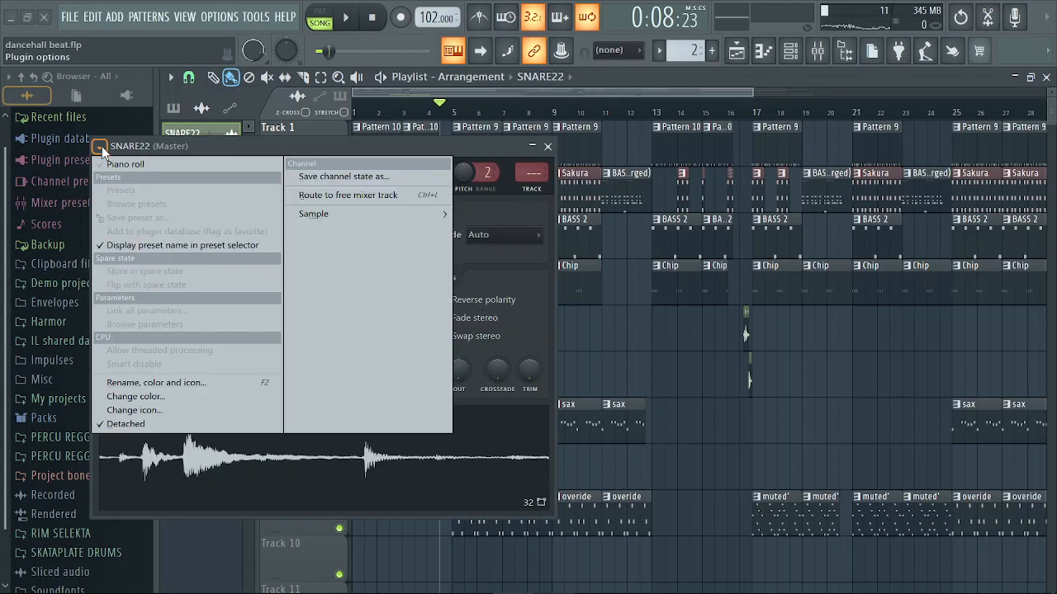
left_click(346, 196)
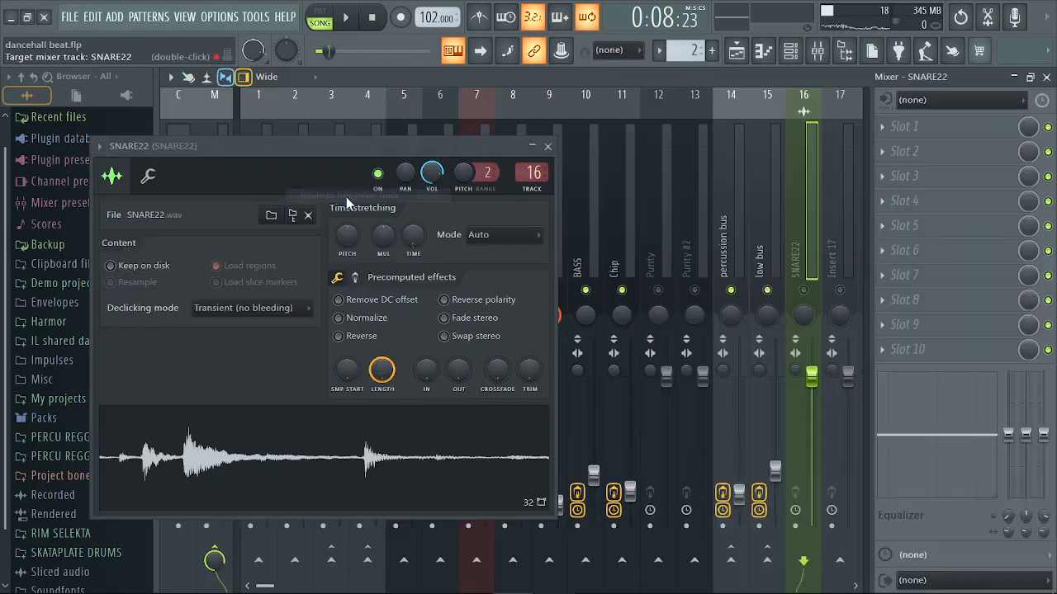
left_click(548, 146)
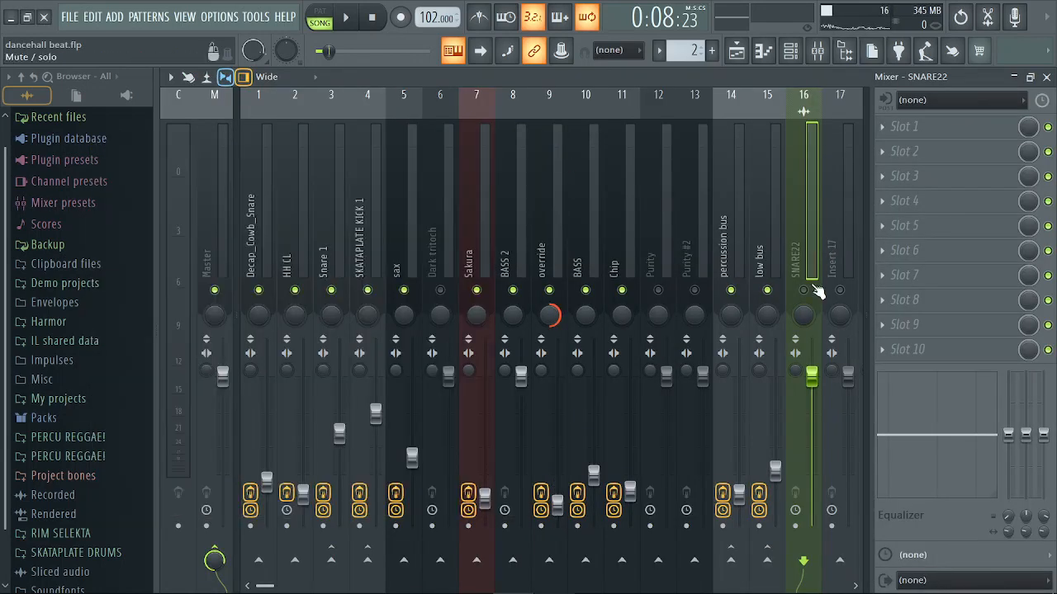
left_click(790, 51)
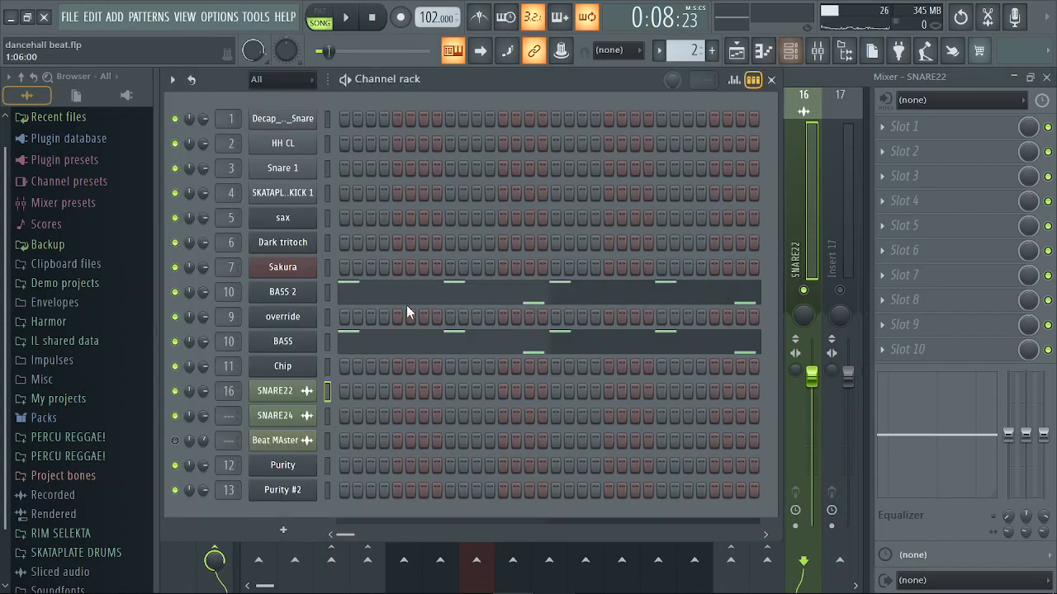
left_click(1046, 76)
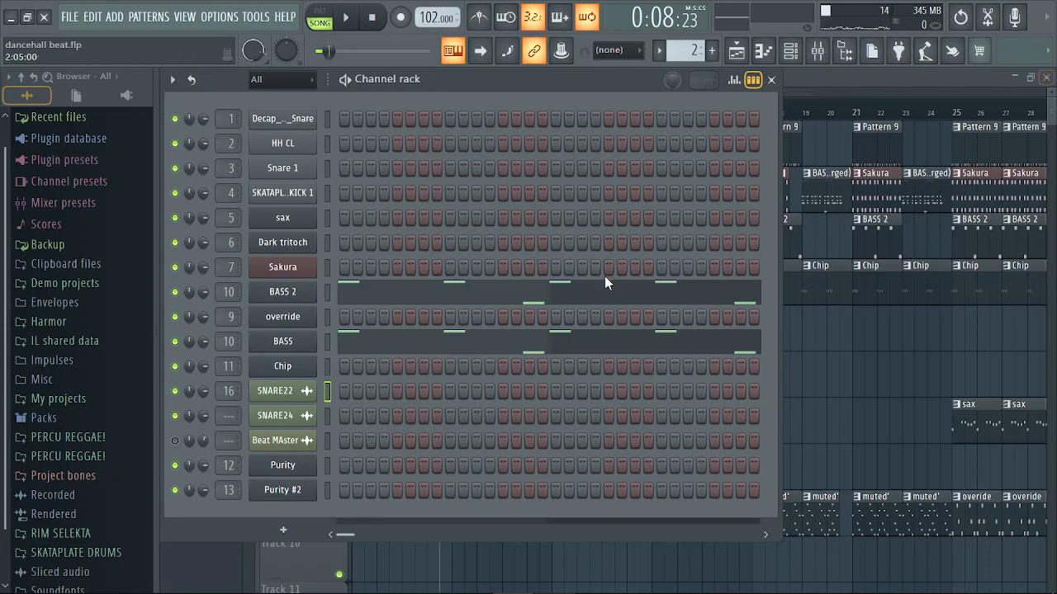
left_click(855, 366)
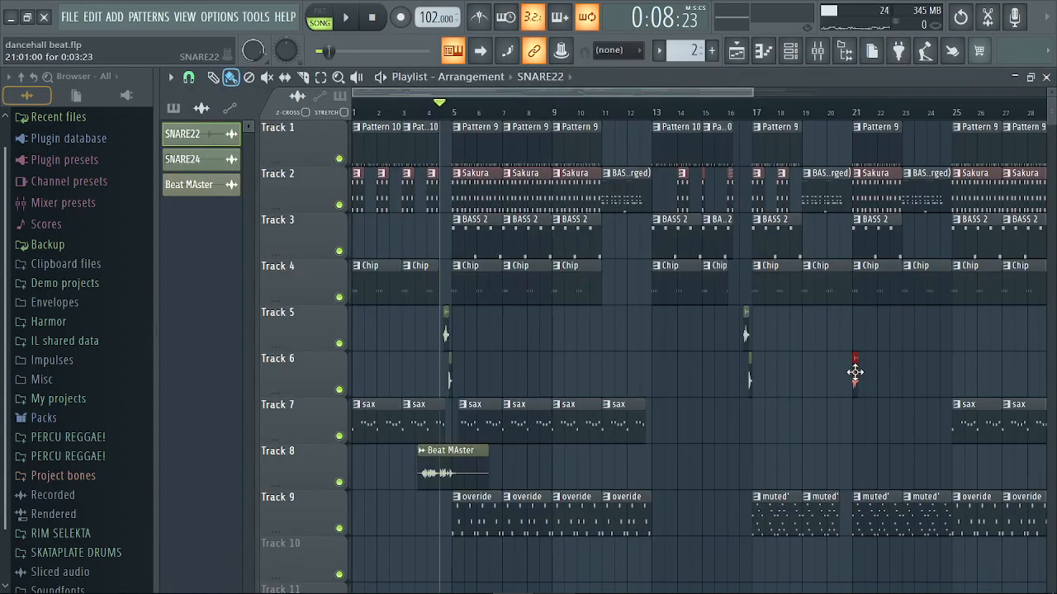
right_click(855, 372)
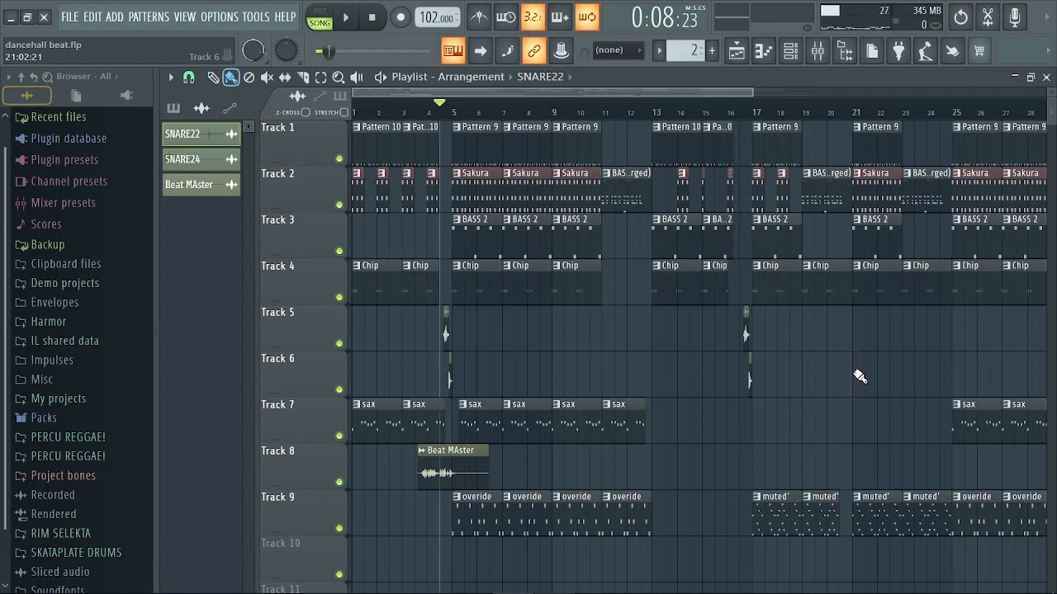
Route the SNARE24 sample to mixer track 16 together with SNARE22
double_click(749, 384)
left_click(119, 169)
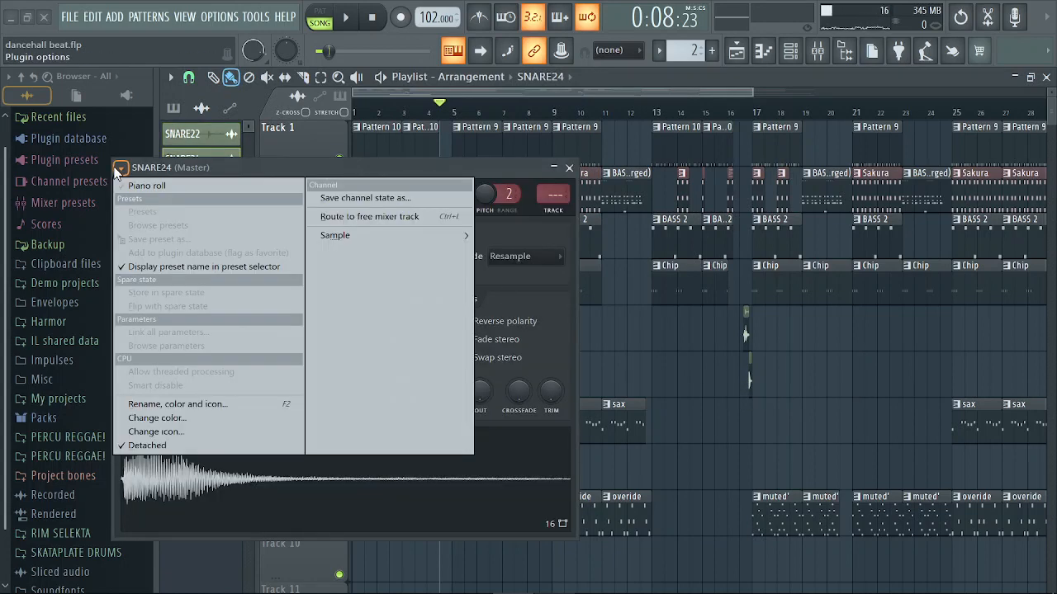
left_click(557, 190)
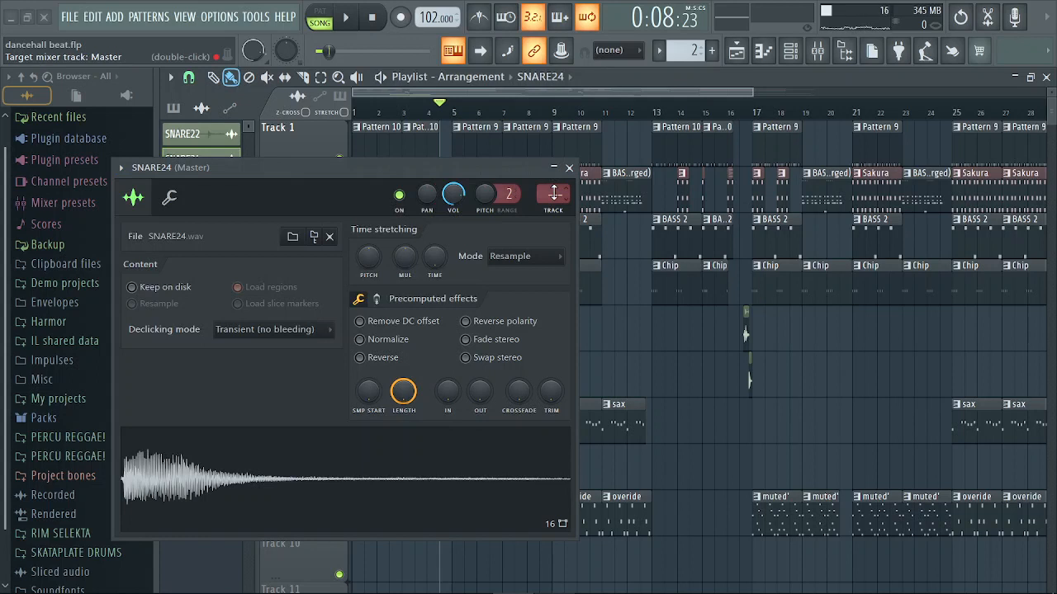
left_click_drag(554, 192, 554, 167)
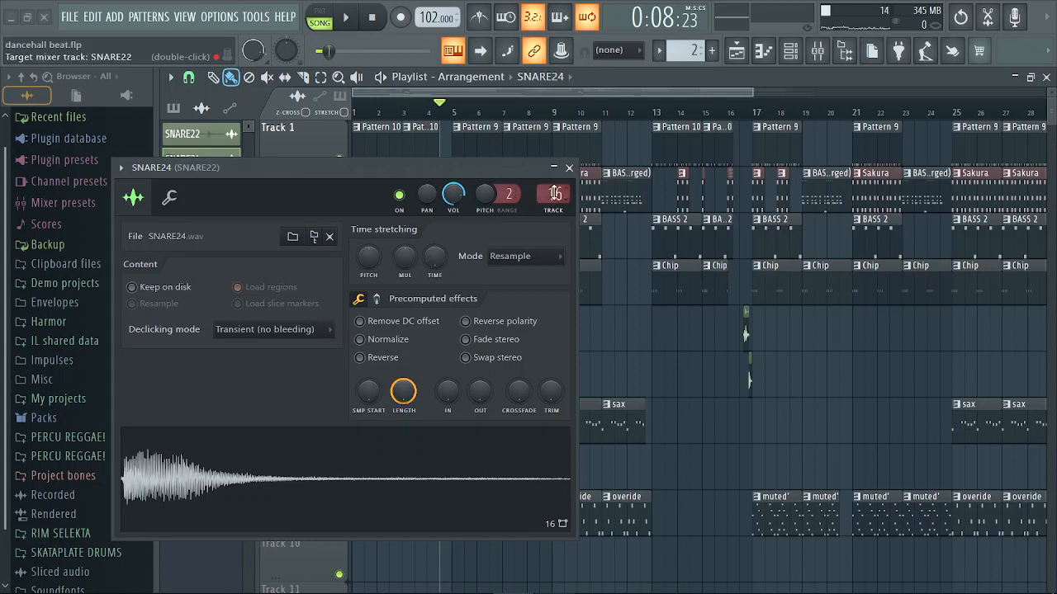
left_click(568, 168)
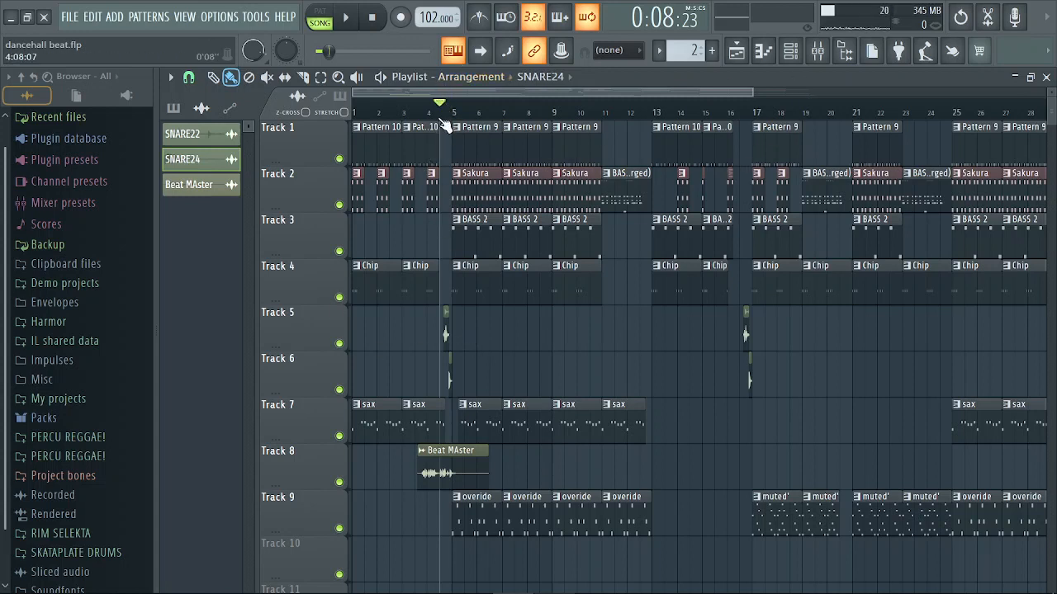
Lower the SNARE22 mixer track's volume to 27% and play the beat to check it
left_click(817, 51)
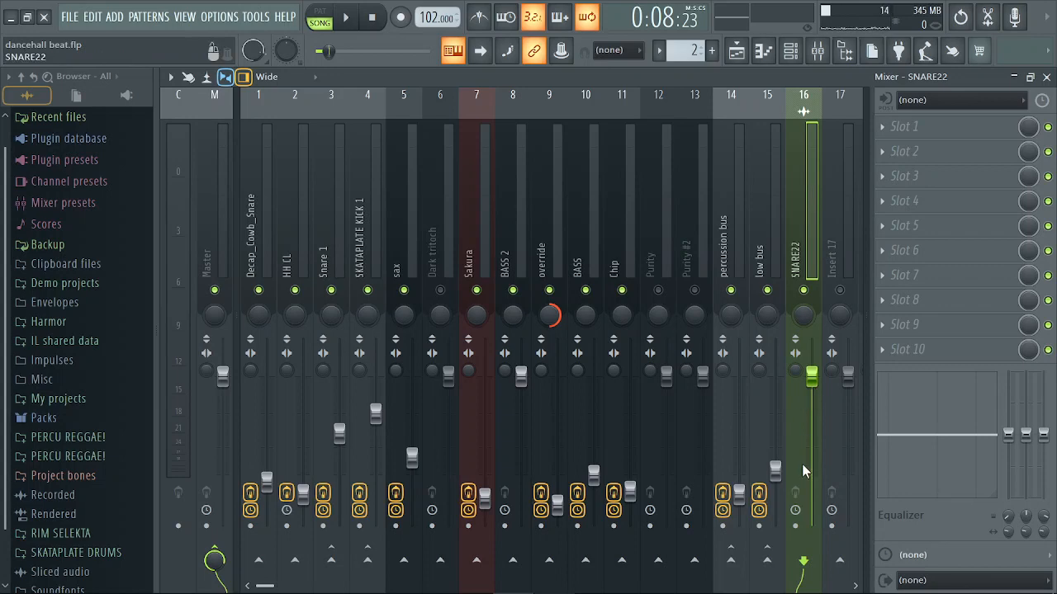
left_click_drag(814, 378, 820, 491)
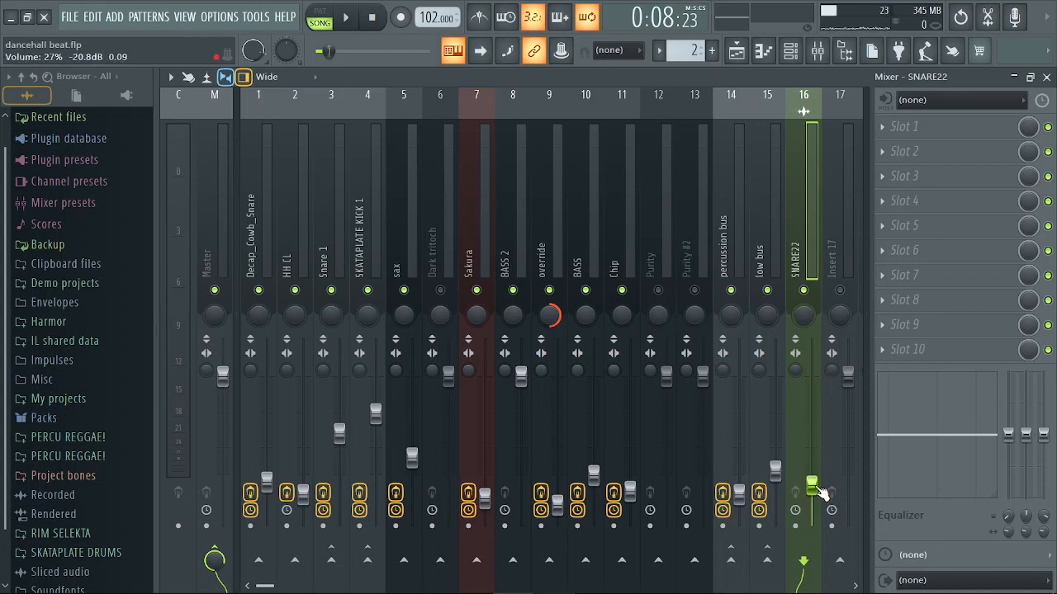
key("space")
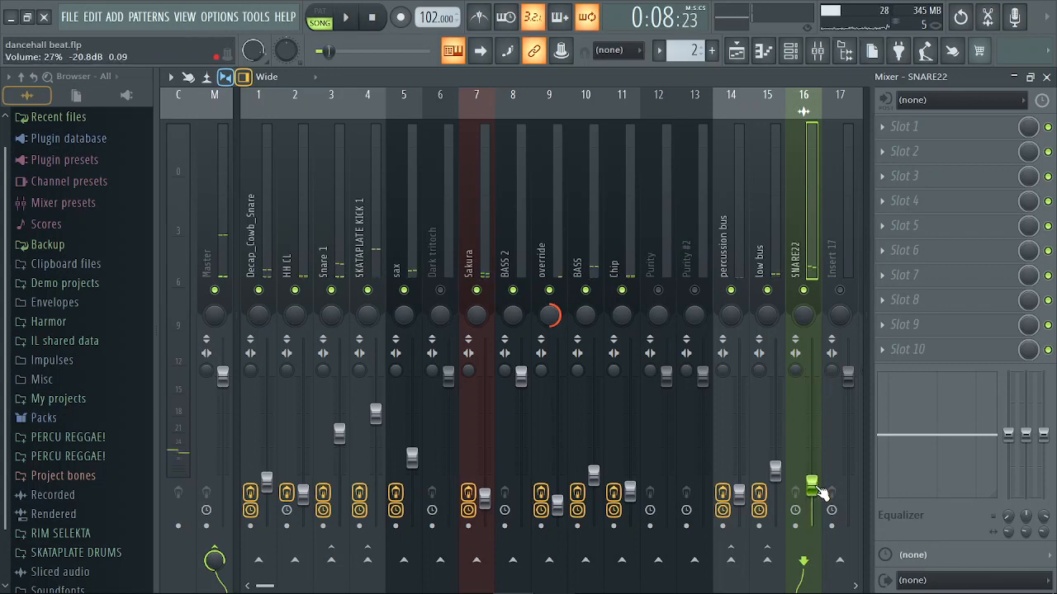
Raise the SNARE22 mixer track's volume to 55% while playing the beat to compare levels
key("space")
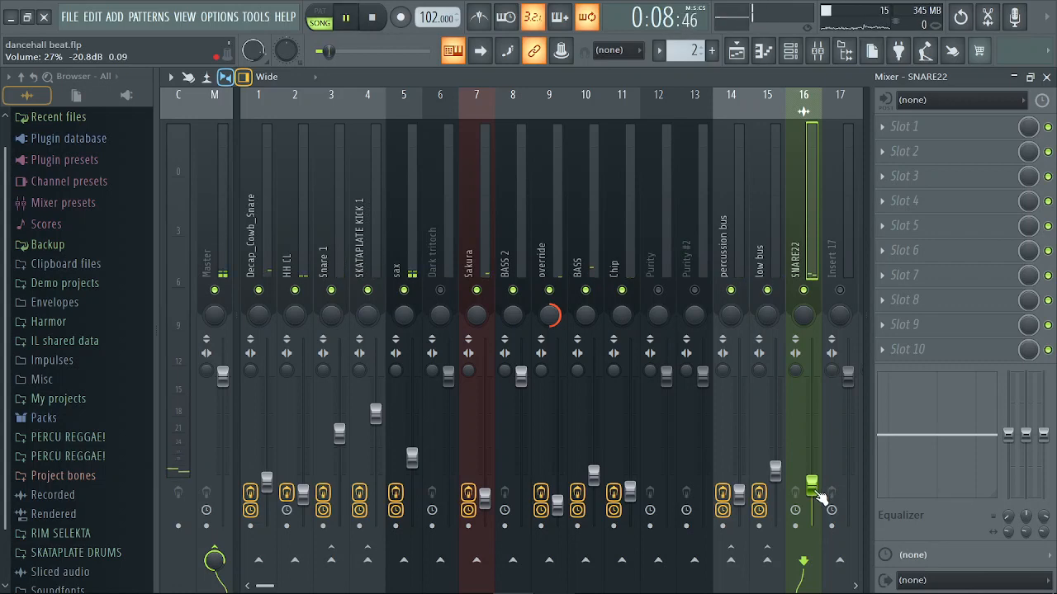
key("space")
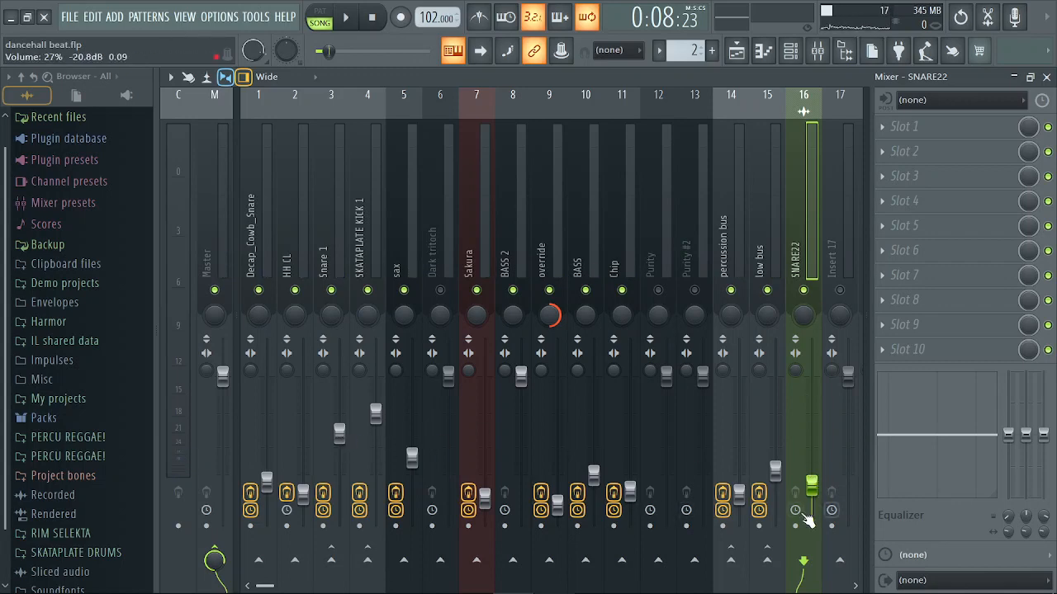
key("space")
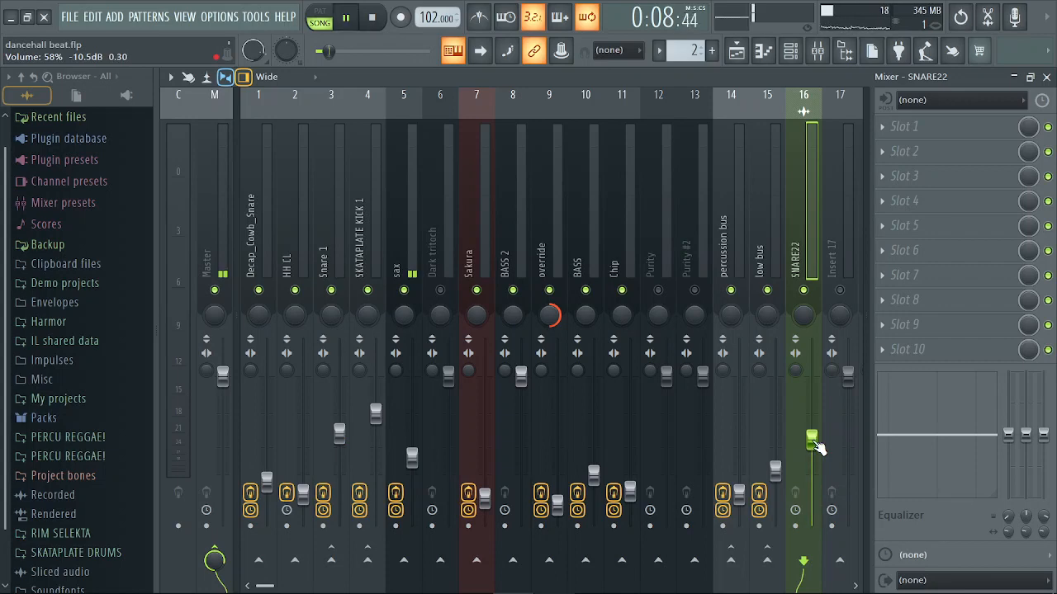
key("space")
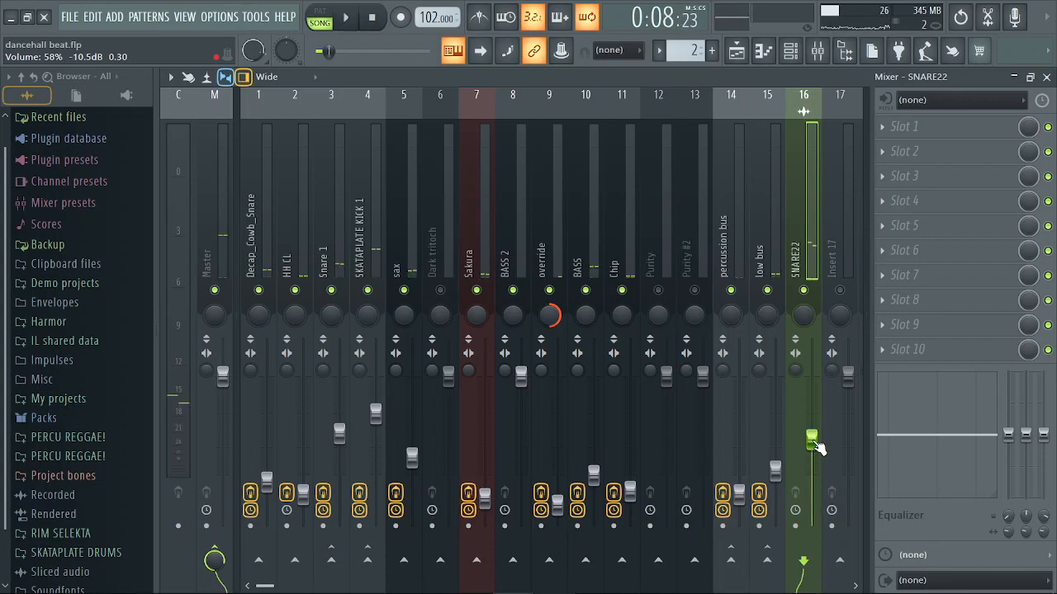
key("space")
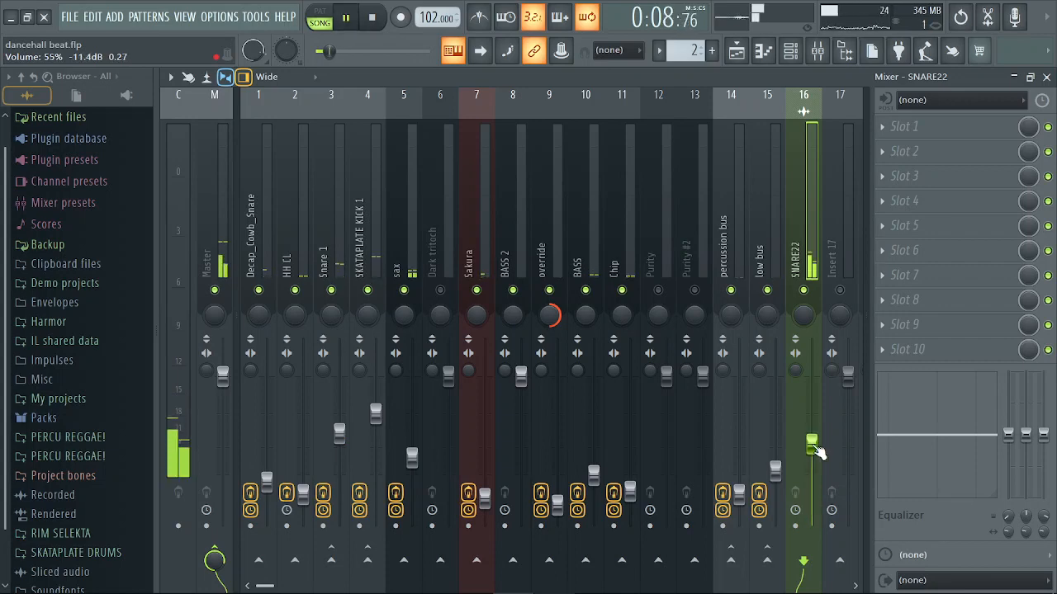
key("space")
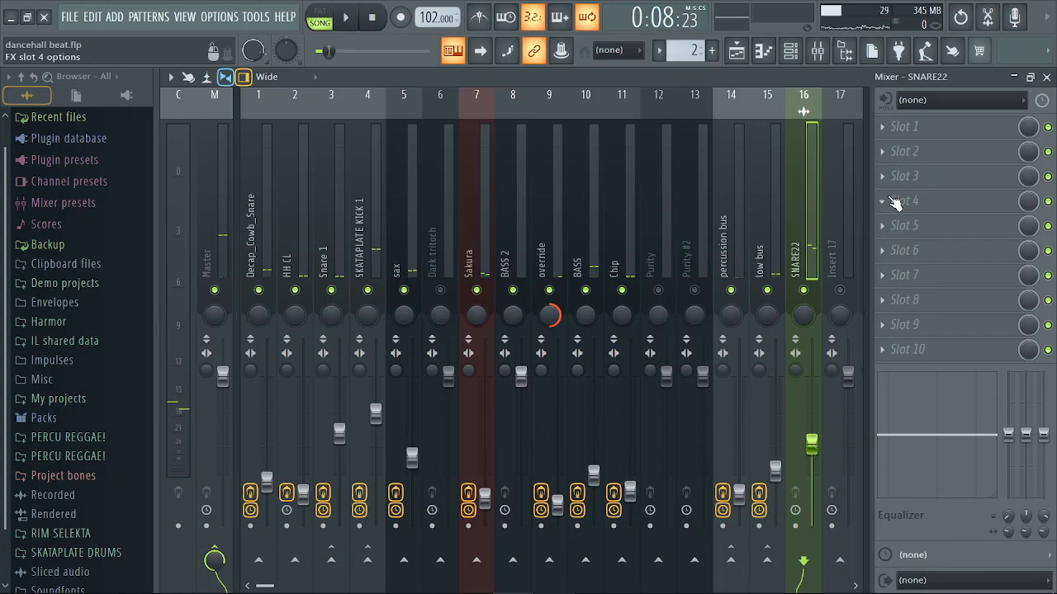
Load Fruity Limiter in SNARE22's first effect slot, switch it to compressor mode and lower the threshold during playback
left_click(891, 129)
mouse_move(892, 147)
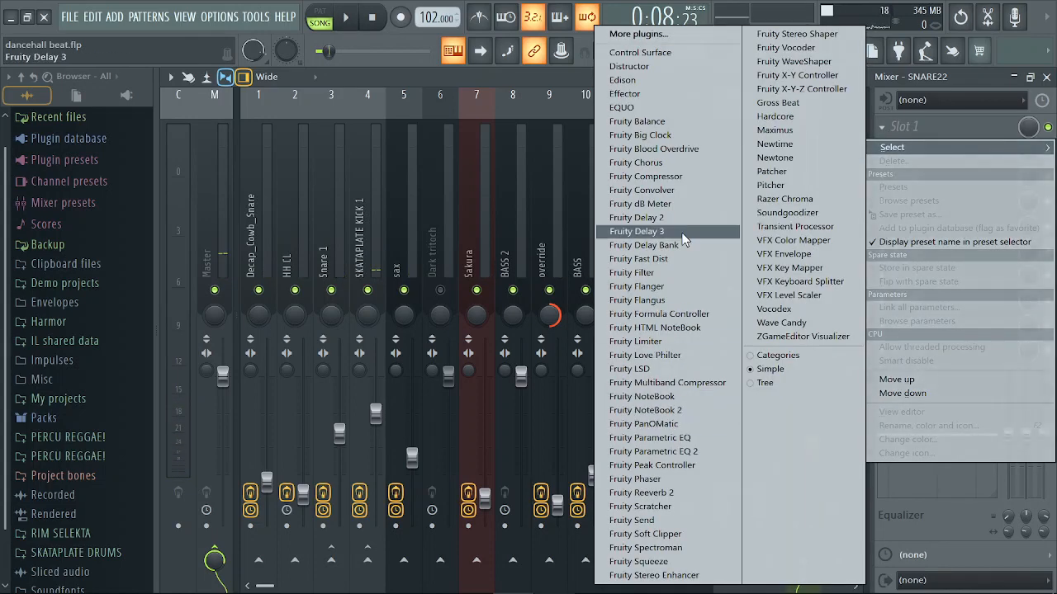
left_click(649, 342)
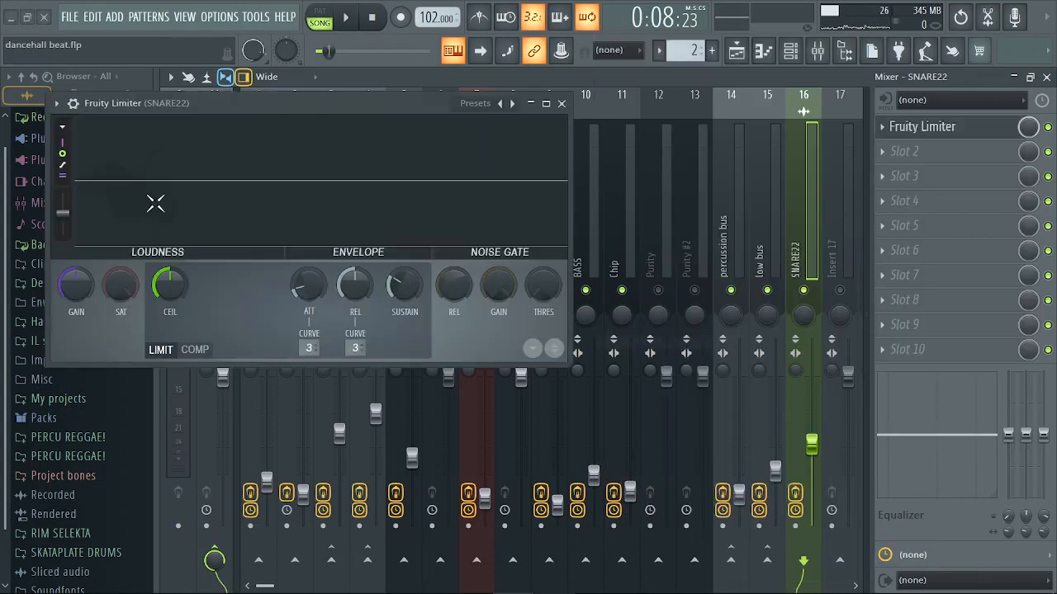
left_click(195, 350)
mouse_move(170, 290)
left_mouse_down()
mouse_move(169, 314)
mouse_move(173, 290)
left_mouse_up()
key("space")
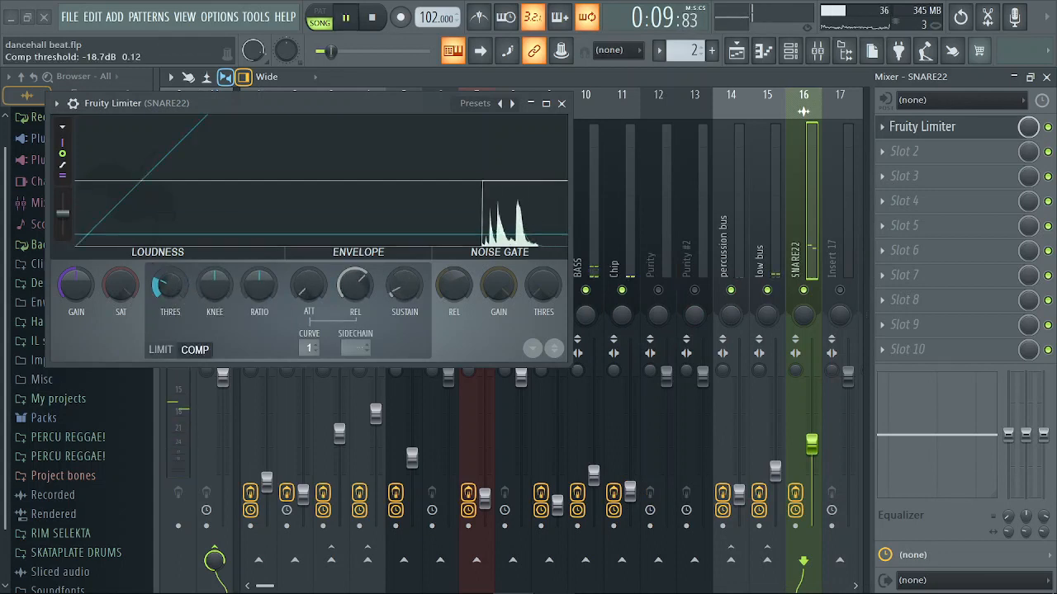
key("space")
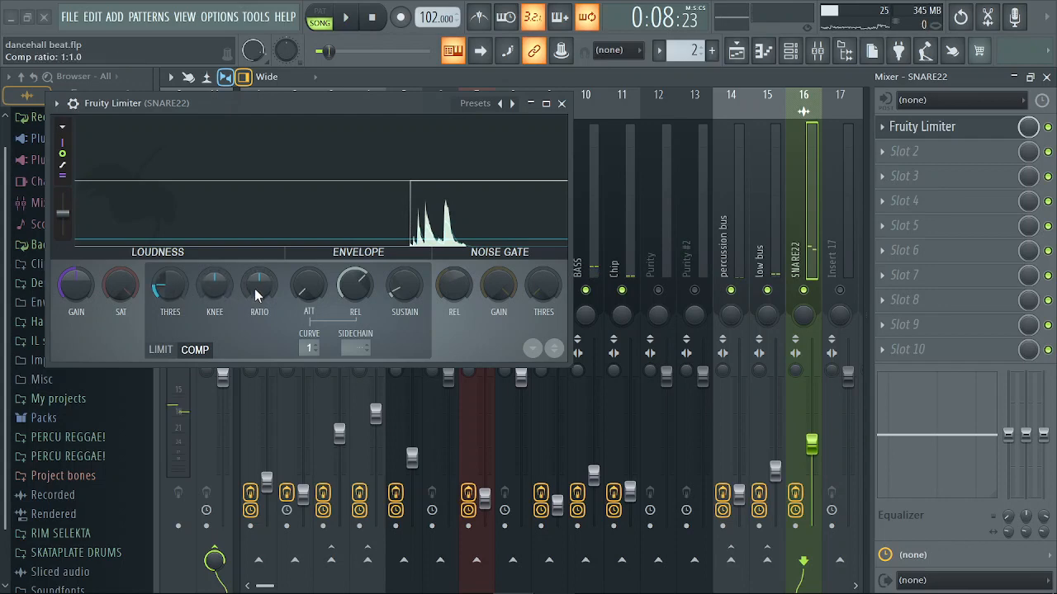
Raise the compressor ratio on SNARE22, set the threshold to about -23.3 dB, and check it in playback before closing the limiter
left_click_drag(261, 288, 261, 280)
key("space")
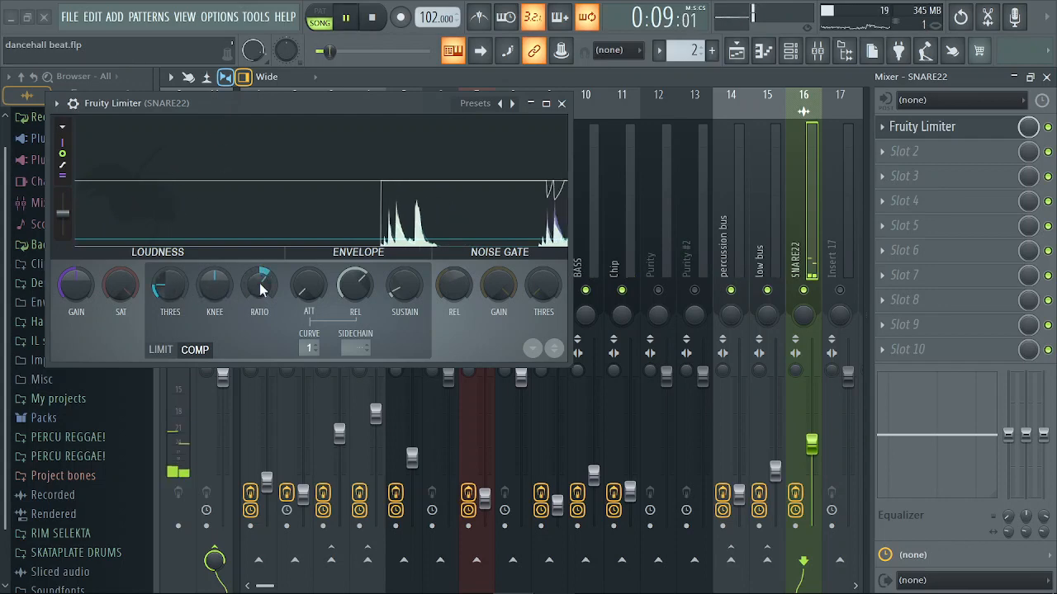
key("space")
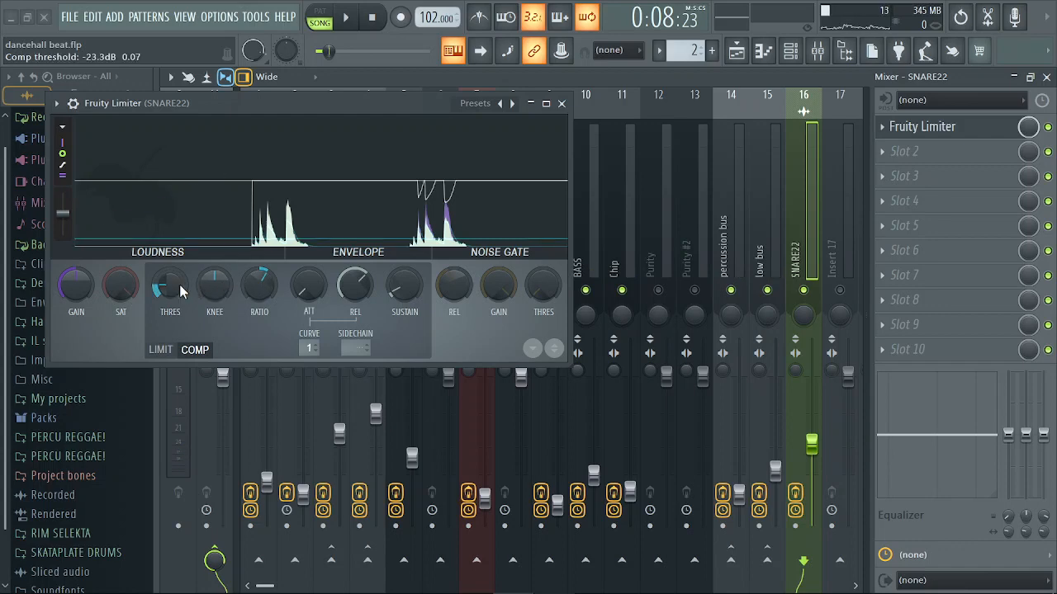
key("space")
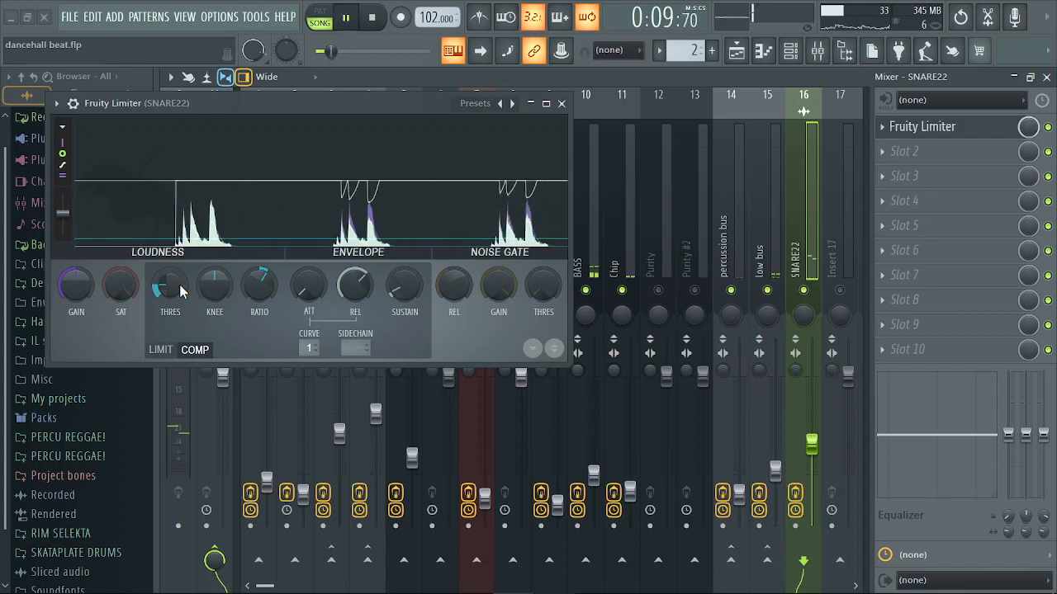
key("space")
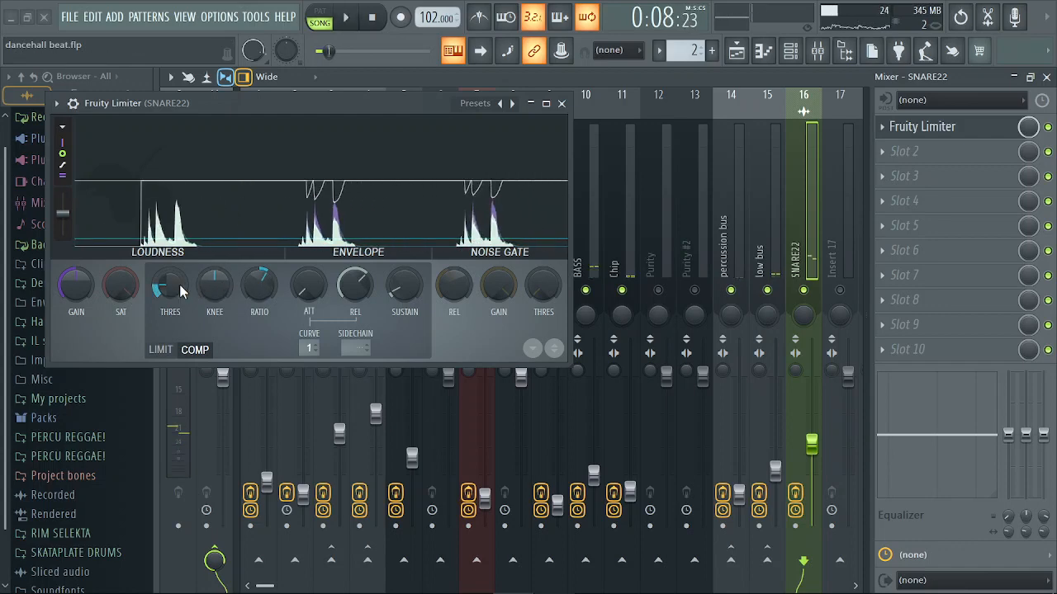
left_click(562, 103)
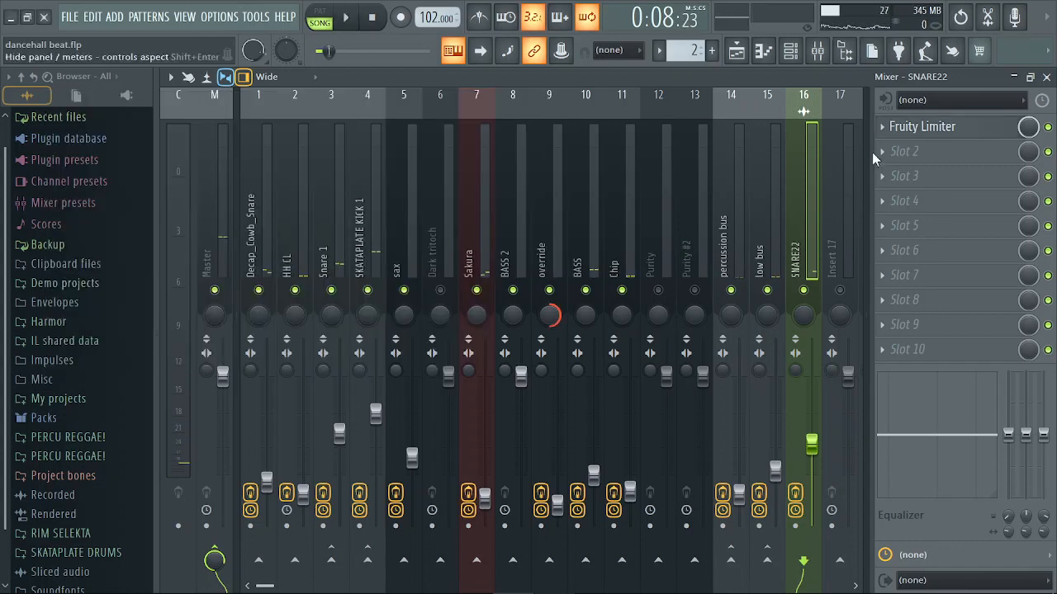
Load Fruity Parametric EQ 2 in SNARE22's second slot and cut the lows with band 1 at about 268 Hz
left_click(877, 153)
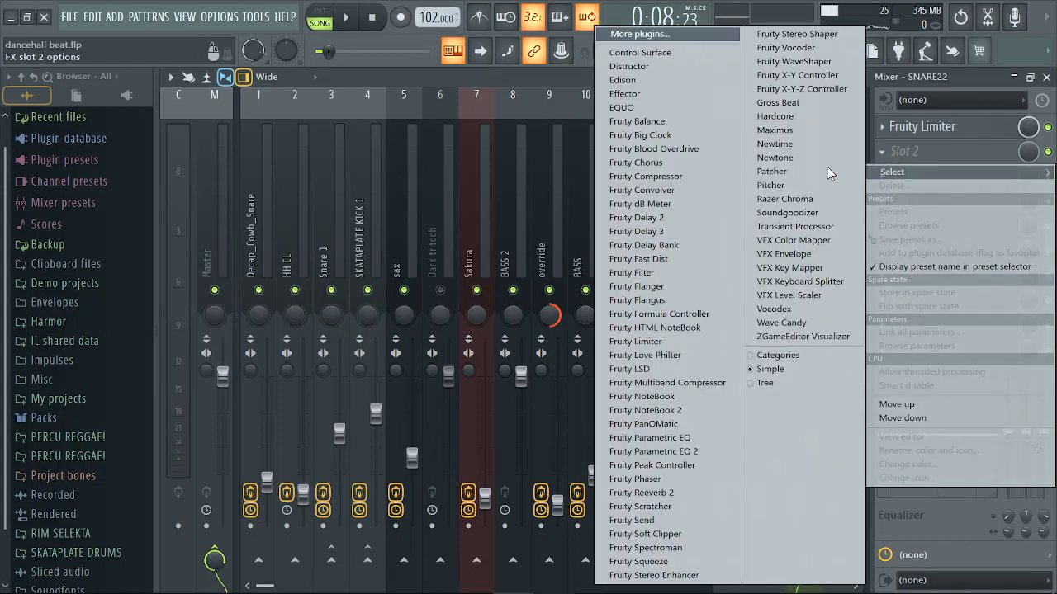
left_click(677, 456)
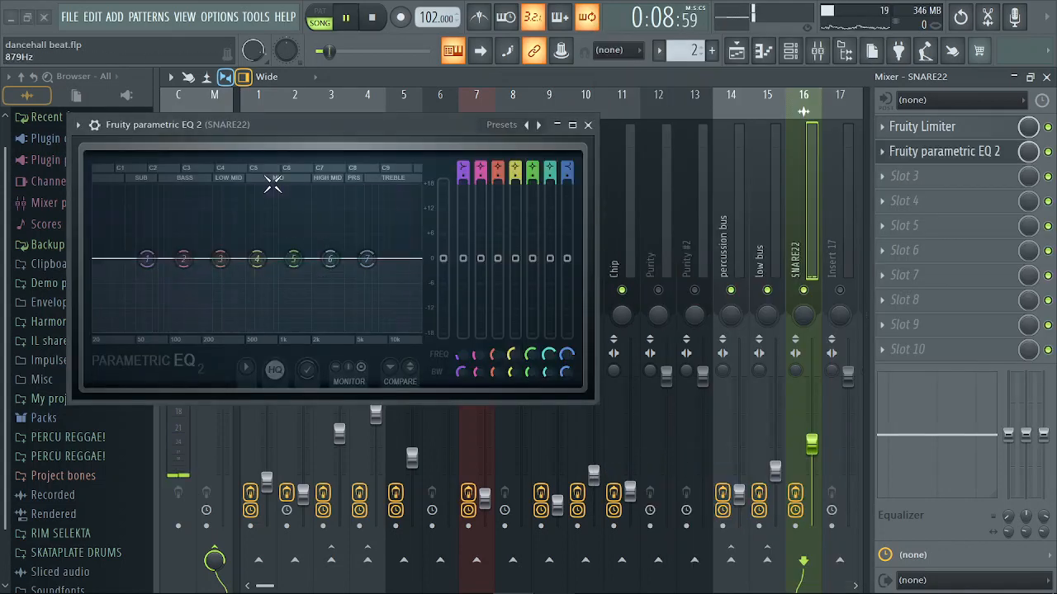
key("space")
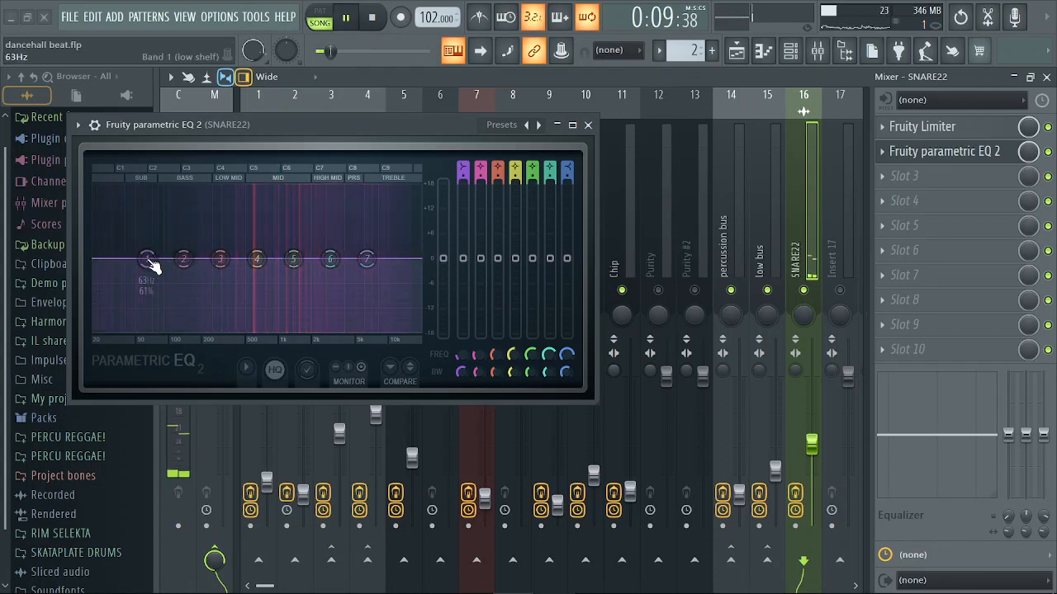
left_click_drag(152, 264, 228, 340)
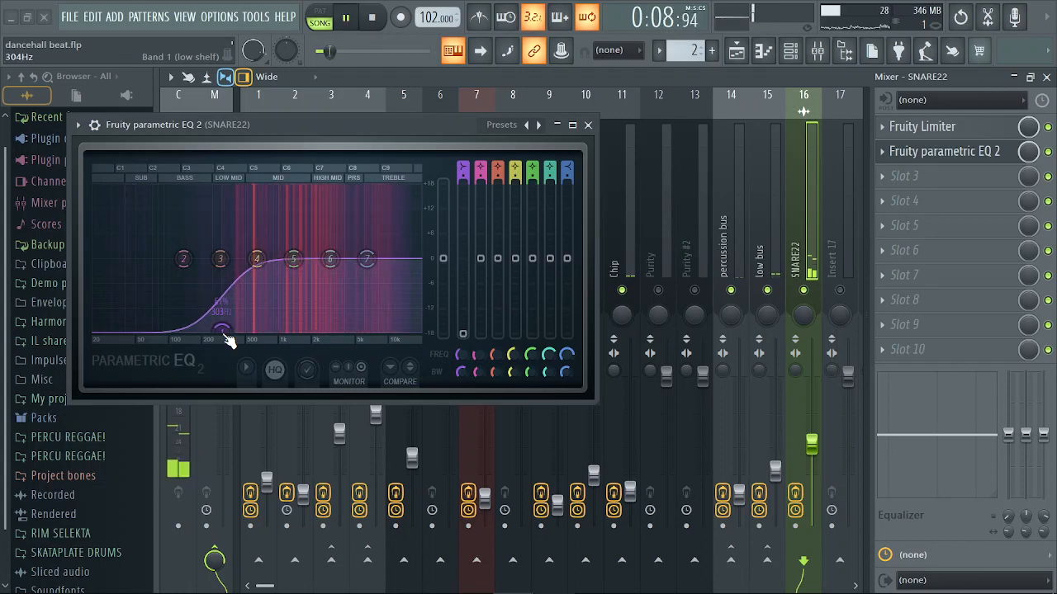
key("space")
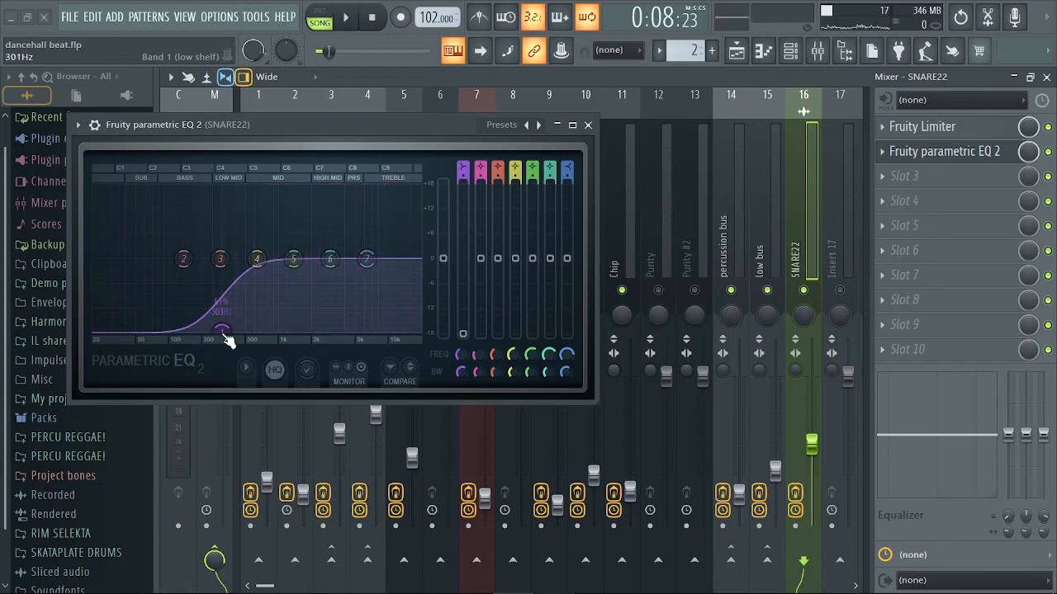
left_click_drag(221, 330, 217, 327)
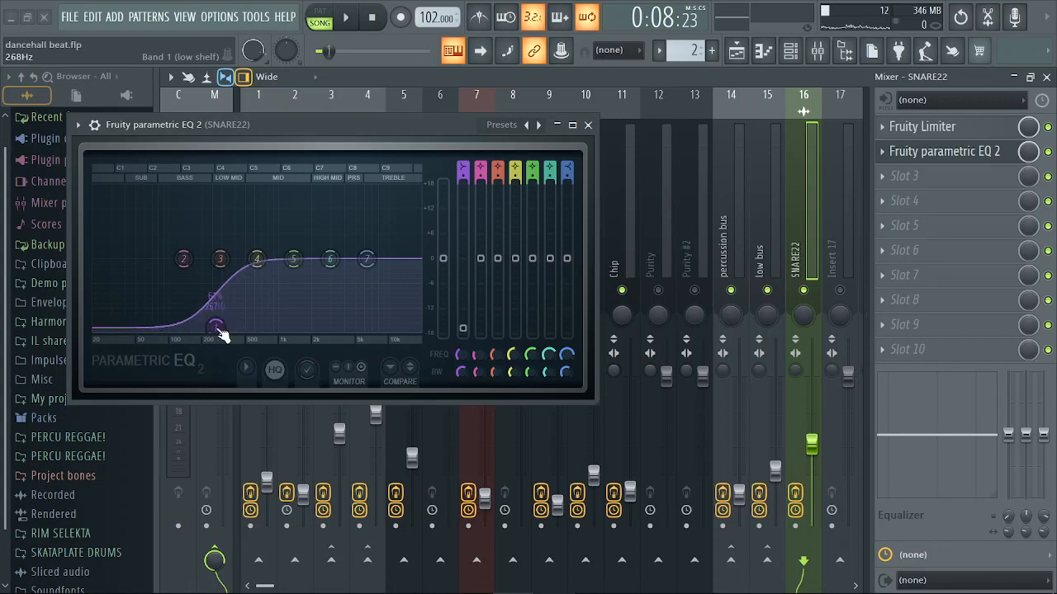
Change EQ band 1 on SNARE22 to a high-pass filter and play the beat to check it
right_click(220, 331)
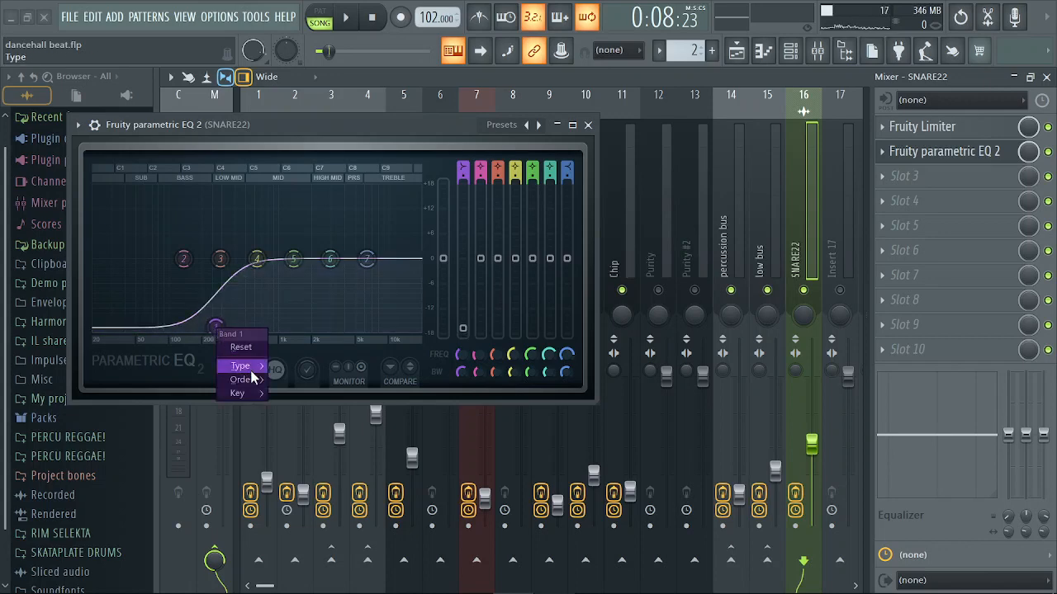
mouse_move(255, 371)
left_click(303, 407)
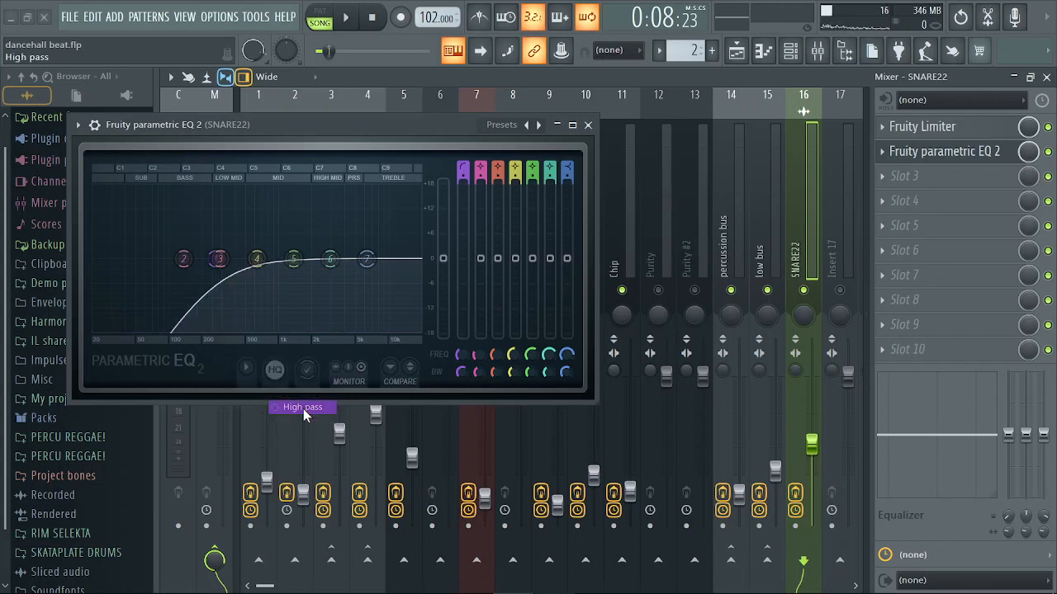
key("space")
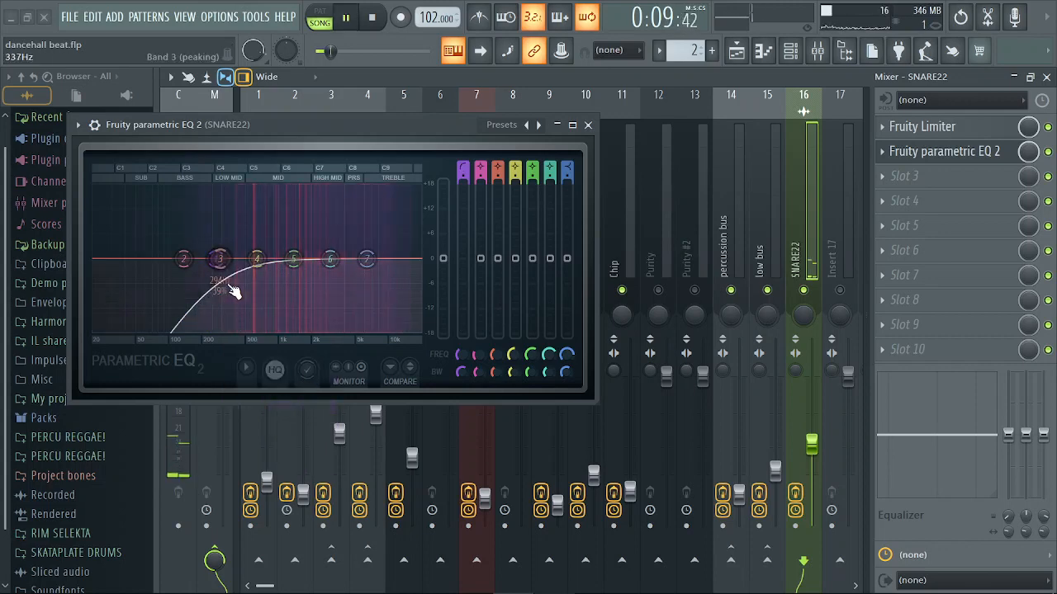
key("space")
left_click_drag(219, 260, 227, 260)
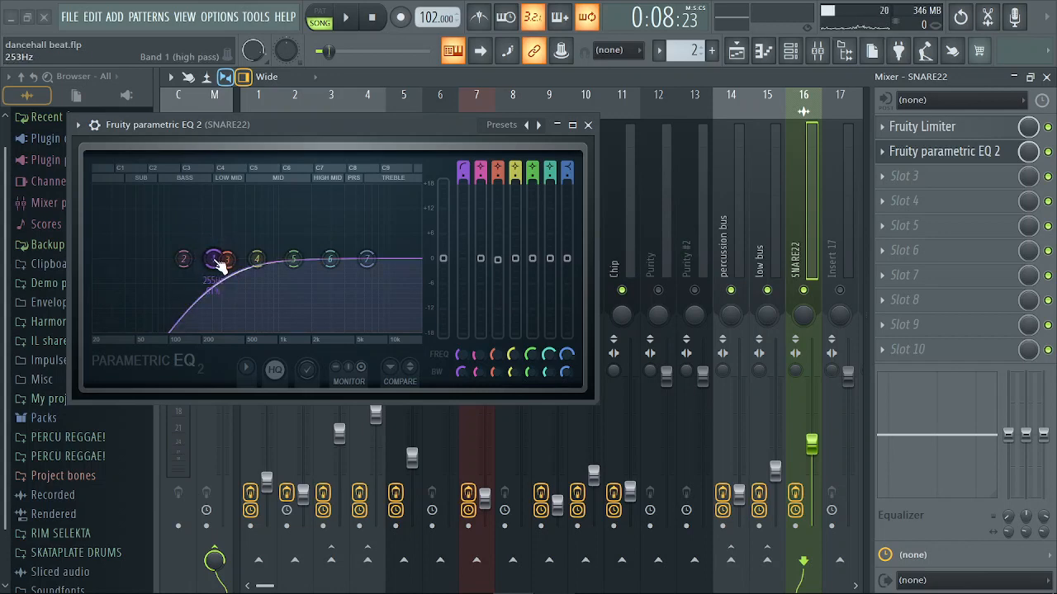
Set the band 1 high-pass order to Steep 8 and its frequency to 220 Hz, then close the EQ
right_click(215, 259)
mouse_move(254, 317)
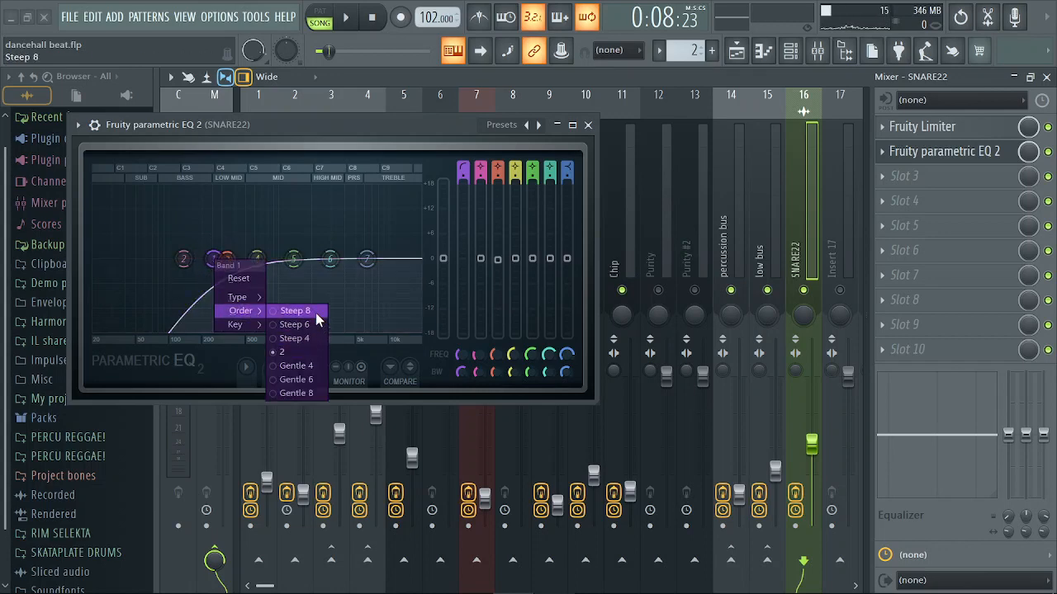
left_click(295, 312)
key("space")
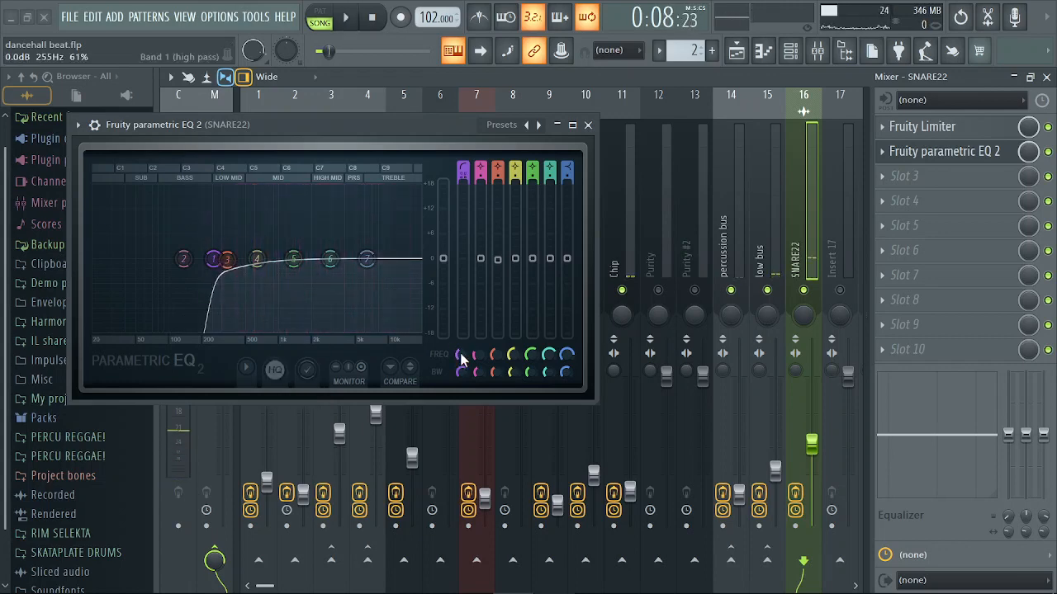
scroll(465, 357, "down", 3)
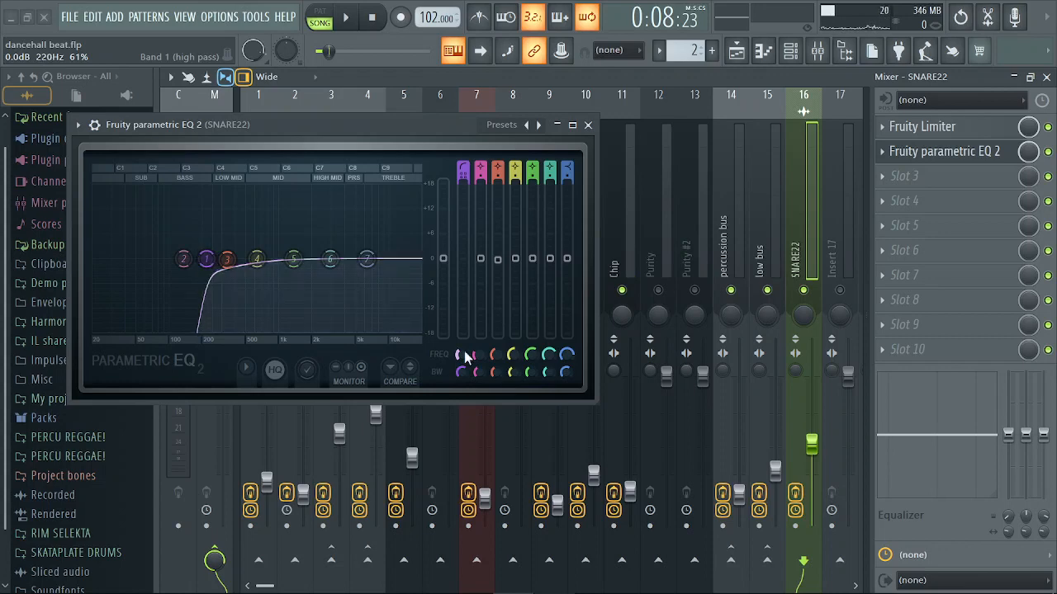
key("space")
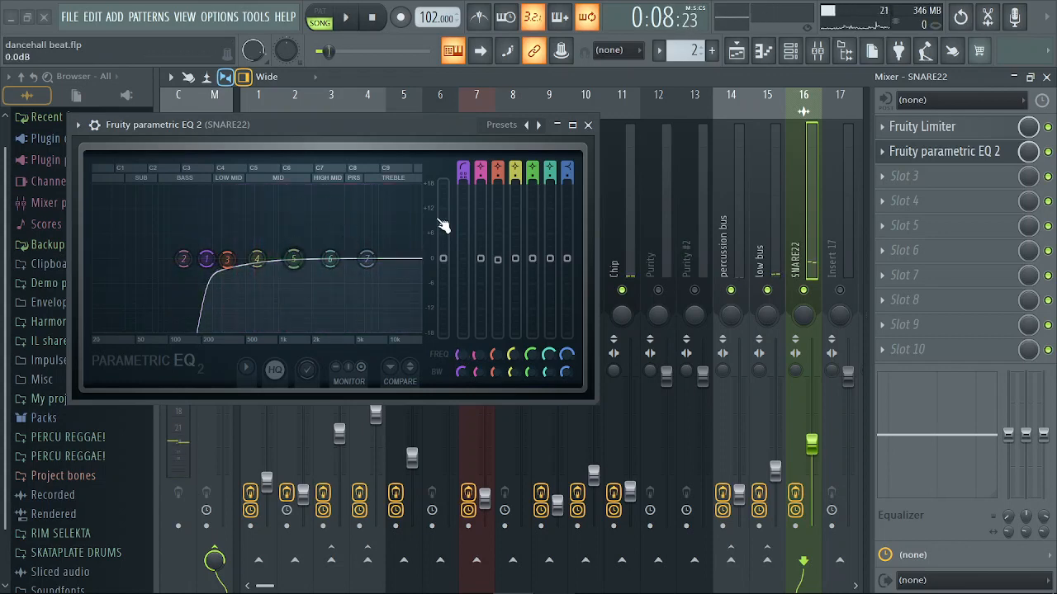
left_click(587, 125)
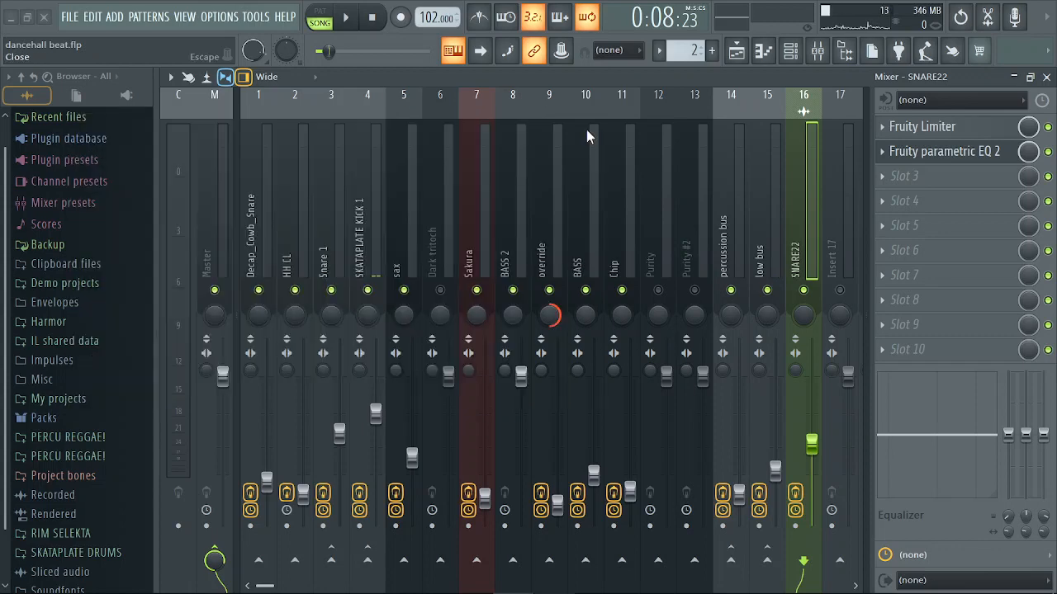
Add Fruity Delay 2 with ping-pong feedback in SNARE22's third slot, set its mix level to 10%, and play the beat
left_click(937, 184)
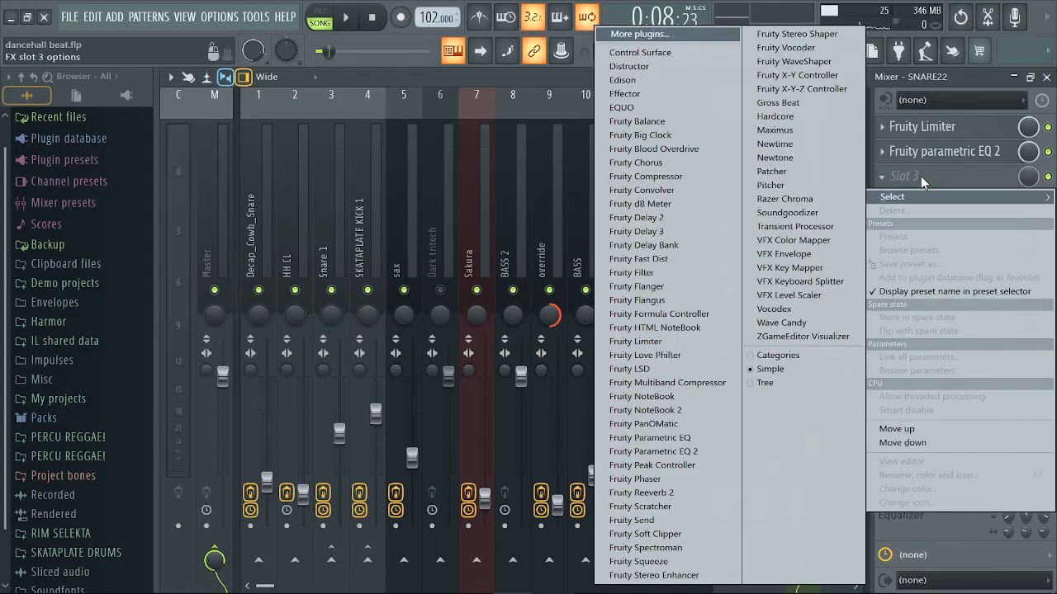
left_click(662, 219)
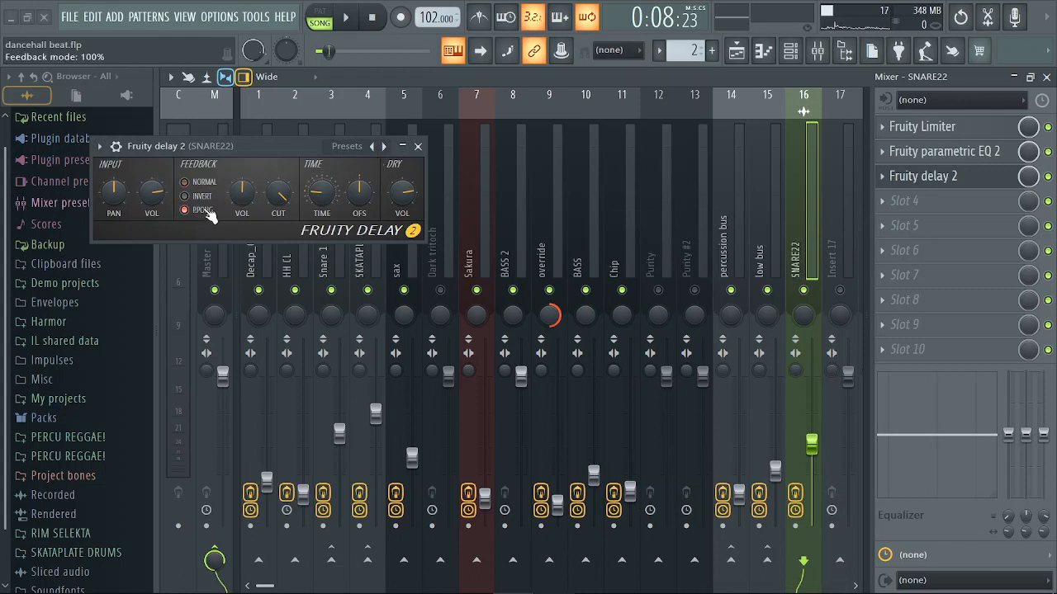
left_click(419, 146)
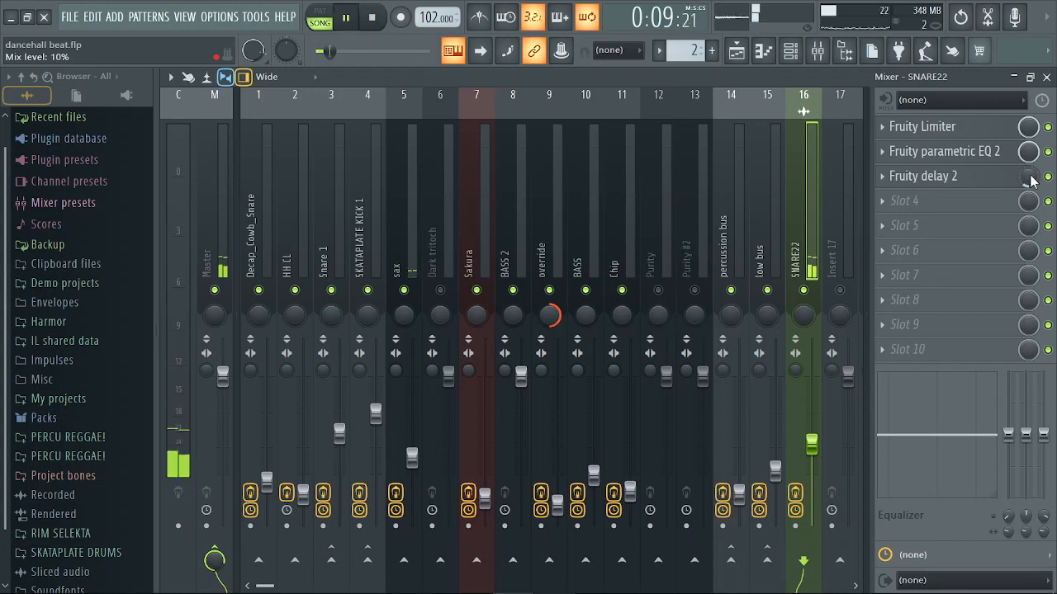
key("space")
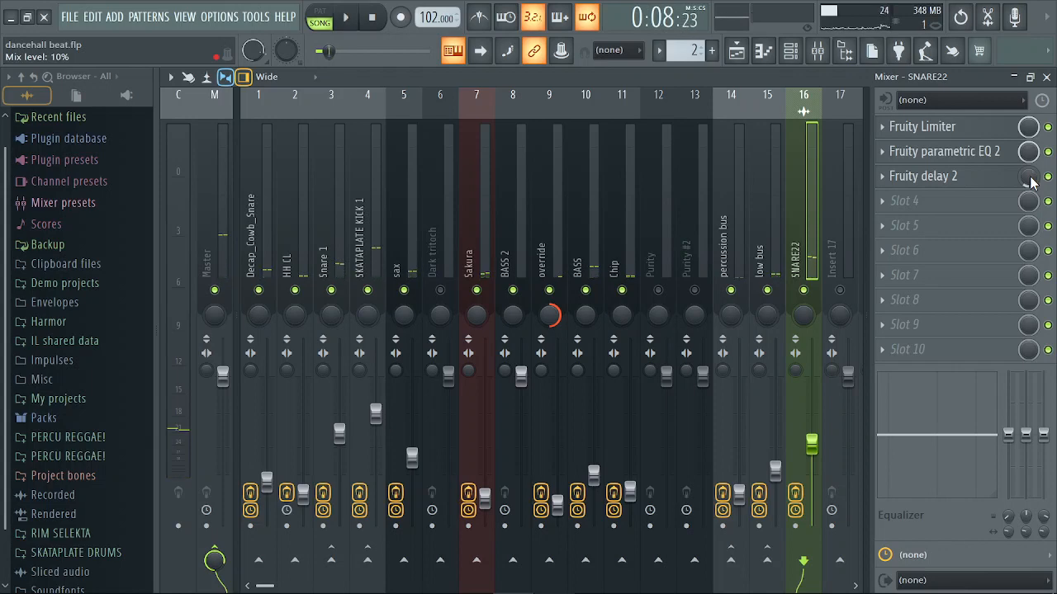
key("space")
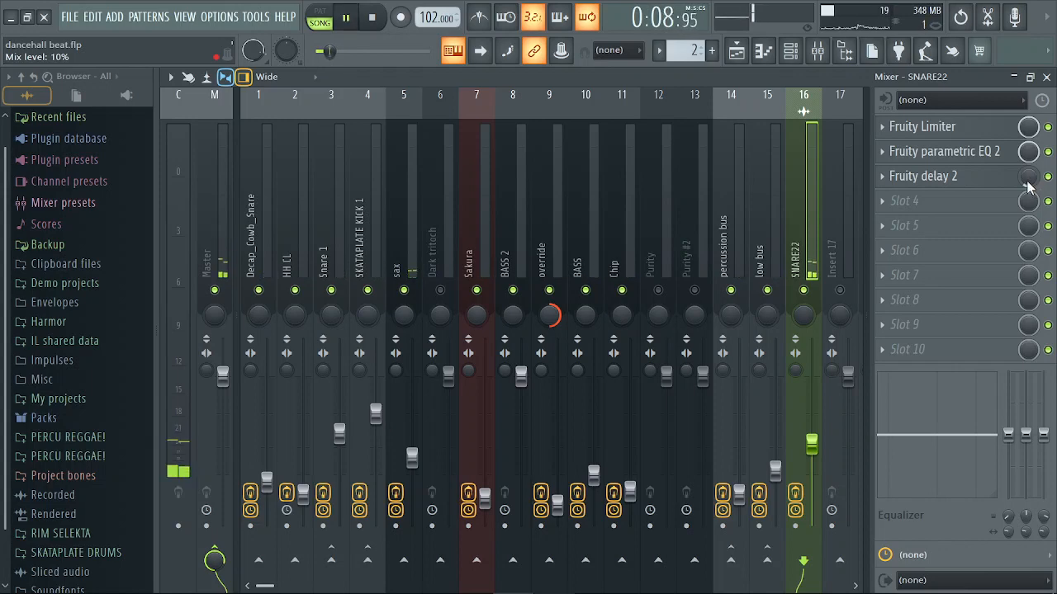
Play the arrangement from about bar 4 and again from about bar 10 to check the mix
key("space")
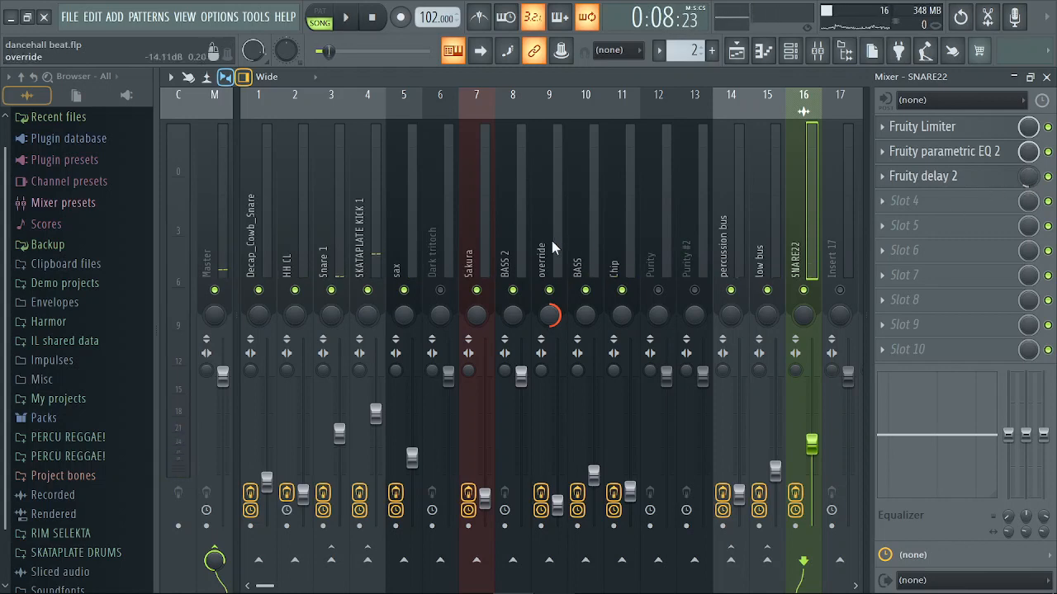
left_click(525, 220)
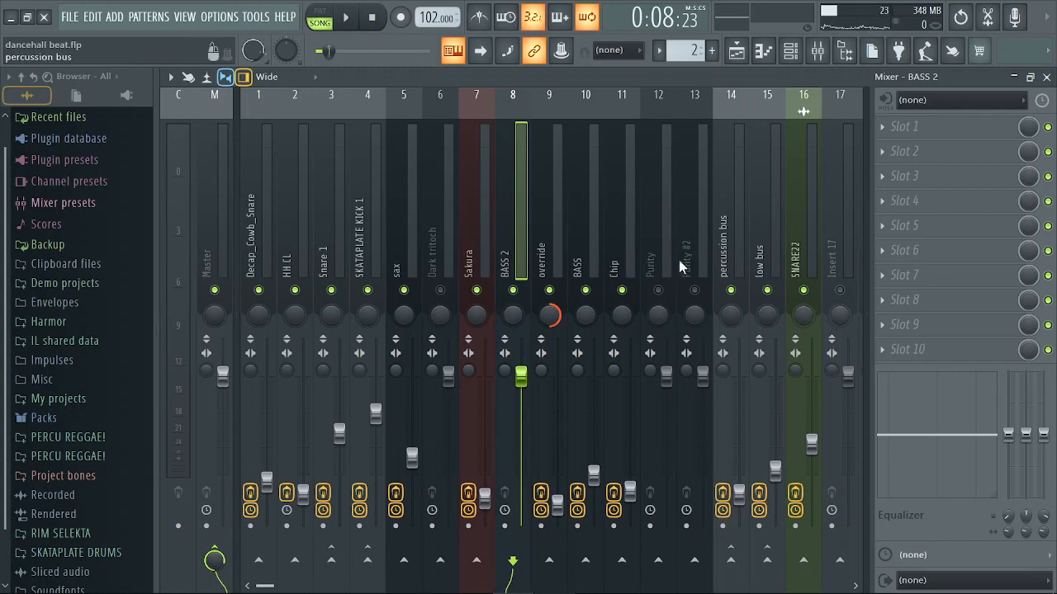
left_click(1046, 77)
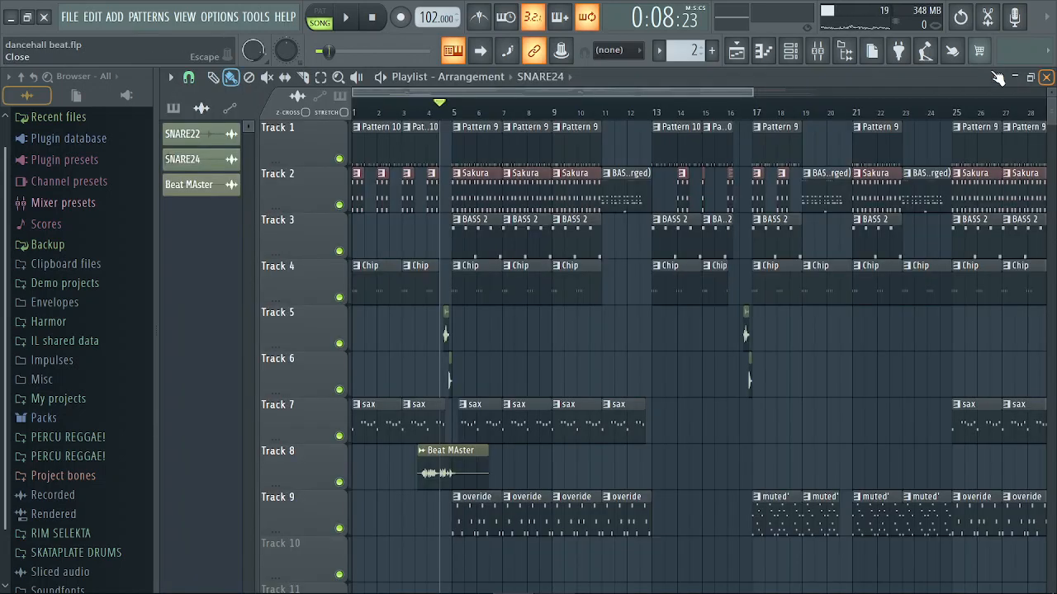
left_click(604, 117)
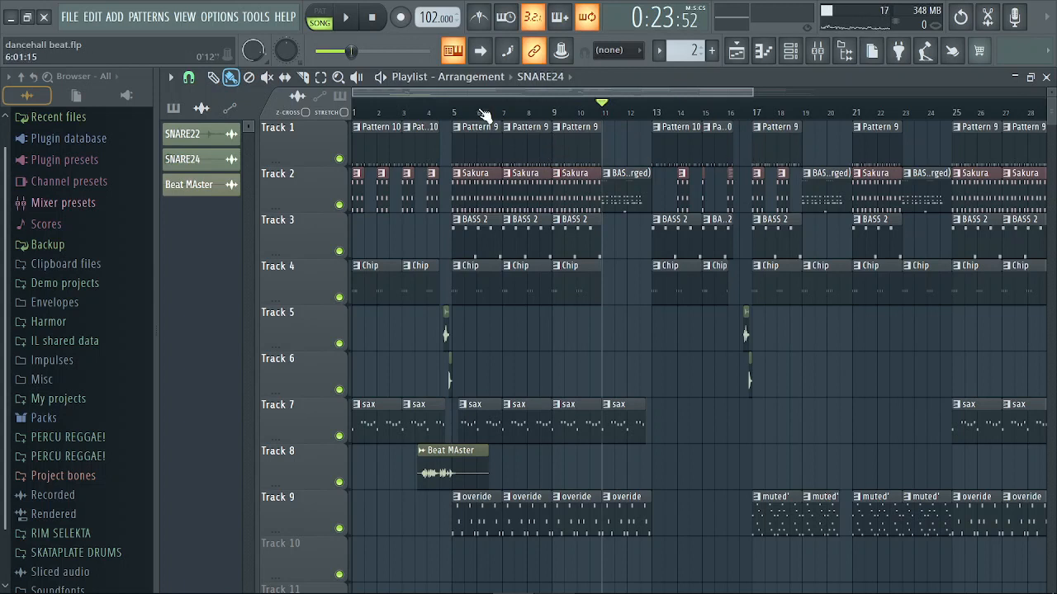
left_click(446, 113)
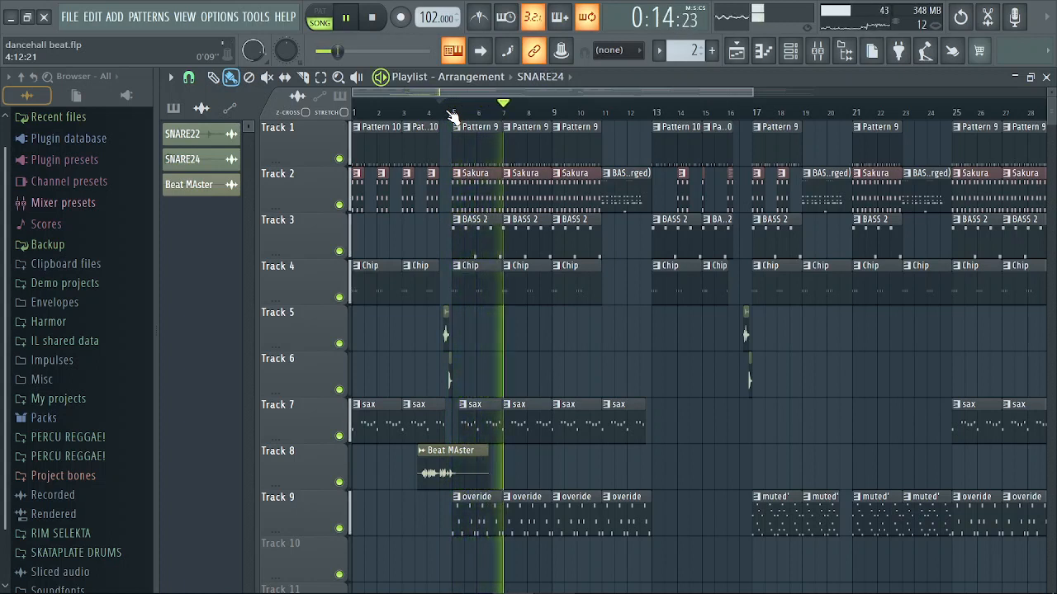
left_click(596, 112)
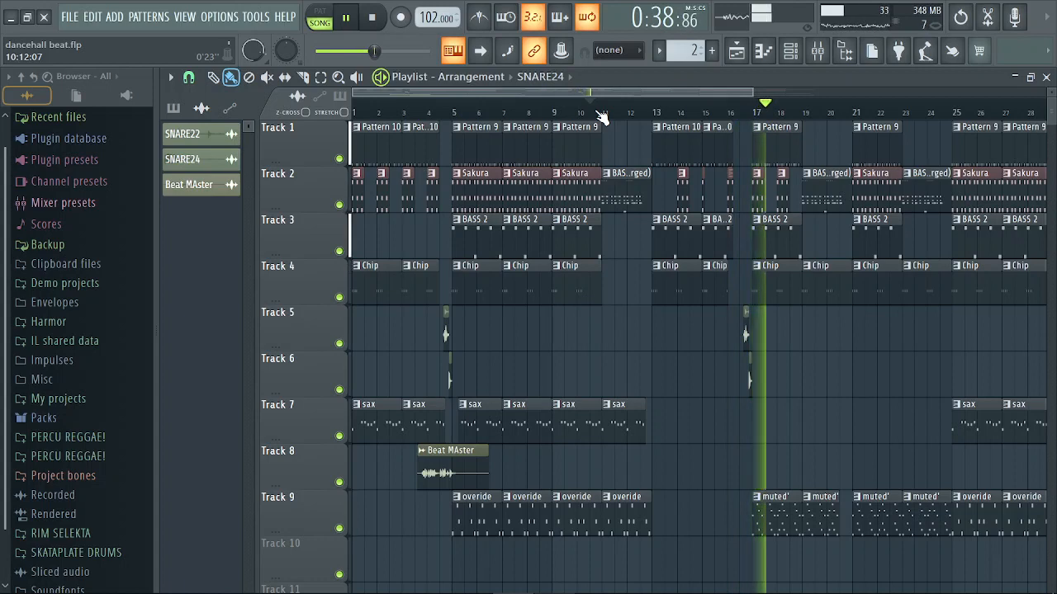
left_click(817, 51)
key("space")
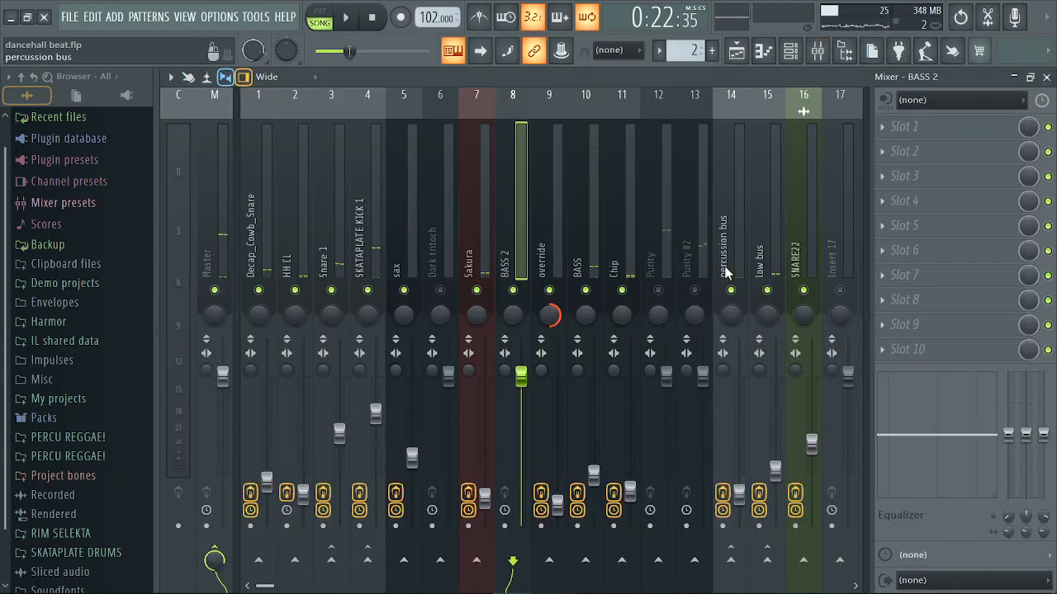
left_click(669, 275)
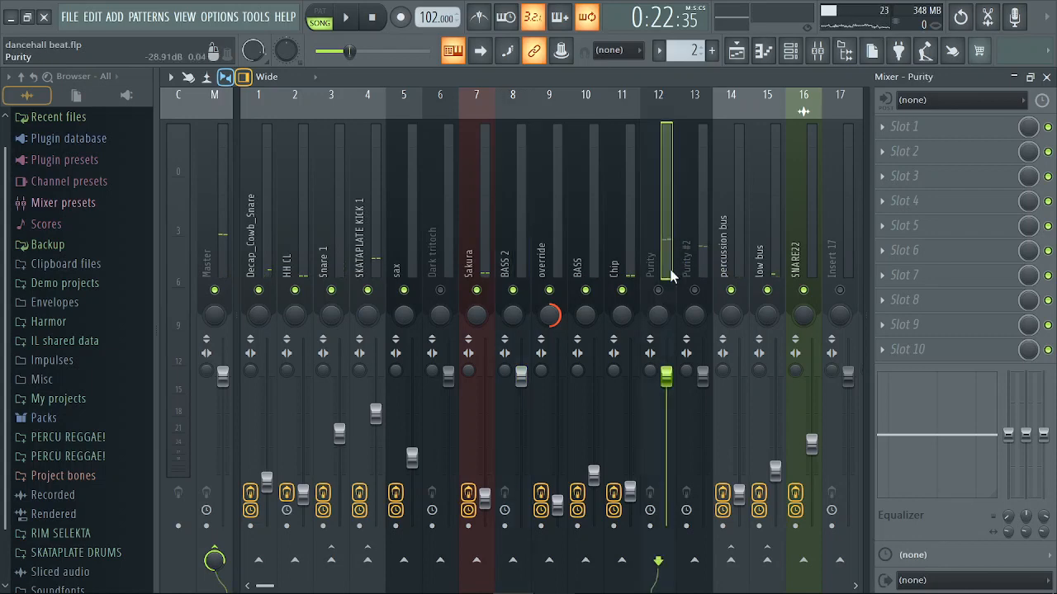
left_click(704, 268)
left_click(667, 264)
left_click(1029, 77)
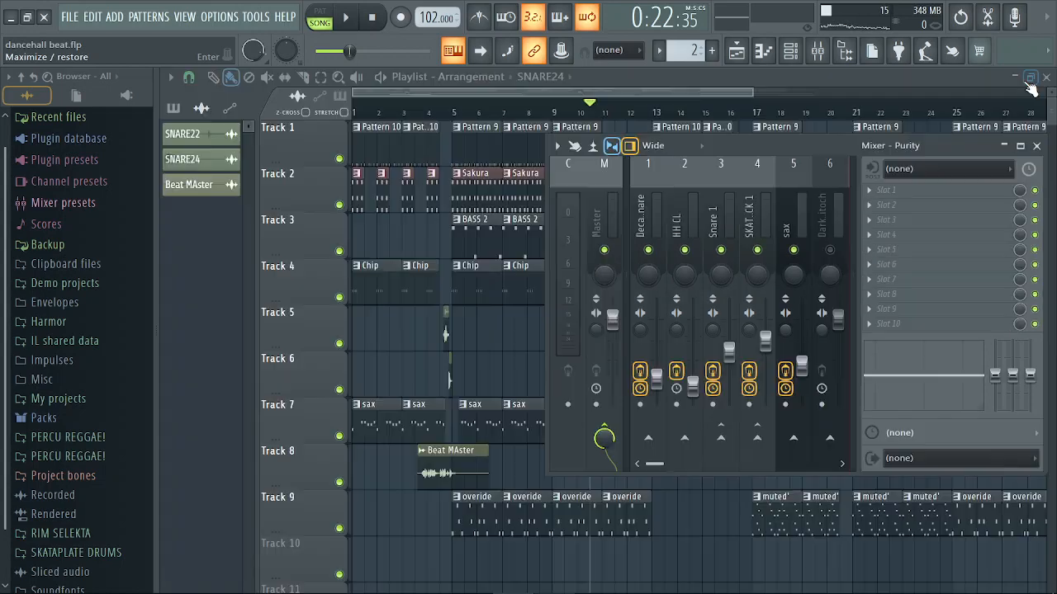
left_click(1012, 146)
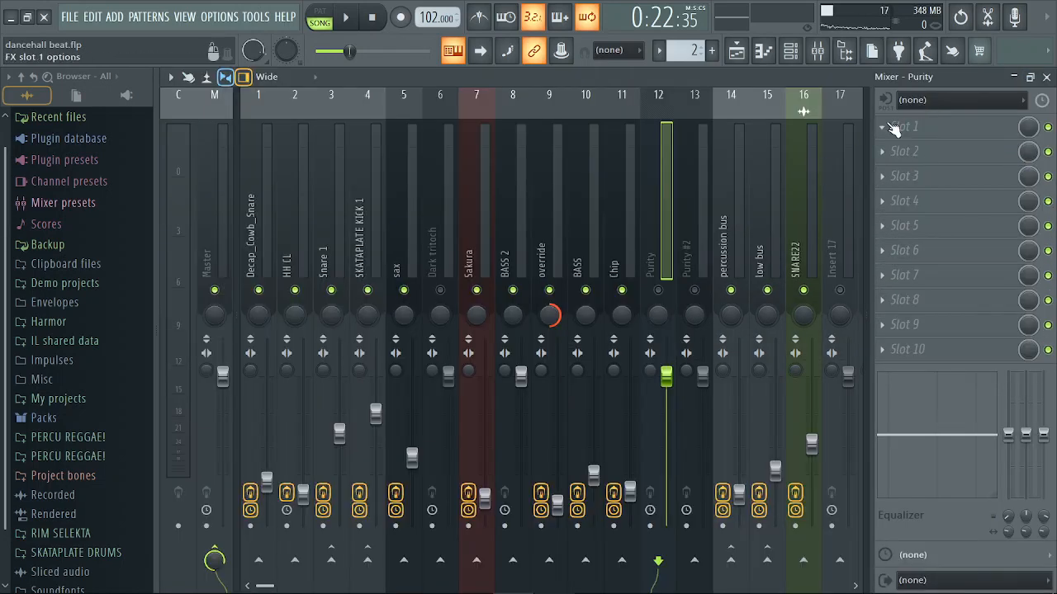
left_click(1046, 76)
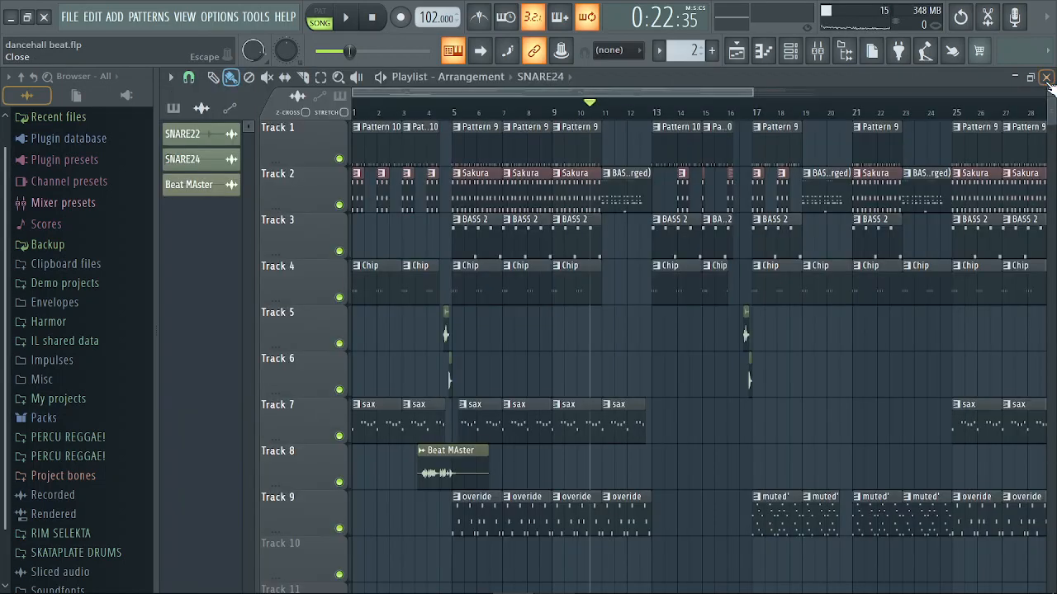
Move the playhead to bar 17, start playback, and unmute the Purity mixer track
left_click(753, 114)
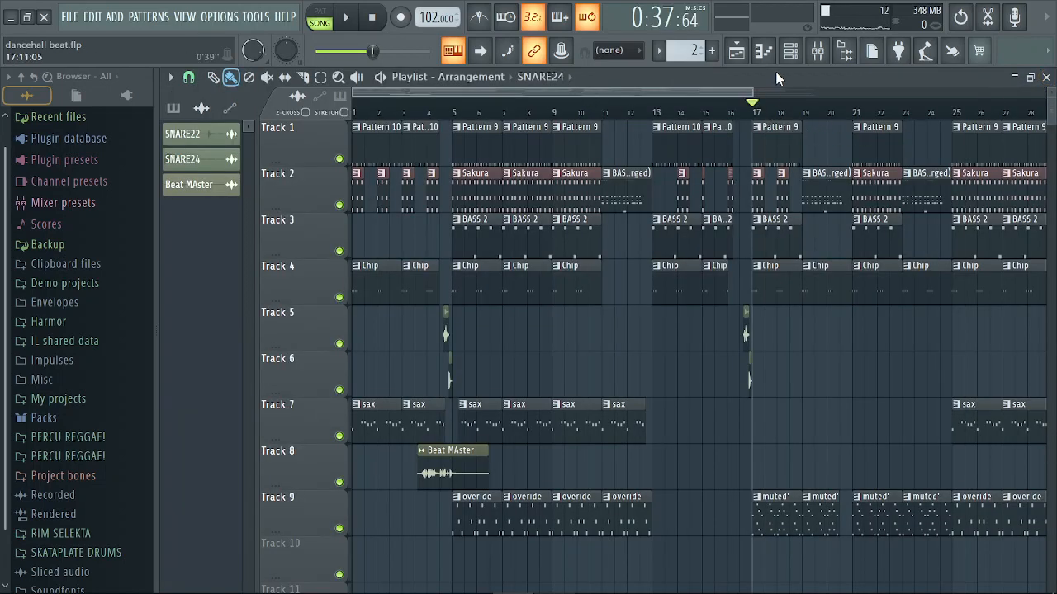
left_click(817, 50)
key("space")
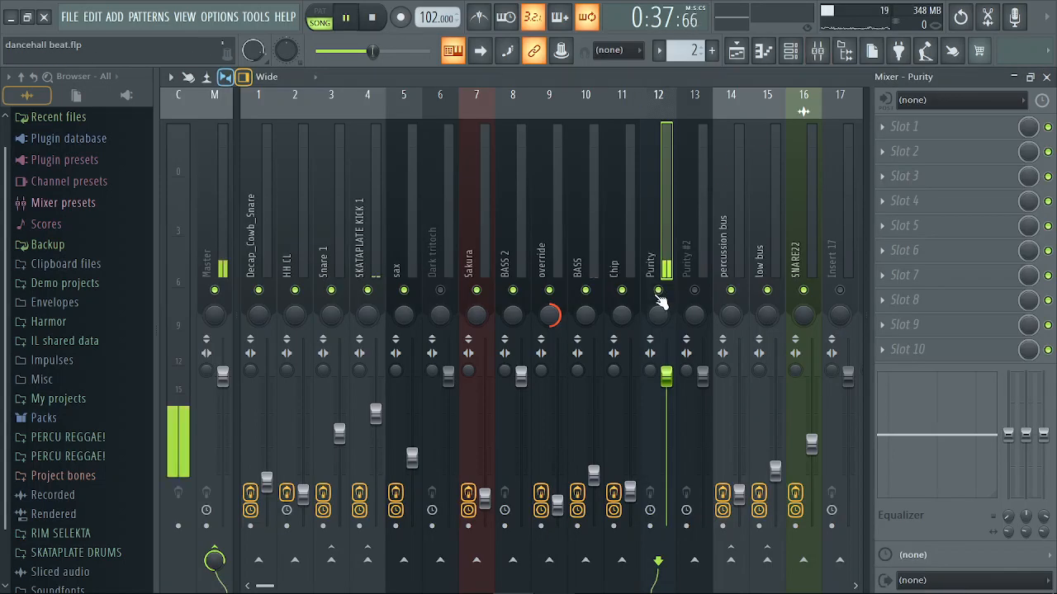
key("space")
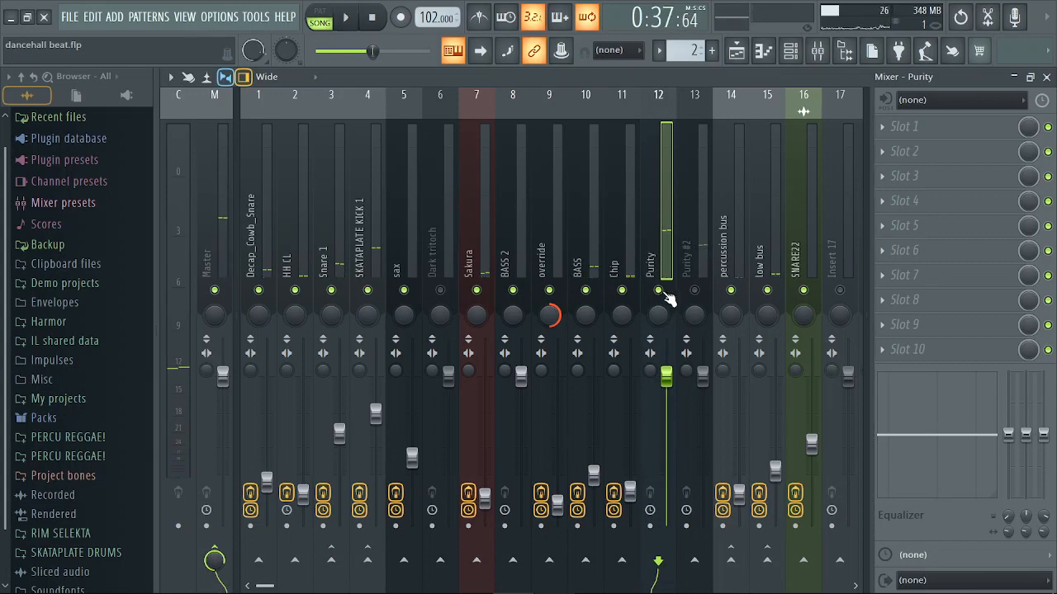
Rename the Purity mixer track as muted
right_click(667, 278)
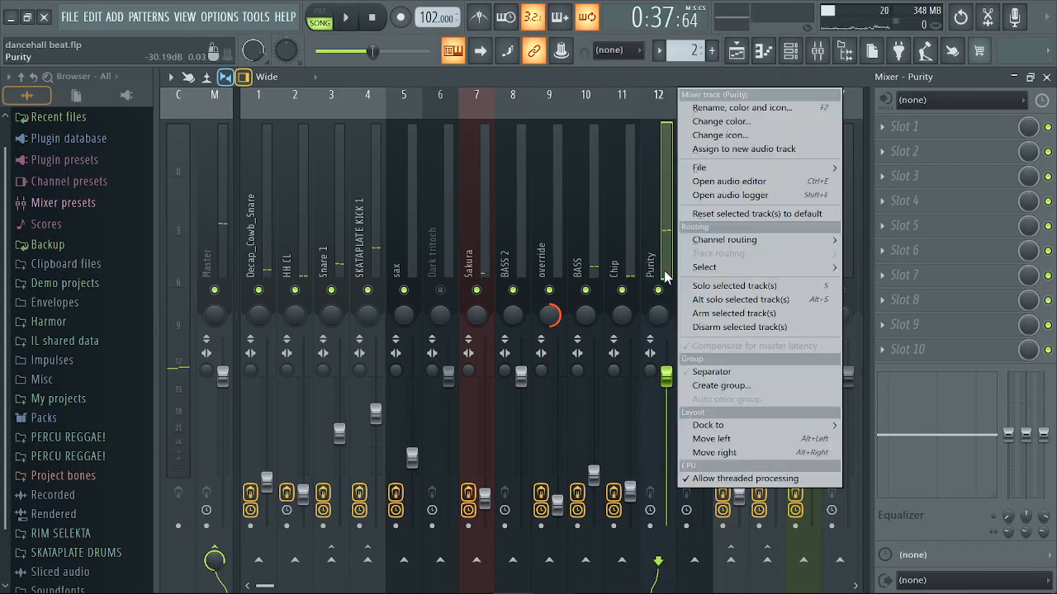
left_click(722, 111)
type("m")
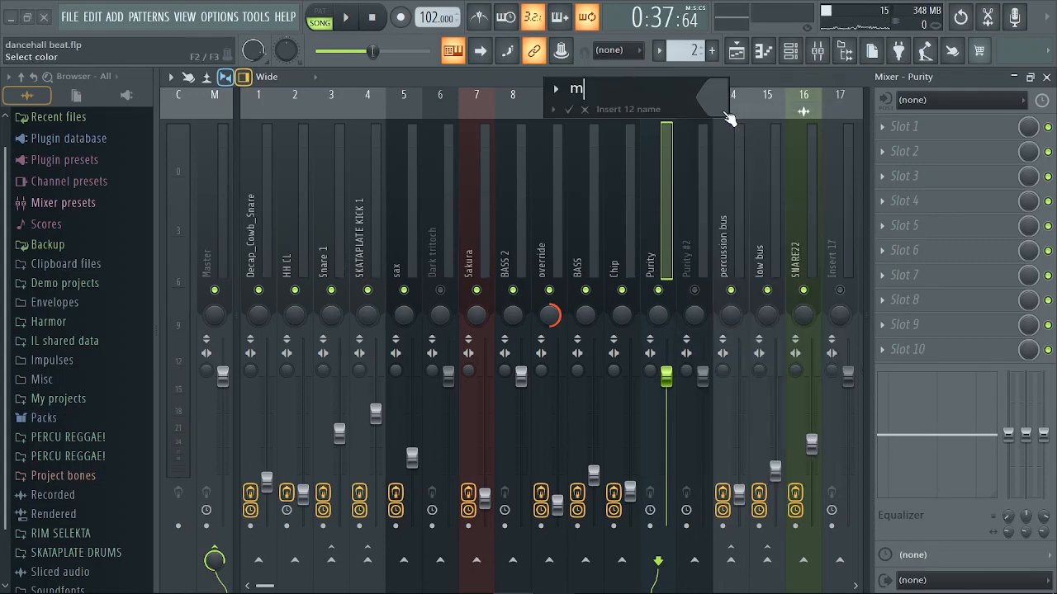
type("uted")
key("Return")
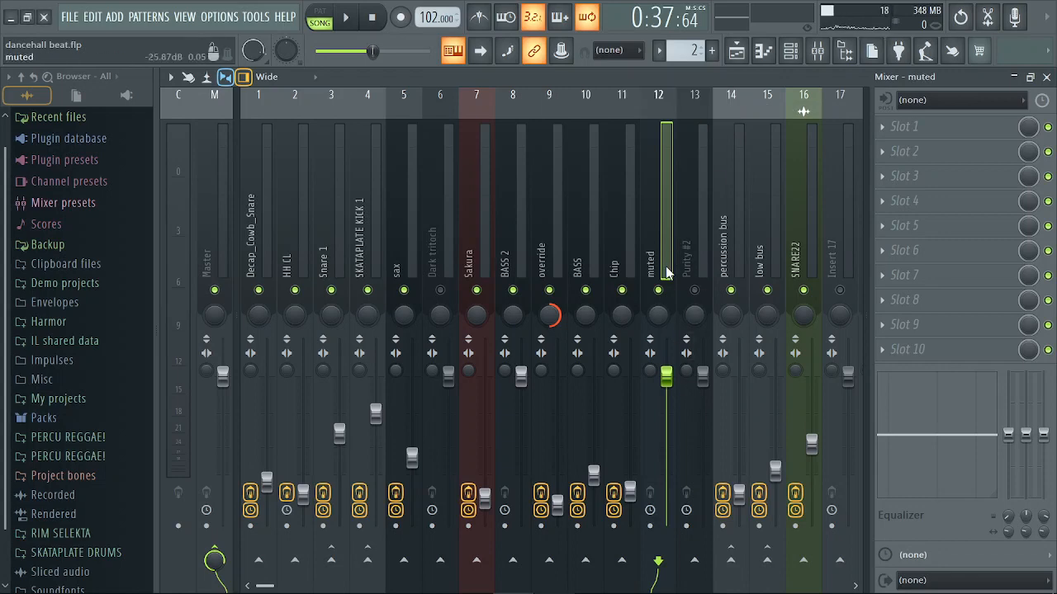
Lower the muted track's volume to 57% while the beat plays
key("space")
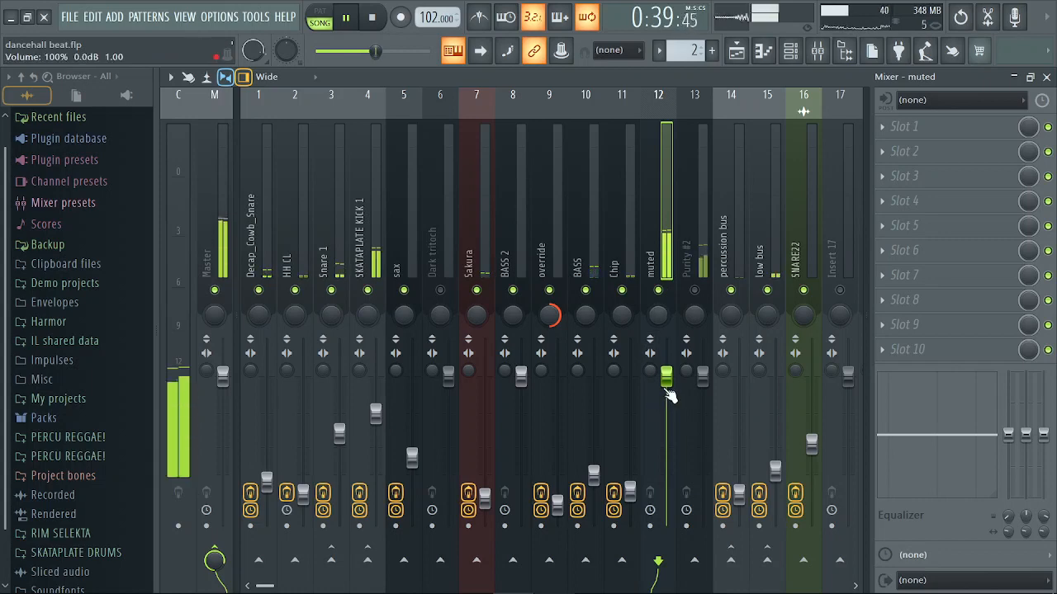
left_click_drag(667, 388, 667, 441)
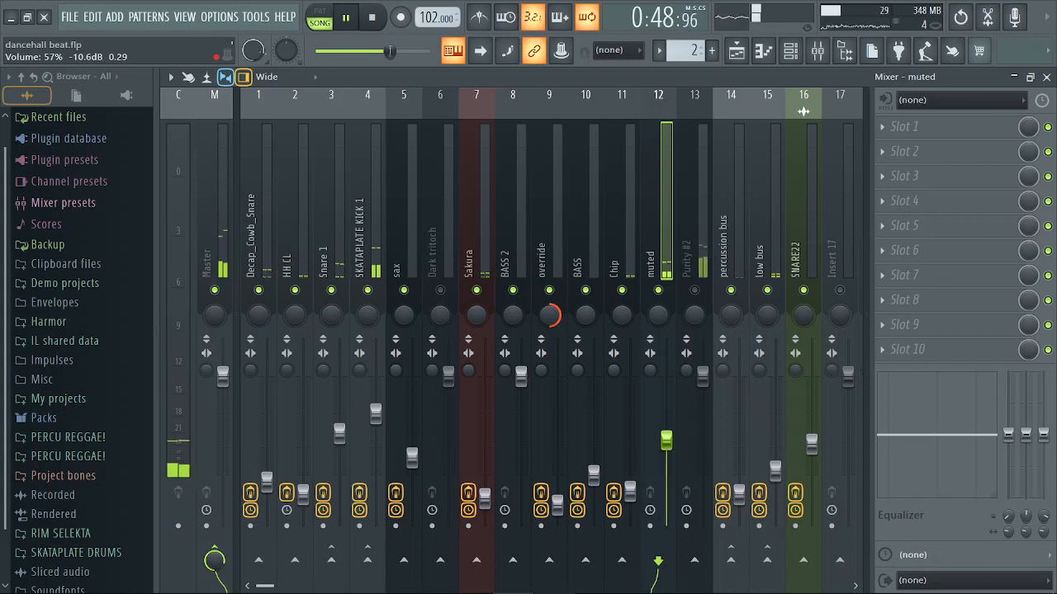
key("space")
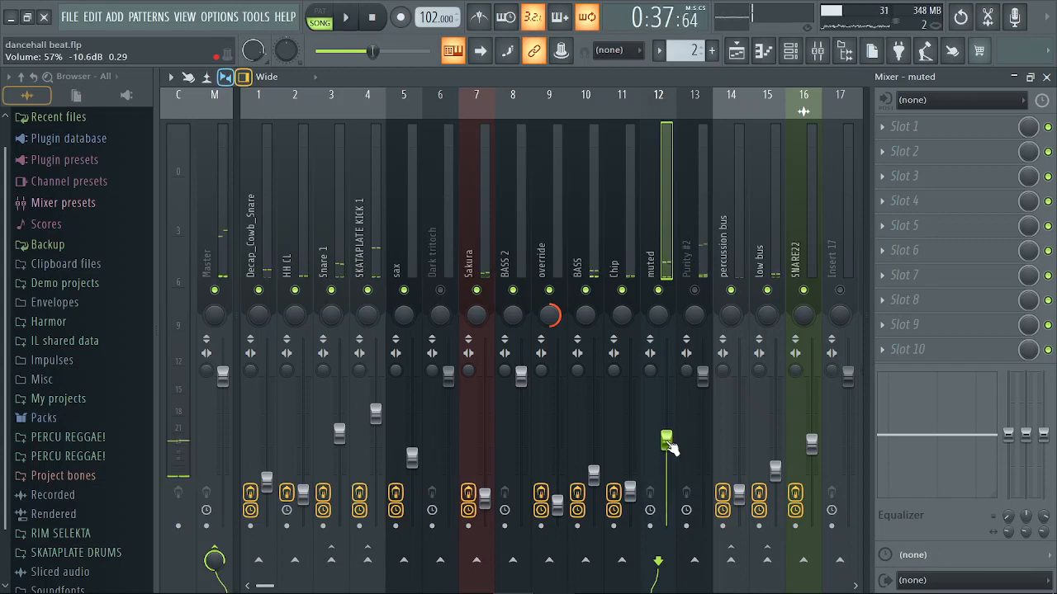
Load Fruity Limiter in the muted track's first effect slot and switch it to compressor mode
left_click(895, 132)
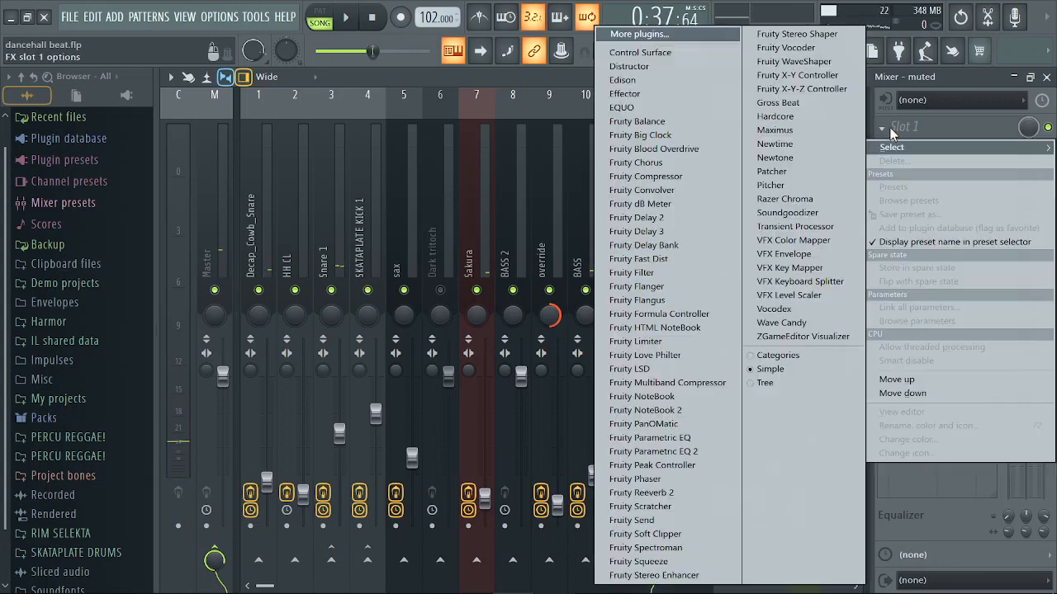
left_click(649, 340)
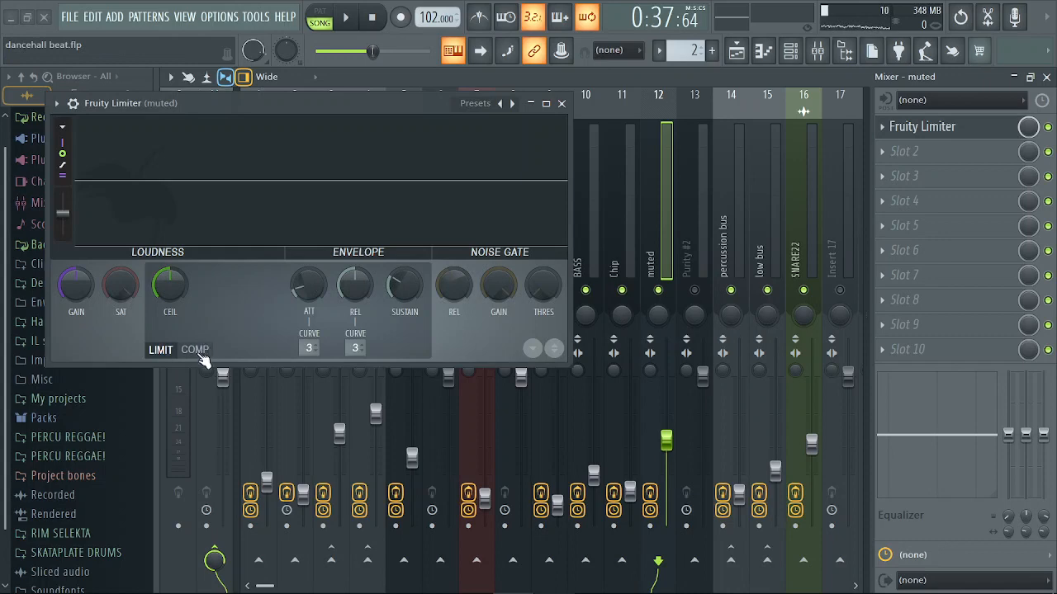
left_click(195, 349)
Lower the compressor threshold and raise its ratio on the muted track during playback, and set the track volume to 58%
key("space")
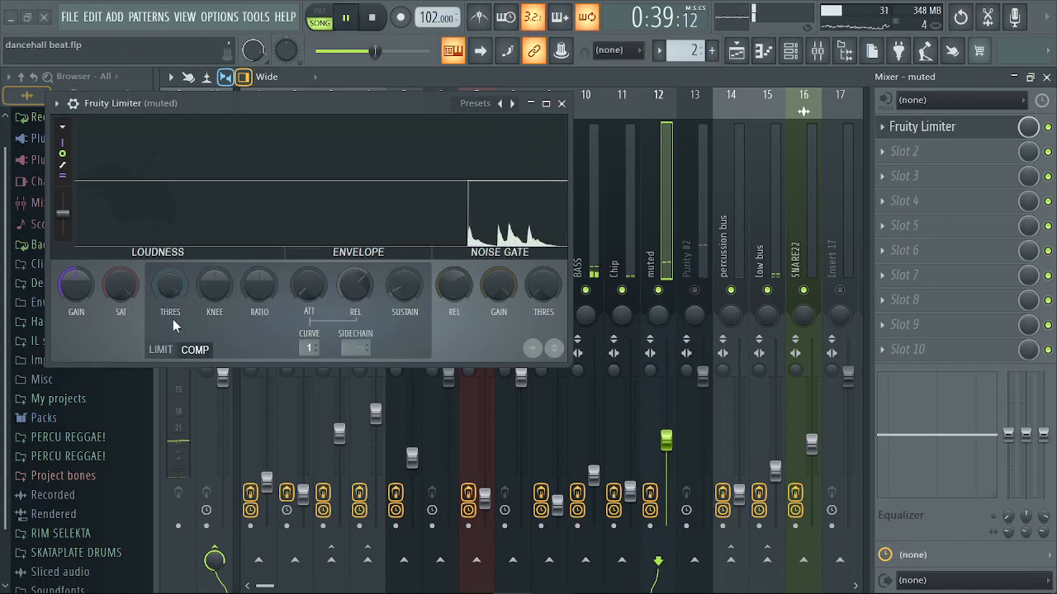
left_click_drag(170, 285, 170, 346)
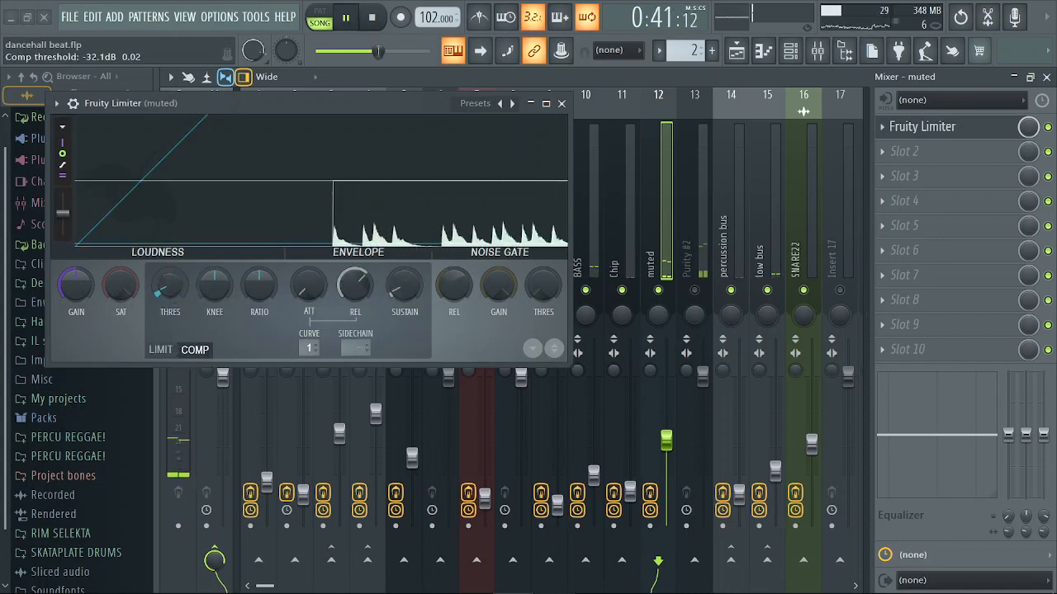
left_click_drag(260, 285, 259, 264)
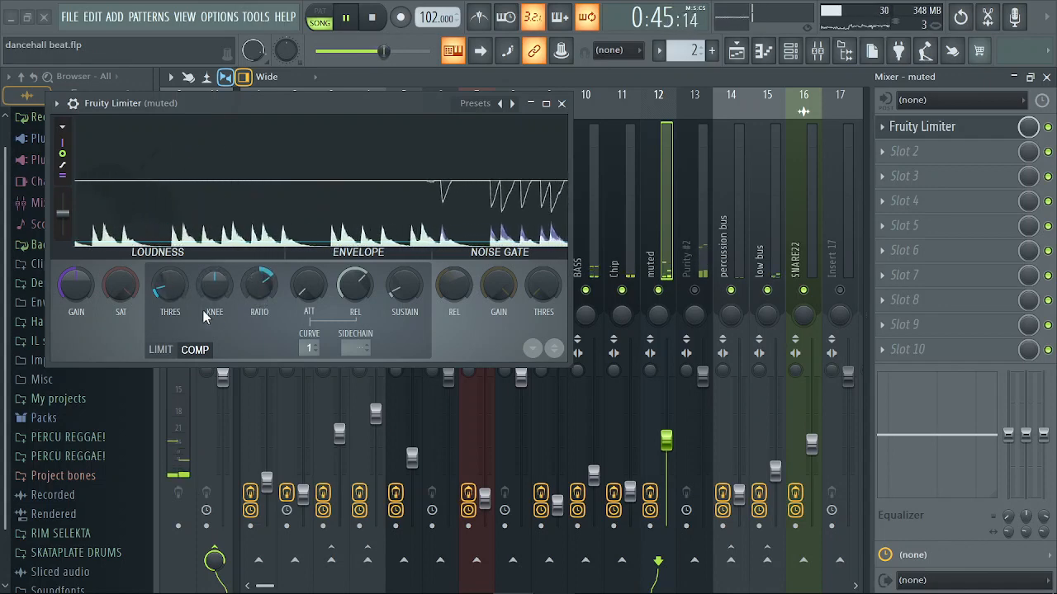
left_click(562, 103)
left_click_drag(667, 441, 666, 438)
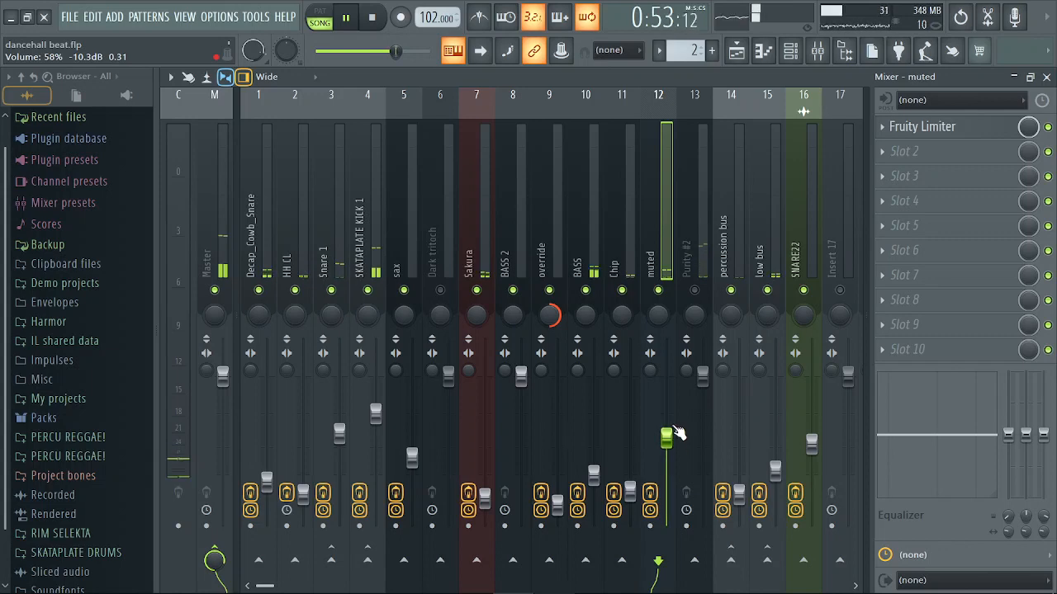
key("space")
Unmute the Purity #2 mixer track, pan it left, and lower its volume to about 37%, checking it in playback
left_click(697, 290)
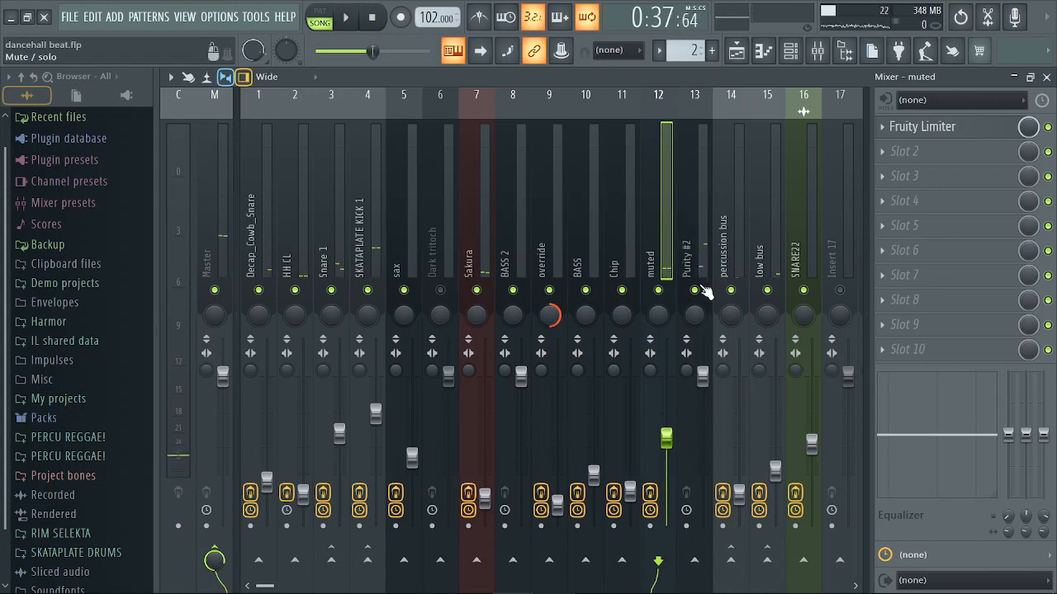
left_click(700, 249)
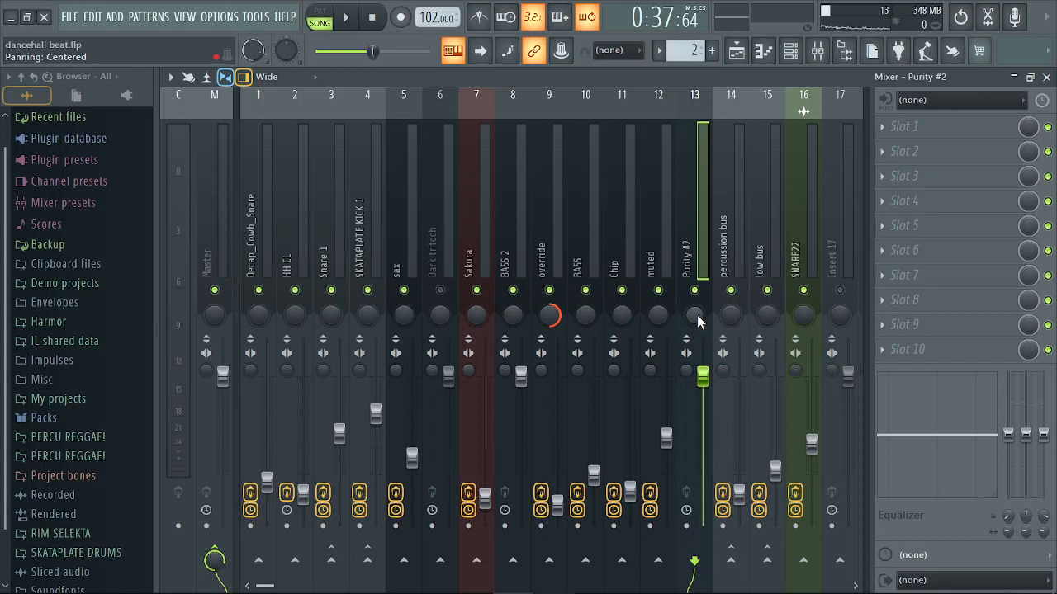
left_click_drag(710, 381, 709, 474)
key("space")
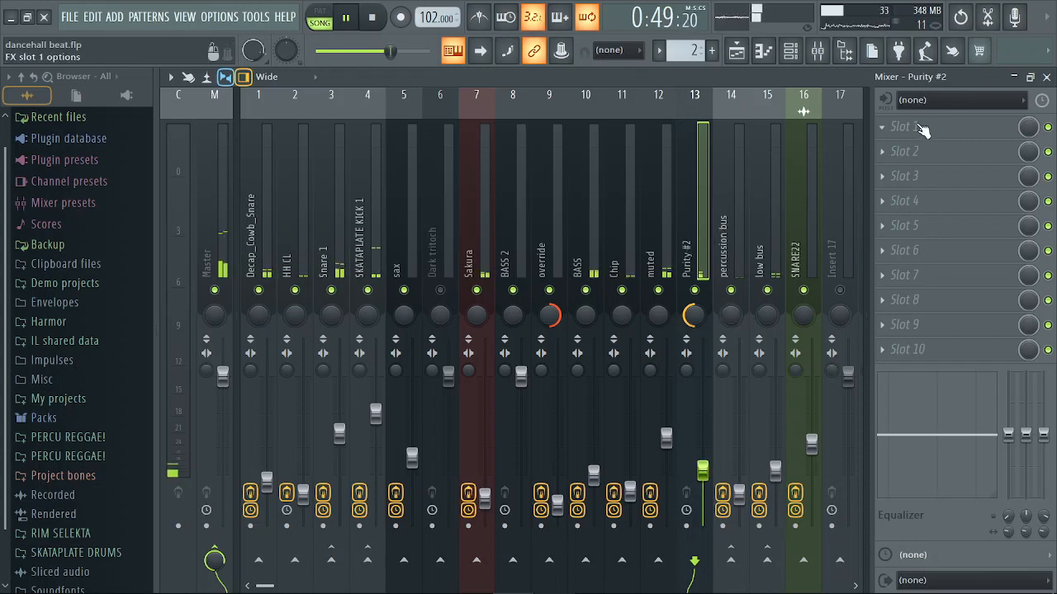
key("space")
Load Fruity Limiter in Purity #2's first effect slot and switch it to compressor mode
left_click(896, 130)
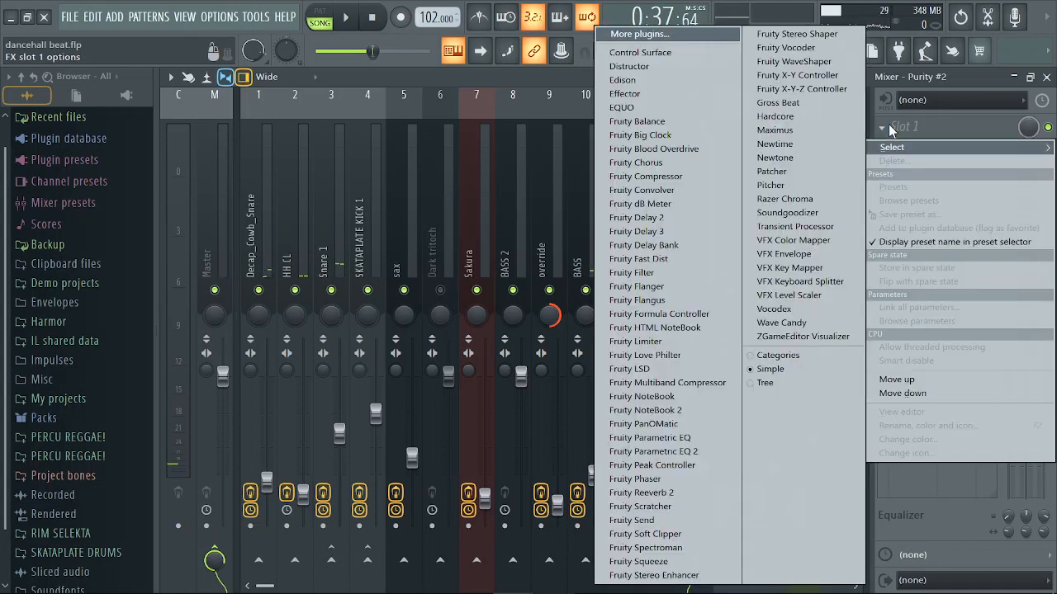
left_click(651, 339)
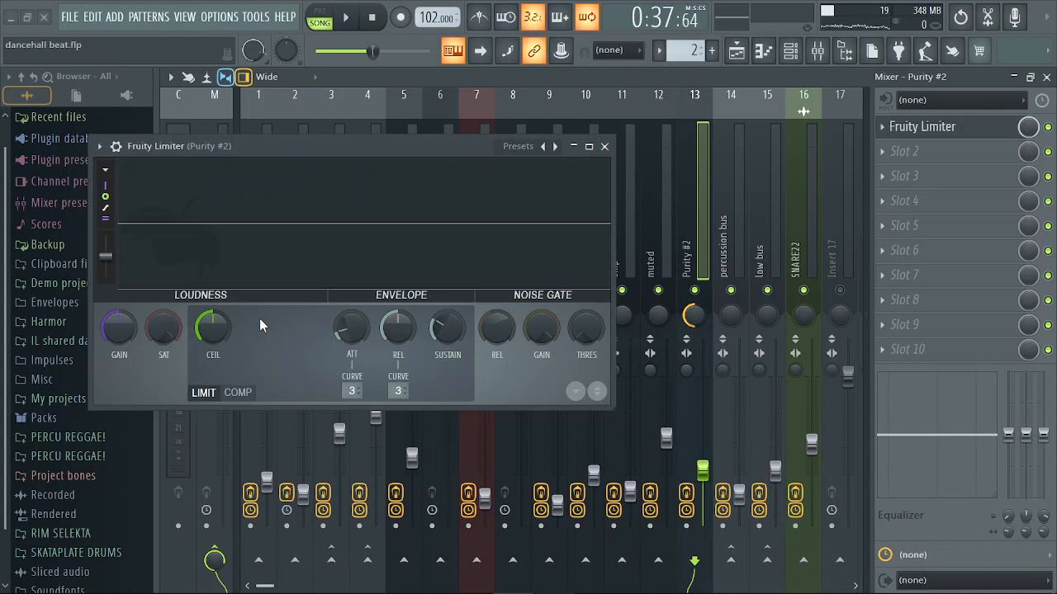
left_click(238, 392)
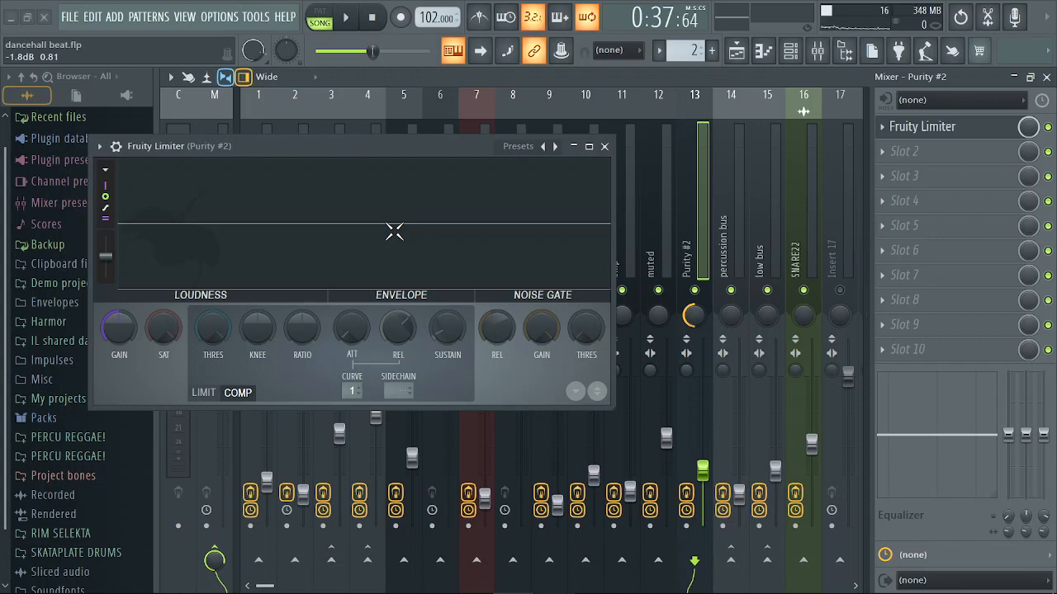
Lower Purity #2's compressor threshold and set its ratio to about 1.6:1 while the beat plays, closing the limiter
left_click_drag(214, 327, 214, 395)
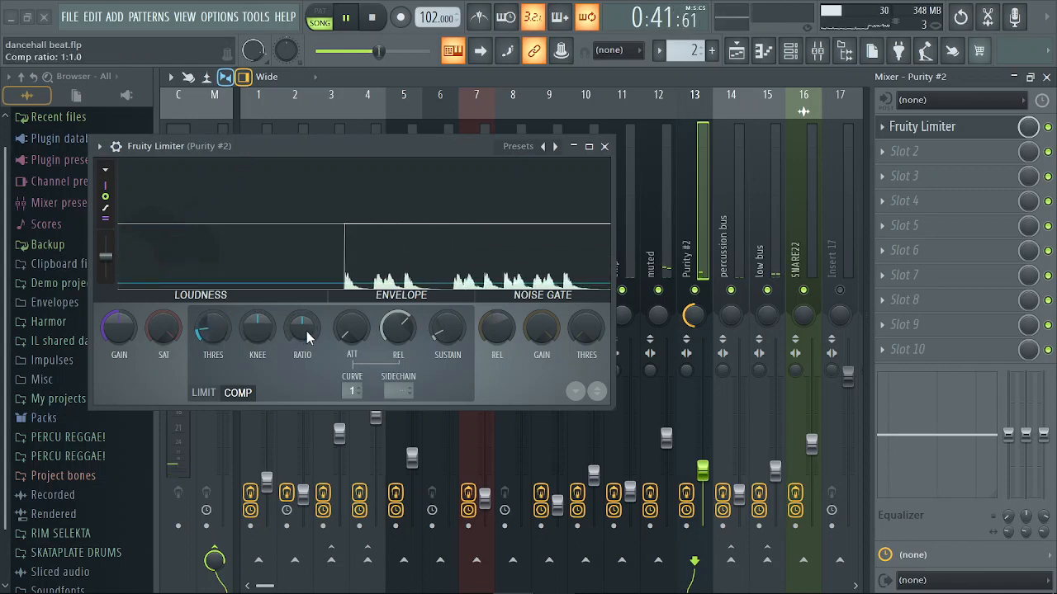
left_click_drag(307, 331, 306, 309)
left_click_drag(206, 327, 206, 346)
left_click_drag(296, 331, 295, 326)
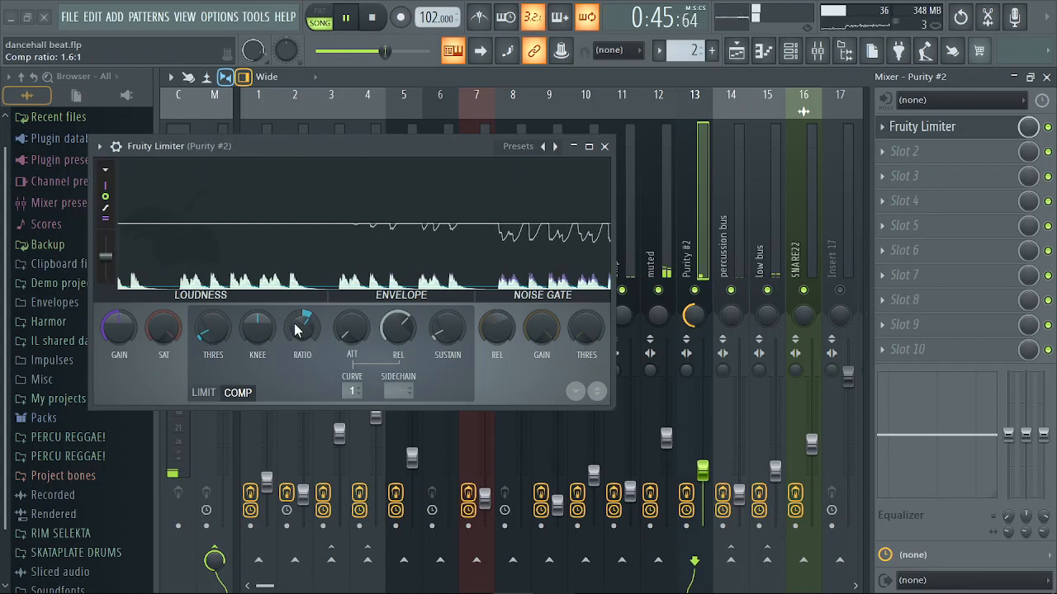
left_click(606, 146)
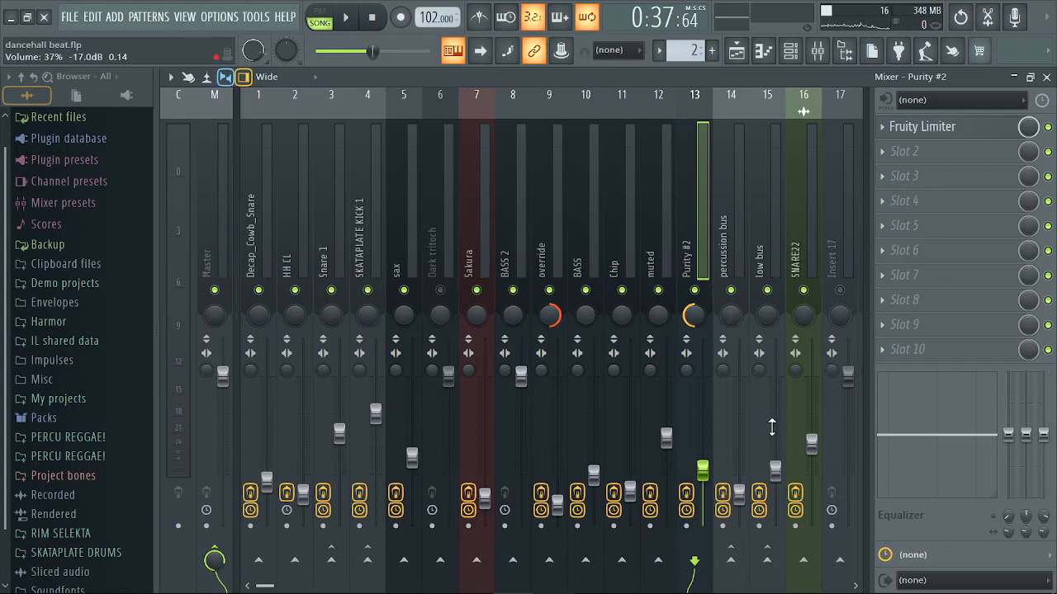
Rename mixer track Insert 17 as "muted layered"
left_click(842, 264)
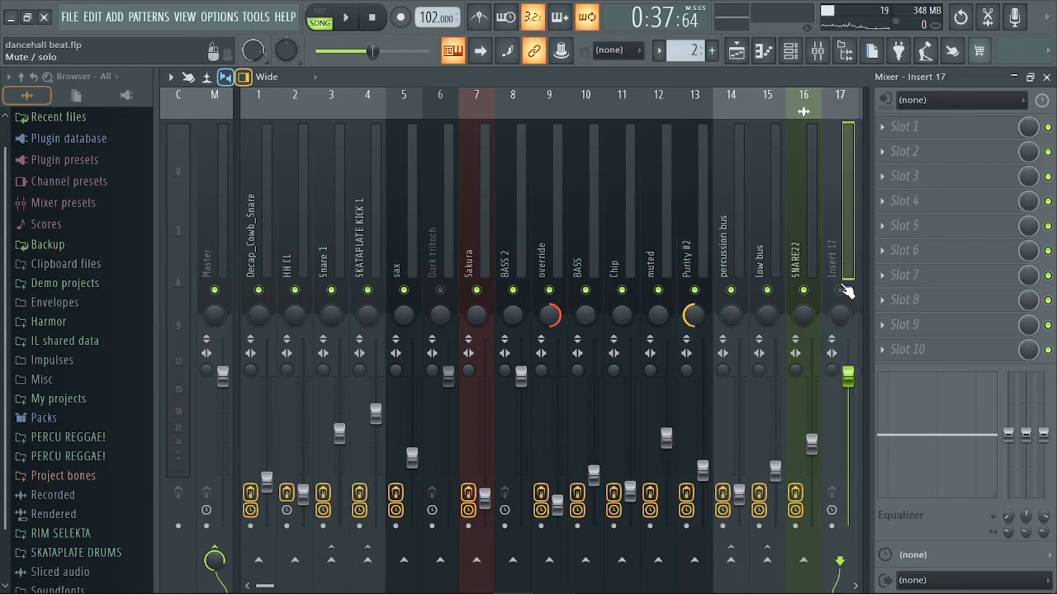
right_click(848, 231)
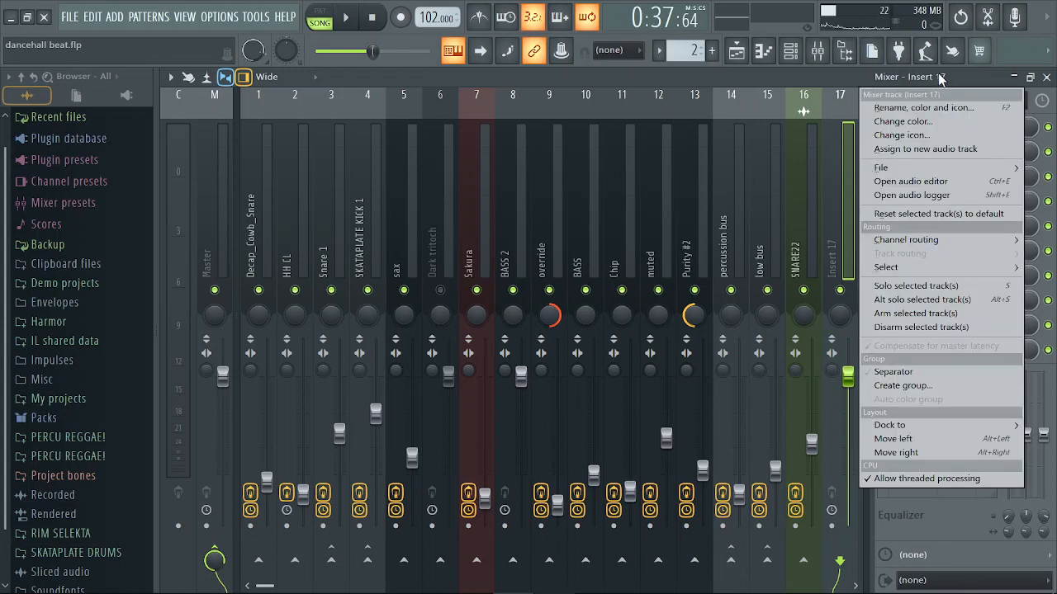
left_click(919, 108)
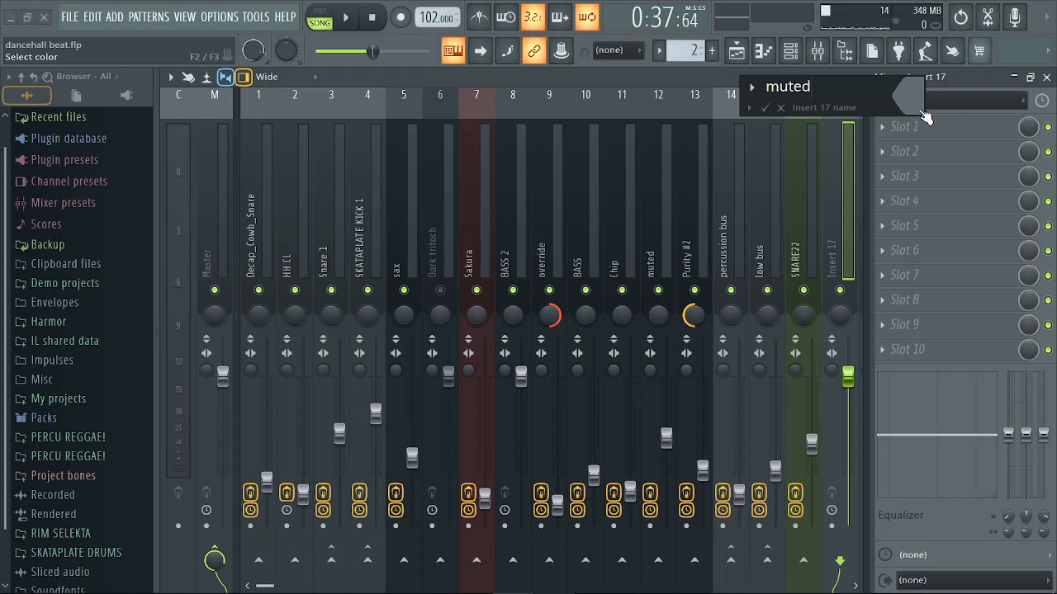
key("Return")
right_click(849, 206)
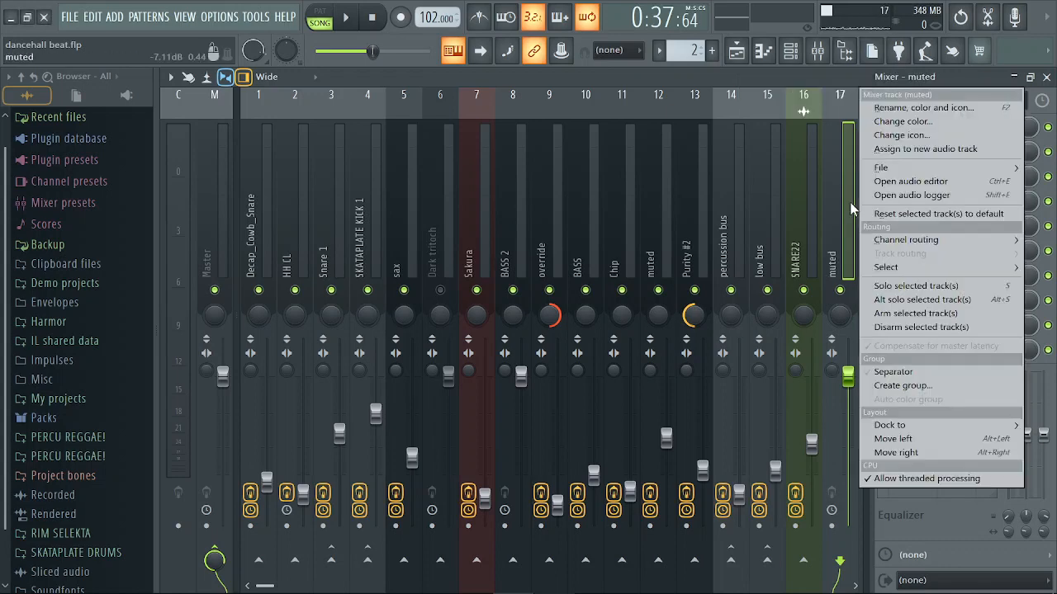
left_click(931, 107)
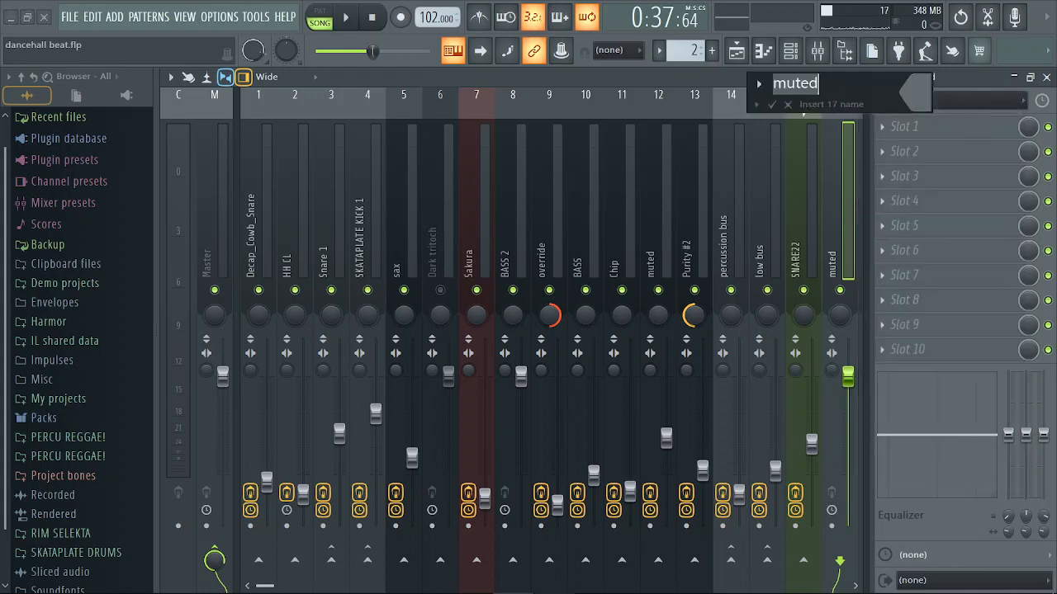
key("Right")
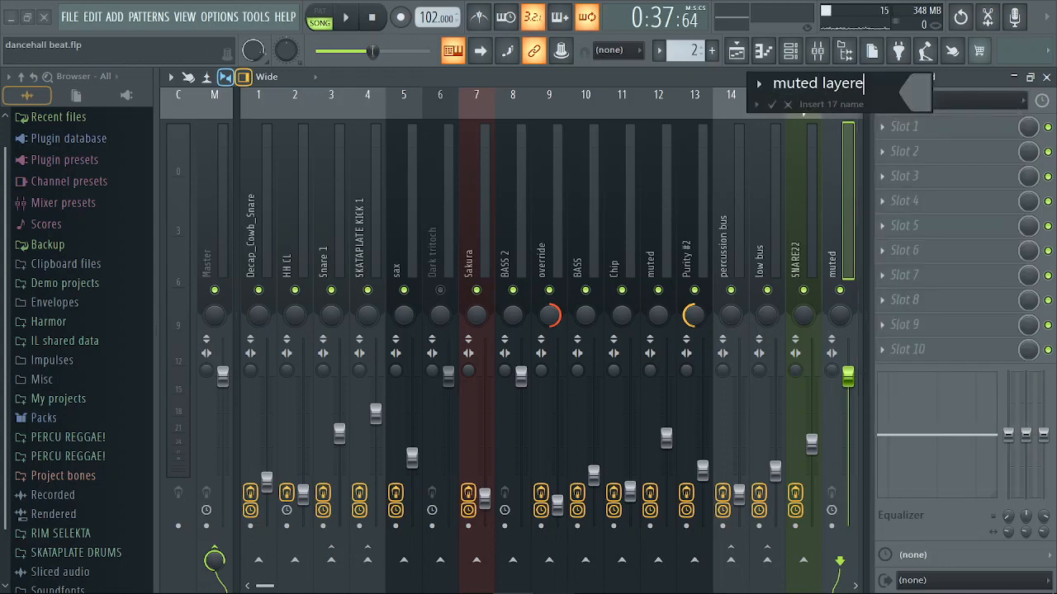
key("Return")
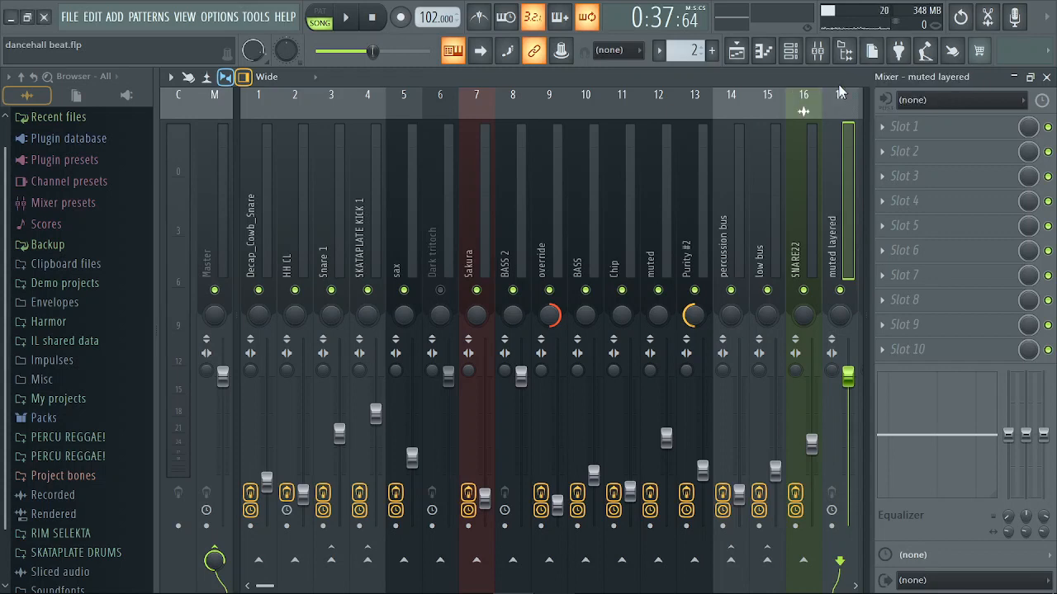
Route the Purity #2 and muted mixer tracks to the muted layered track
left_click(697, 206)
left_click(839, 561)
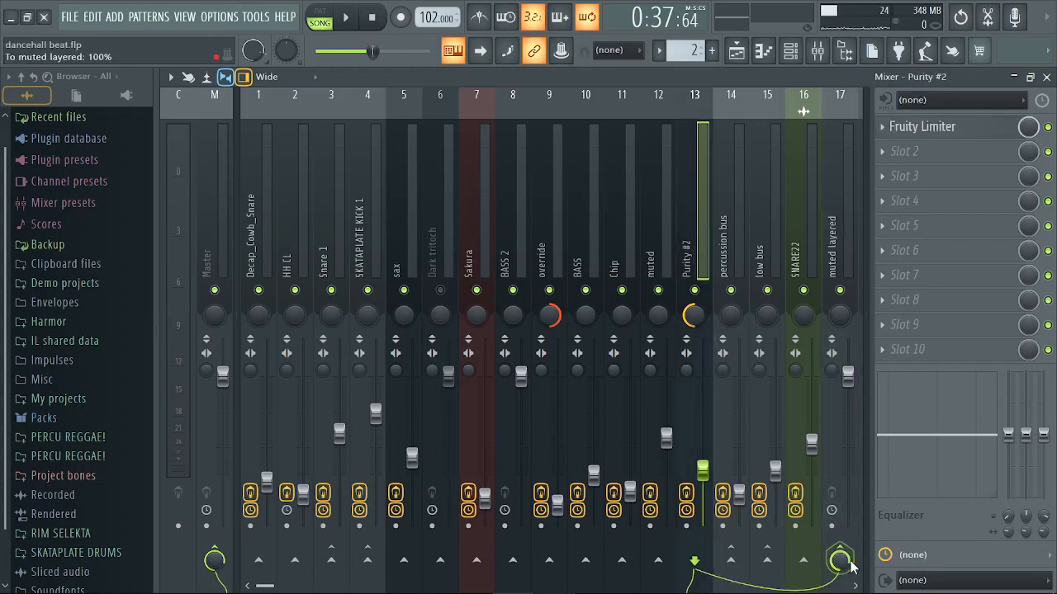
left_click(667, 233)
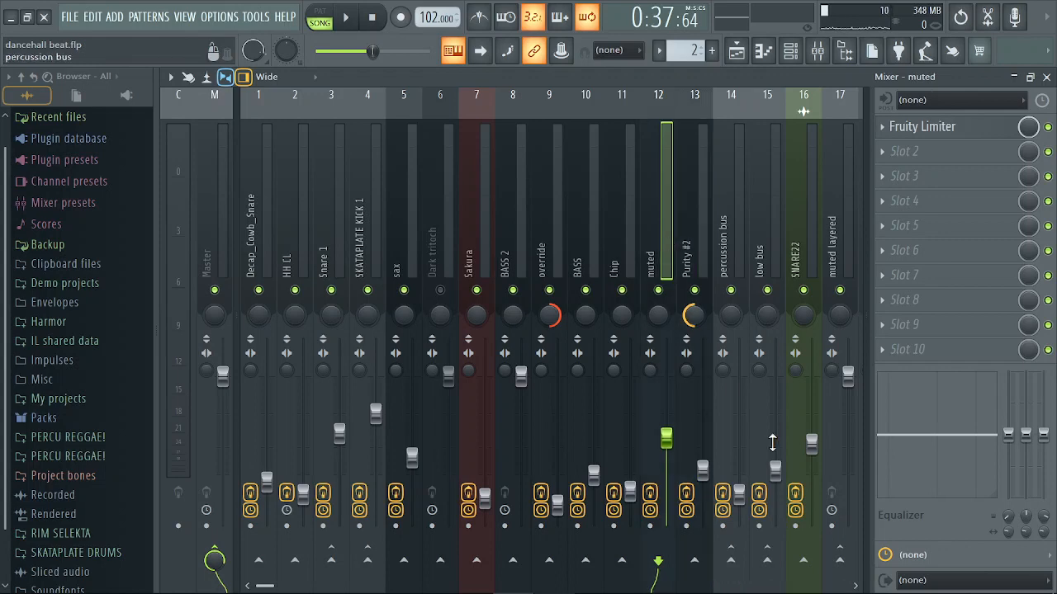
left_click(843, 560)
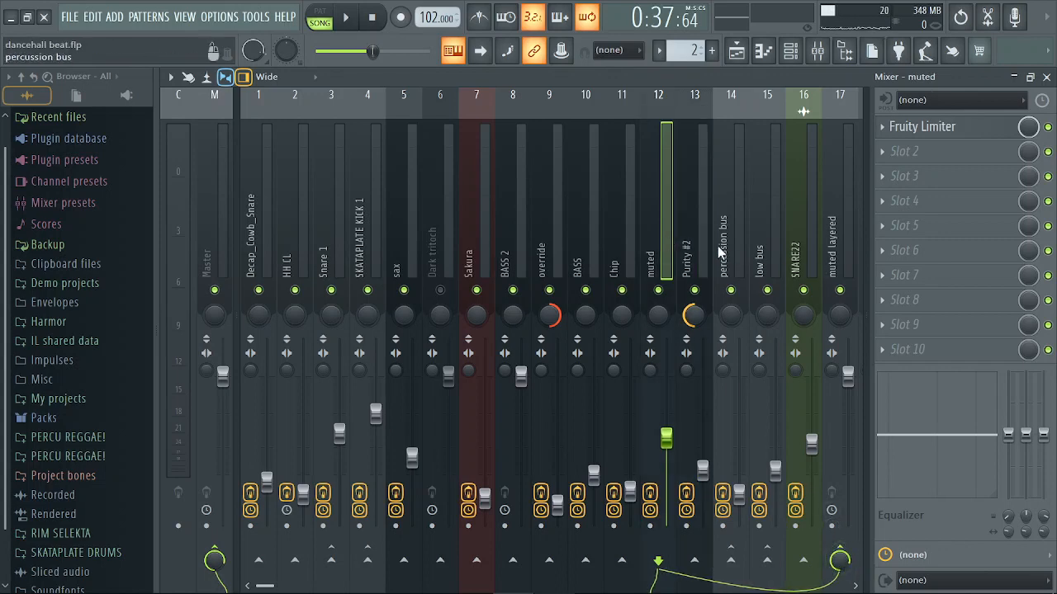
Load Fruity Delay 2 in the muted layered track's first effect slot and set its feedback mode to ping pong
left_click(835, 238)
left_click(916, 124)
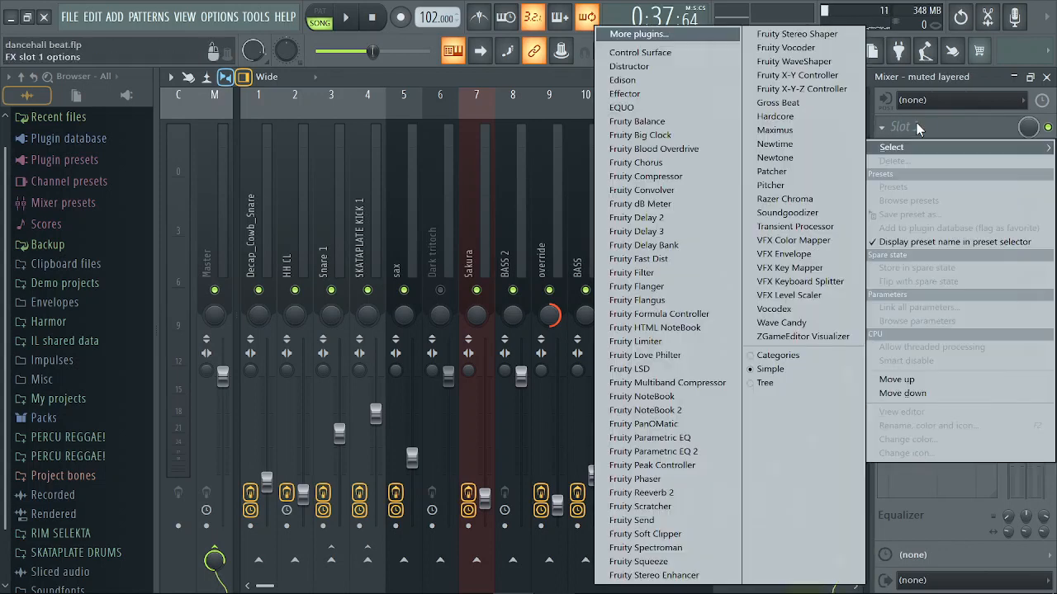
left_click(660, 220)
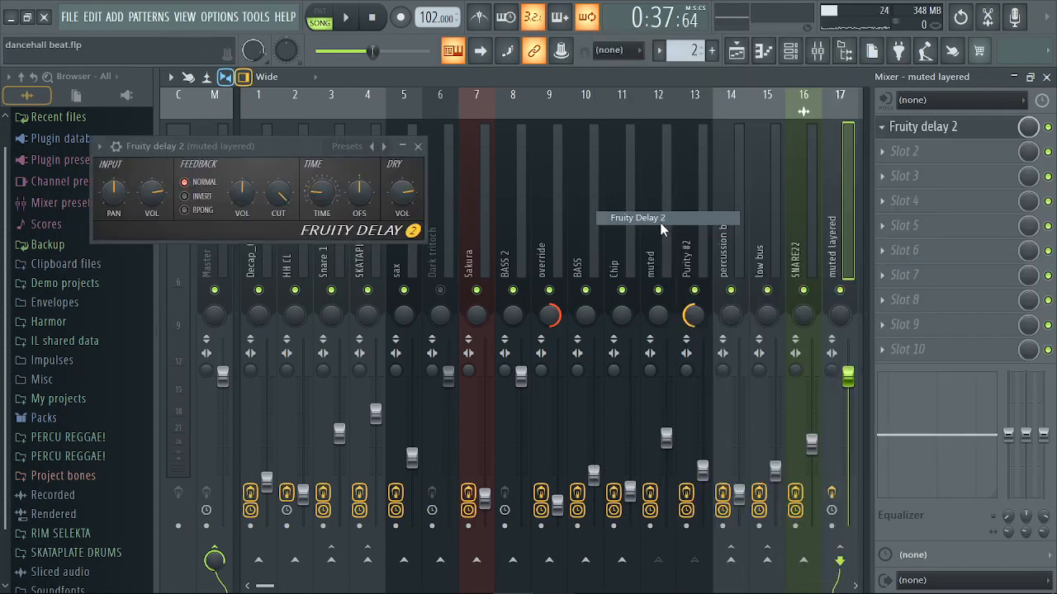
left_click(184, 210)
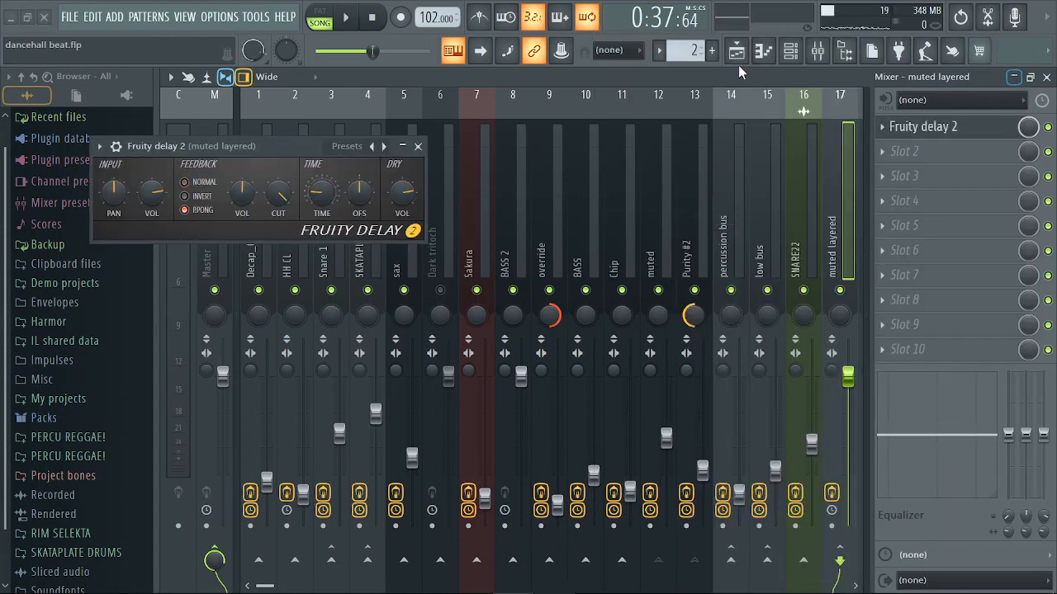
Show the channel rack and select the muted' pattern, passing through Pattern 9
left_click(791, 52)
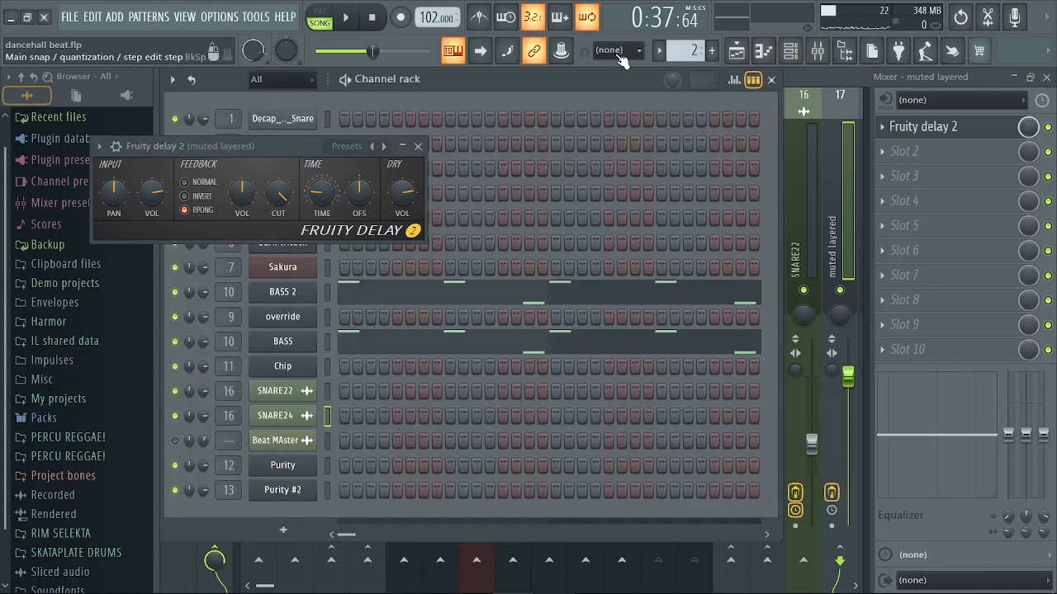
left_click(658, 51)
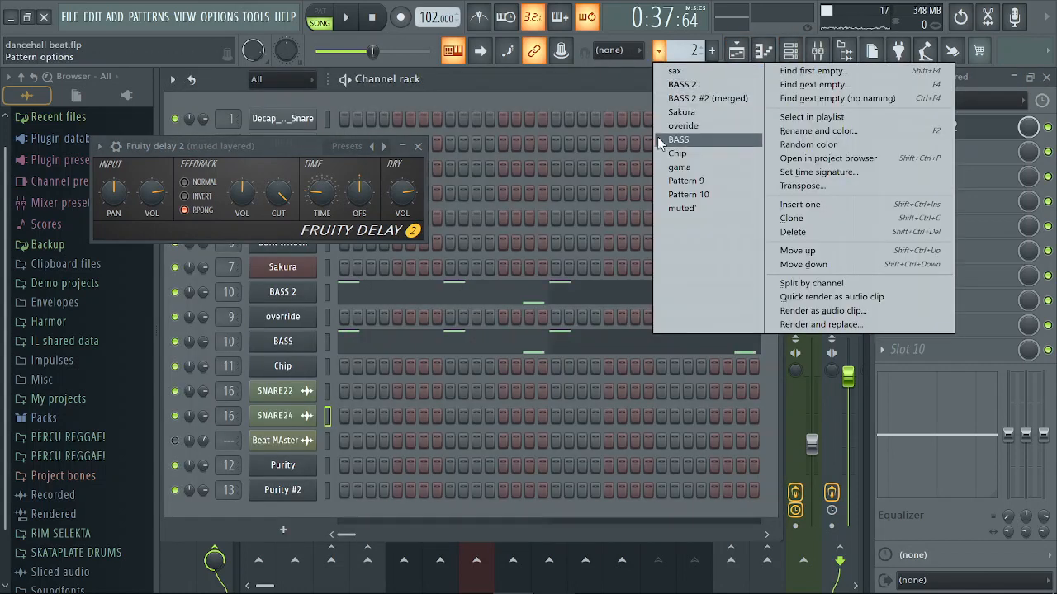
left_click(693, 180)
left_click(658, 51)
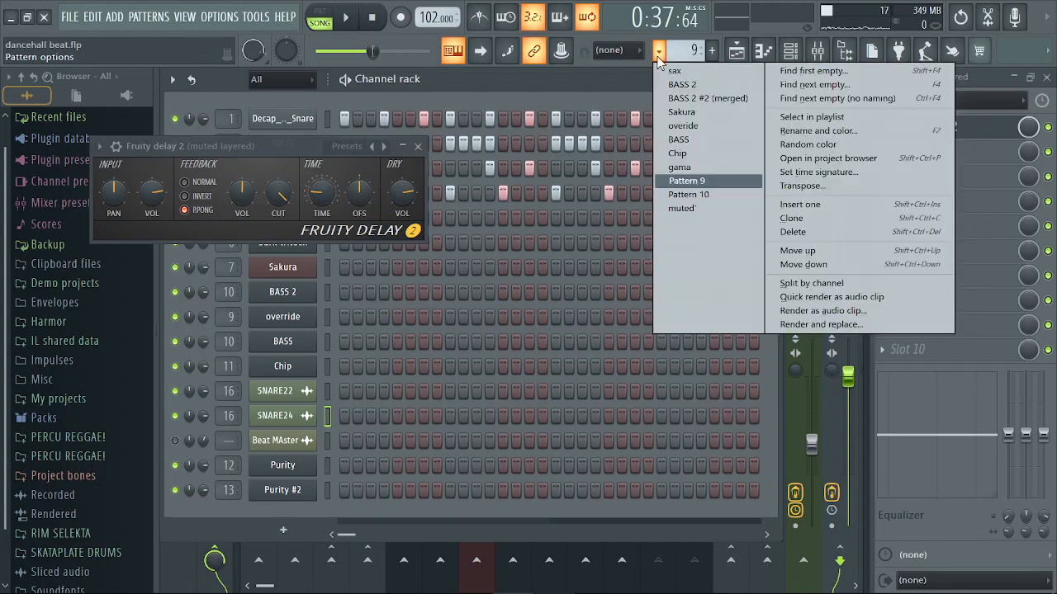
left_click(683, 209)
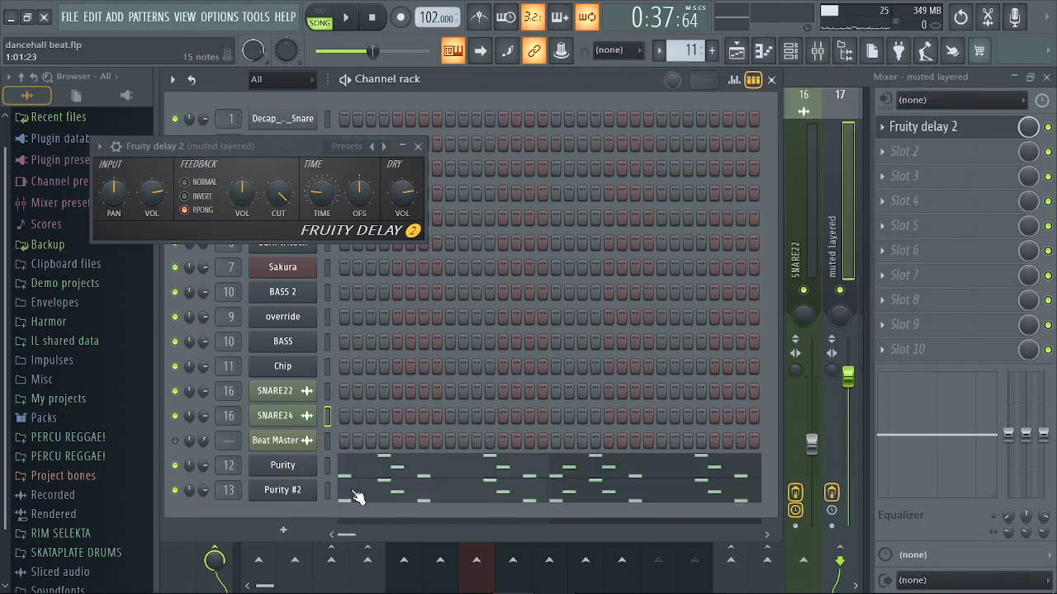
Switch off the built-in chorus in the Purity and Purity #2 instruments, closing each plugin
left_click(282, 466)
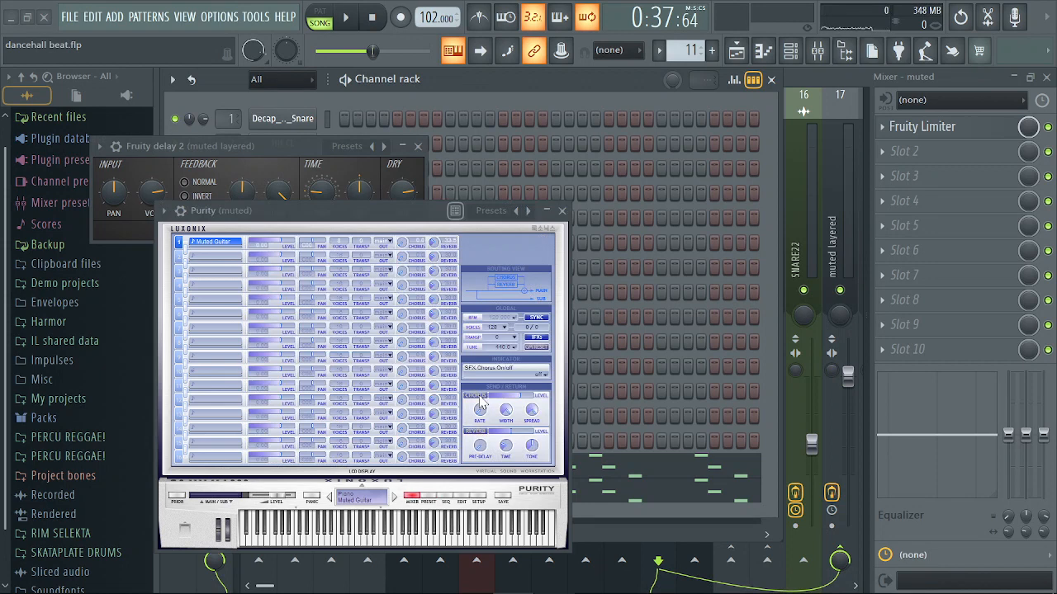
key("Escape")
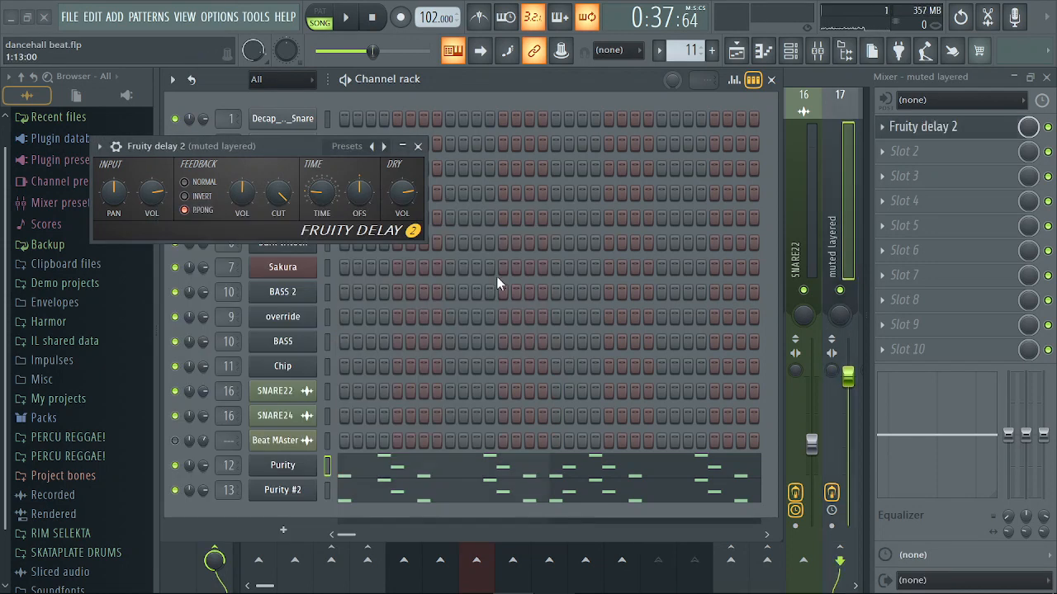
left_click(290, 497)
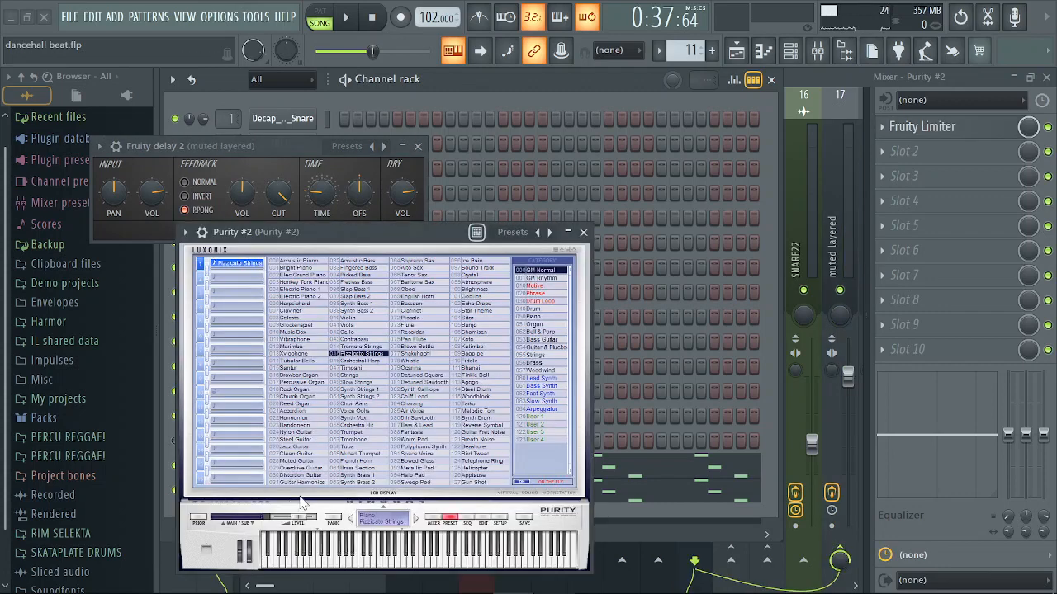
left_click(435, 520)
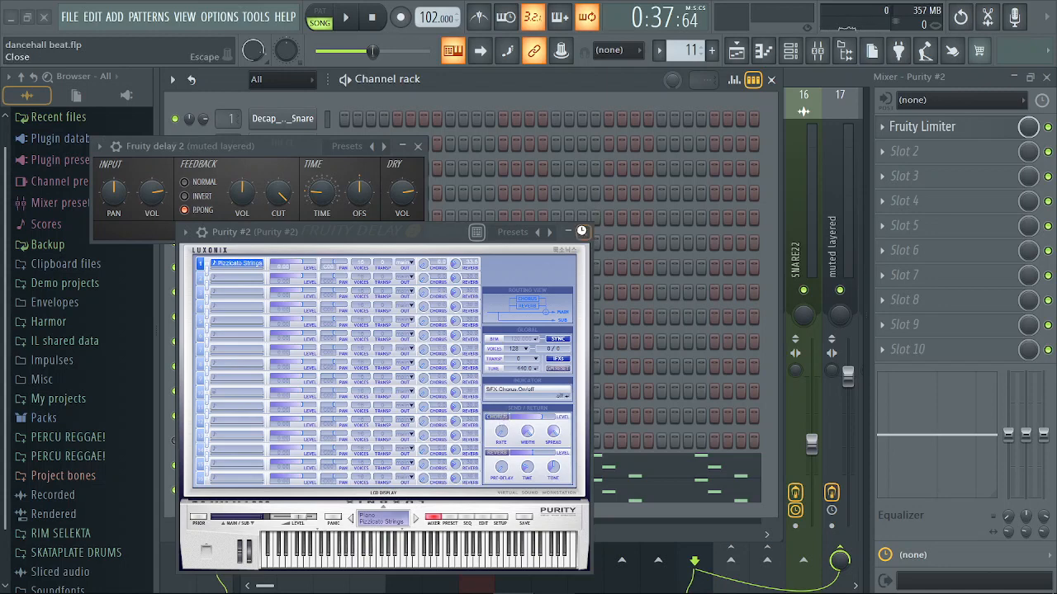
left_click(581, 231)
Reduce Fruity delay 2's mix level on the muted layered track to about 7%, checking it in playback from the mixer
key("F9")
key("space")
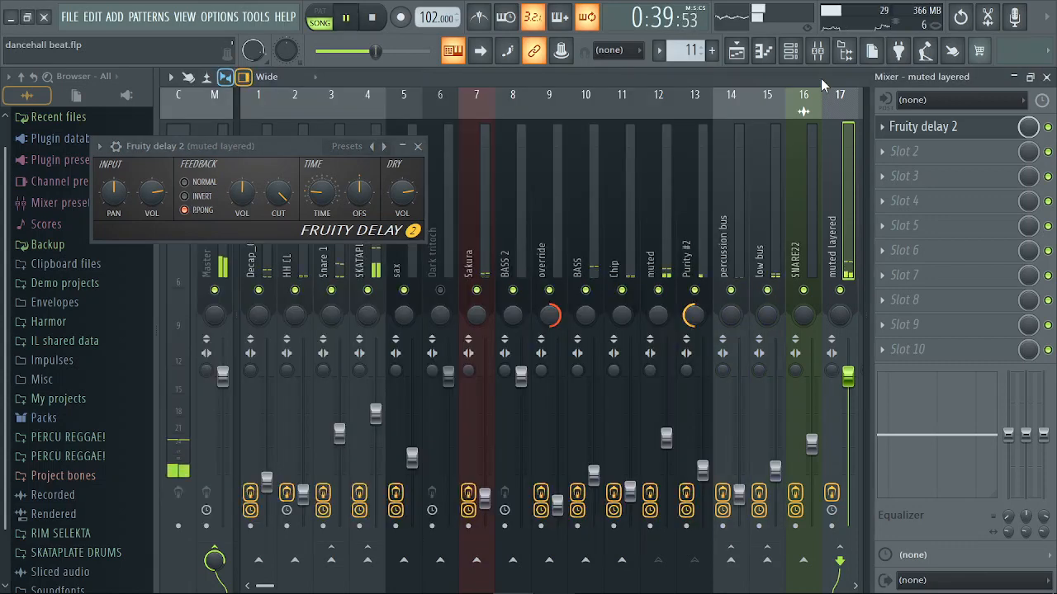
key("space")
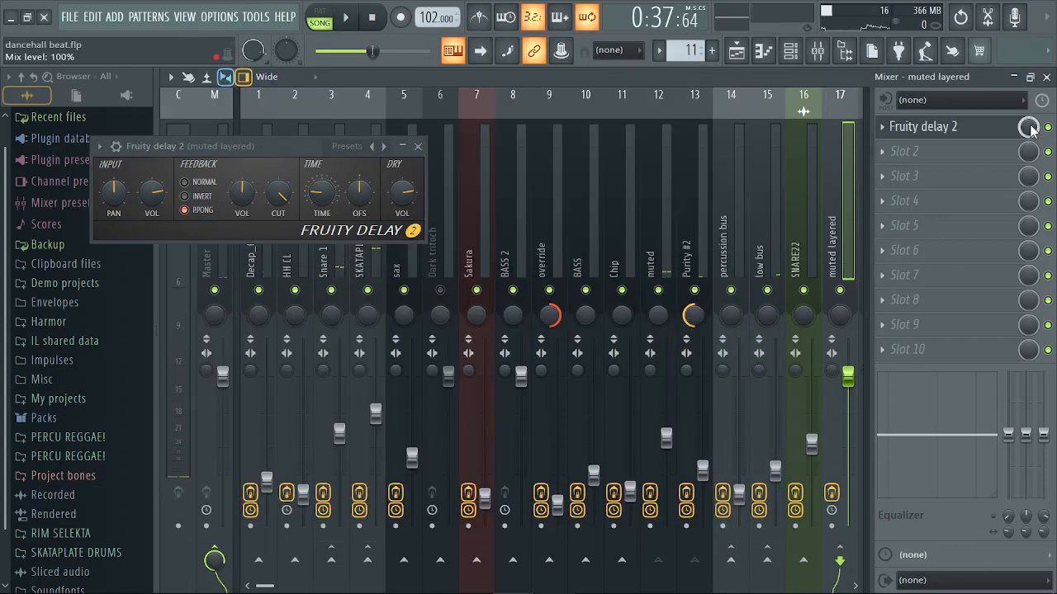
left_click_drag(1030, 129, 1031, 137)
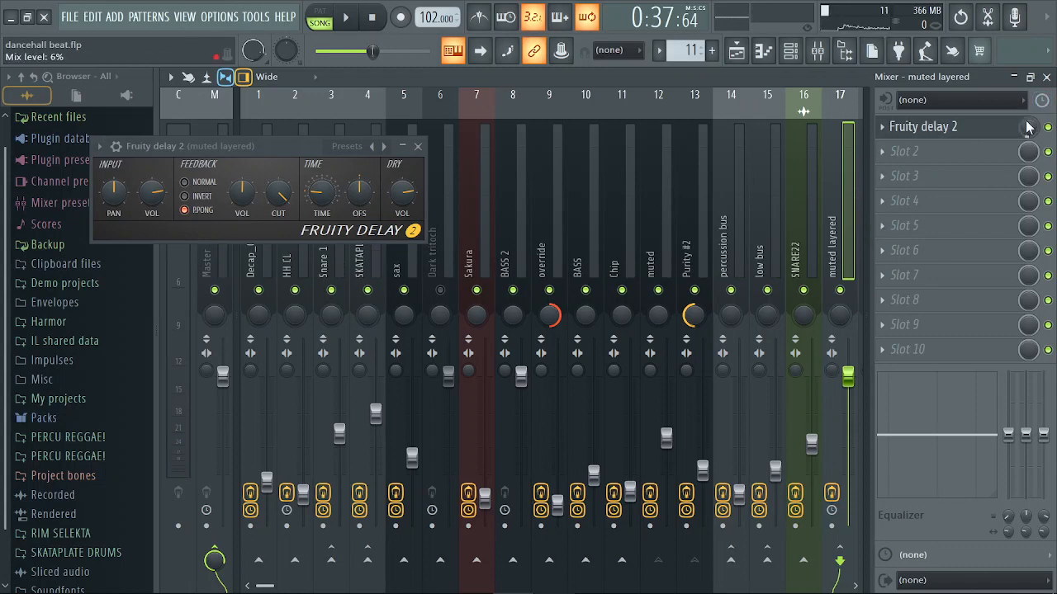
key("space")
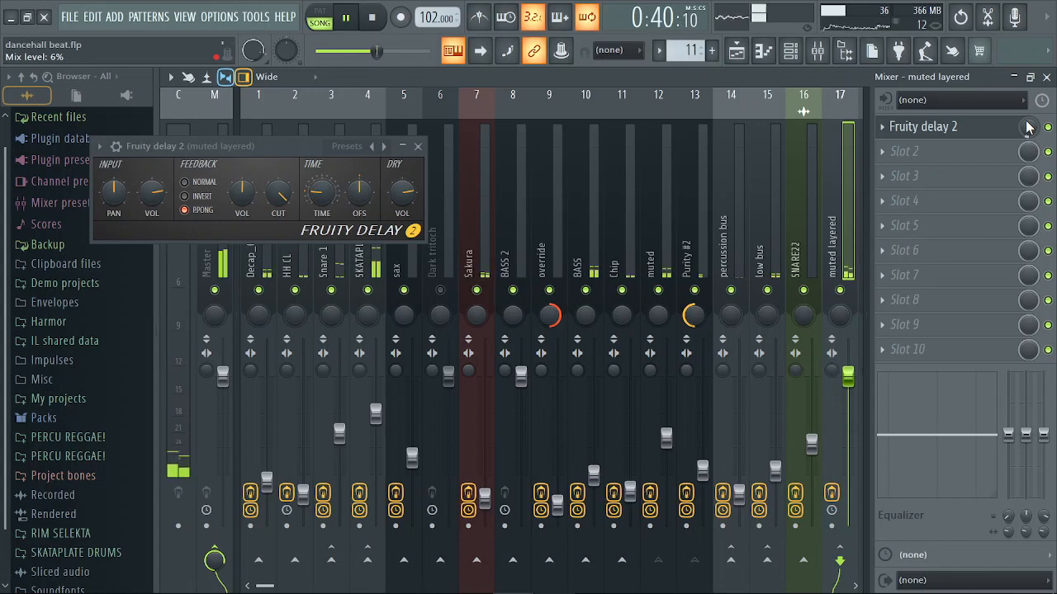
key("space")
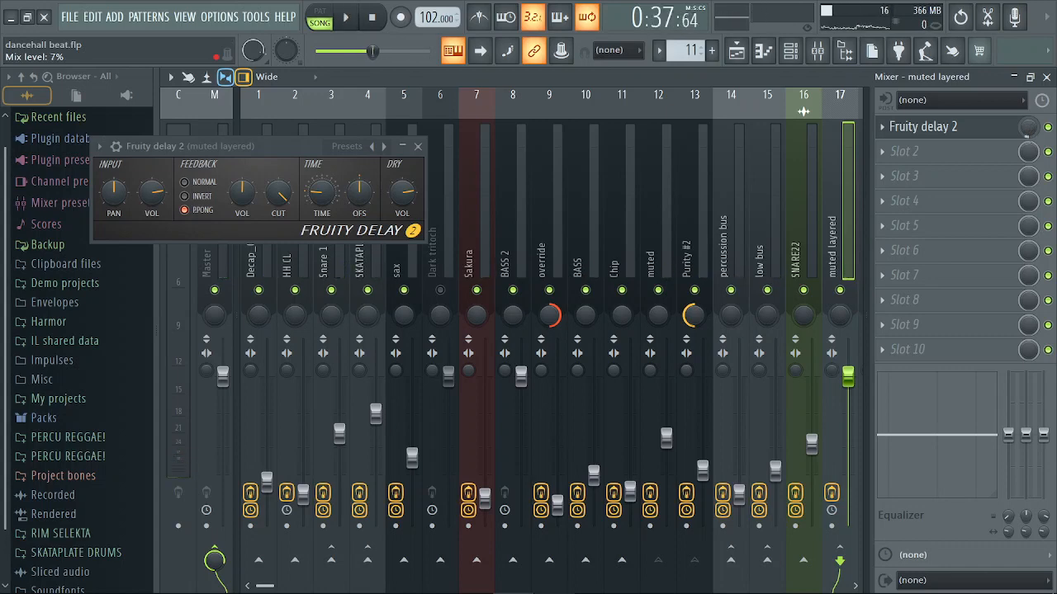
Play the beat and lower the muted layered track's volume fader to just below Purity #2's fader position
key("space")
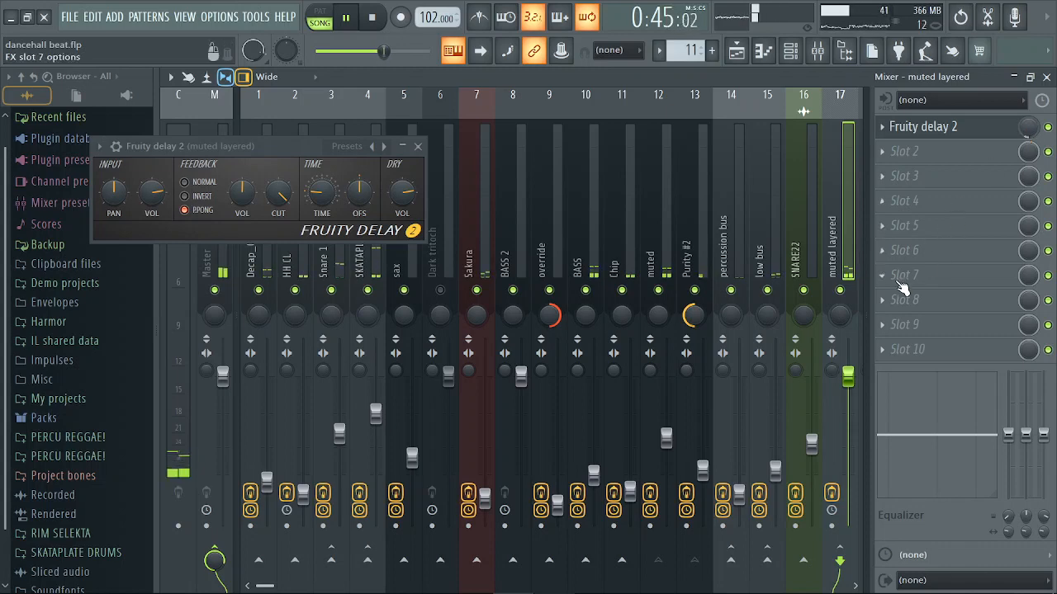
key("space")
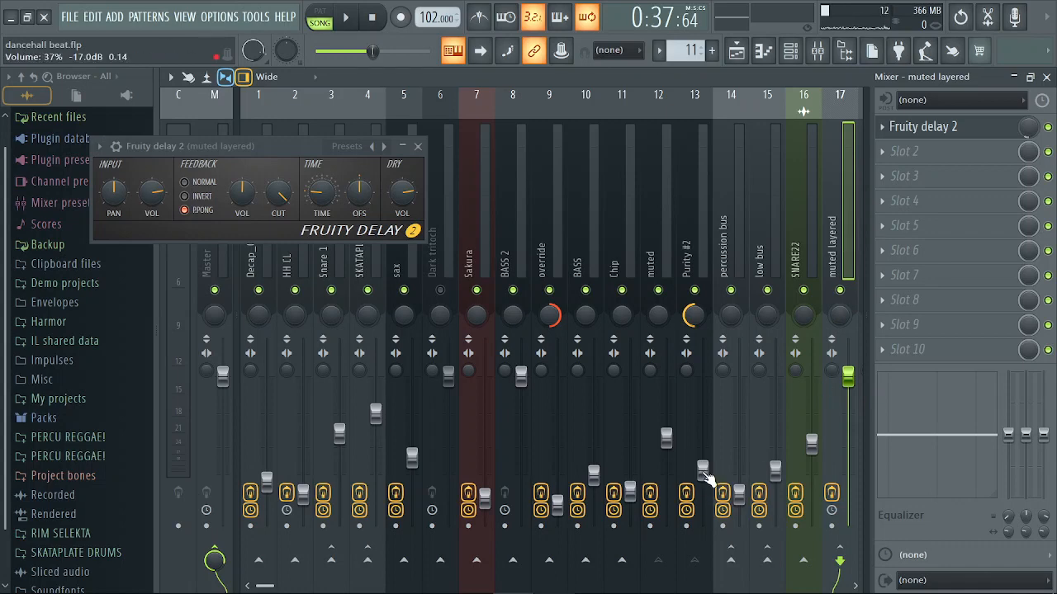
left_click_drag(849, 383, 849, 475)
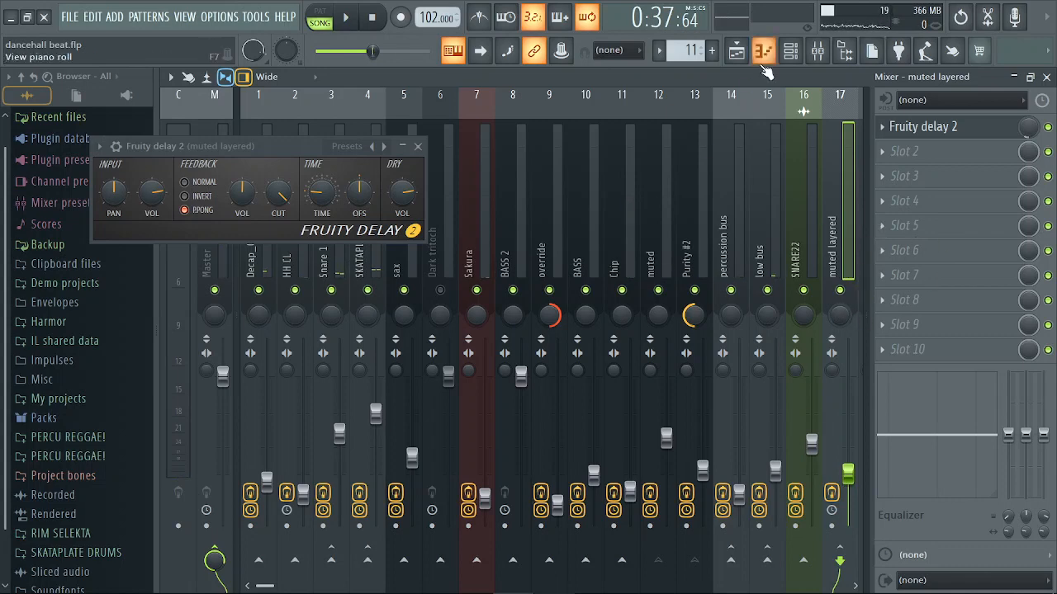
Close the mixer and the Fruity delay 2 window to return to the channel rack
left_click(658, 50)
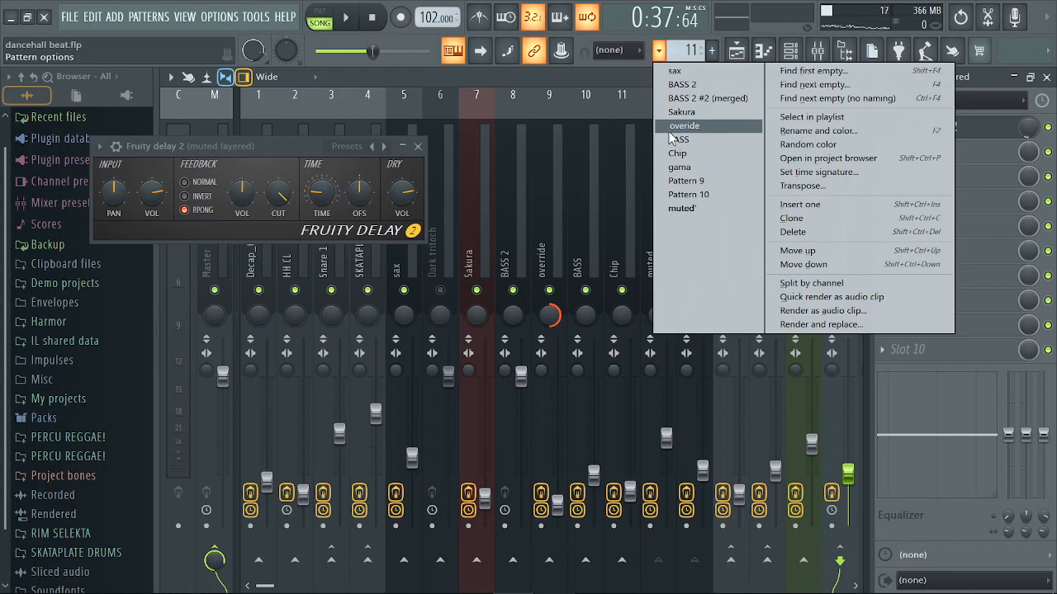
left_click(609, 68)
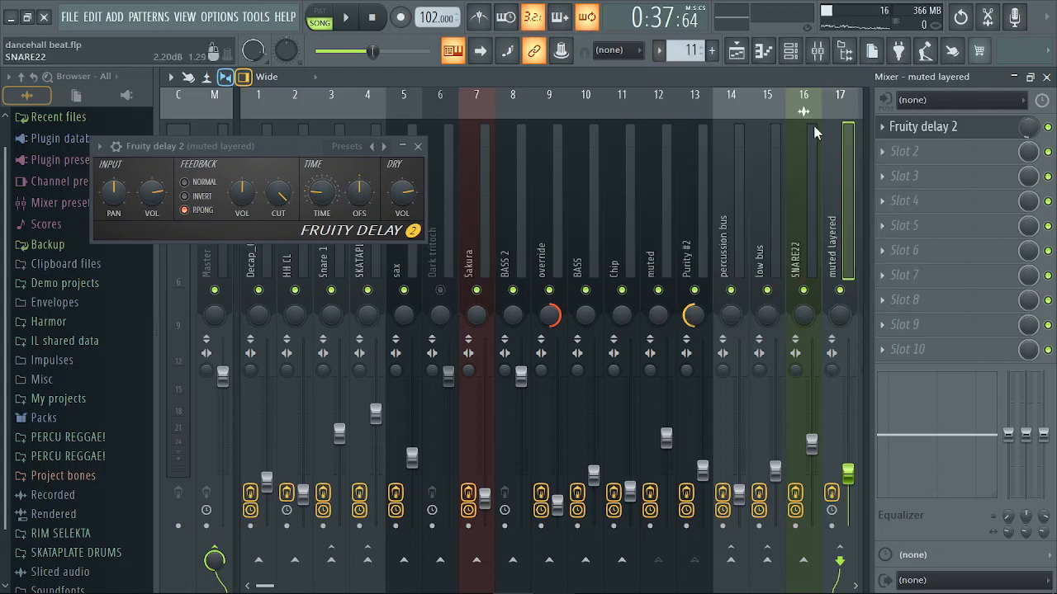
left_click(1046, 76)
left_click(418, 146)
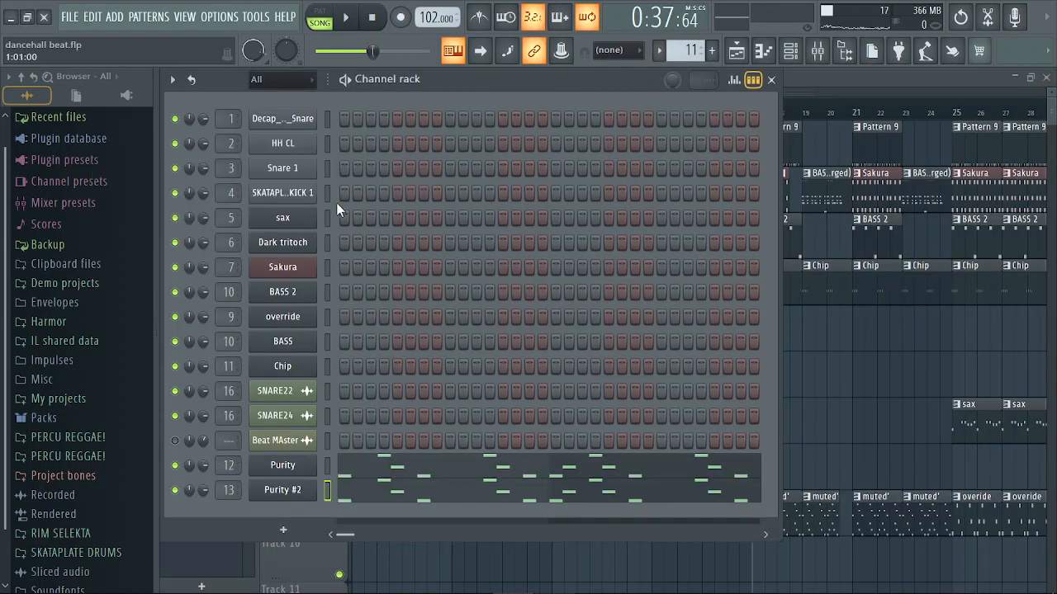
Open the Dark tritoch instrument and audition a few notes around C5 on its keyboard
left_click(282, 242)
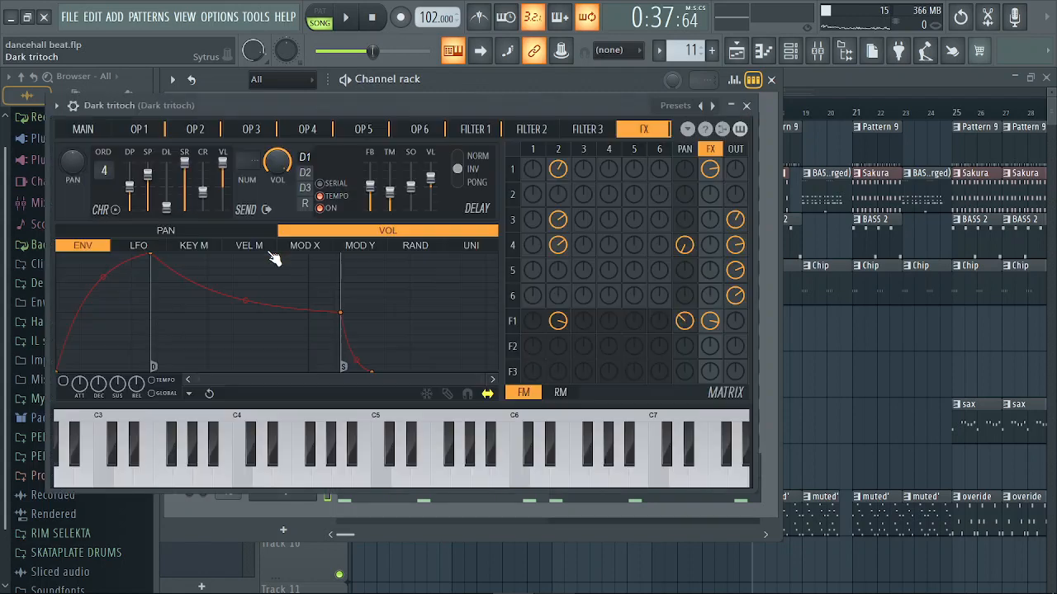
left_click(381, 481)
left_click(382, 481)
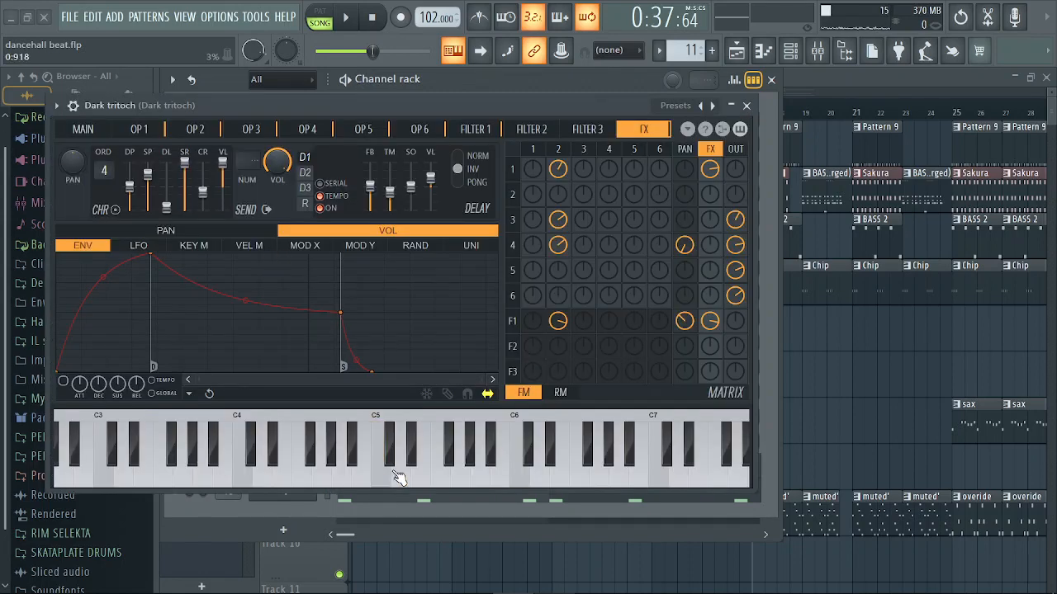
left_click(399, 478)
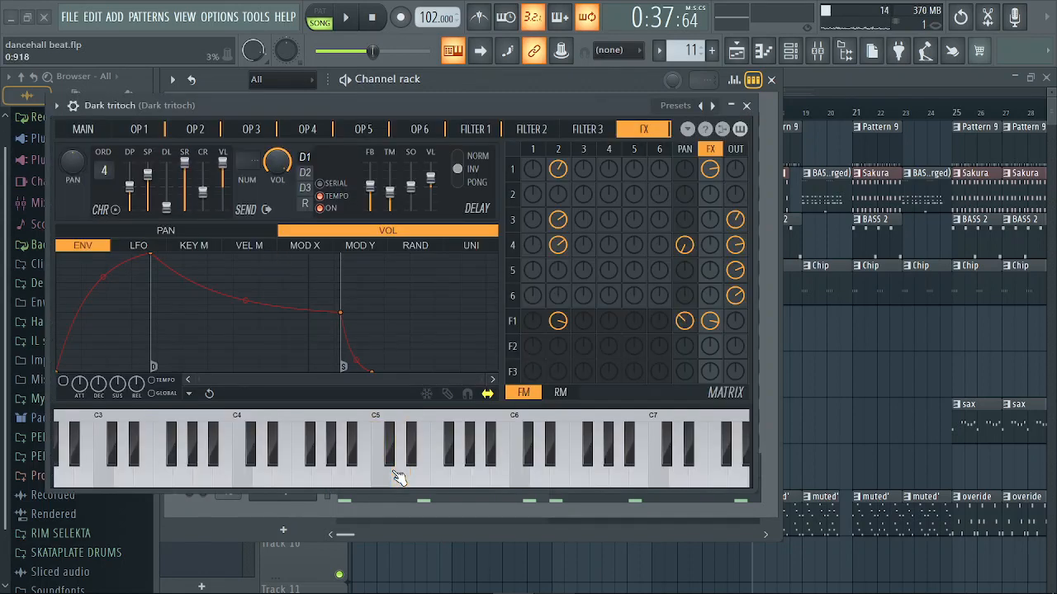
Close the Dark tritoch instrument and, in the mixer, unmute its track and audition a couple of notes
left_click(817, 50)
left_click(747, 106)
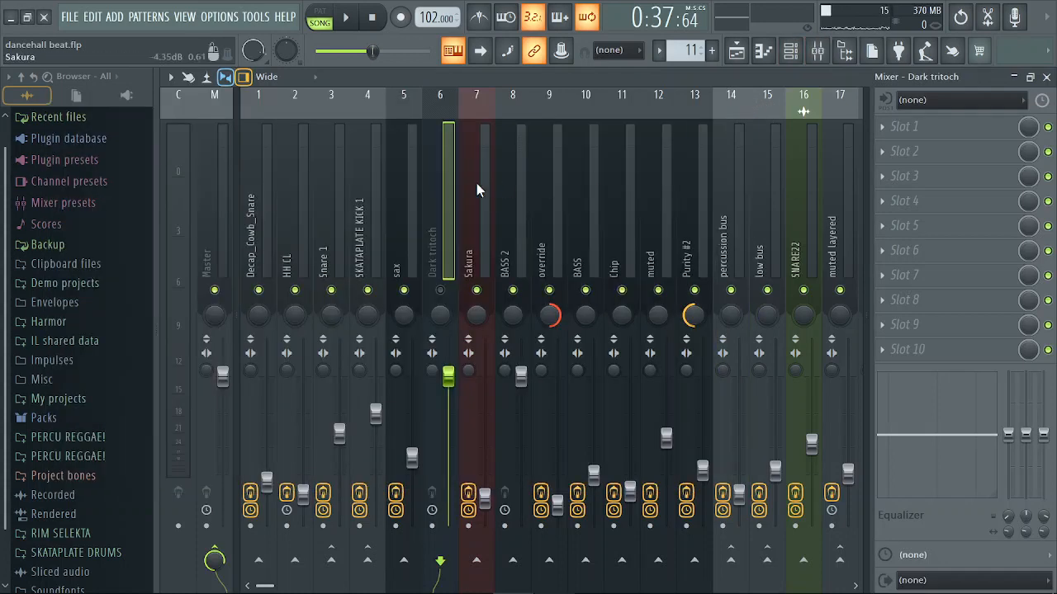
left_click(442, 294)
key("n")
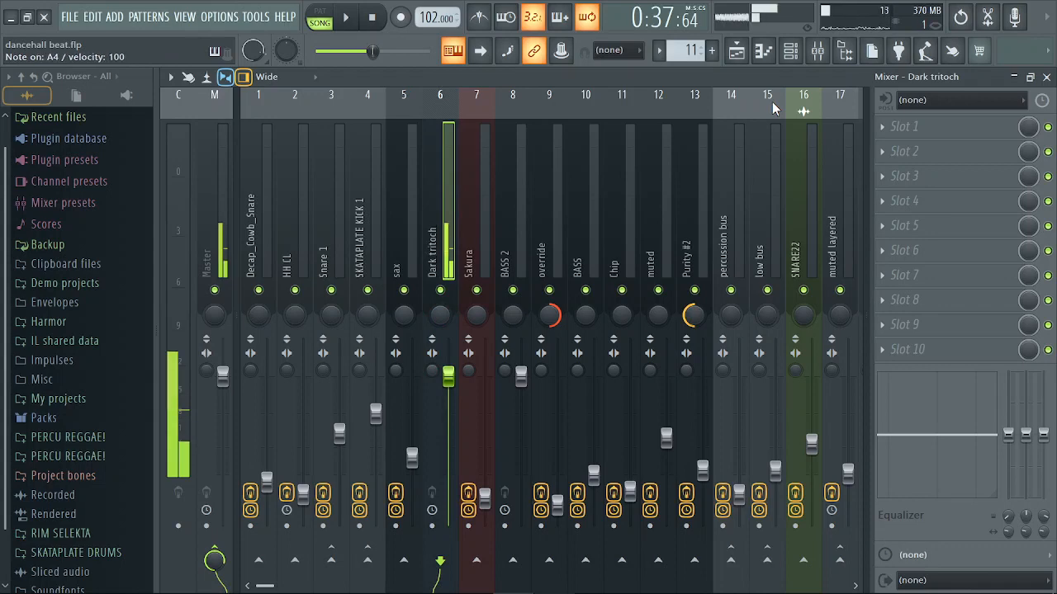
key("w")
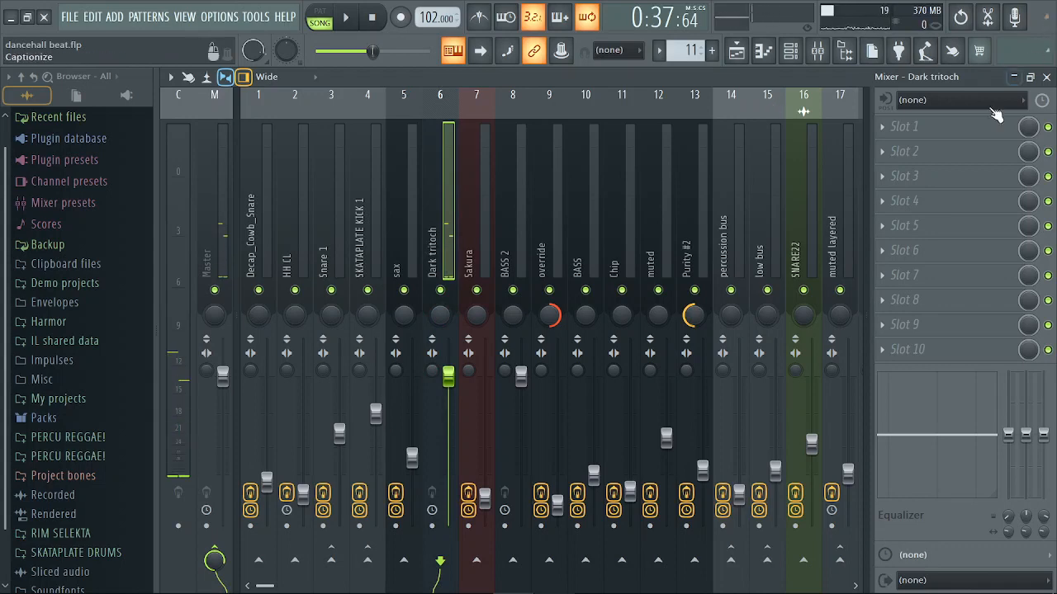
Mute the Dark tritoch mixer track and lower its volume fader to the minimum
left_click(451, 292)
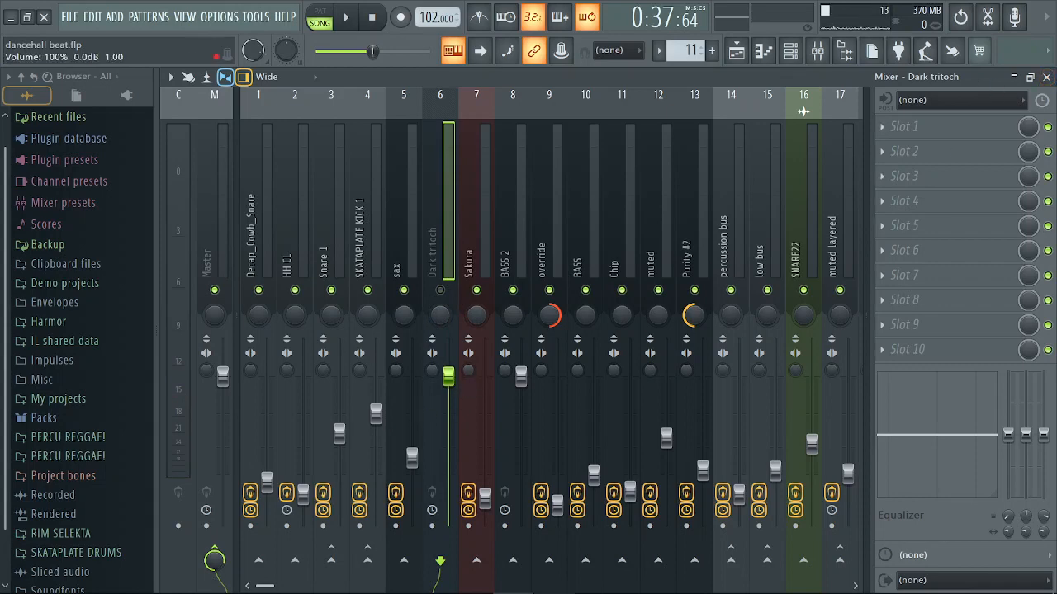
left_click_drag(449, 376, 448, 516)
Look over the mixer tracks from SNARE22 through Insert 20
left_click(786, 206)
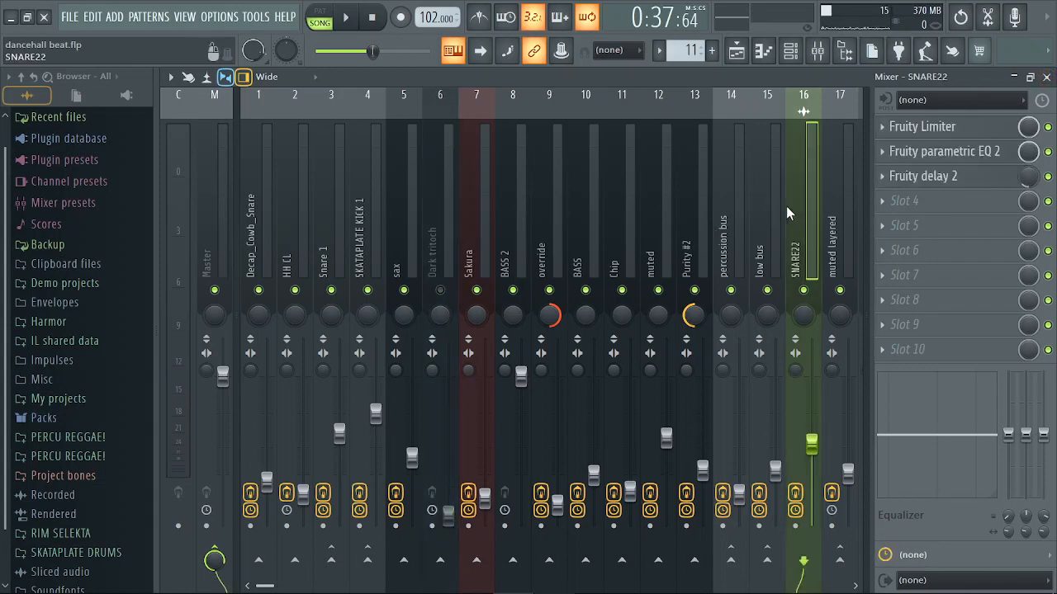
key("Right")
key("Right")
key("Right")
key("Right")
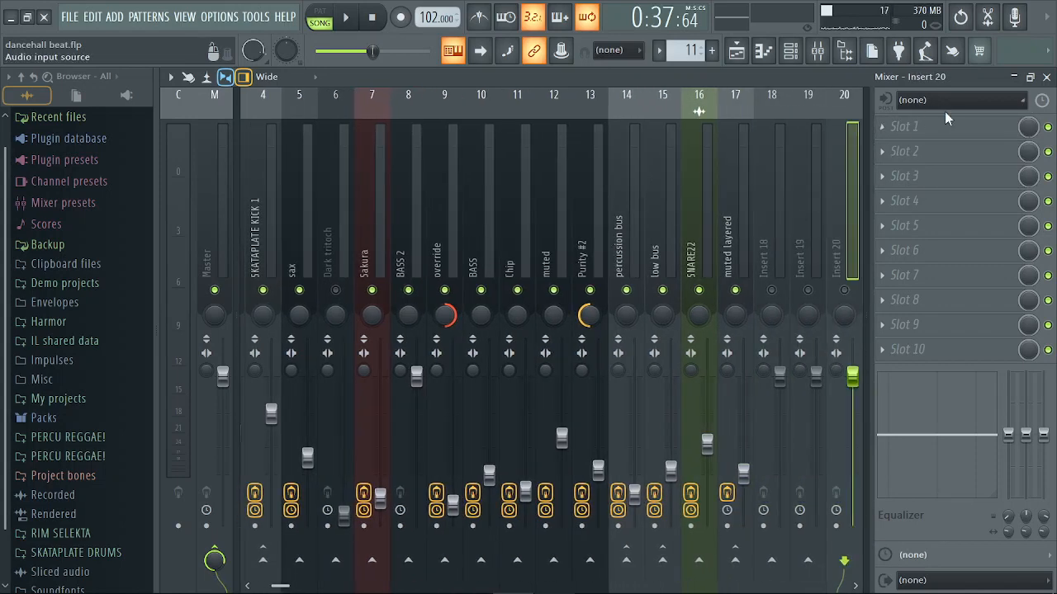
Close the mixer, bring the playlist to the front and reset the song position to the start
left_click(1046, 77)
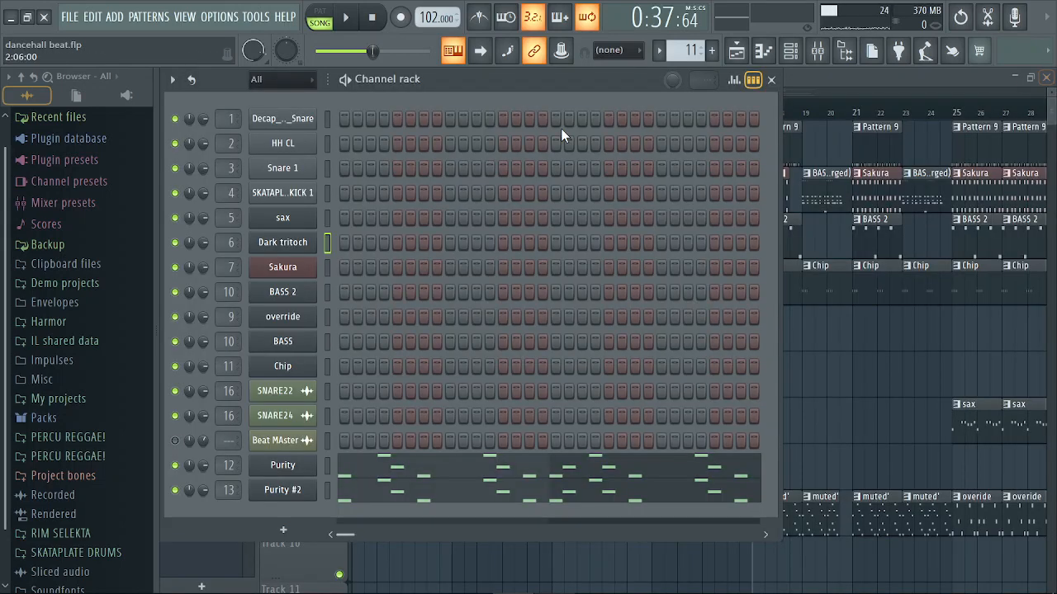
left_click(852, 88)
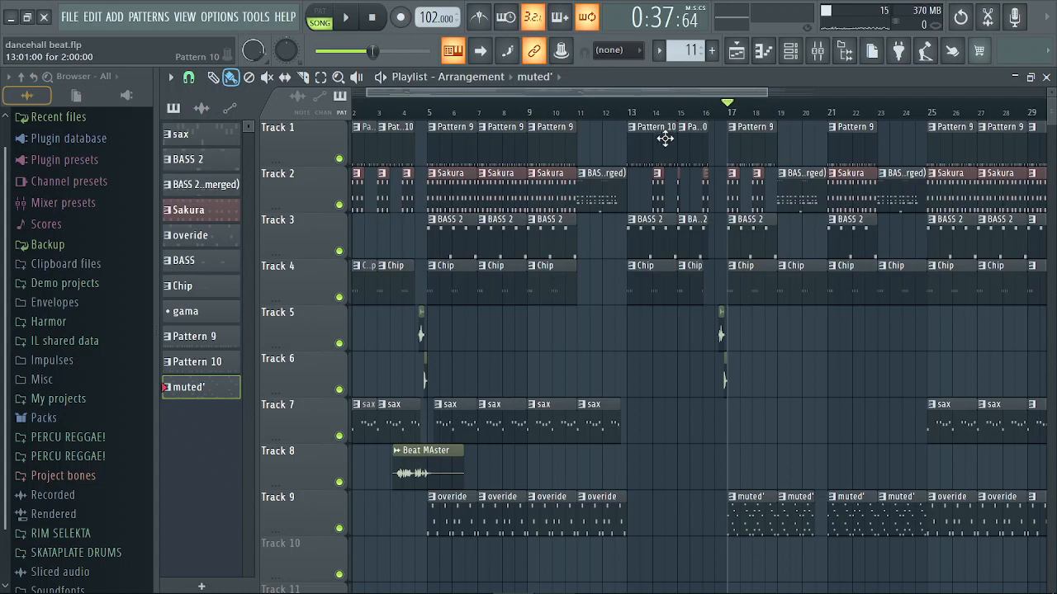
left_click(374, 18)
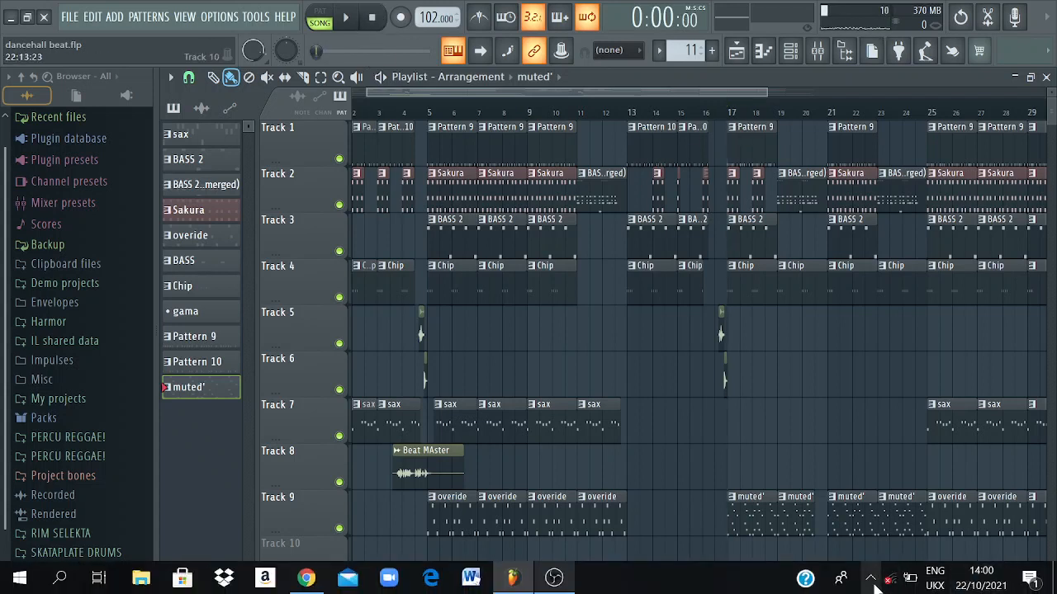
Raise the Windows speaker volume to 100 and return to the playlist
left_click(871, 577)
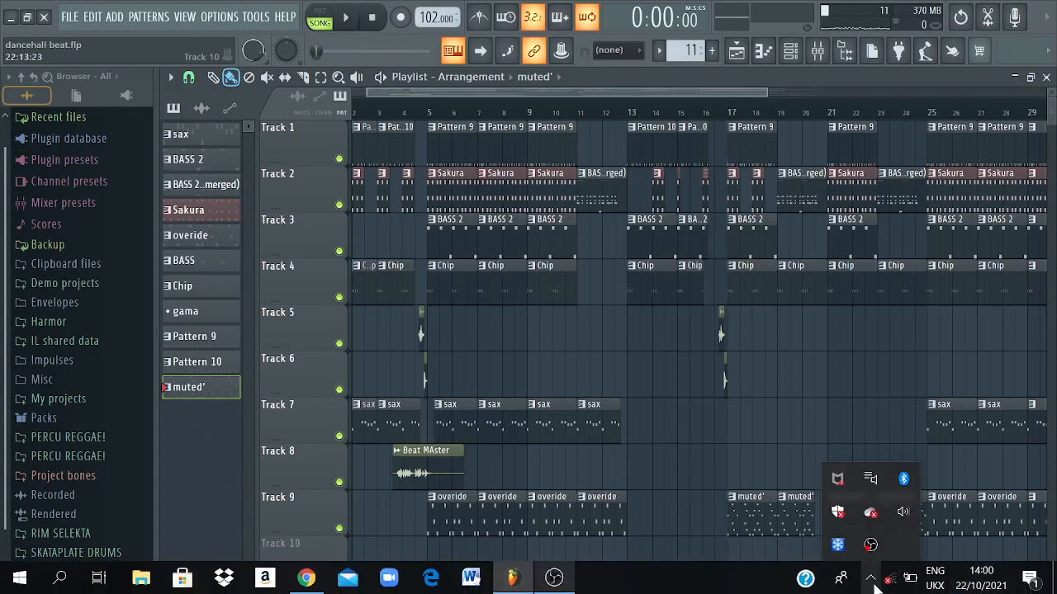
left_click(904, 513)
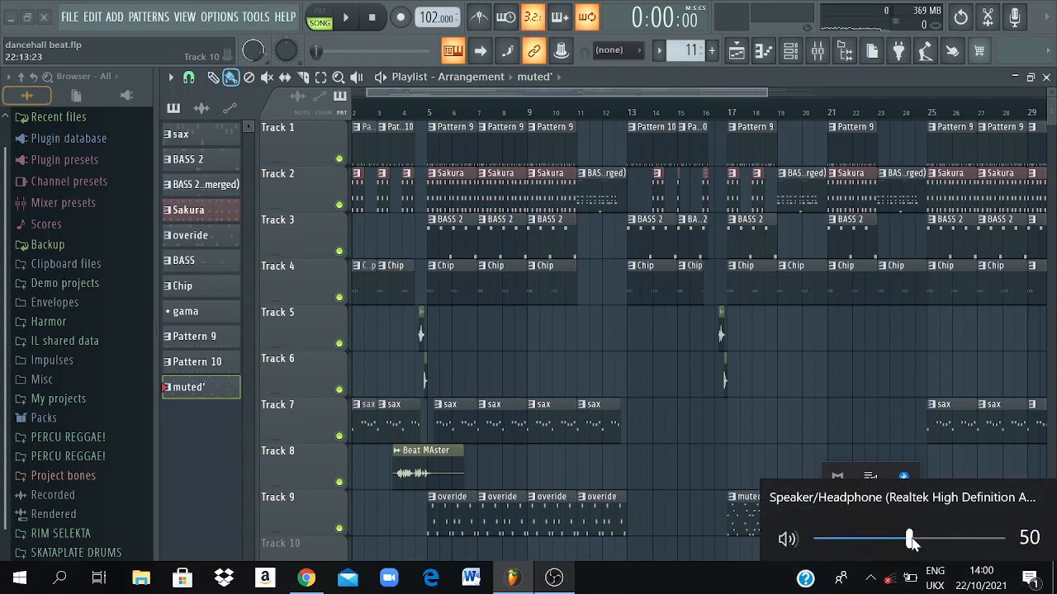
left_click_drag(966, 549, 1007, 541)
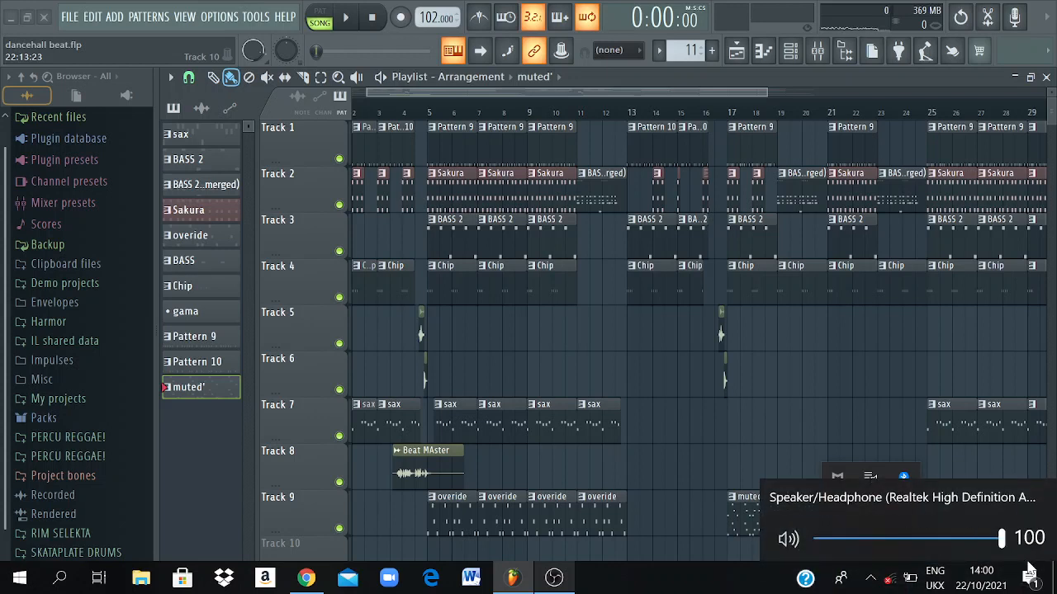
left_click(809, 81)
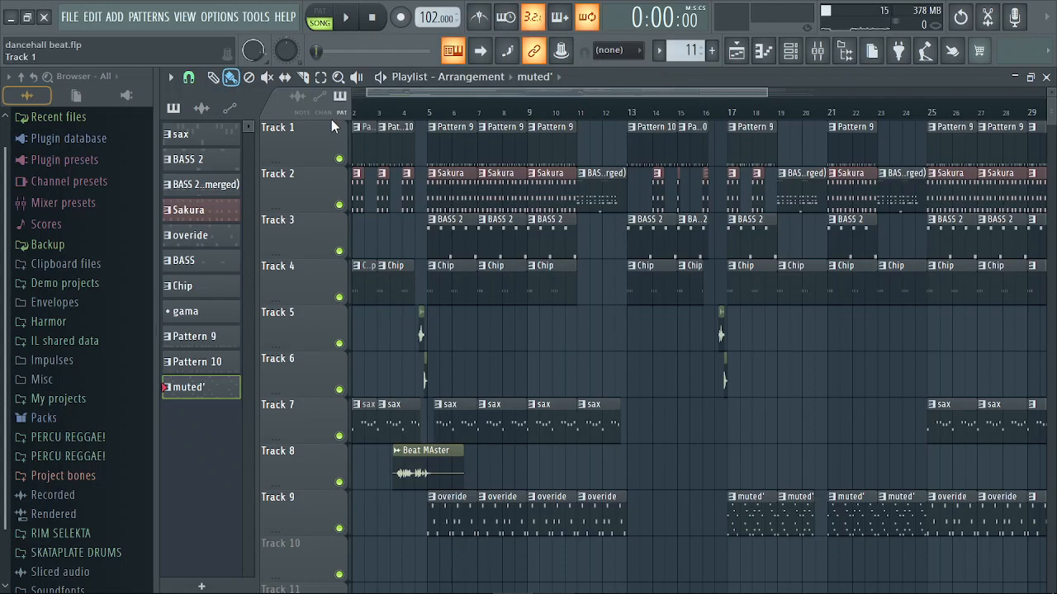
Play the arrangement from bar 1 to check the full mix, stop playback and view the arrangement's end
left_click_drag(401, 92, 356, 110)
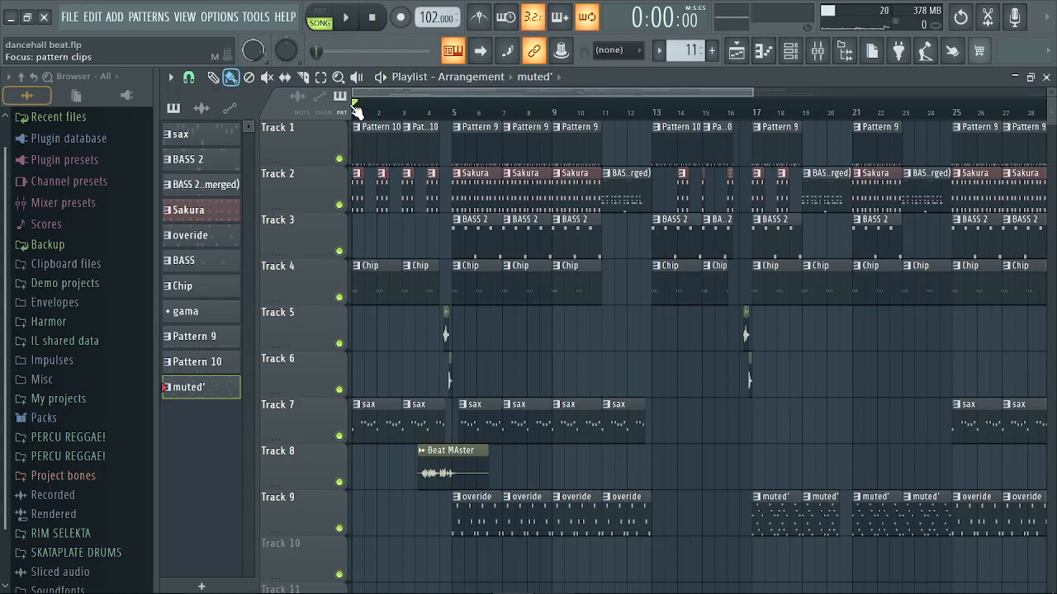
key("space")
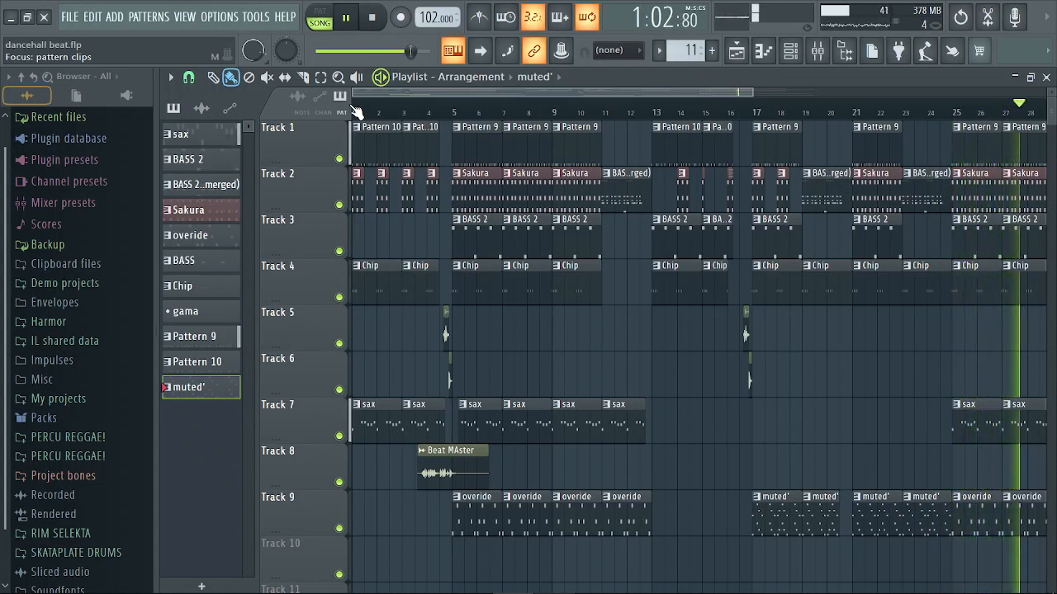
key("space")
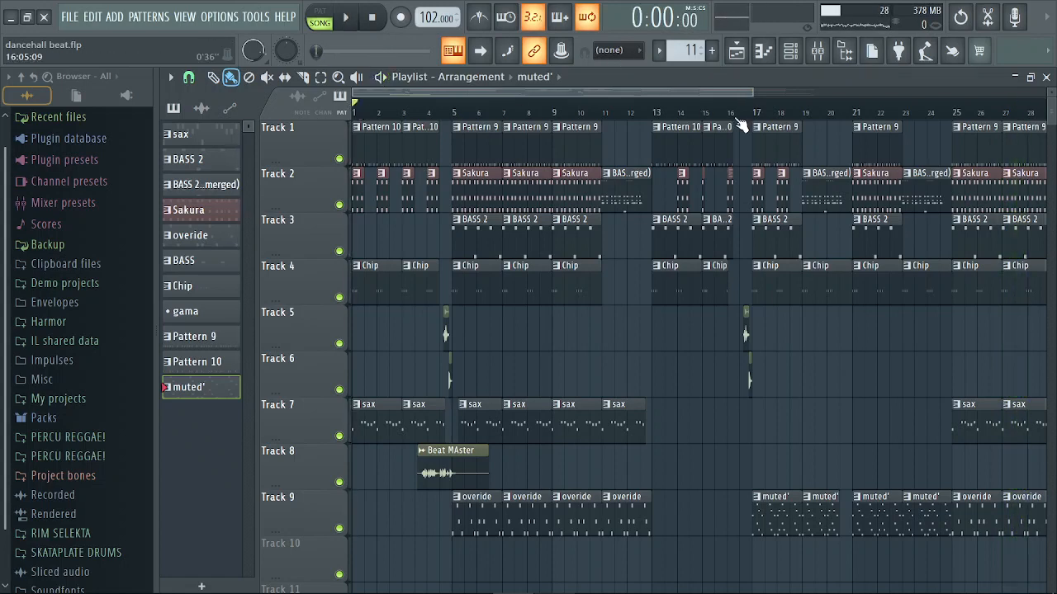
left_click_drag(609, 89, 714, 97)
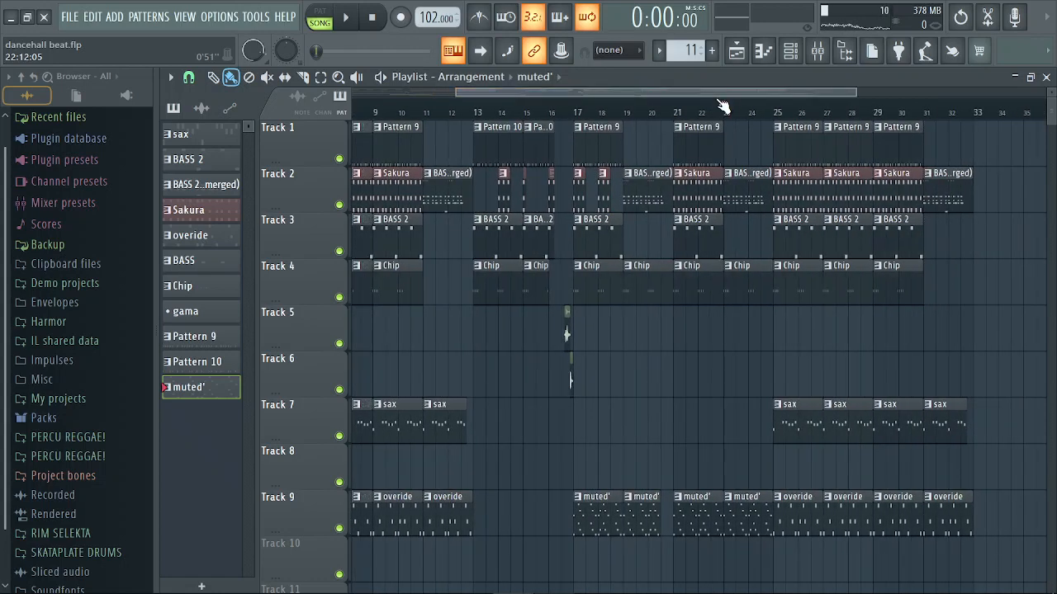